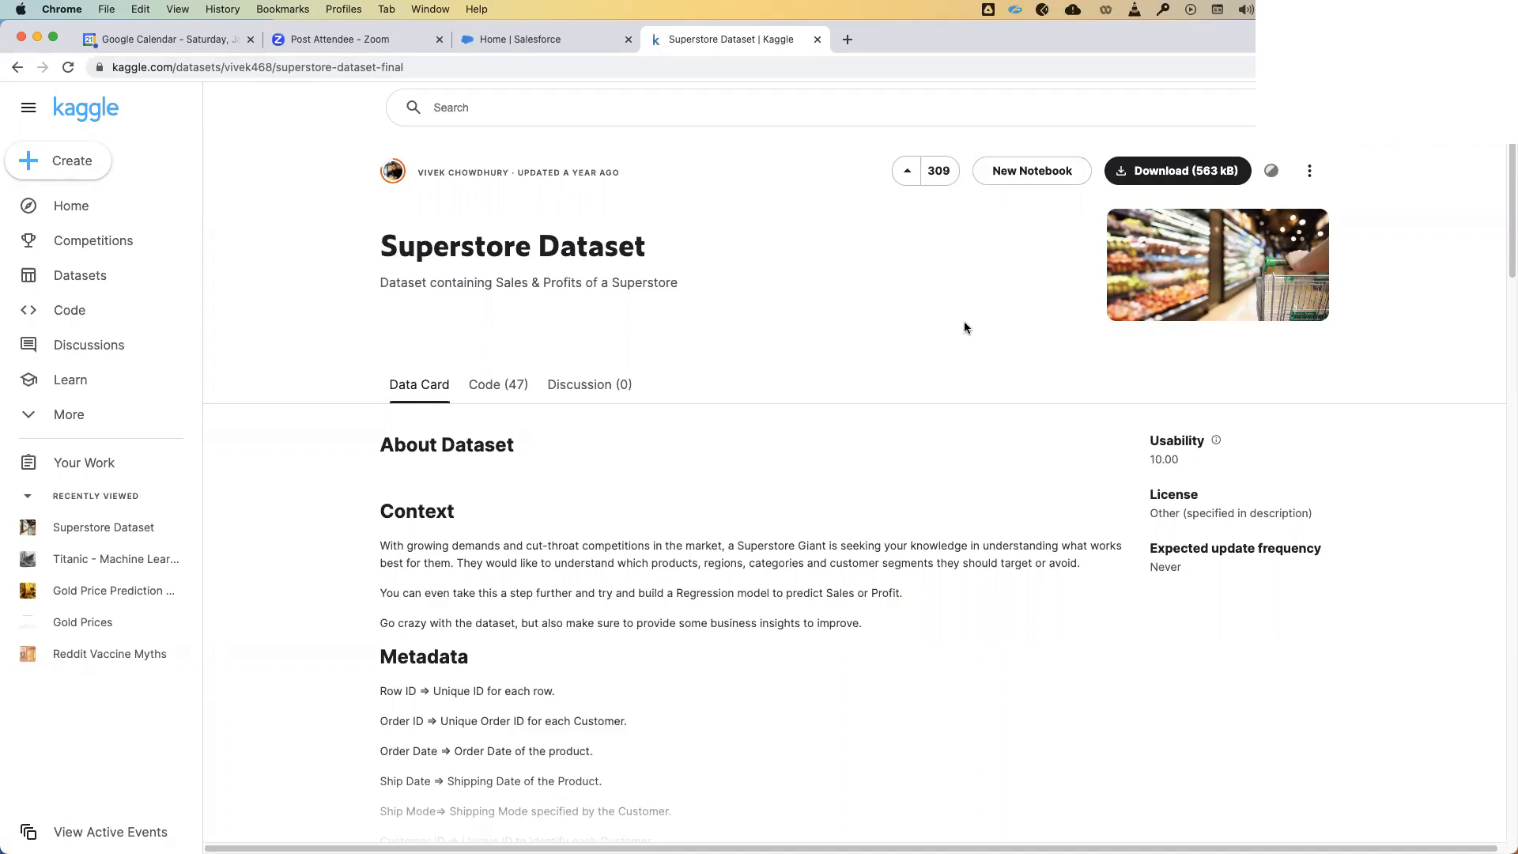
# - Switch to the Salesforce Setup page and open Analytics Studio
pyautogui.click(1137, 174)
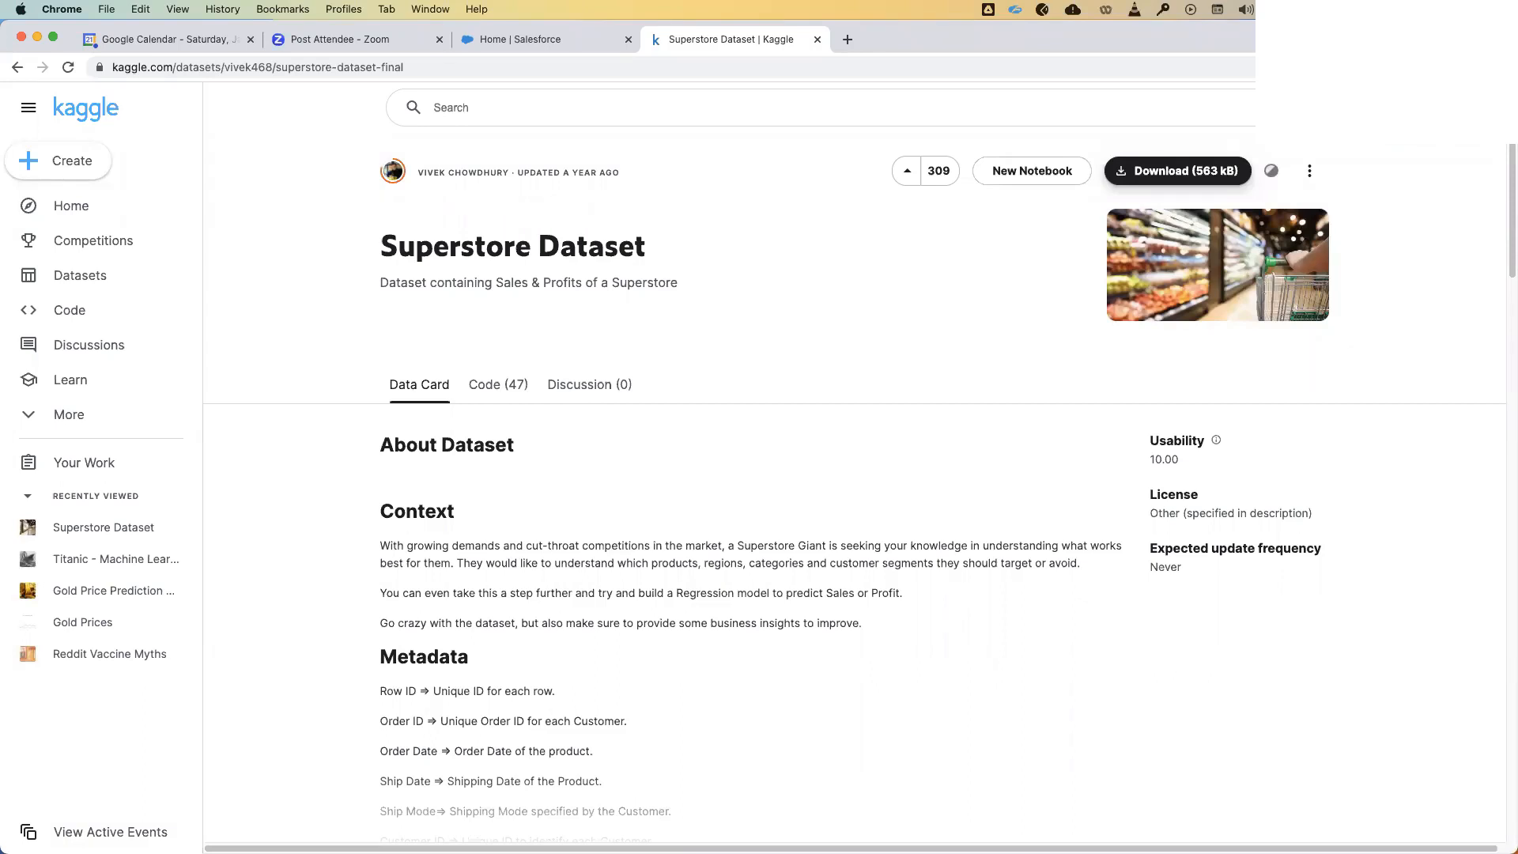
pyautogui.click(514, 41)
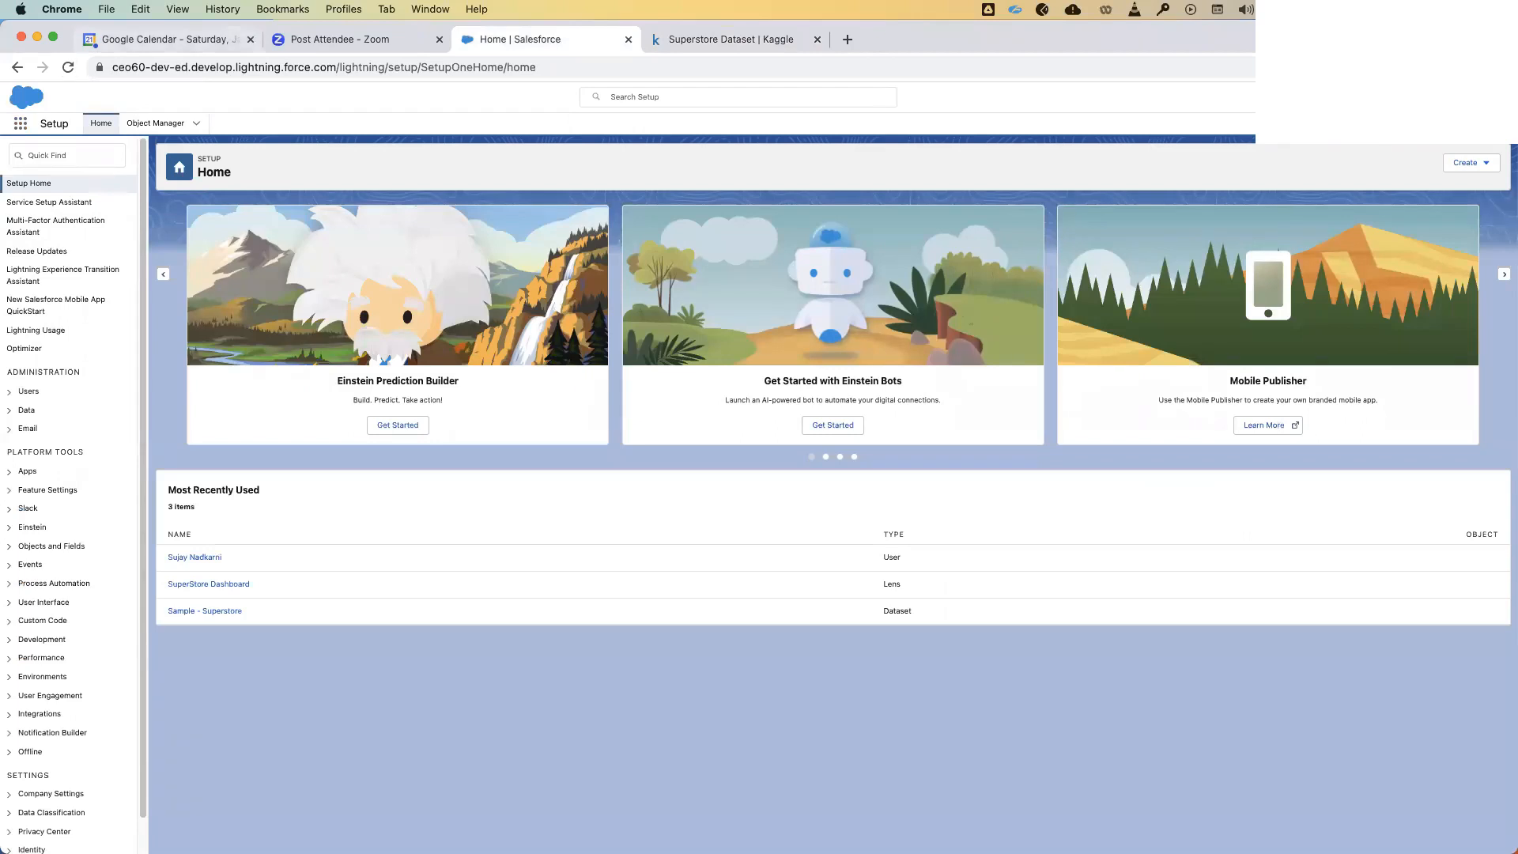
pyautogui.click(68, 68)
pyautogui.press('super+l')
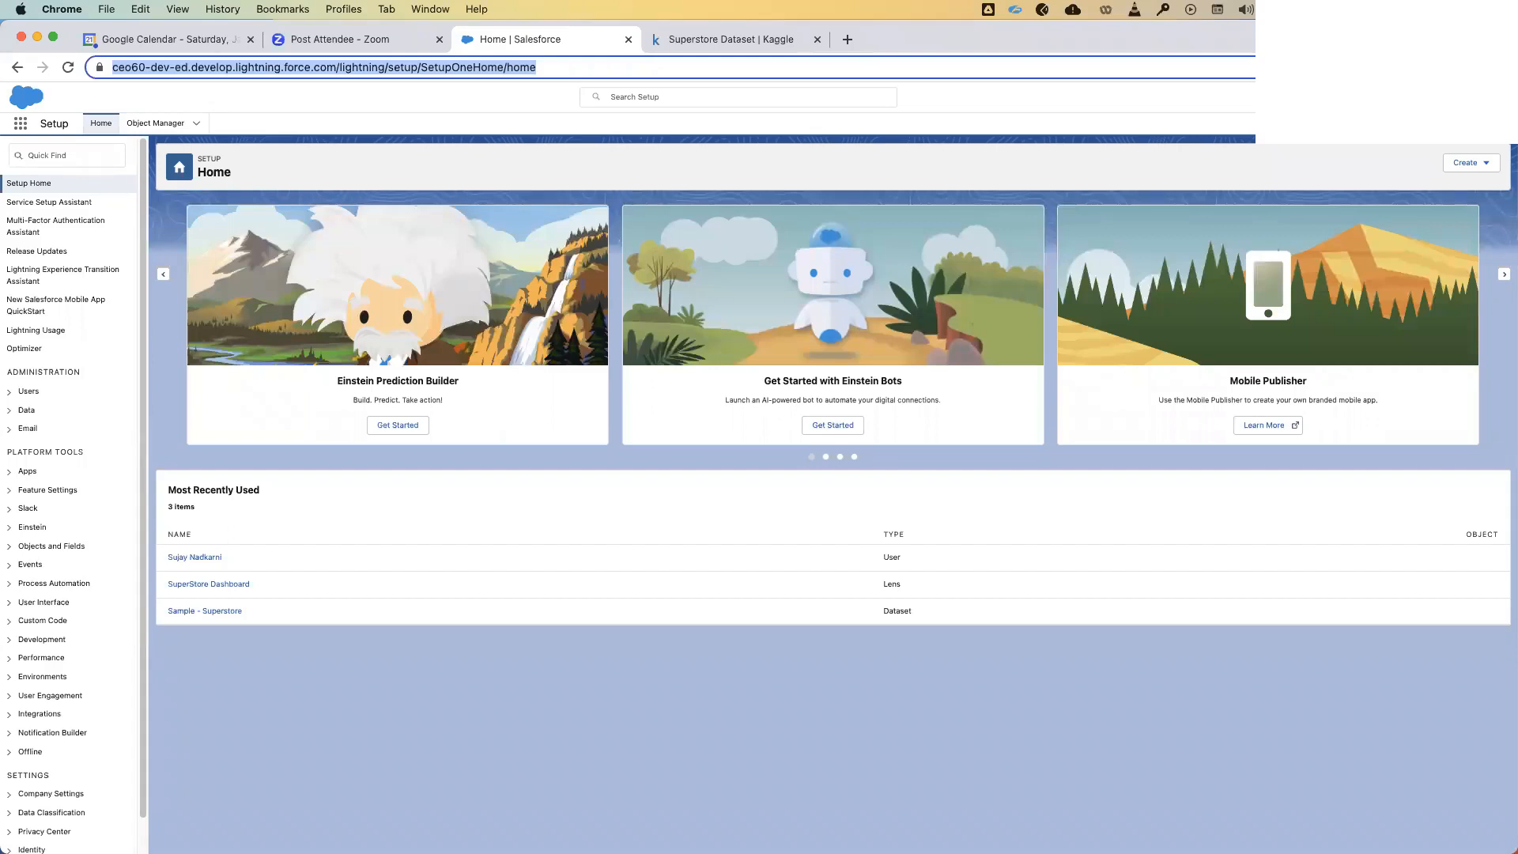
pyautogui.click(20, 127)
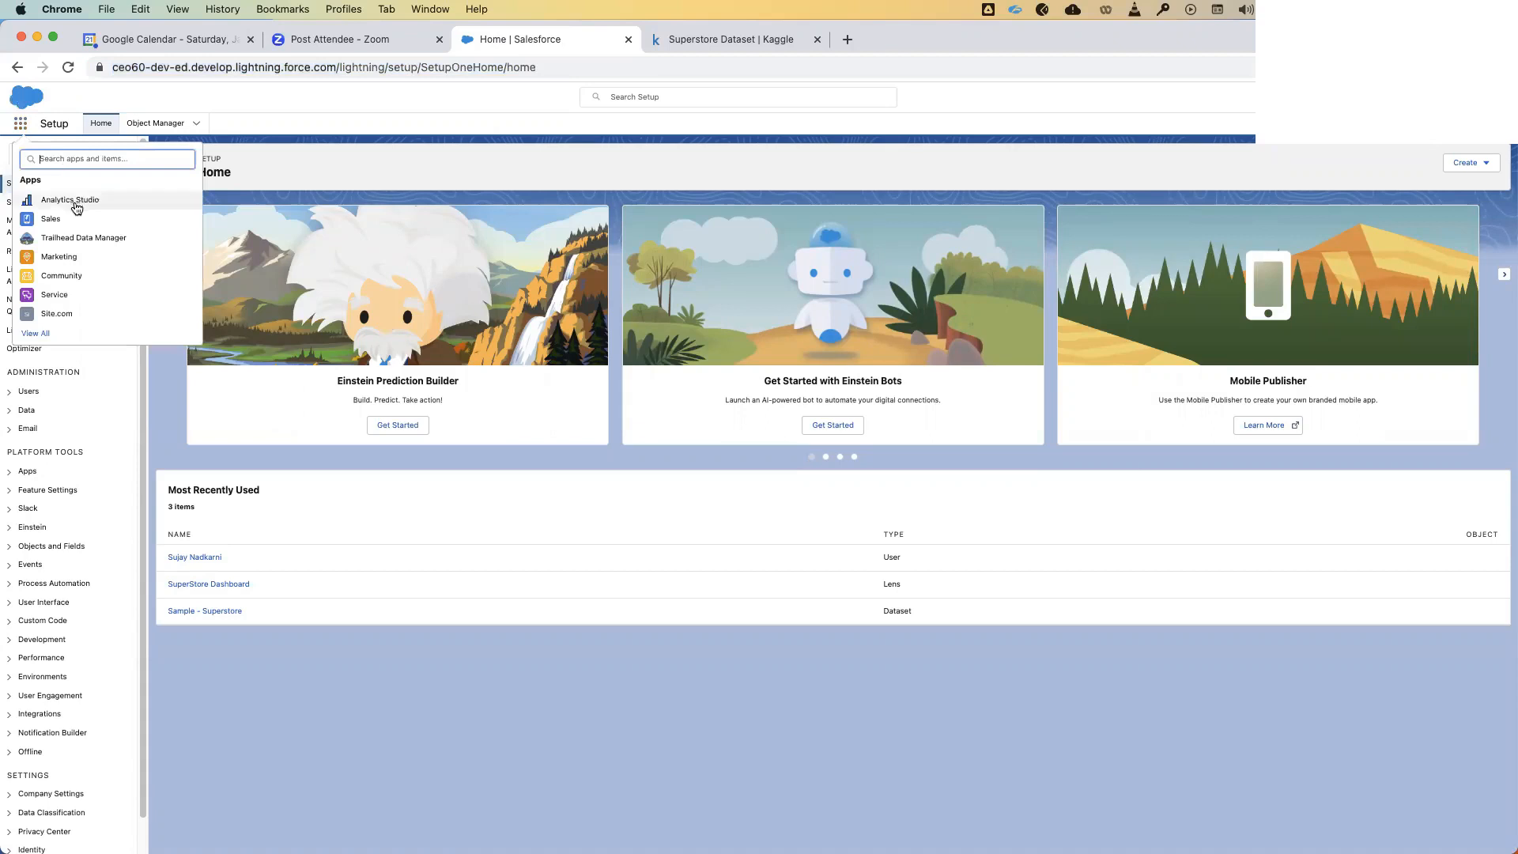
pyautogui.click(48, 208)
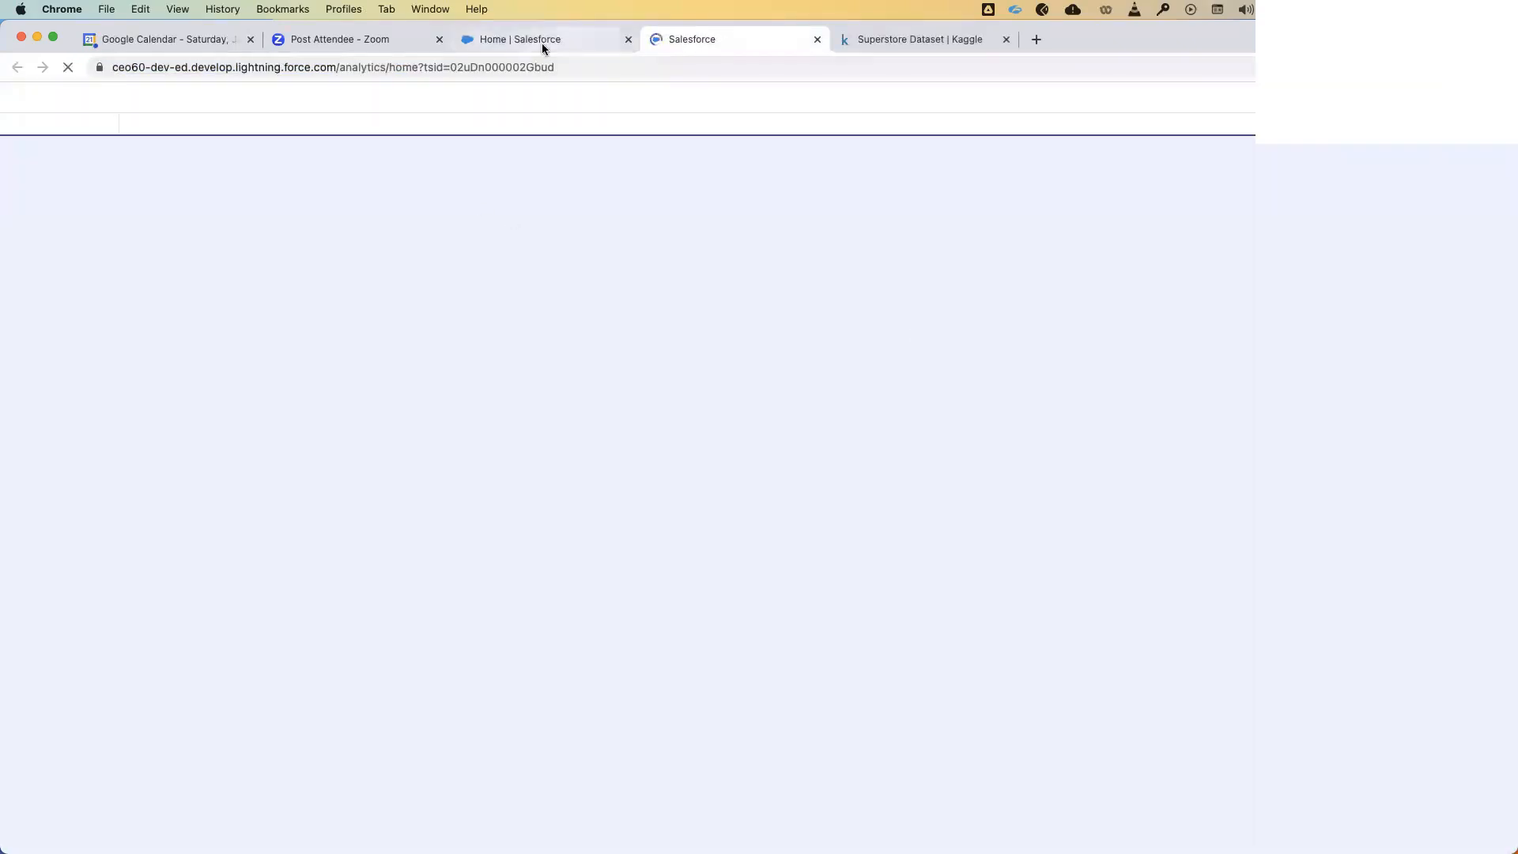
# - Launch Analytics Studio again from the Salesforce Setup page and close the duplicate page
pyautogui.click(543, 41)
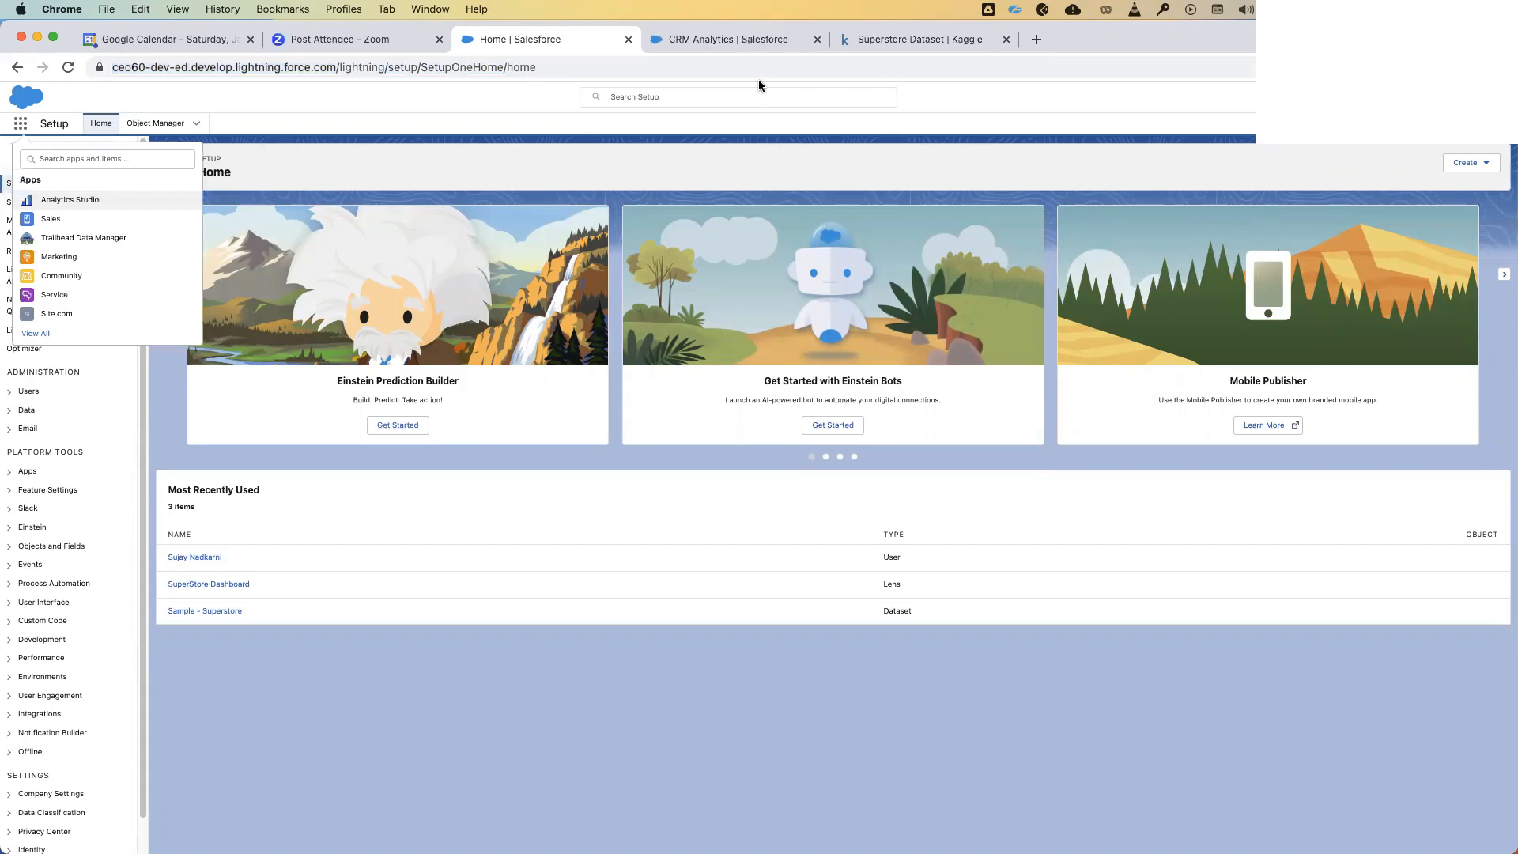
pyautogui.click(20, 124)
pyautogui.click(20, 124)
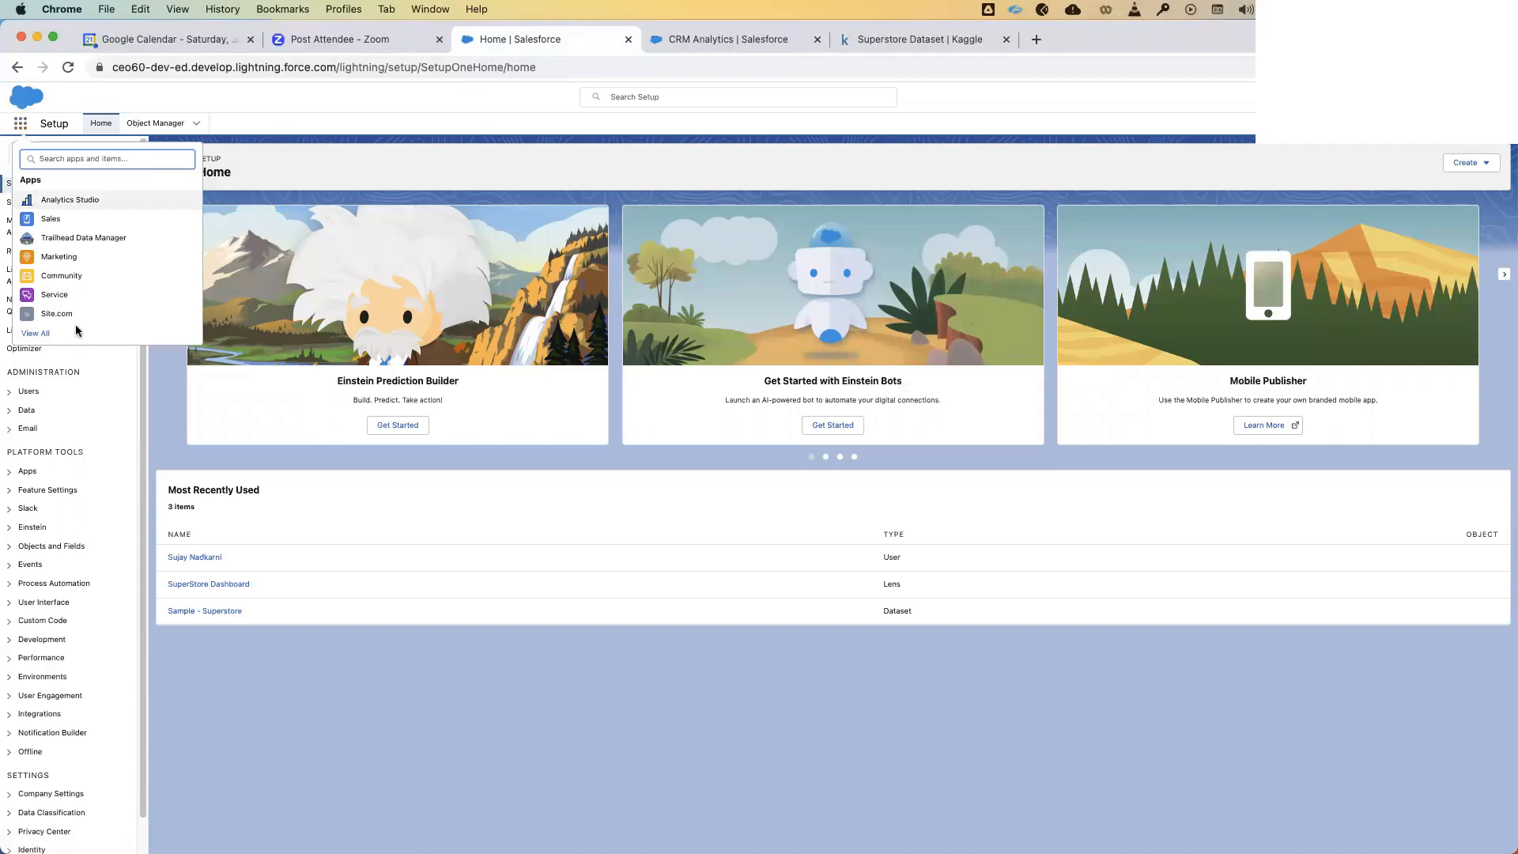
pyautogui.click(67, 200)
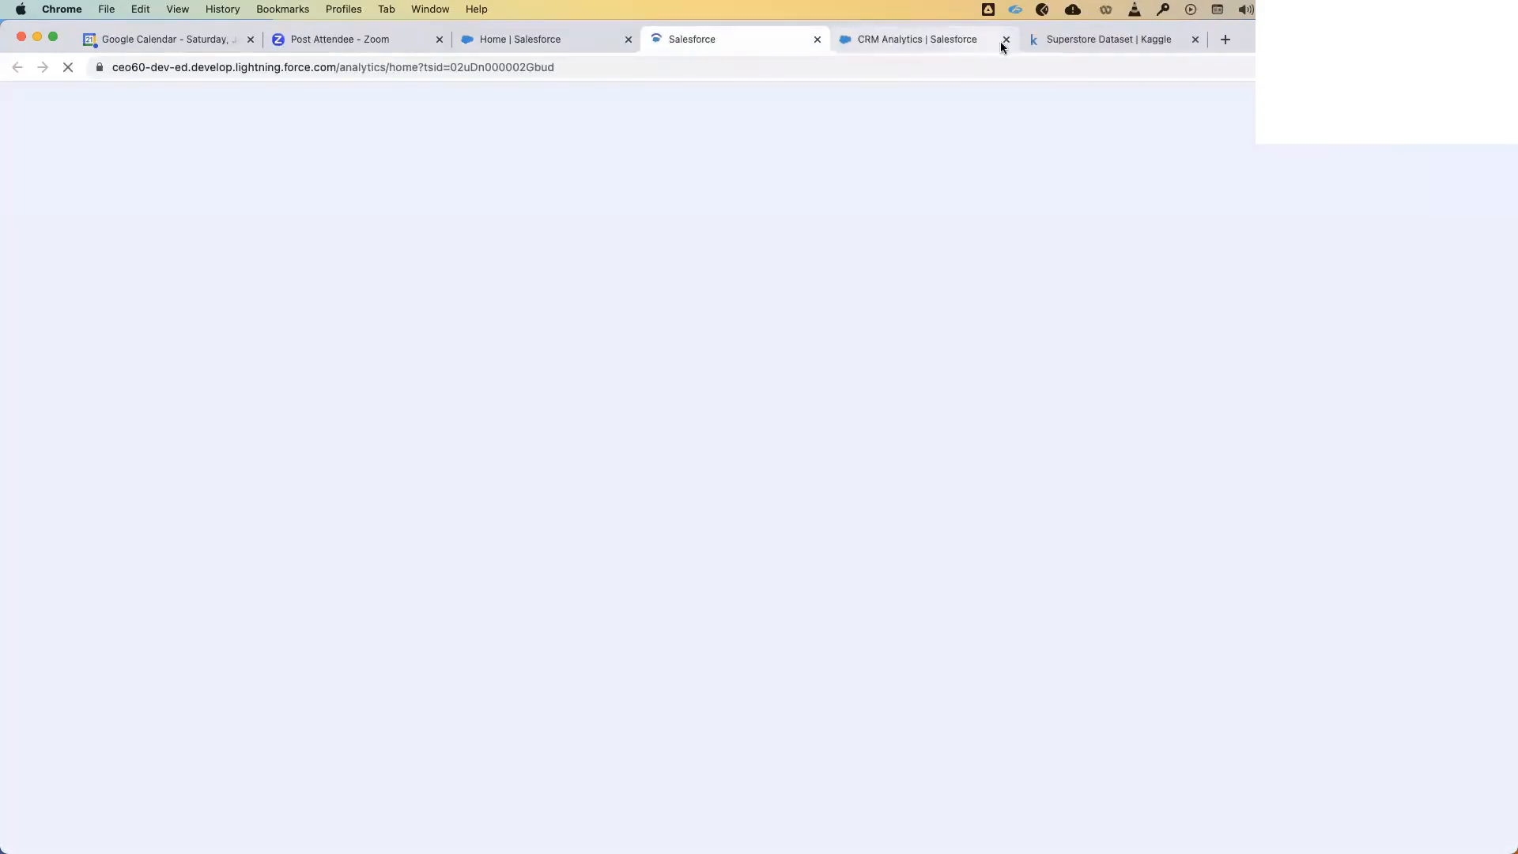
pyautogui.click(998, 42)
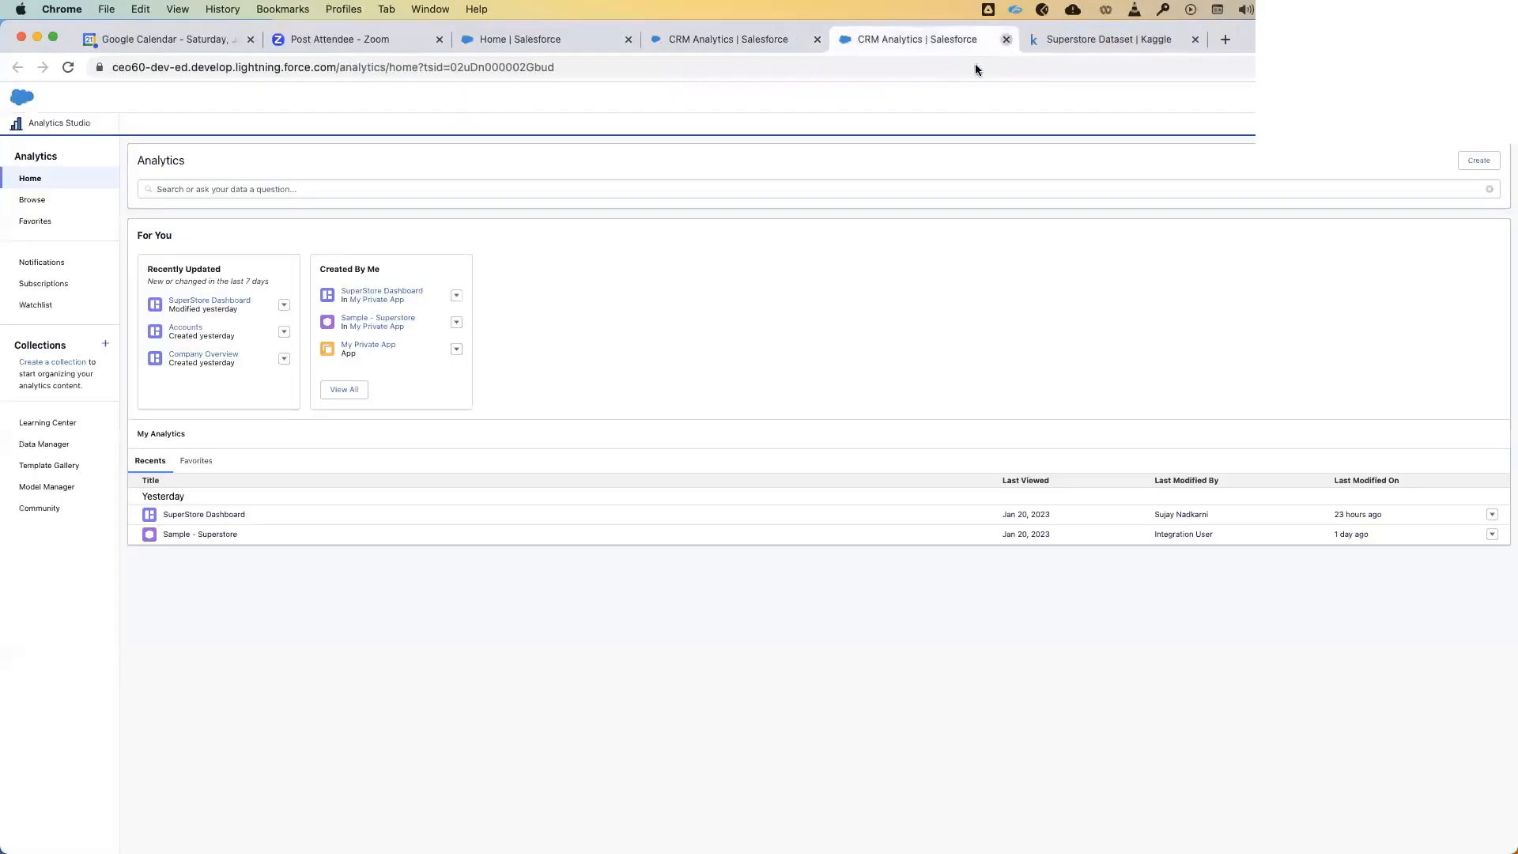
pyautogui.press('super+w')
pyautogui.click(737, 48)
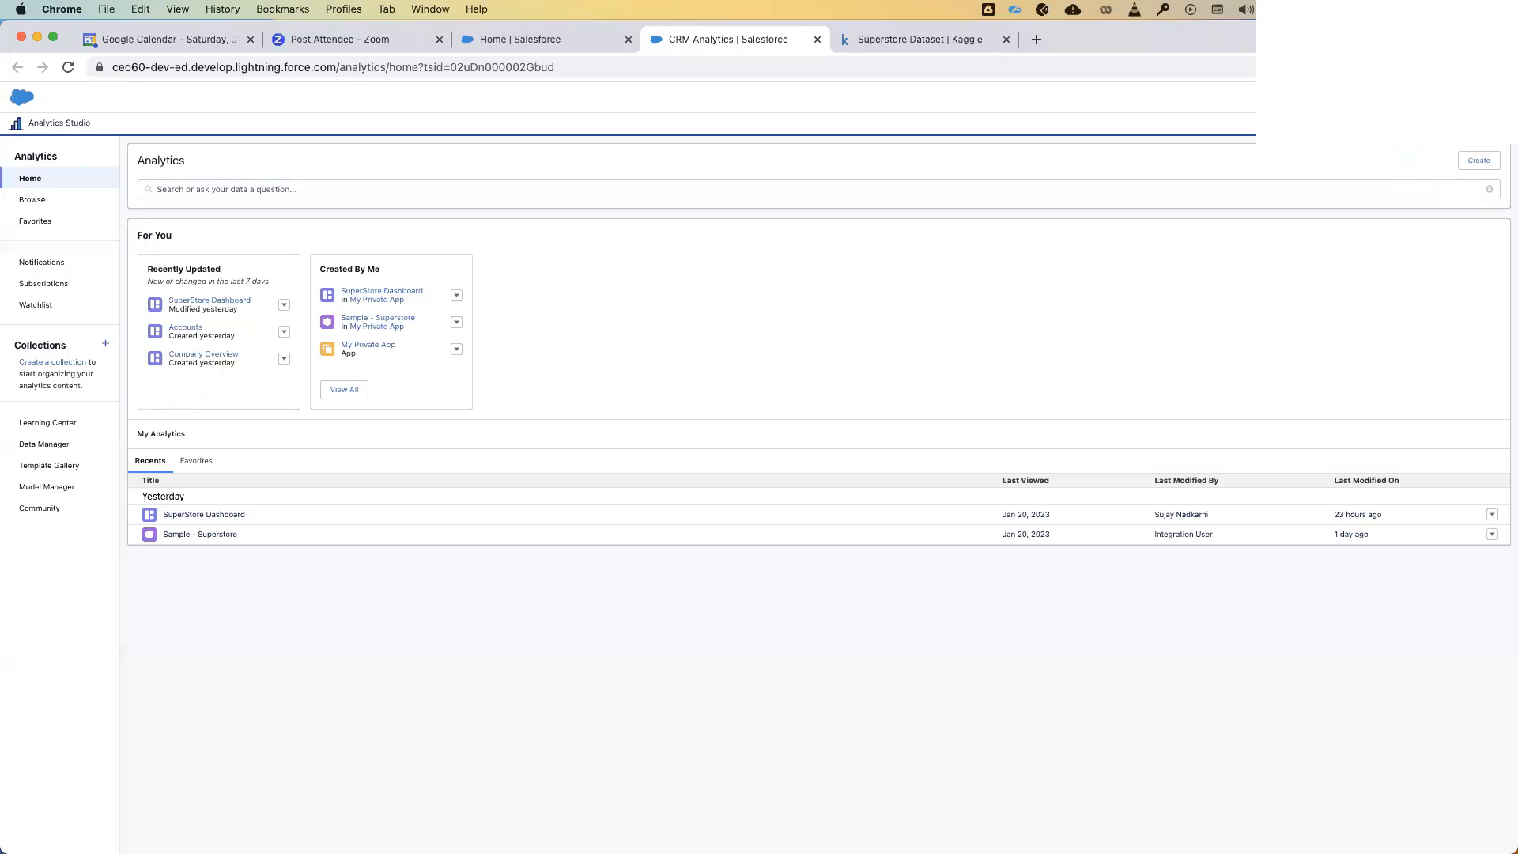
# - Create a new dataset from the CSV file Sample - Superstore.csv and proceed to its field attributes
pyautogui.click(1479, 159)
pyautogui.click(1411, 244)
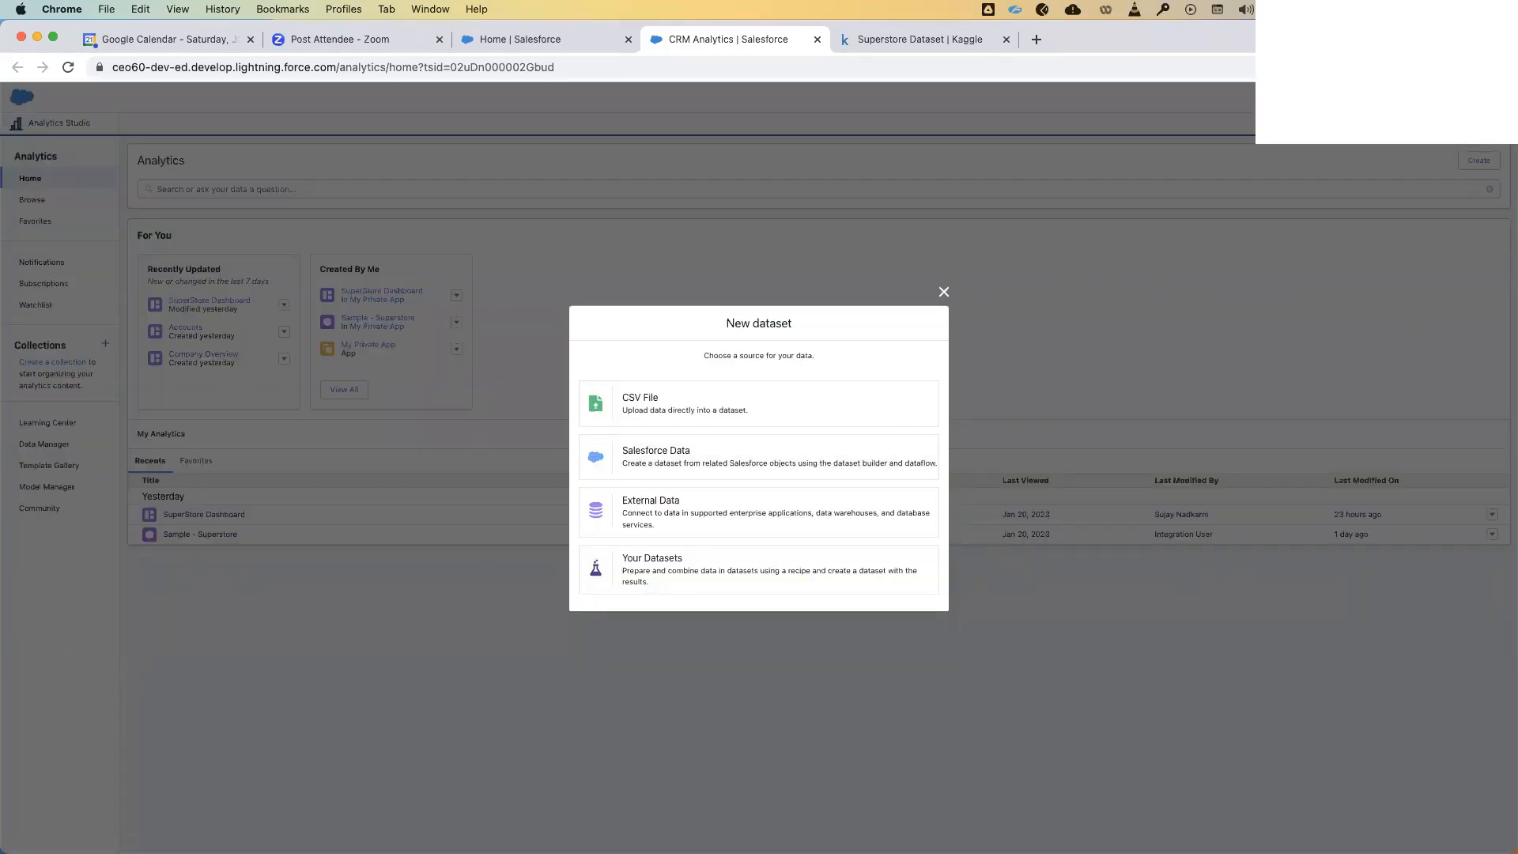
pyautogui.press('super+Tab')
pyautogui.moveTo(601, 257); pyautogui.dragTo(1514, 380)
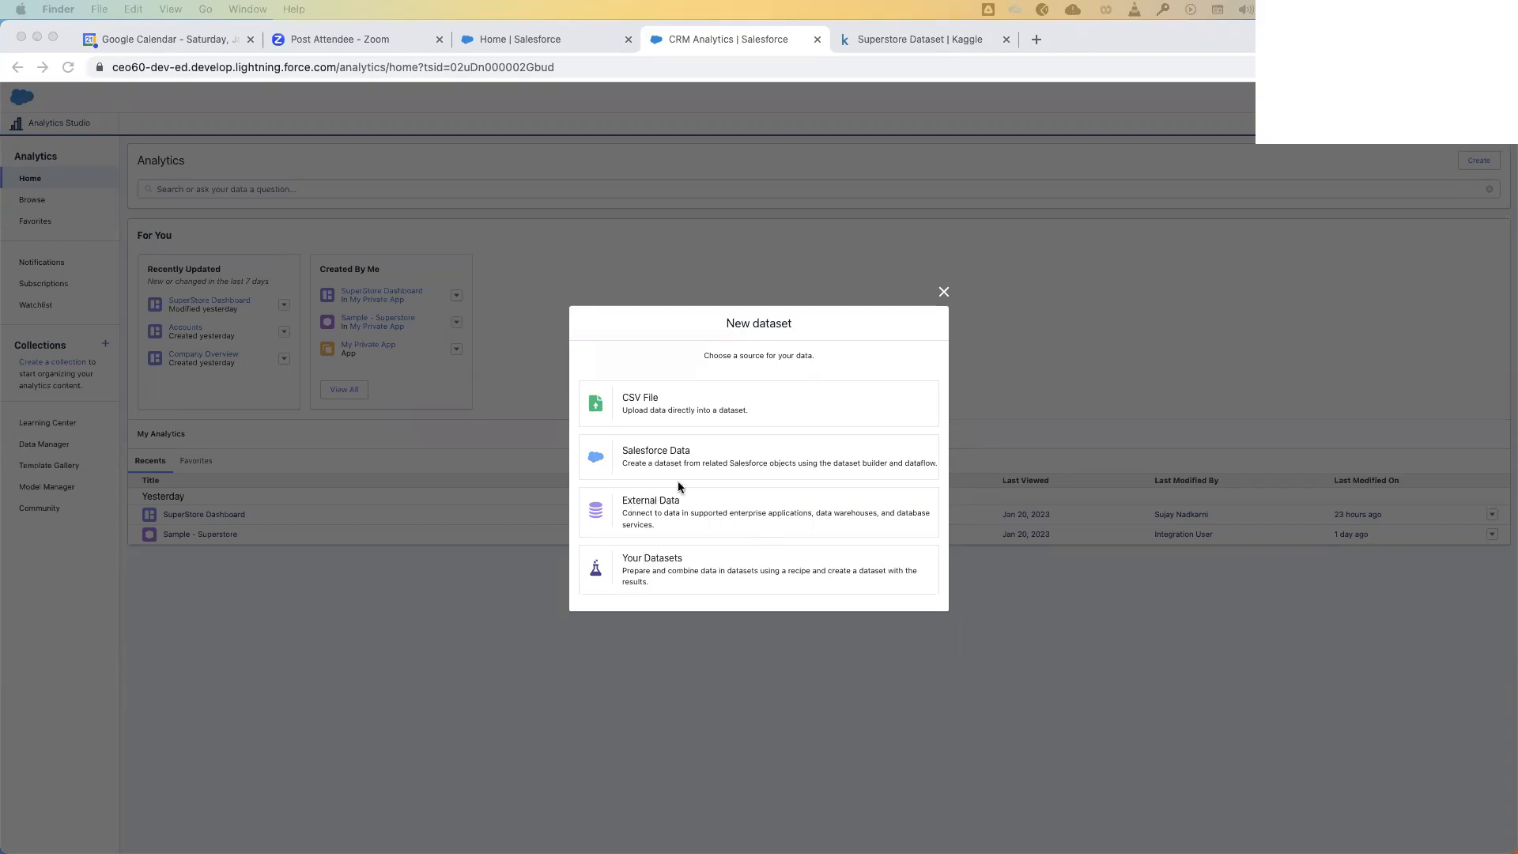
pyautogui.click(656, 395)
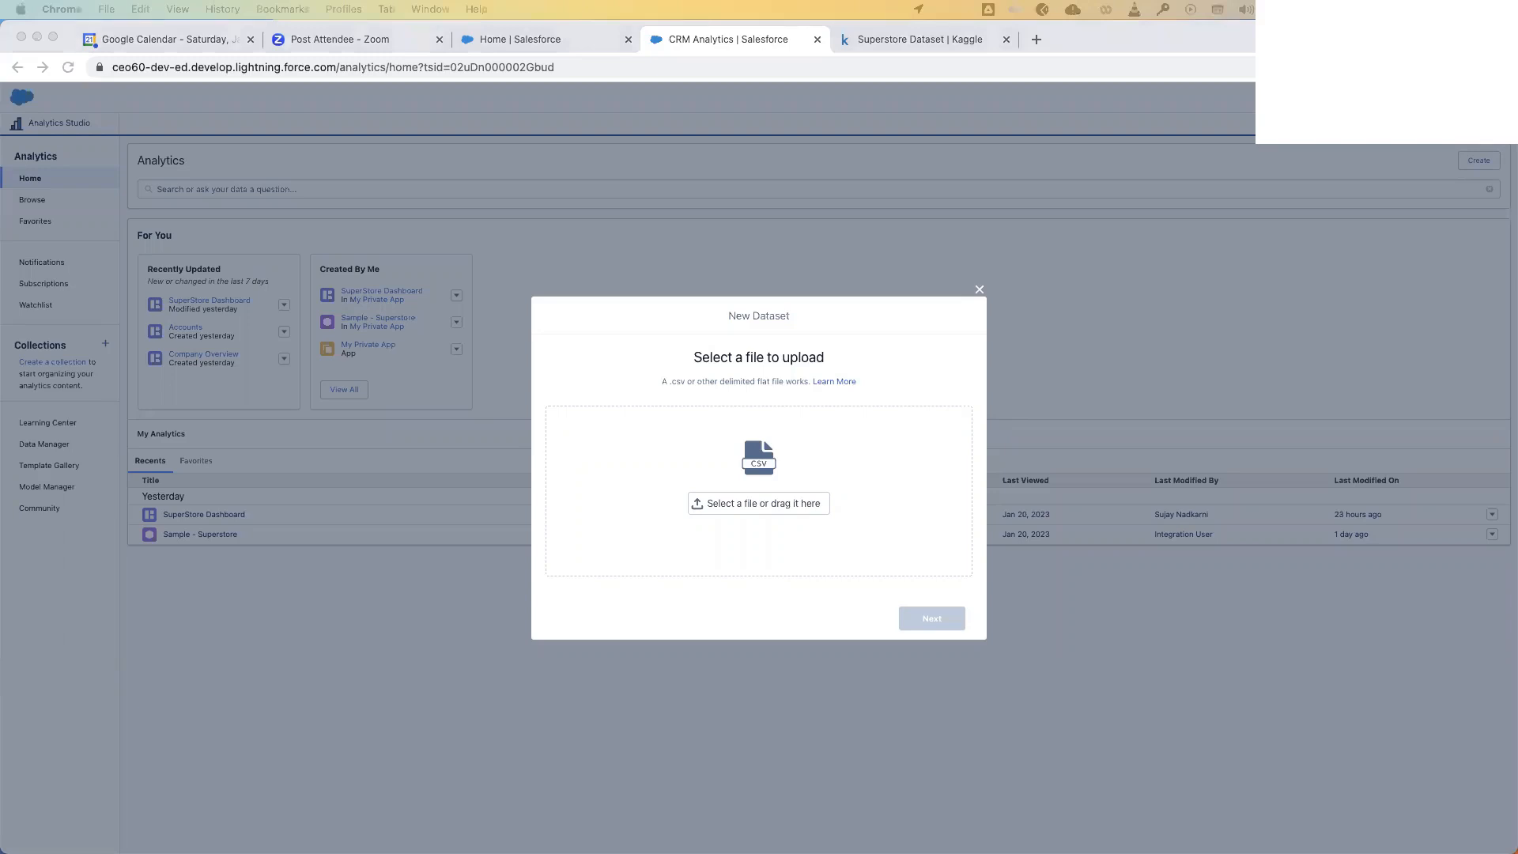
pyautogui.moveTo(1511, 510); pyautogui.dragTo(808, 500)
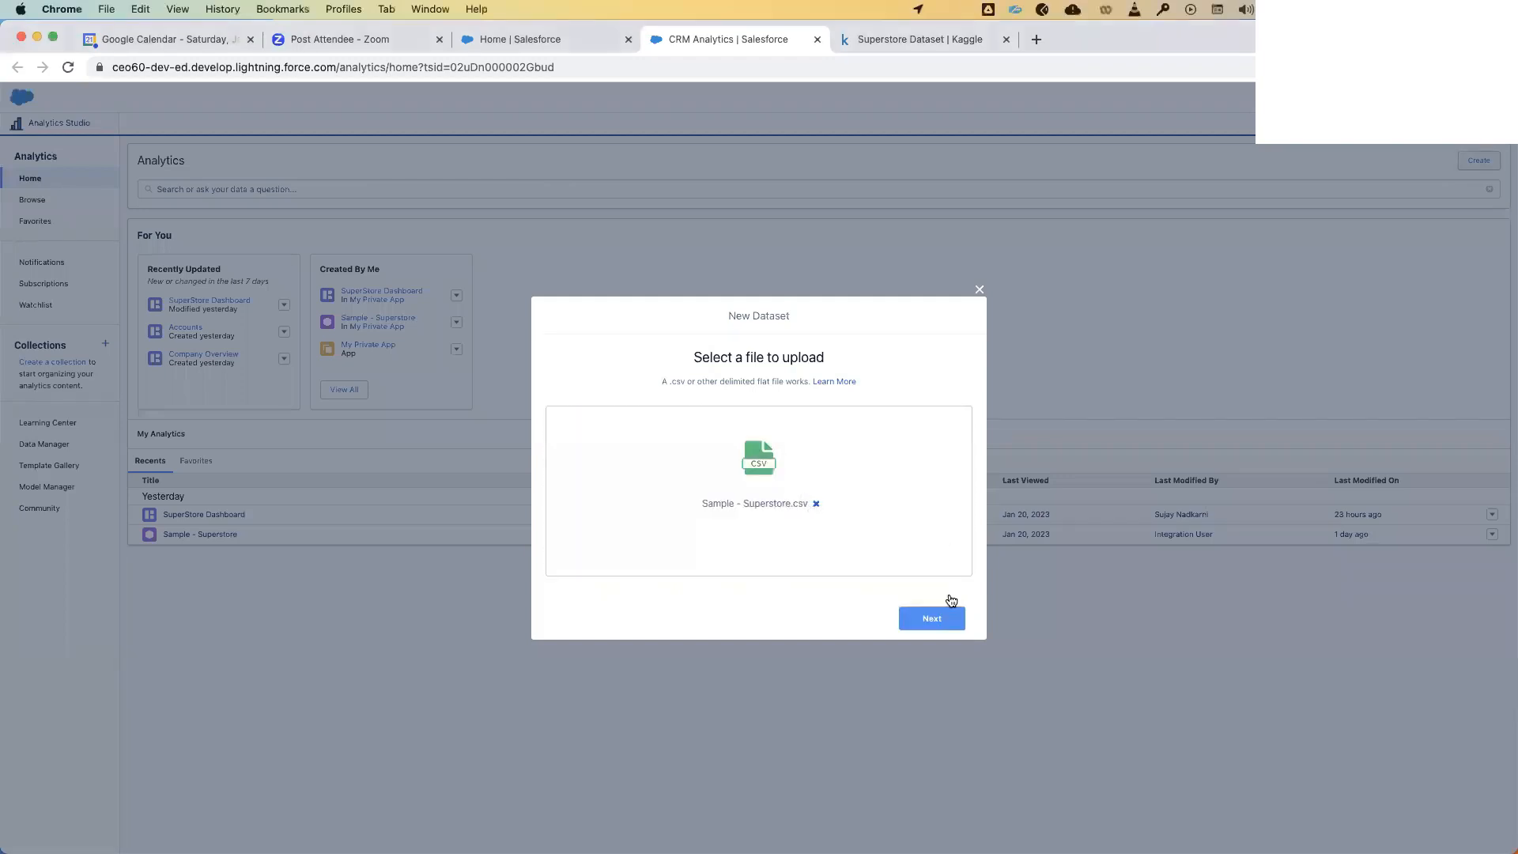
pyautogui.click(923, 623)
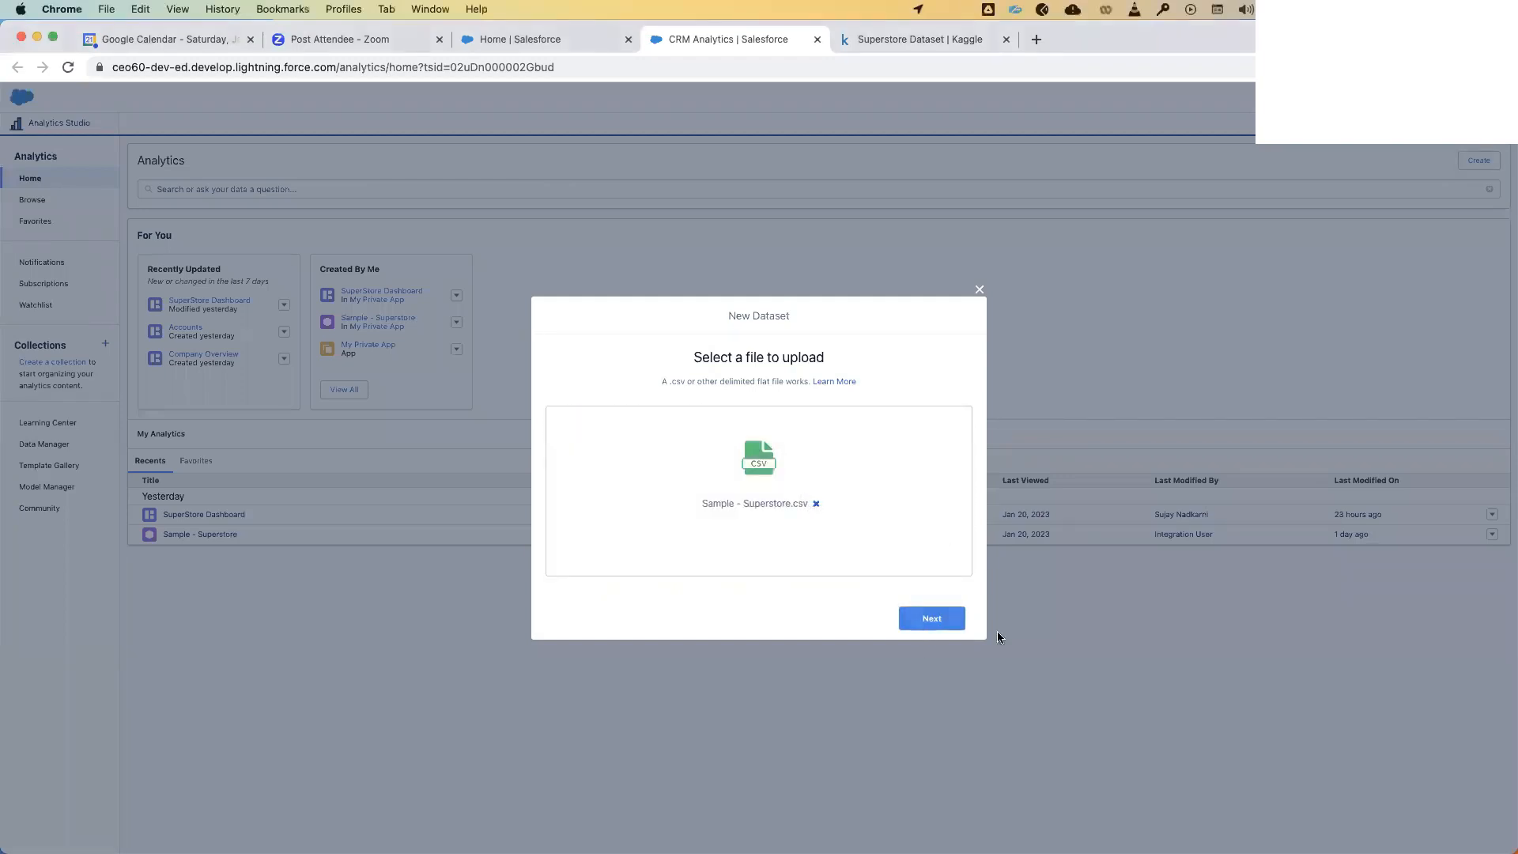
pyautogui.click(935, 625)
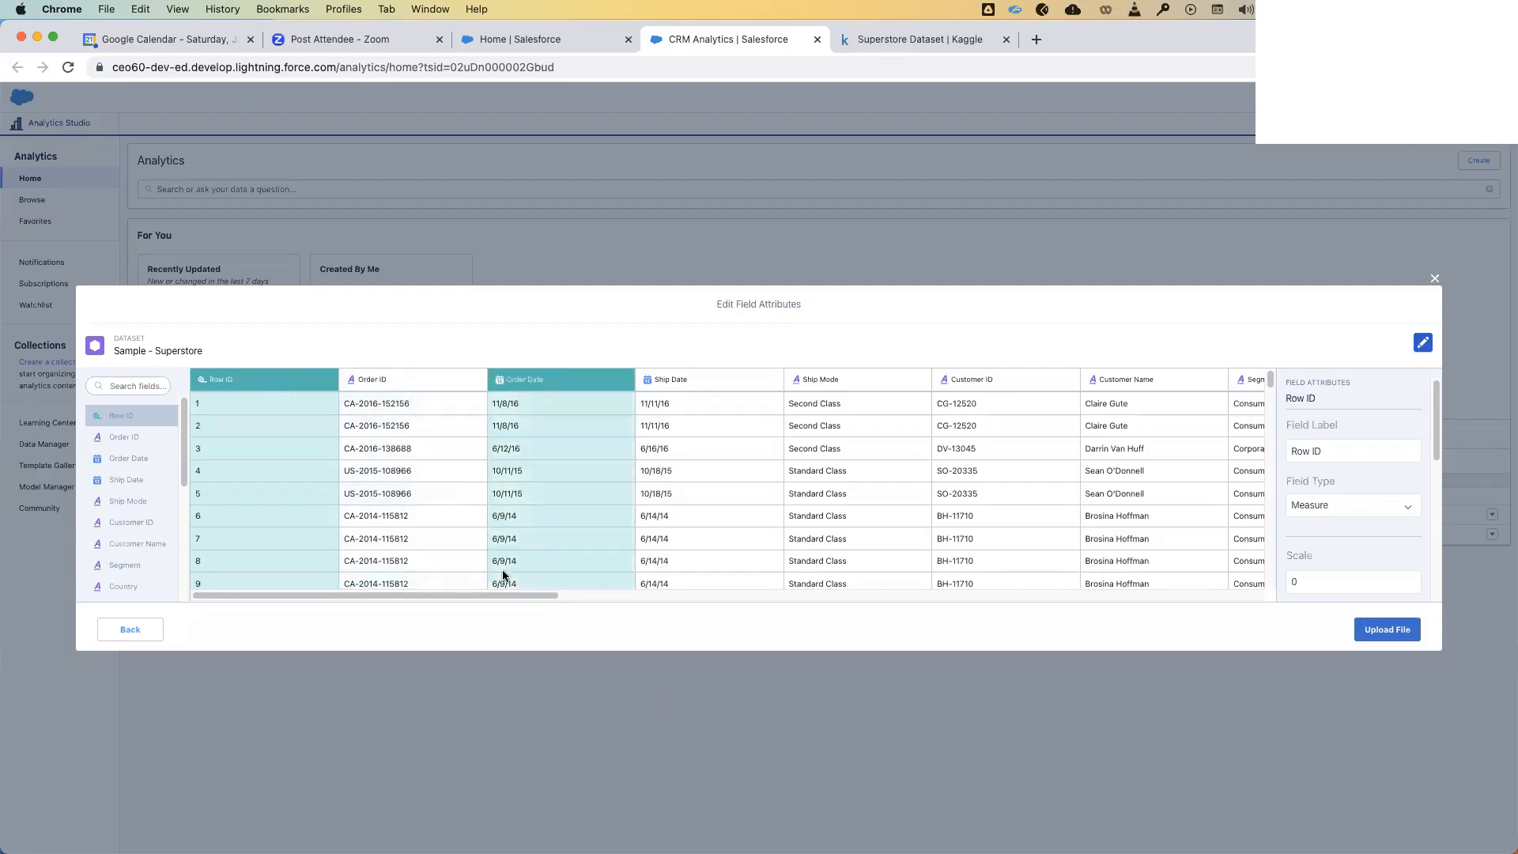
# - Review the Superstore dataset's columns and change the Postal Code field type to Dimension
pyautogui.hscroll(5, 529, 593)
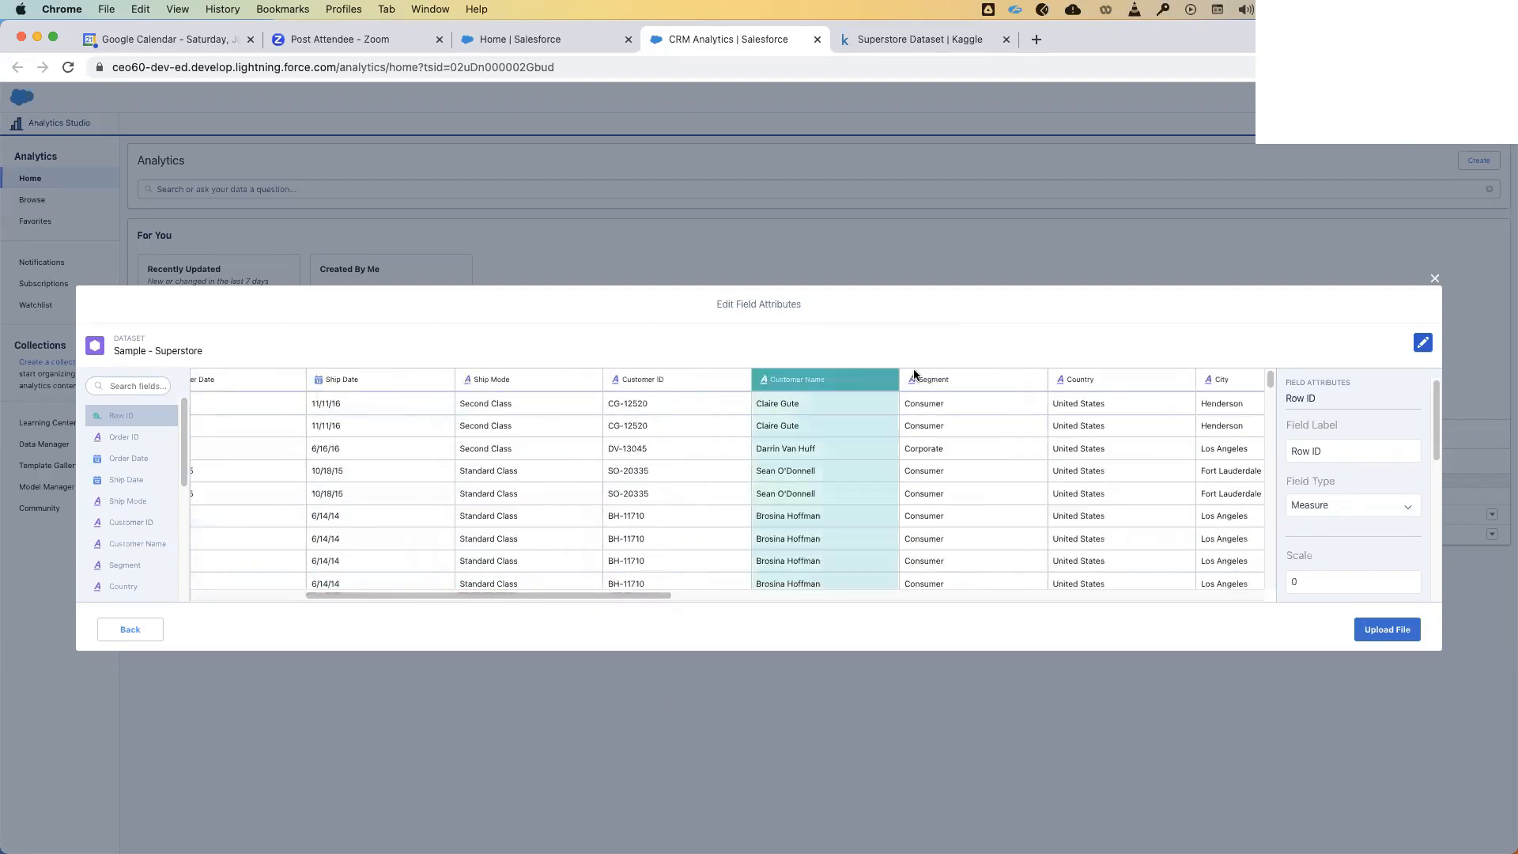
pyautogui.click(941, 378)
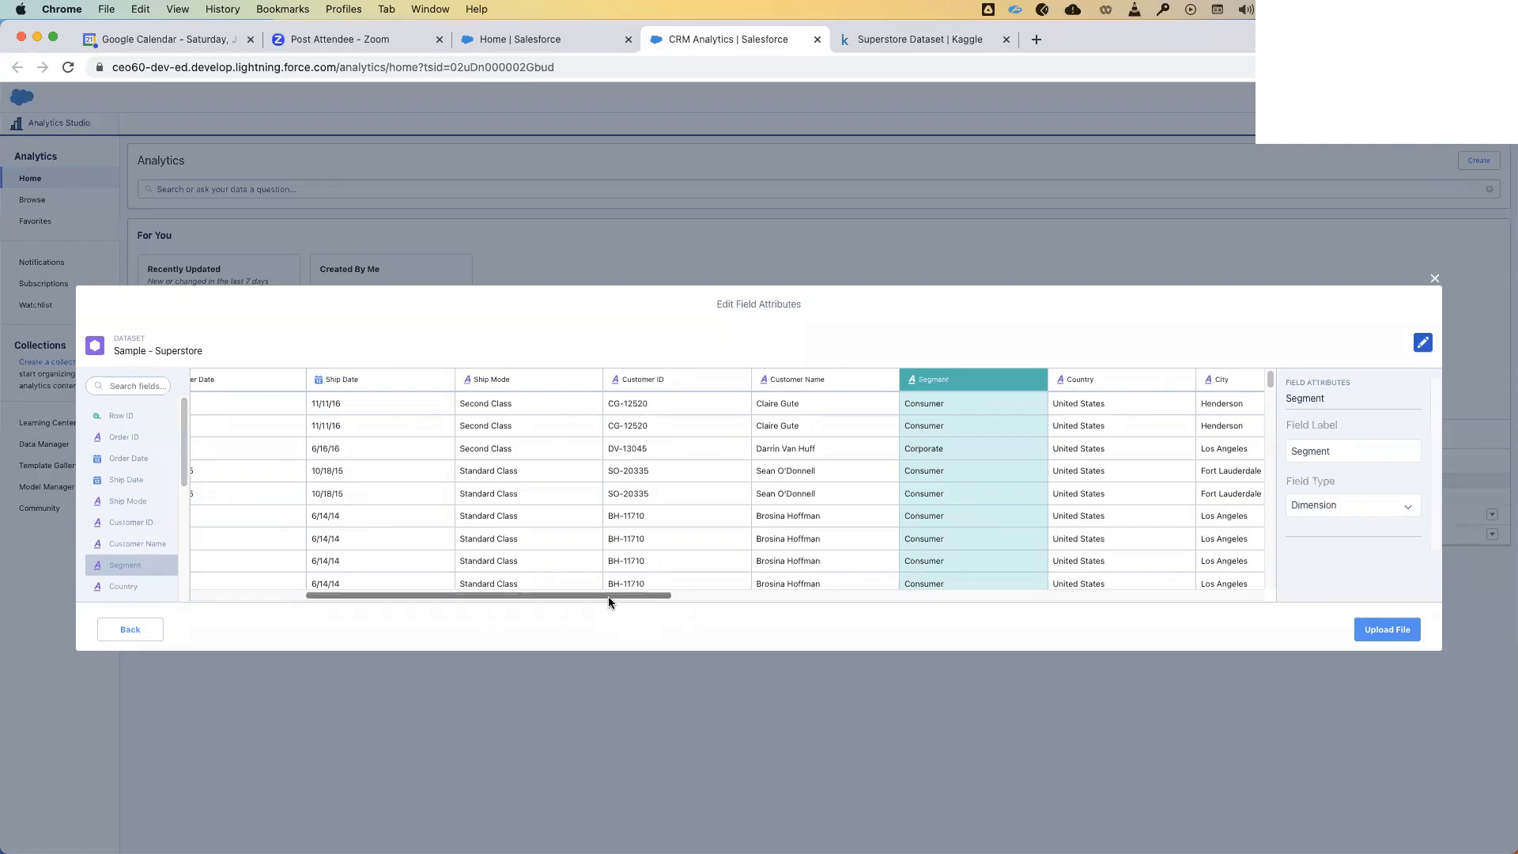
pyautogui.moveTo(610, 593); pyautogui.dragTo(823, 590)
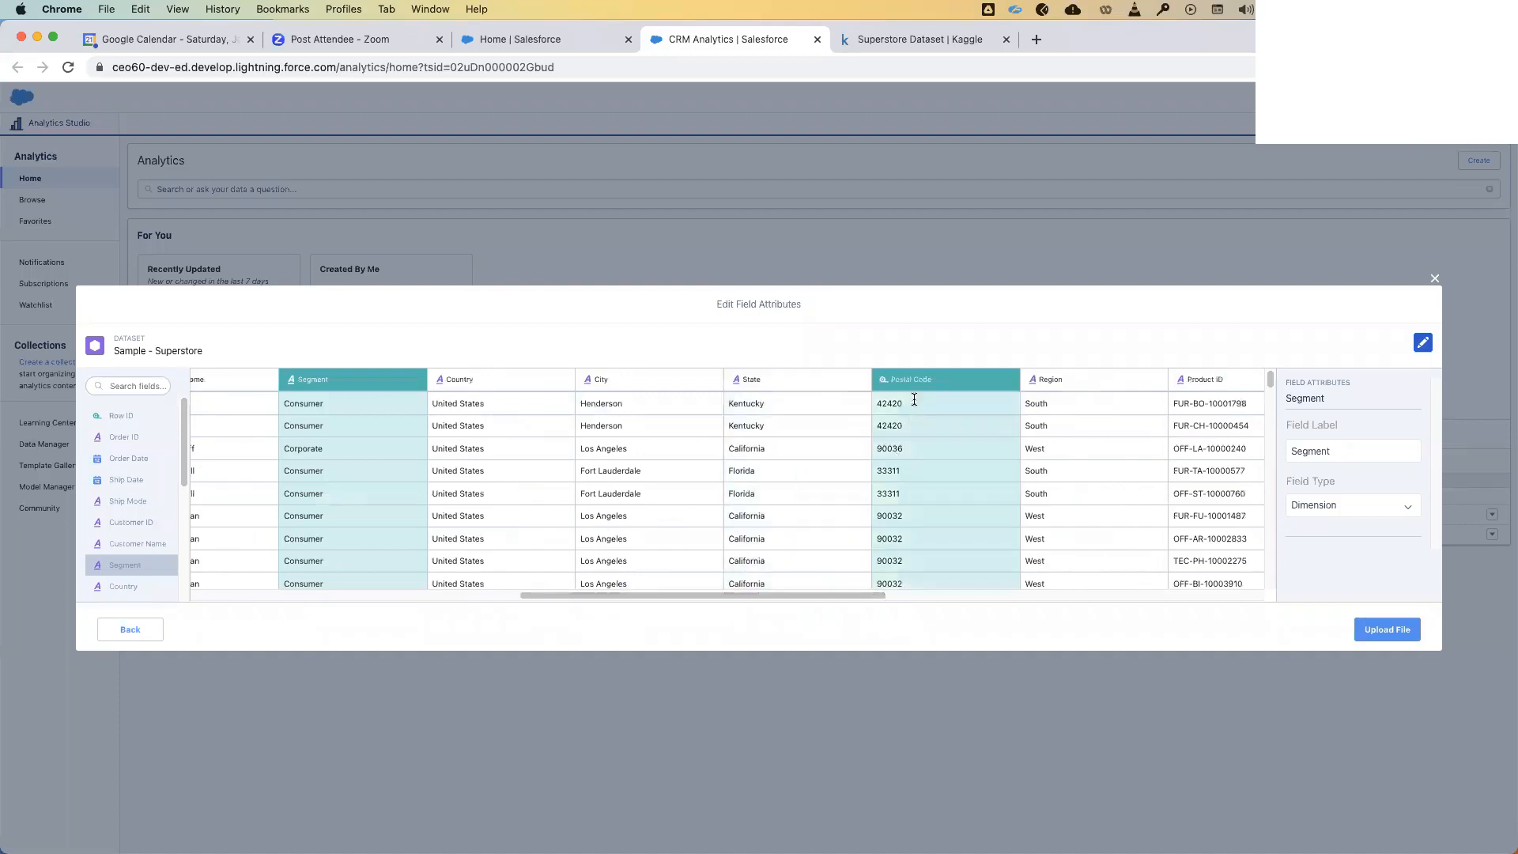
pyautogui.click(930, 386)
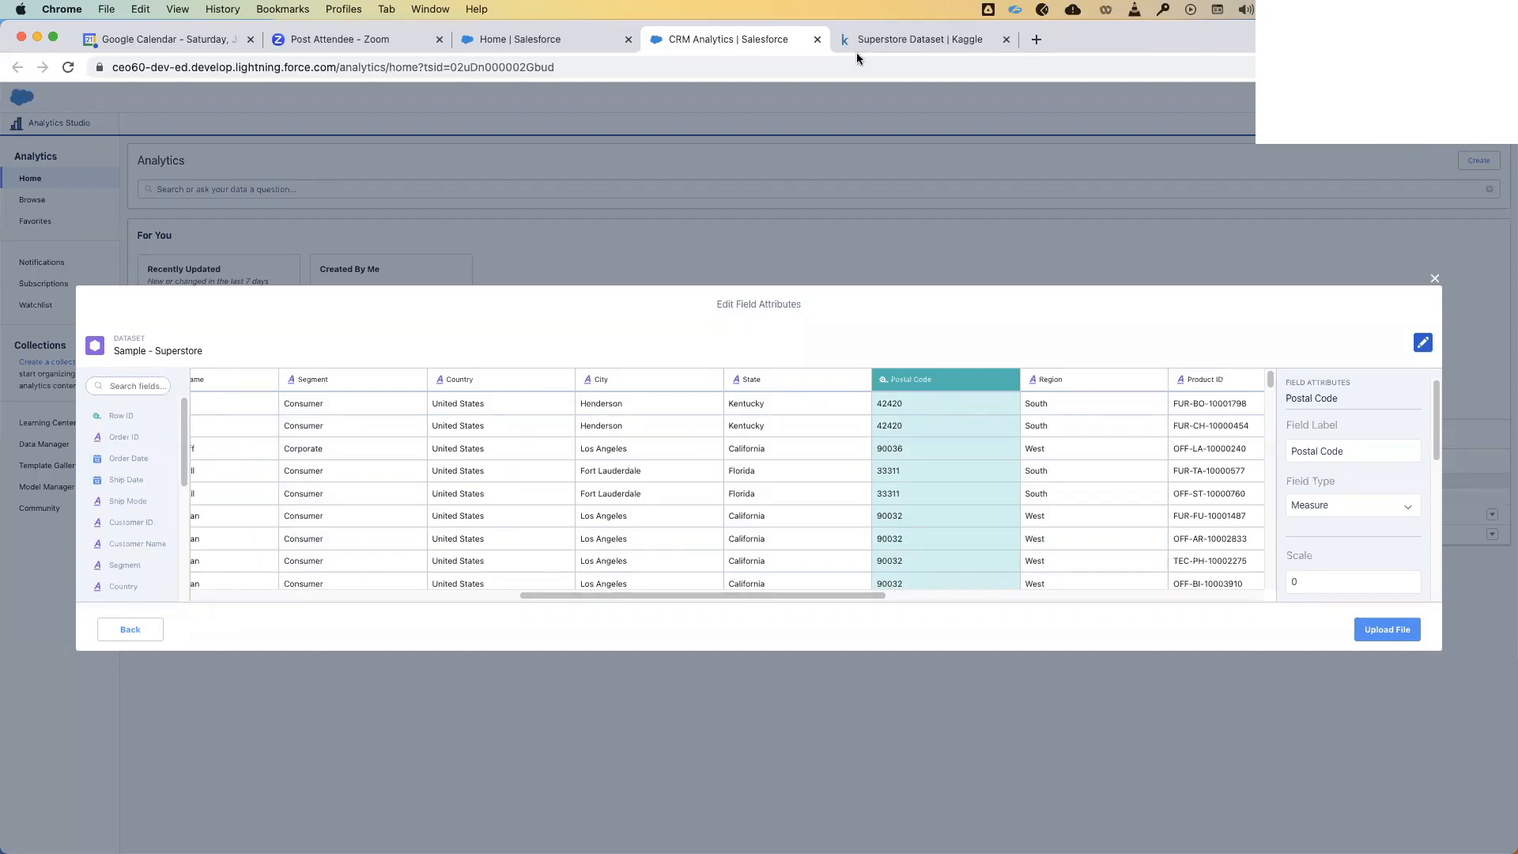
pyautogui.click(1360, 507)
pyautogui.click(1329, 565)
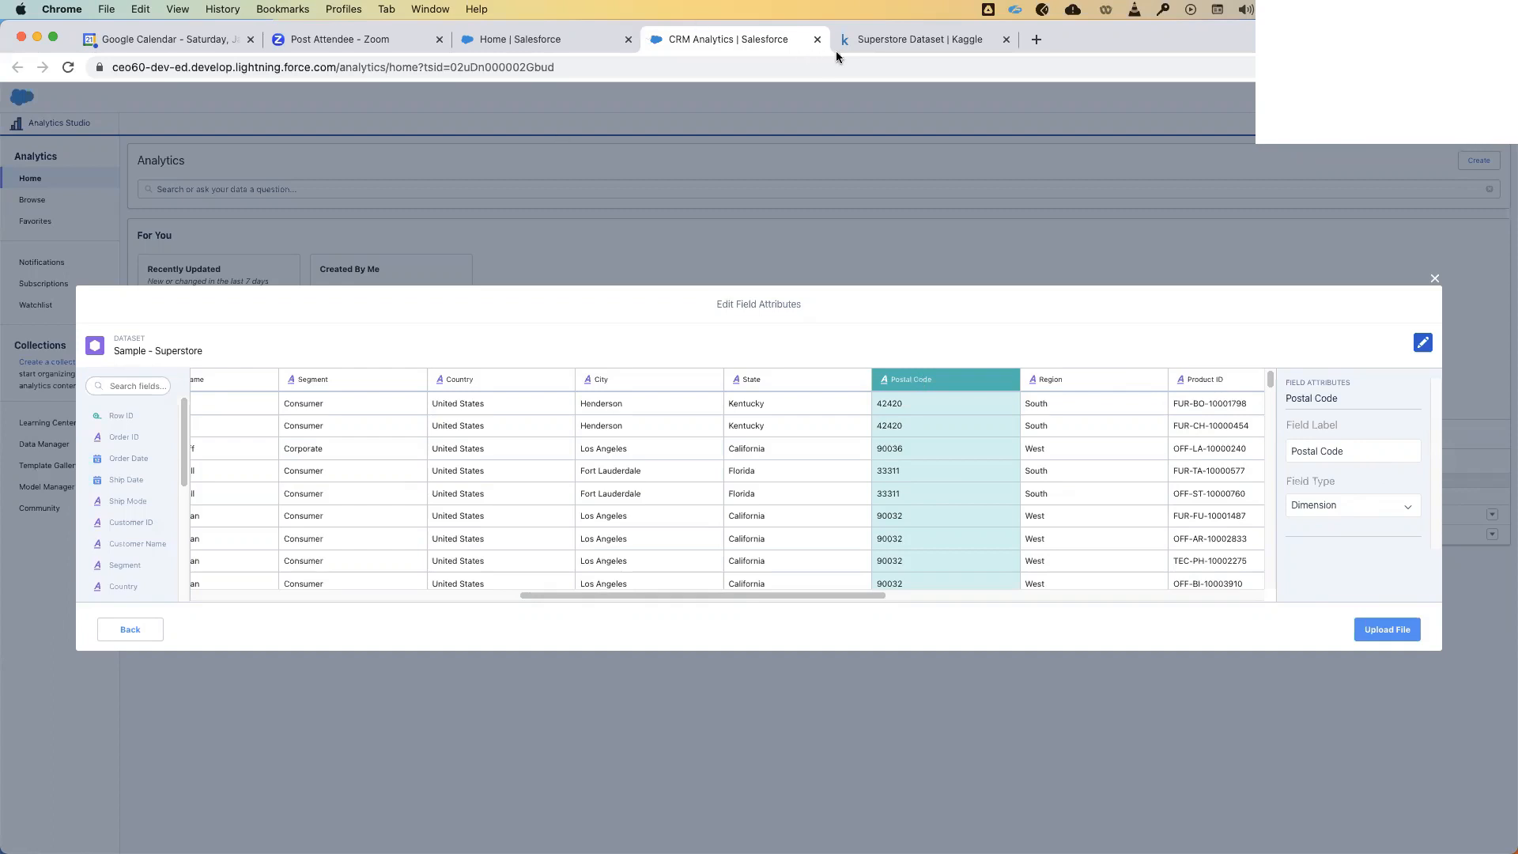
# - Upload the Sample - Superstore file as a dataset and return to the Analytics Studio home page, dismissing the Go Mobile promotion
pyautogui.moveTo(861, 594); pyautogui.dragTo(909, 590)
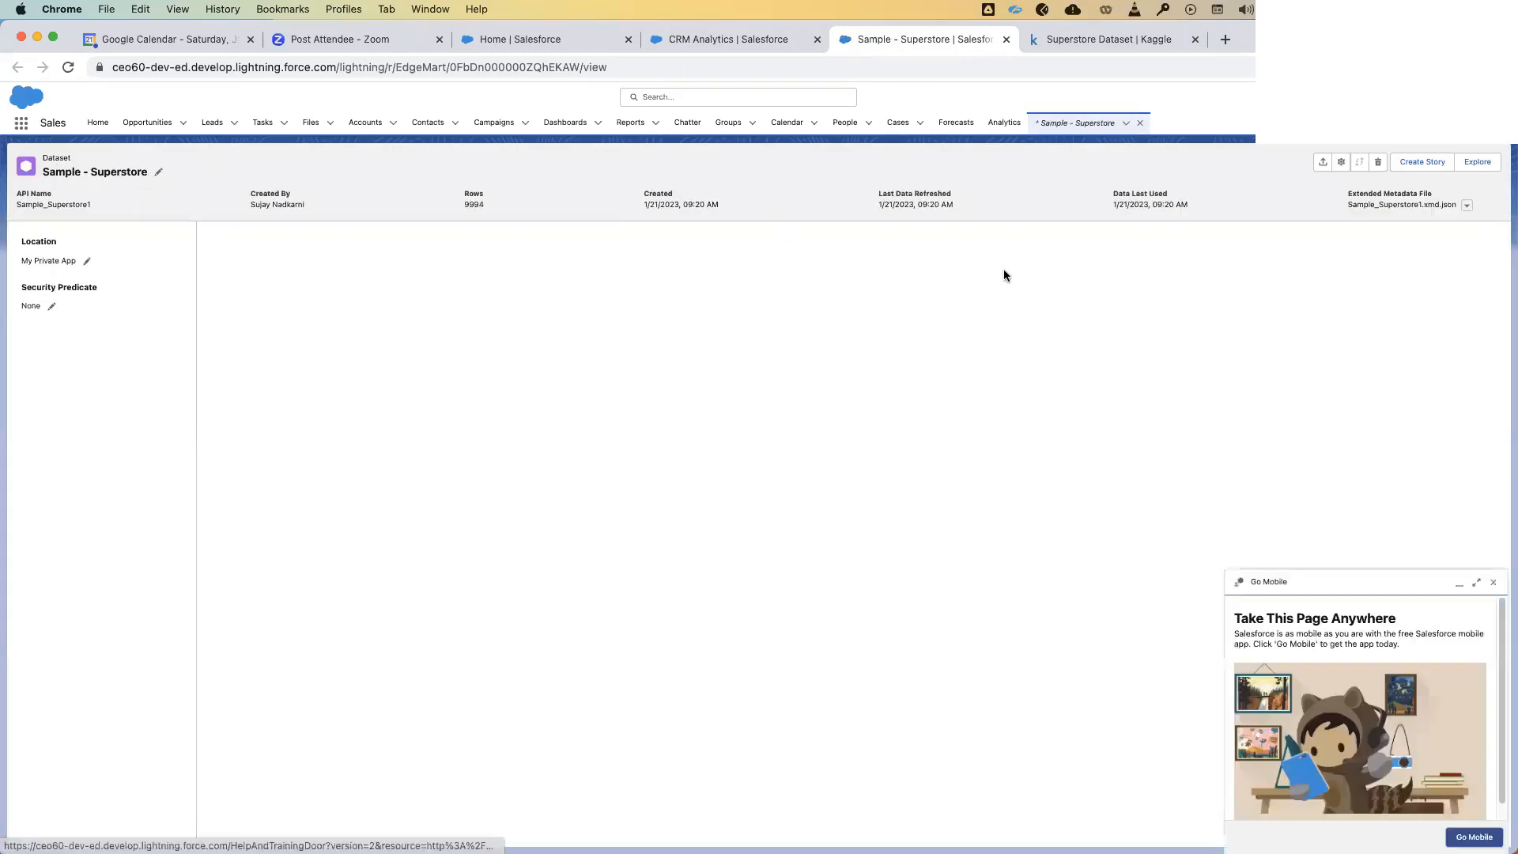
pyautogui.click(1494, 583)
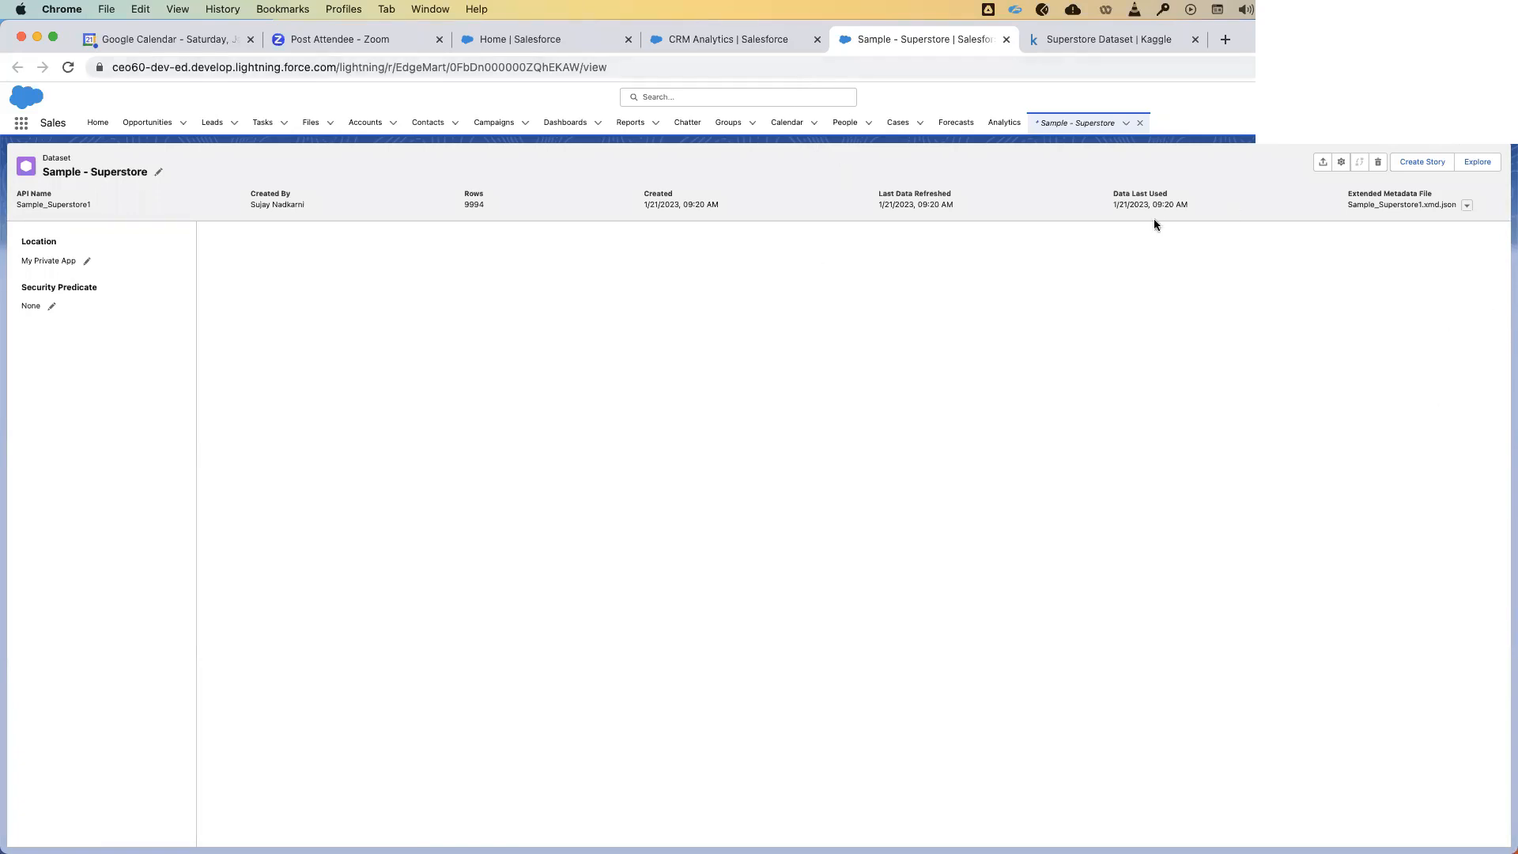
pyautogui.click(729, 45)
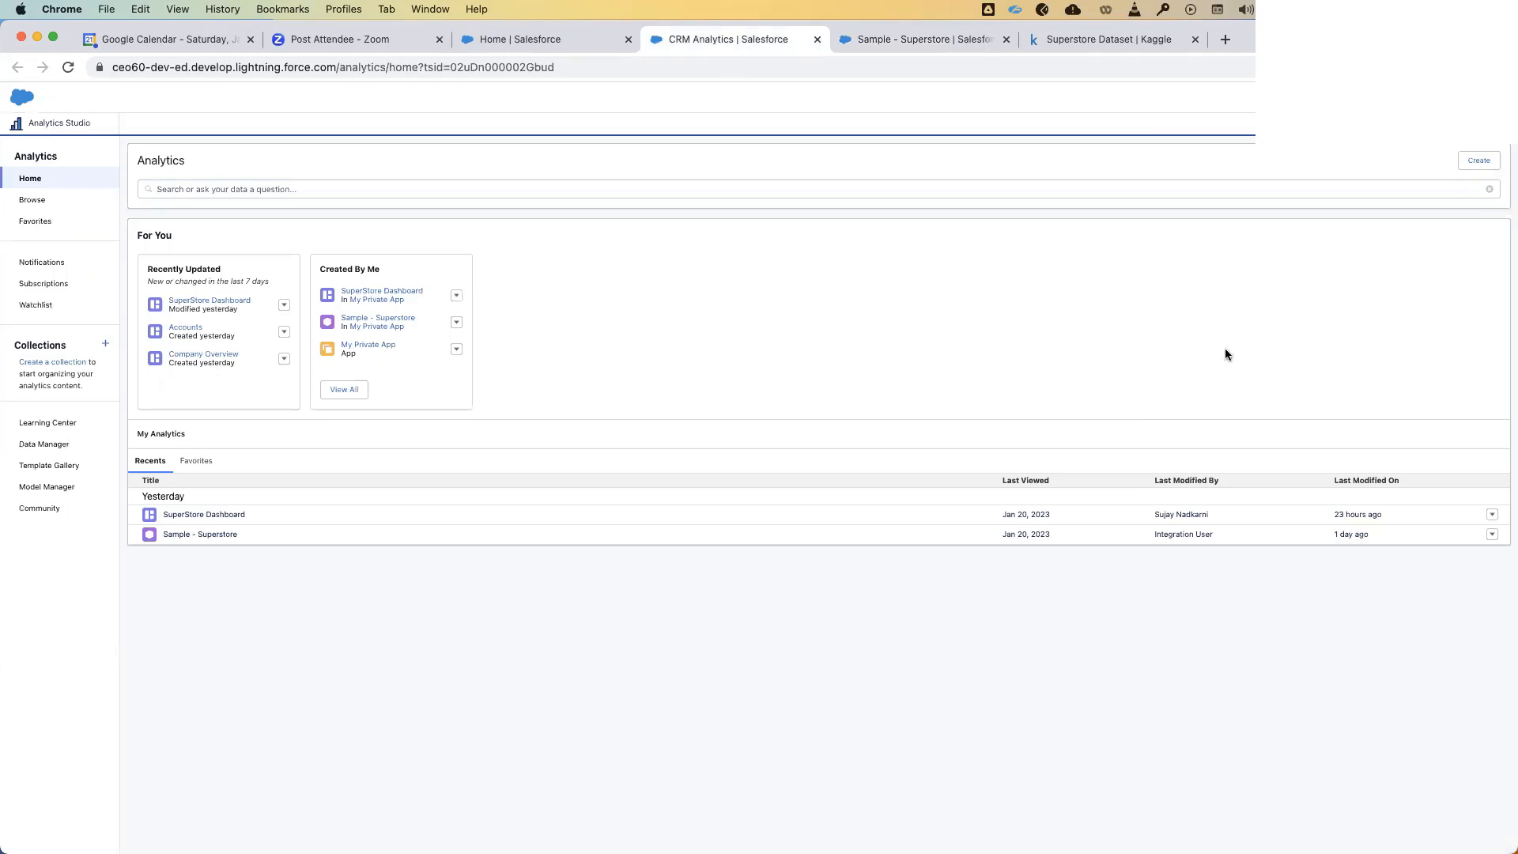
pyautogui.click(1116, 38)
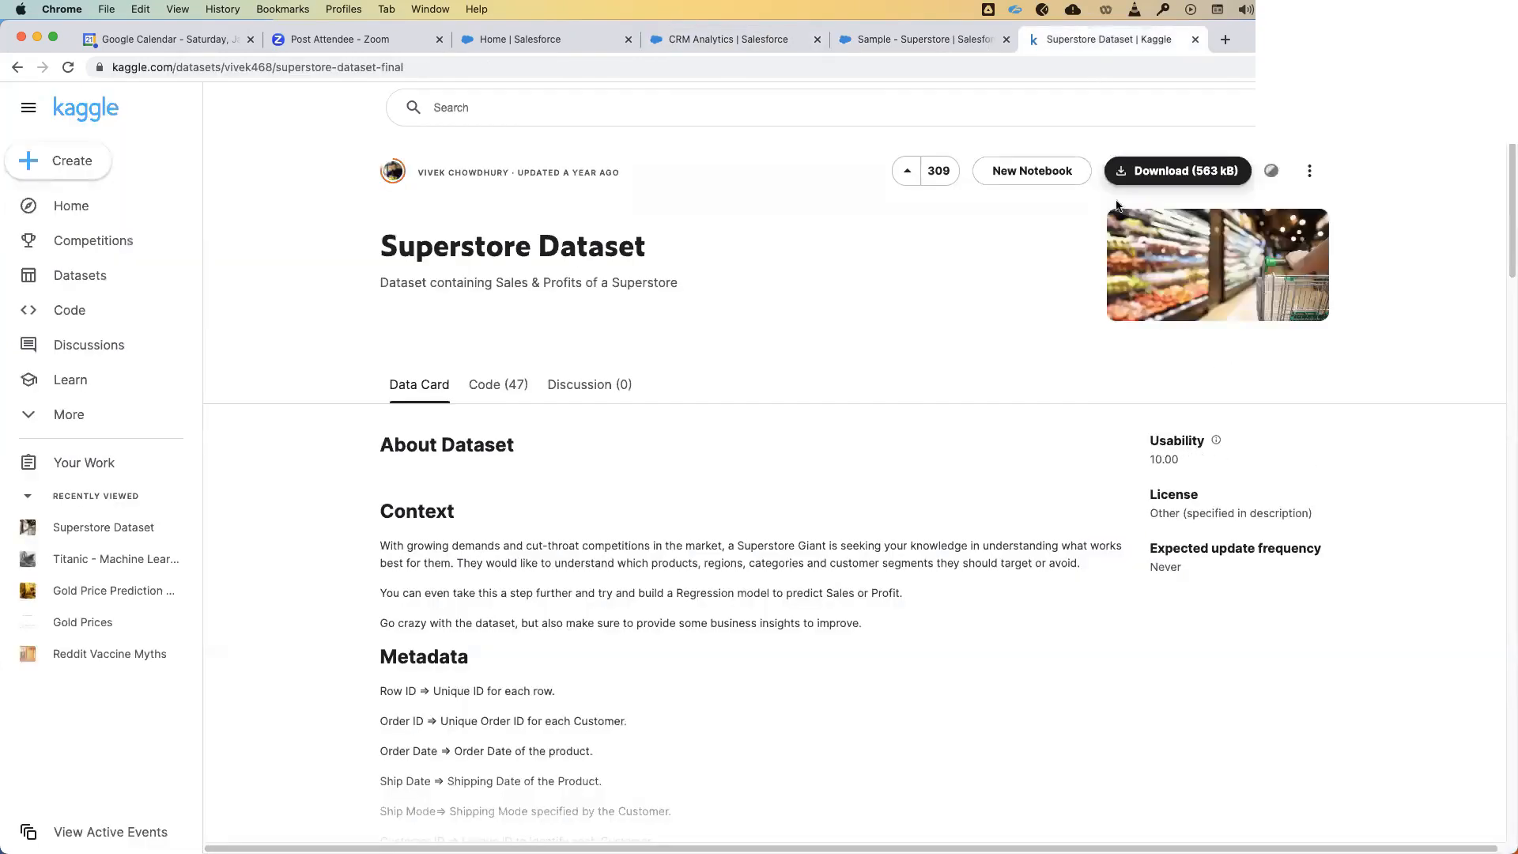
pyautogui.click(748, 45)
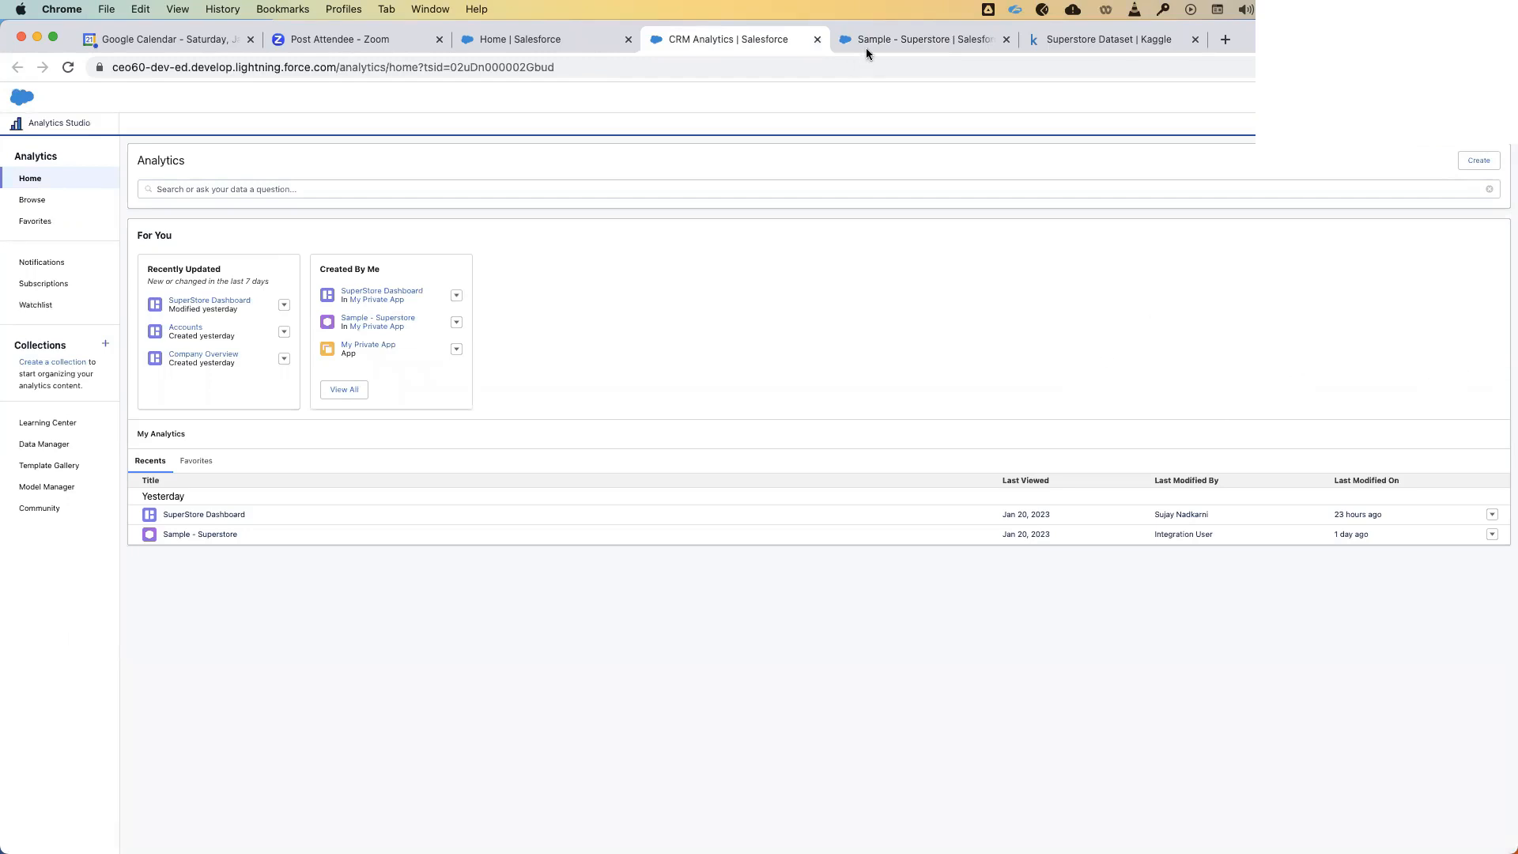
pyautogui.click(1483, 164)
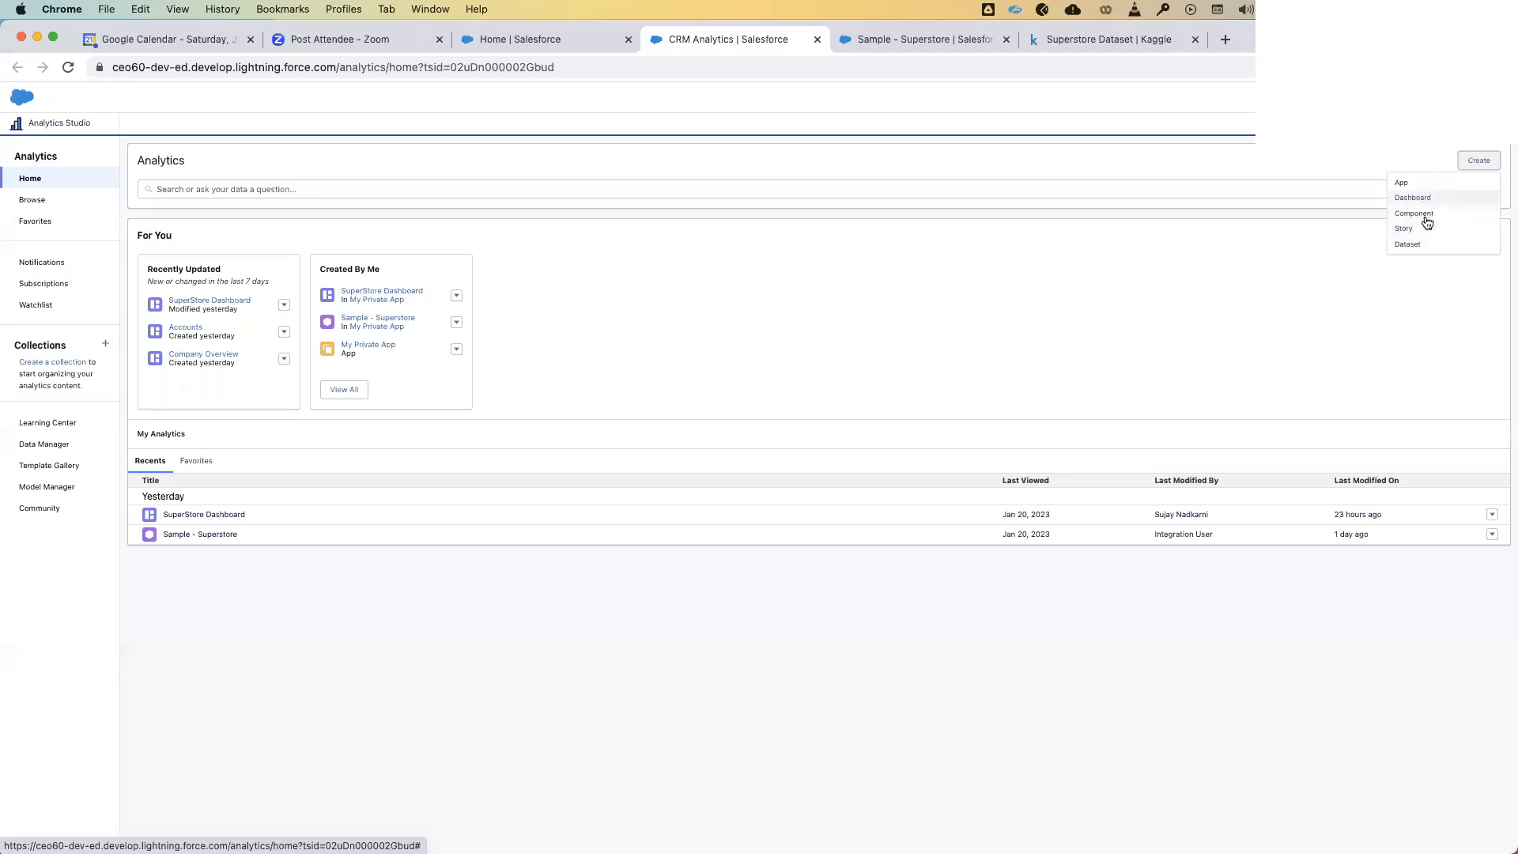
pyautogui.click(1415, 244)
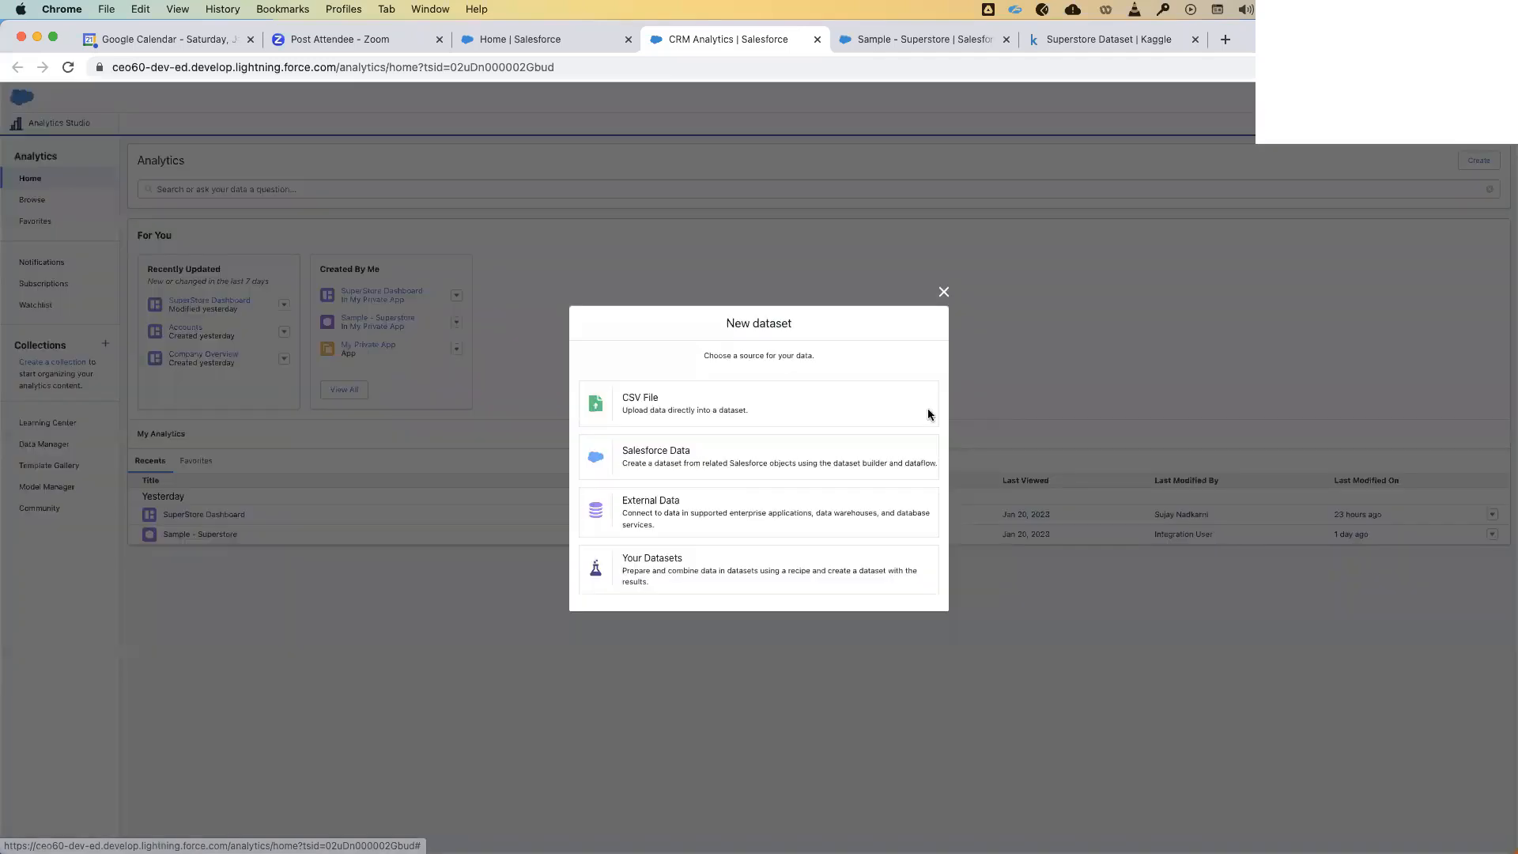
pyautogui.click(706, 406)
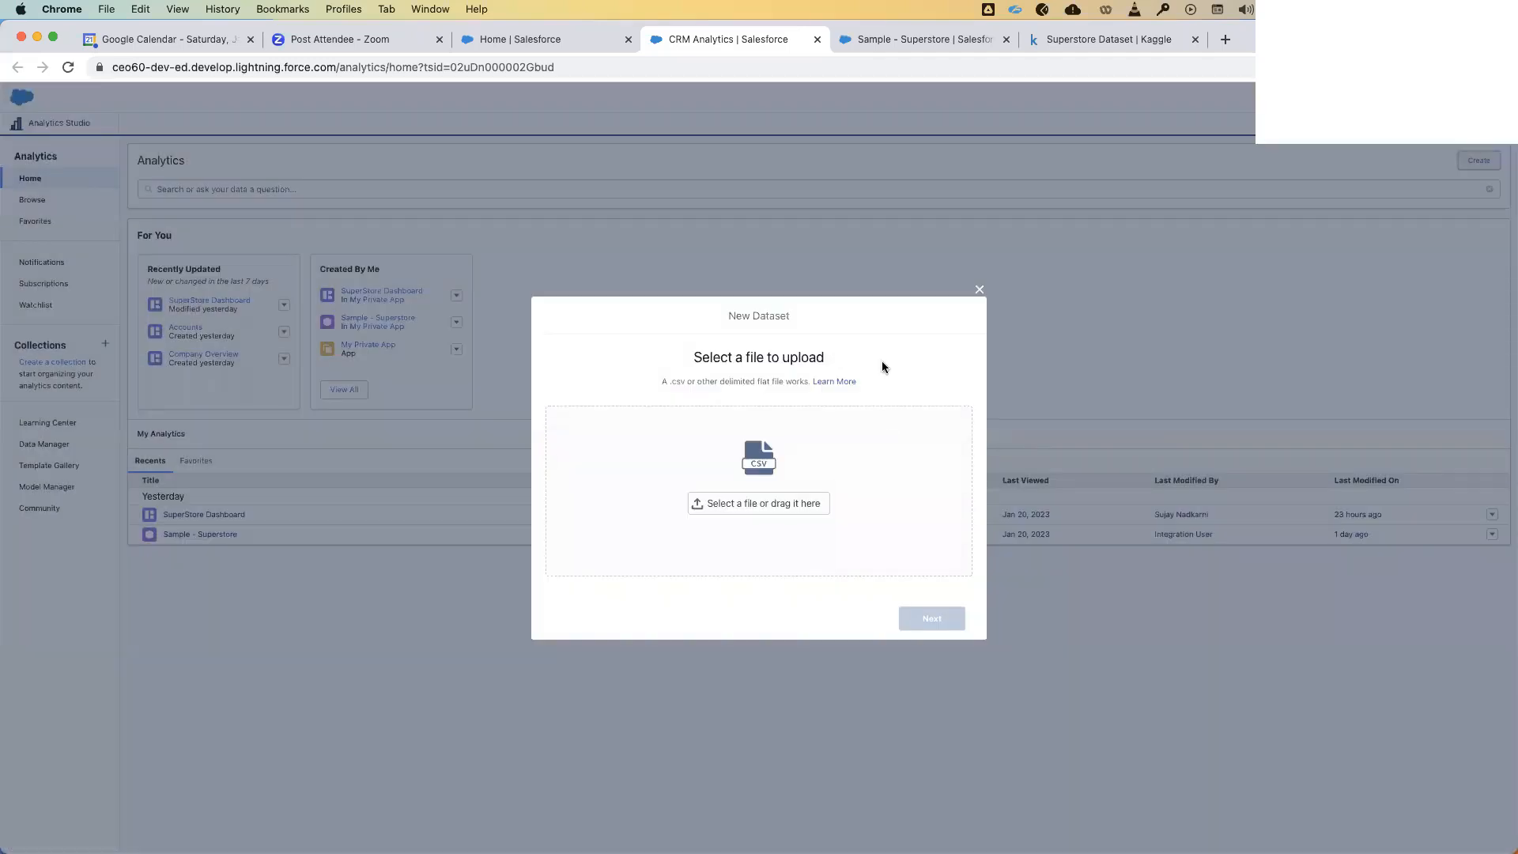
pyautogui.click(979, 289)
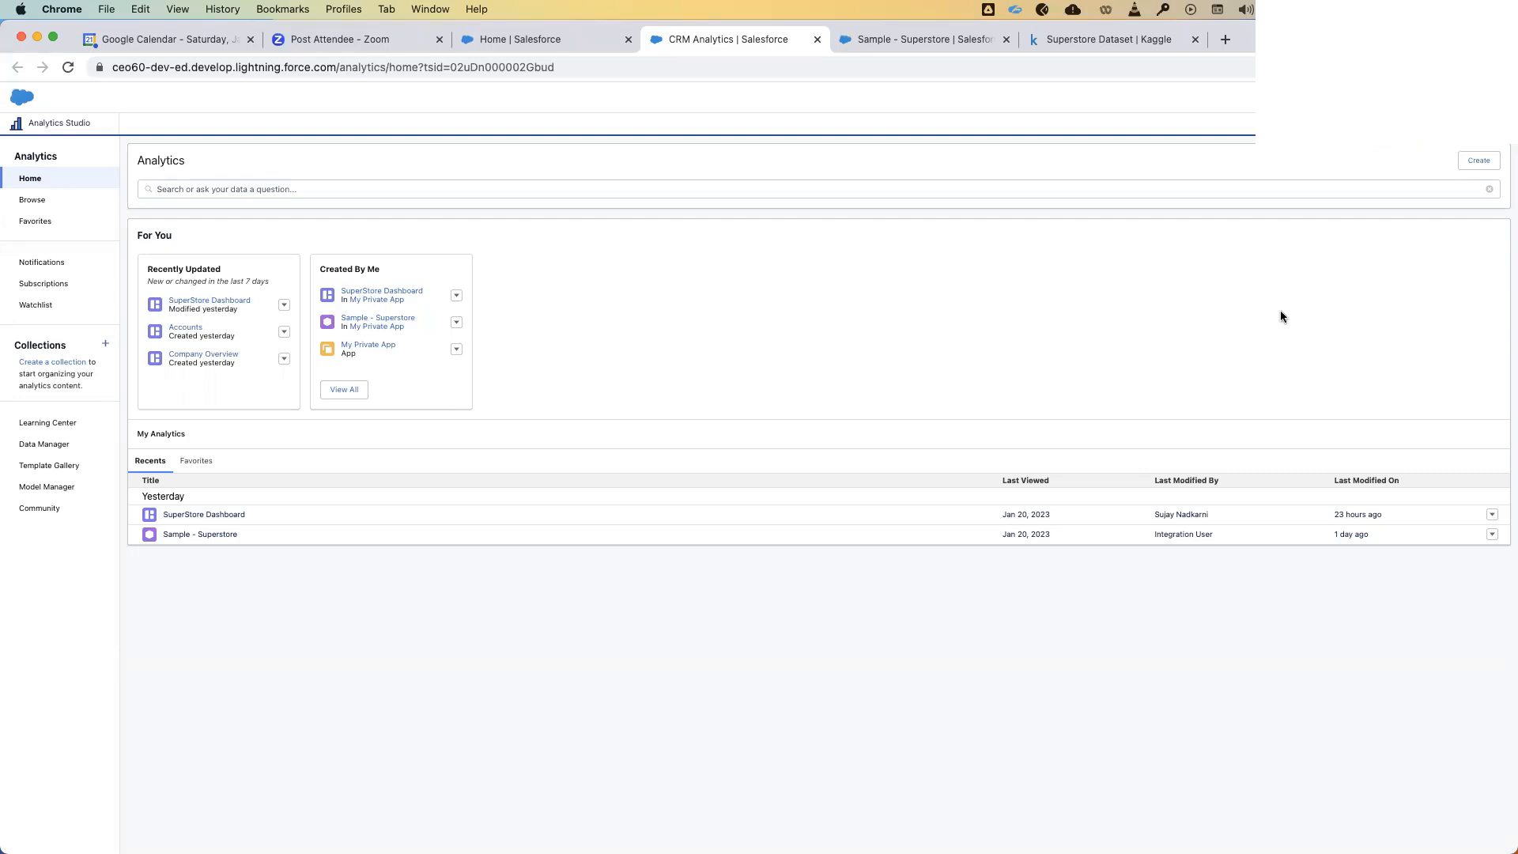
# - Create a new blank analytics dashboard from scratch
pyautogui.click(1463, 160)
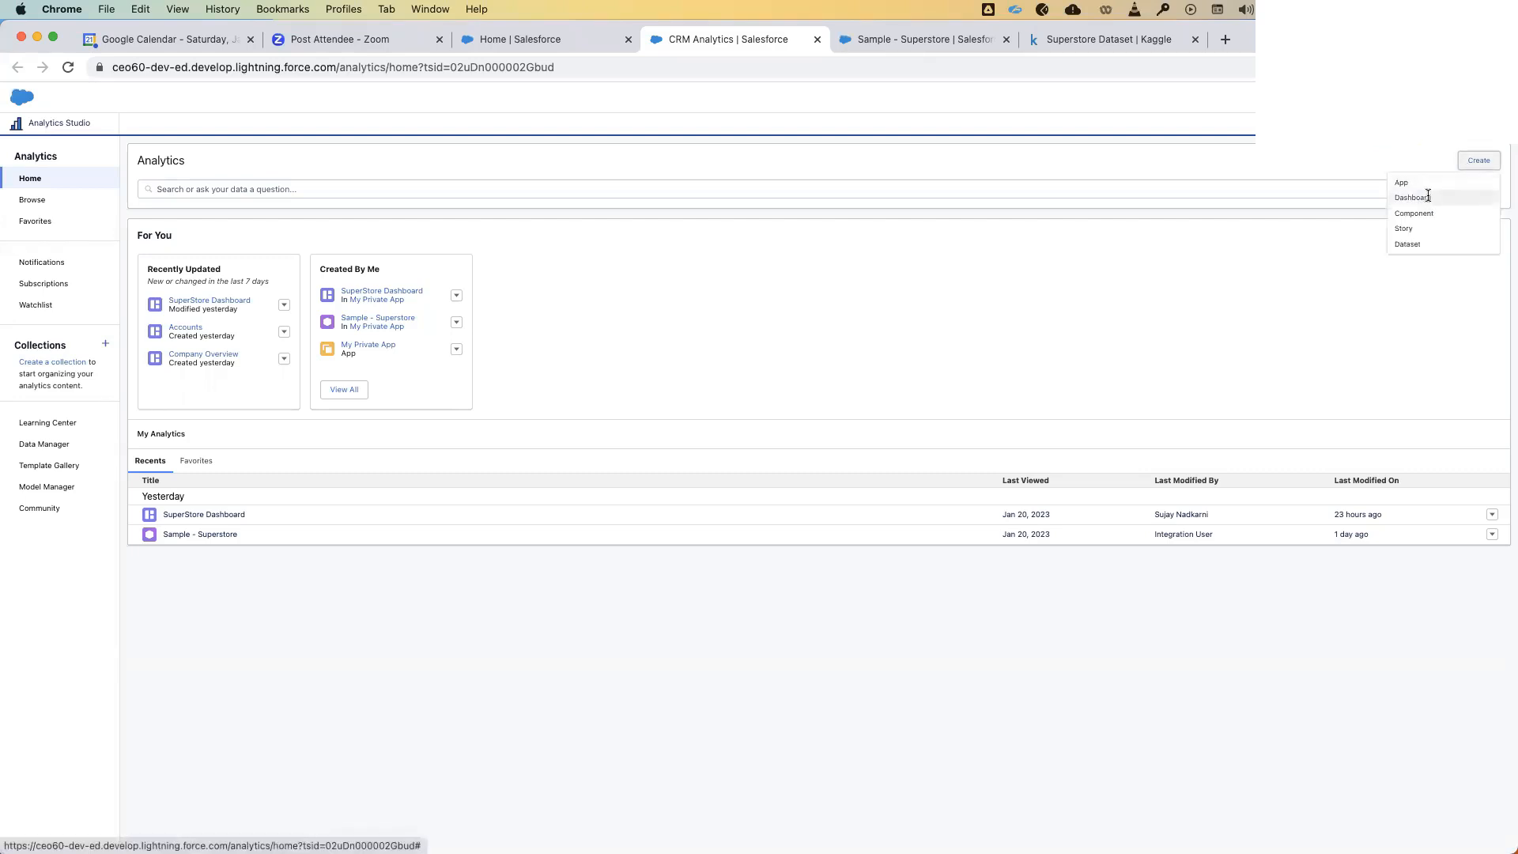
pyautogui.click(1412, 197)
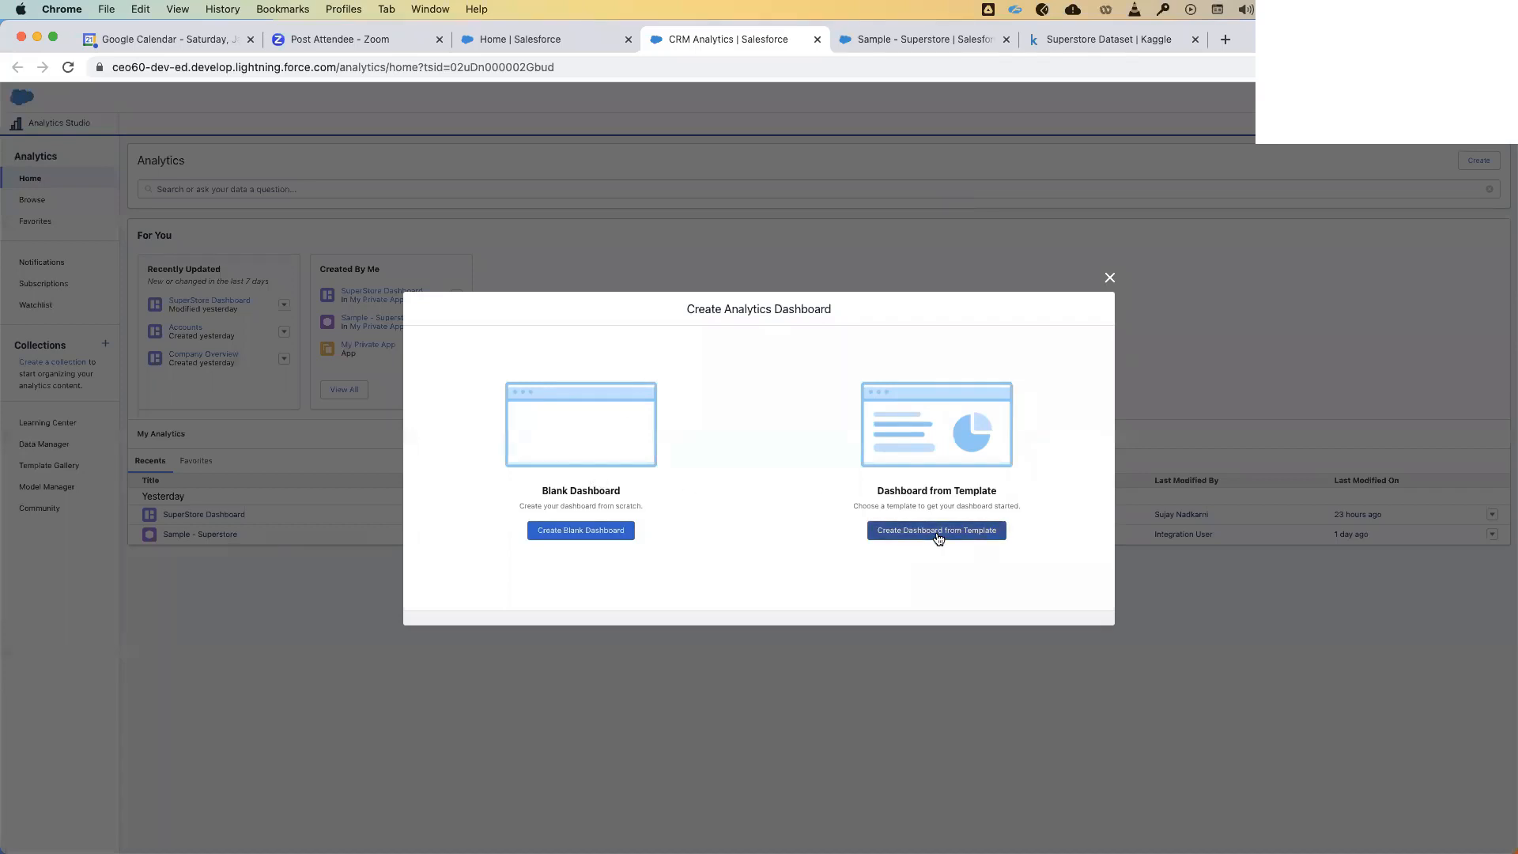
pyautogui.click(590, 531)
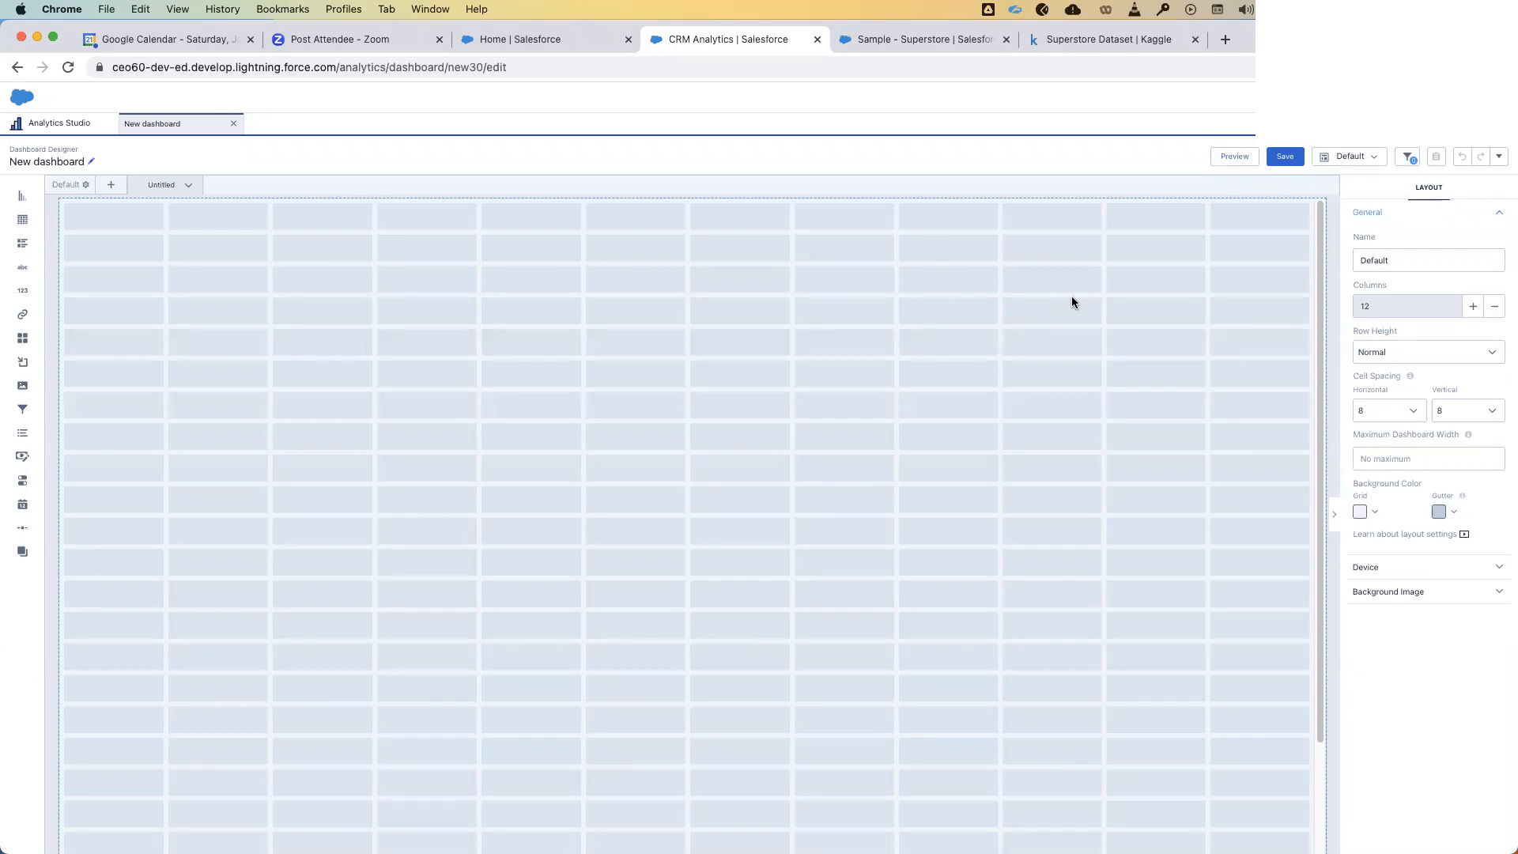
# - Start saving the new dashboard and name it SaaSGuru Sales Dashboard
pyautogui.click(1285, 155)
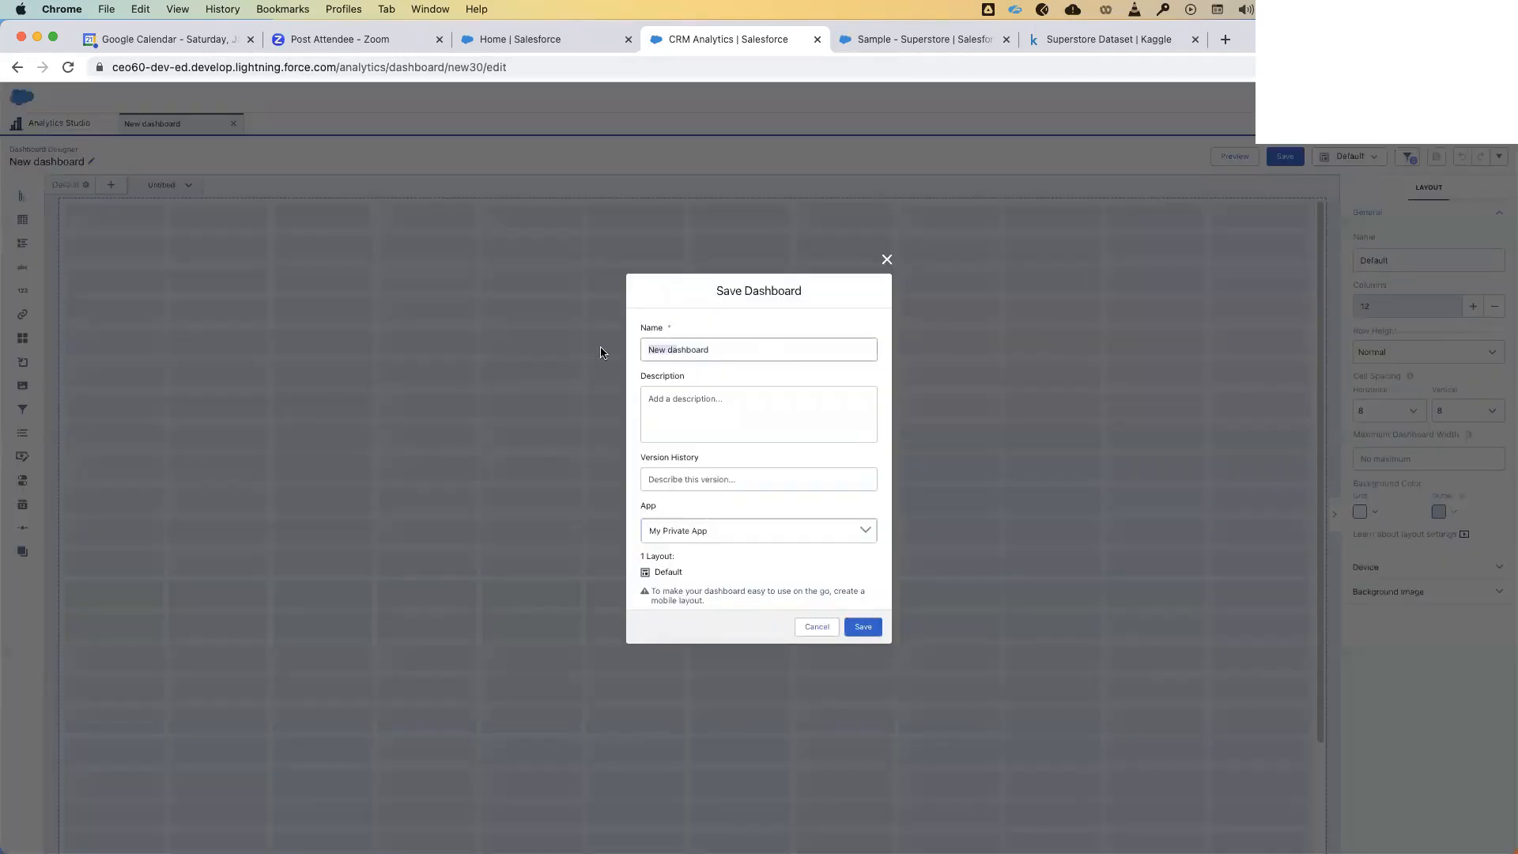
pyautogui.write('s')
pyautogui.press('BackSpace')
pyautogui.write('SaaSGuru Sales Dashboard')
pyautogui.moveTo(814, 350); pyautogui.dragTo(752, 349)
pyautogui.press('BackSpace')
pyautogui.click(721, 398)
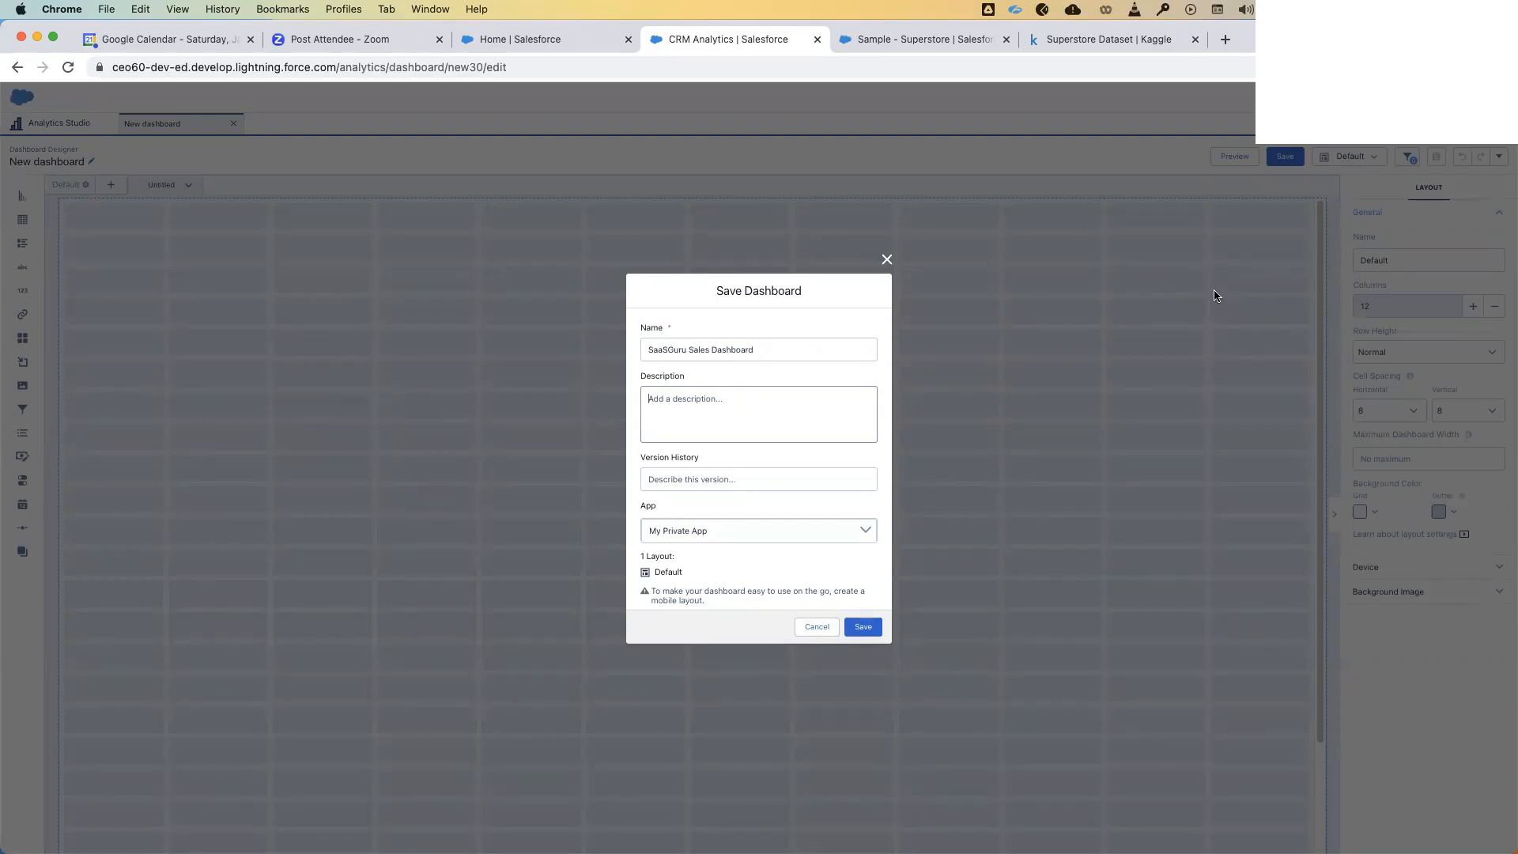
# - Enter the description "In this dashboard, we are going to have 4 kpis", listing Product category distribution, Product subcategory sales, YoY grwoth and Time Trend
pyautogui.click(718, 419)
pyautogui.write('In this dashboar')
pyautogui.write('d, we are going t')
pyautogui.write('o have 4')
pyautogui.write(' kpis')
pyautogui.write('1.) Product')
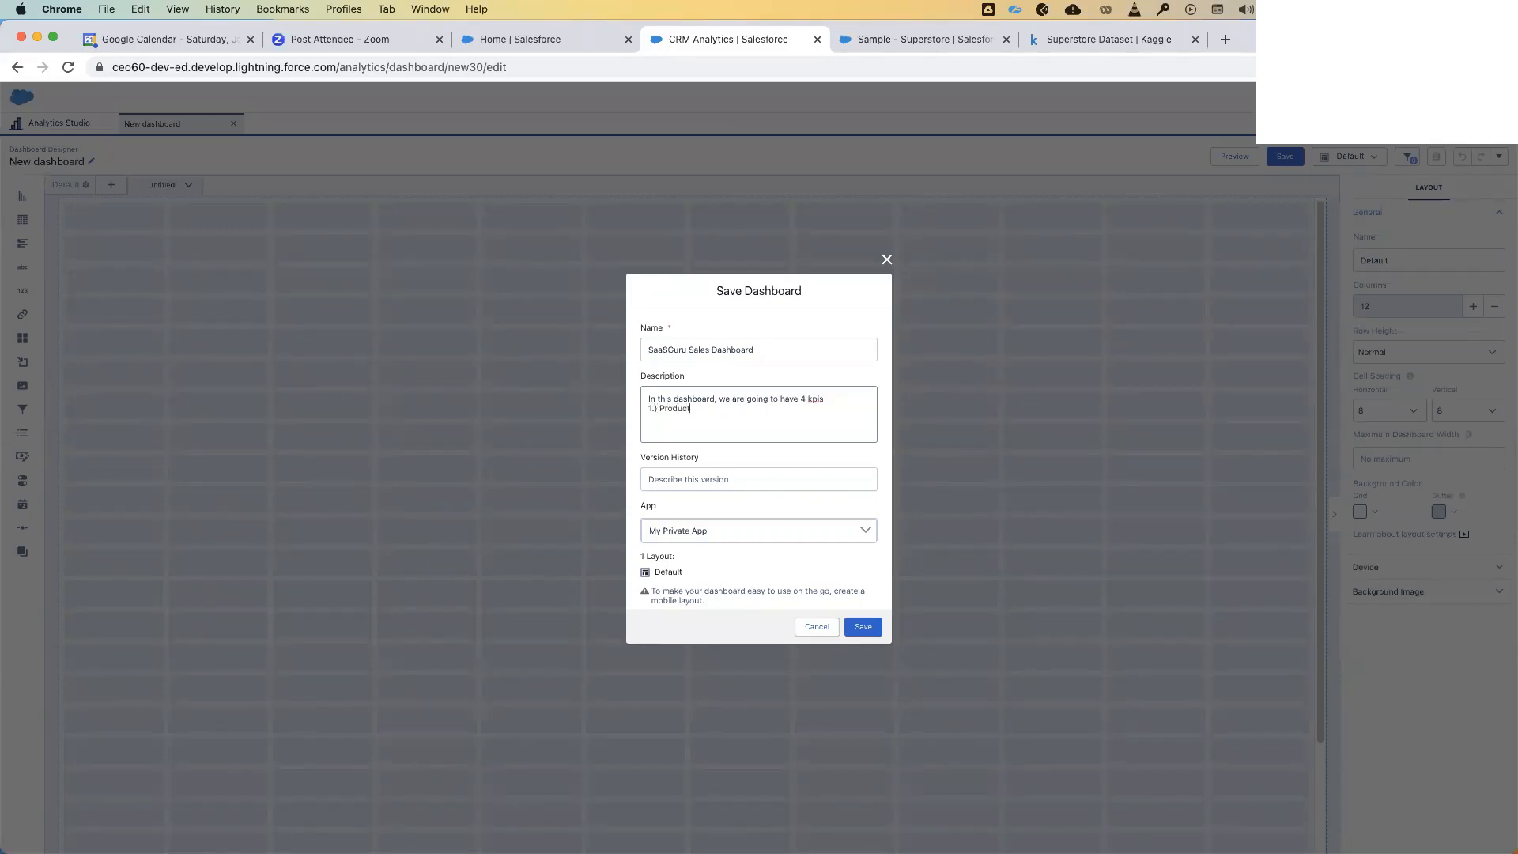
pyautogui.write(' category dsttribution')
pyautogui.press('Return')
pyautogui.write('2.) Product subcategory sale')
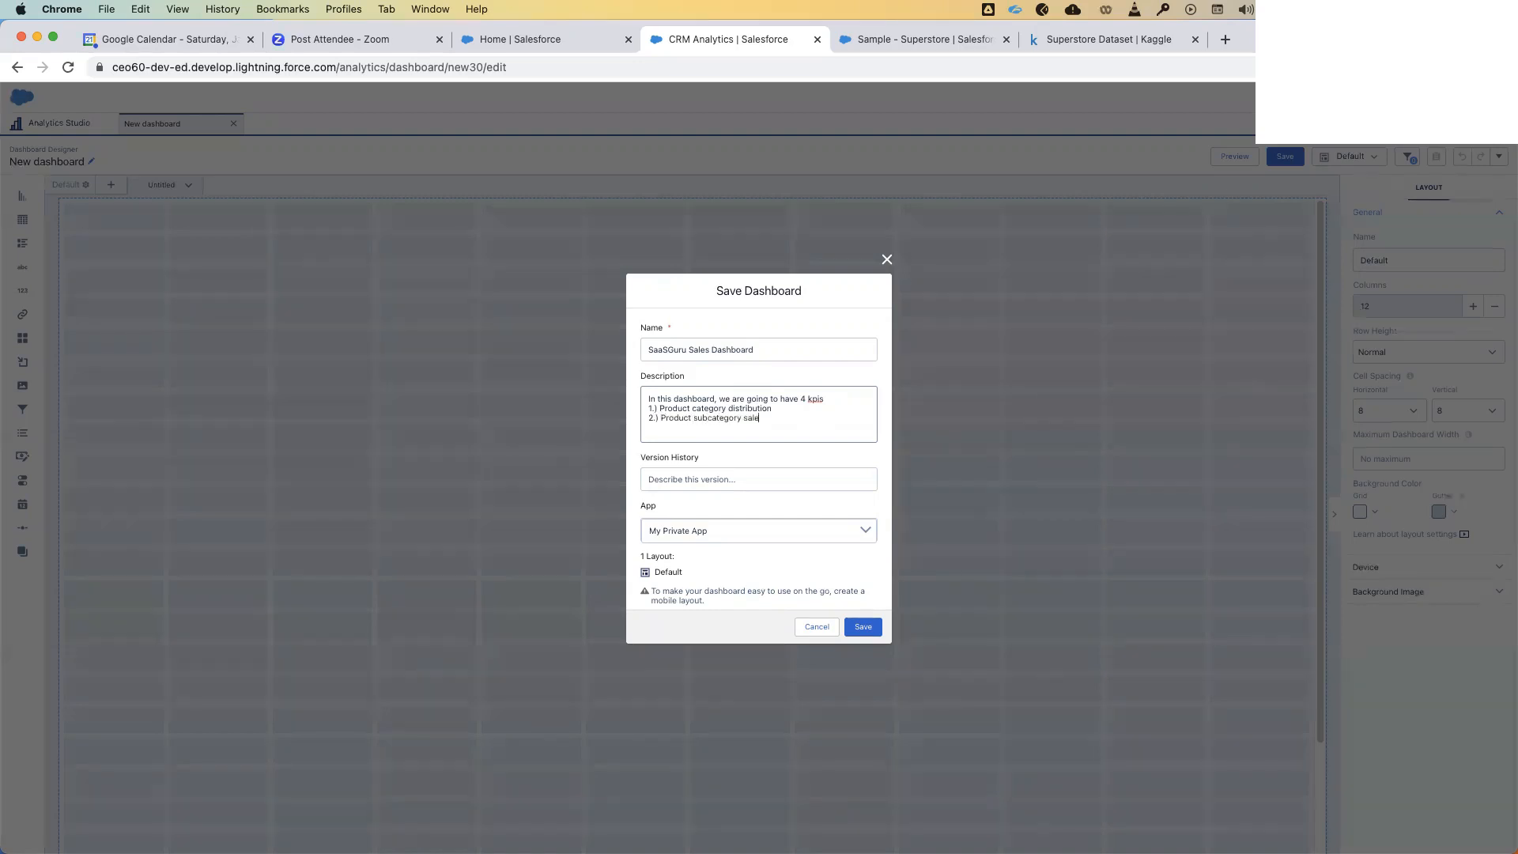
pyautogui.write('s')
pyautogui.press('Return')
pyautogui.write('3.) YoY grwoth.')
pyautogui.press('Return')
pyautogui.write('ime Trend.')
# - Keep My Private App as the dashboard's app and save the dashboard
pyautogui.click(805, 534)
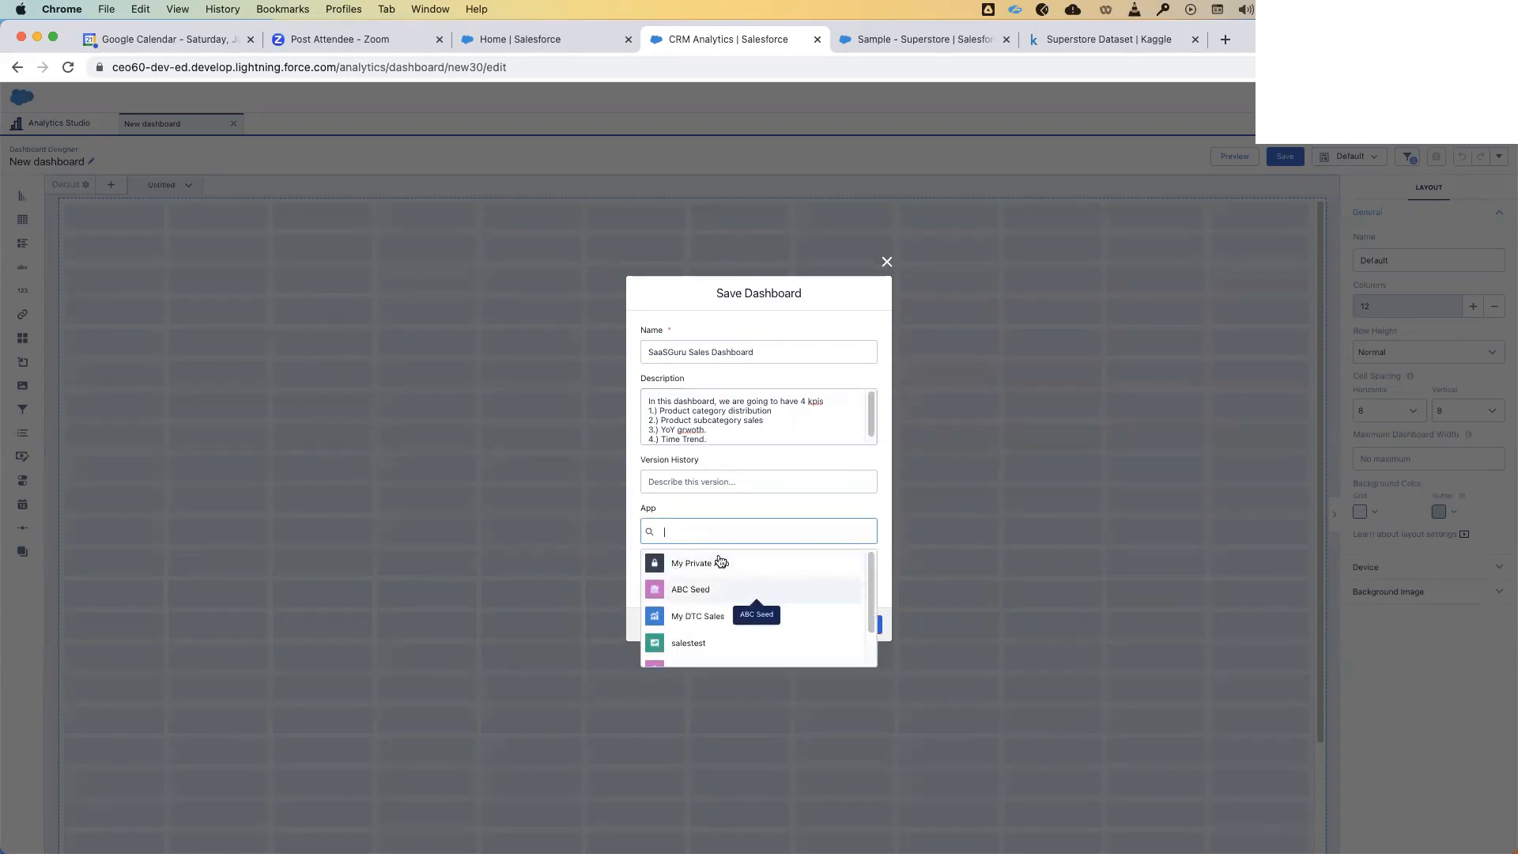
pyautogui.click(738, 510)
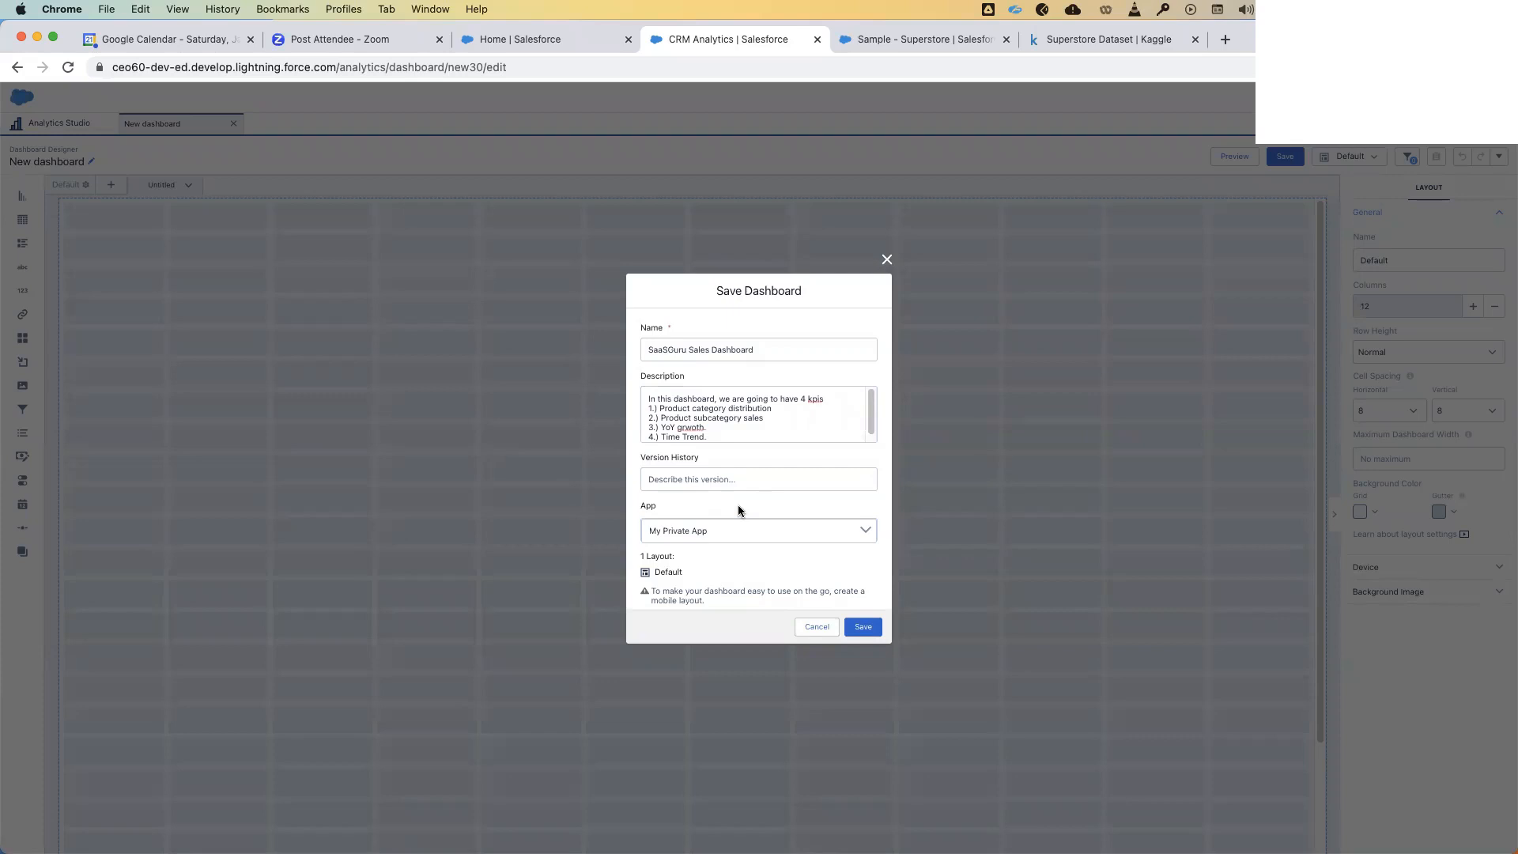
pyautogui.click(865, 632)
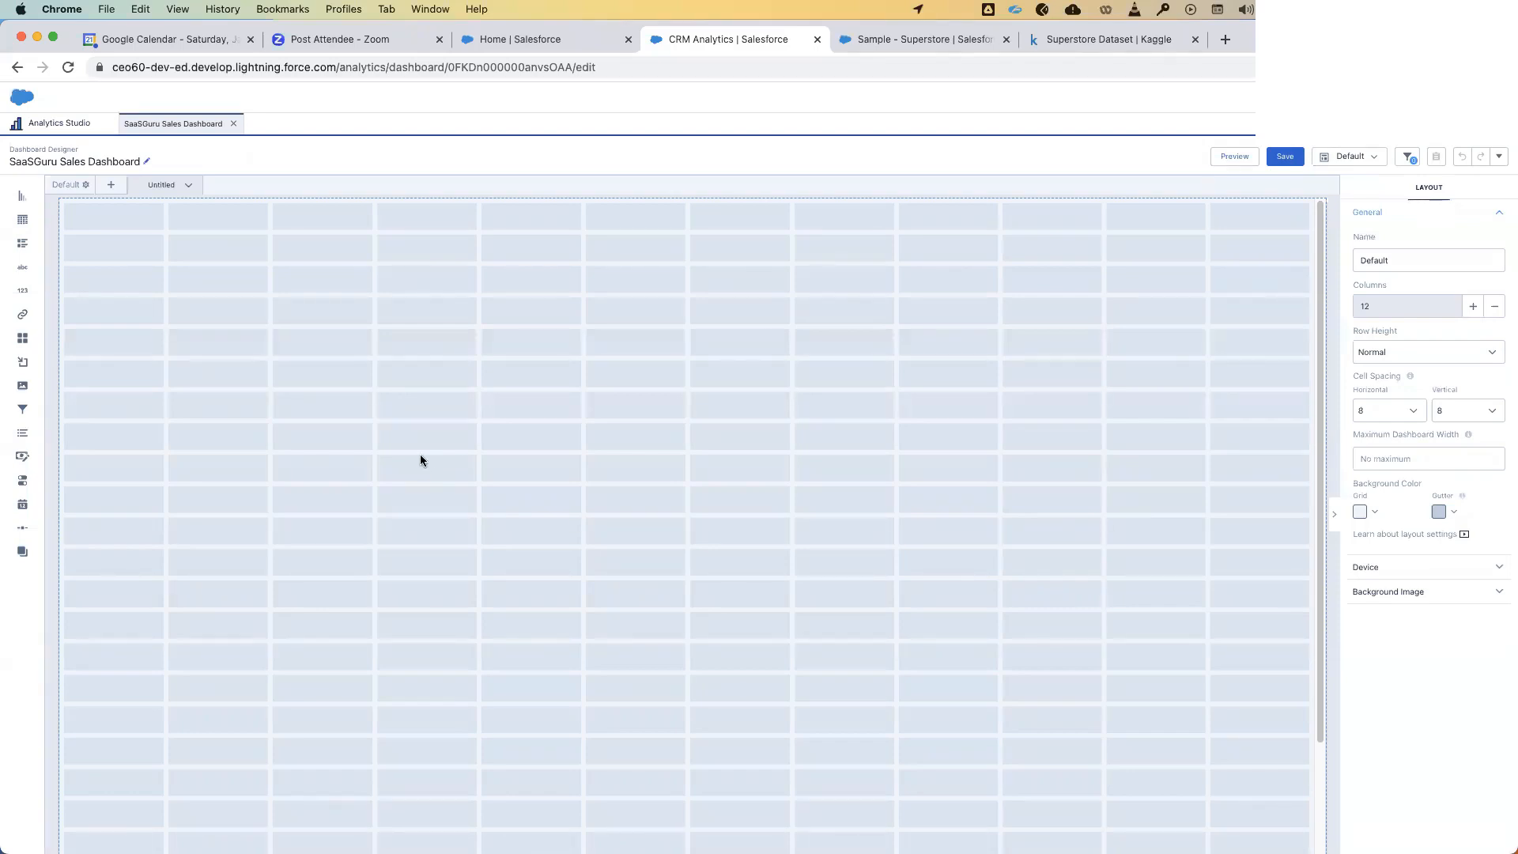
# - Place trial table, chart, text and image widgets on the empty dashboard canvas
pyautogui.click(151, 370)
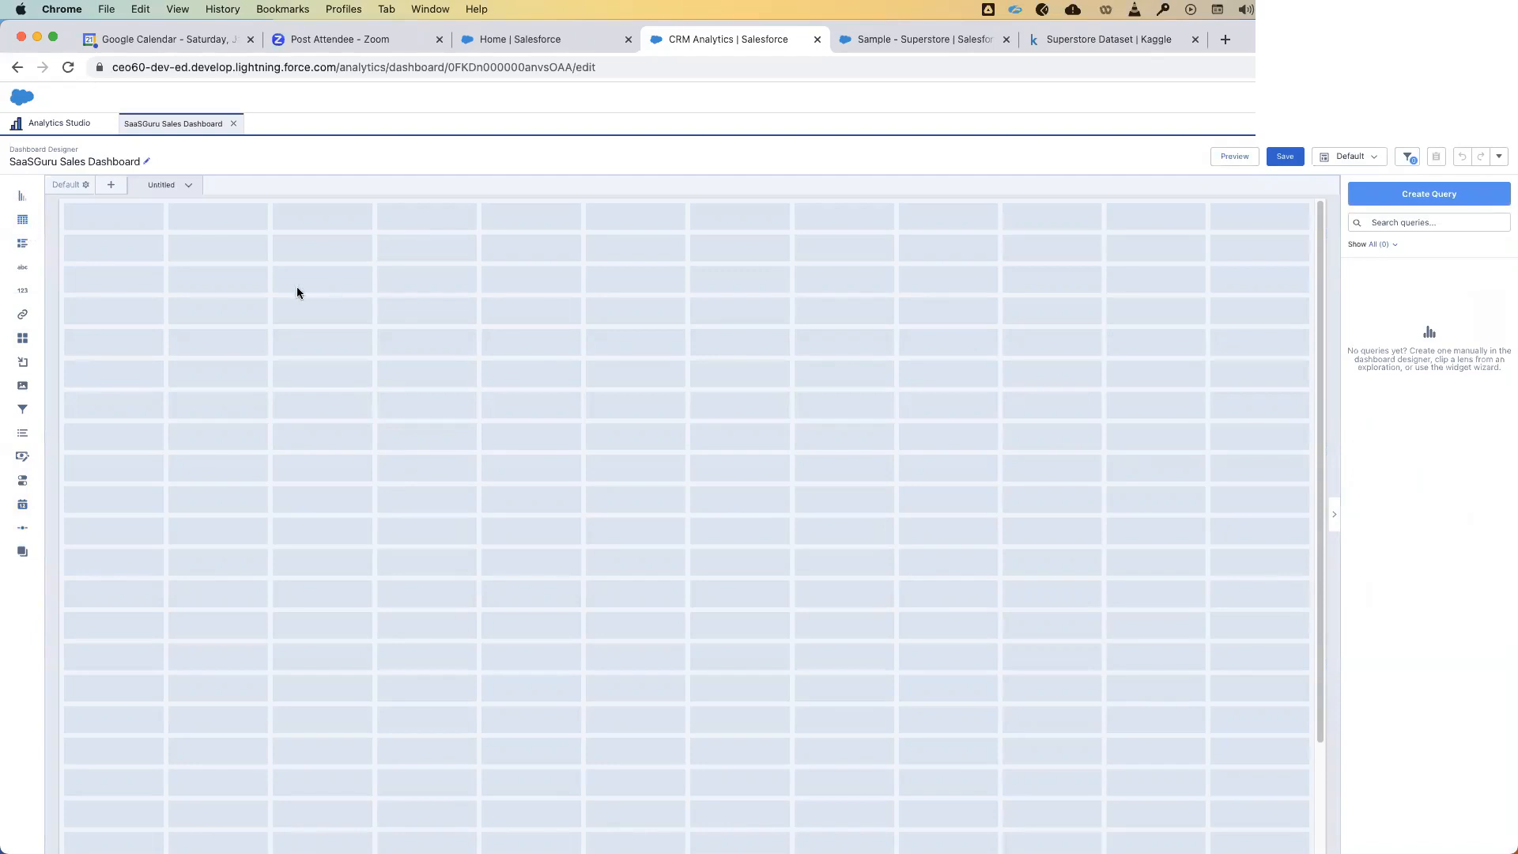
pyautogui.moveTo(22, 219); pyautogui.dragTo(277, 372)
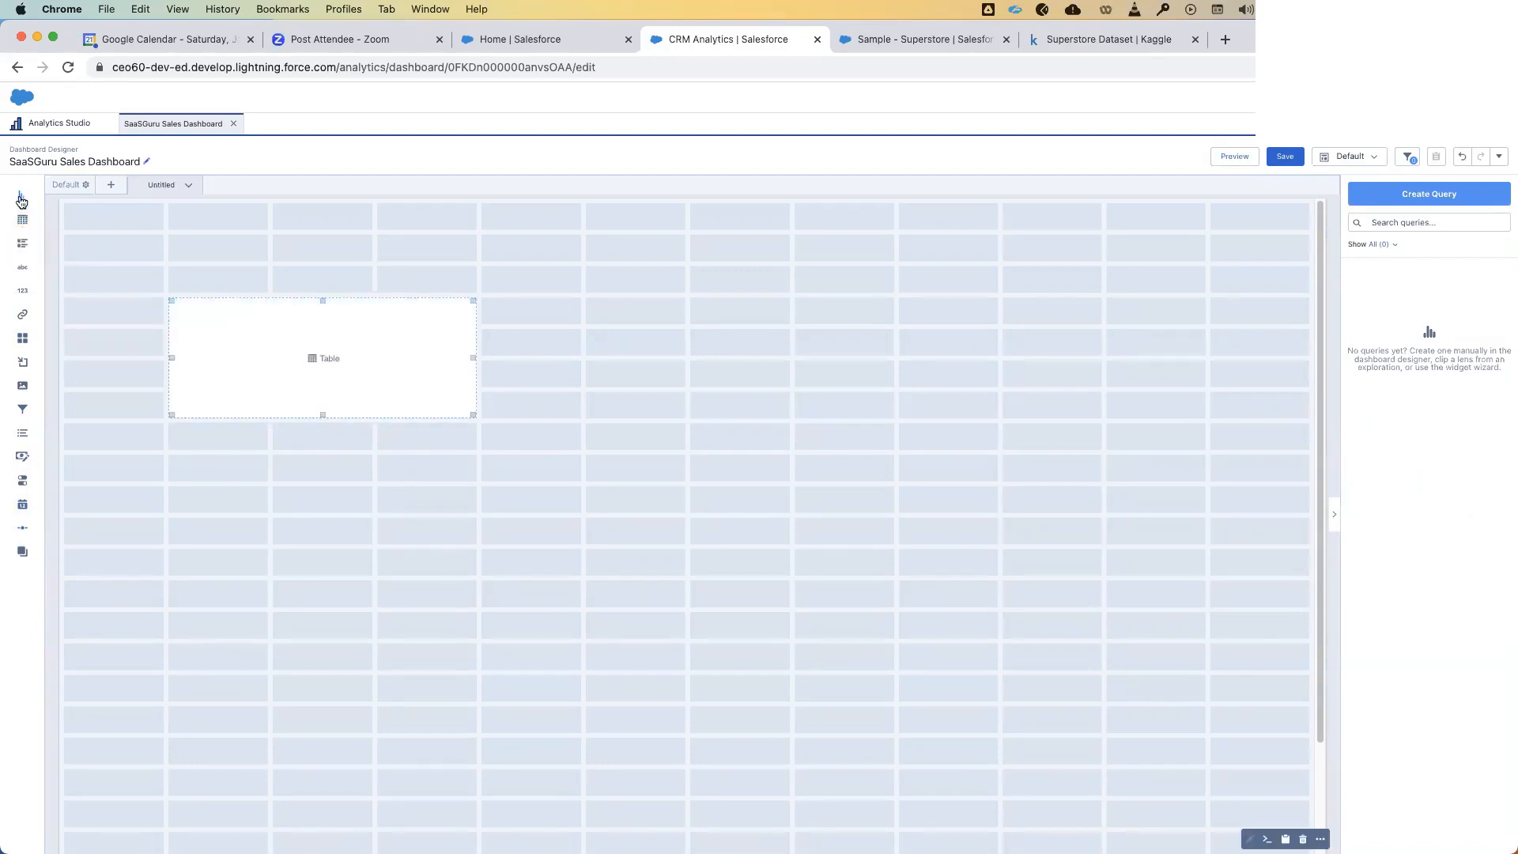
pyautogui.moveTo(22, 200); pyautogui.dragTo(626, 380)
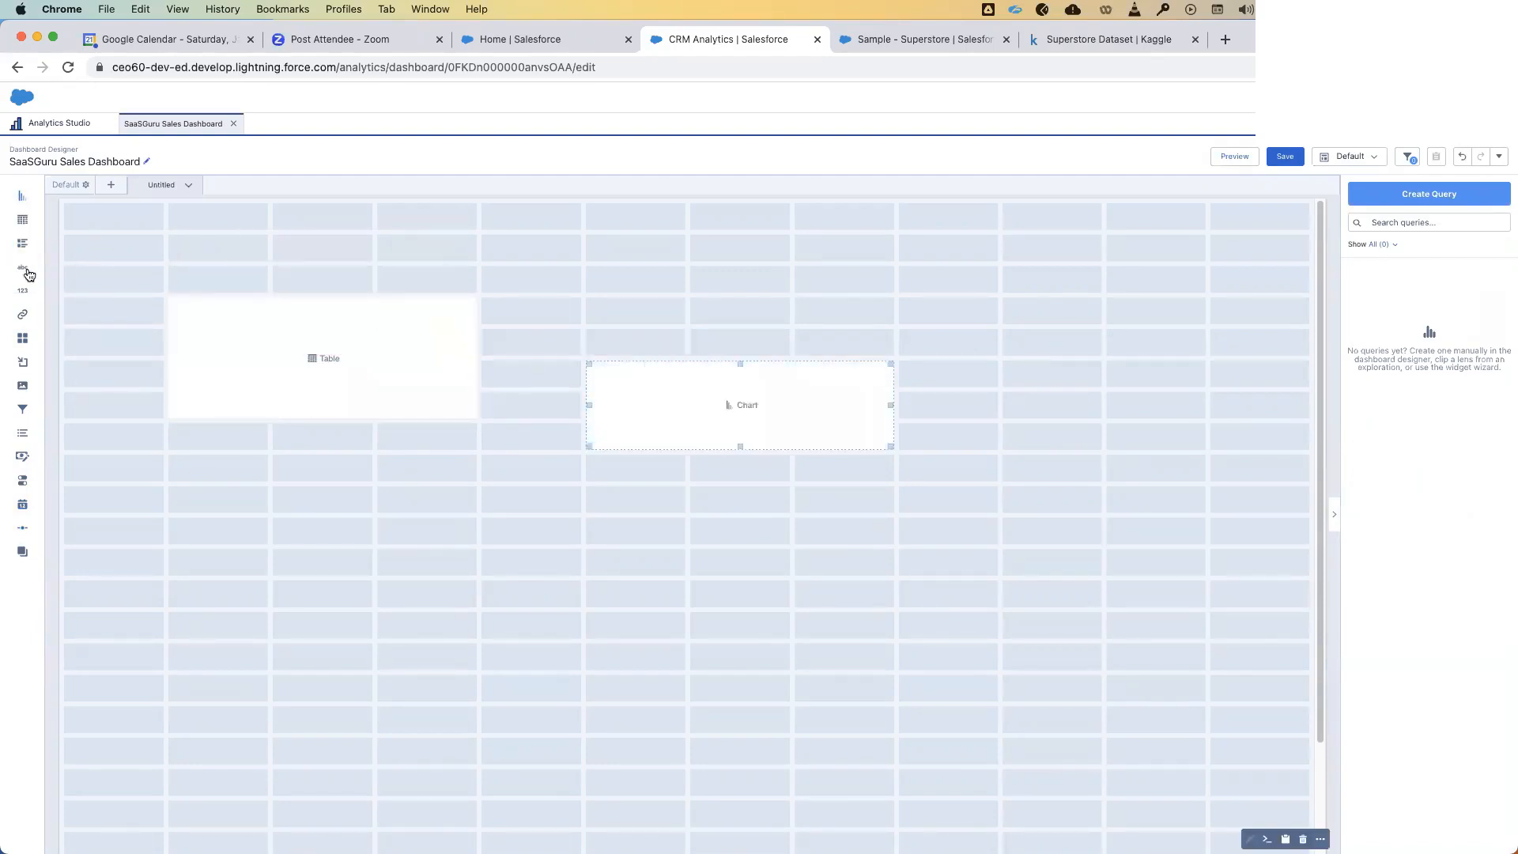
pyautogui.moveTo(27, 274); pyautogui.dragTo(254, 532)
pyautogui.moveTo(22, 385); pyautogui.dragTo(499, 560)
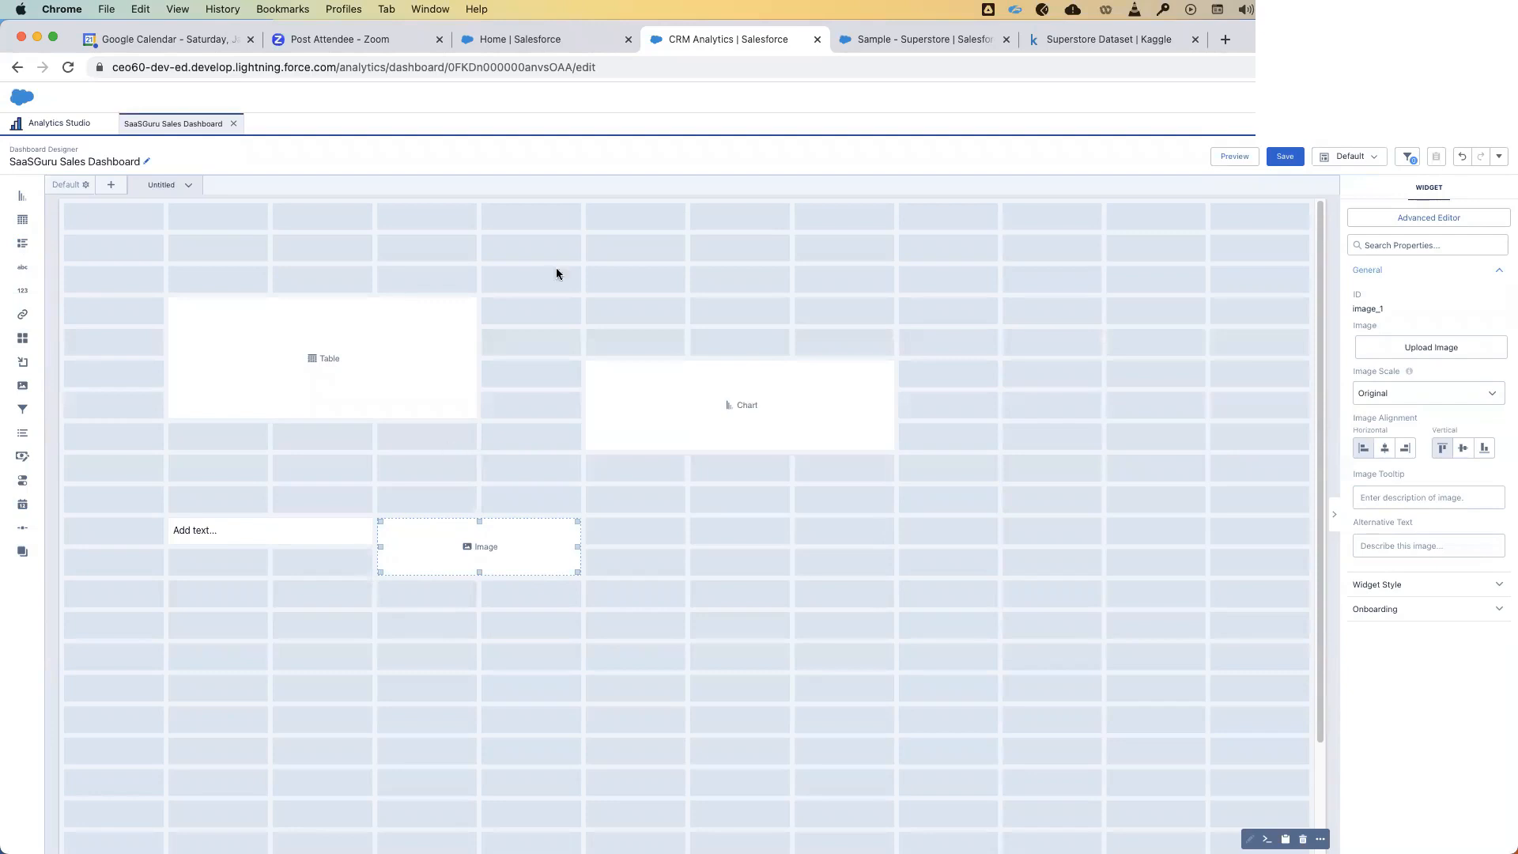
# - Delete the table, chart, image and text widgets from the dashboard canvas
pyautogui.click(383, 389)
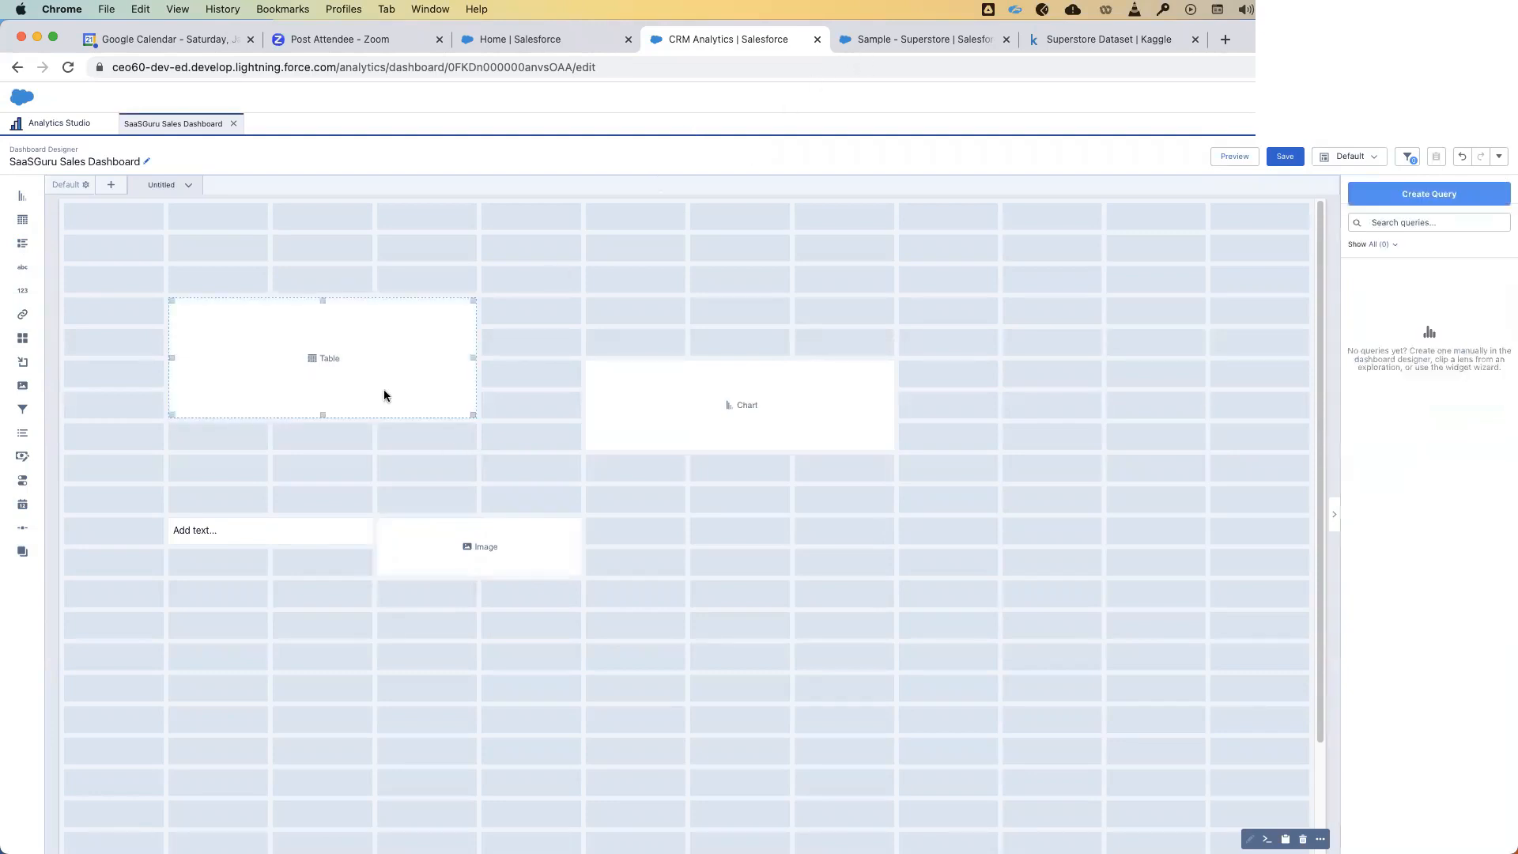
pyautogui.press('Delete')
pyautogui.click(670, 440)
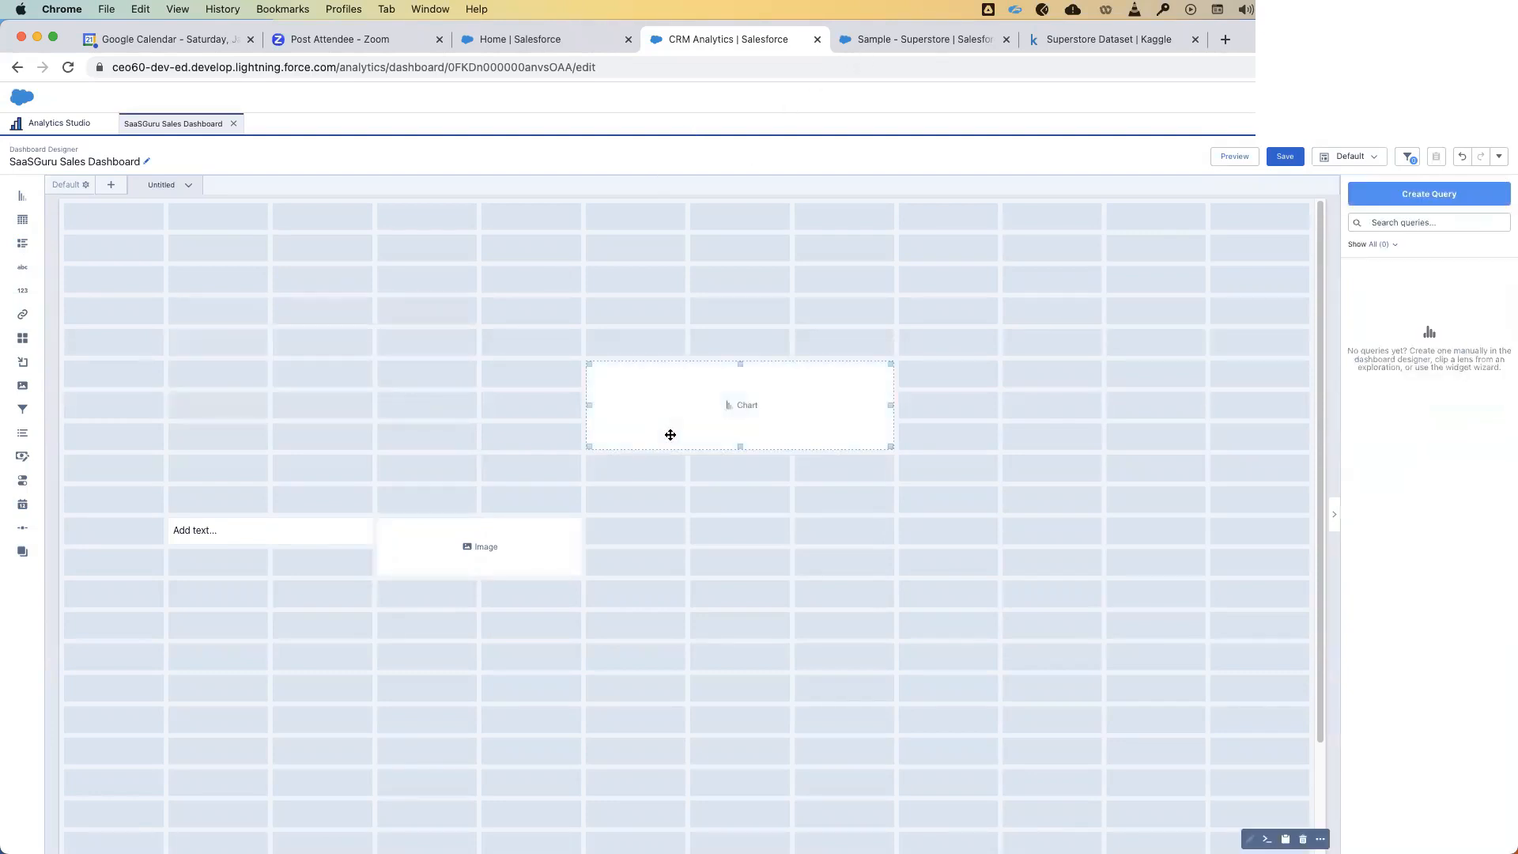
pyautogui.press('Delete')
pyautogui.click(578, 546)
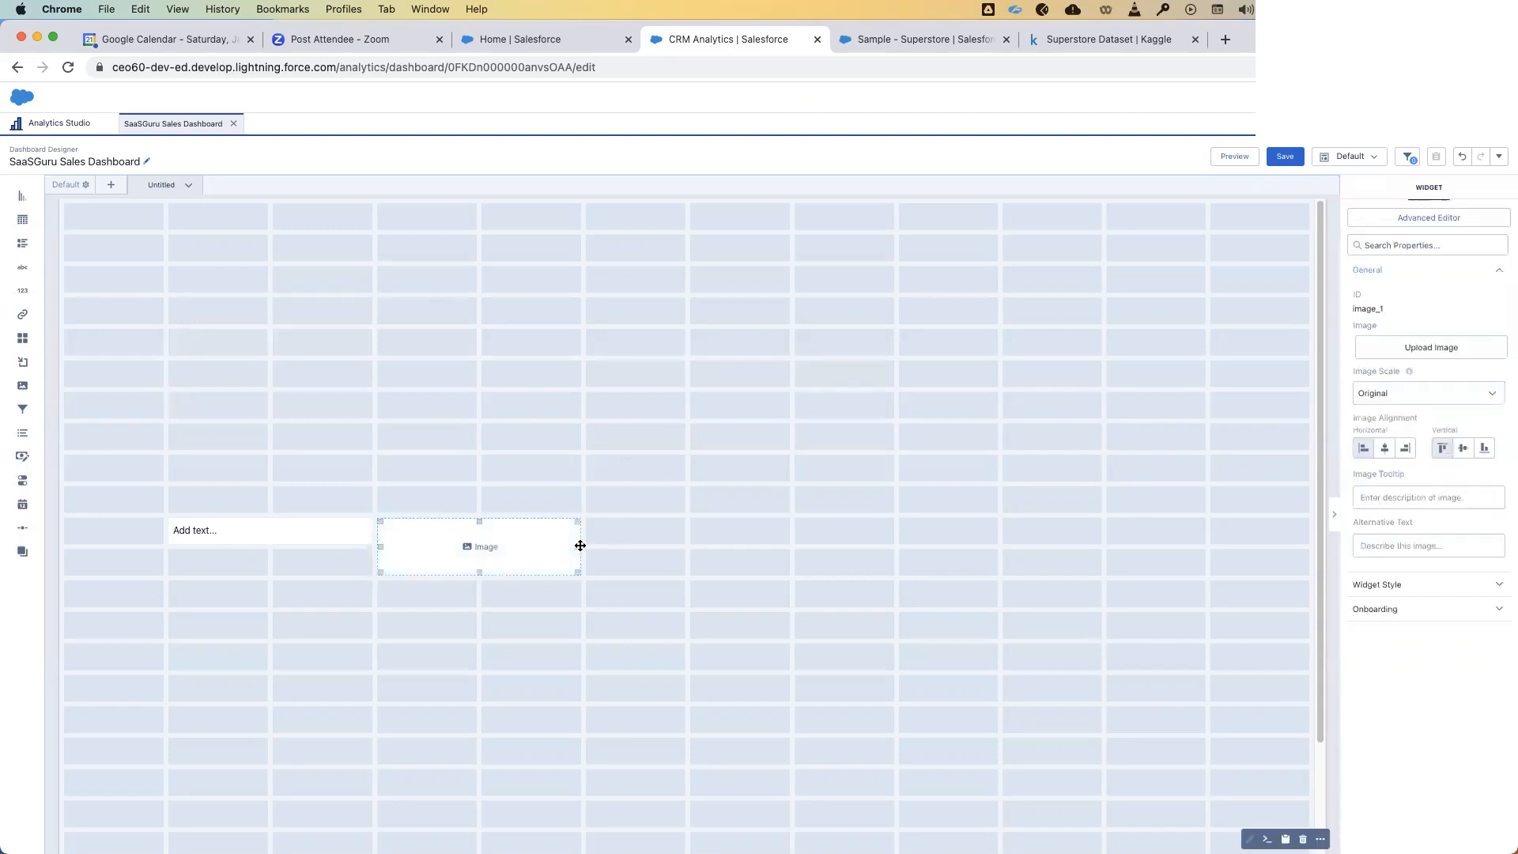
pyautogui.press('Delete')
pyautogui.click(320, 533)
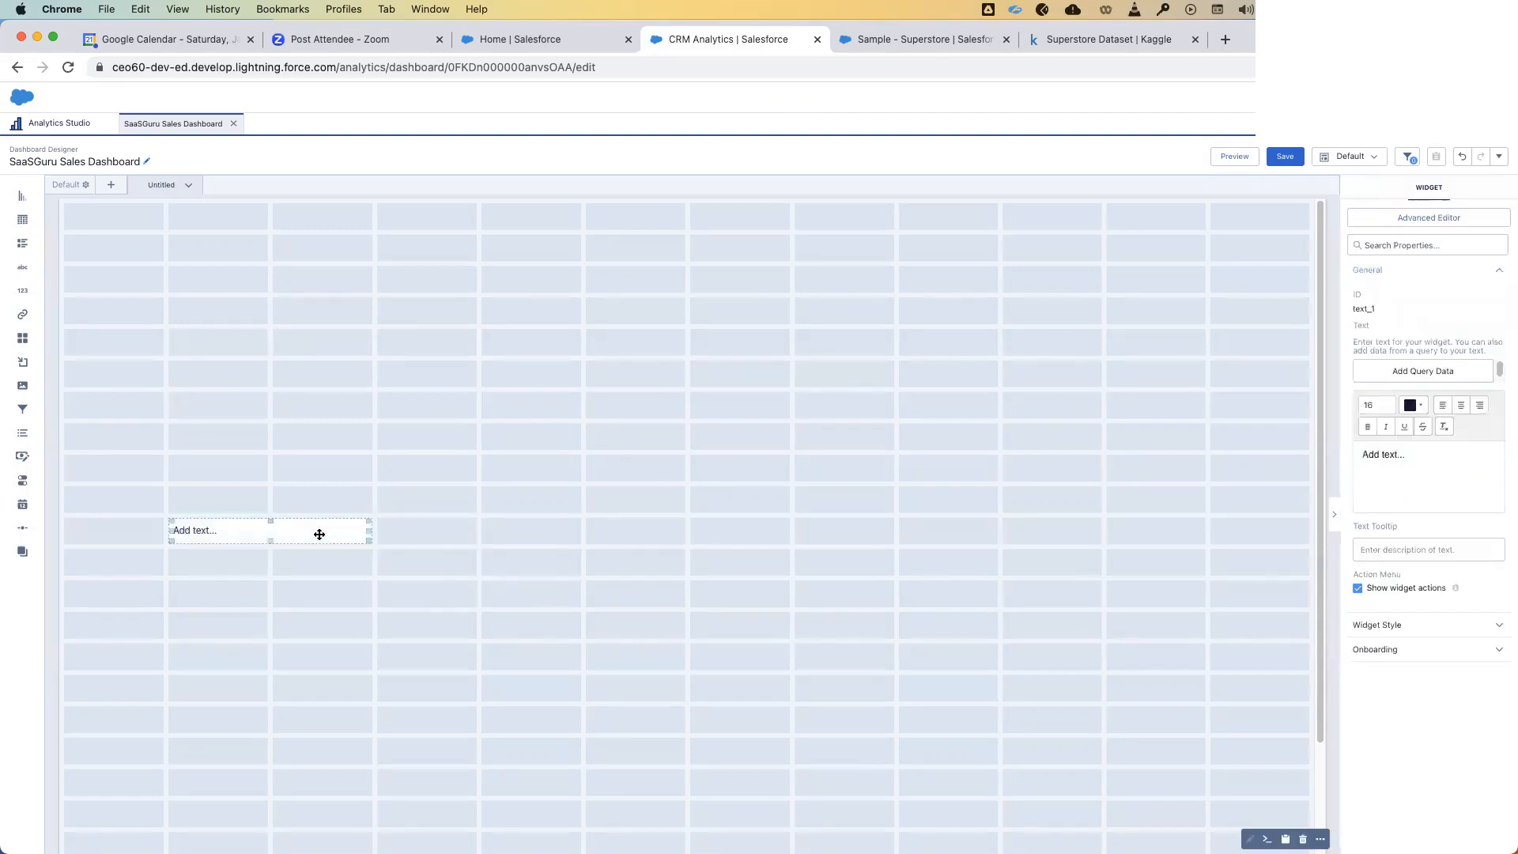
pyautogui.press('Delete')
# - Add a container at the top of the canvas and stretch it across all 12 columns
pyautogui.moveTo(27, 364)
pyautogui.mouseDown()
pyautogui.moveTo(162, 286)
pyautogui.moveTo(19, 383)
pyautogui.mouseUp()
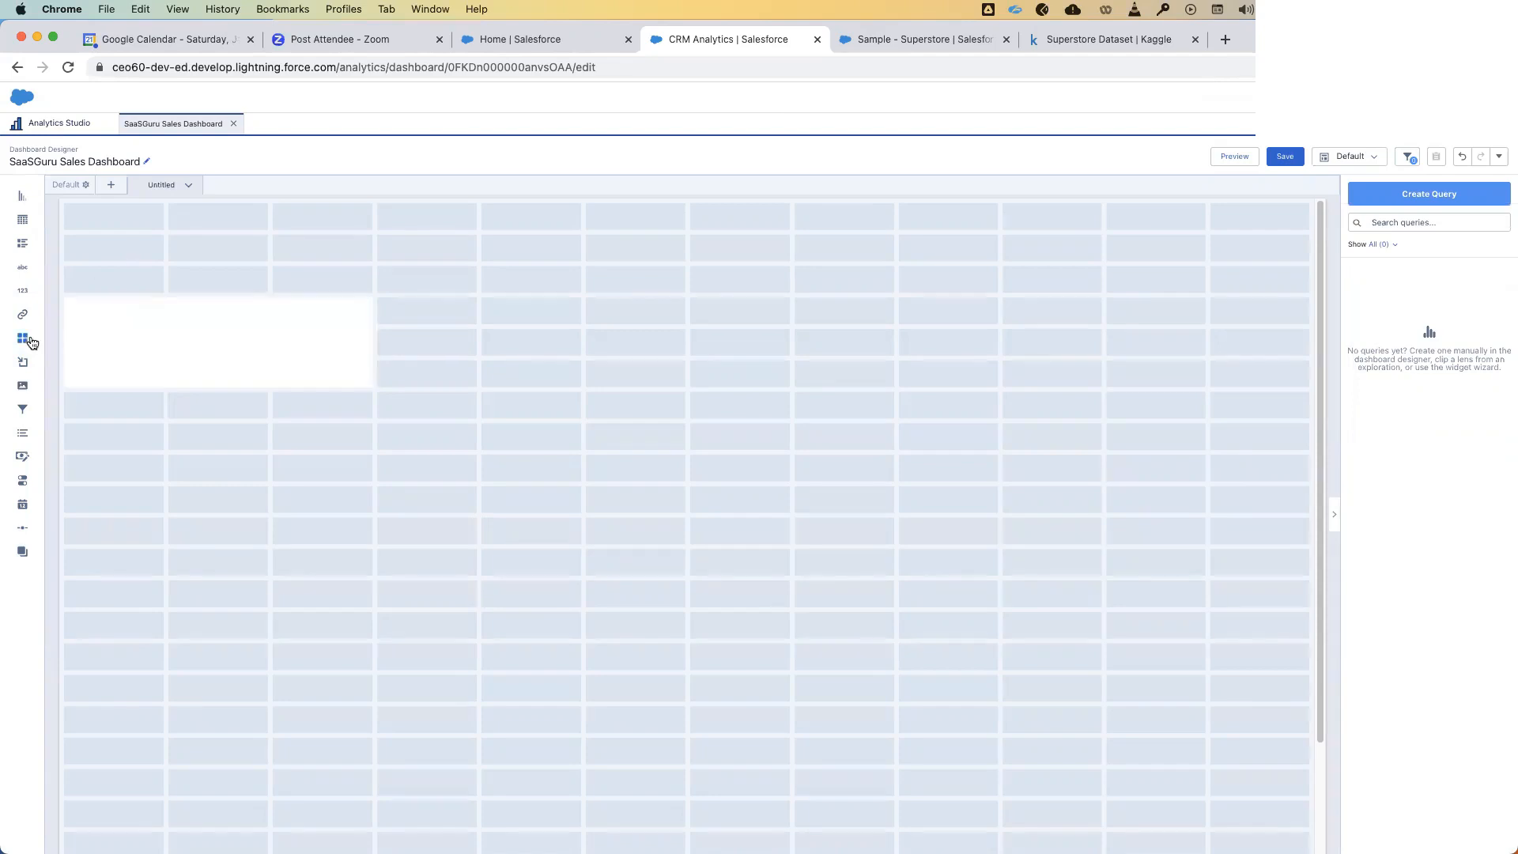
pyautogui.moveTo(93, 336); pyautogui.dragTo(102, 249)
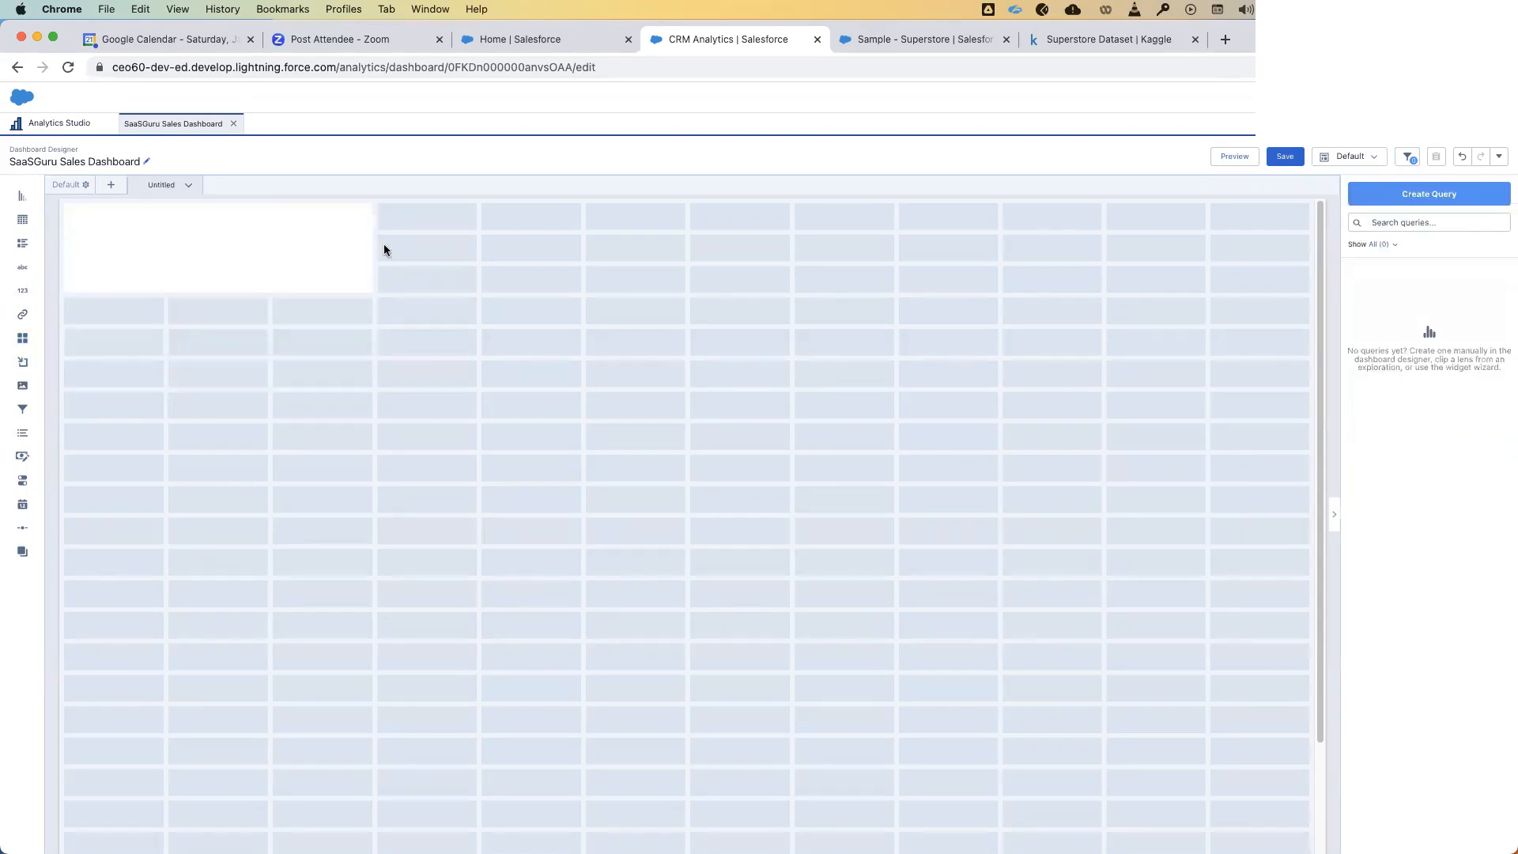
pyautogui.click(373, 244)
pyautogui.moveTo(366, 244); pyautogui.dragTo(1285, 234)
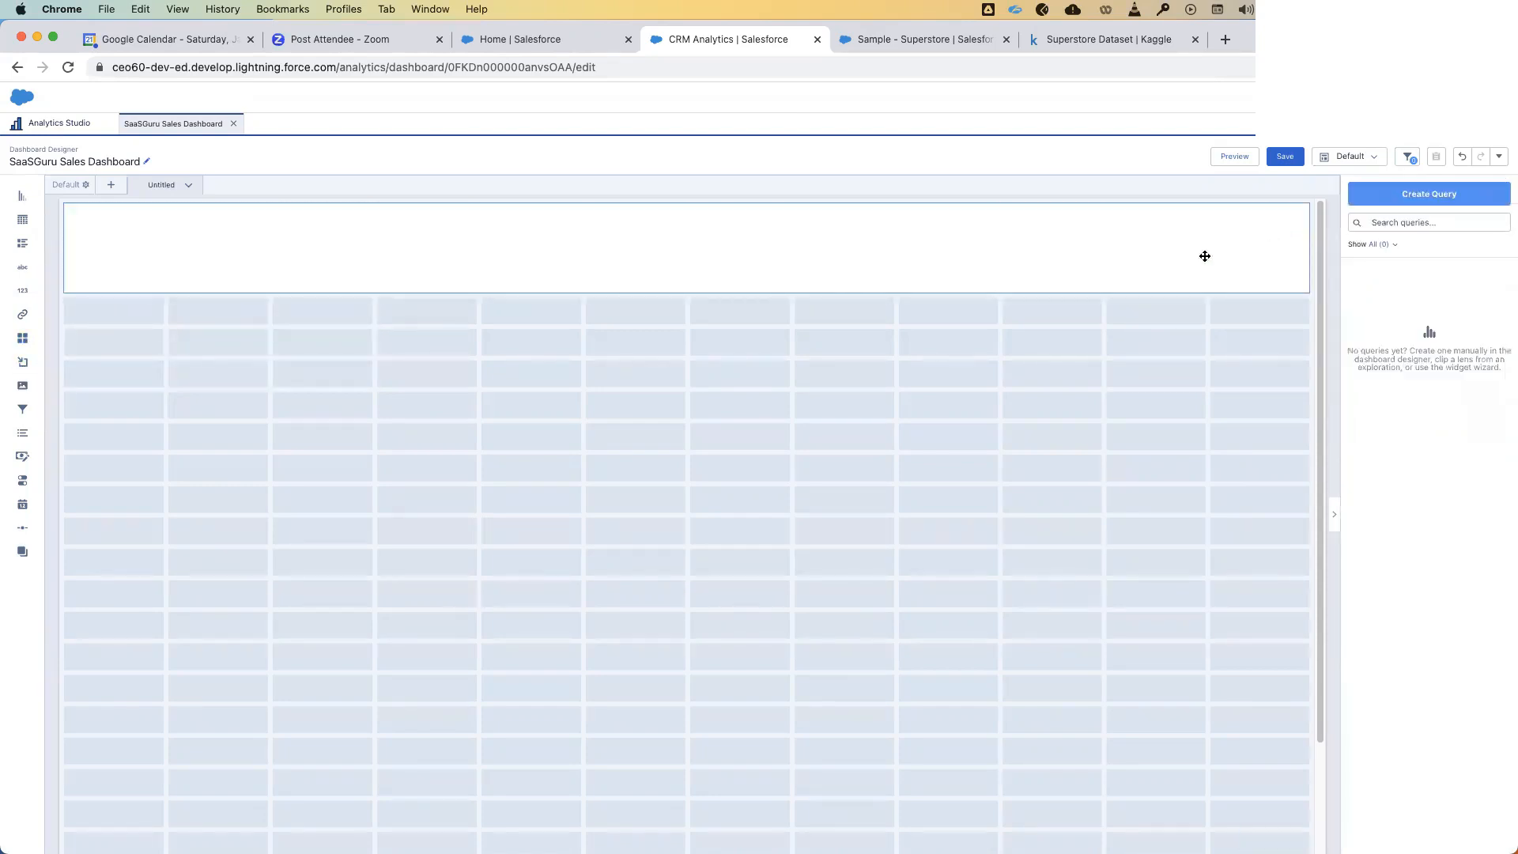
# - Preview the dashboard with its empty container and return to editing
pyautogui.click(840, 250)
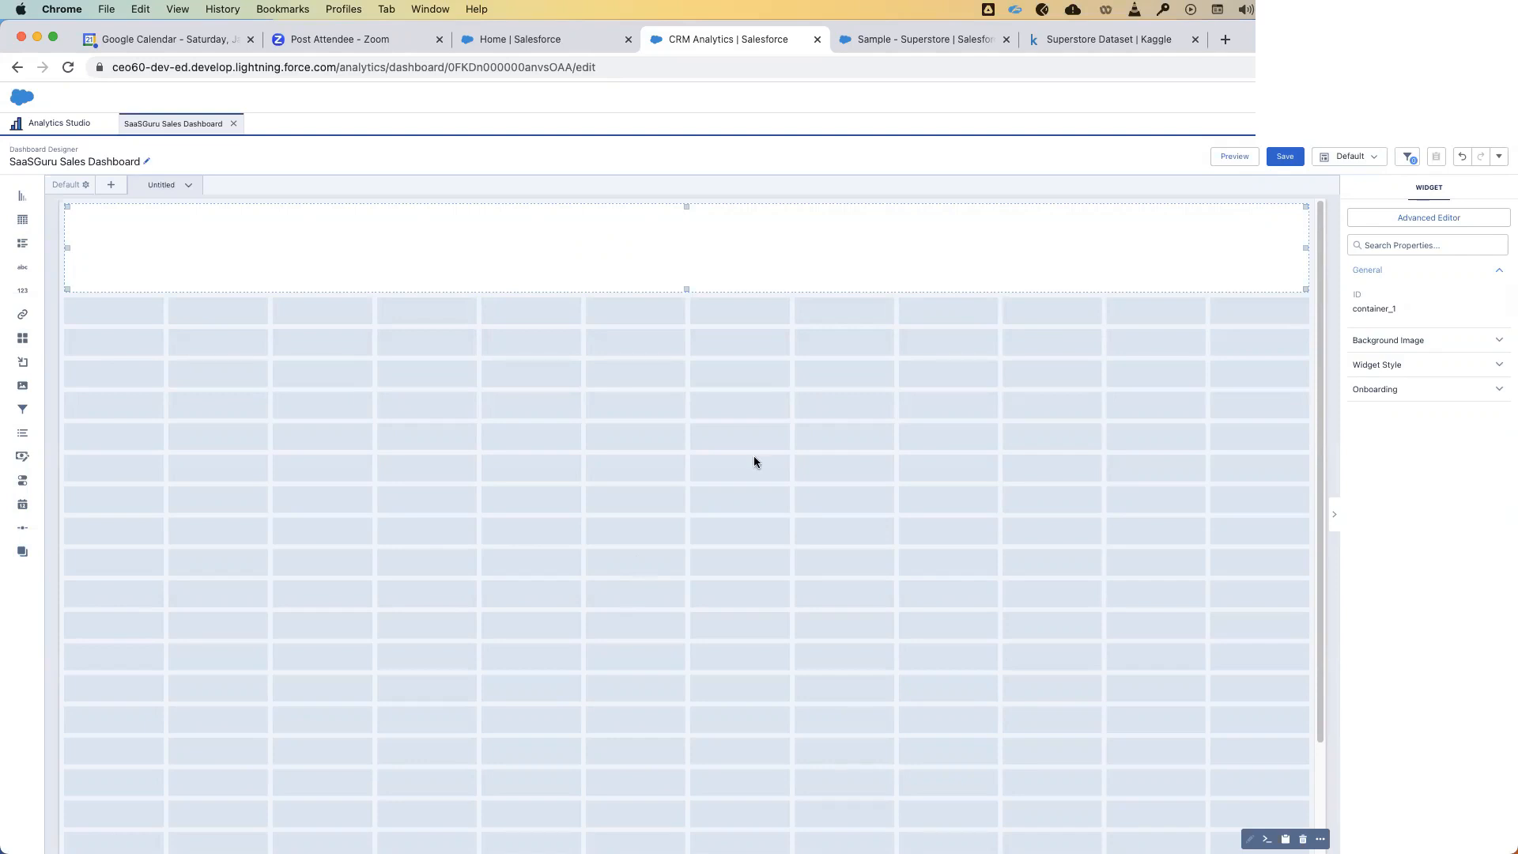
pyautogui.click(577, 412)
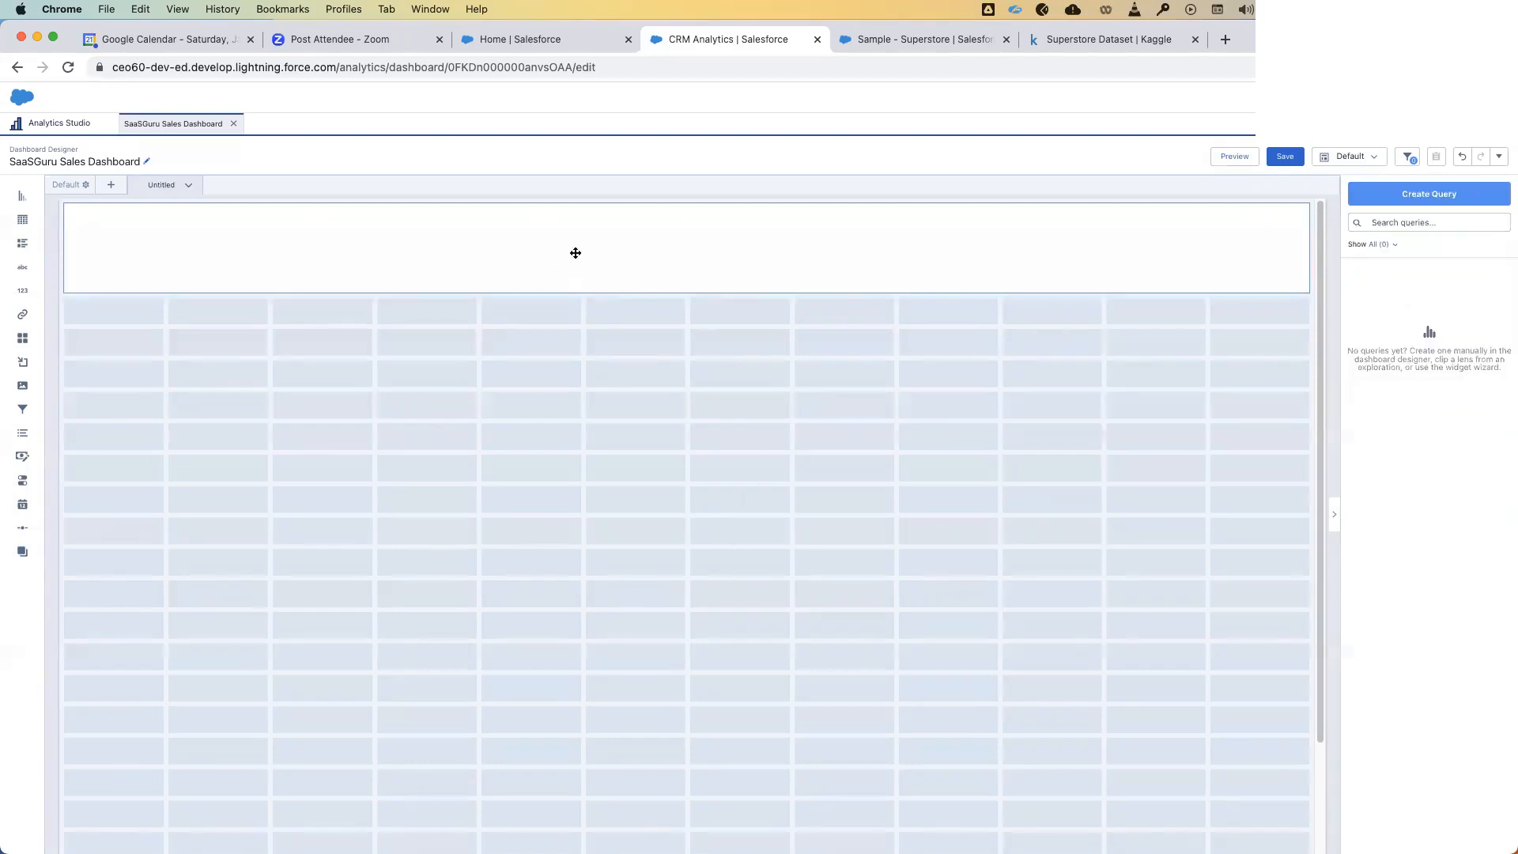
pyautogui.click(576, 252)
pyautogui.click(1234, 157)
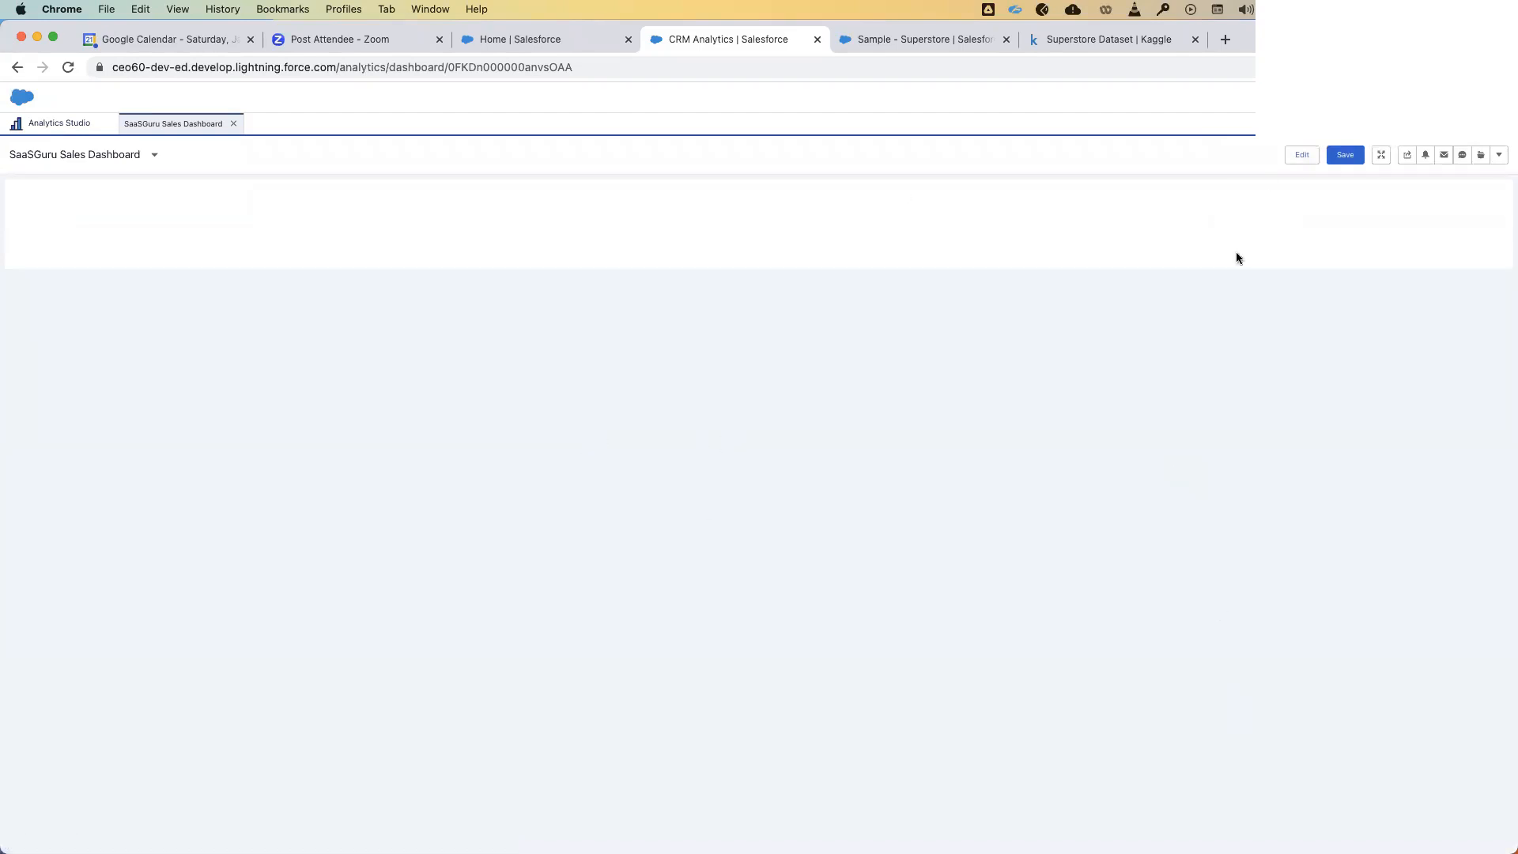
pyautogui.click(1287, 155)
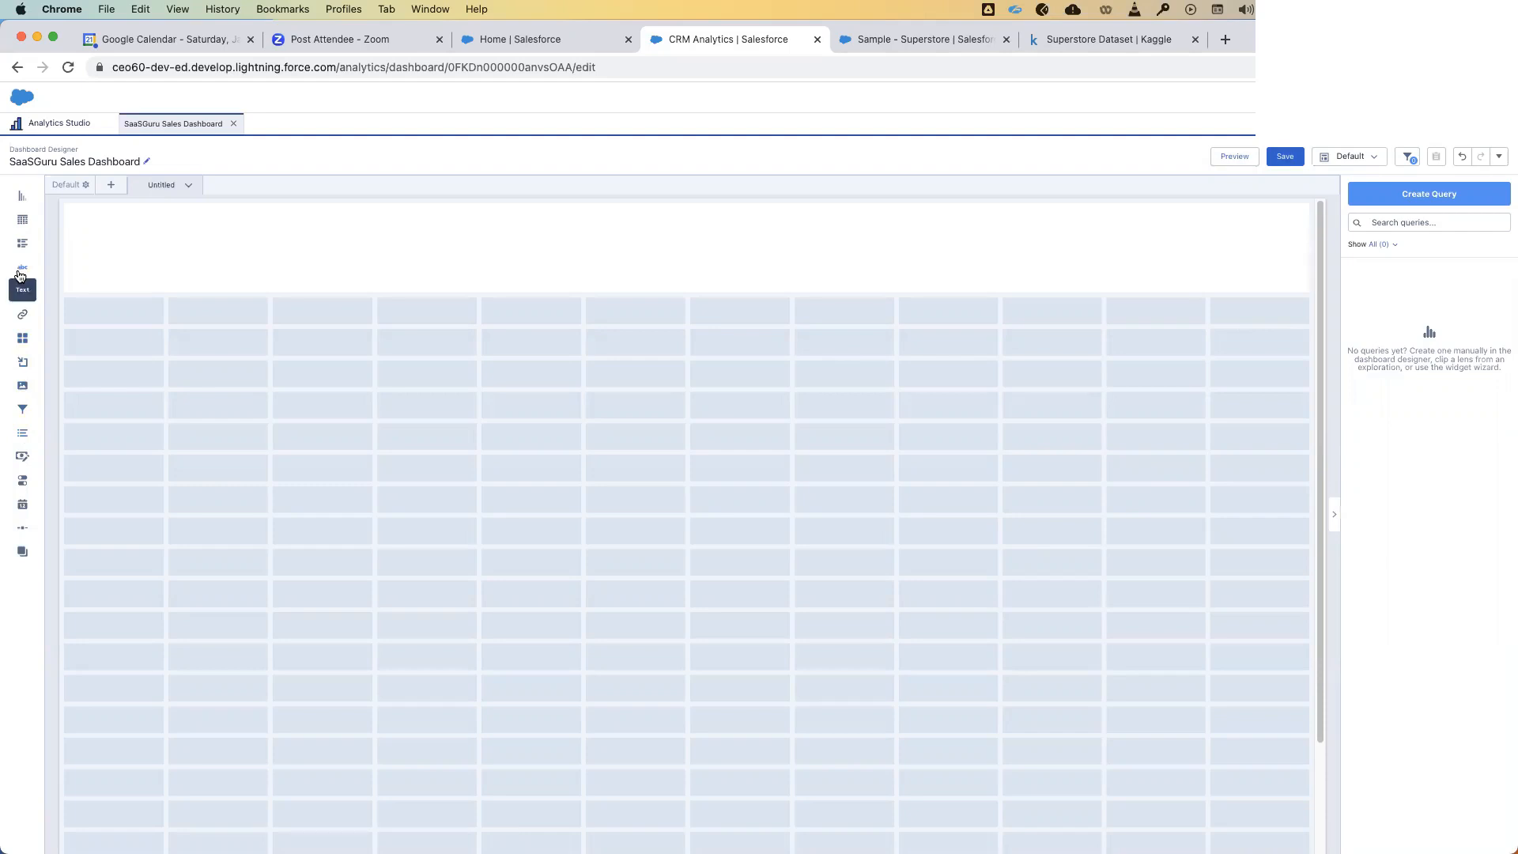
# - Add a text widget in the middle of the container and replace its placeholder with "My First Sales Dashboar"
pyautogui.moveTo(21, 275); pyautogui.dragTo(618, 268)
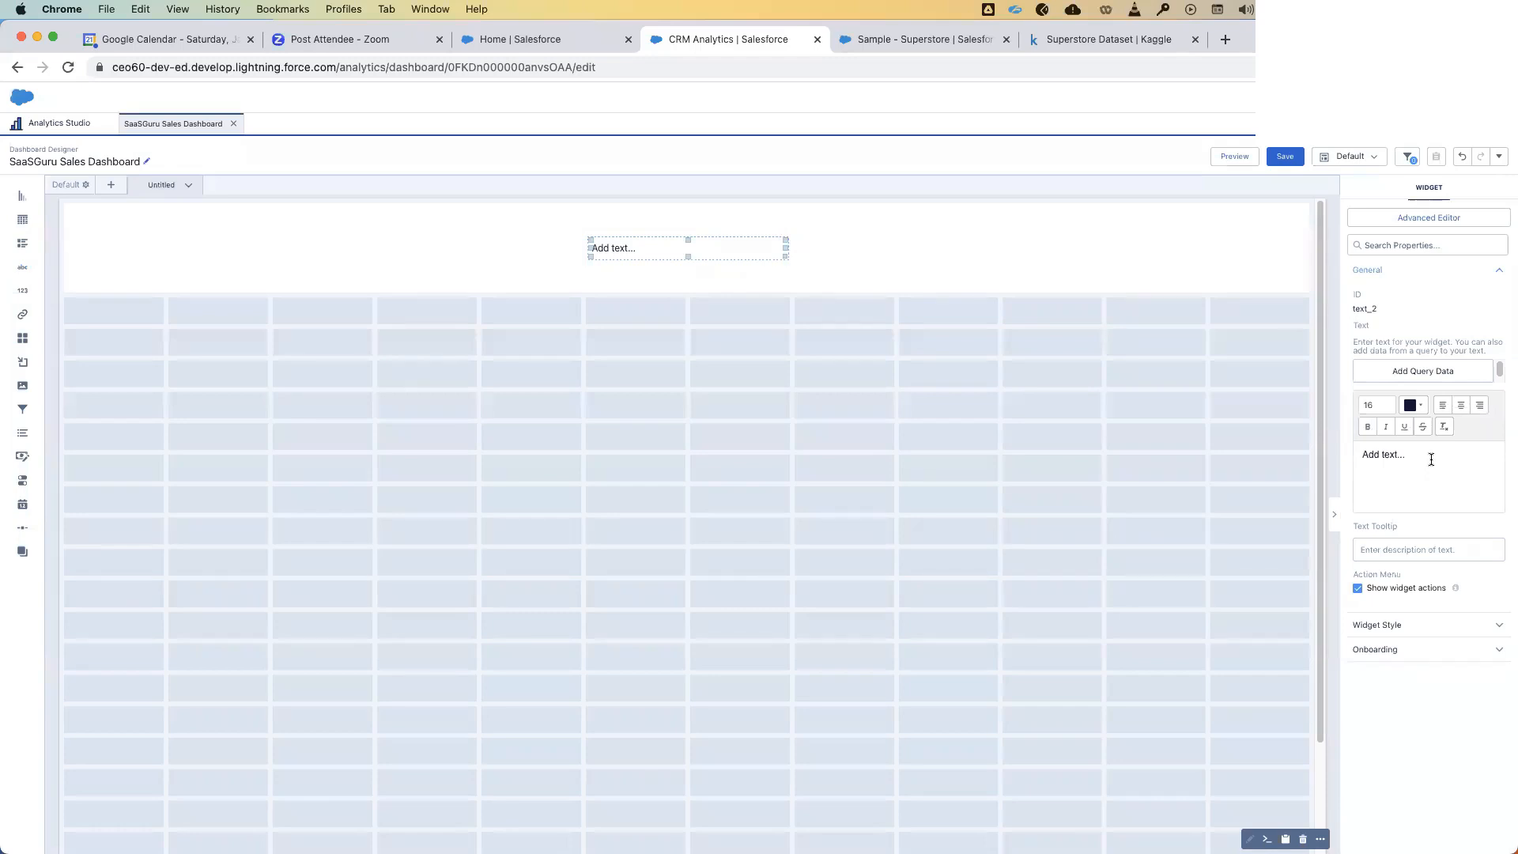
pyautogui.moveTo(1431, 459); pyautogui.dragTo(1287, 465)
pyautogui.press('BackSpace')
pyautogui.write('My First Sales Dashboar')
# - Set the font size of the entire title text to 40
pyautogui.press('super+a')
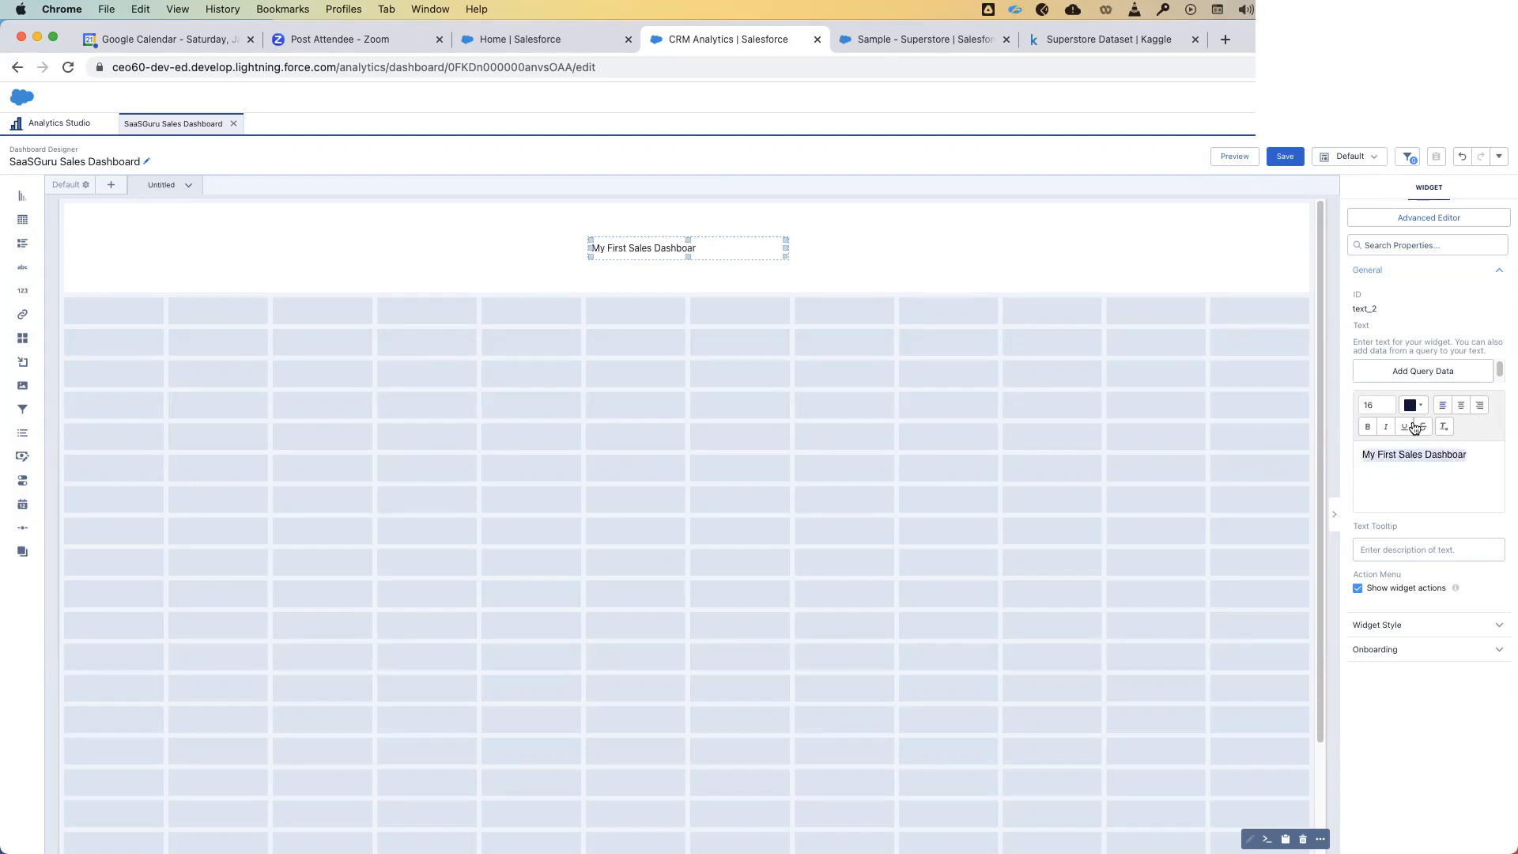
pyautogui.click(1374, 404)
pyautogui.press('BackSpace')
pyautogui.press('BackSpace')
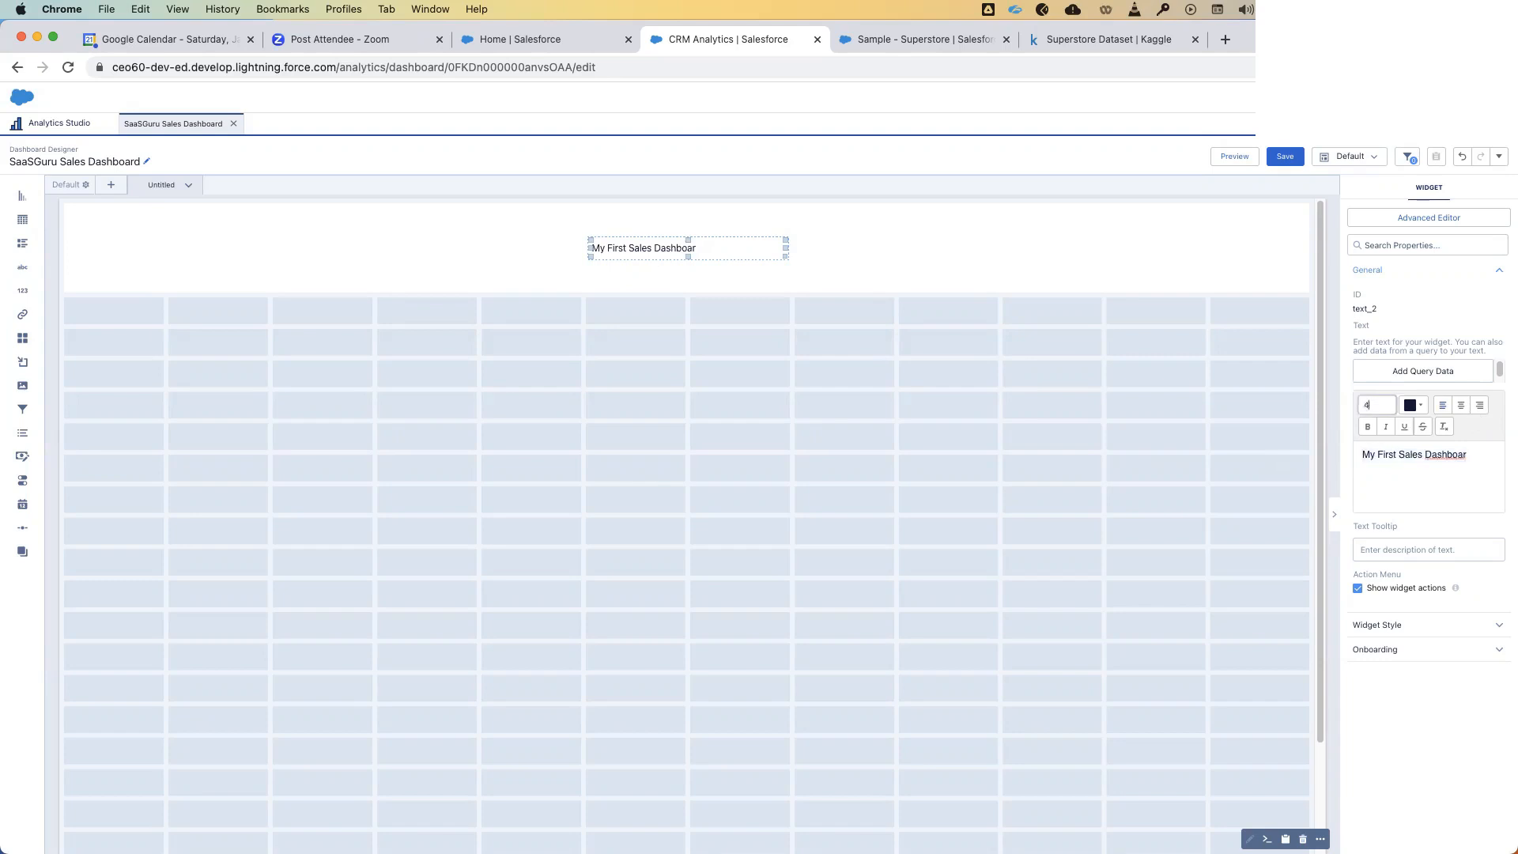
pyautogui.write('40')
pyautogui.press('Return')
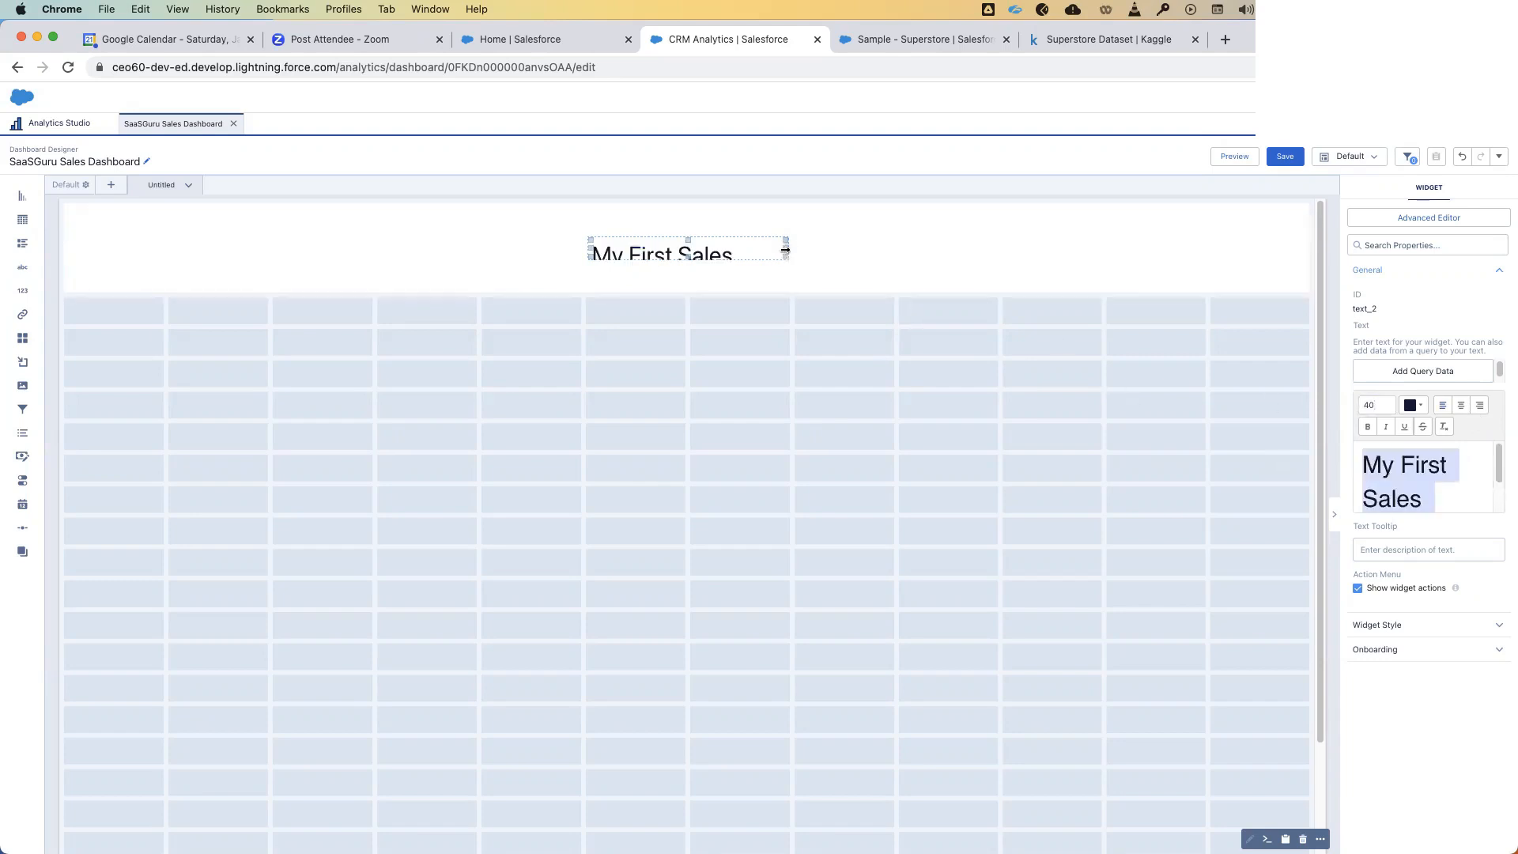
# - Enlarge the title text widget to four columns by two rows, centred within the container
pyautogui.moveTo(786, 253); pyautogui.dragTo(816, 253)
pyautogui.moveTo(693, 253); pyautogui.dragTo(635, 285)
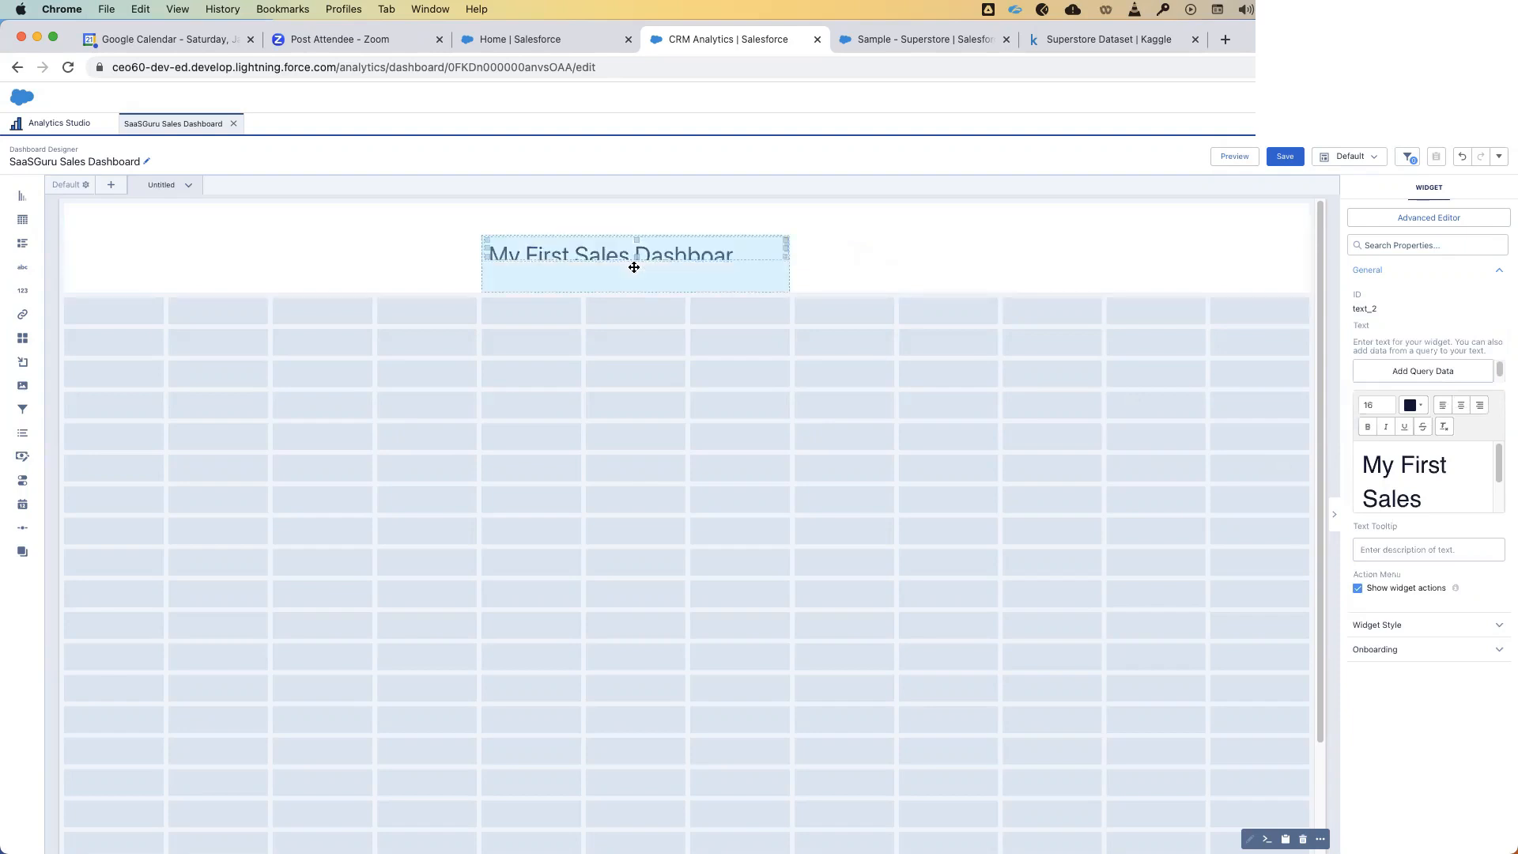
pyautogui.click(785, 262)
pyautogui.moveTo(786, 262); pyautogui.dragTo(892, 262)
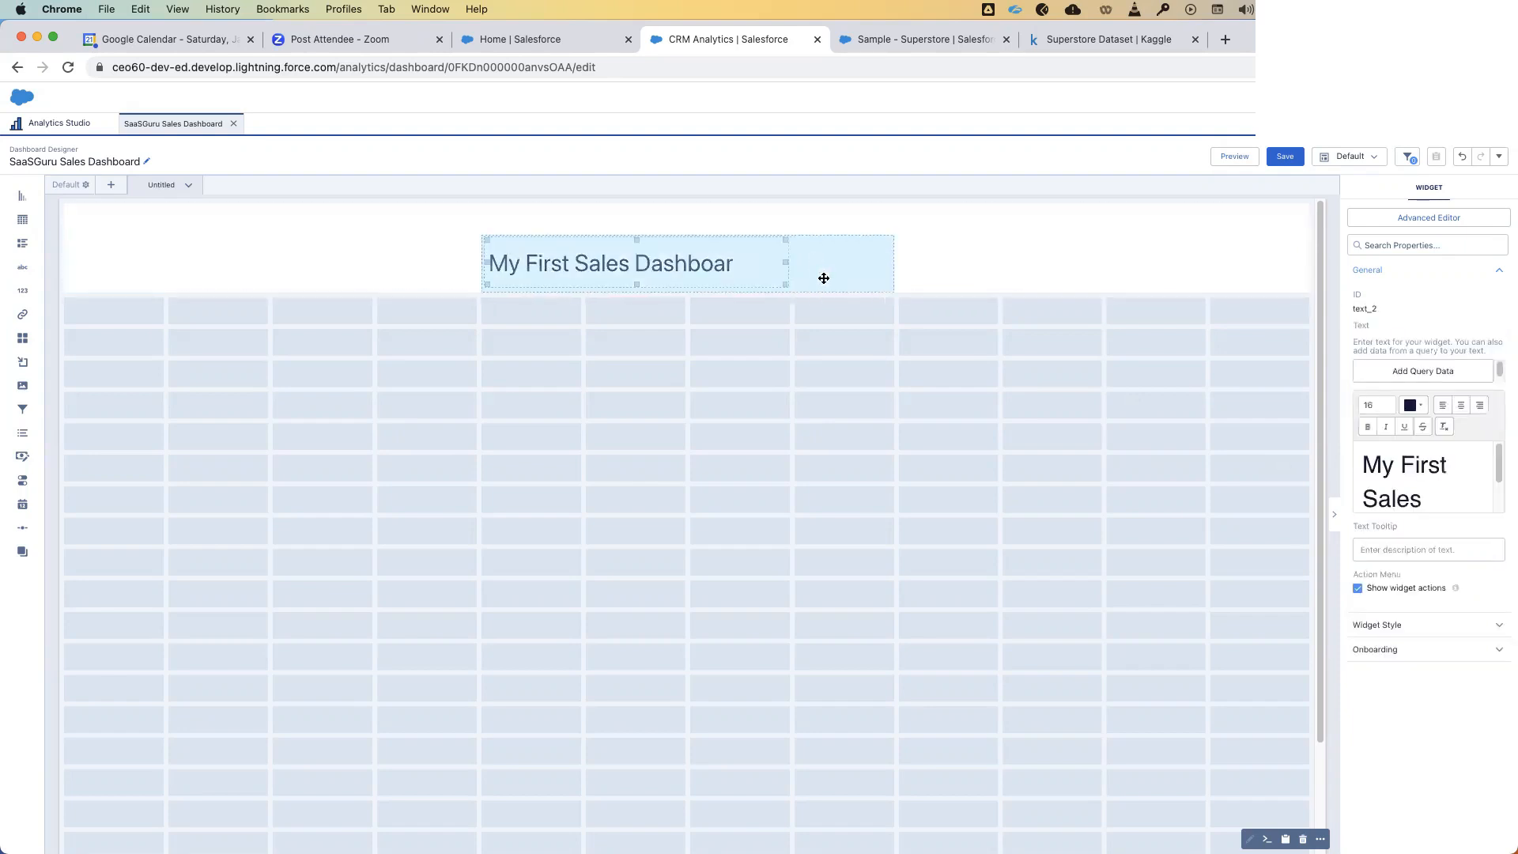
pyautogui.click(893, 263)
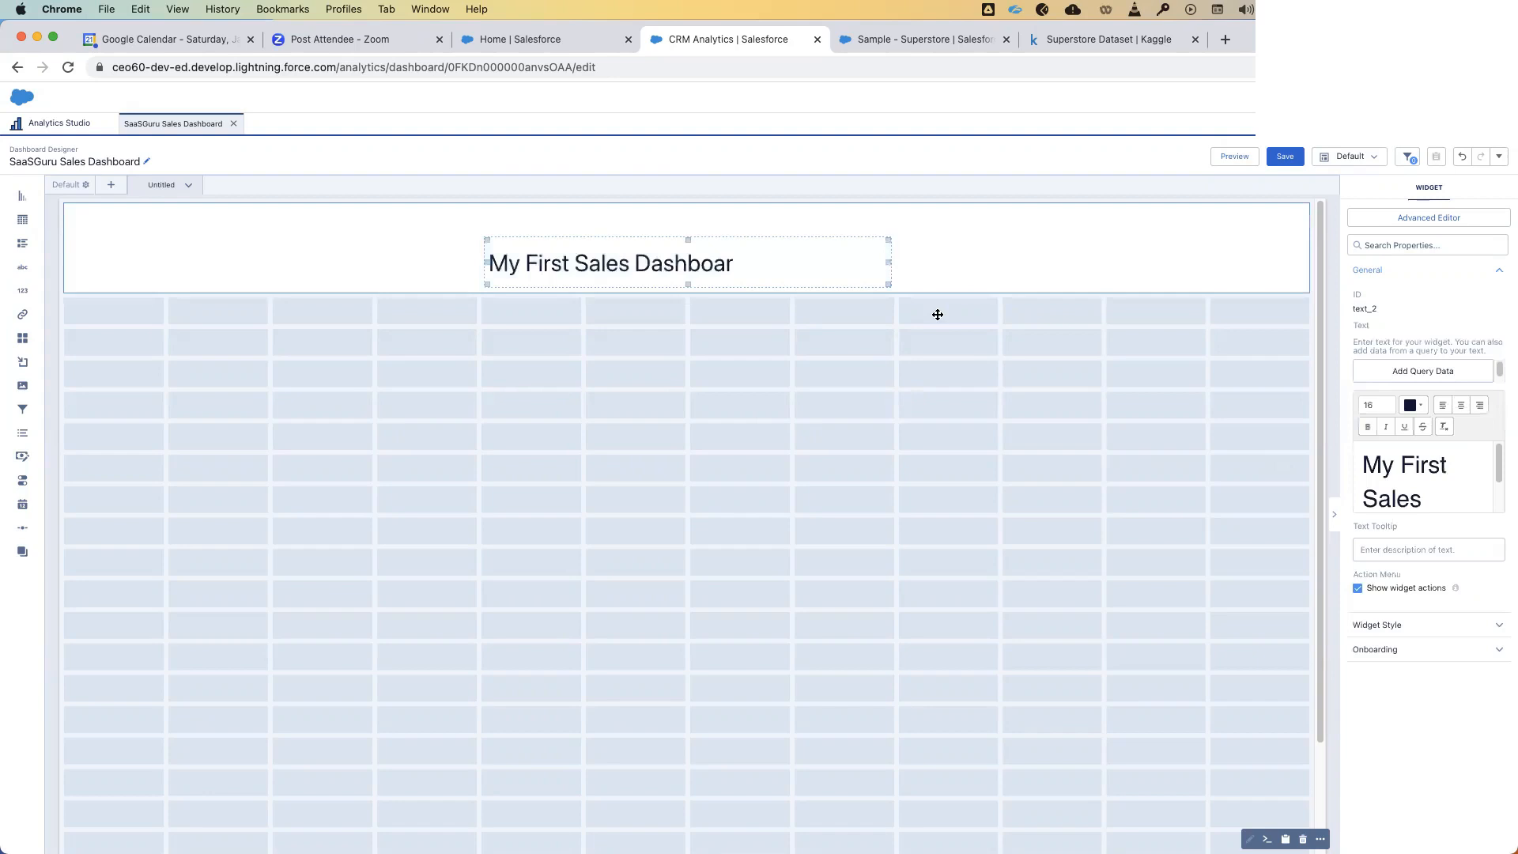
# - Correct the title to "My First Sales Dashboard" and centre-align it in its widget
pyautogui.scroll(-1, 1471, 485)
pyautogui.click(1472, 488)
pyautogui.write('d')
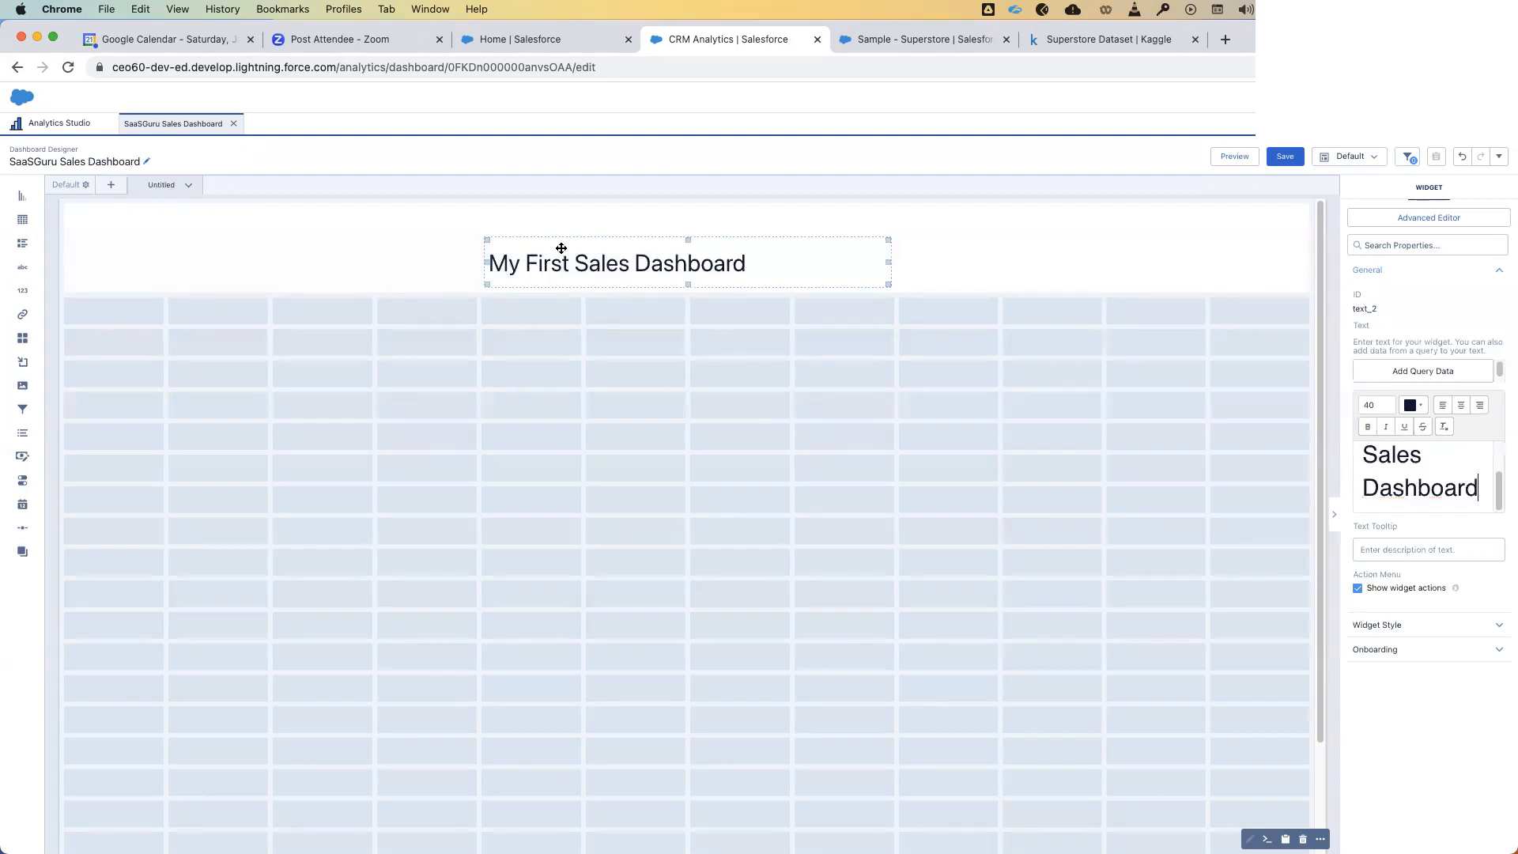
pyautogui.click(1455, 407)
pyautogui.click(865, 445)
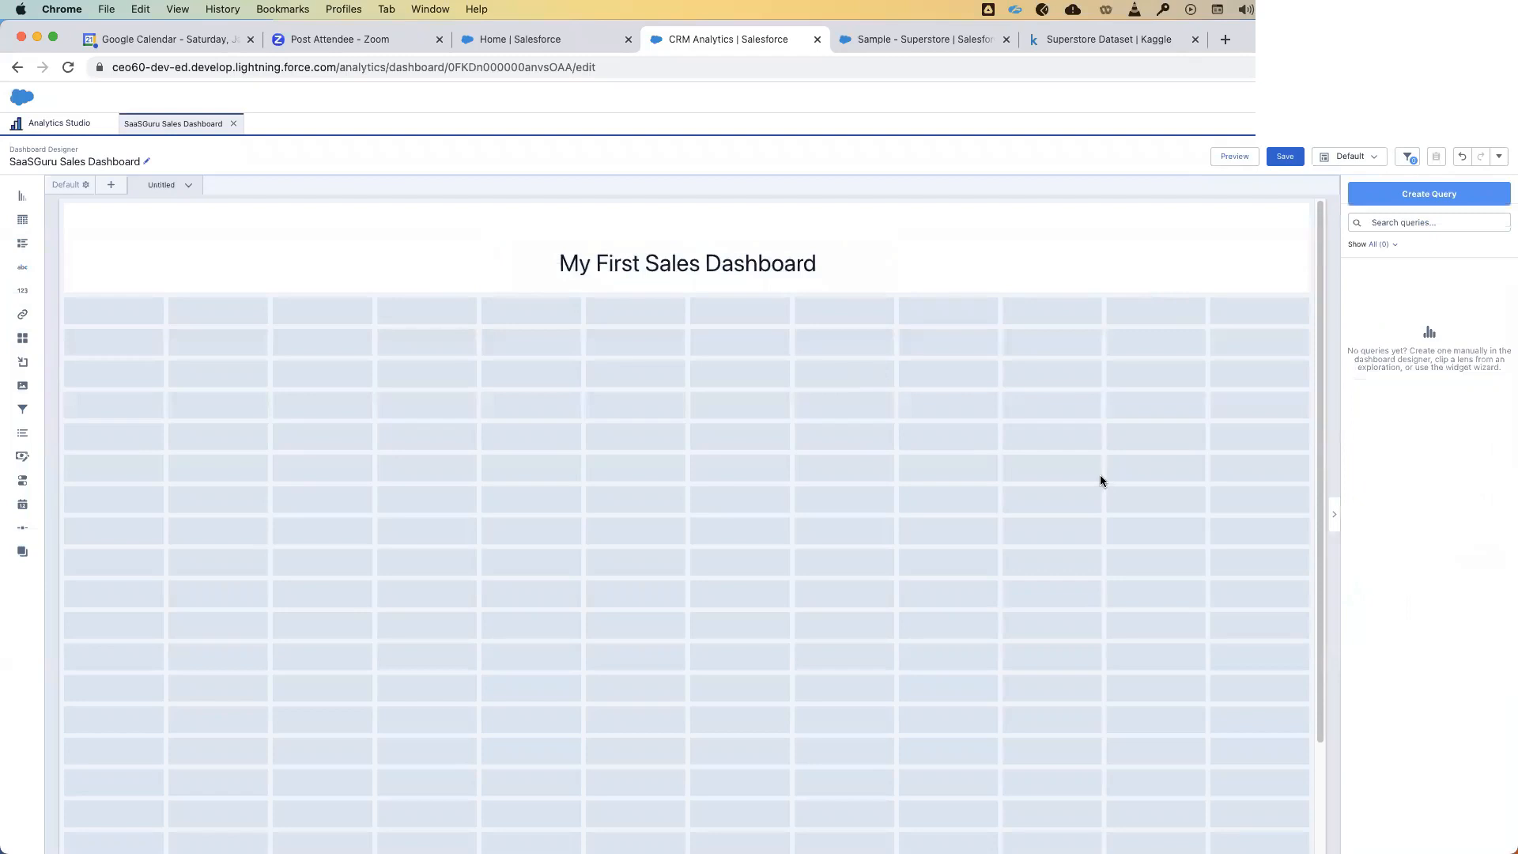
# - Save the dashboard, then check it in preview before returning to editing
pyautogui.click(1285, 156)
pyautogui.click(862, 626)
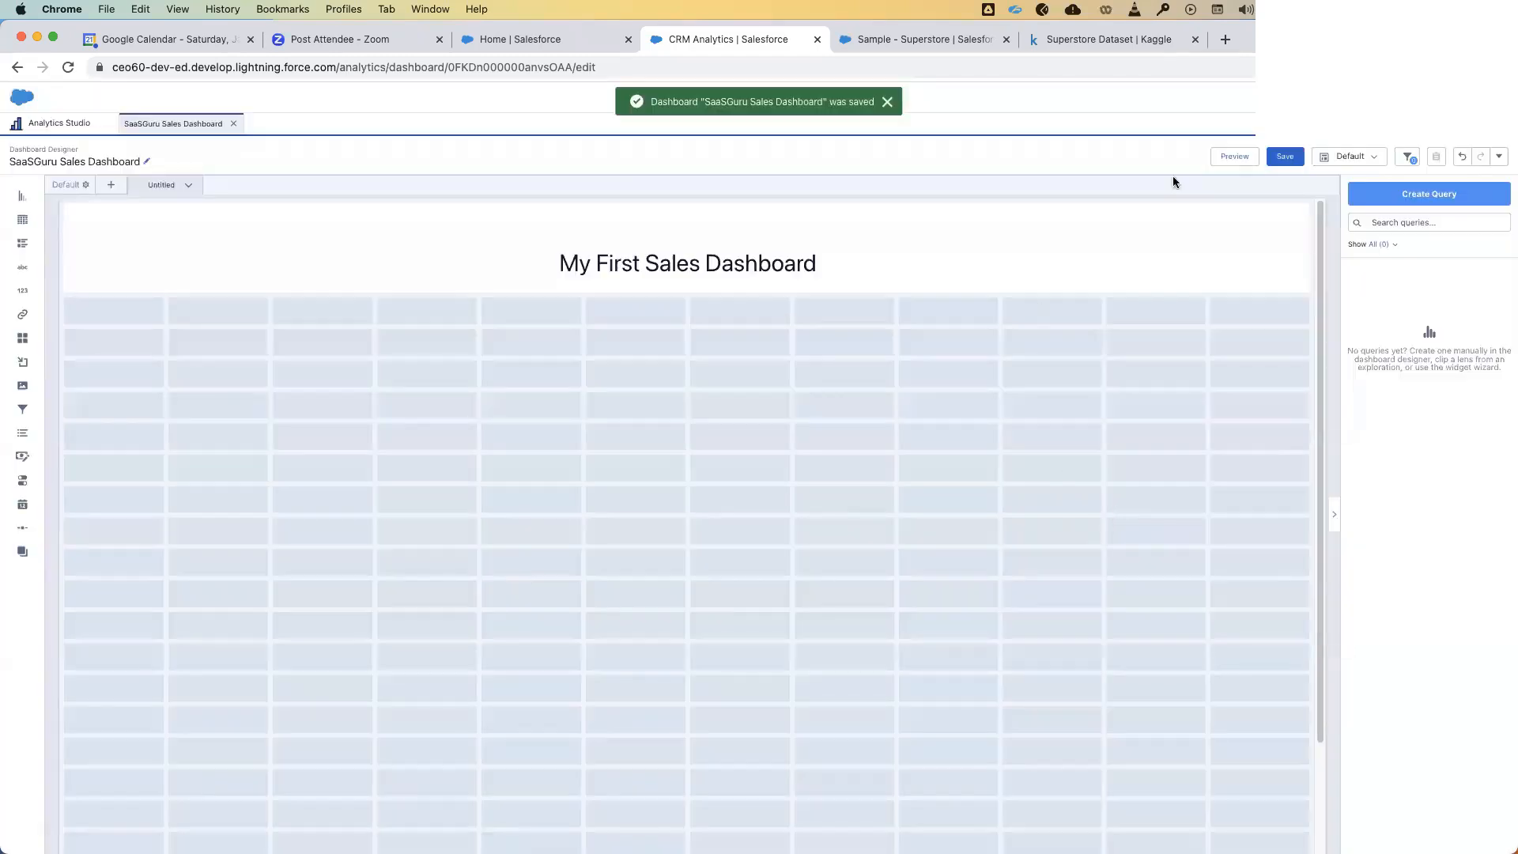
pyautogui.click(1235, 156)
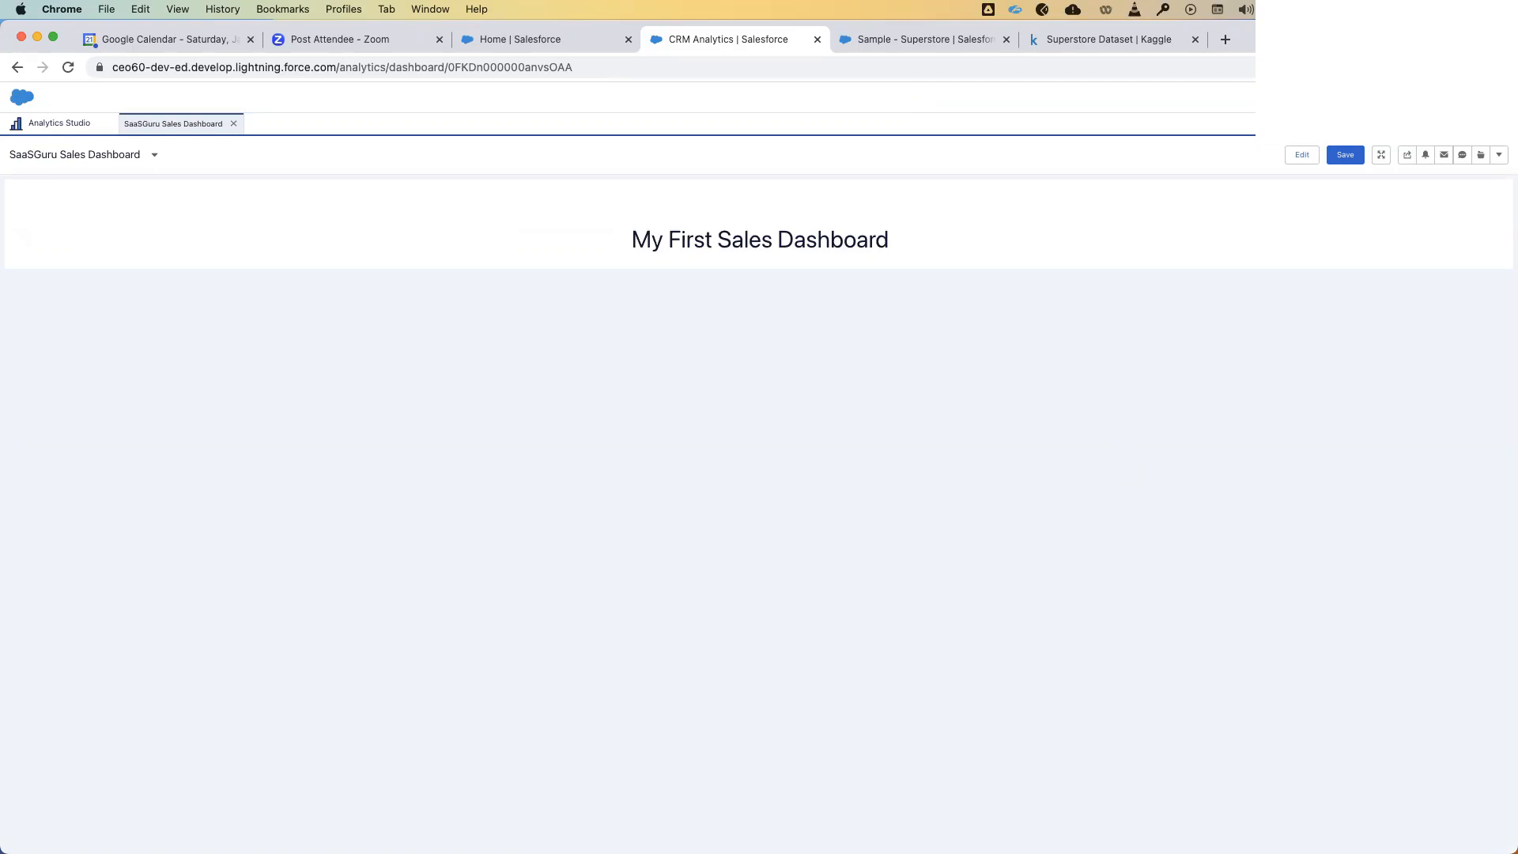
pyautogui.click(1300, 156)
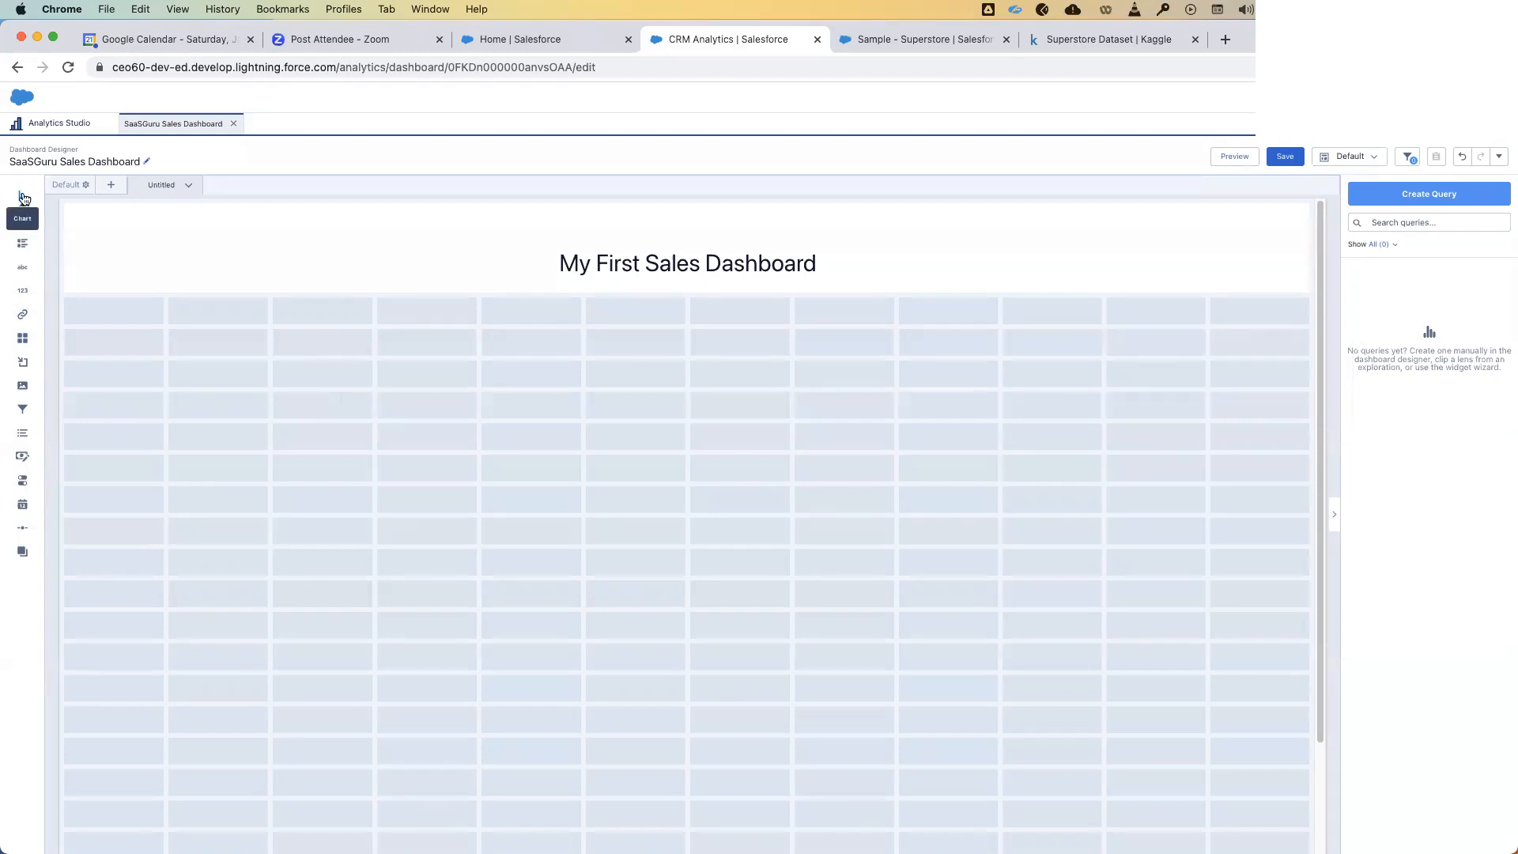
# - Add a chart widget directly below the title header, starting at the first column, and size it six columns by nine rows
pyautogui.moveTo(23, 200); pyautogui.dragTo(89, 330)
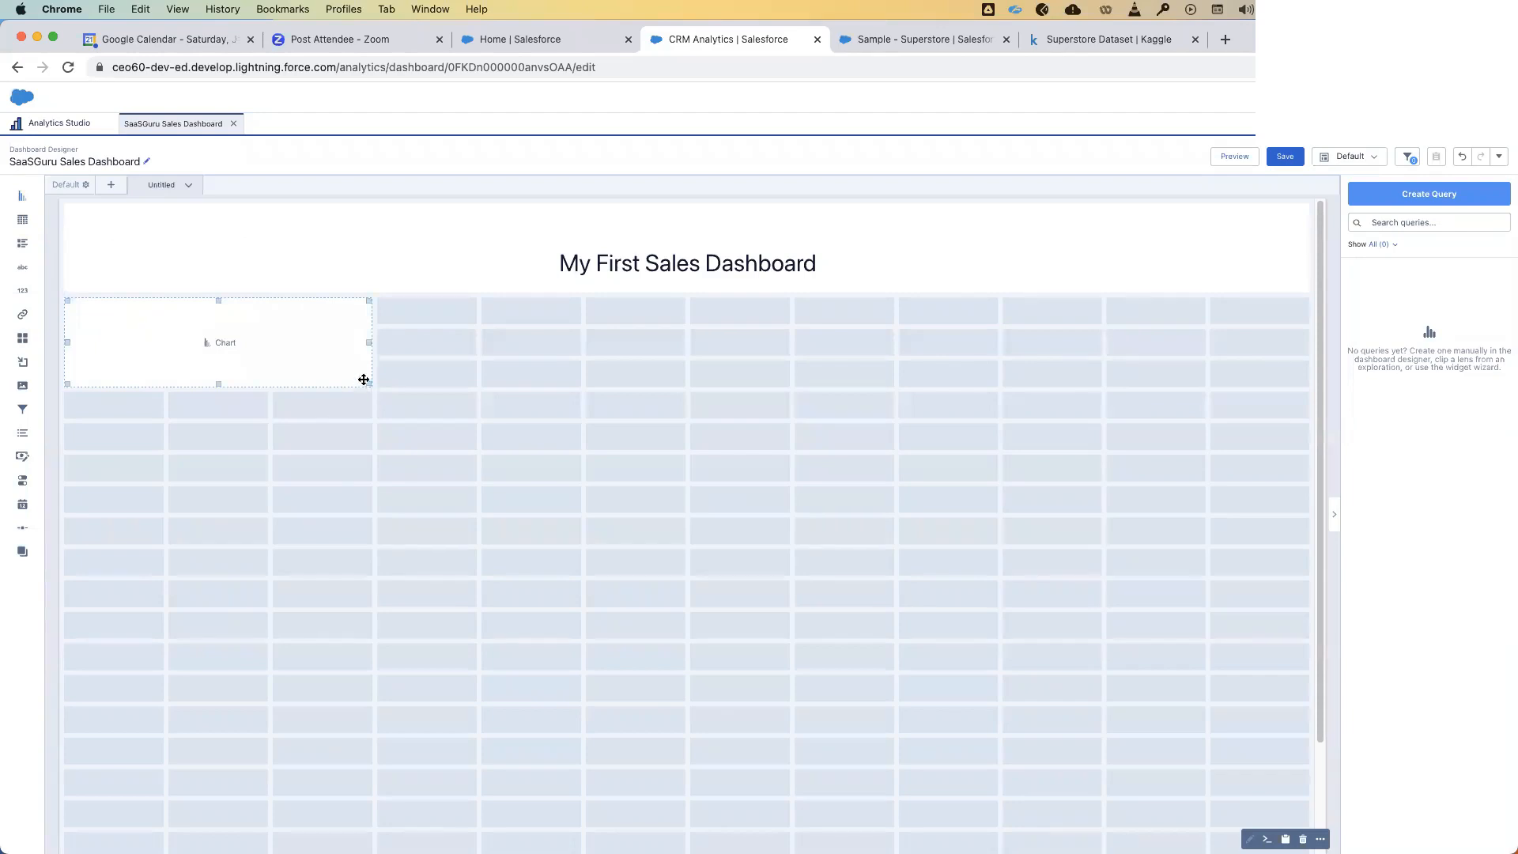
pyautogui.moveTo(370, 384); pyautogui.dragTo(621, 569)
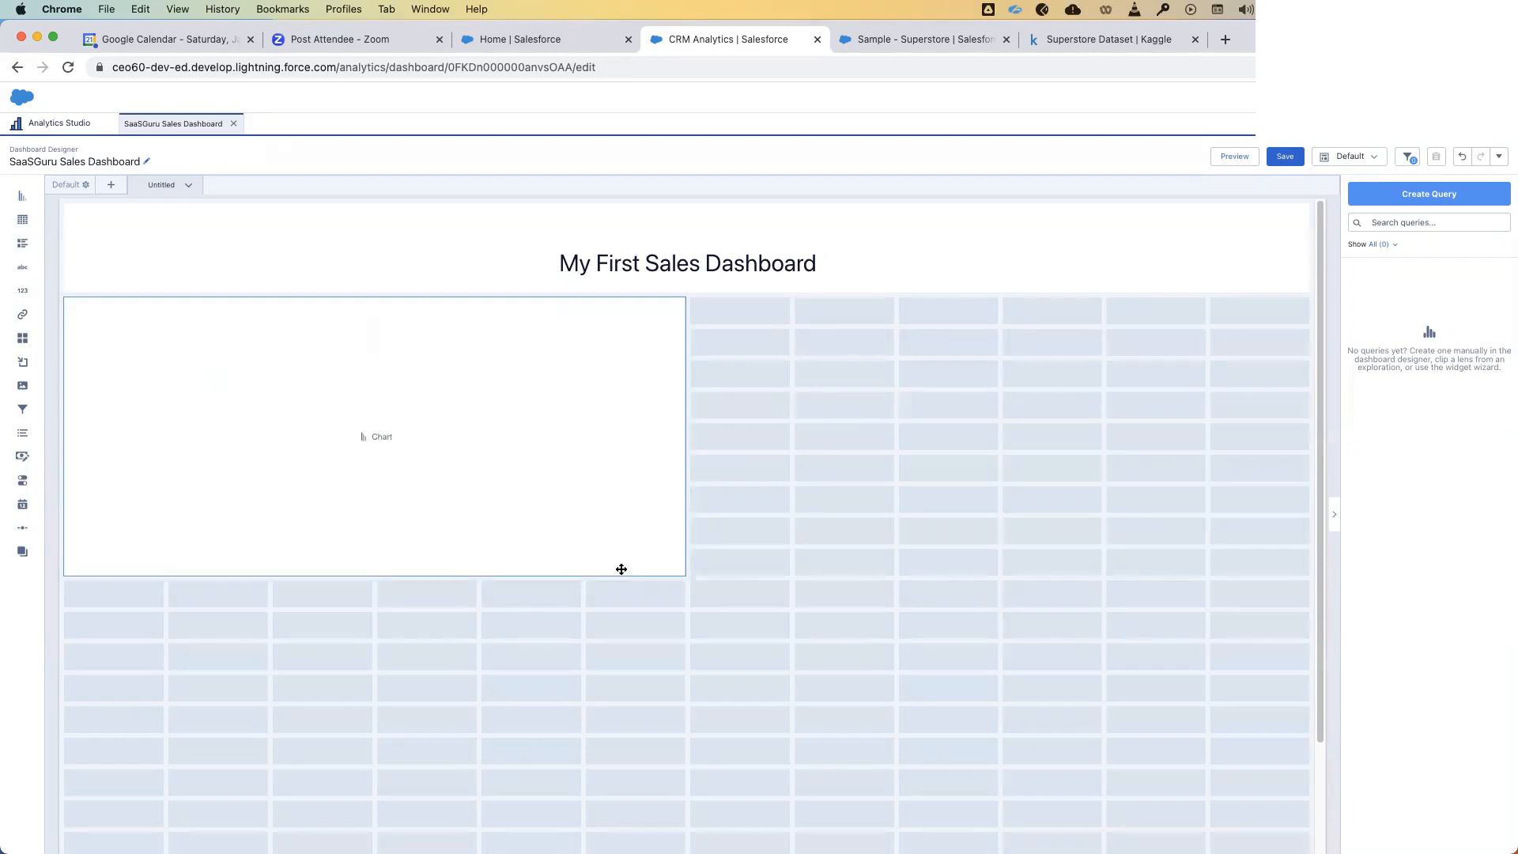
# - Base the chart on the Sample - Superstore dataset from My Private App and label its query "Distribution by Product Category"
pyautogui.click(376, 437)
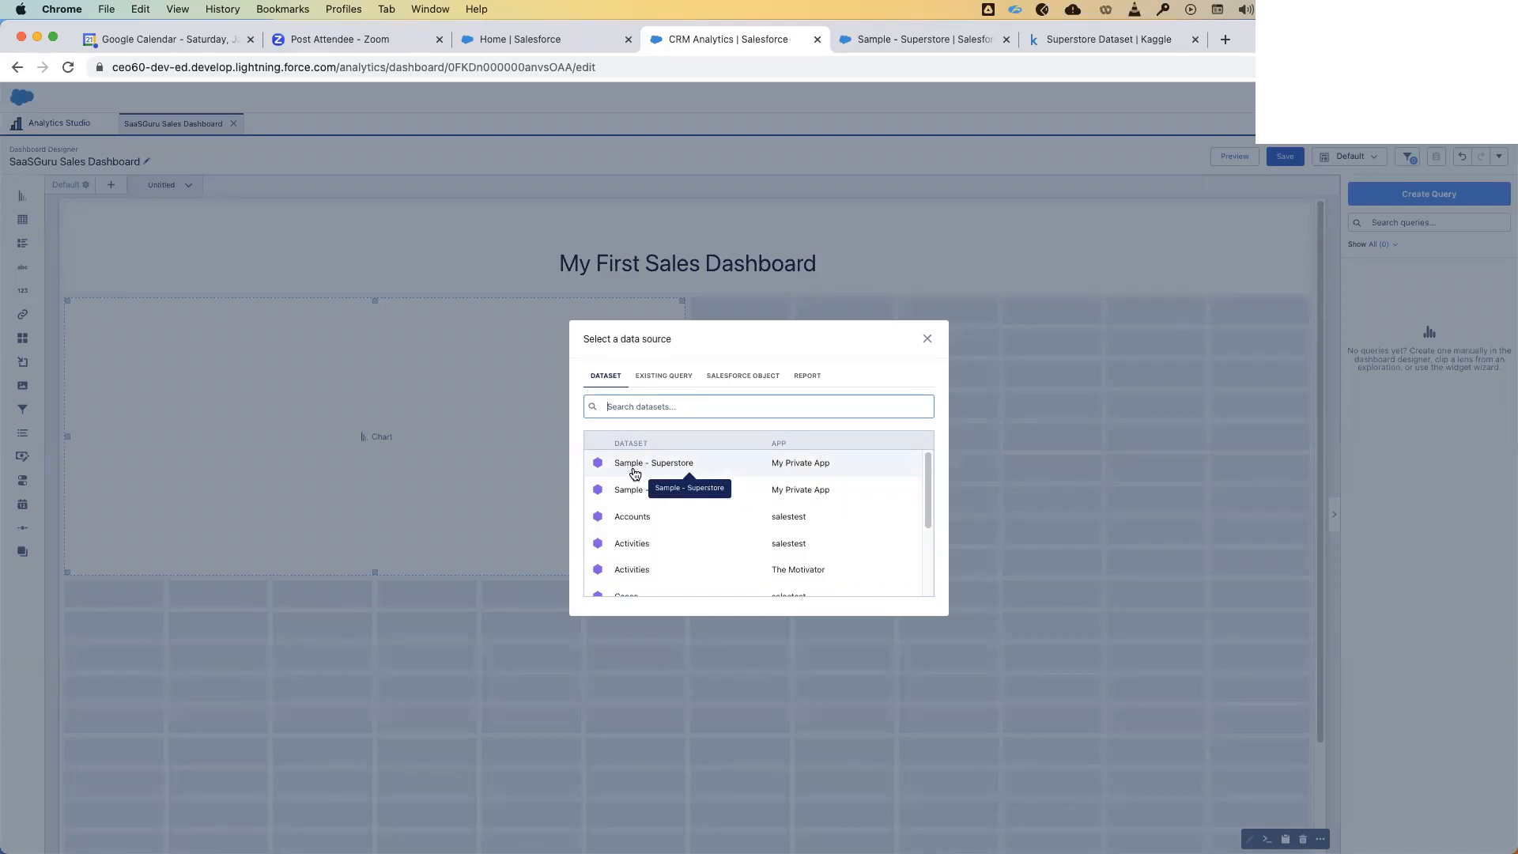
pyautogui.click(635, 468)
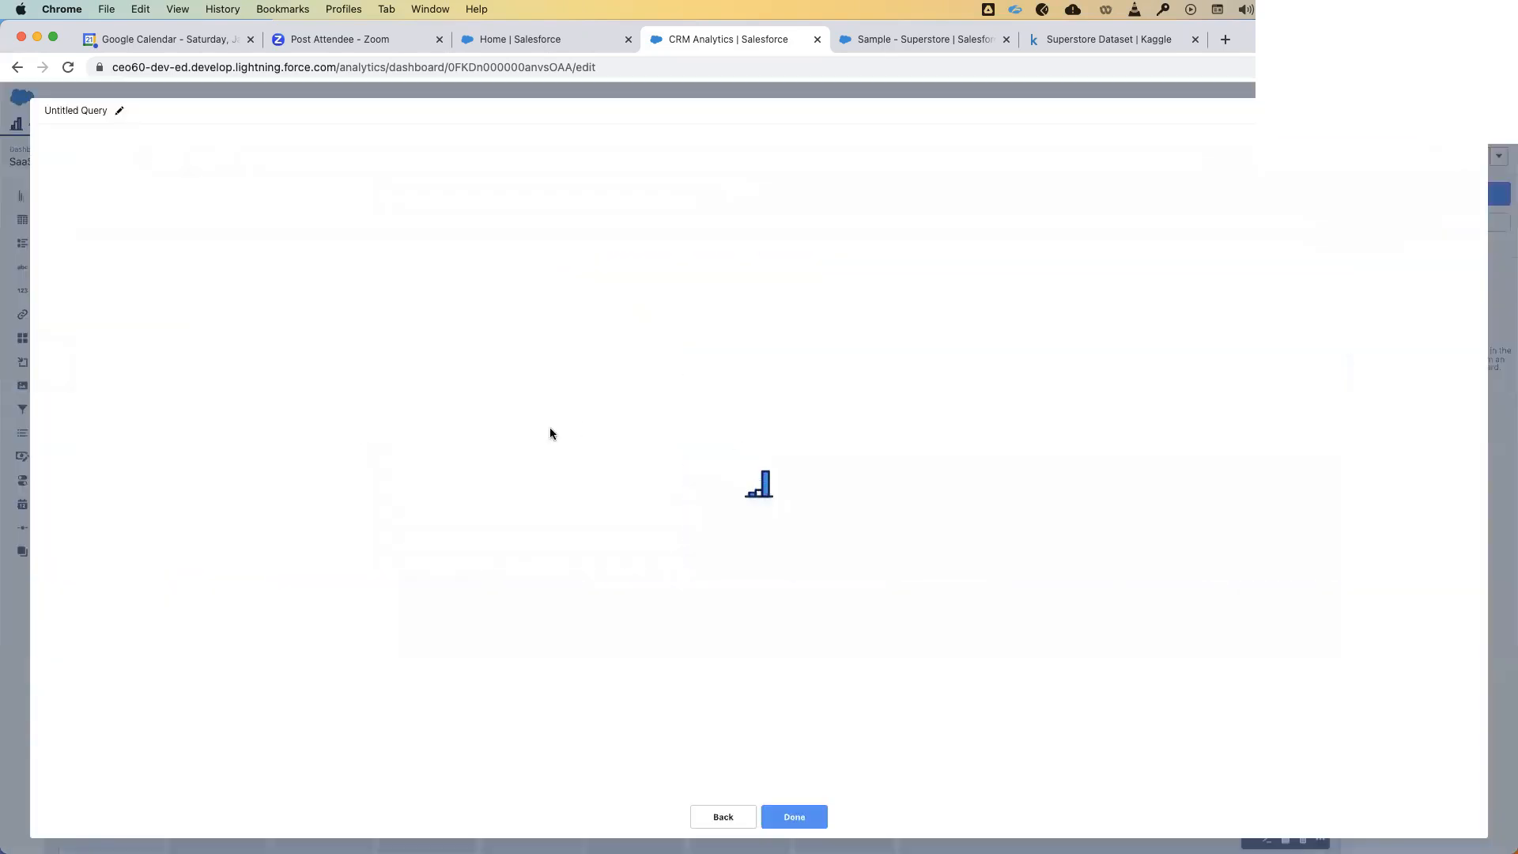
pyautogui.click(118, 108)
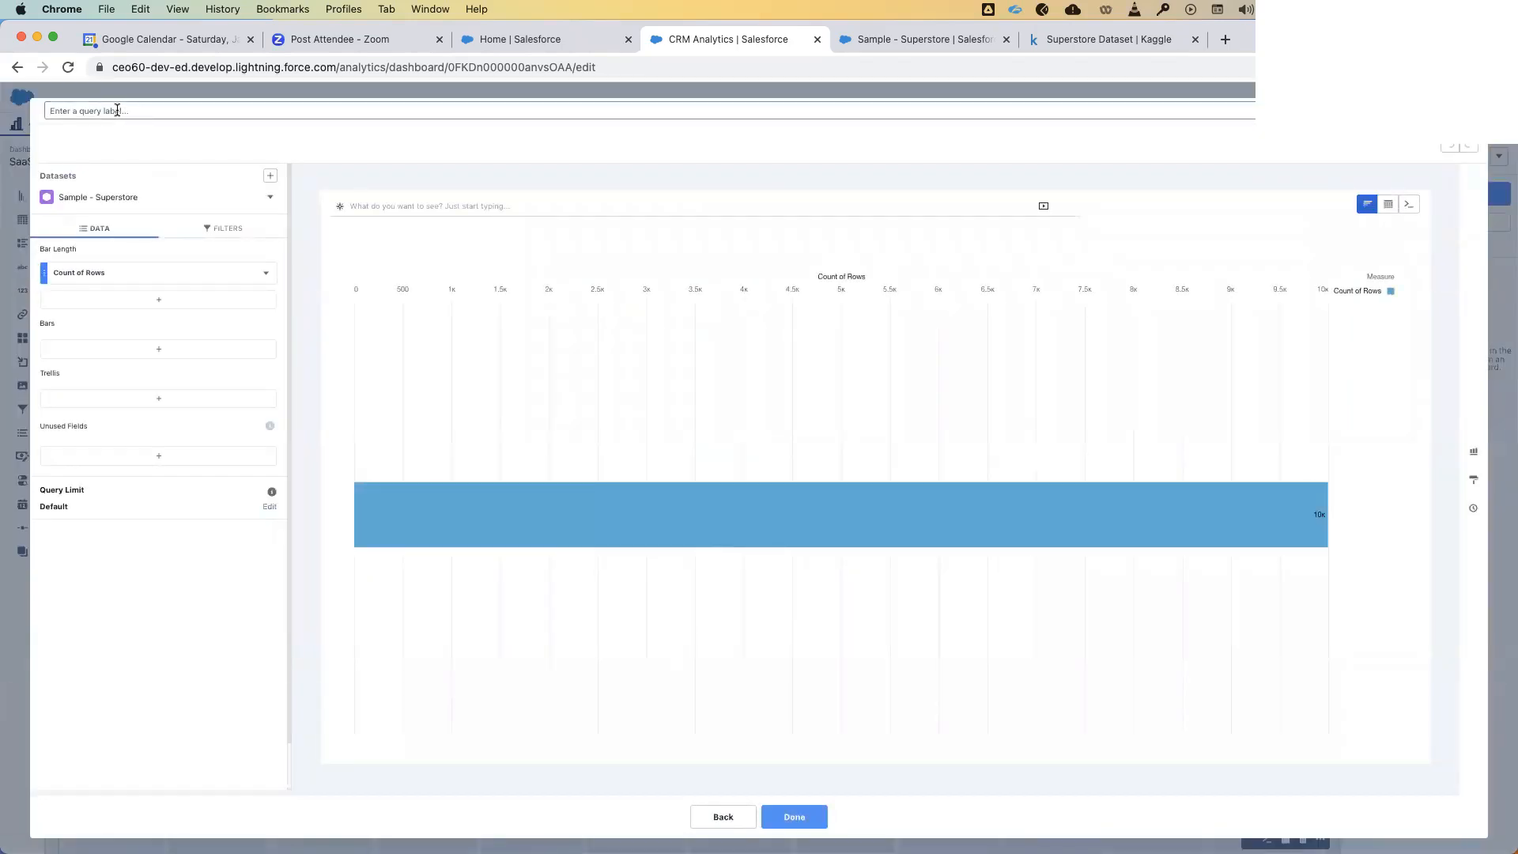
pyautogui.write('Distribution by Product Category')
# - Set the chart's measure to Sum of Sales and group the bars by Category
pyautogui.click(85, 279)
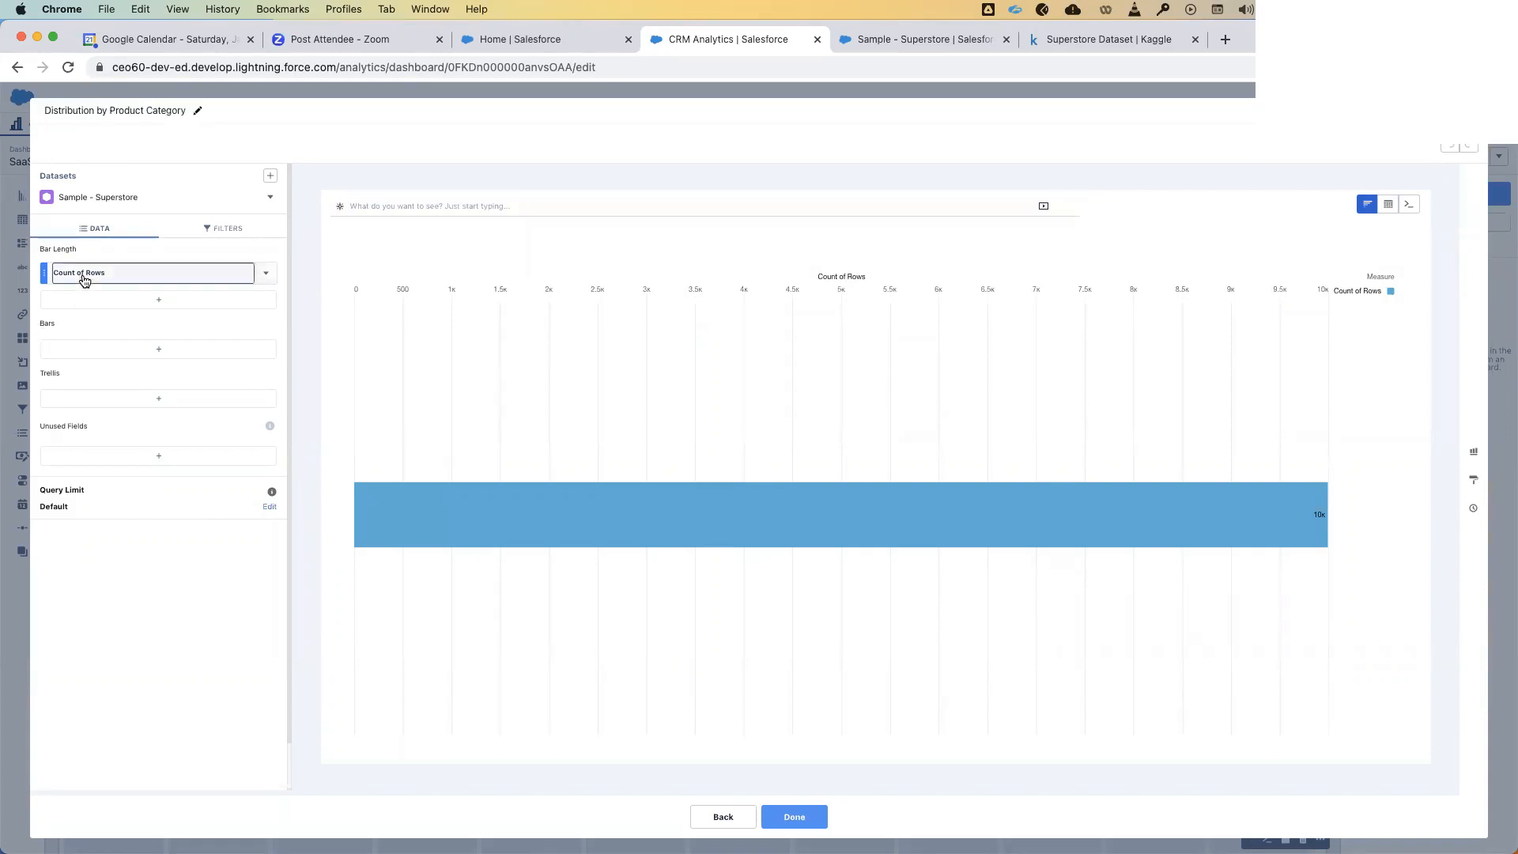
pyautogui.click(278, 329)
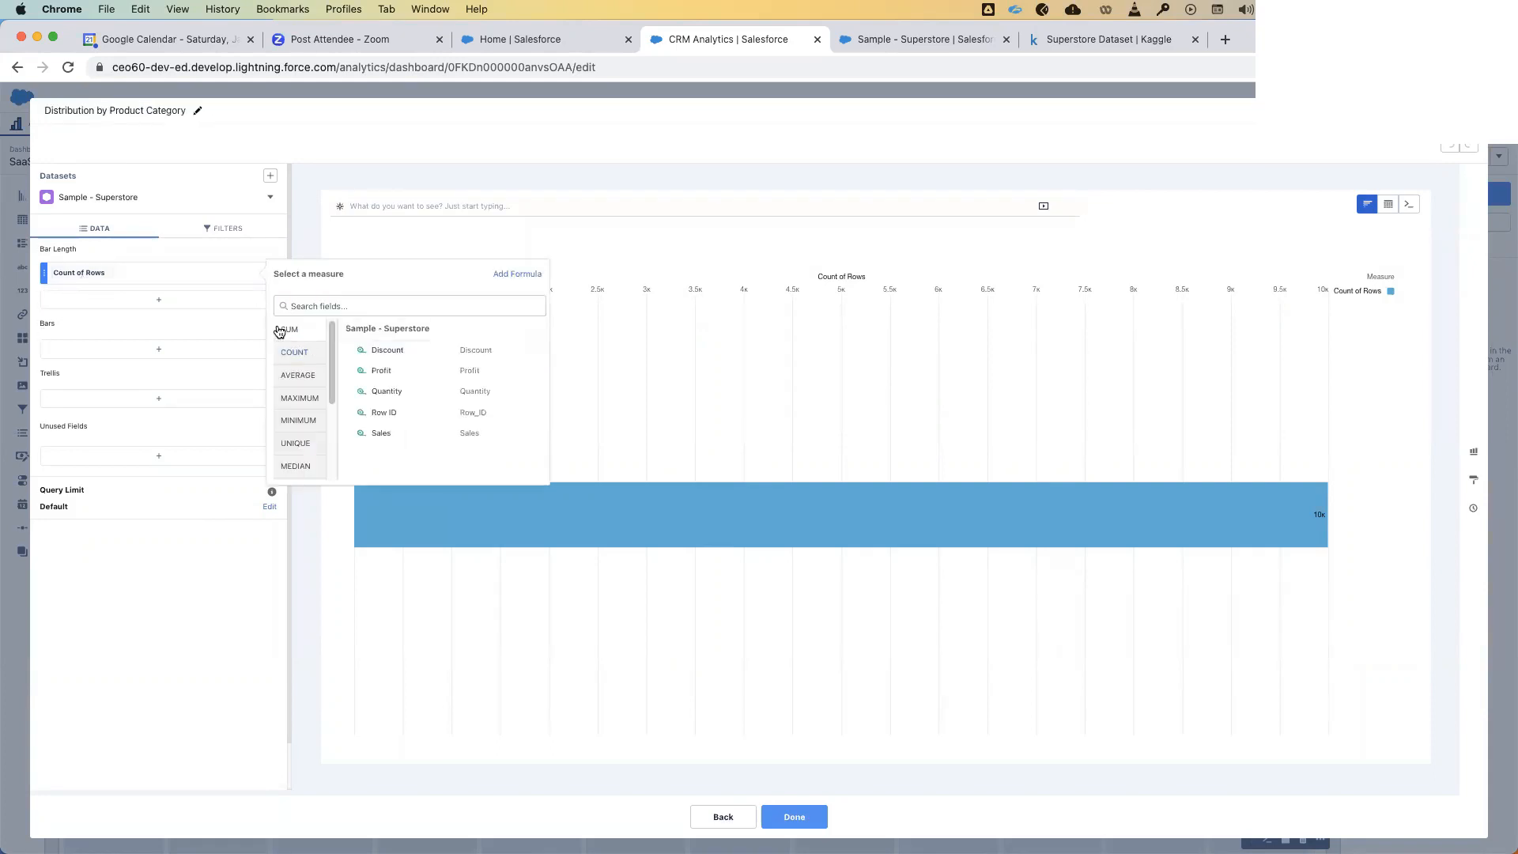
pyautogui.click(384, 433)
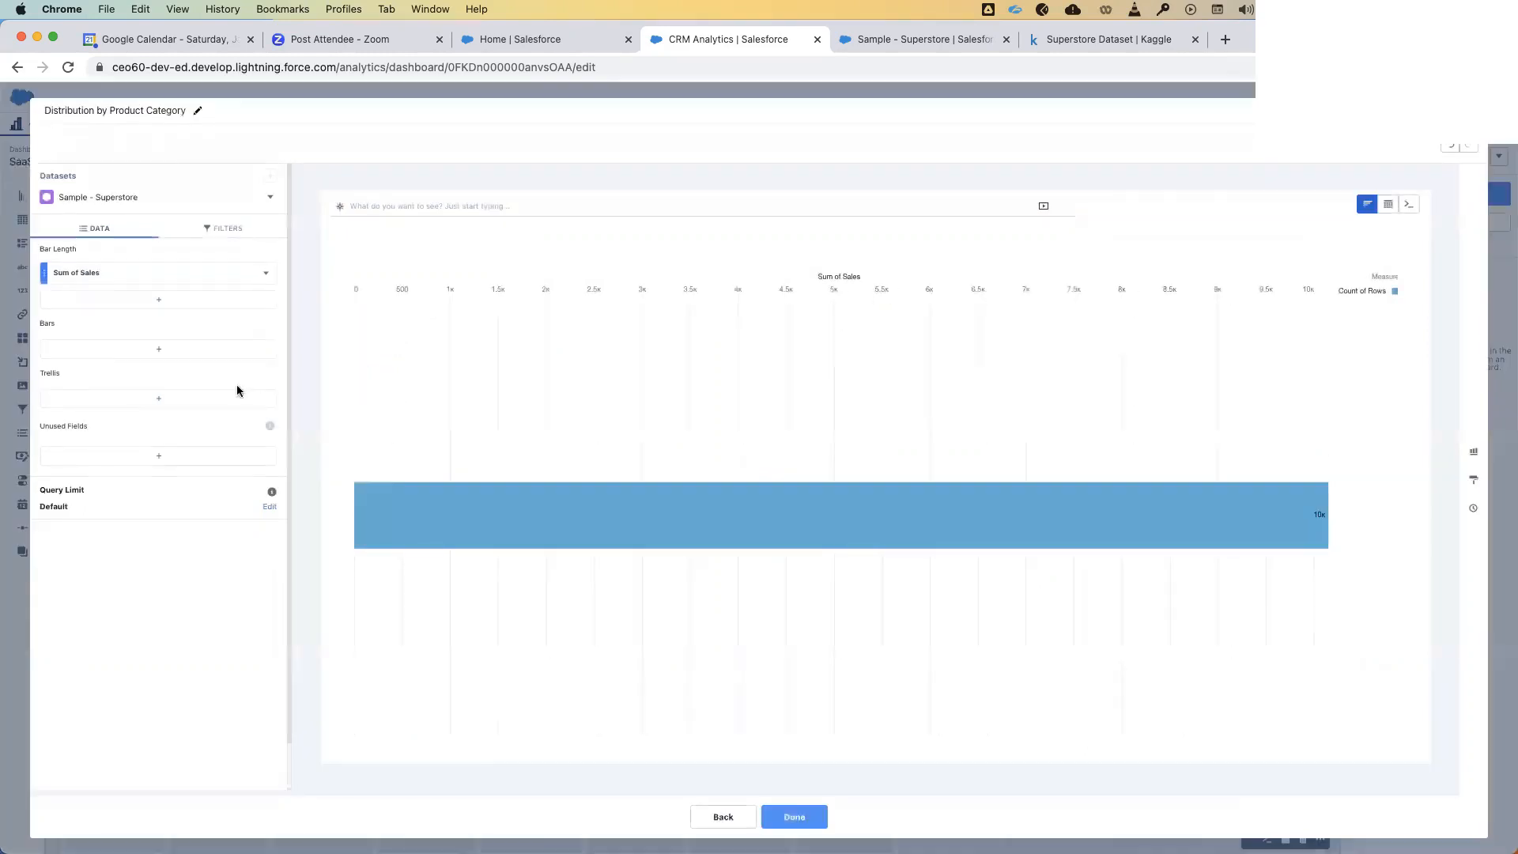
pyautogui.click(162, 349)
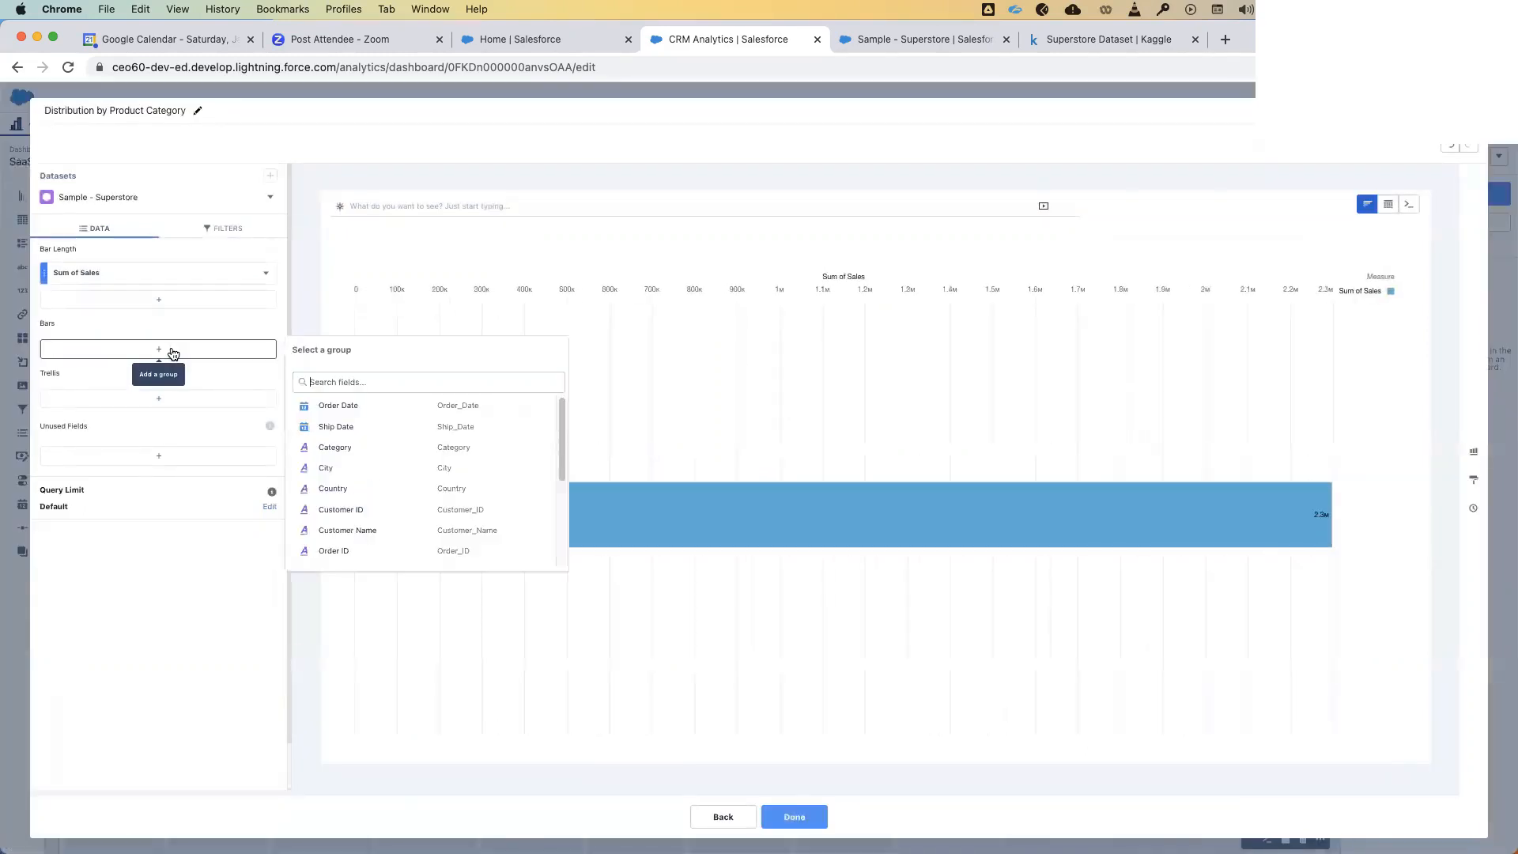
pyautogui.write('categor')
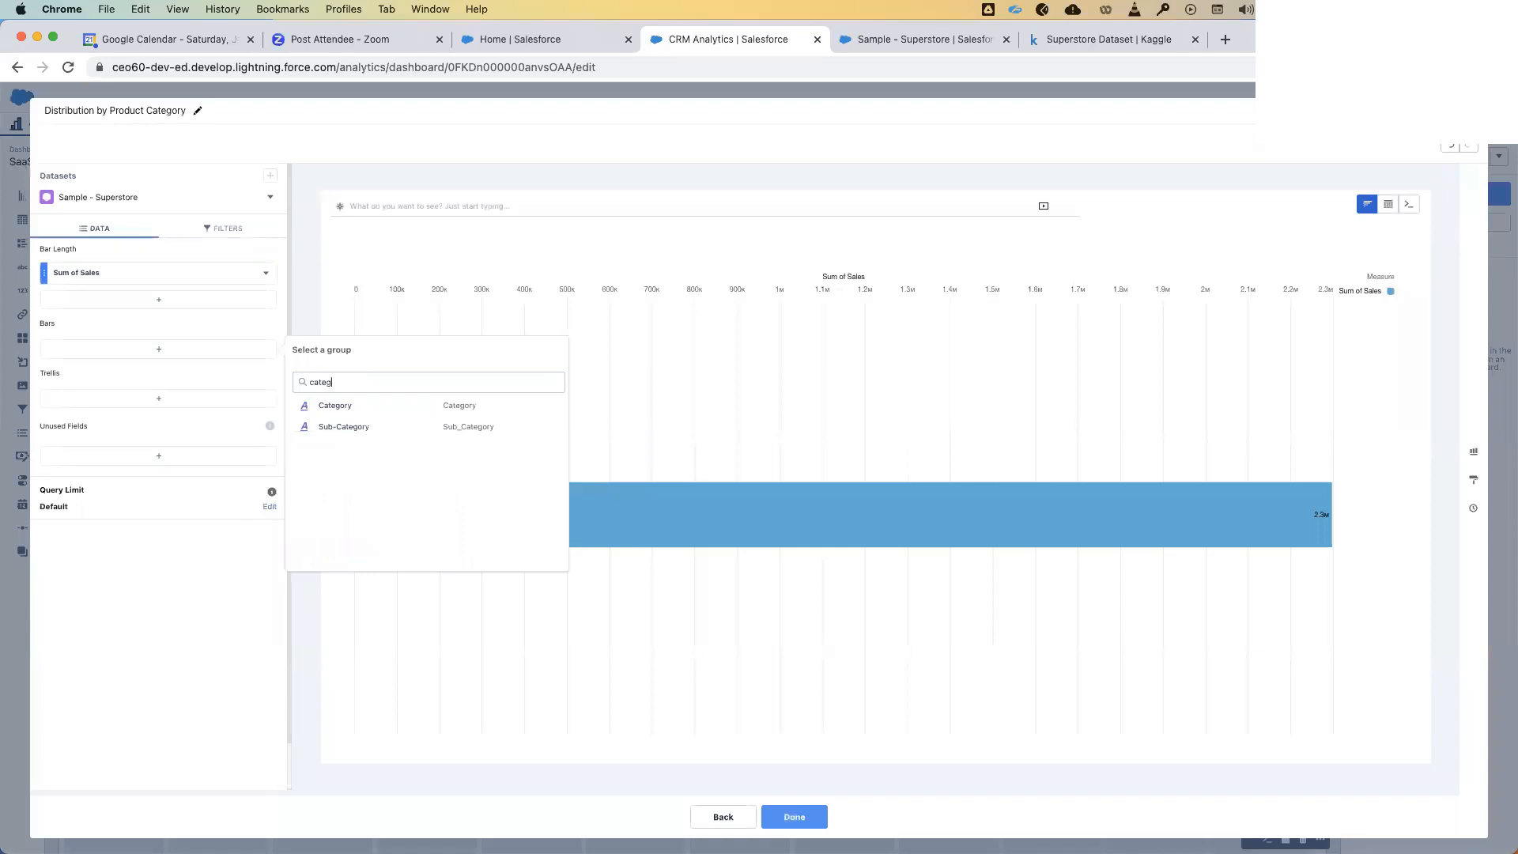
pyautogui.click(363, 407)
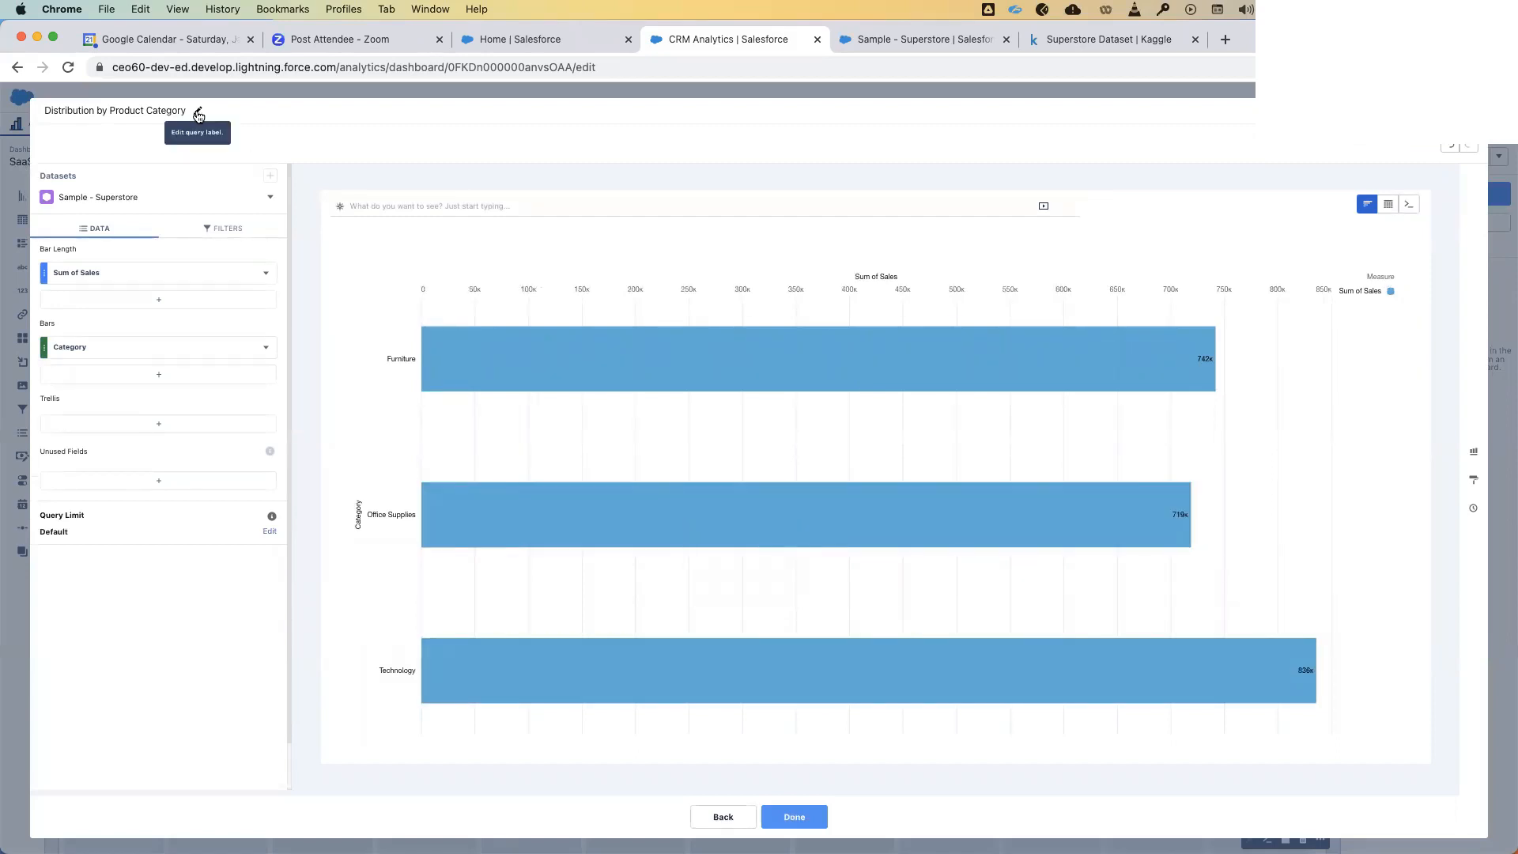
pyautogui.click(111, 273)
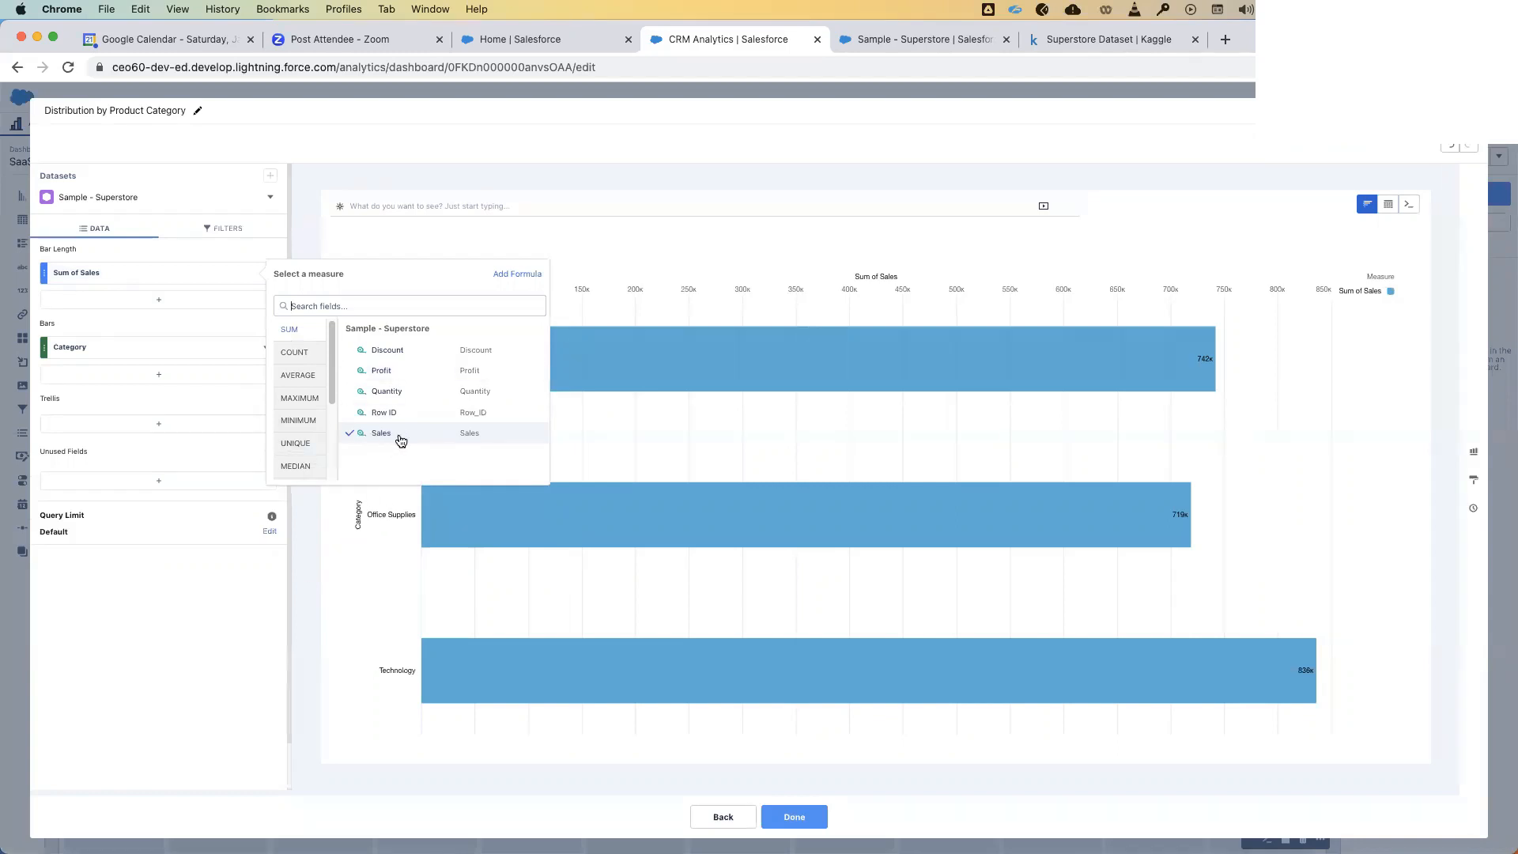
pyautogui.click(158, 593)
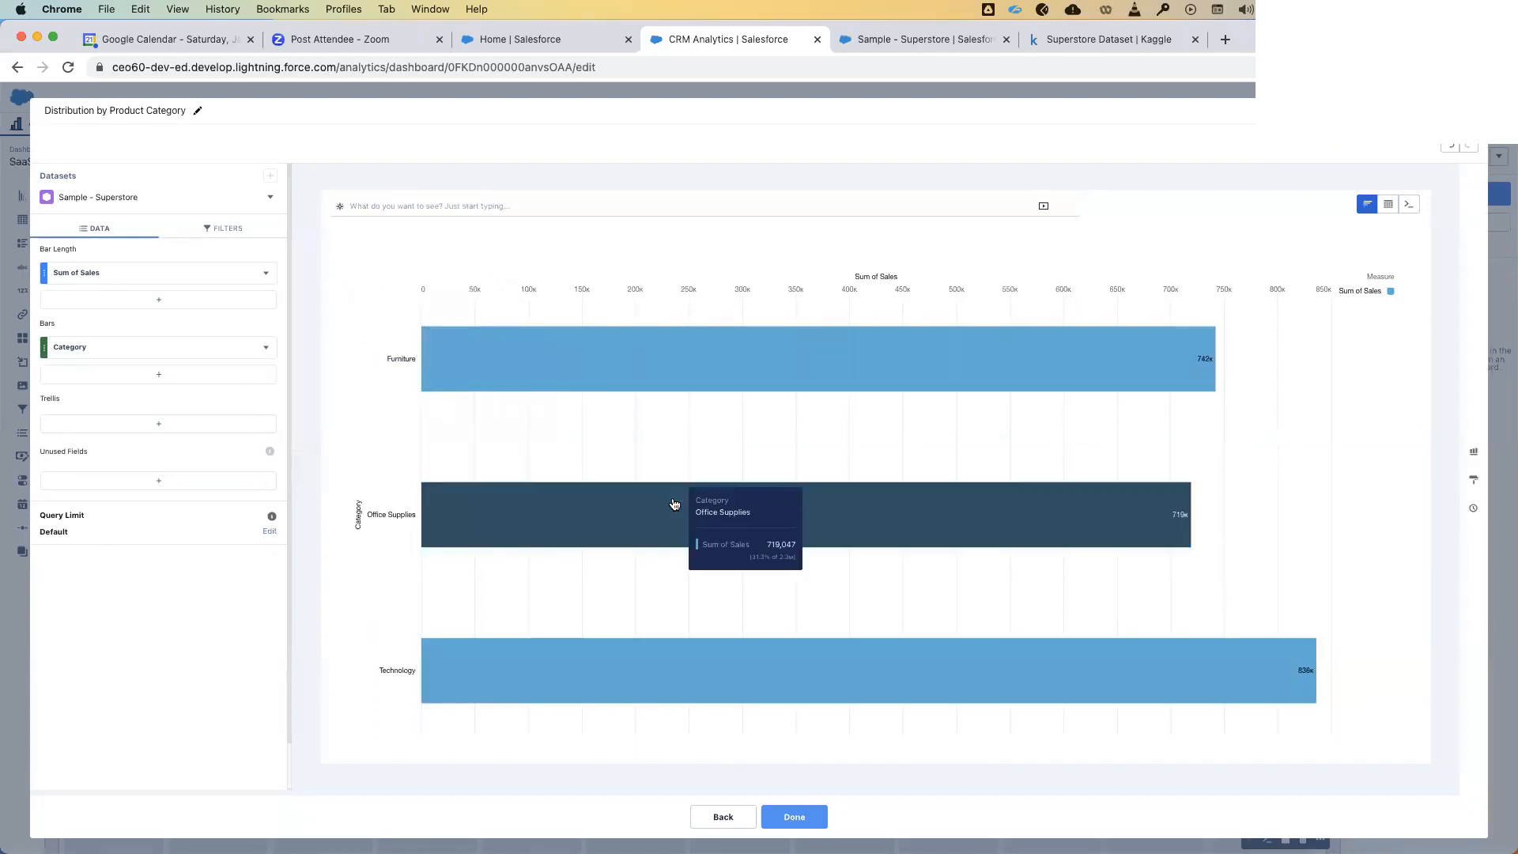
pyautogui.click(119, 350)
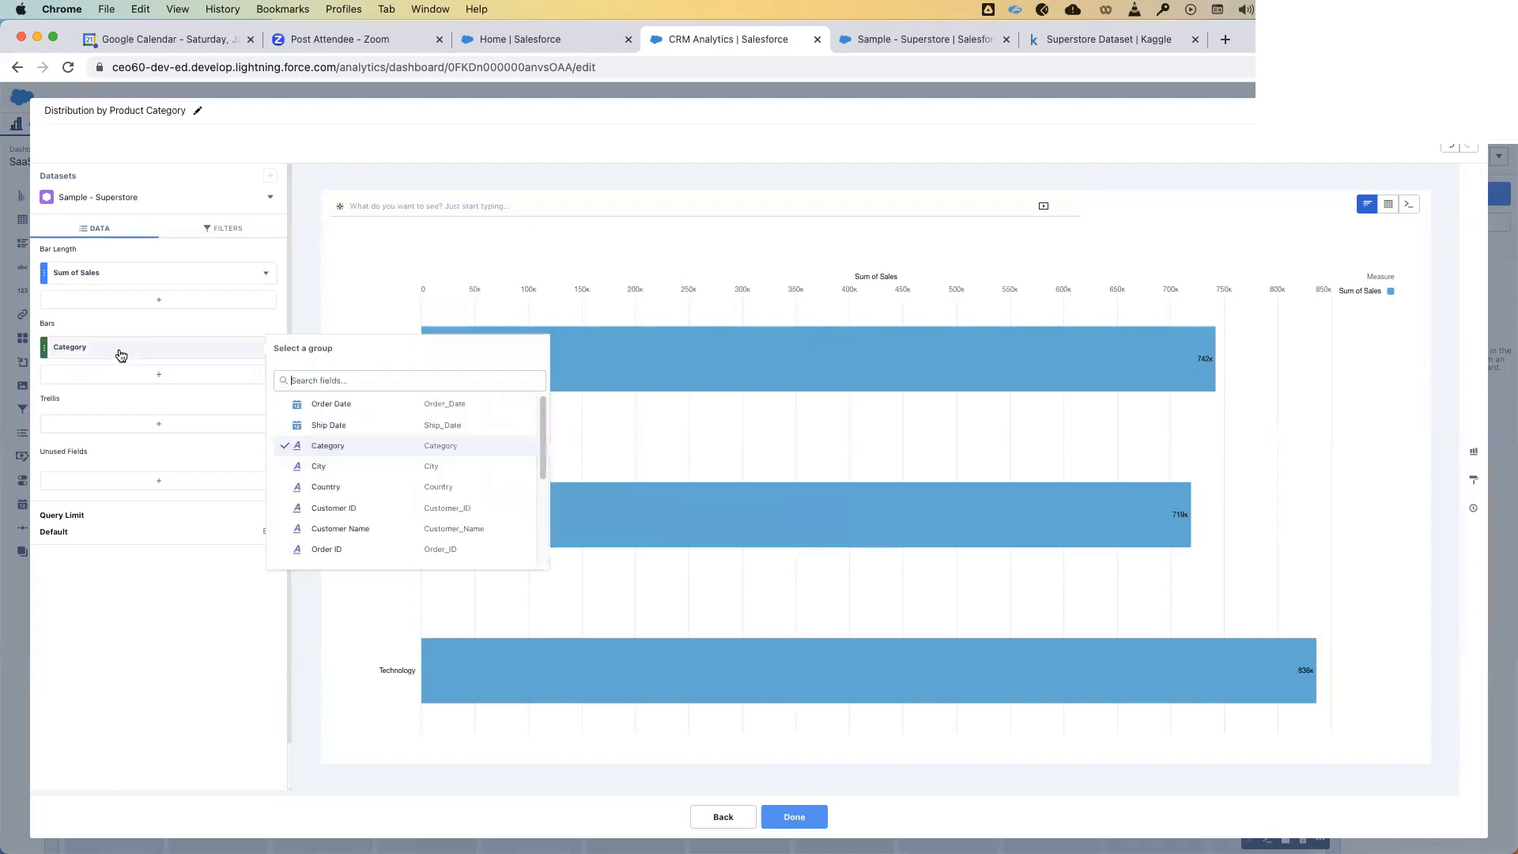
pyautogui.click(131, 708)
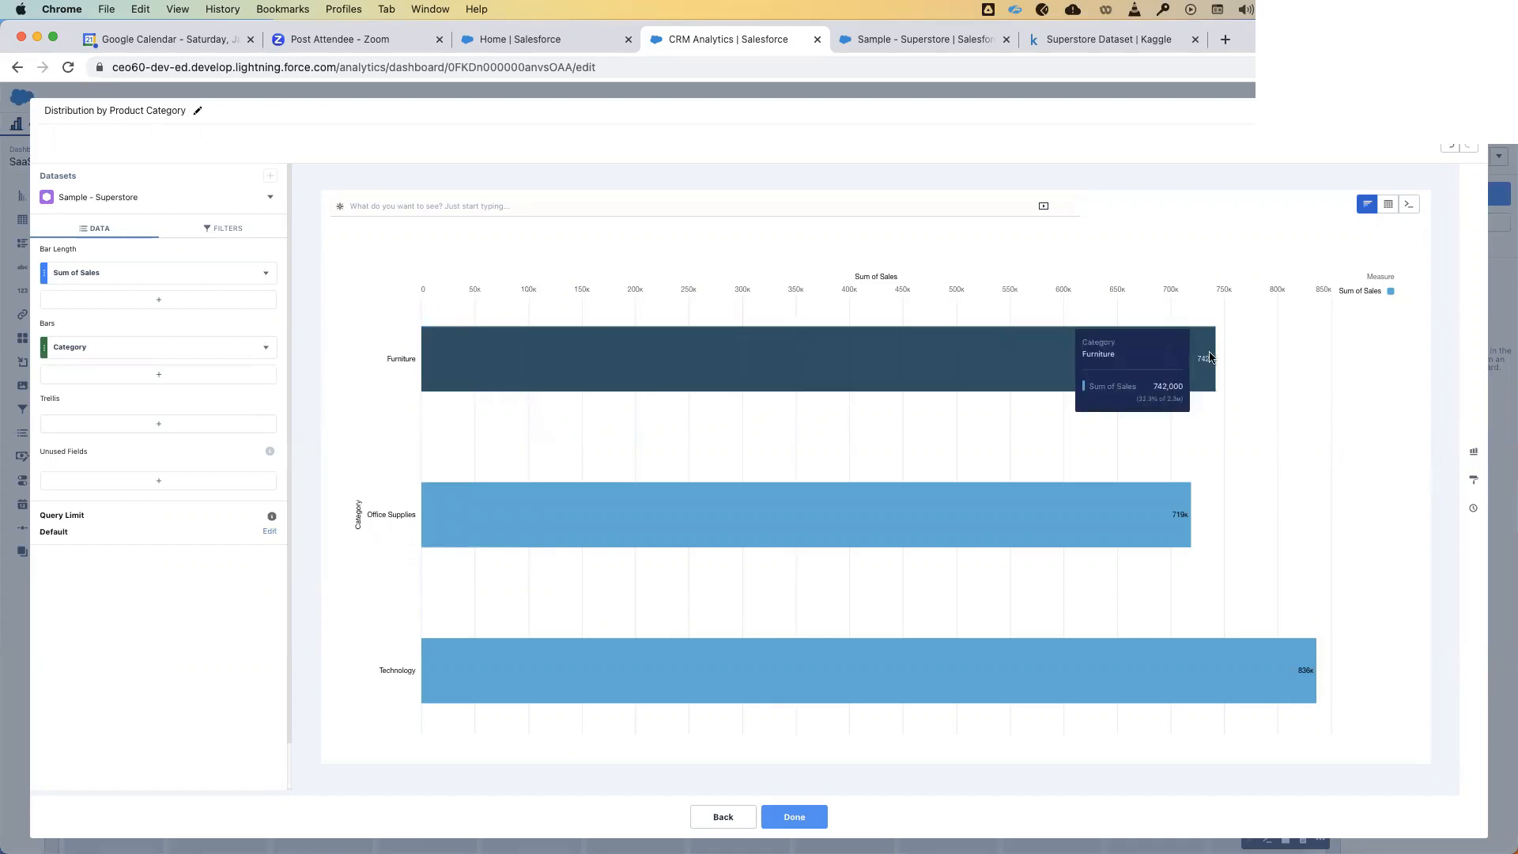
# - Show the available chart types for the query and increase the browser page zoom by three levels
pyautogui.click(1475, 457)
pyautogui.click(1505, 67)
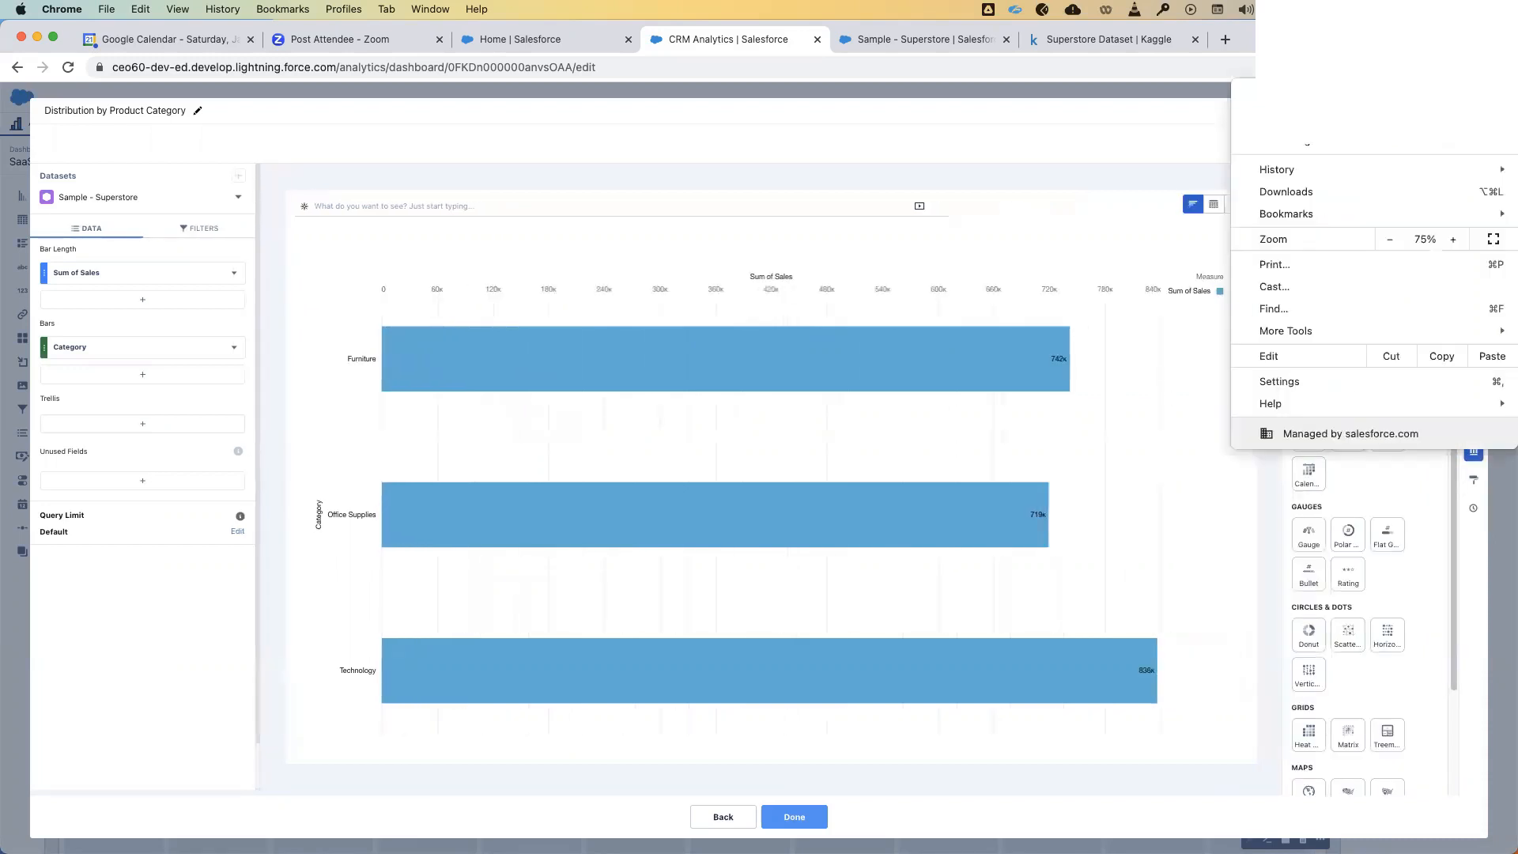
pyautogui.click(1455, 240)
pyautogui.click(1455, 240)
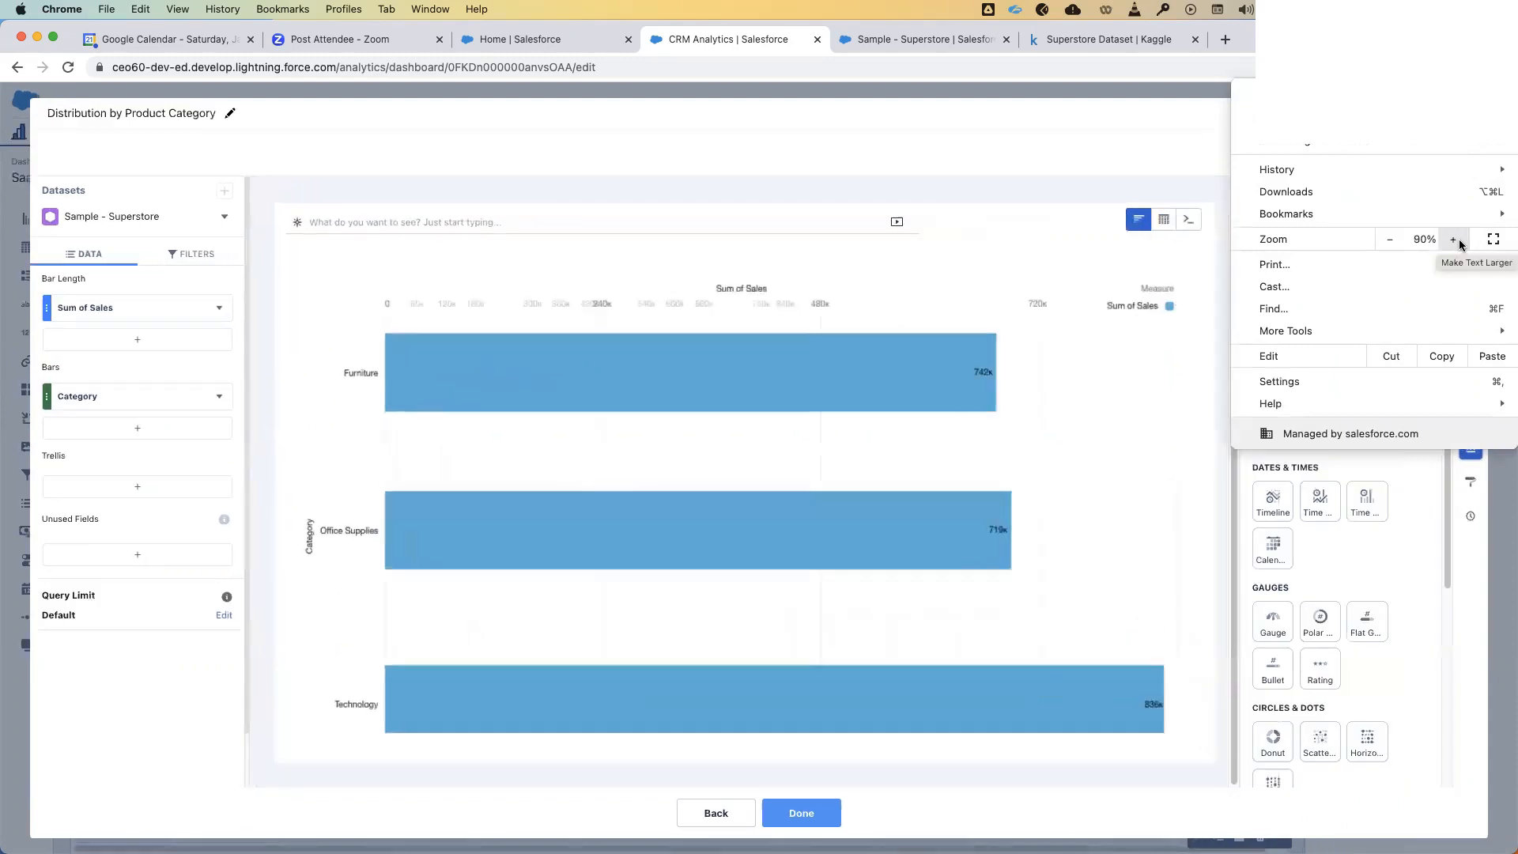
pyautogui.click(1455, 240)
pyautogui.click(1173, 144)
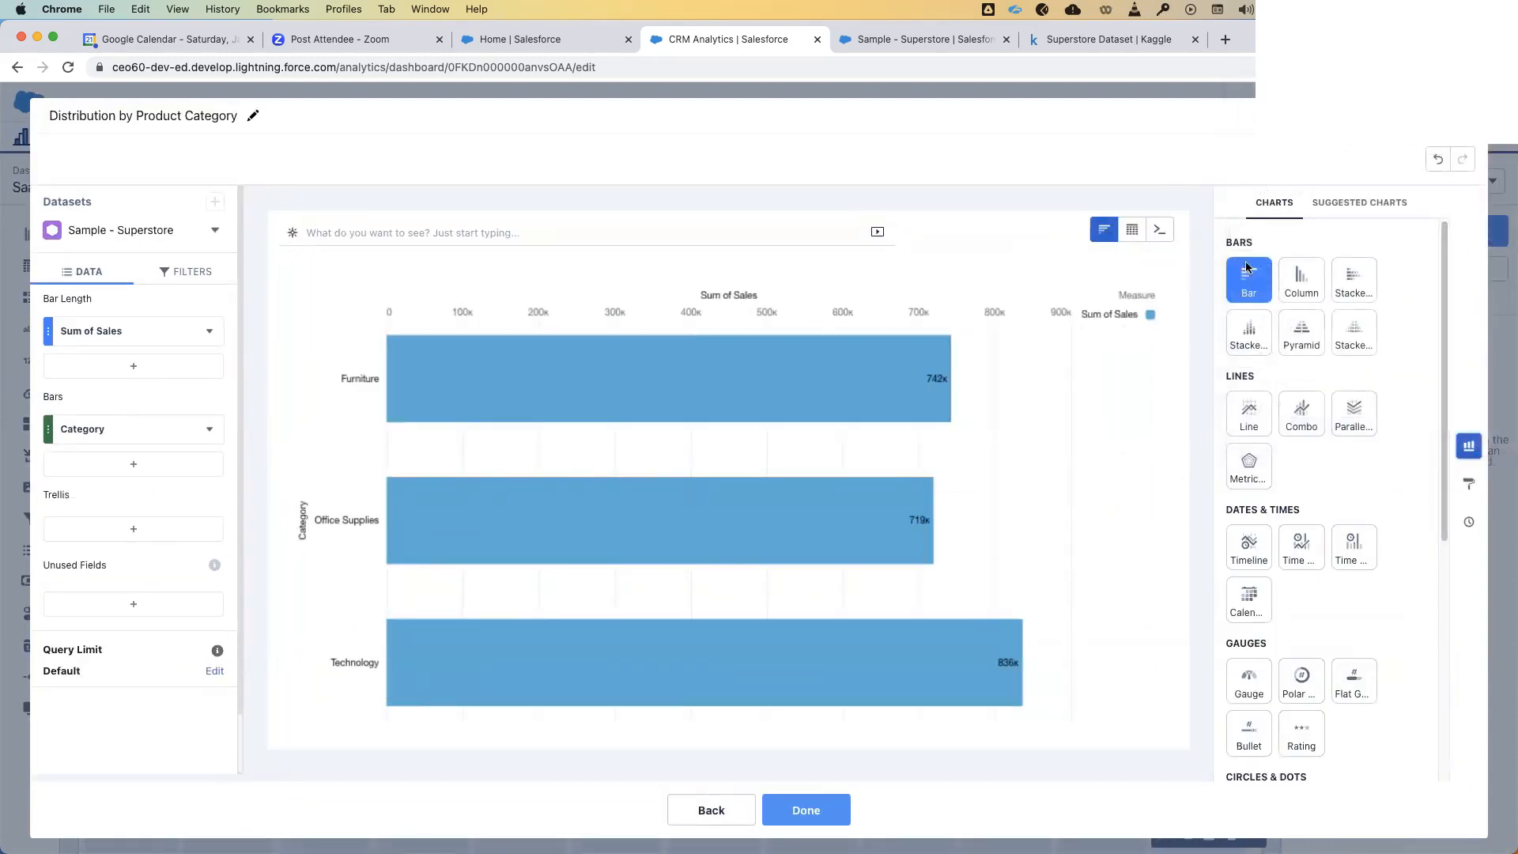
# - Change the chart type to Donut and finish the query so the chart goes into the dashboard widget
pyautogui.scroll(-5, 1393, 429)
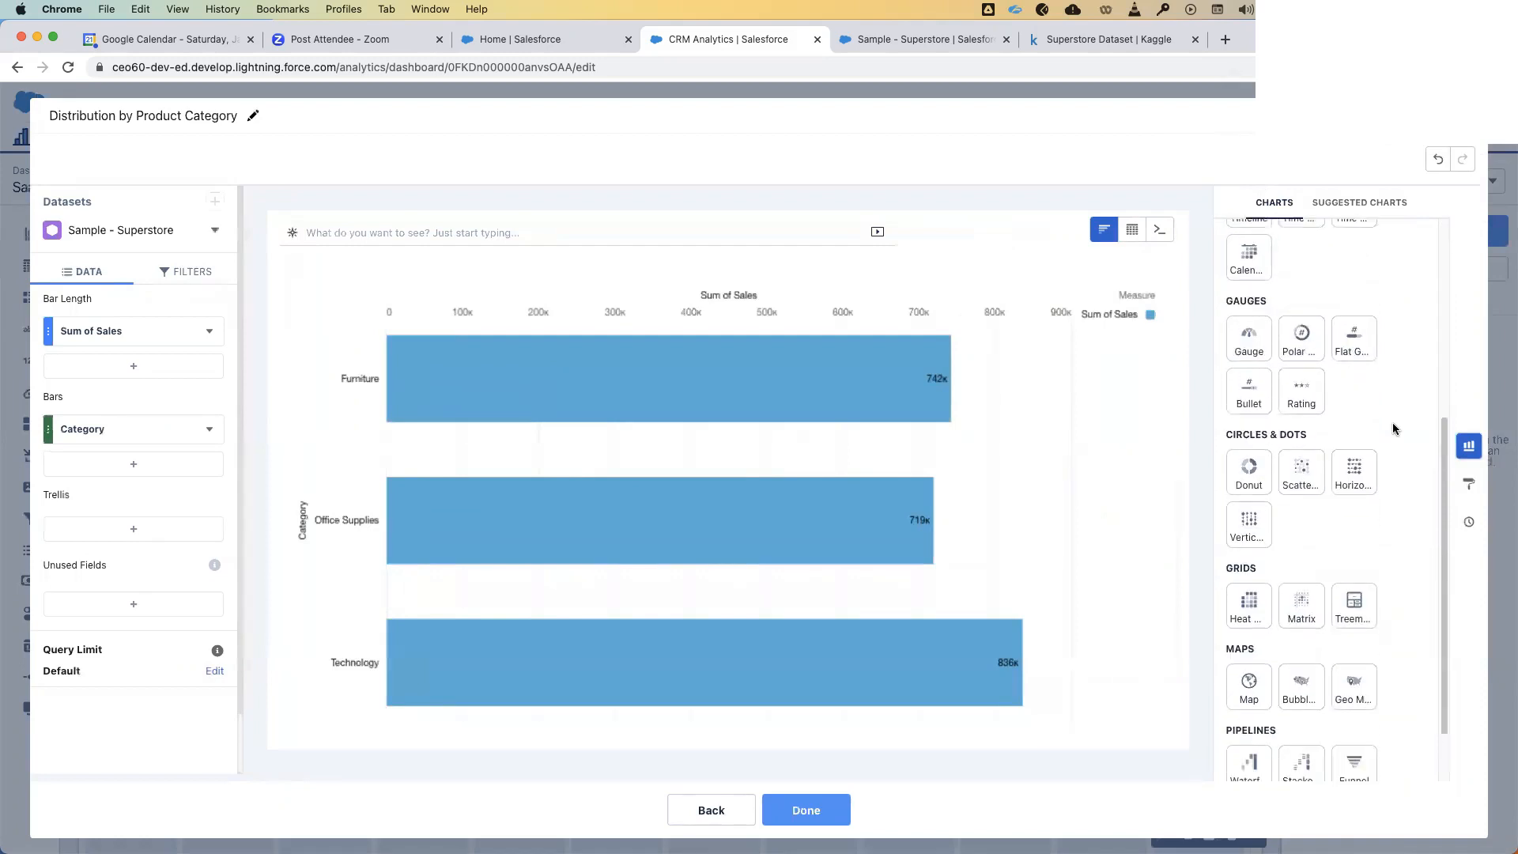
pyautogui.scroll(5, 1376, 427)
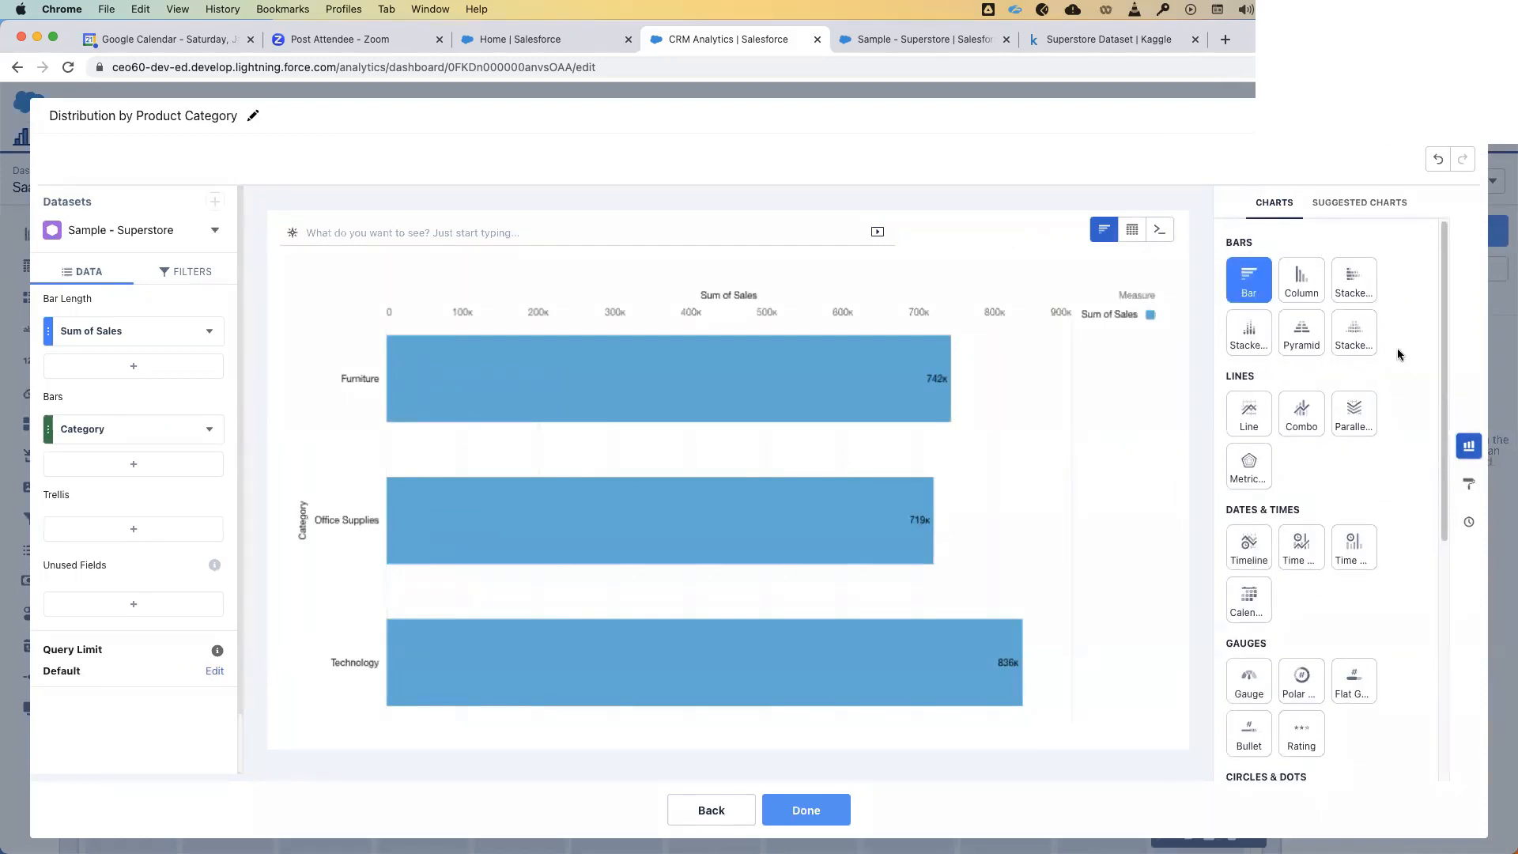
pyautogui.scroll(-3, 1384, 453)
pyautogui.scroll(-2, 1384, 452)
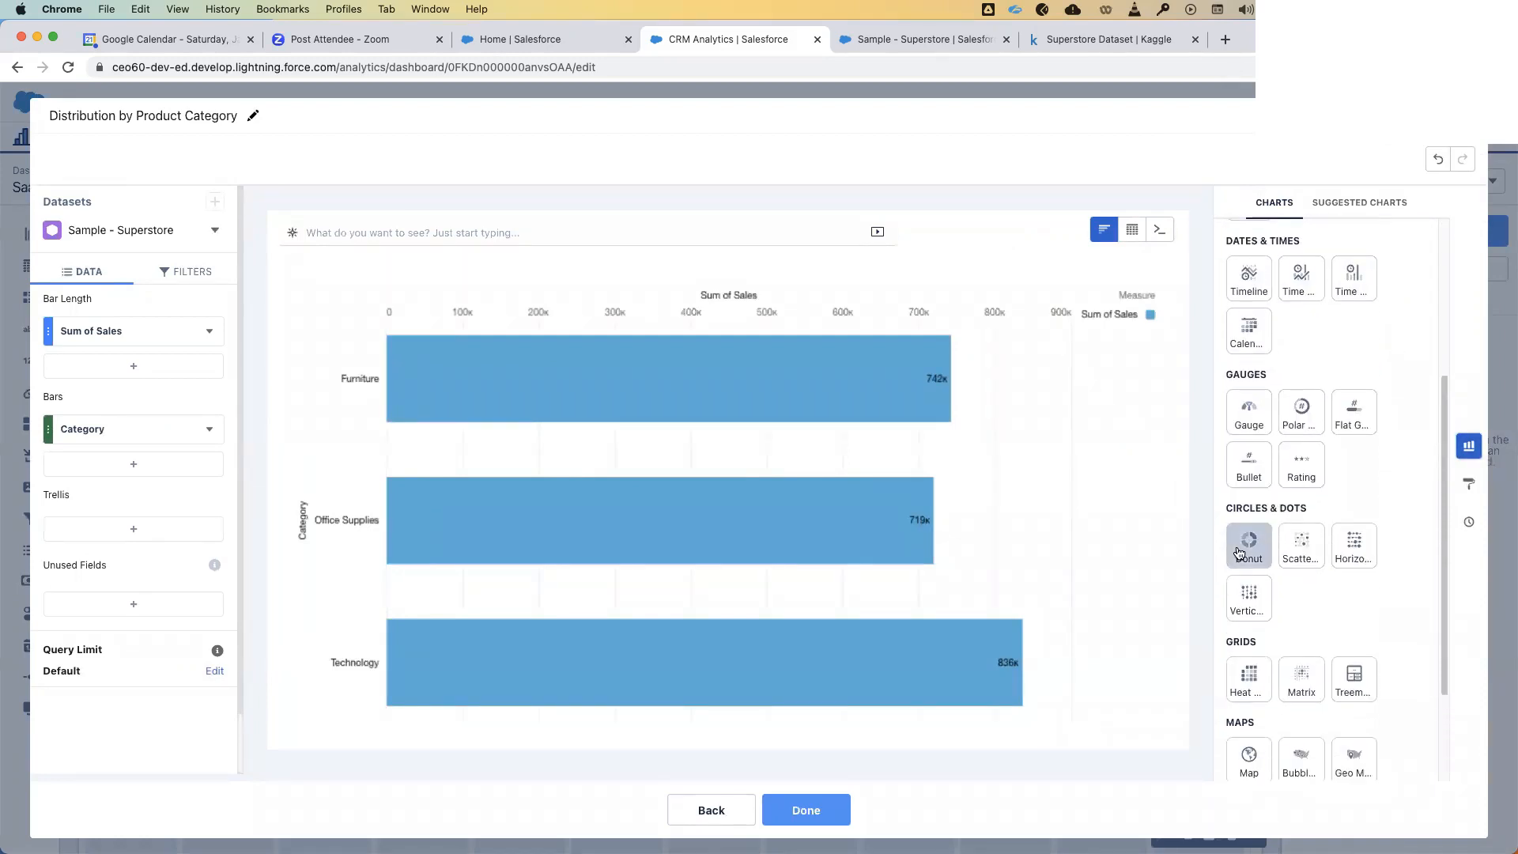
pyautogui.click(1243, 551)
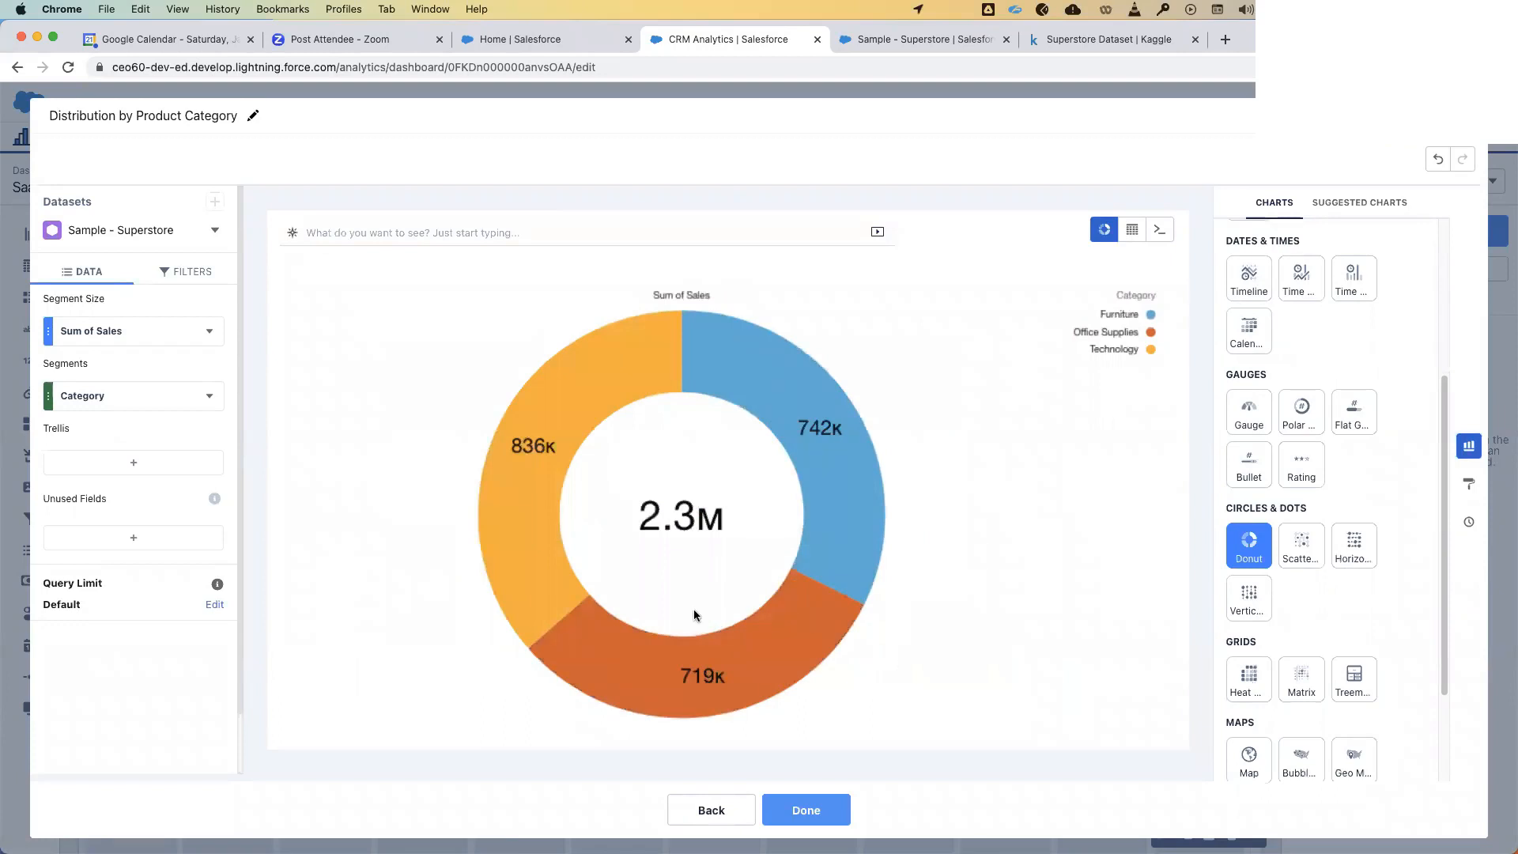
pyautogui.click(836, 817)
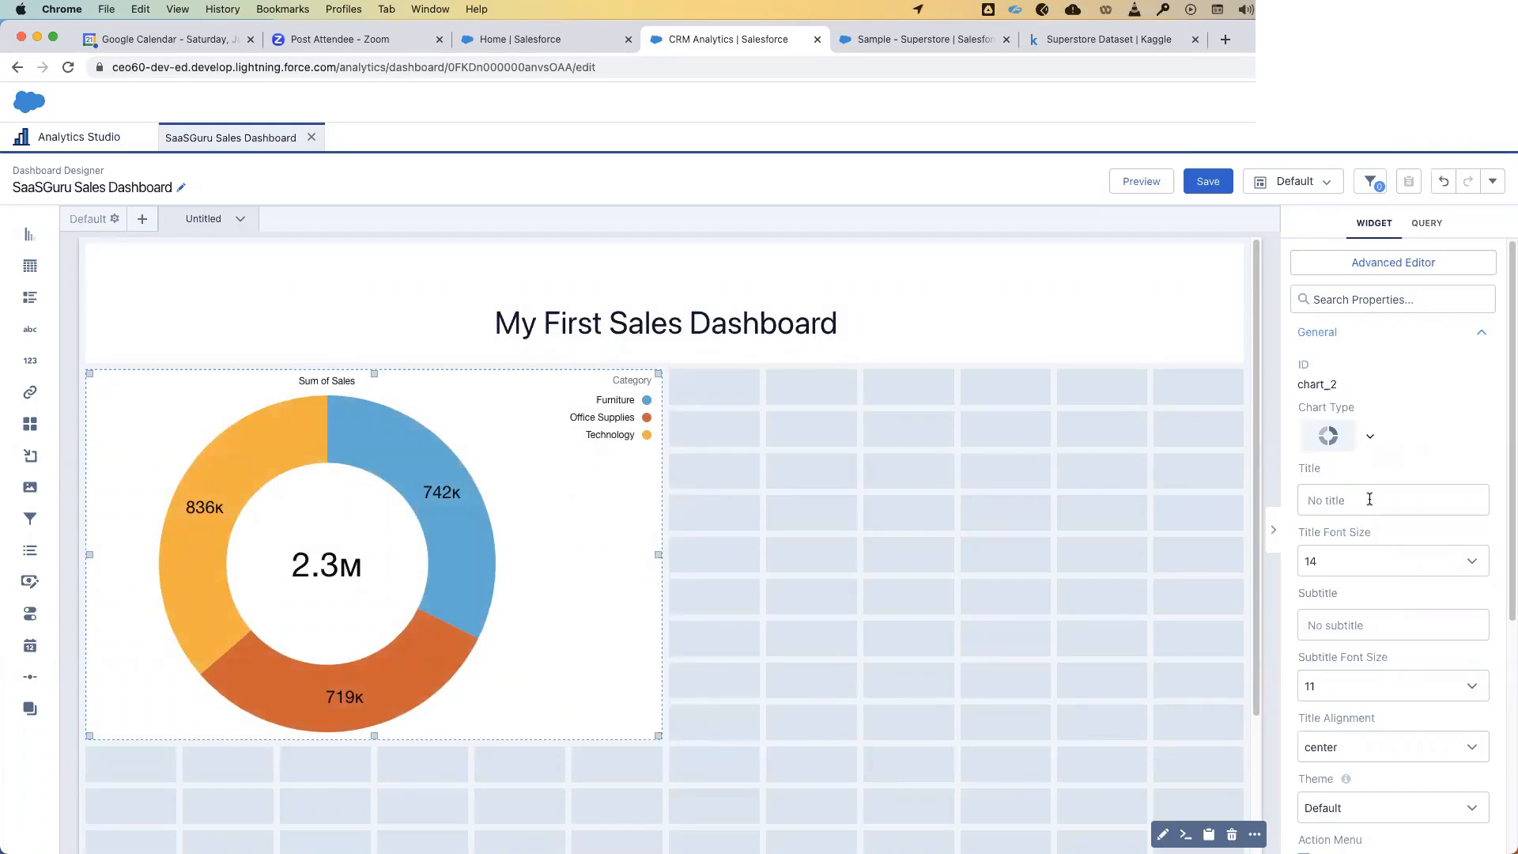
# - Title the donut chart "Sales by Product Category" and set its title font size to 20
pyautogui.write('Pro')
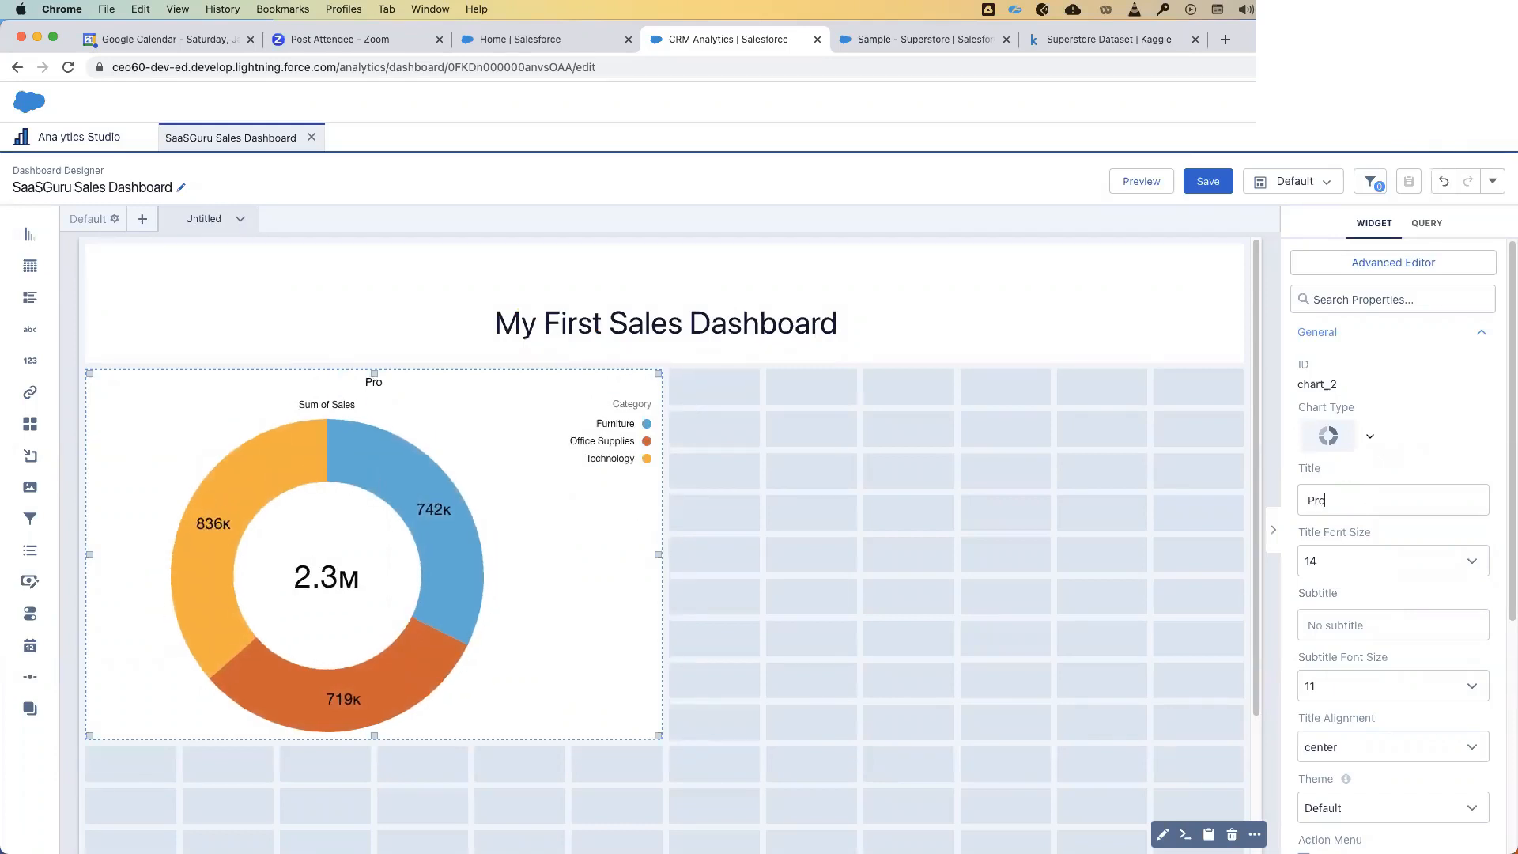
pyautogui.write('duct Dis')
pyautogui.press('BackSpace')
pyautogui.press('BackSpace')
pyautogui.press('BackSpace')
pyautogui.press('BackSpace')
pyautogui.press('BackSpace')
pyautogui.press('BackSpace')
pyautogui.press('BackSpace')
pyautogui.press('BackSpace')
pyautogui.press('BackSpace')
pyautogui.press('BackSpace')
pyautogui.write('es by Product Category')
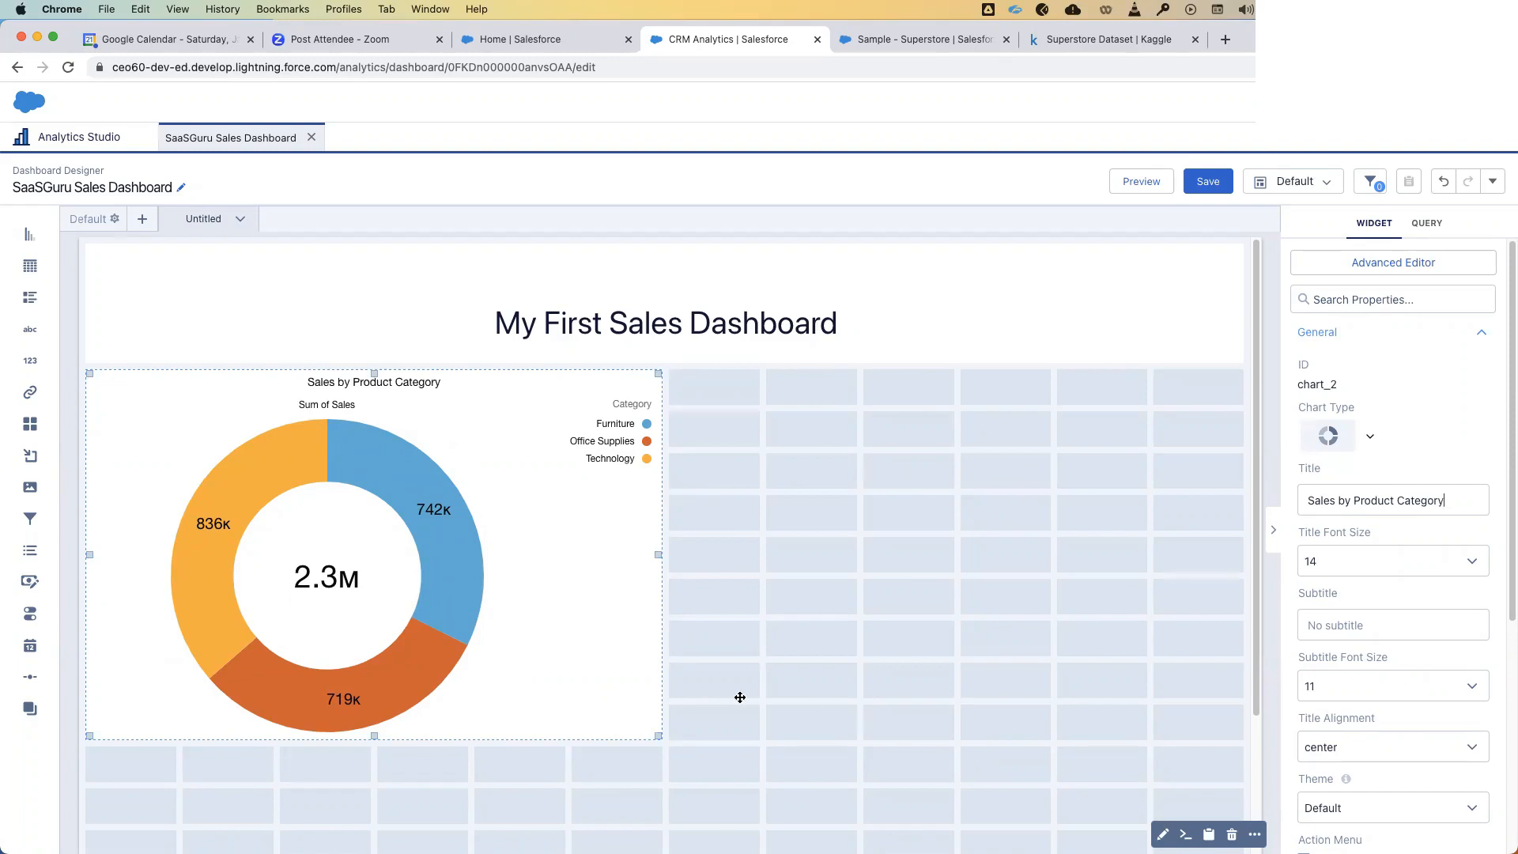
pyautogui.click(628, 645)
pyautogui.click(1395, 558)
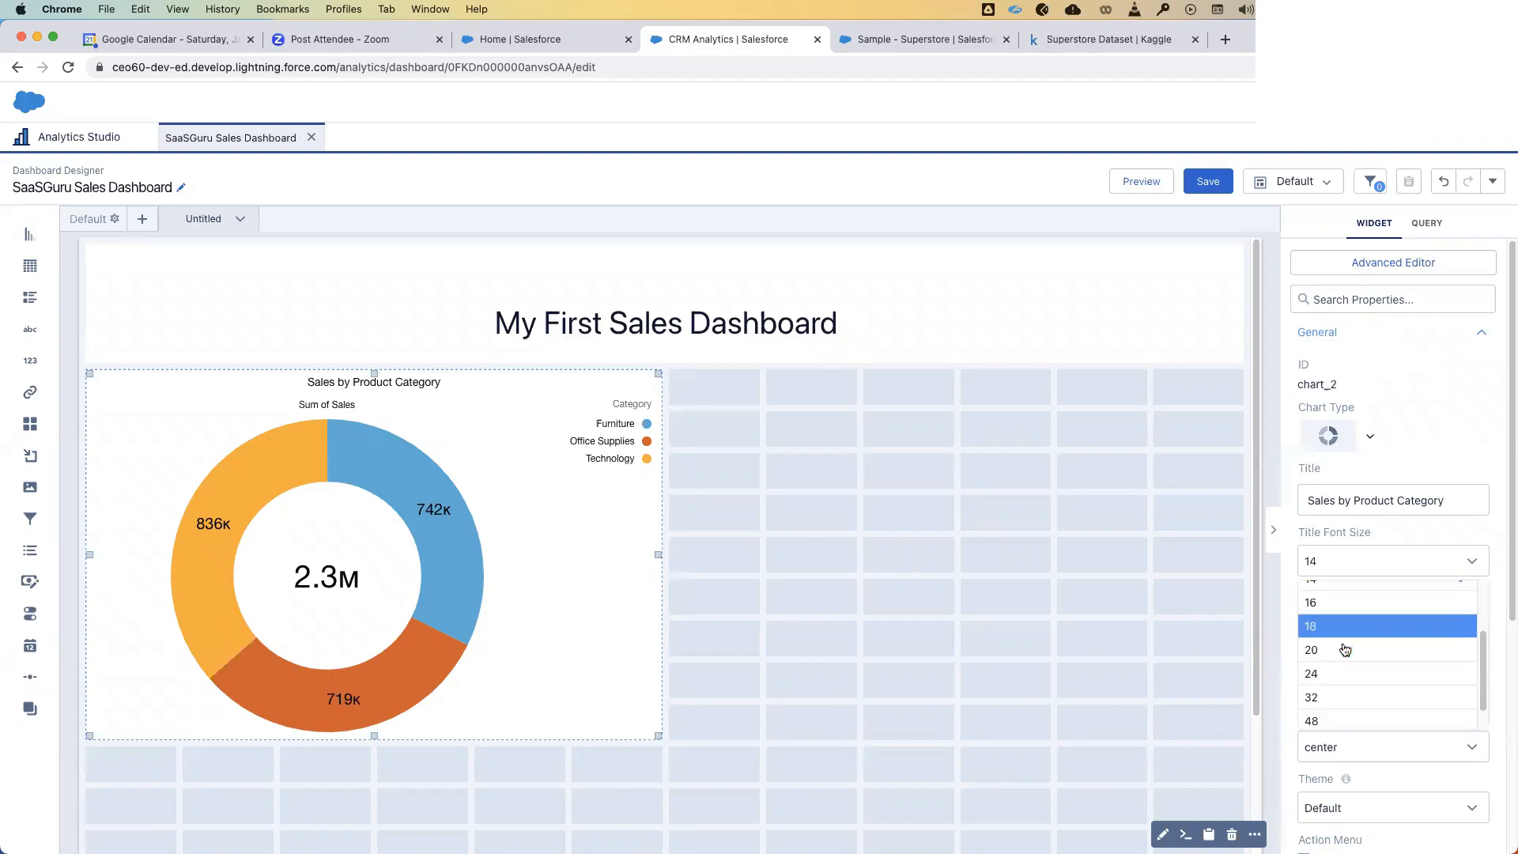
pyautogui.click(1344, 649)
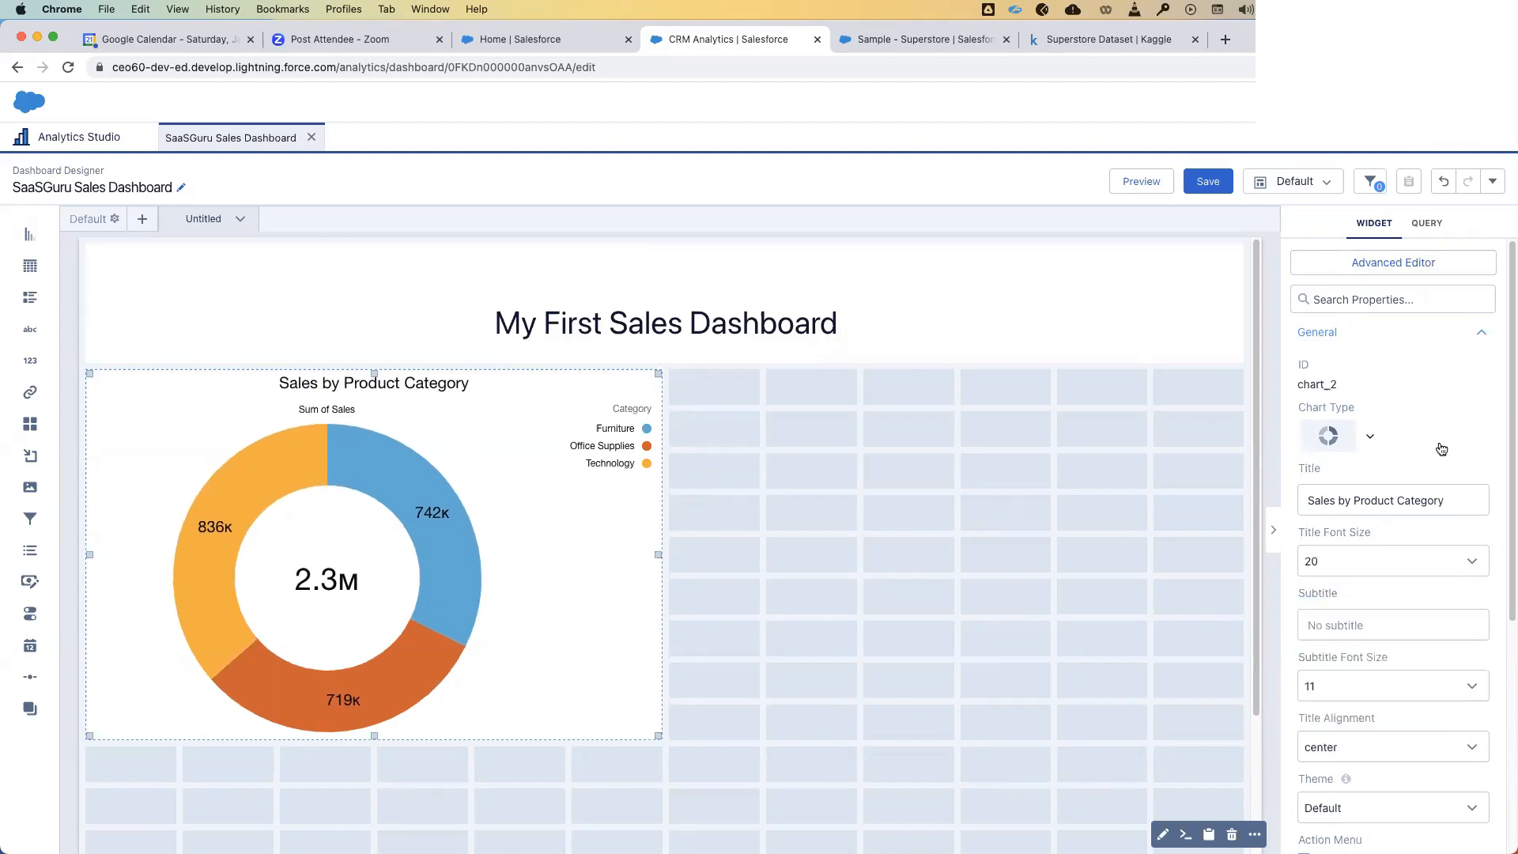
# - Show the donut chart's segment values as Percentage, leaving the centre value on Total
pyautogui.scroll(-5, 1442, 448)
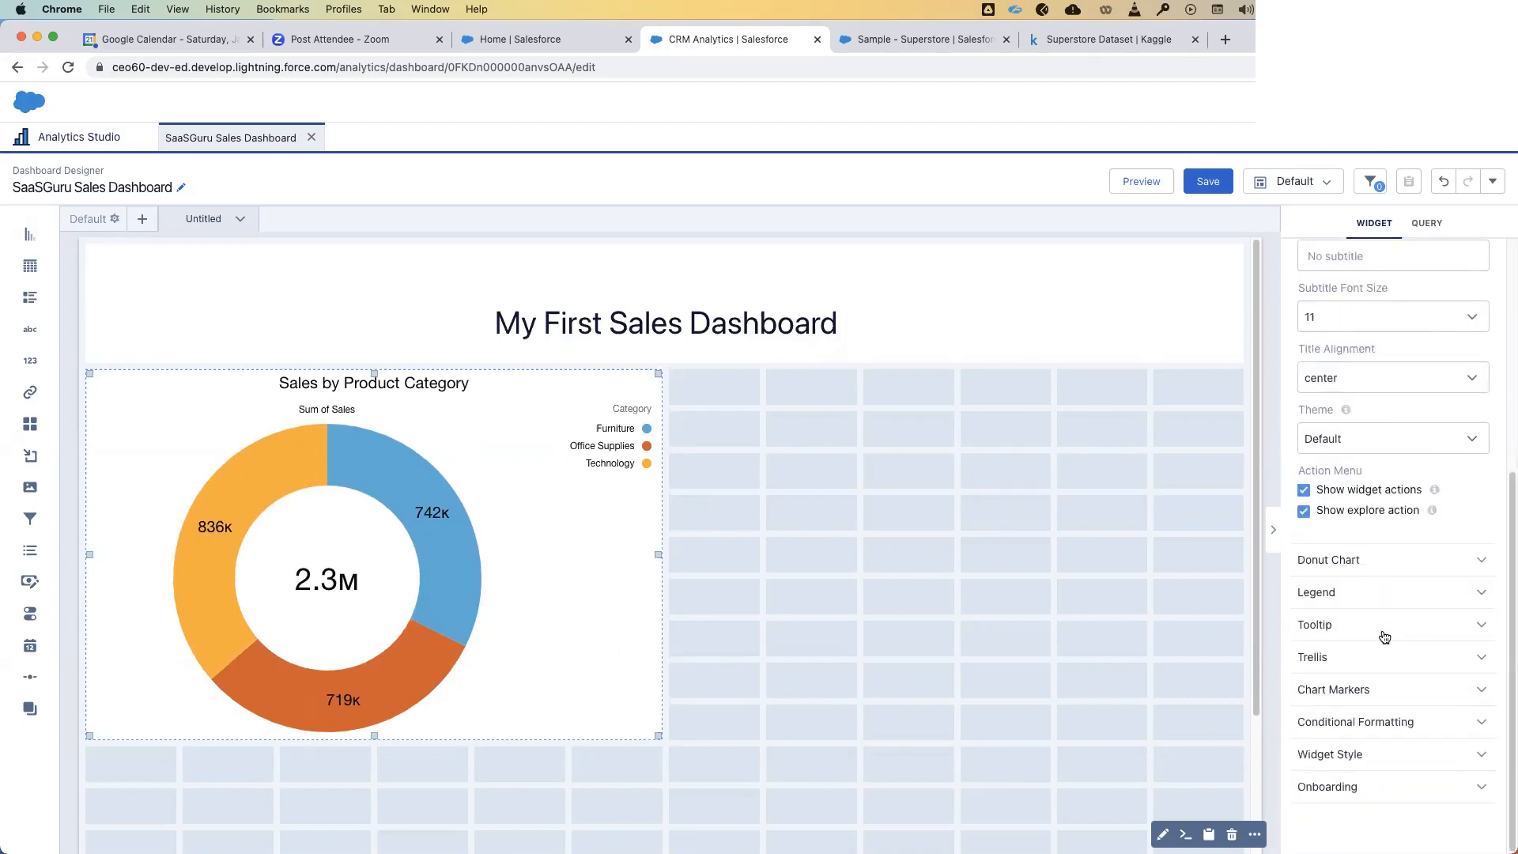
pyautogui.click(1385, 637)
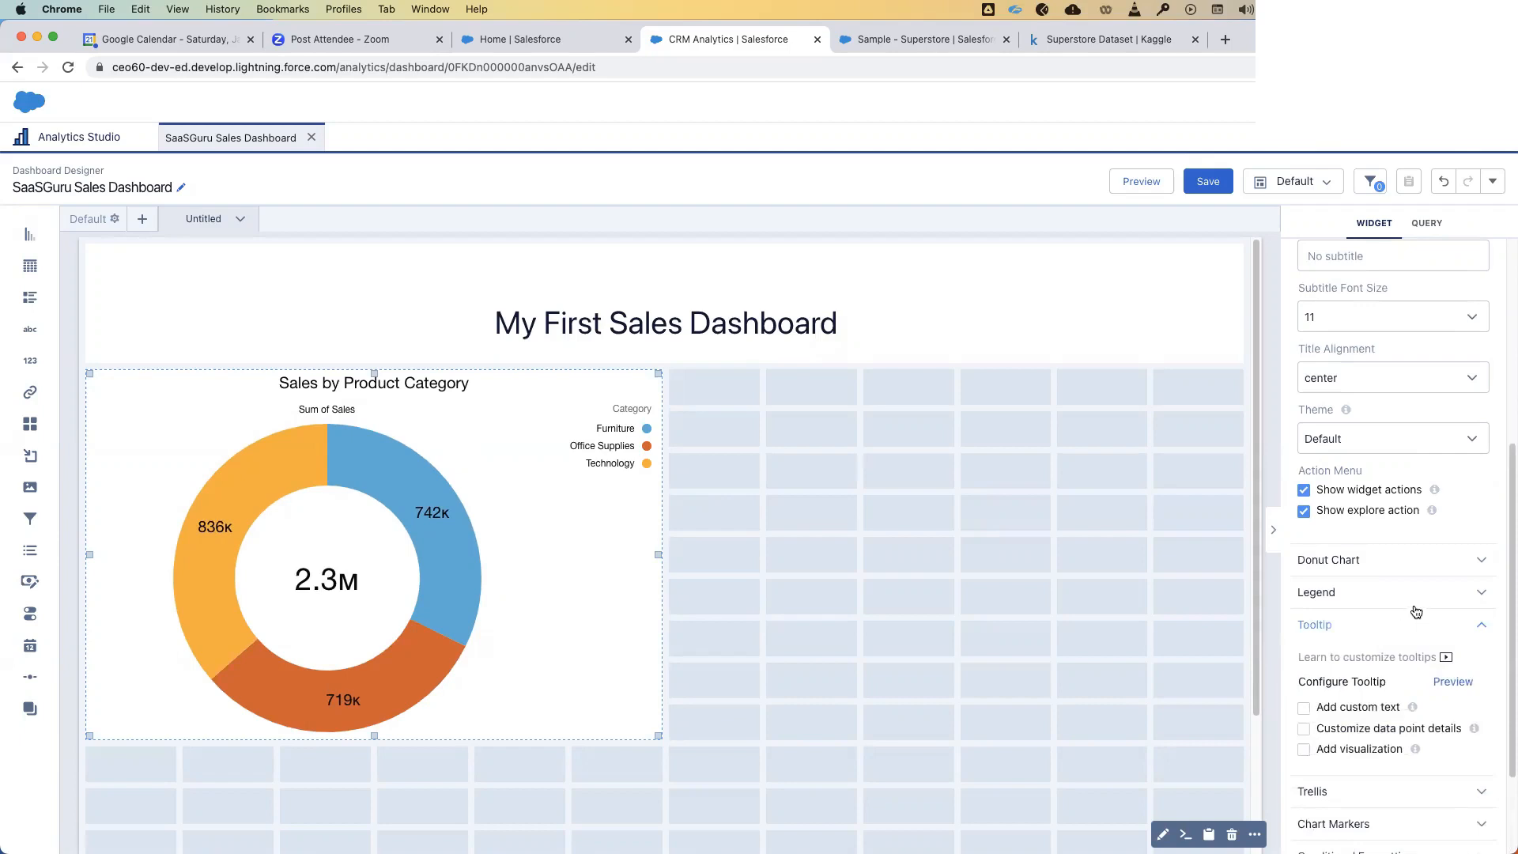
pyautogui.click(1416, 625)
pyautogui.click(1415, 562)
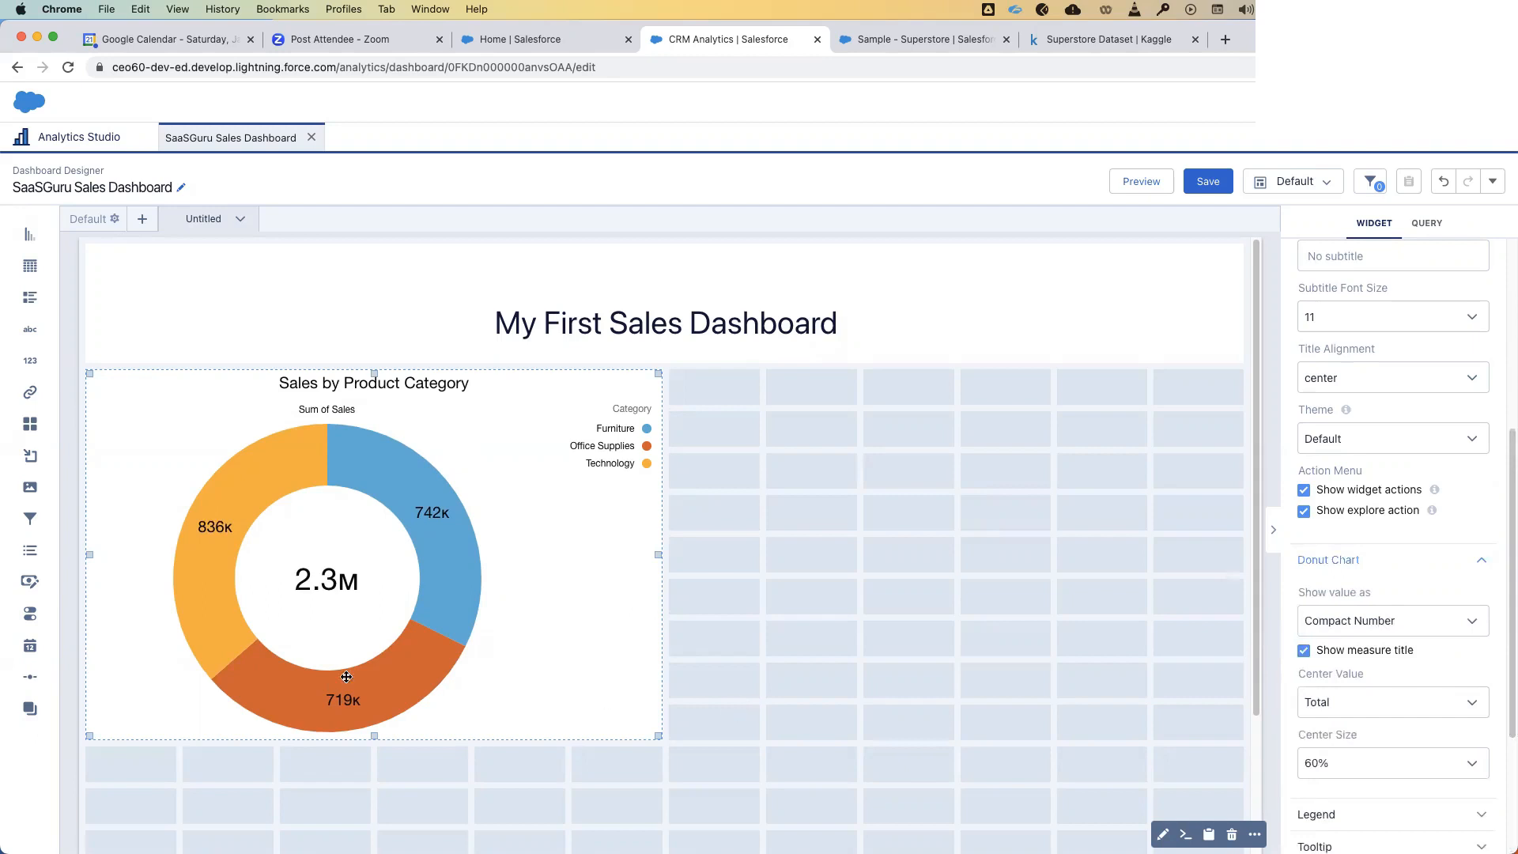
pyautogui.click(1388, 625)
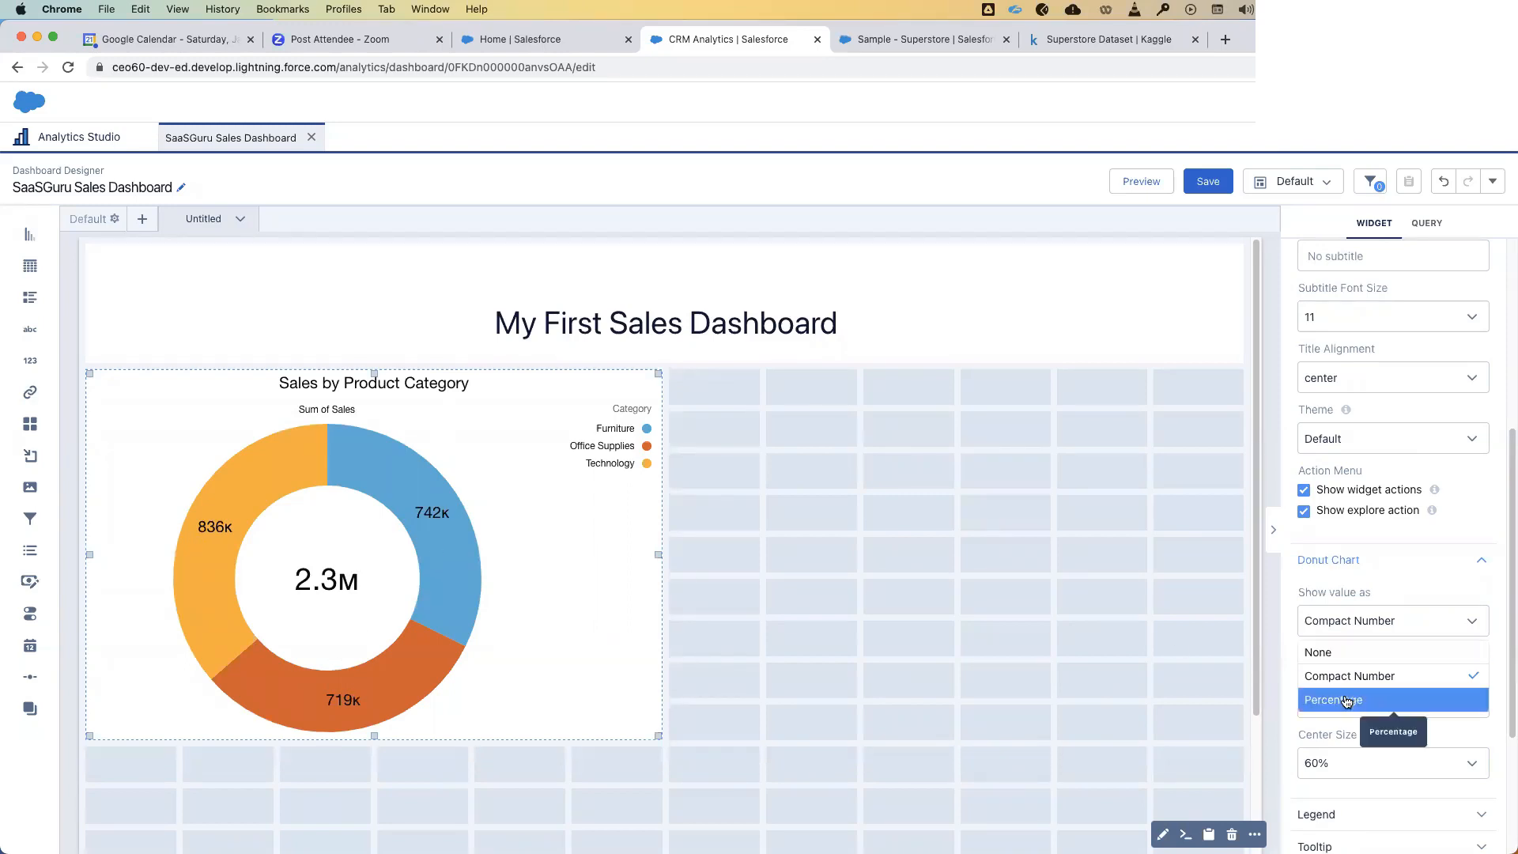
pyautogui.click(1347, 701)
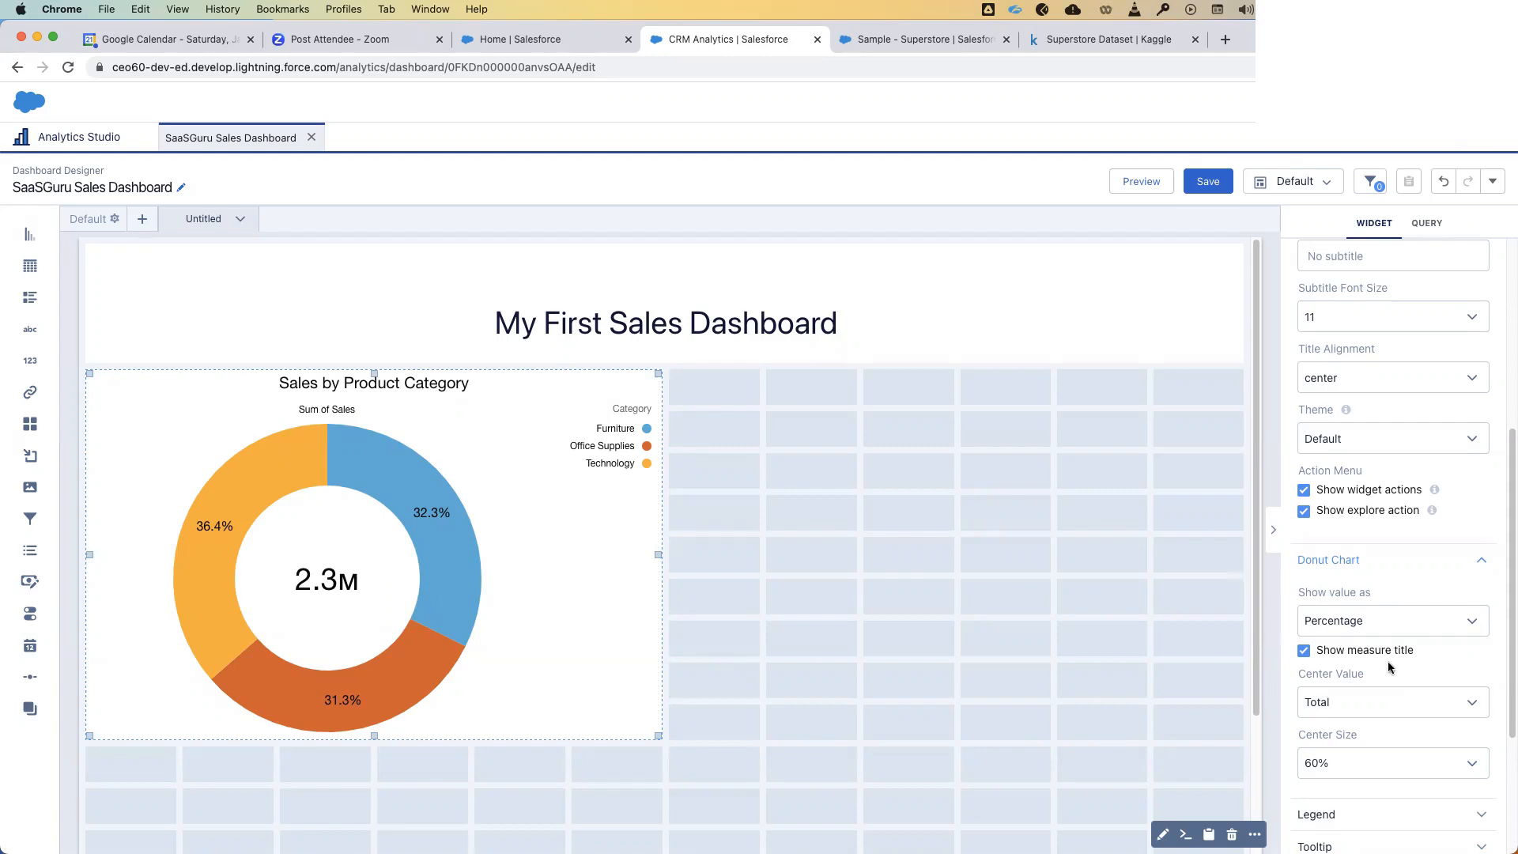
pyautogui.click(1378, 703)
pyautogui.click(1454, 657)
pyautogui.scroll(-1, 1454, 657)
pyautogui.click(1485, 510)
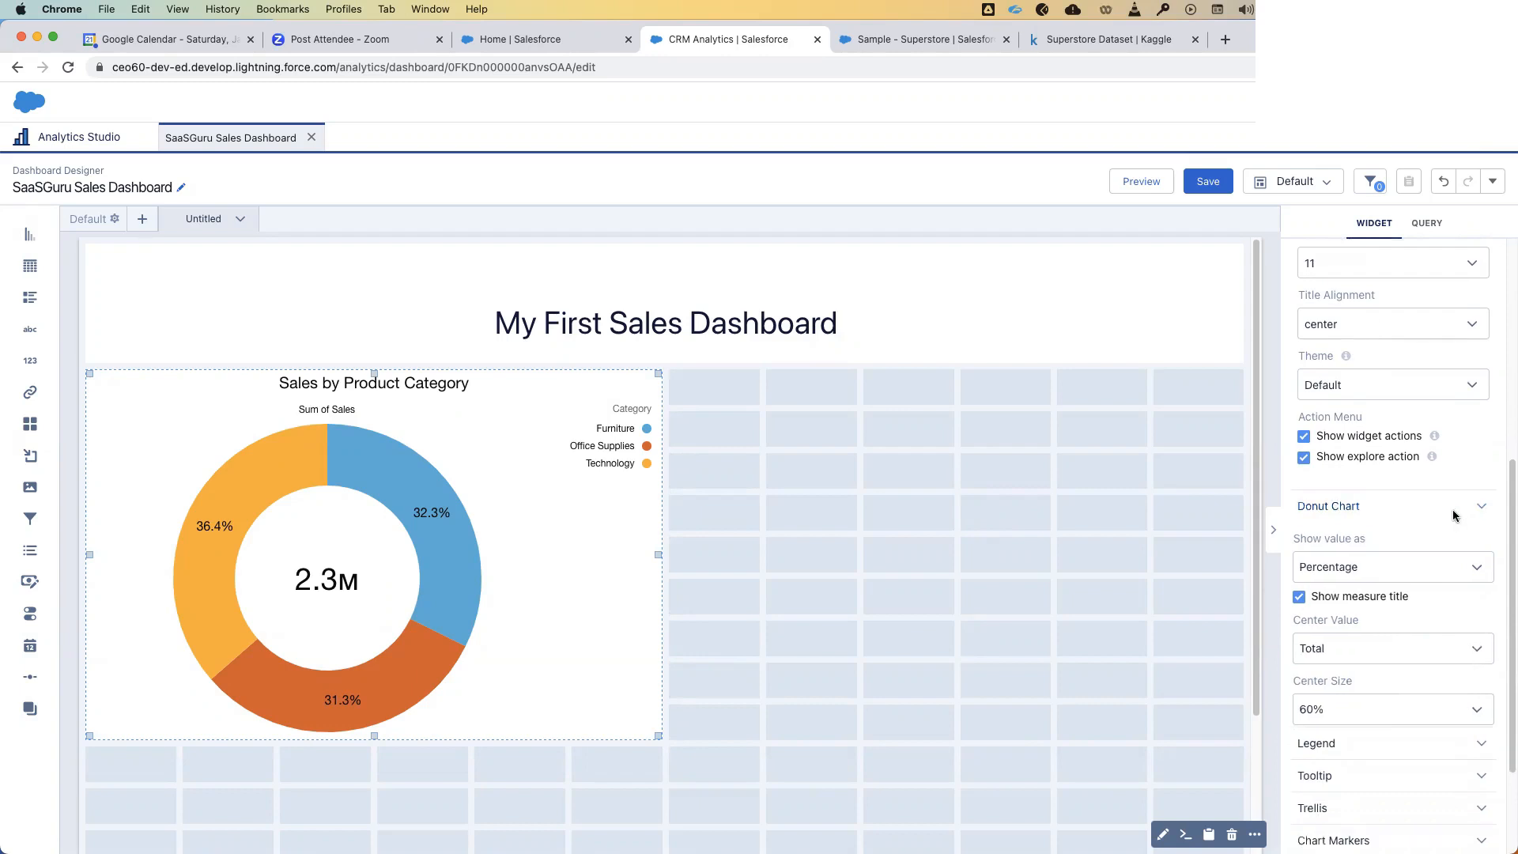
pyautogui.click(852, 647)
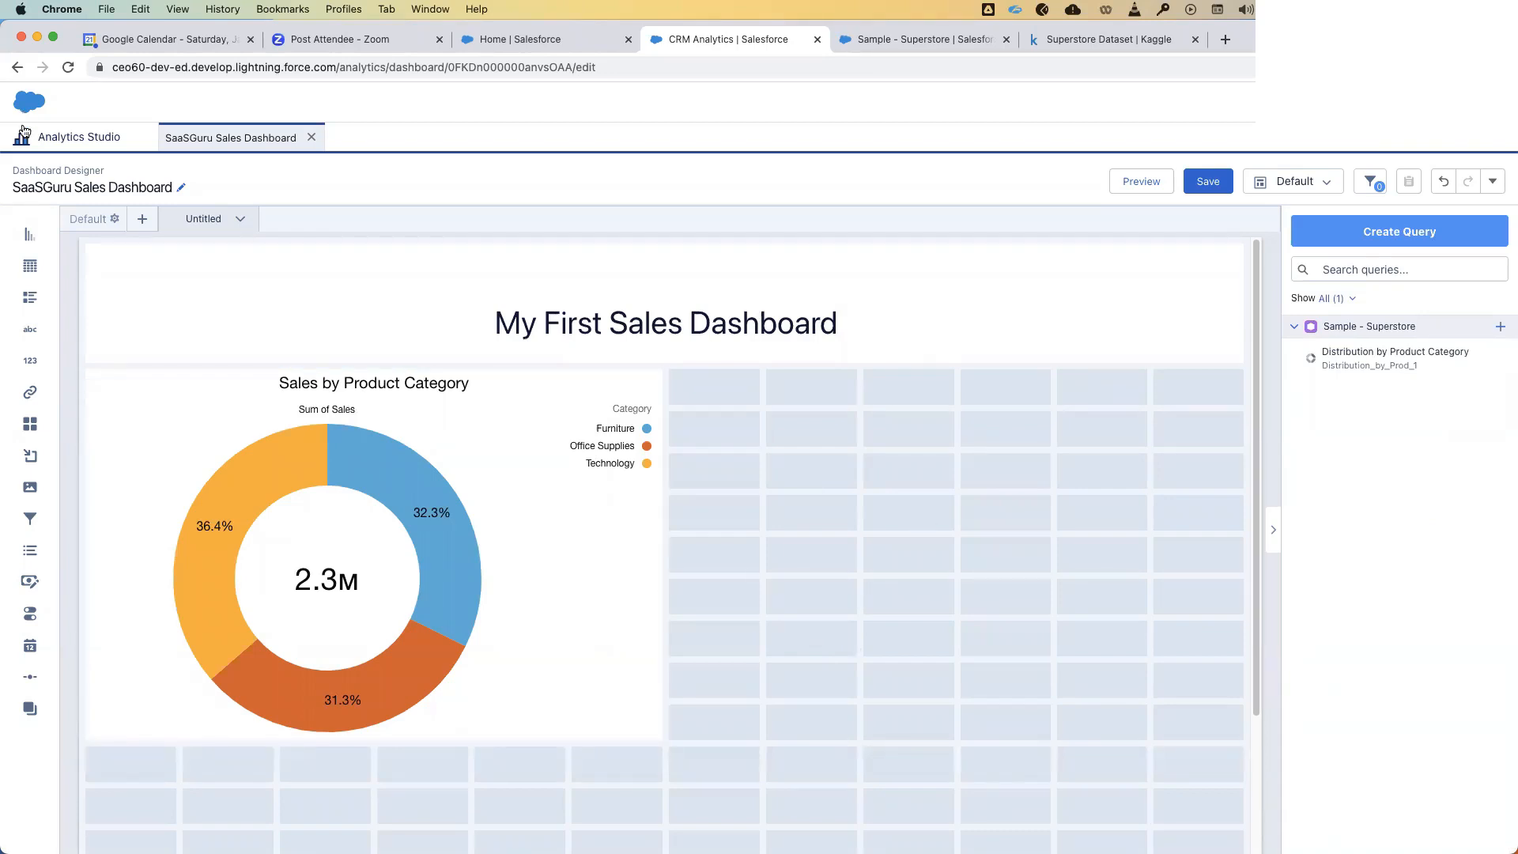
# - Add a chart widget in the free space beside the donut chart and enlarge it to match the donut chart's size
pyautogui.moveTo(33, 241); pyautogui.dragTo(38, 251)
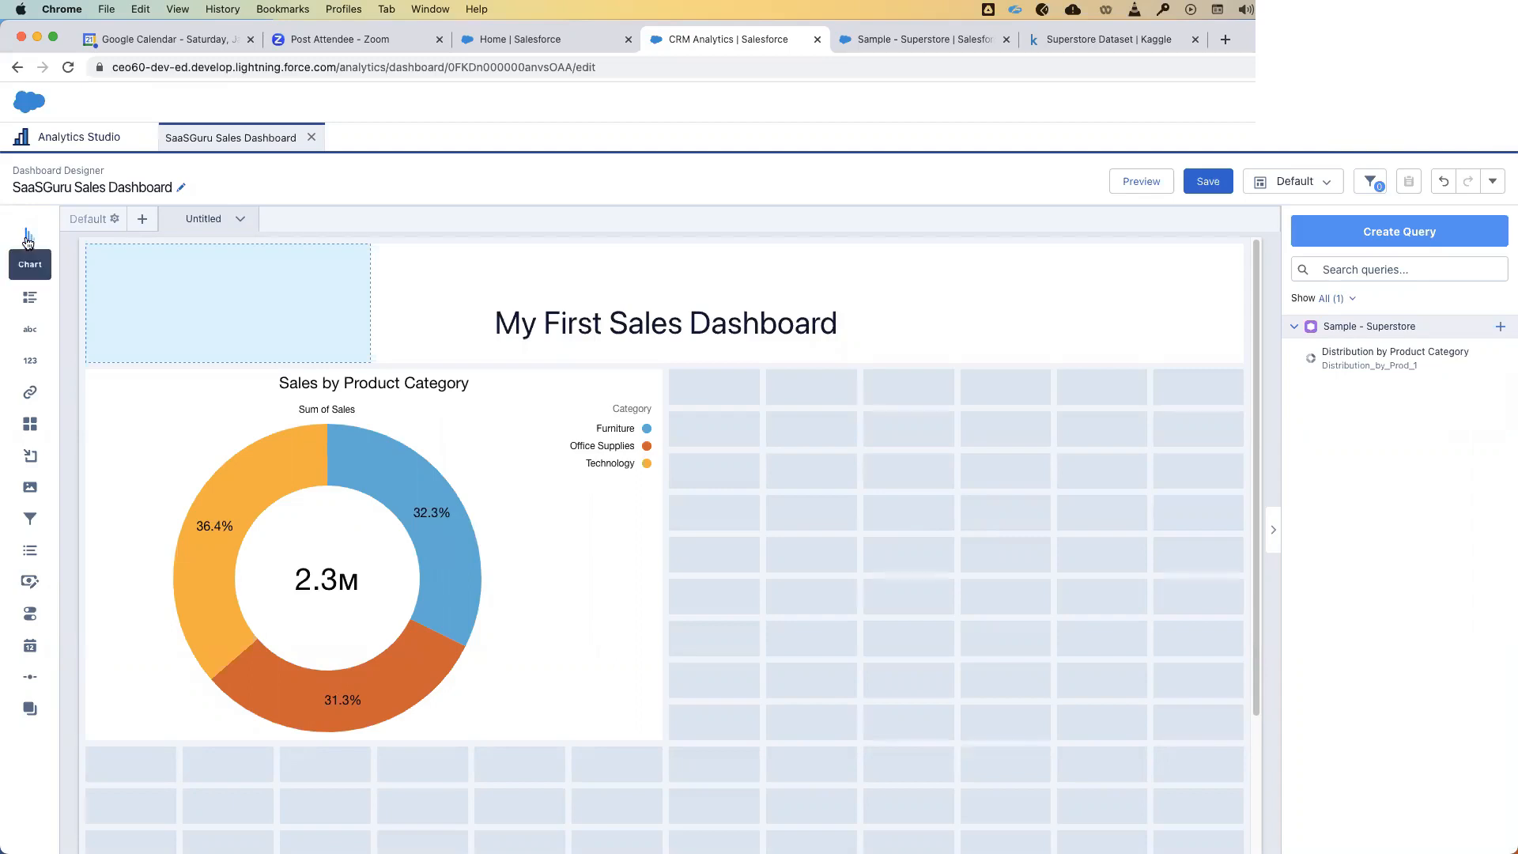
pyautogui.moveTo(432, 467); pyautogui.dragTo(703, 424)
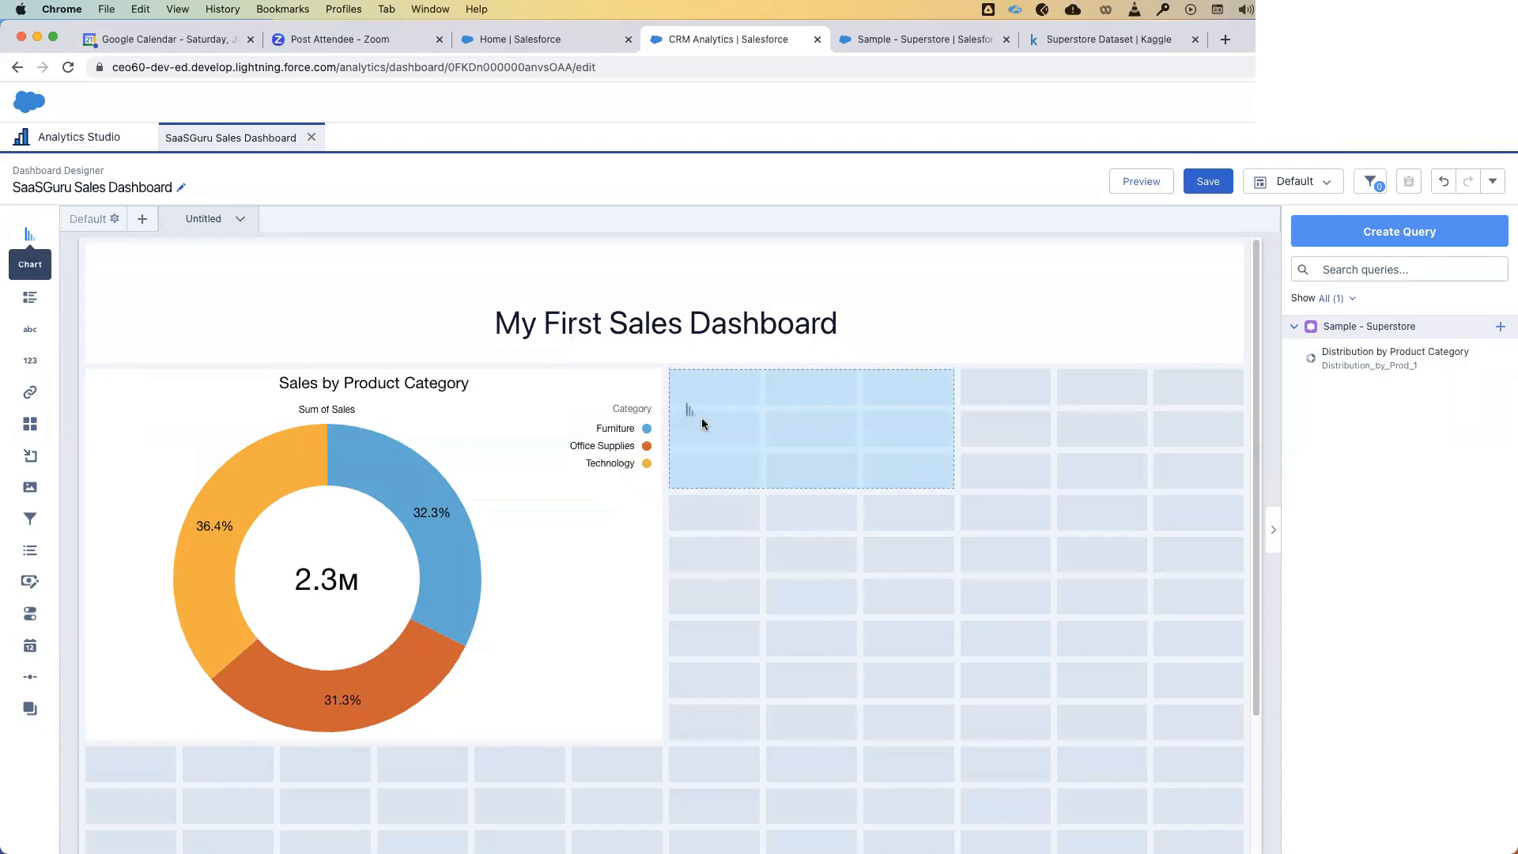
pyautogui.moveTo(702, 424); pyautogui.dragTo(702, 423)
pyautogui.moveTo(949, 489); pyautogui.dragTo(1223, 724)
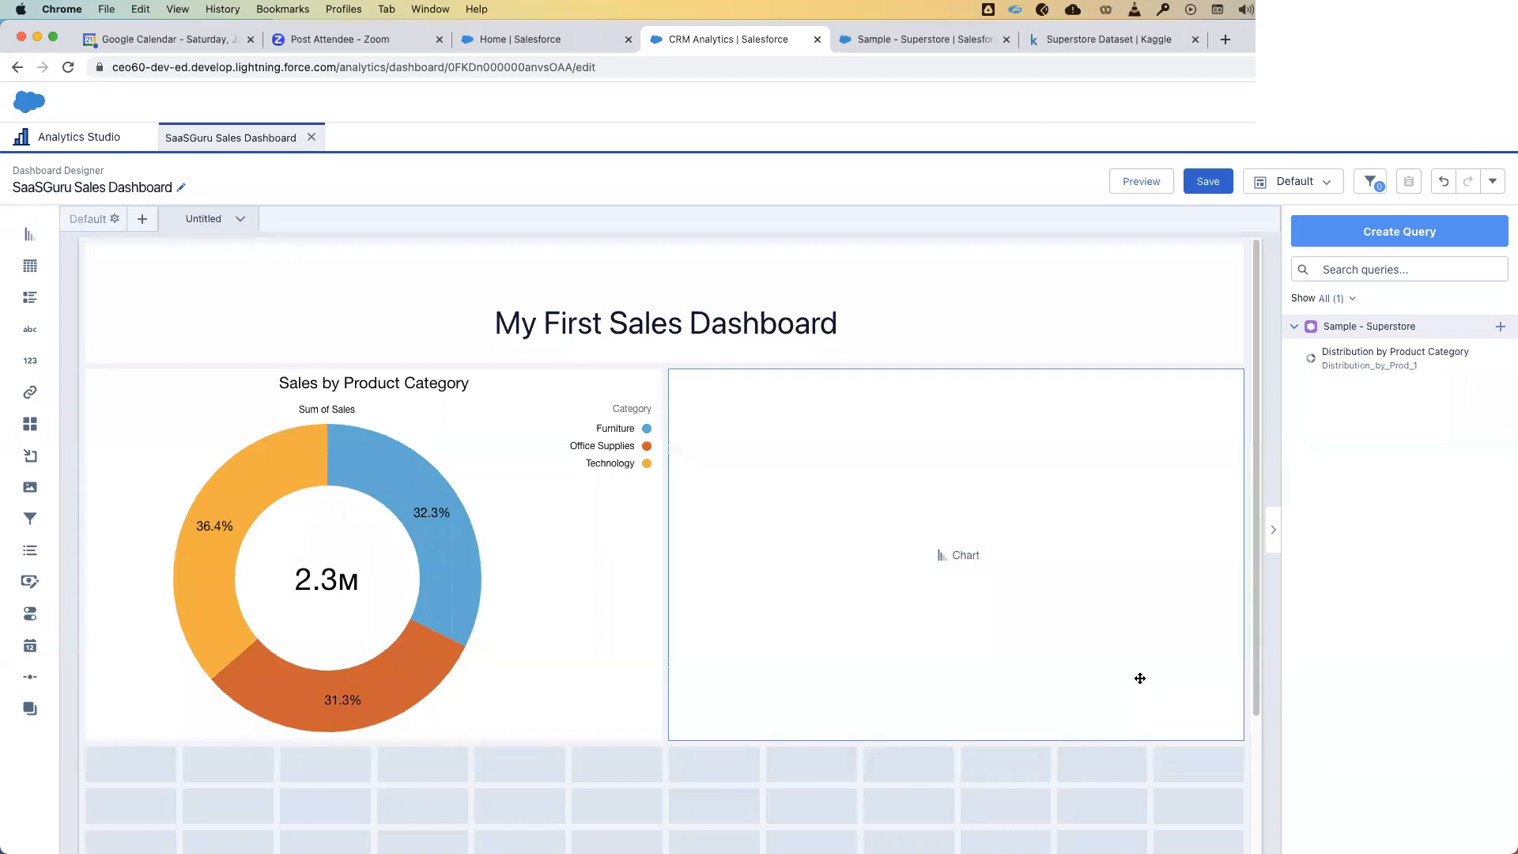
# - Create the new chart's query on Sample - Superstore with Sum of Sales as bar length and Sub-Category as bars
pyautogui.click(964, 558)
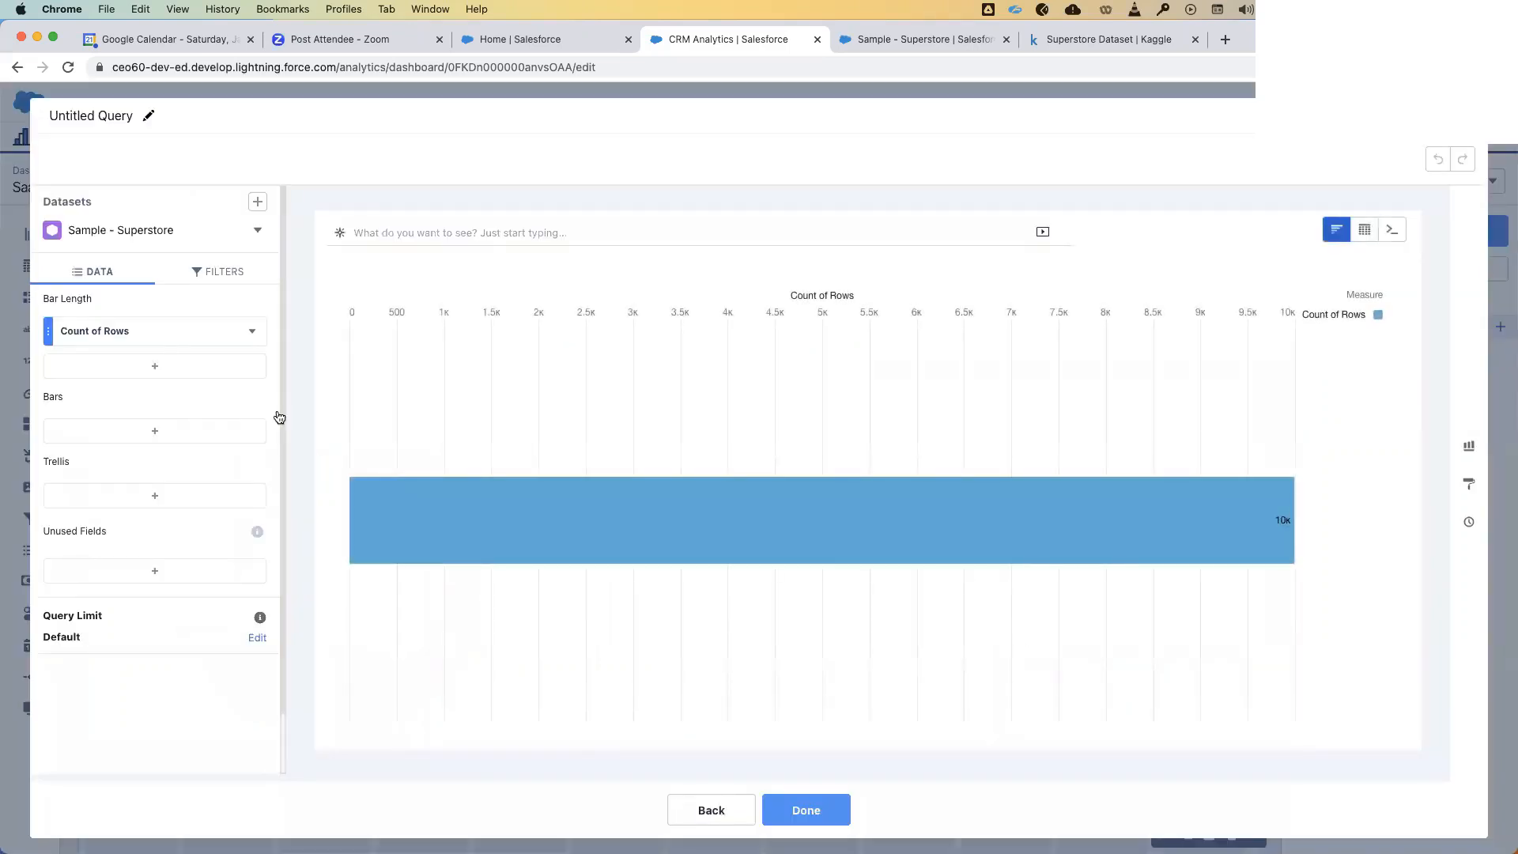
pyautogui.click(141, 340)
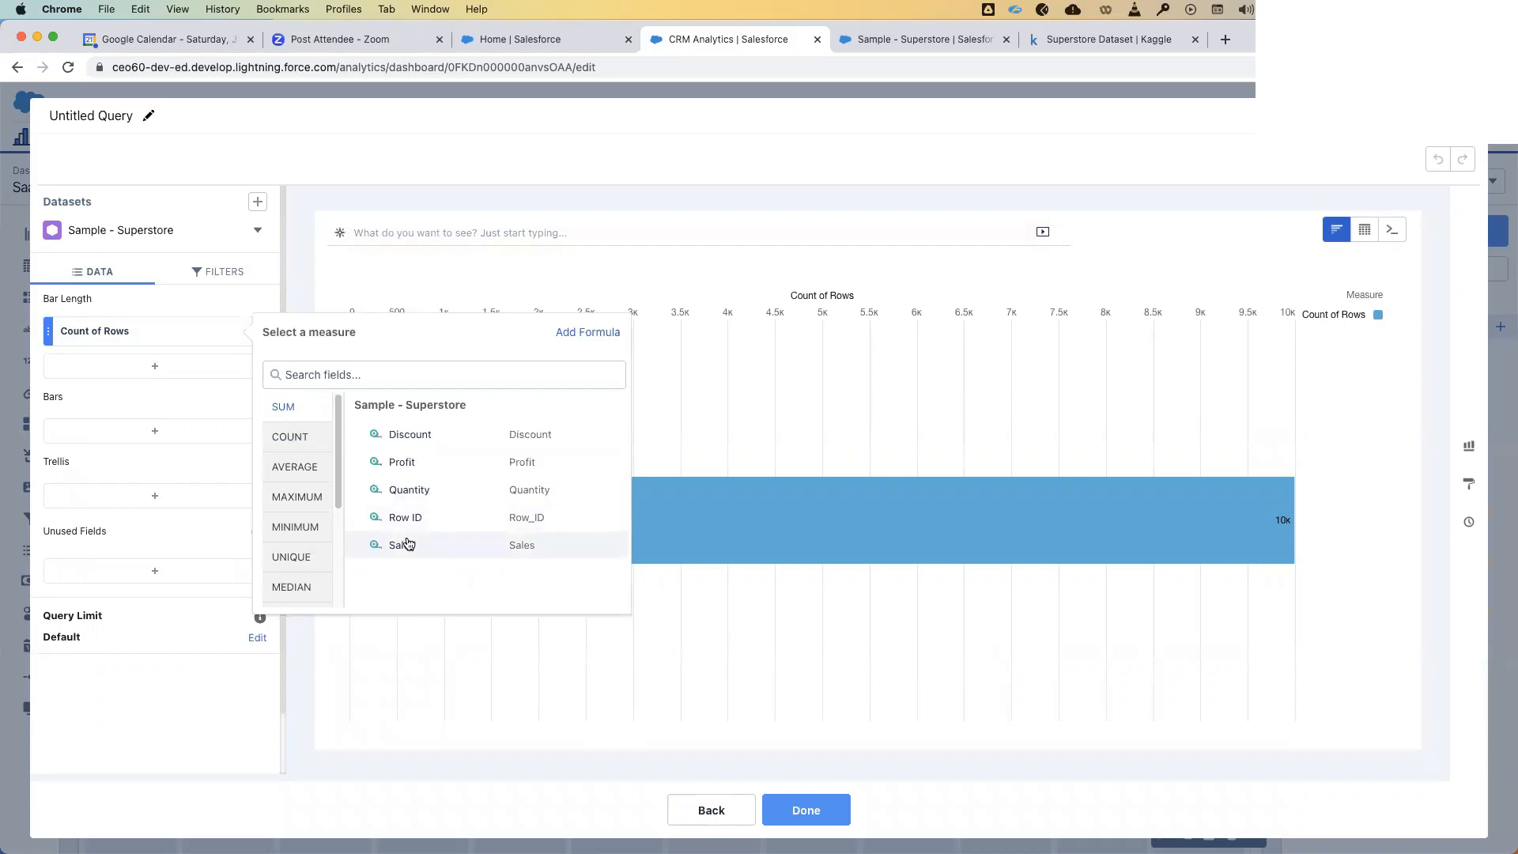
pyautogui.click(403, 543)
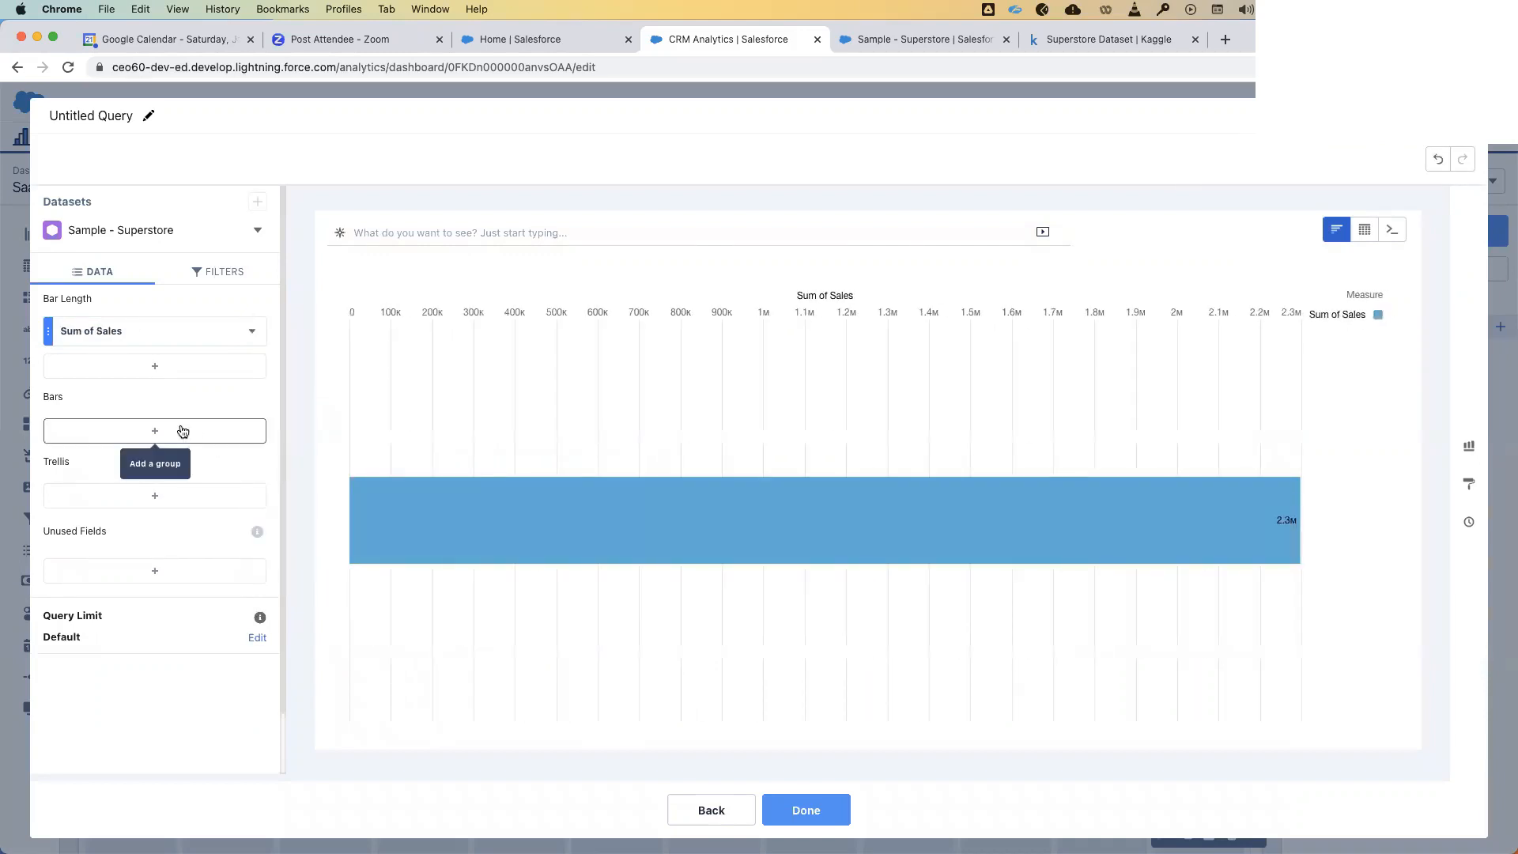
pyautogui.click(182, 431)
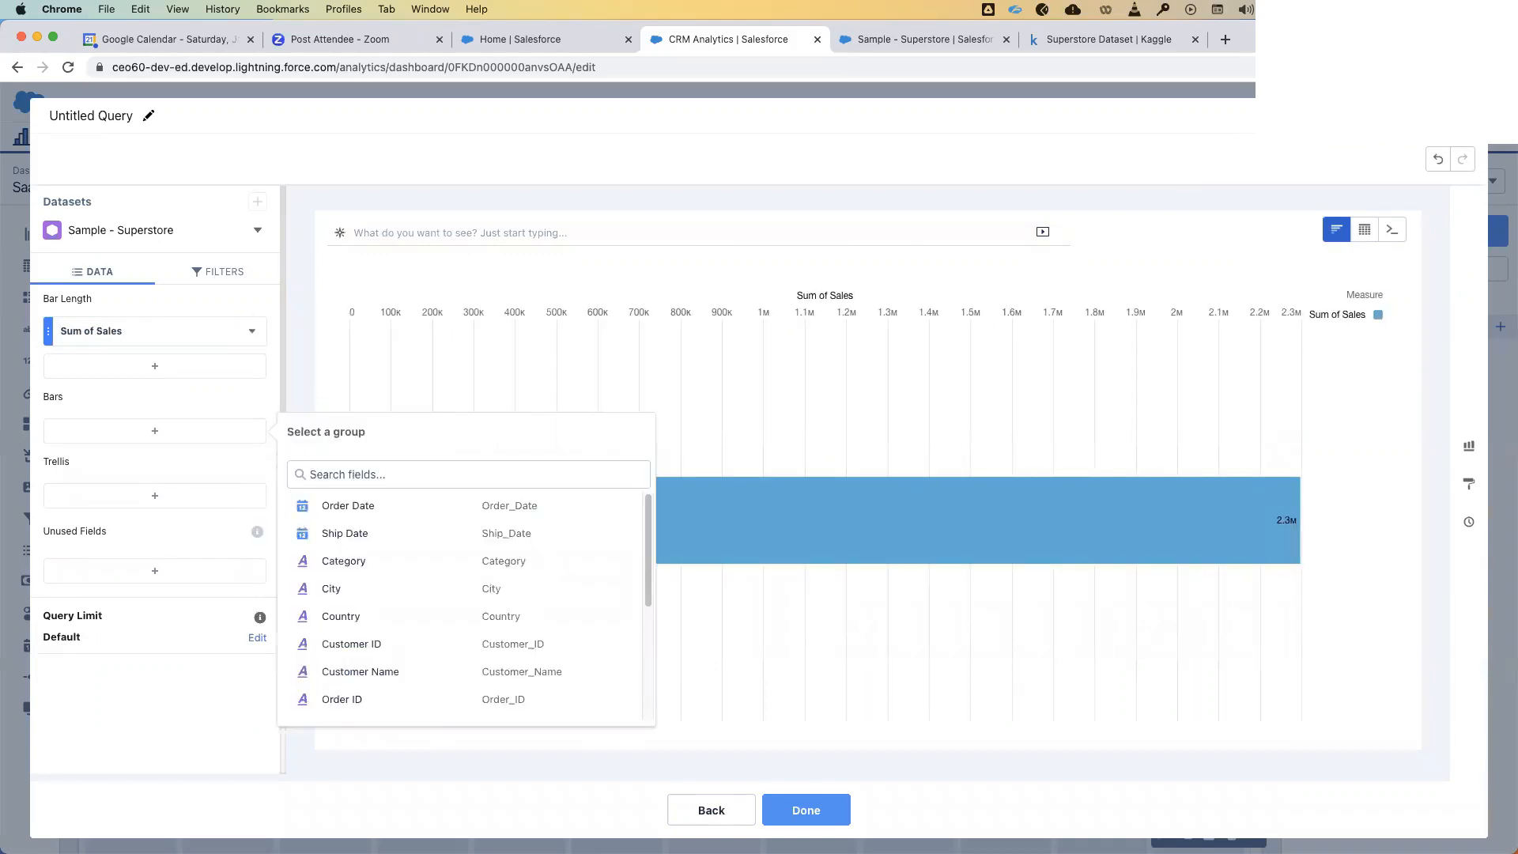
pyautogui.write('sub')
pyautogui.click(391, 510)
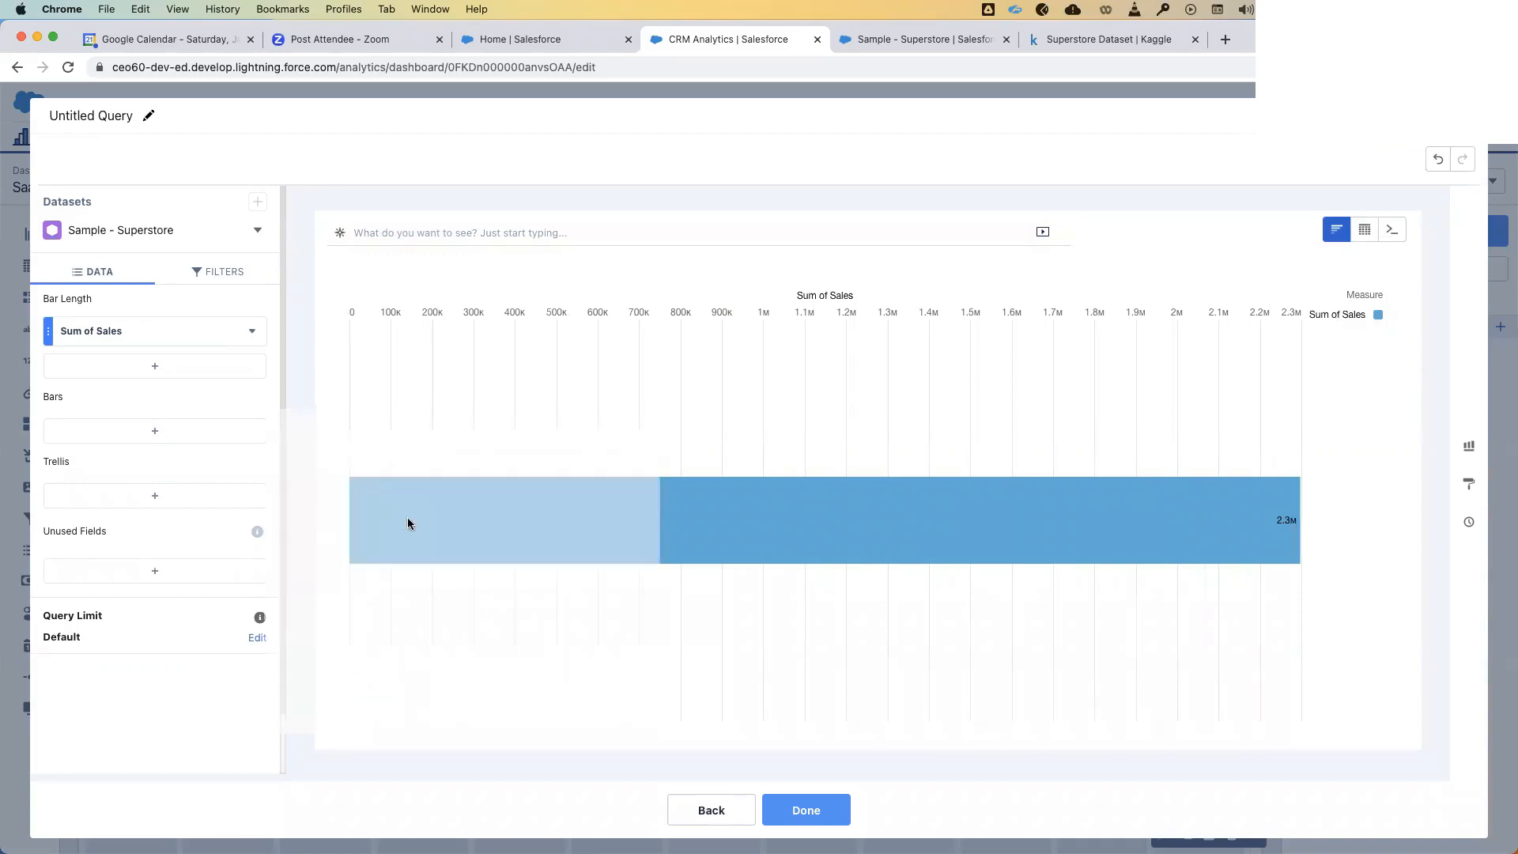
# - Name the query "Sales by Sub Category"
pyautogui.click(146, 115)
pyautogui.write('Sales')
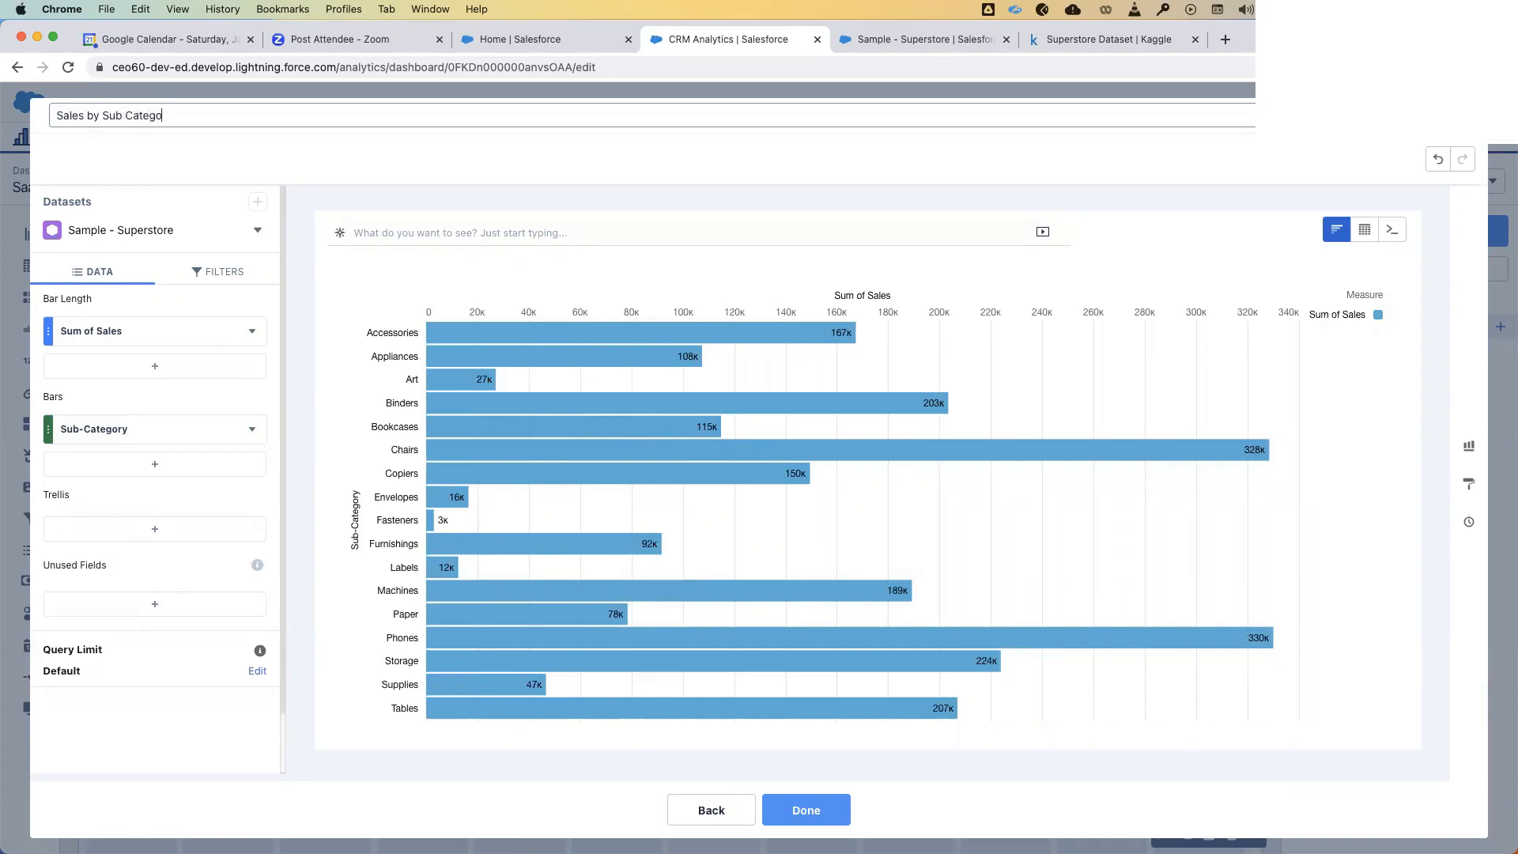
pyautogui.press('Return')
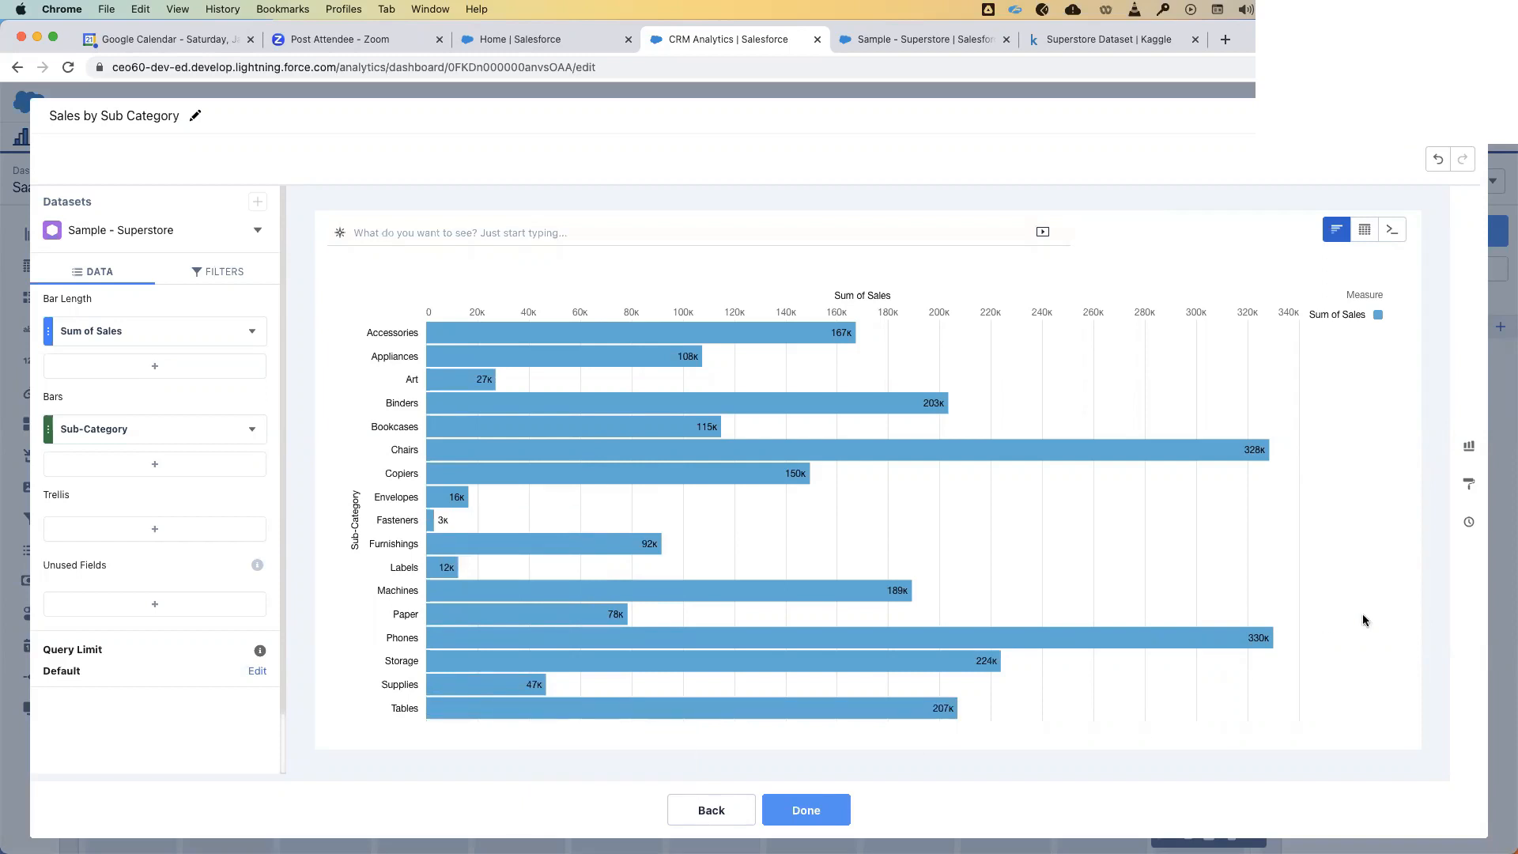
# - Sort the bars by Sum of Sales in descending order and finish the query so the chart goes into the dashboard widget
pyautogui.click(888, 301)
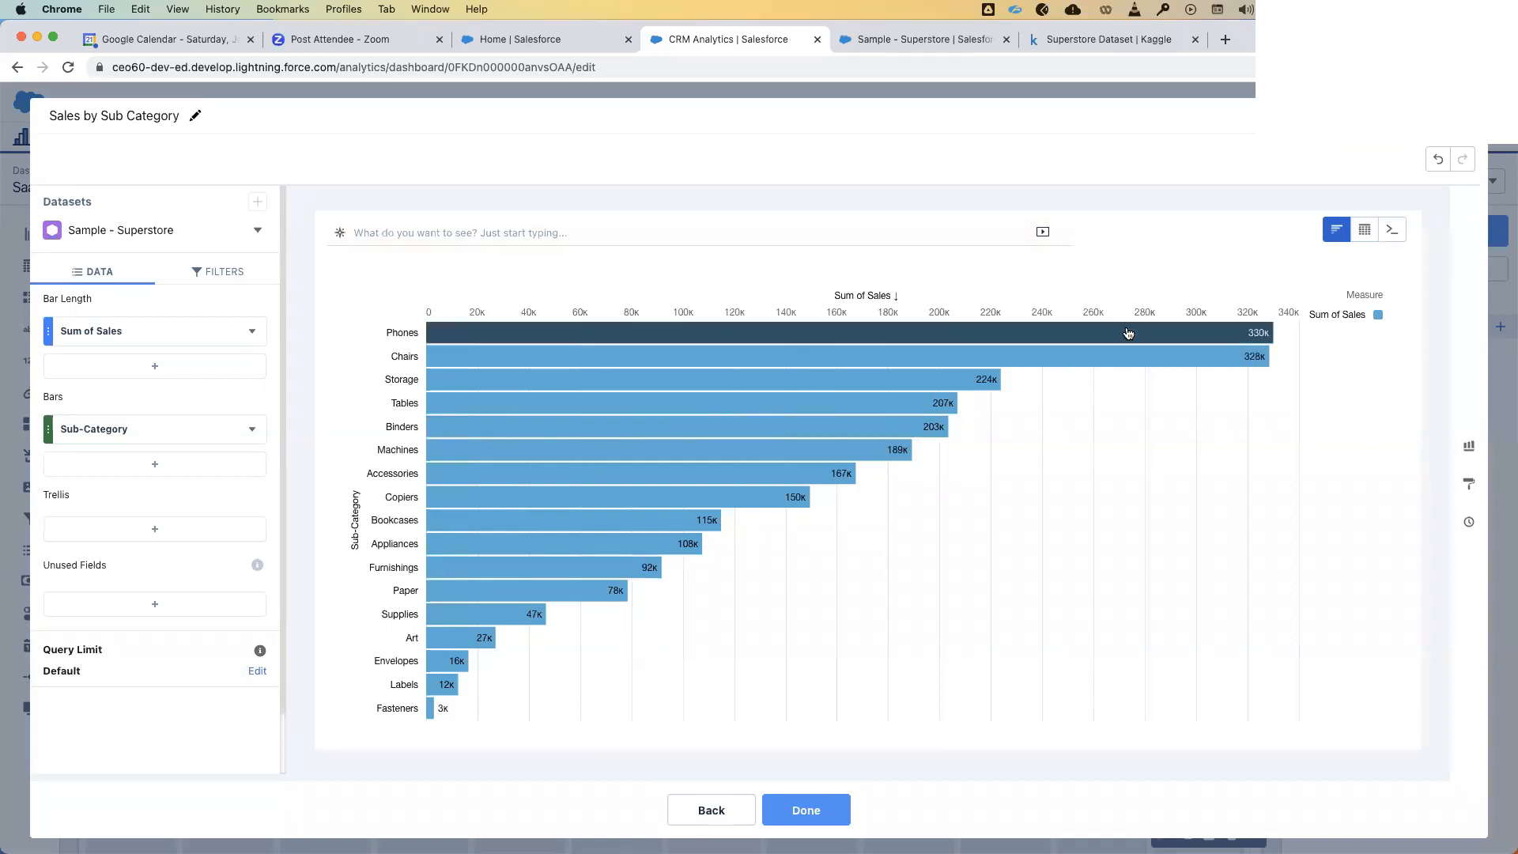
pyautogui.moveTo(1128, 333)
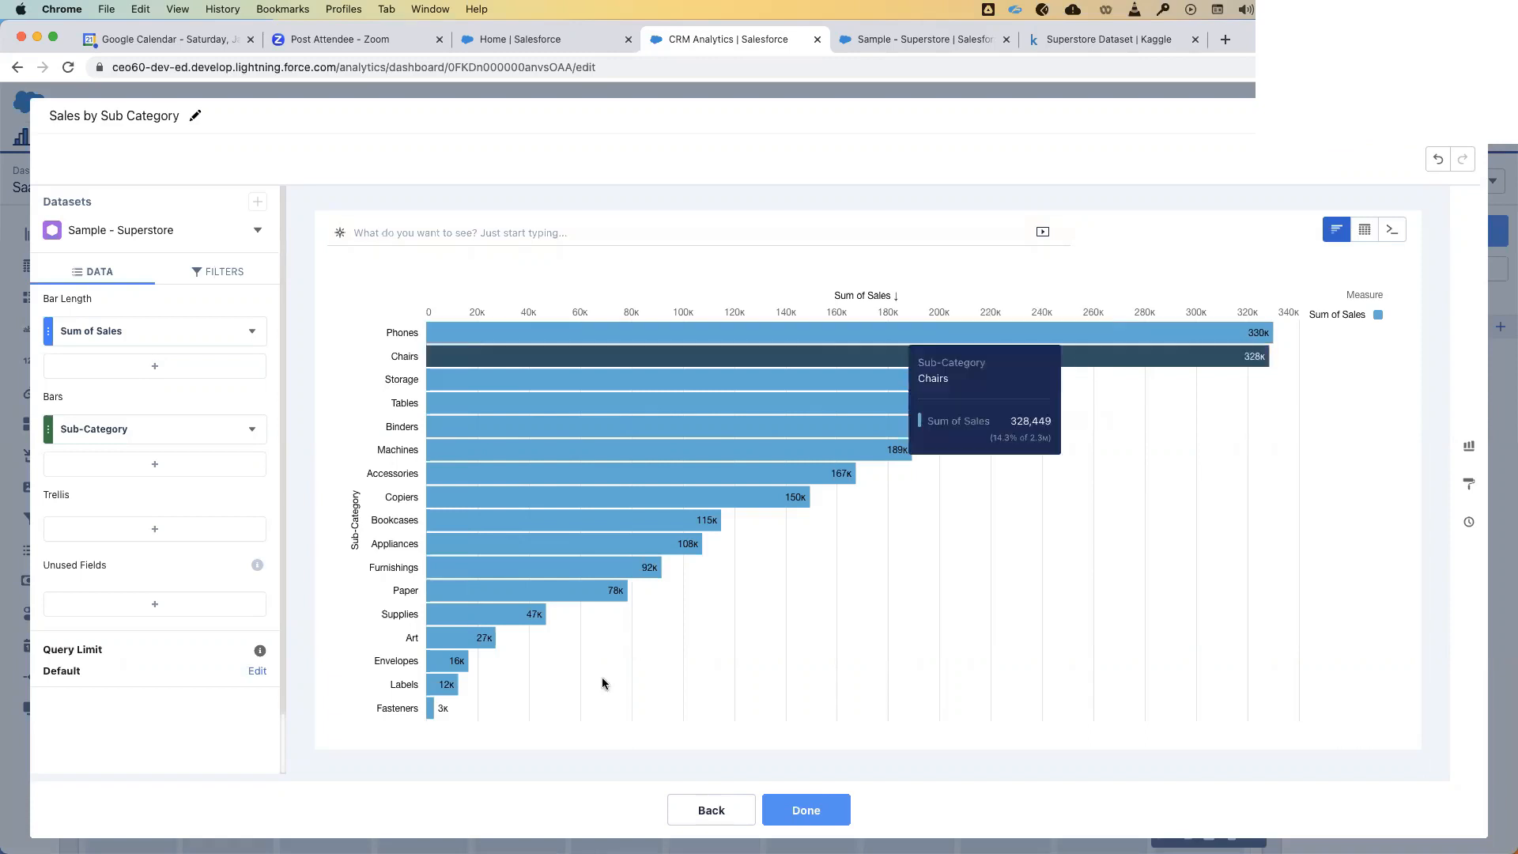
pyautogui.moveTo(432, 722)
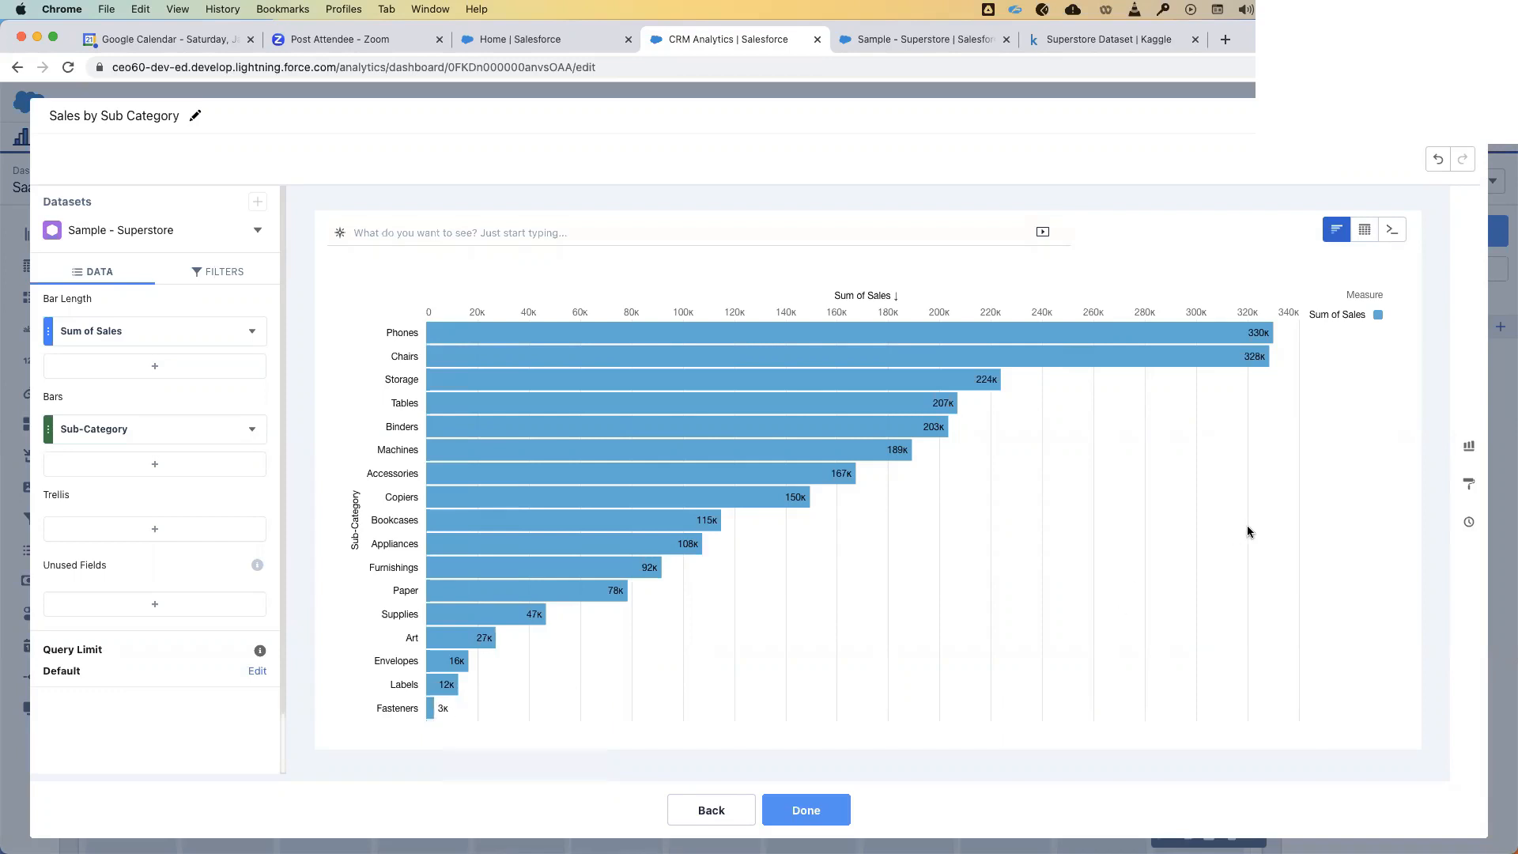
pyautogui.click(821, 812)
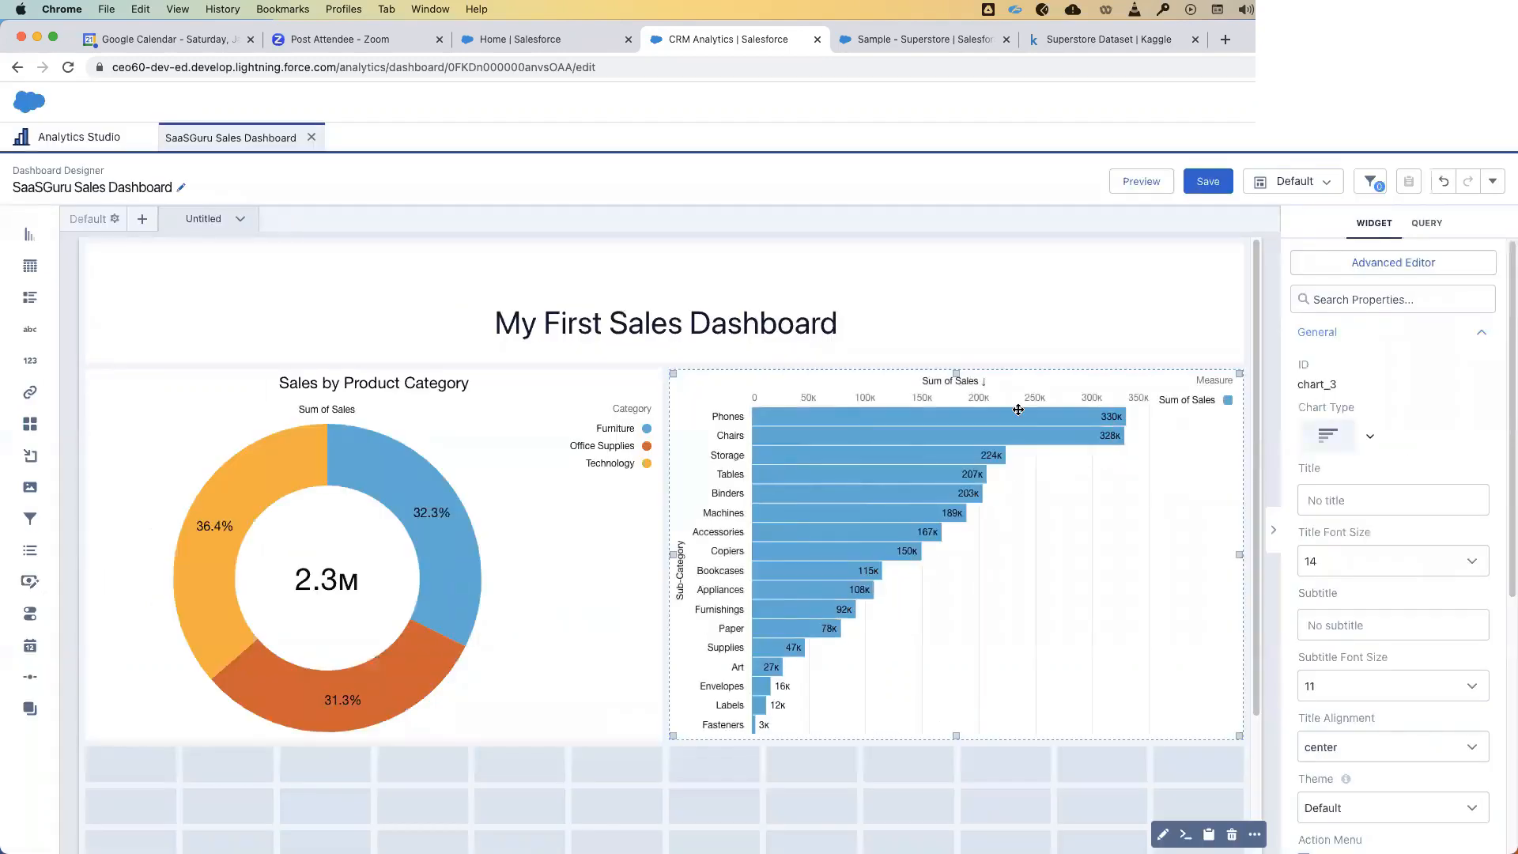
# - Title the bar chart "Sales by Sub-Category" and set its title font size to 20
pyautogui.click(1378, 503)
pyautogui.write('Sal')
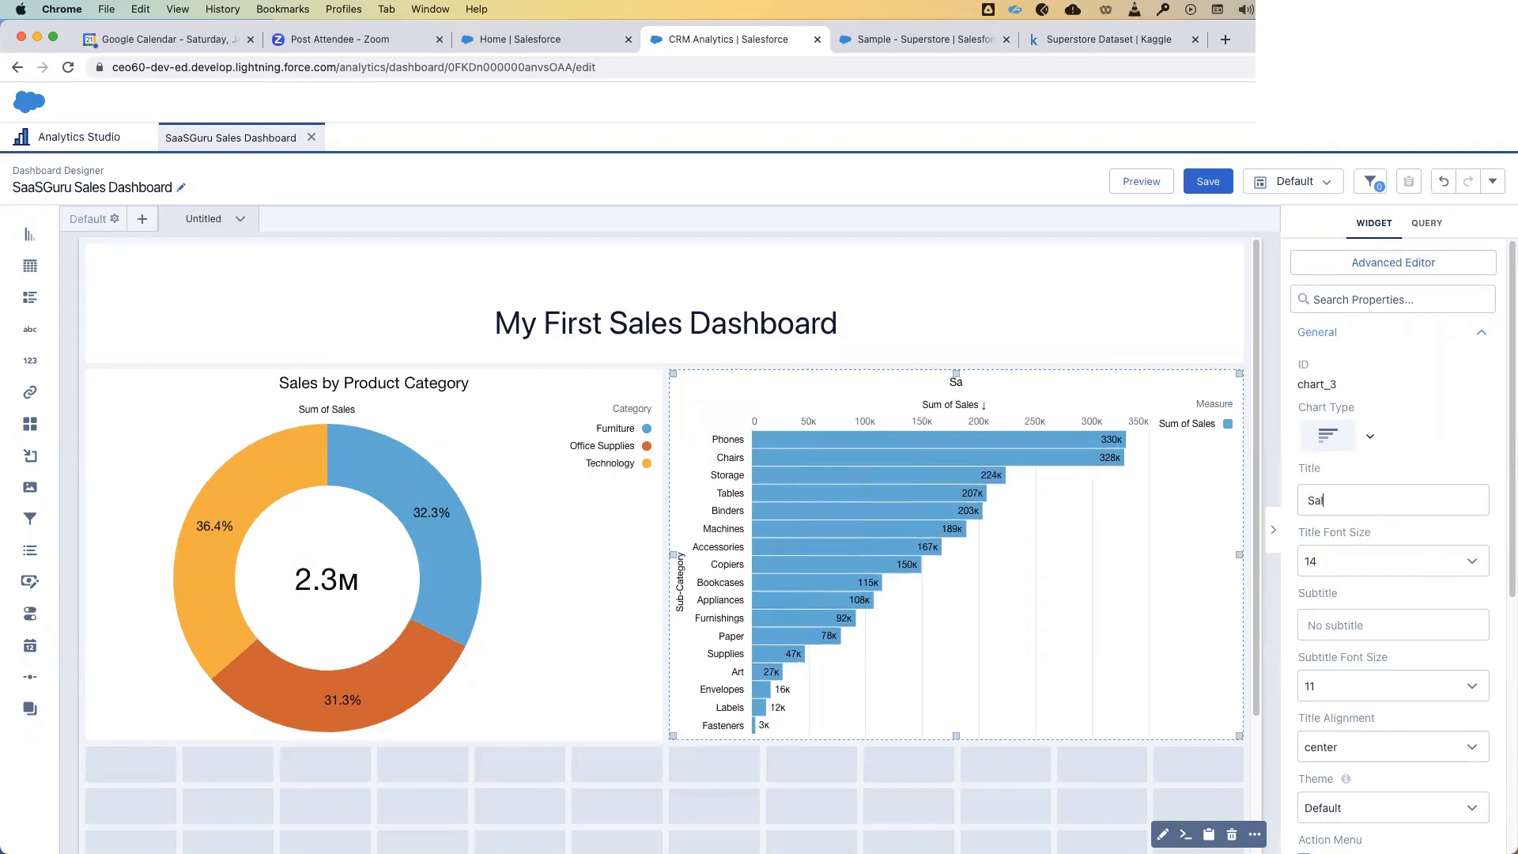
pyautogui.write('es by Sub-Cate')
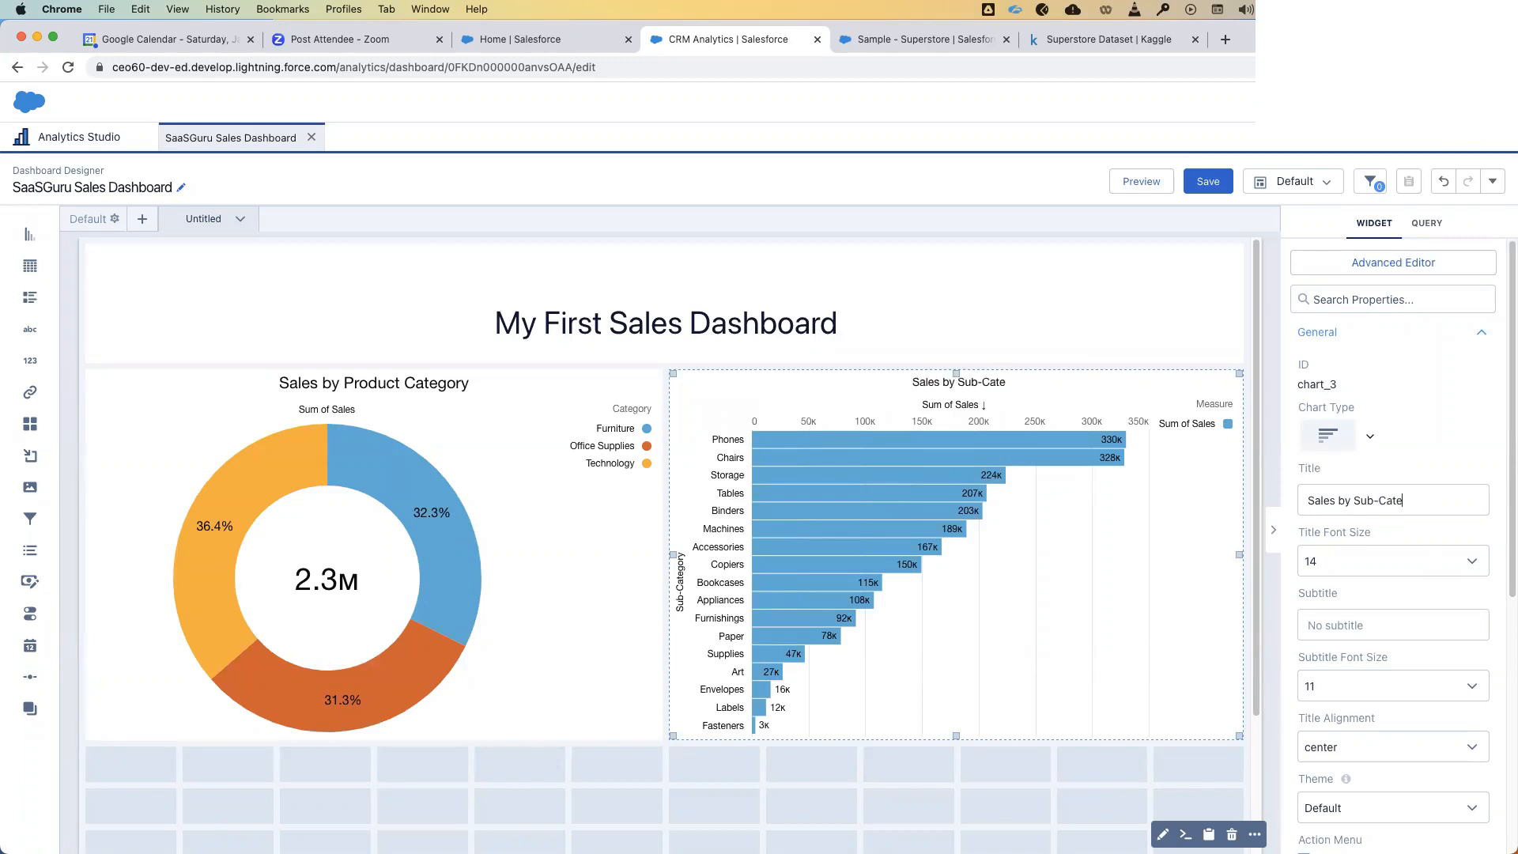
pyautogui.write('gory')
pyautogui.click(1426, 571)
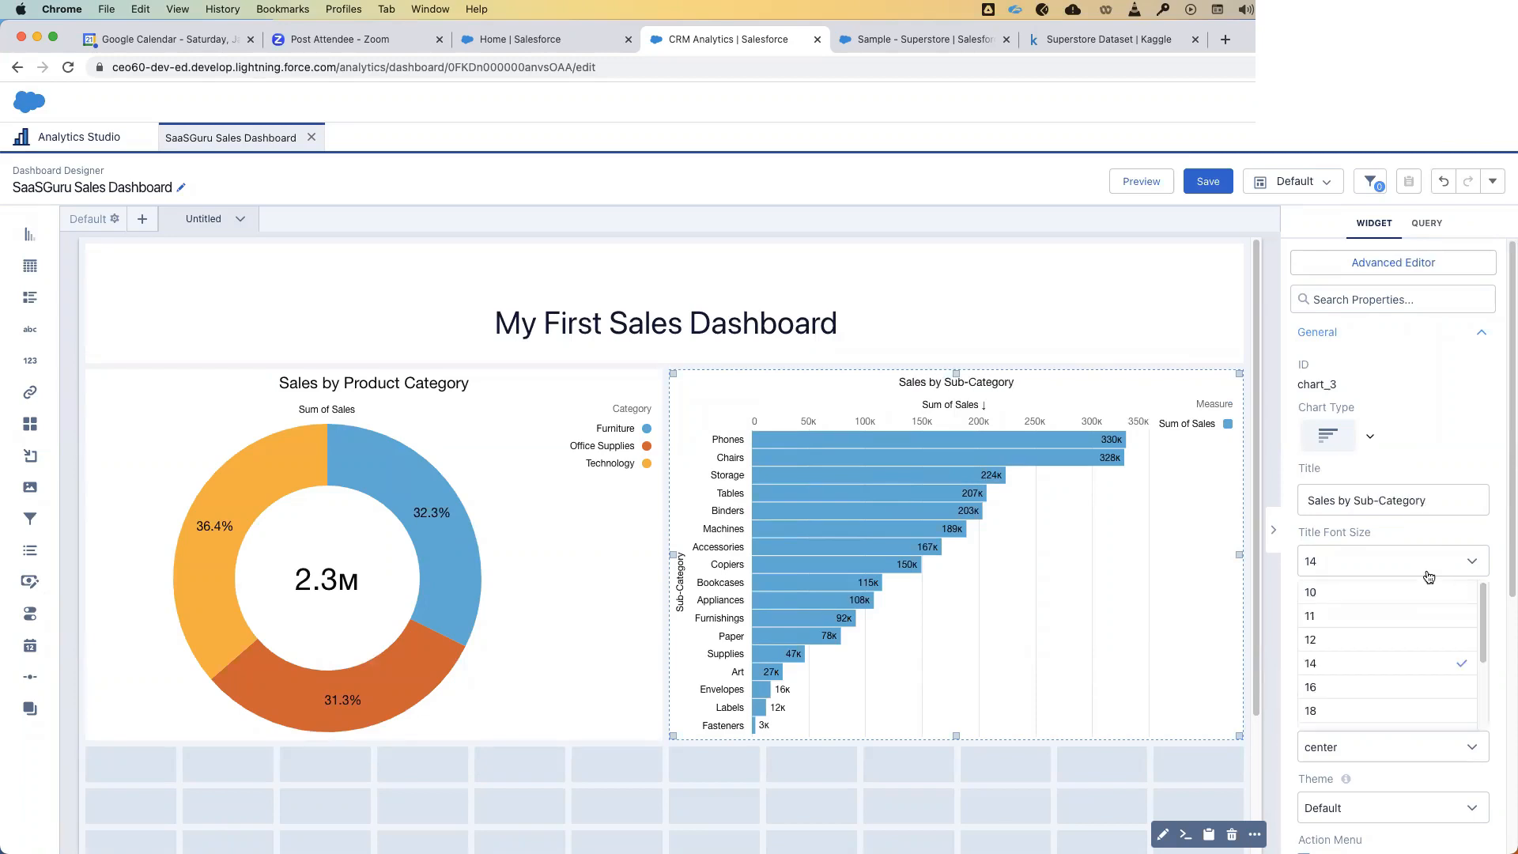
pyautogui.scroll(-2, 1333, 650)
pyautogui.click(1333, 650)
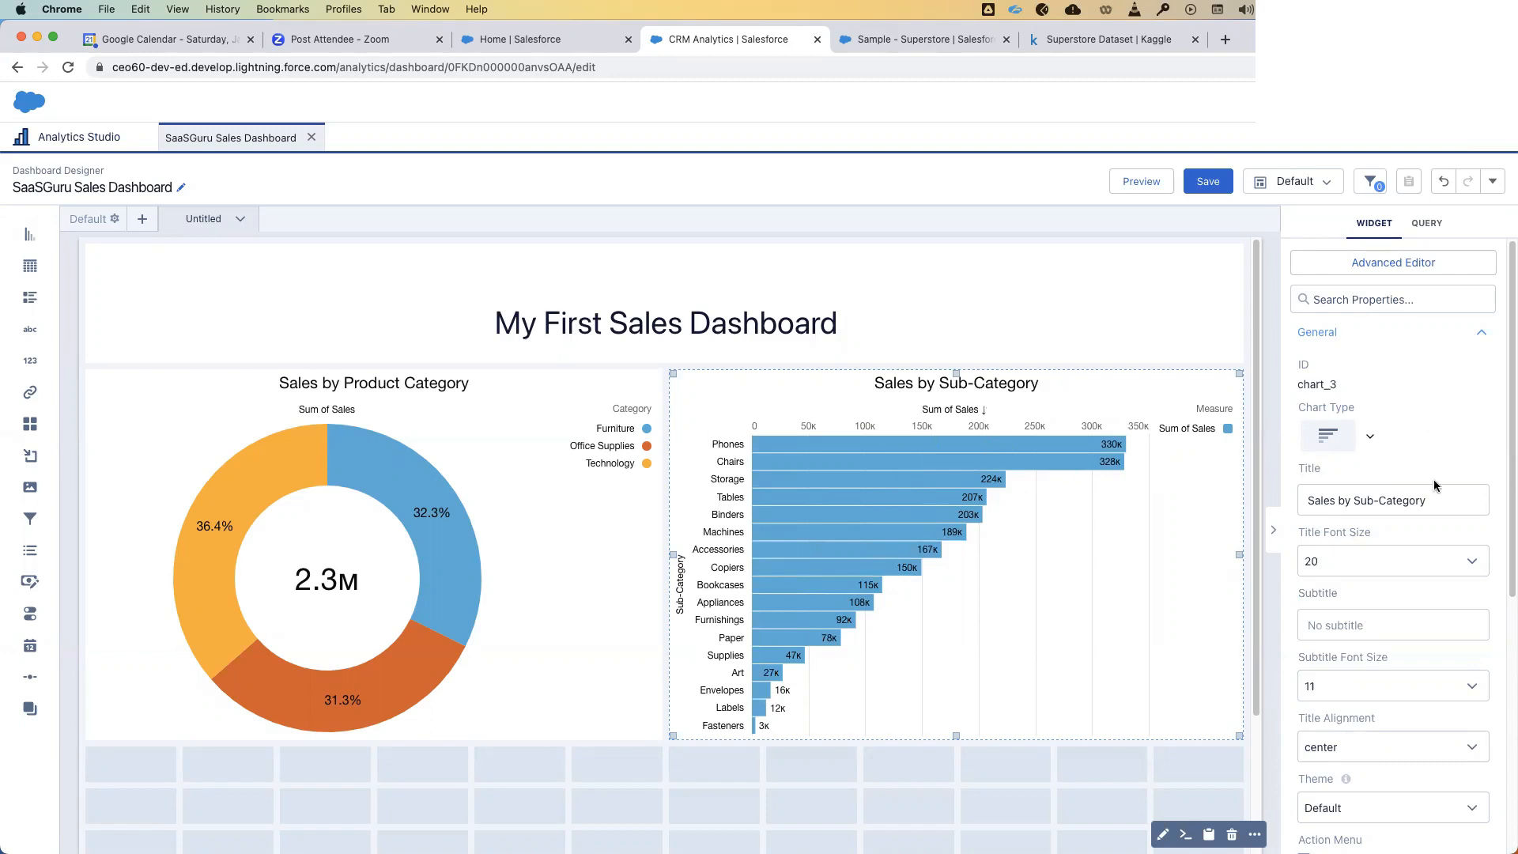
# - Hide the bar chart's legend
pyautogui.scroll(-2, 1425, 593)
pyautogui.scroll(-5, 1424, 593)
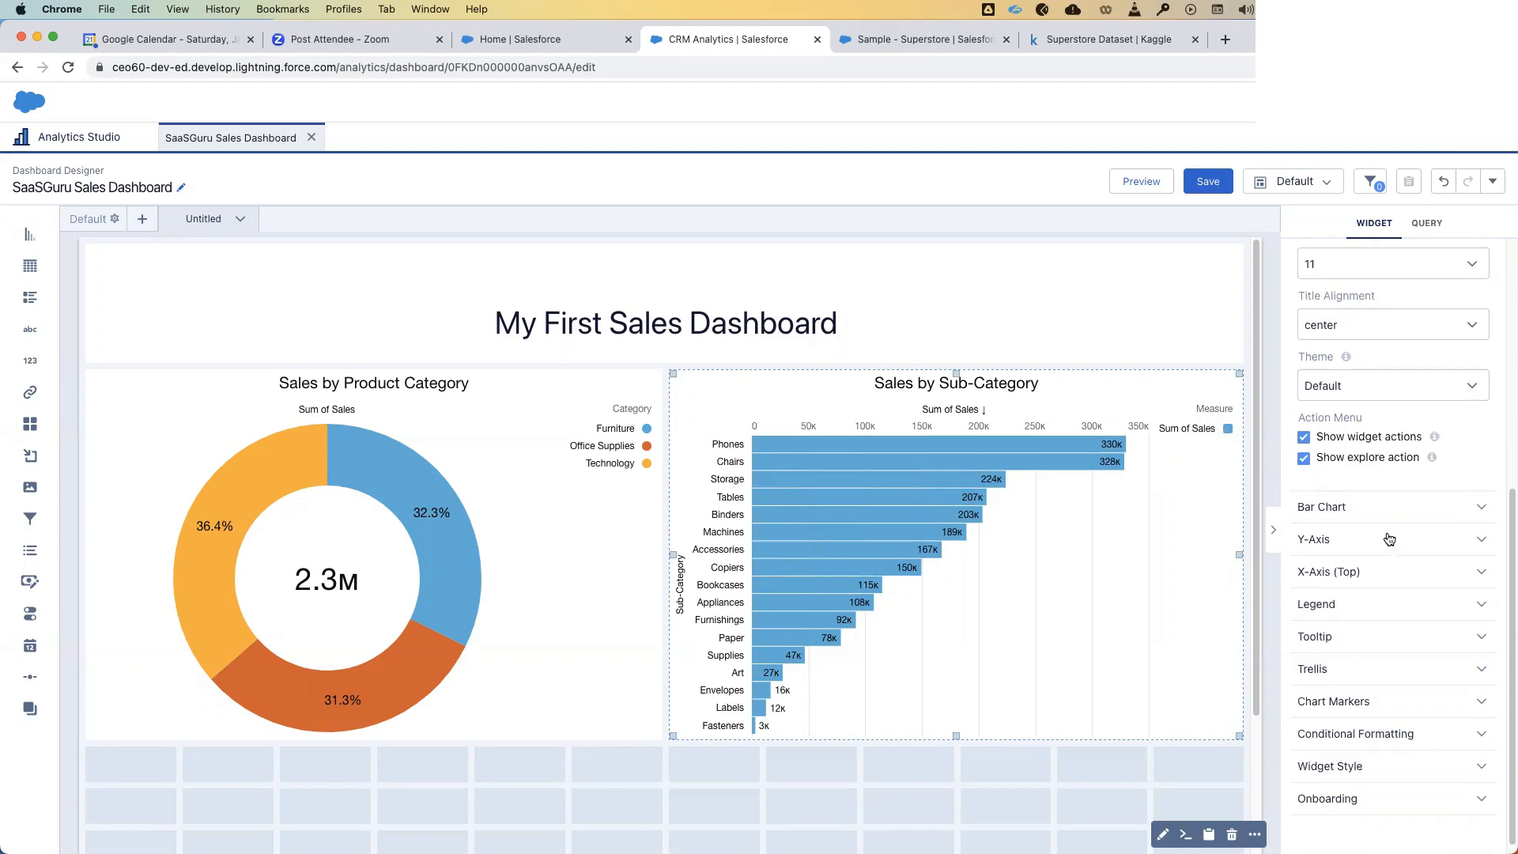
pyautogui.click(1342, 607)
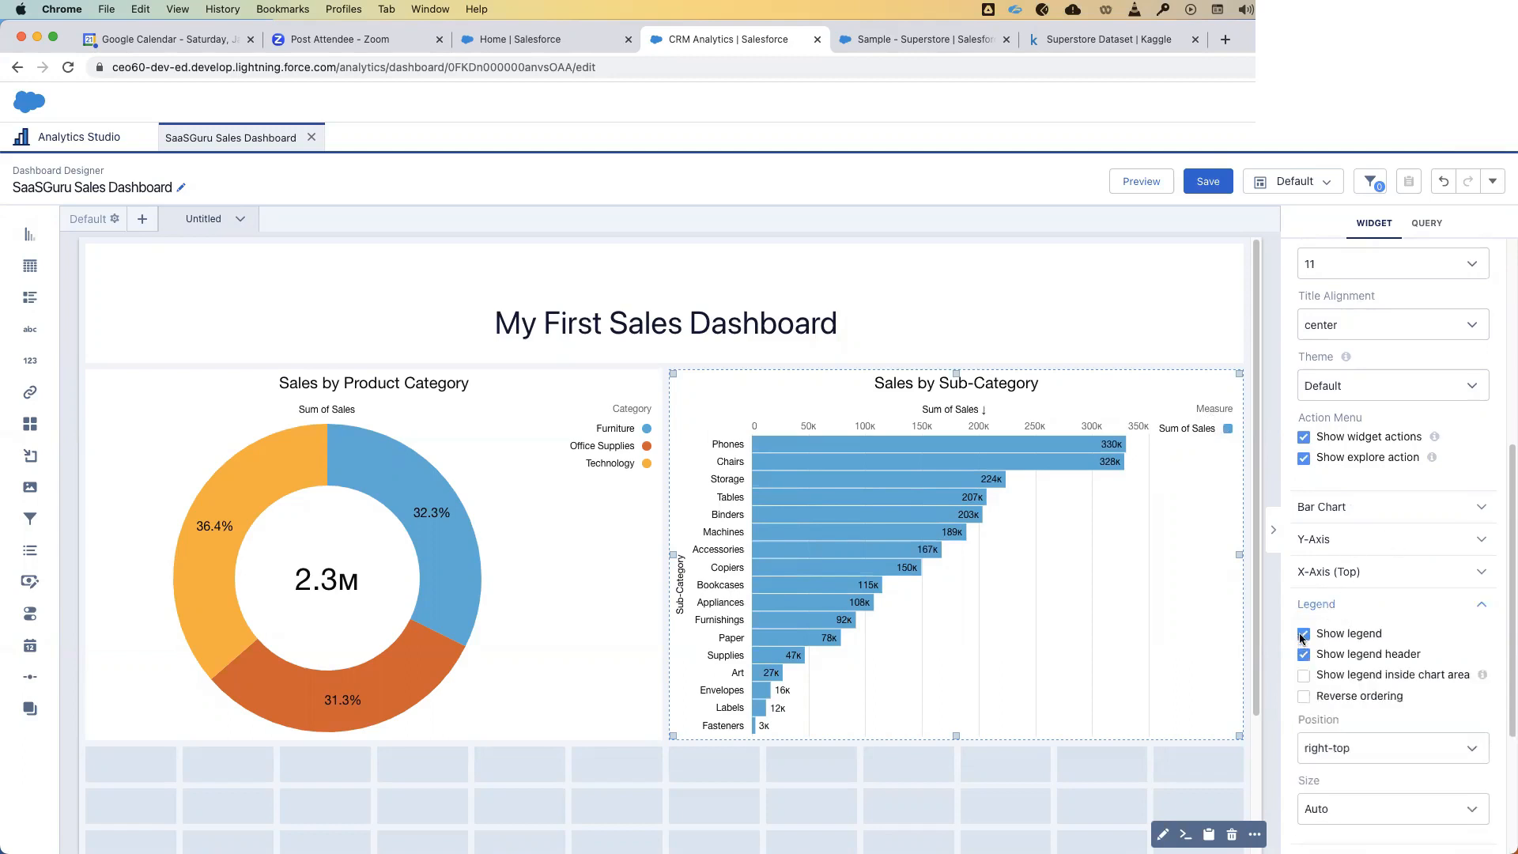
pyautogui.click(1303, 635)
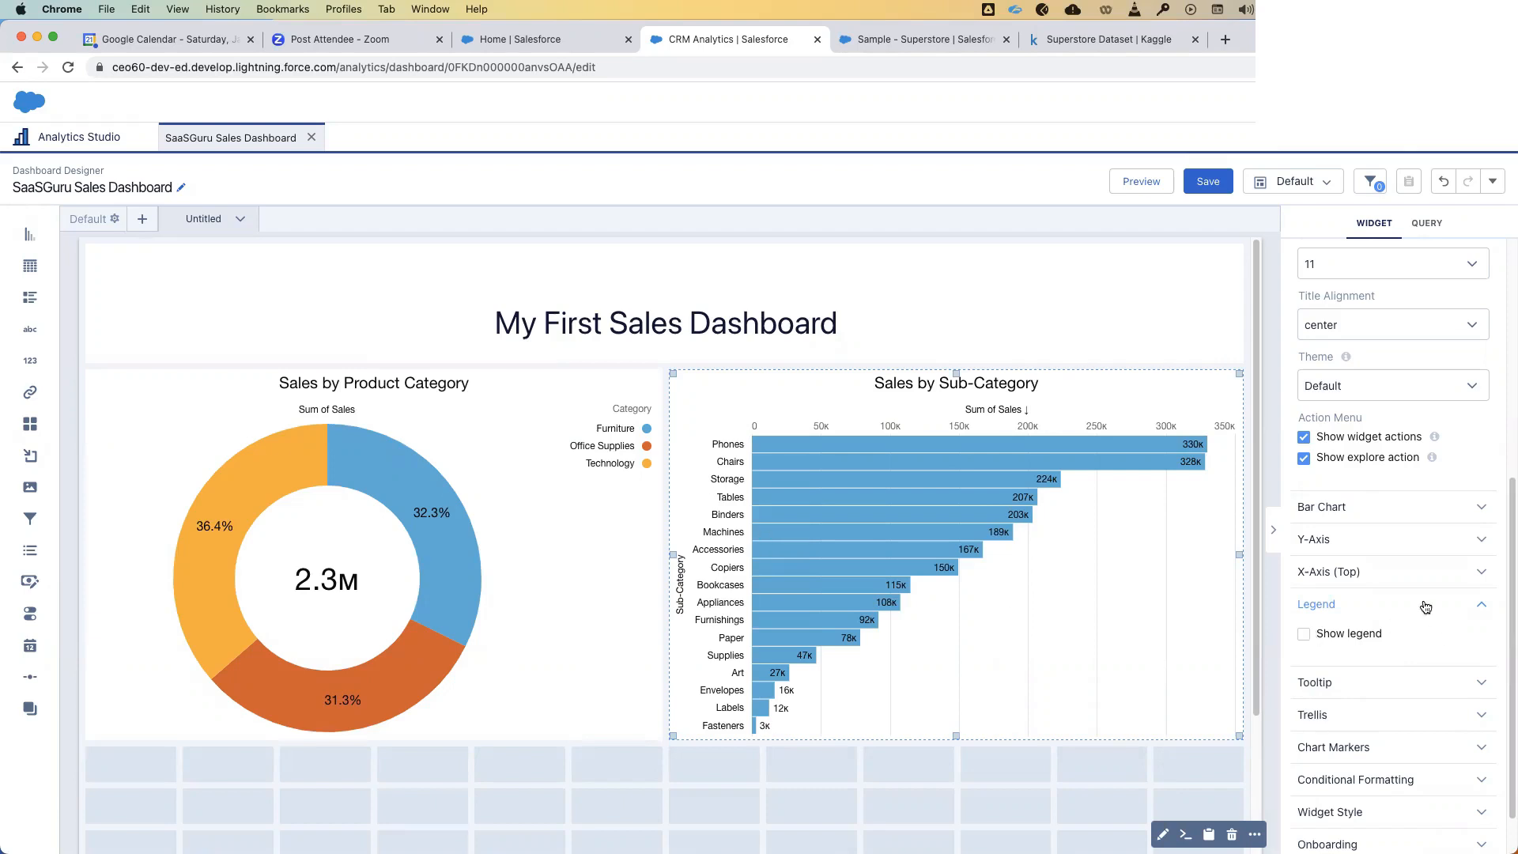
# - Hide the titles of the bar chart's Y-axis and top X-axis, keeping both axes shown
pyautogui.click(1385, 541)
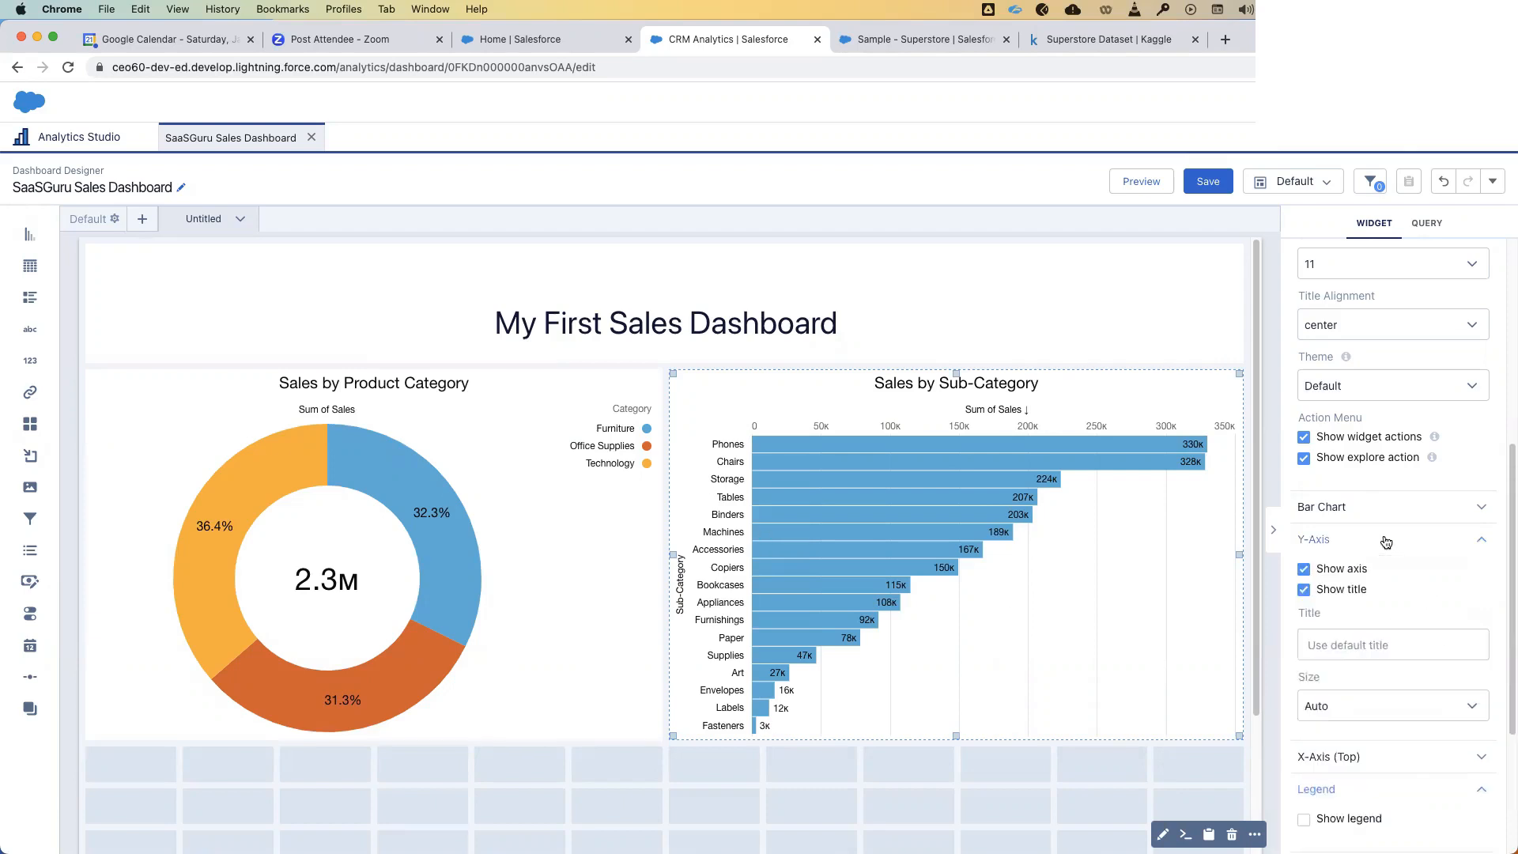
pyautogui.click(1303, 569)
pyautogui.click(1303, 569)
pyautogui.click(1303, 589)
pyautogui.scroll(-2, 1407, 655)
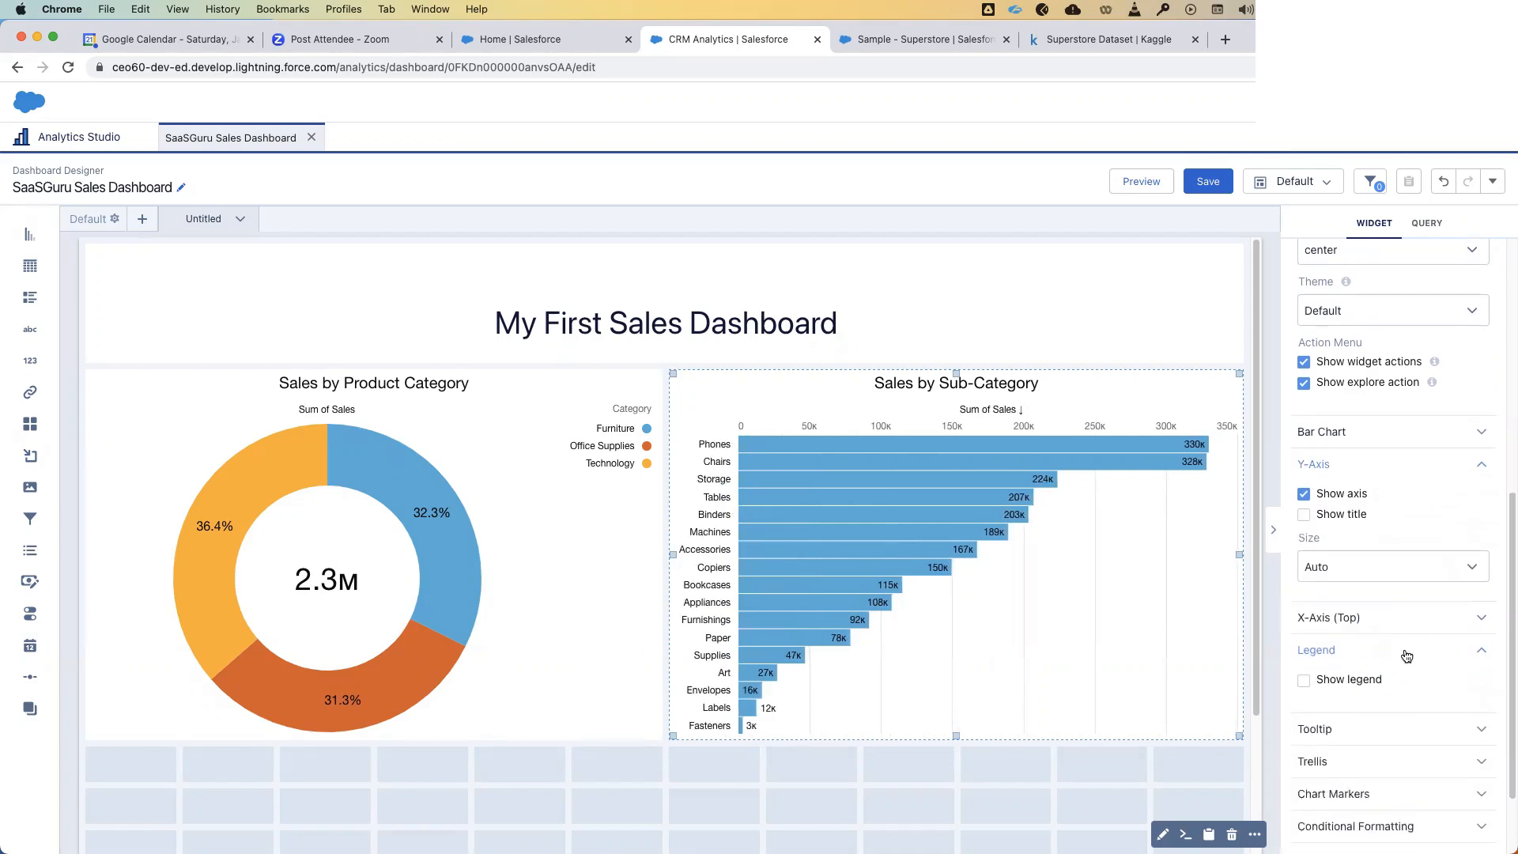
pyautogui.click(1390, 627)
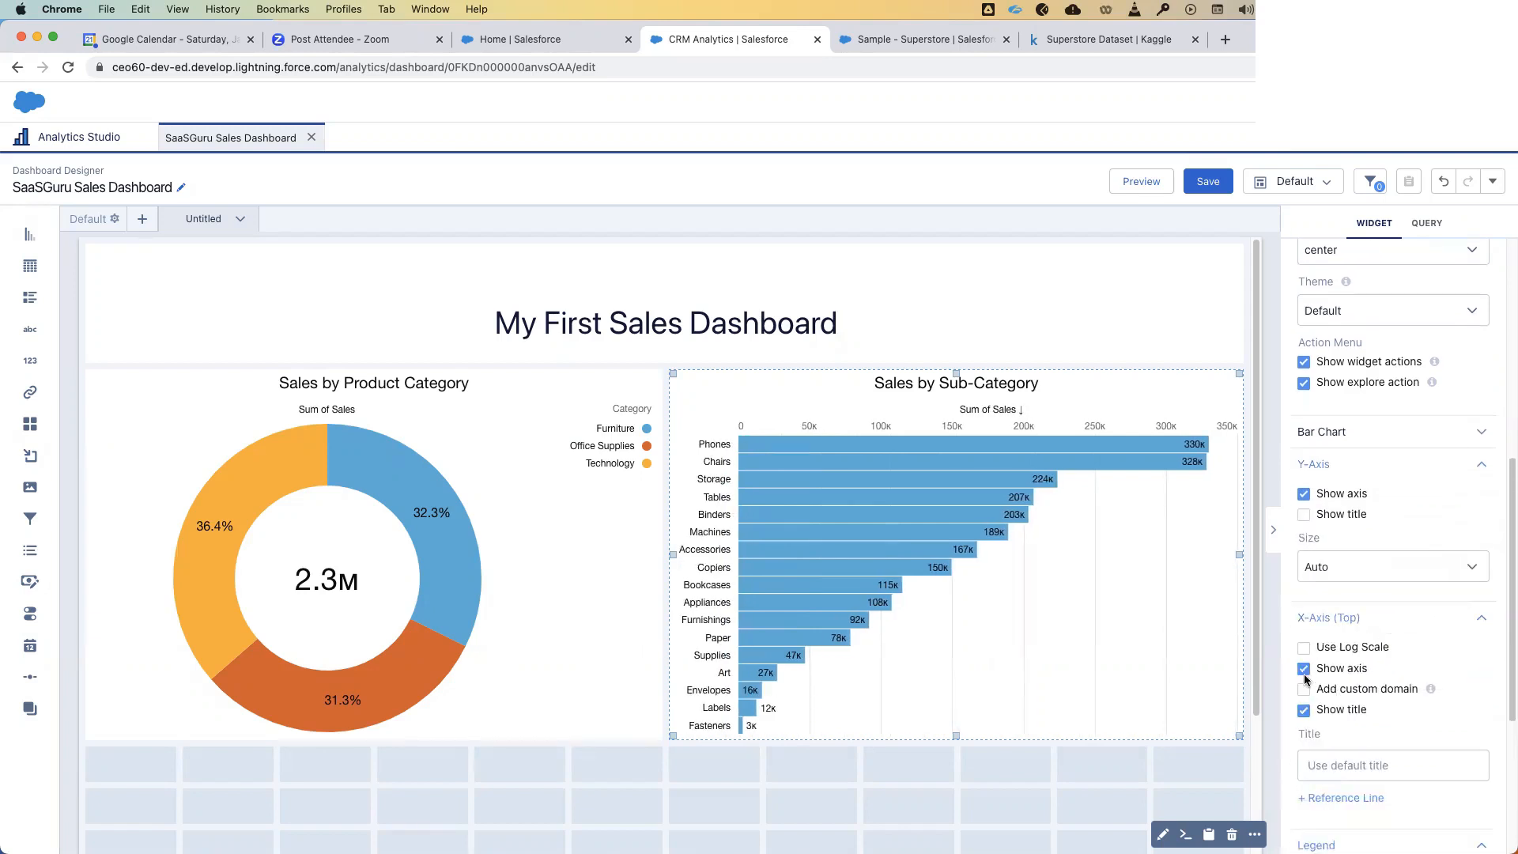
pyautogui.click(1303, 710)
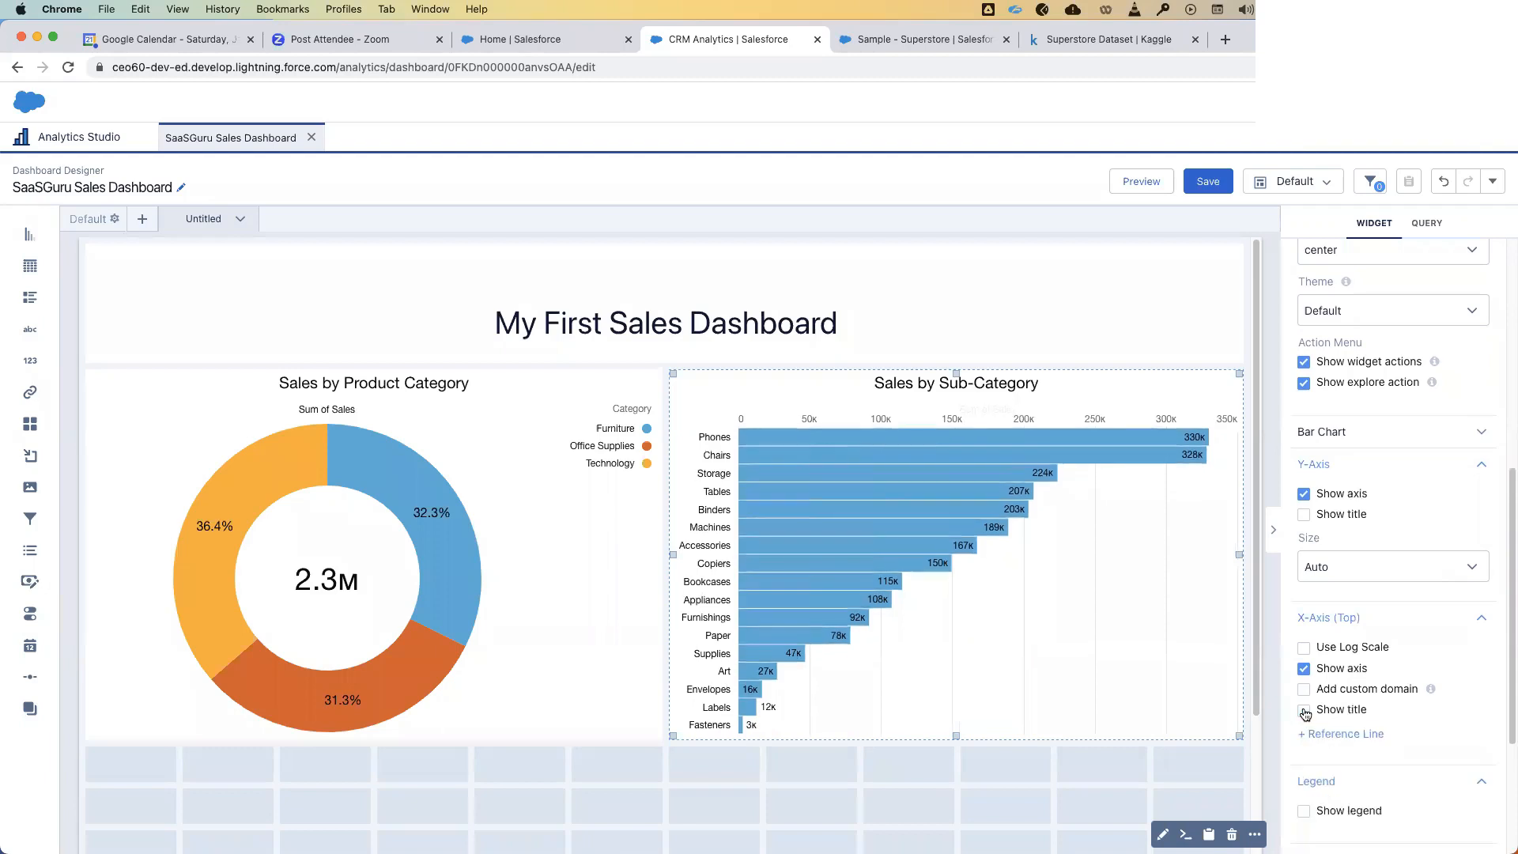
# - Deselect the bar chart and save the dashboard under its existing name in My Private App
pyautogui.click(1071, 786)
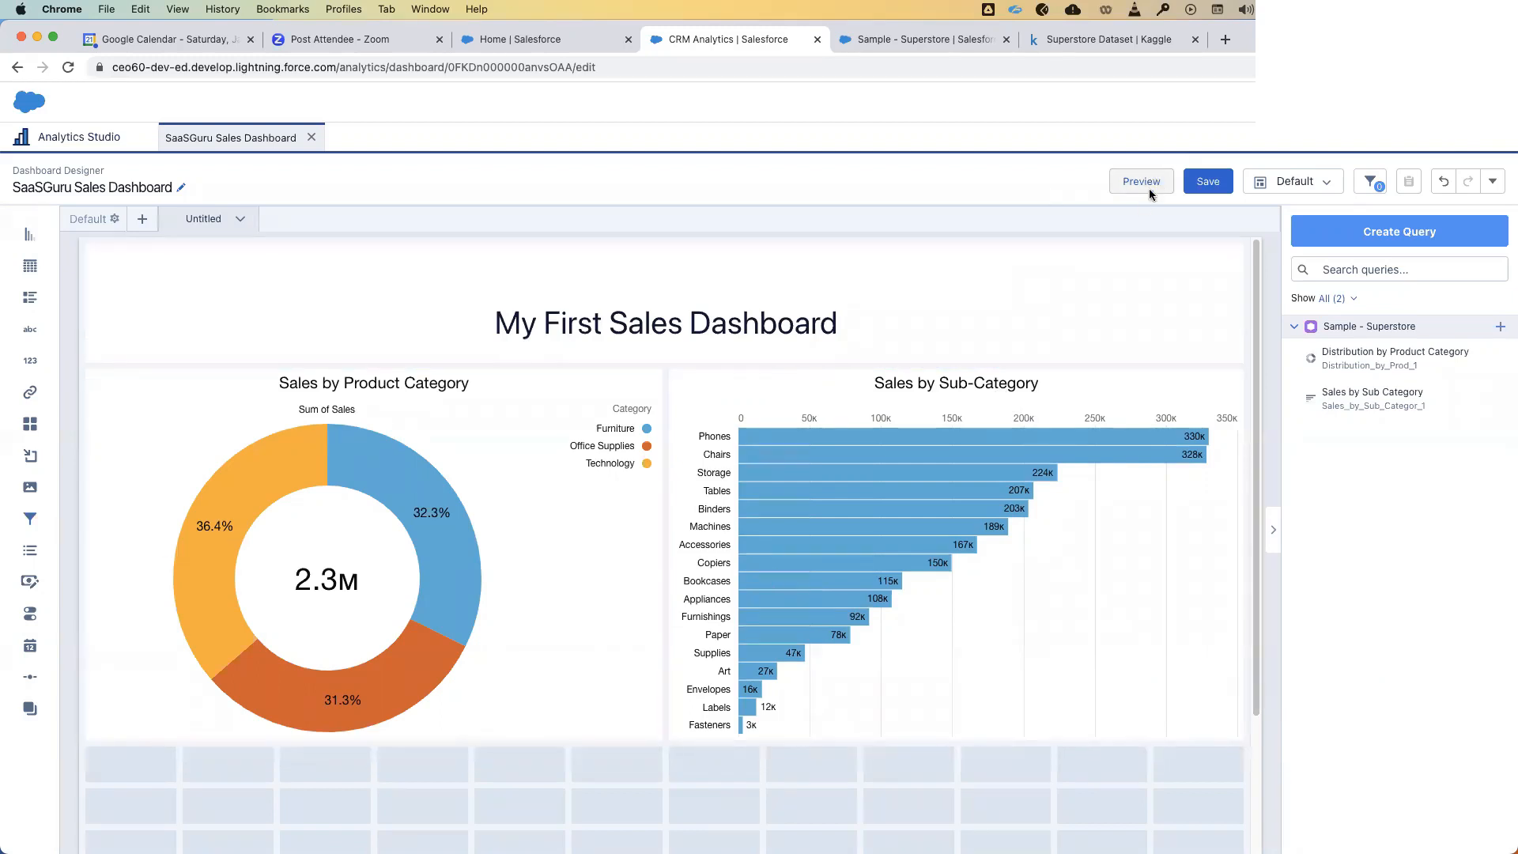
pyautogui.click(1208, 182)
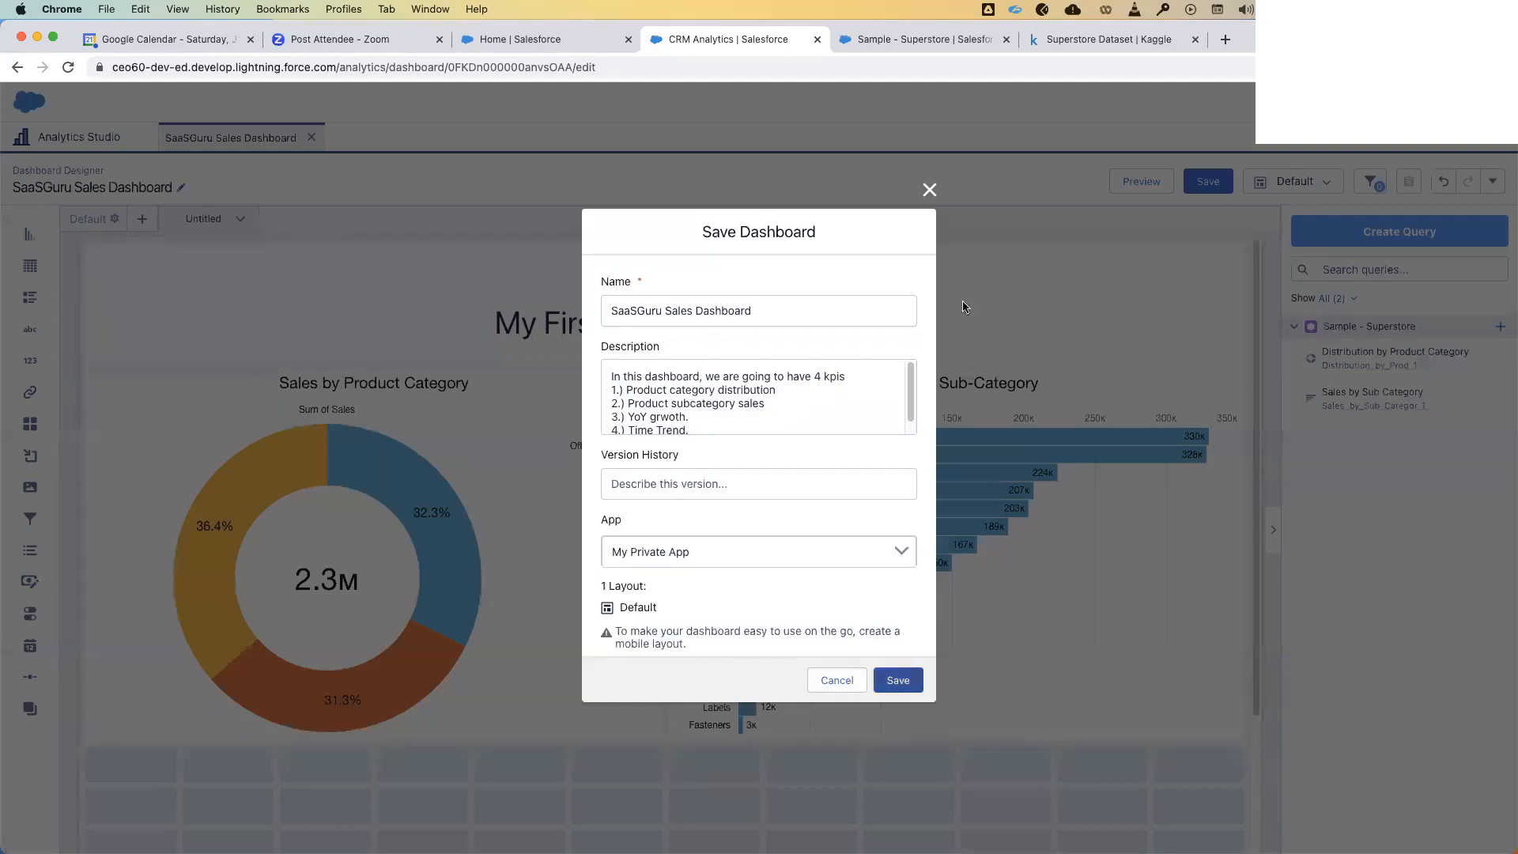
pyautogui.click(898, 680)
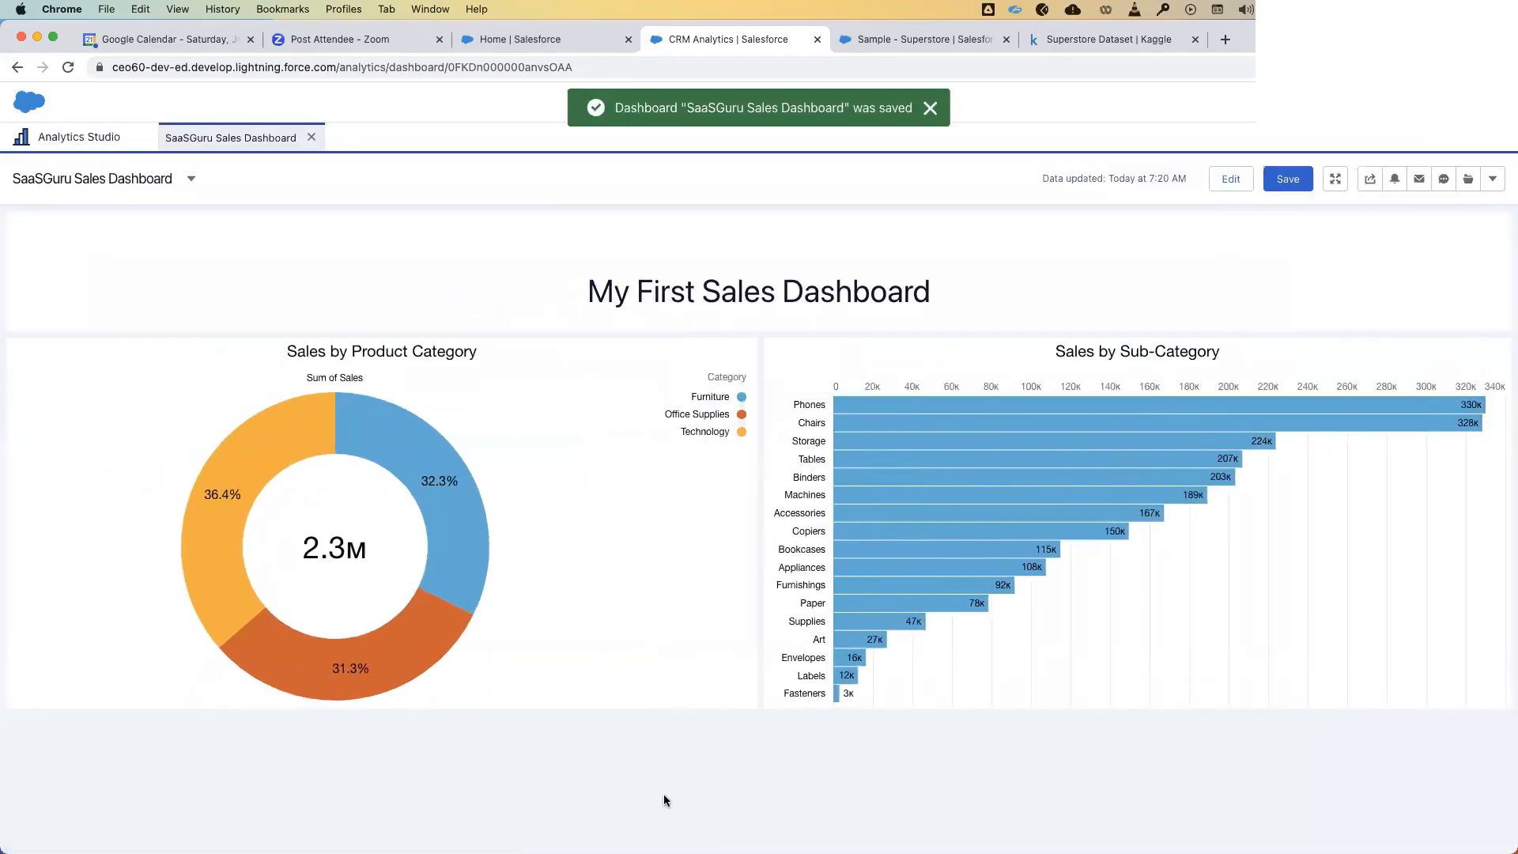
# - Check how the donut chart filters the bar chart by selecting Furniture and Office Supplies in turn, and clear the selection
pyautogui.moveTo(471, 529)
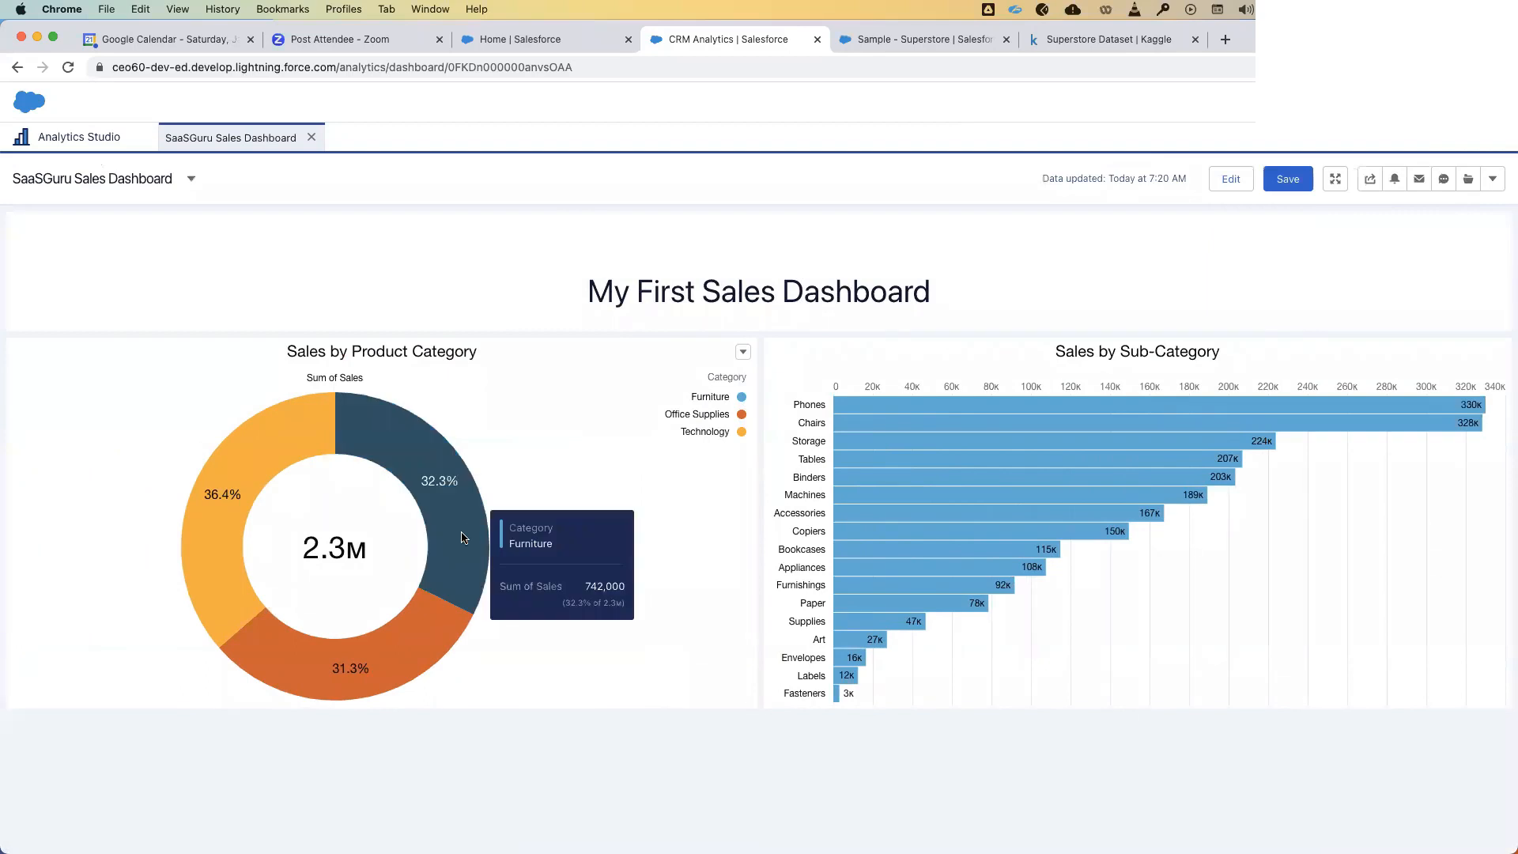
pyautogui.click(462, 536)
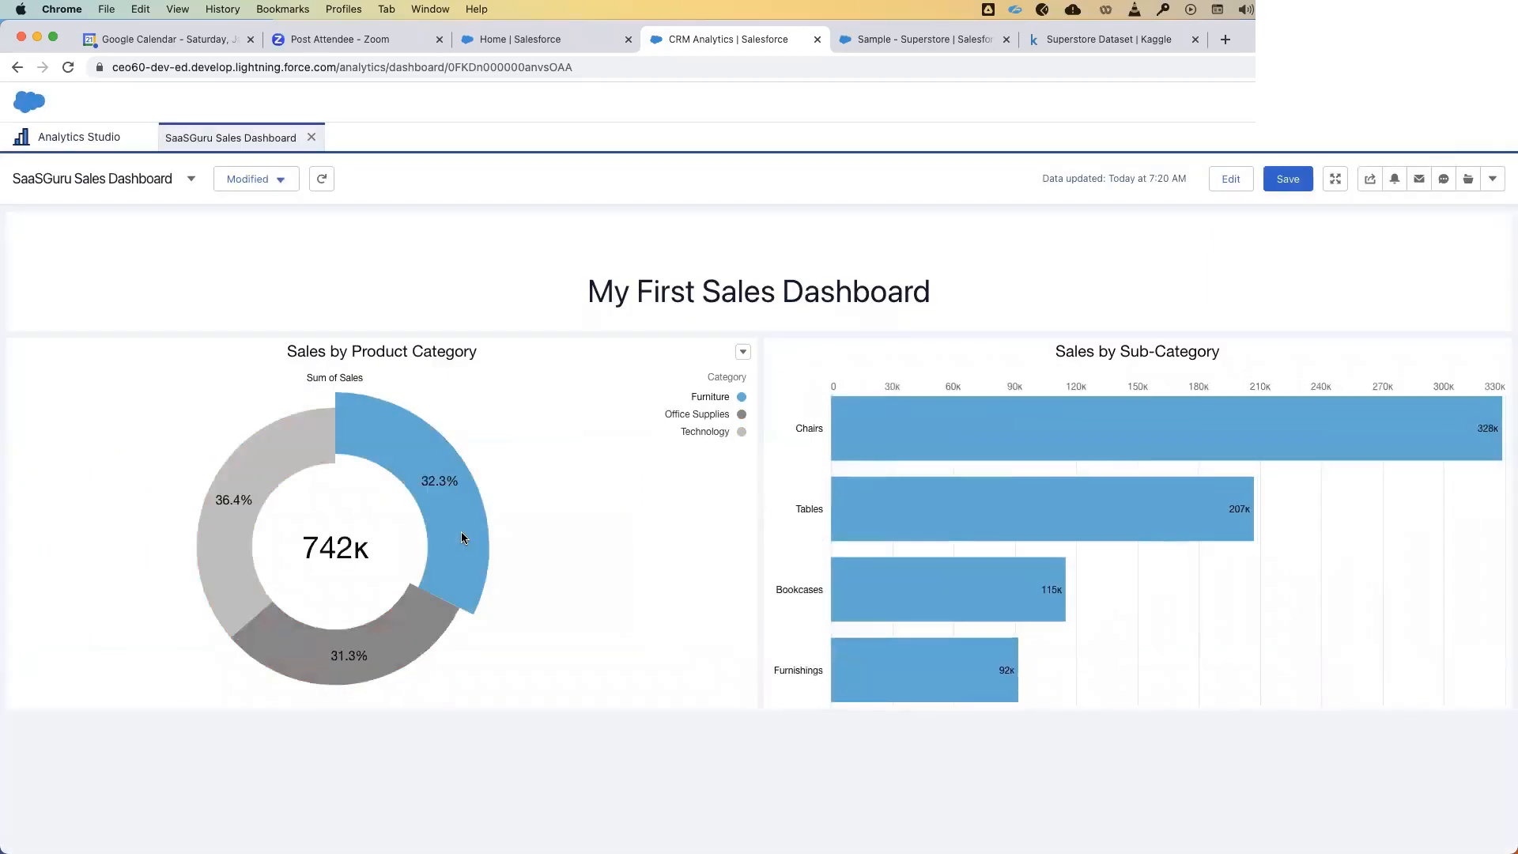
pyautogui.moveTo(478, 543)
pyautogui.click(387, 657)
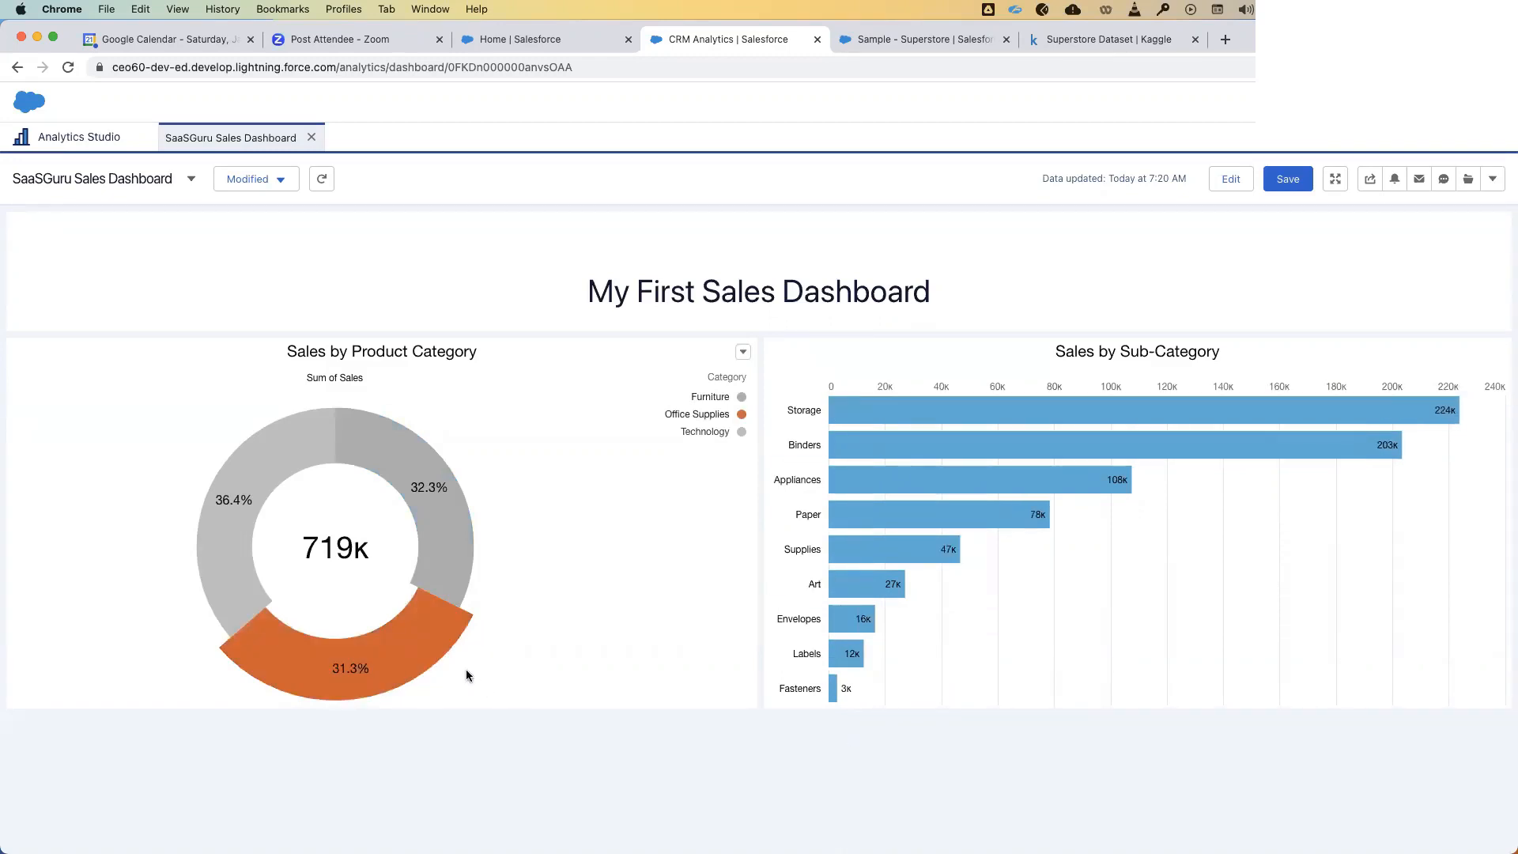
pyautogui.click(407, 661)
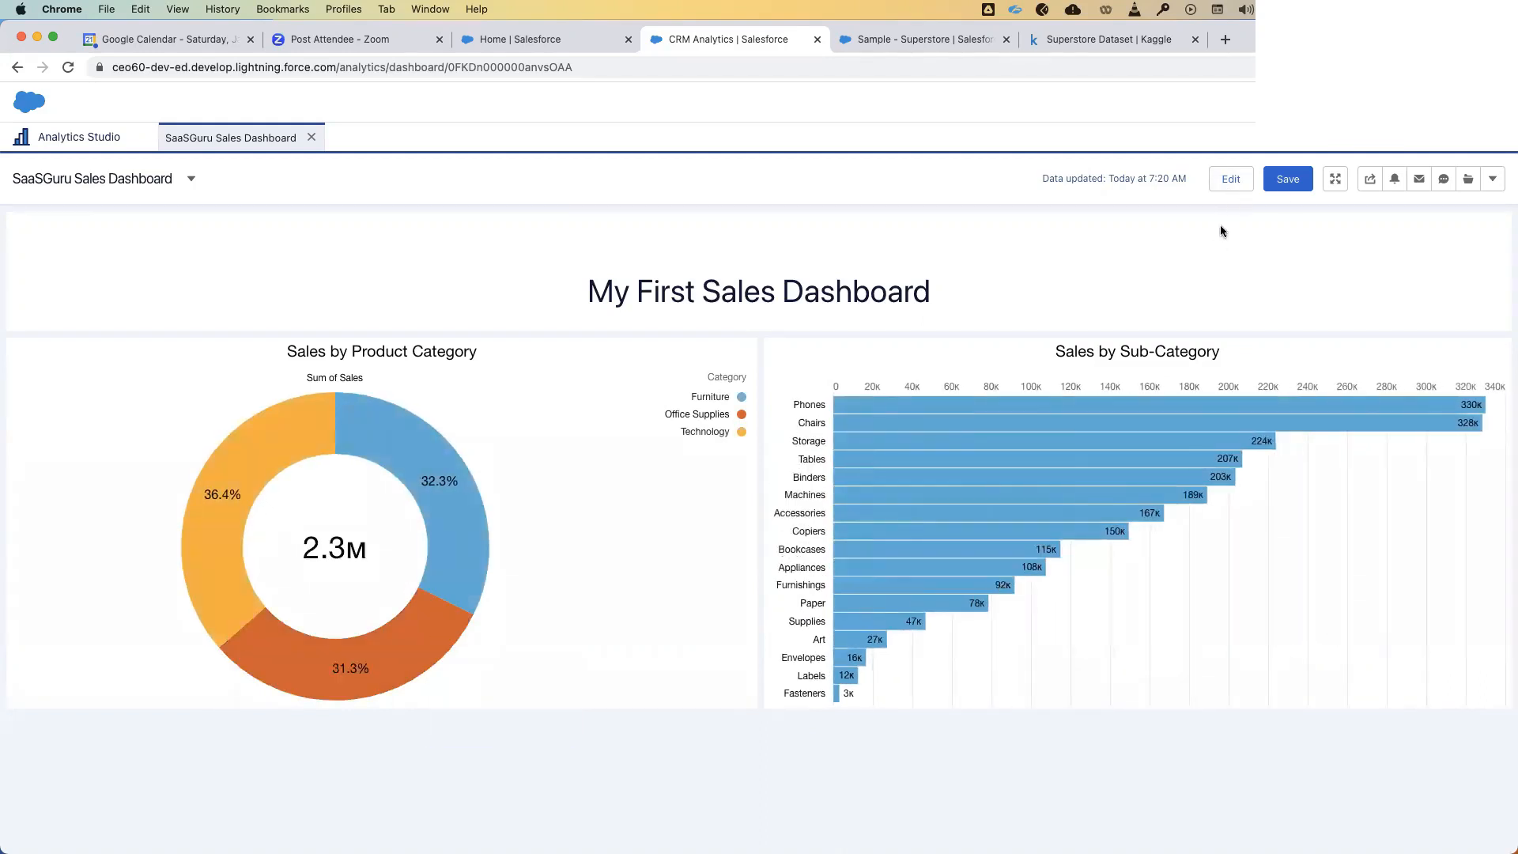
# - Return the dashboard to edit mode and place a table widget in the empty grid directly below the donut chart
pyautogui.click(1227, 182)
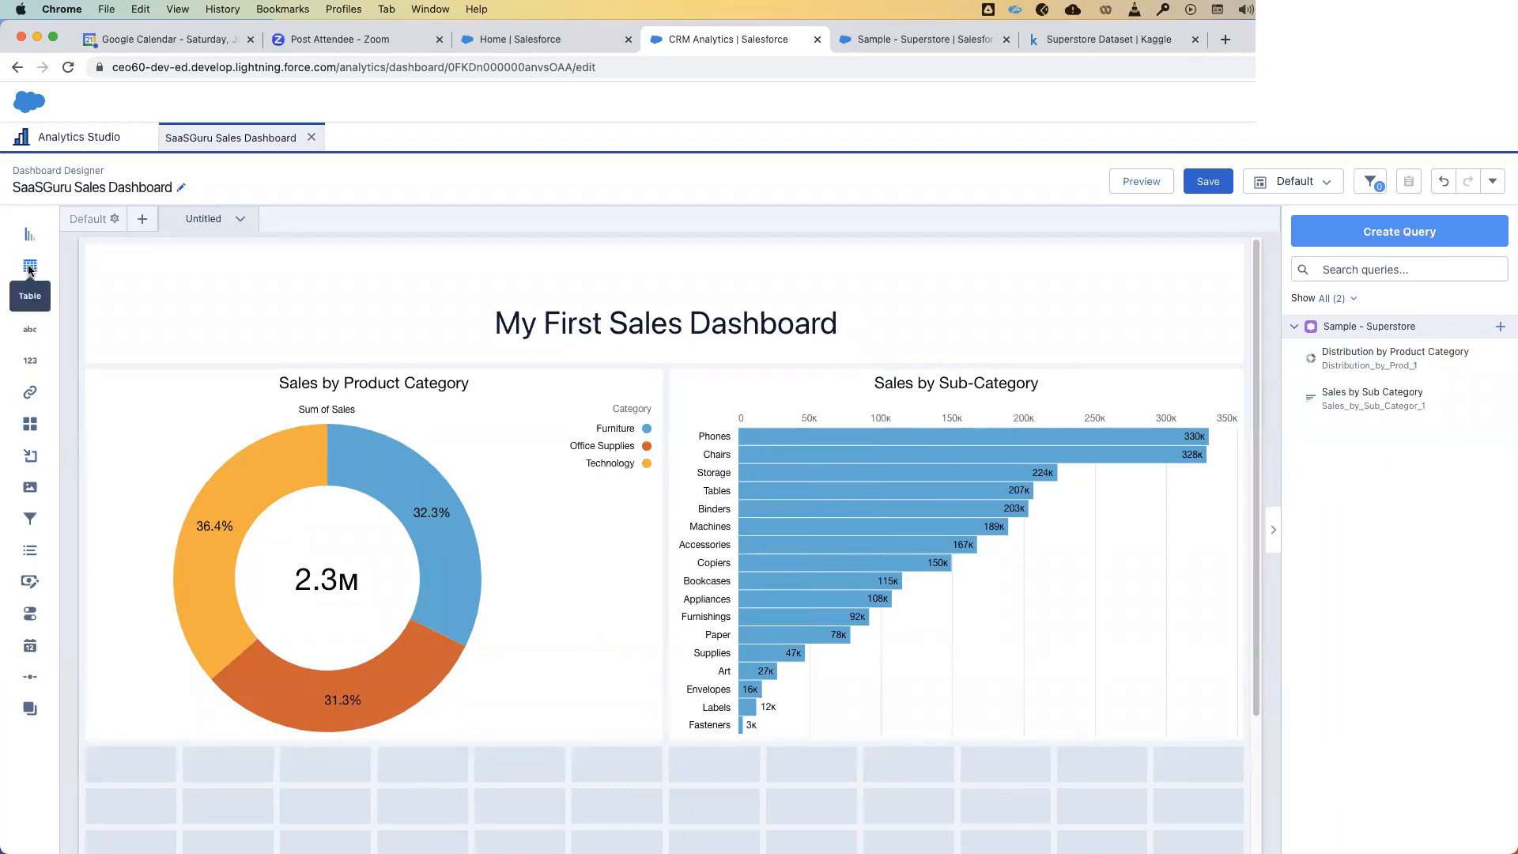
pyautogui.moveTo(30, 270); pyautogui.dragTo(107, 530)
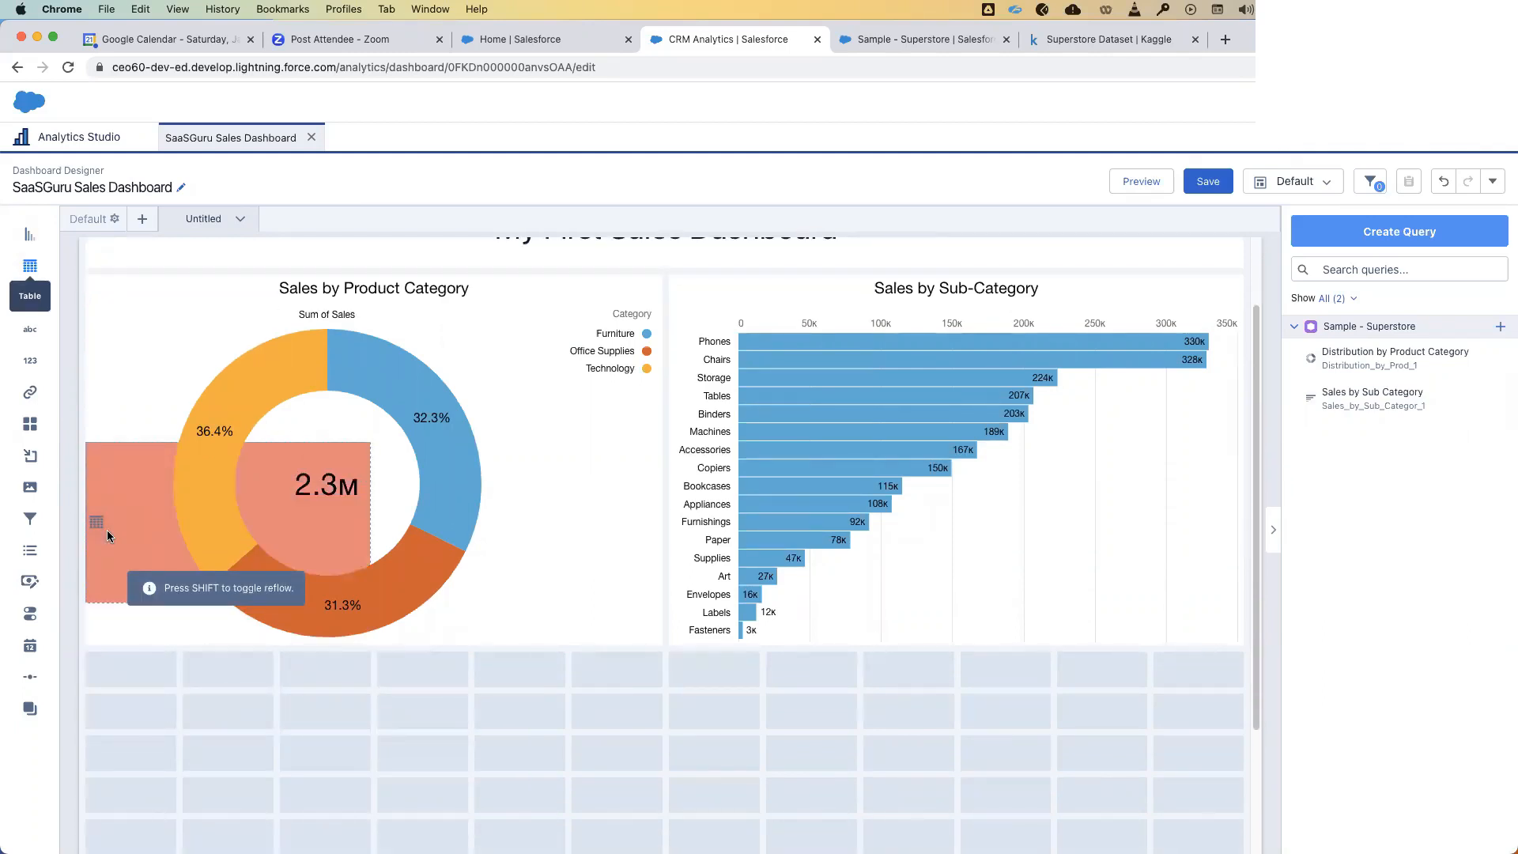
pyautogui.moveTo(107, 530); pyautogui.dragTo(111, 709)
pyautogui.scroll(-2, 554, 688)
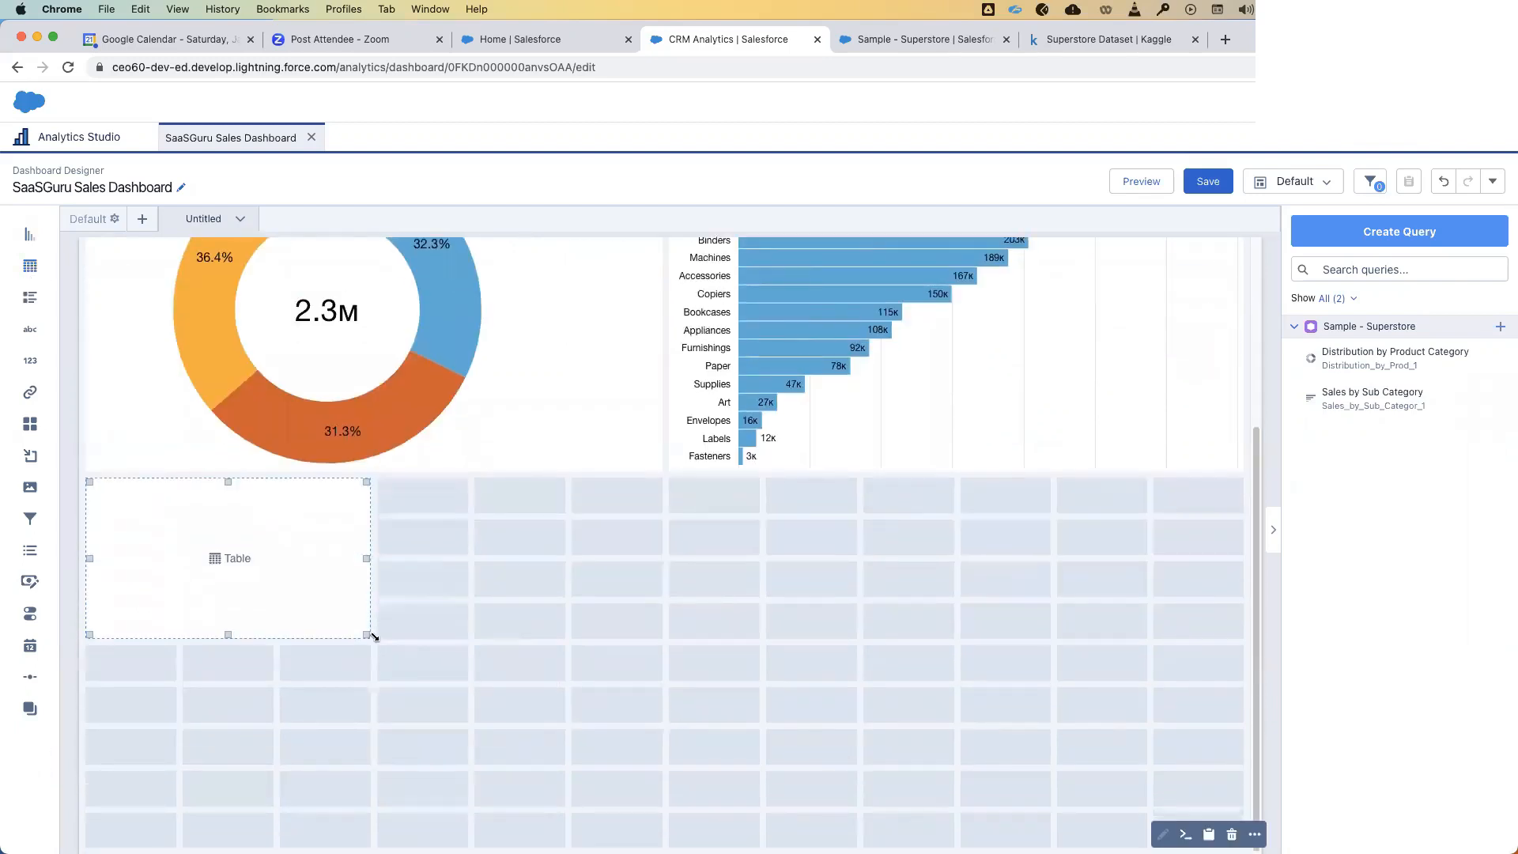
# - Enlarge the table widget to six grid columns wide and eight rows tall, filling the area below the donut chart
pyautogui.moveTo(373, 637); pyautogui.dragTo(586, 775)
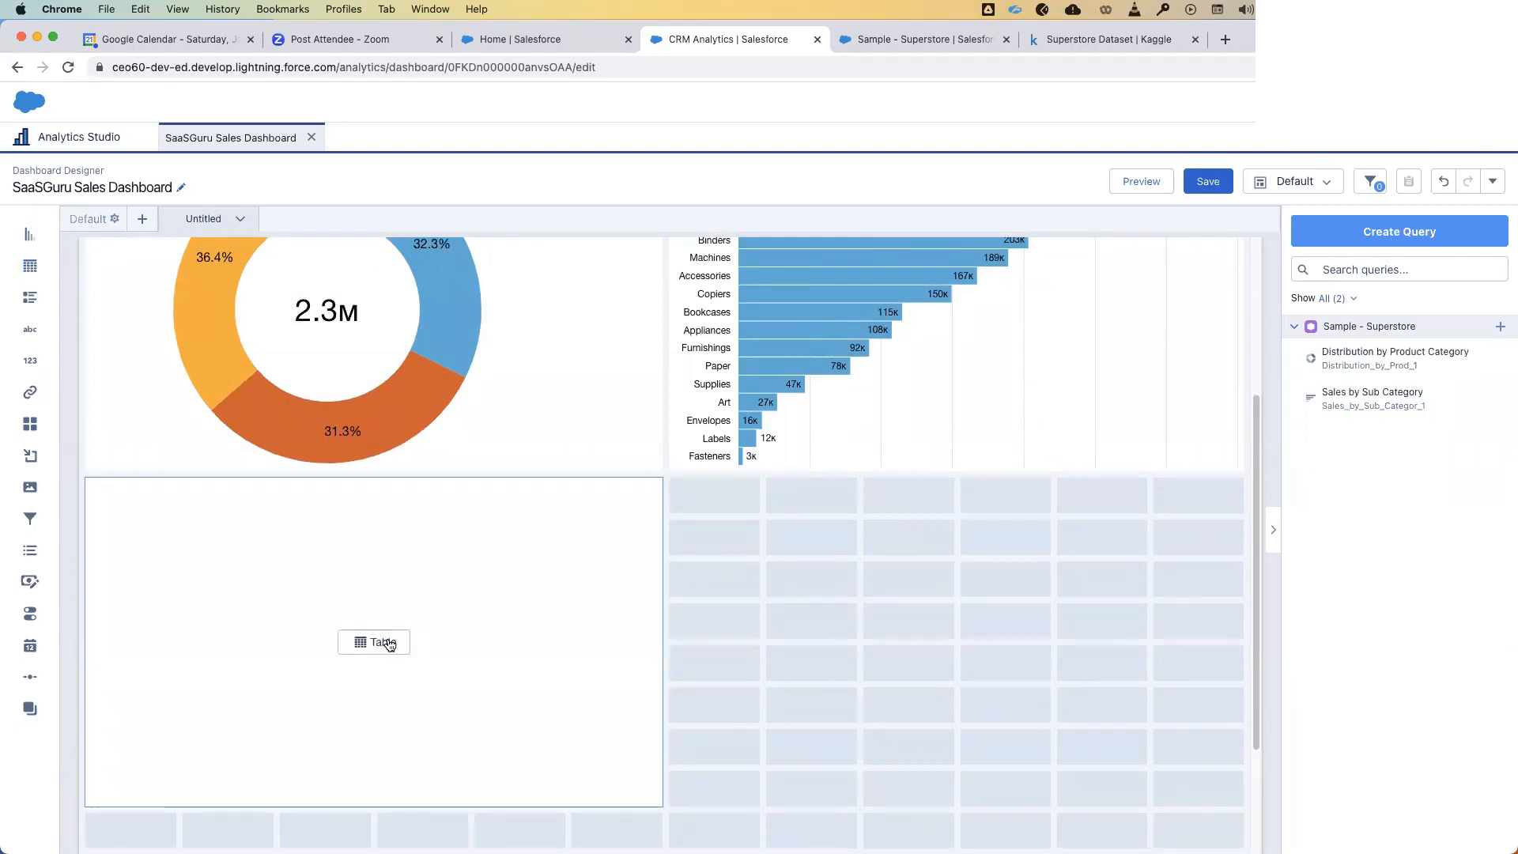
pyautogui.click(389, 645)
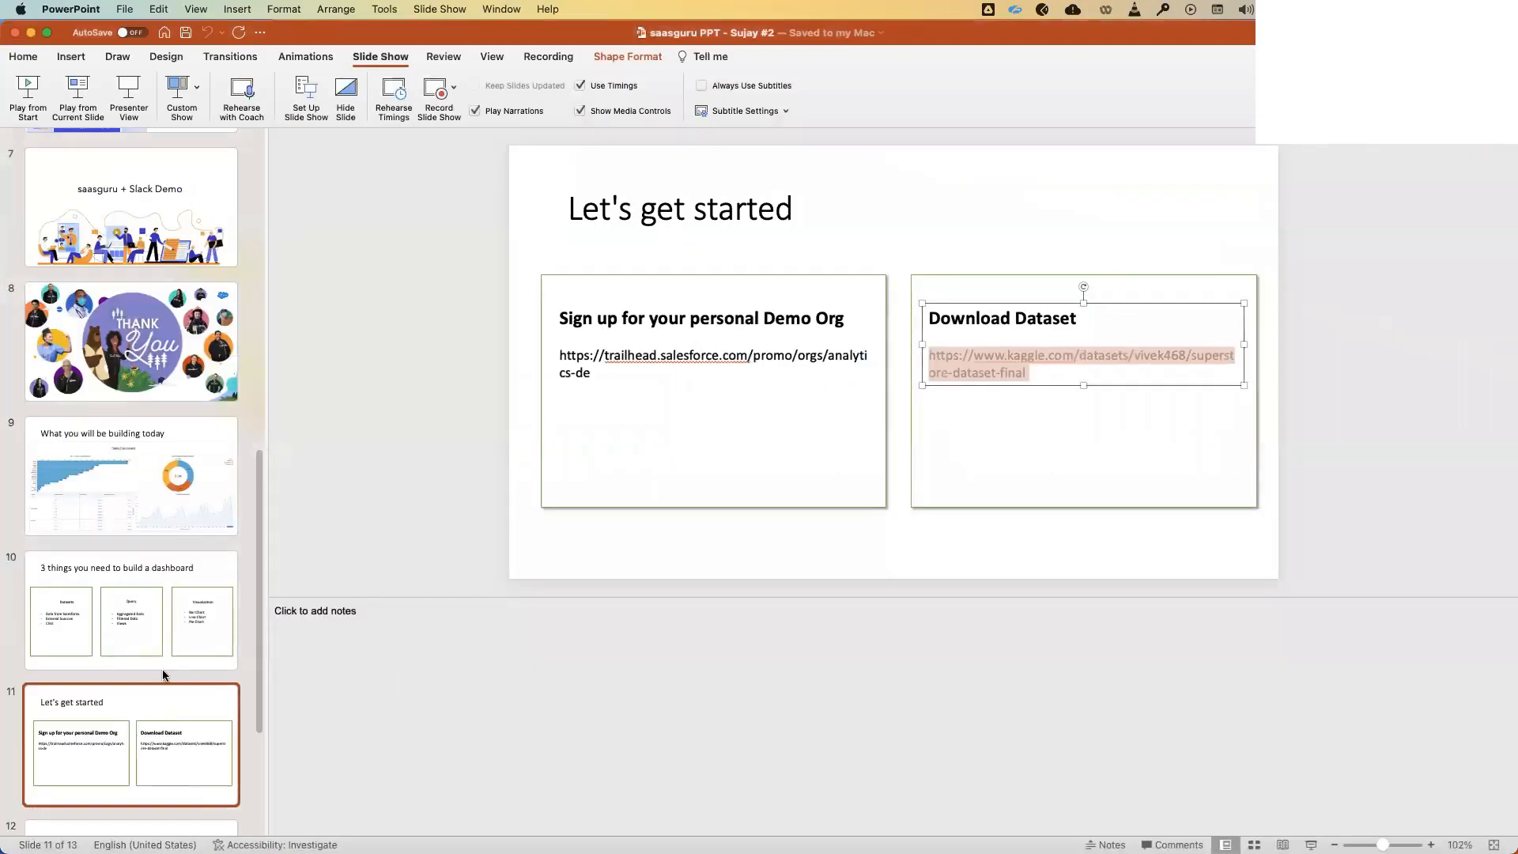
# - Switch to PowerPoint, view the slide "What you will be building today" full screen, and return to the table widget on the dashboard in Chrome
pyautogui.scroll(1, 146, 601)
pyautogui.click(125, 514)
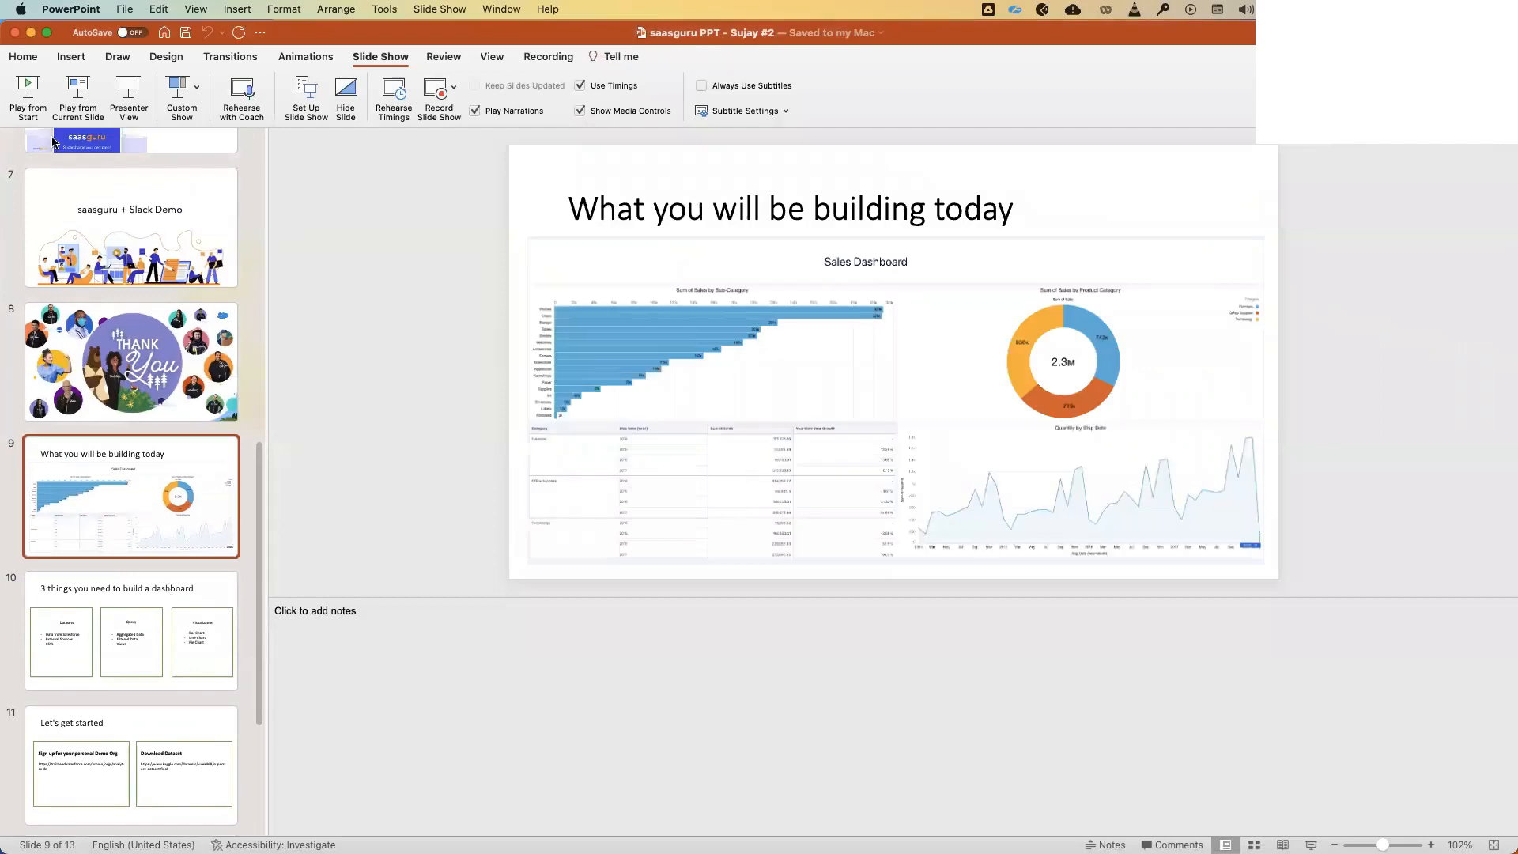
pyautogui.click(79, 103)
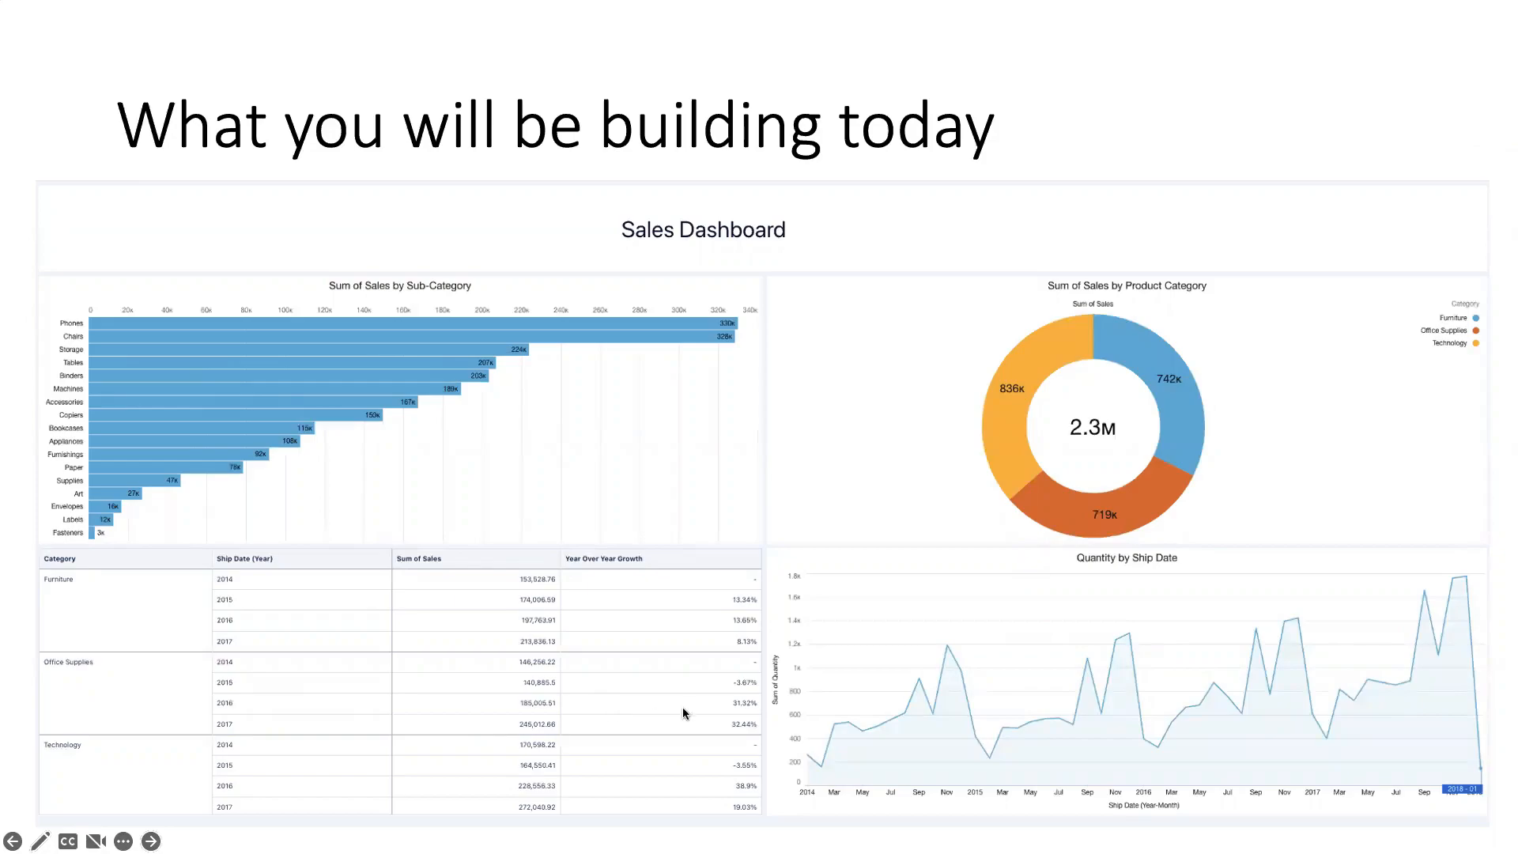
pyautogui.press('Escape')
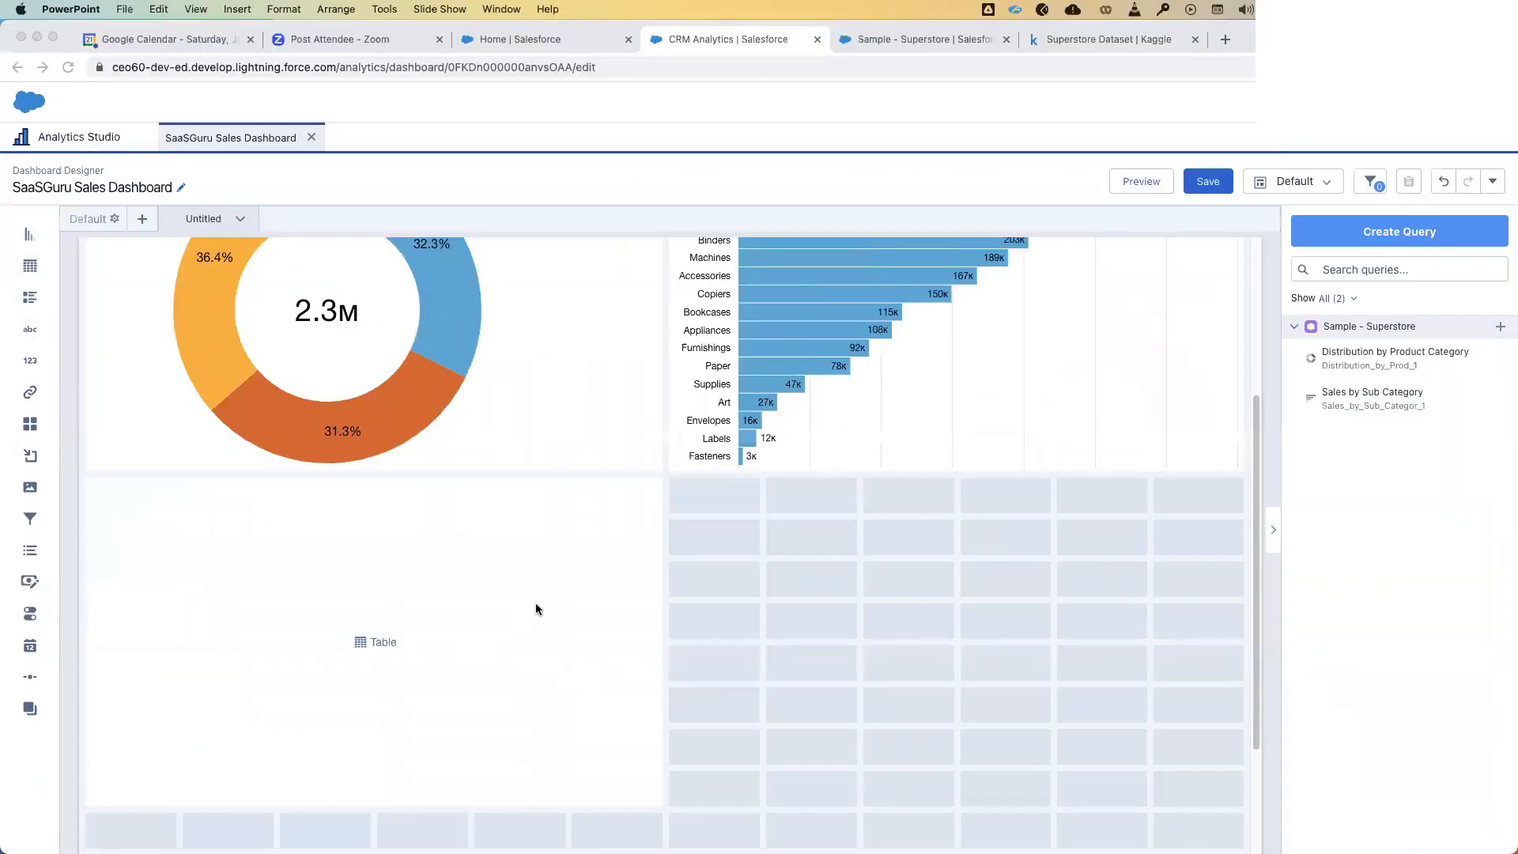
pyautogui.click(580, 597)
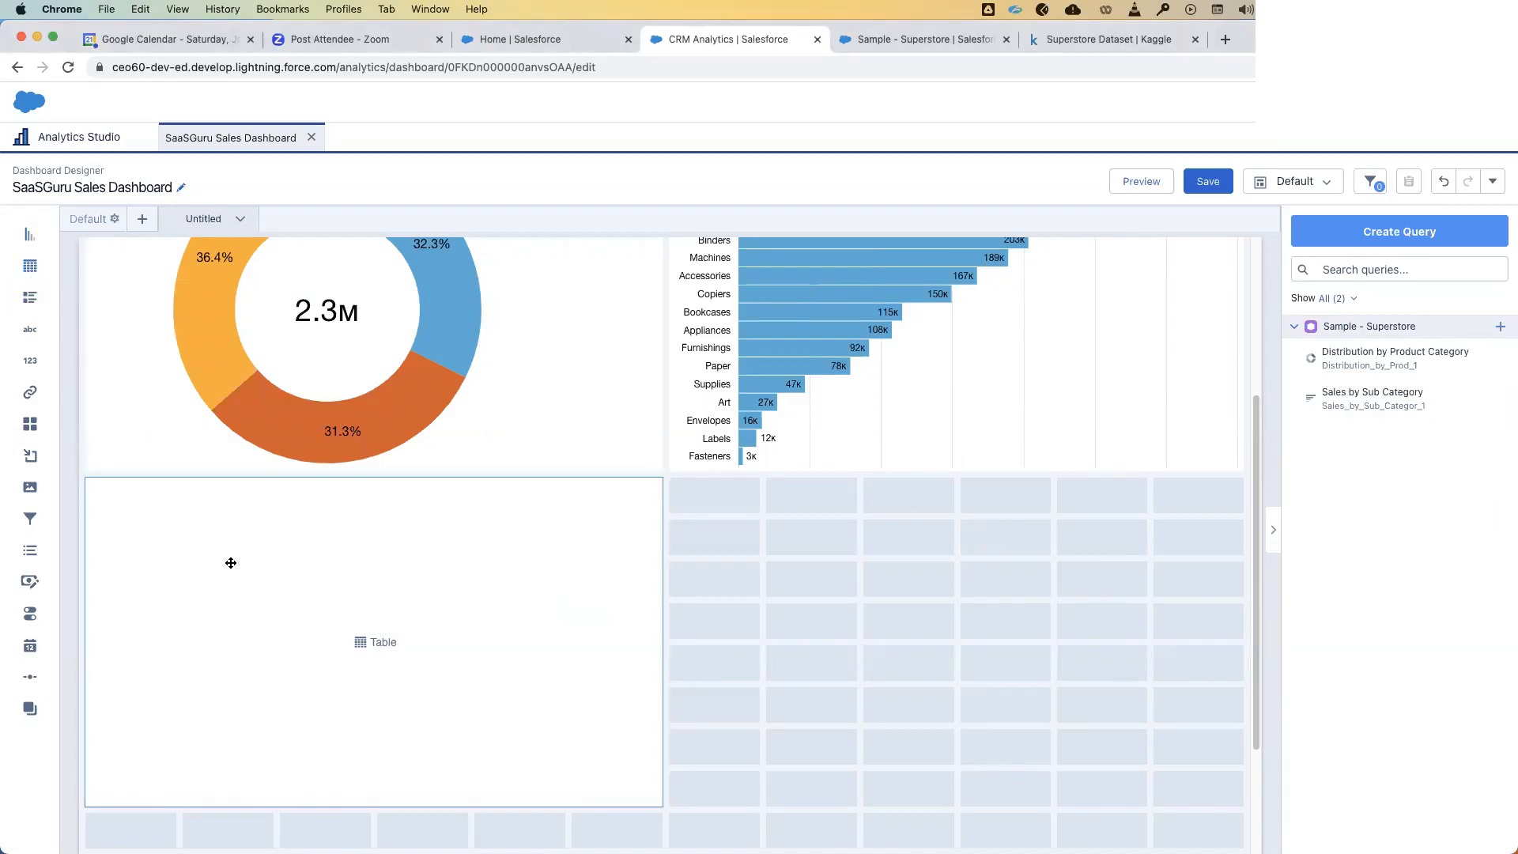
pyautogui.click(372, 640)
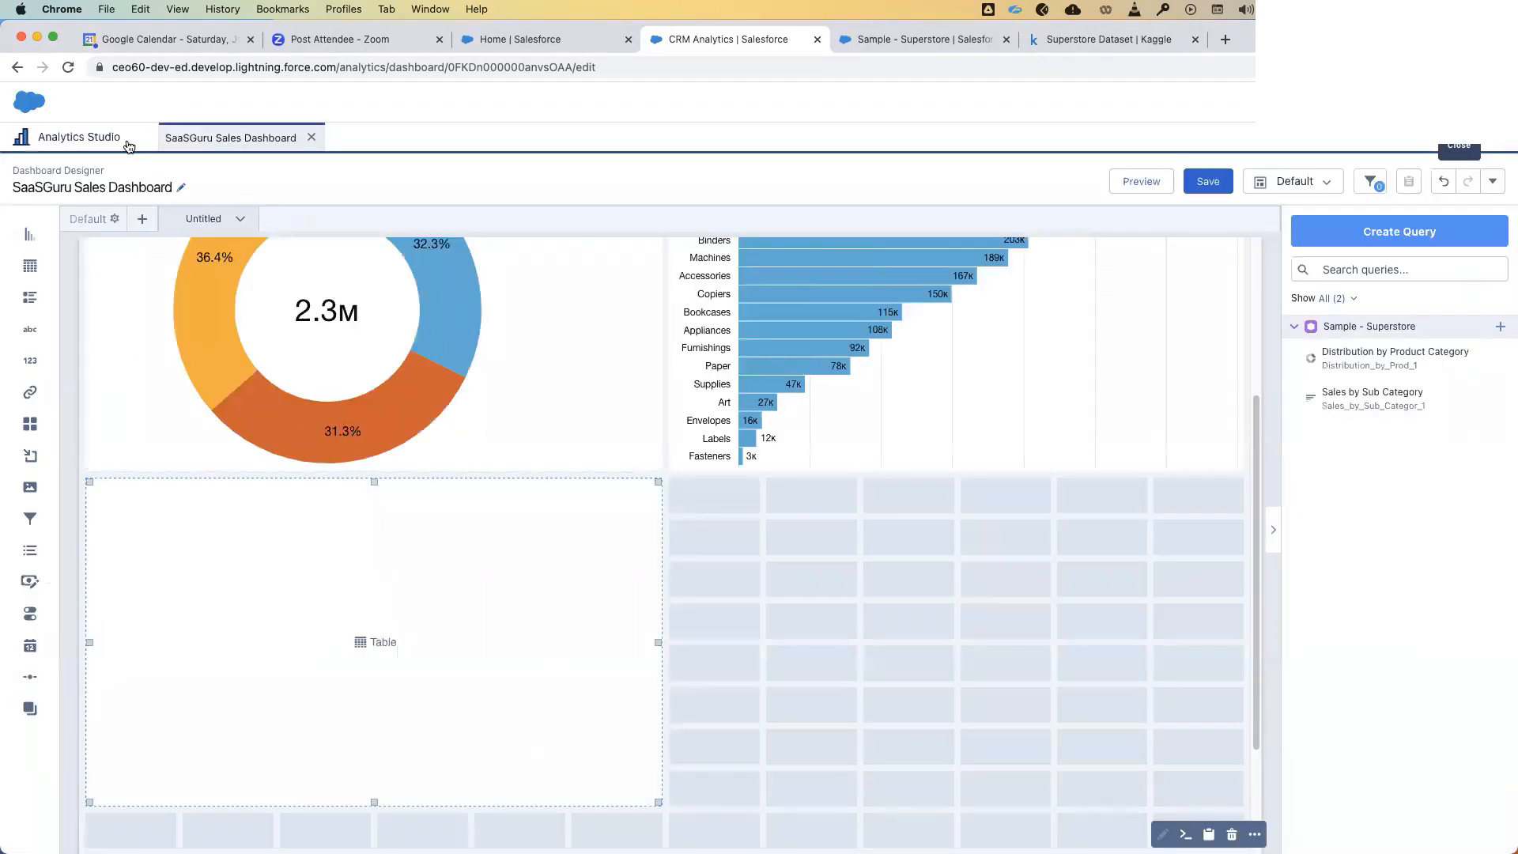
# - Check the options for creating a dashboard from the Analytics Studio home, and return to the SaaSGuru Sales Dashboard without creating one
pyautogui.click(122, 142)
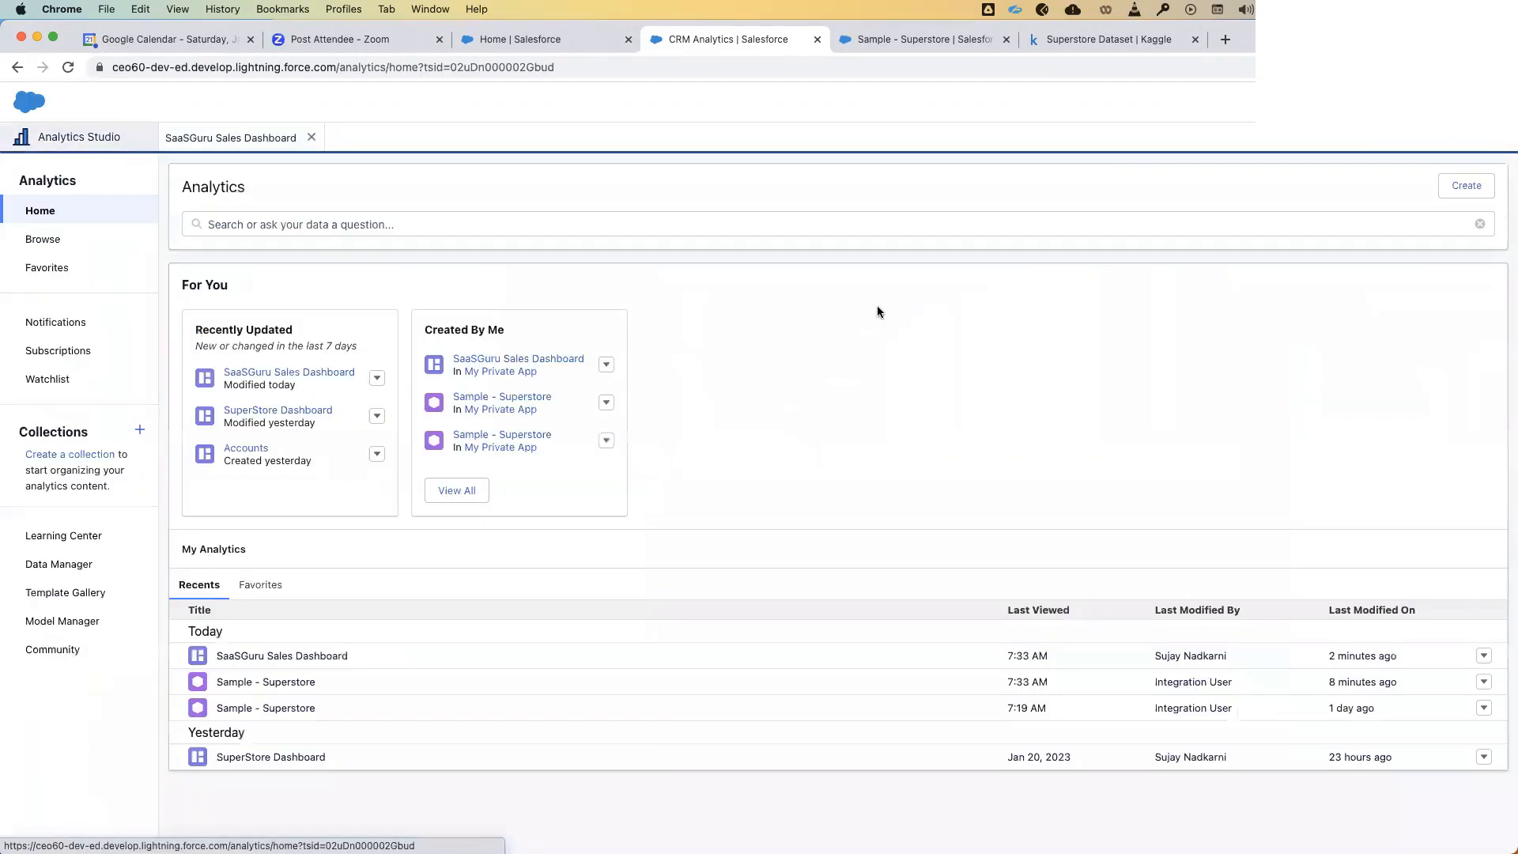
pyautogui.click(1454, 190)
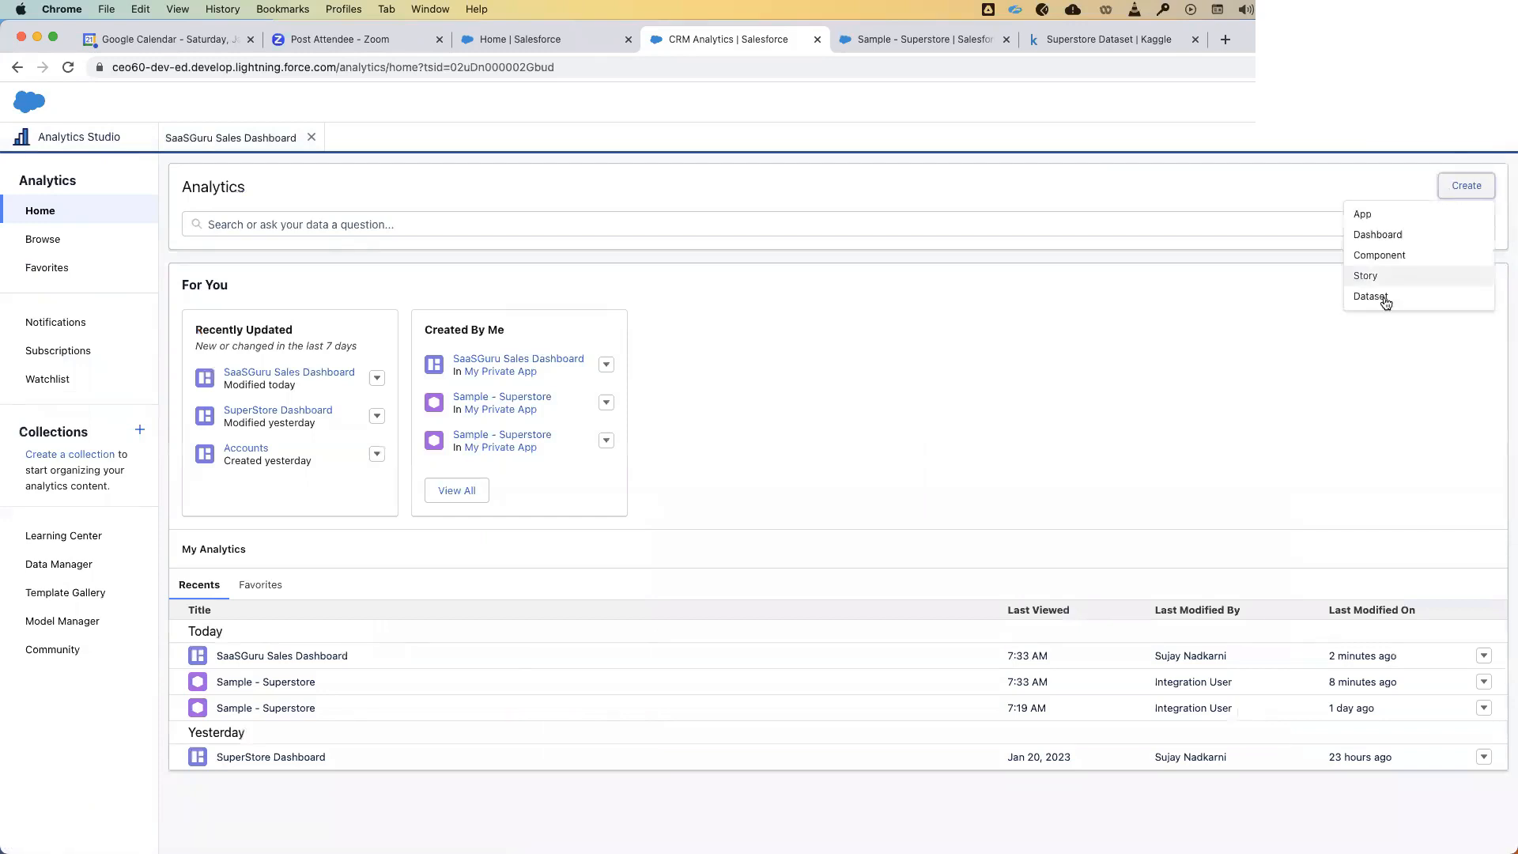
pyautogui.click(1377, 235)
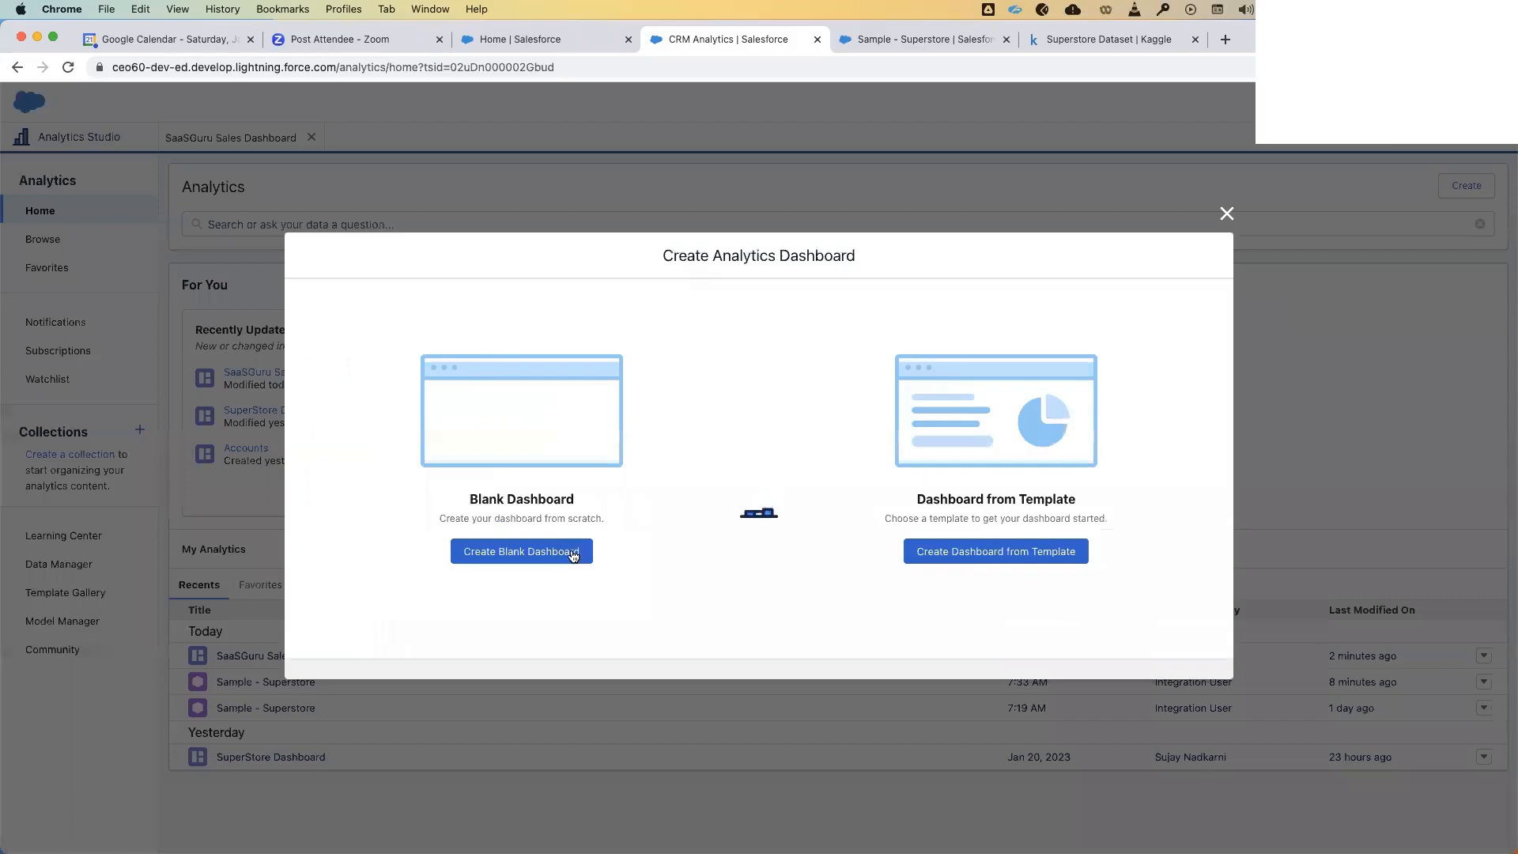
pyautogui.click(1228, 215)
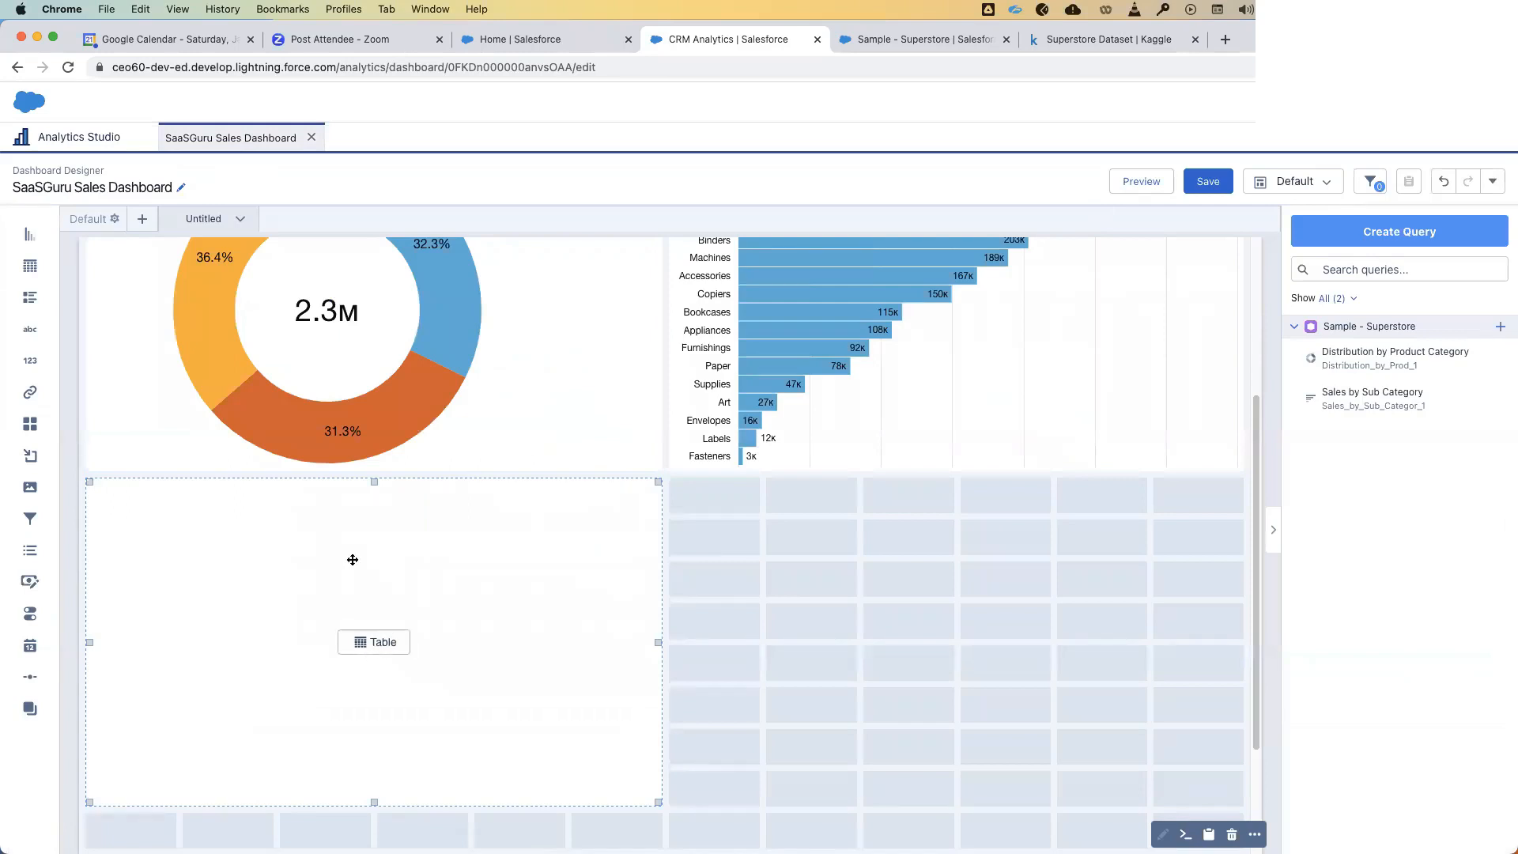
# - Start a query on the Sample - Superstore dataset for the table widget and display it as a compare table
pyautogui.click(384, 643)
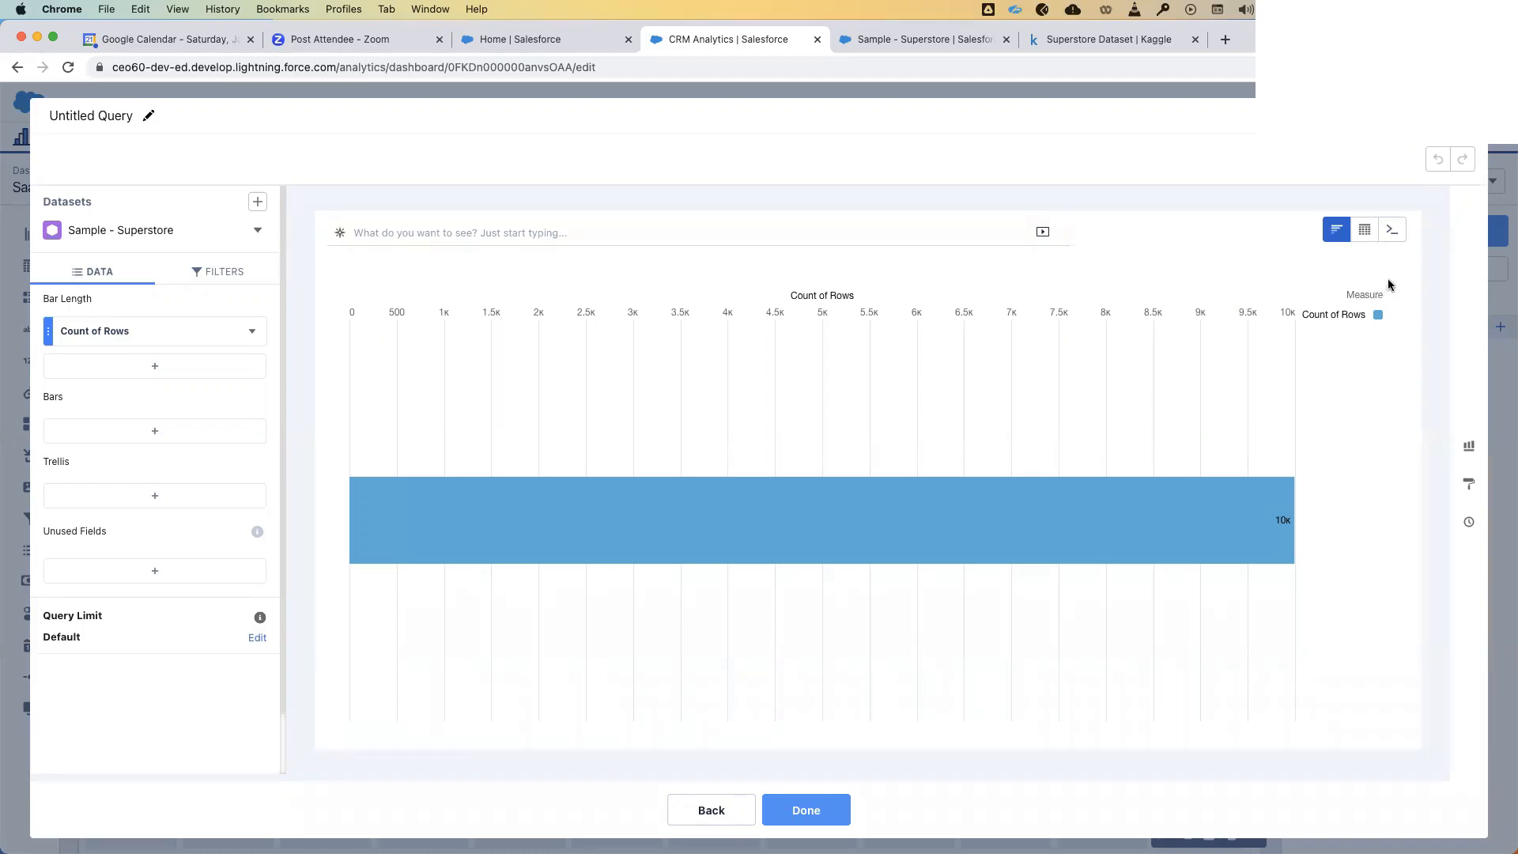
pyautogui.moveTo(1365, 236)
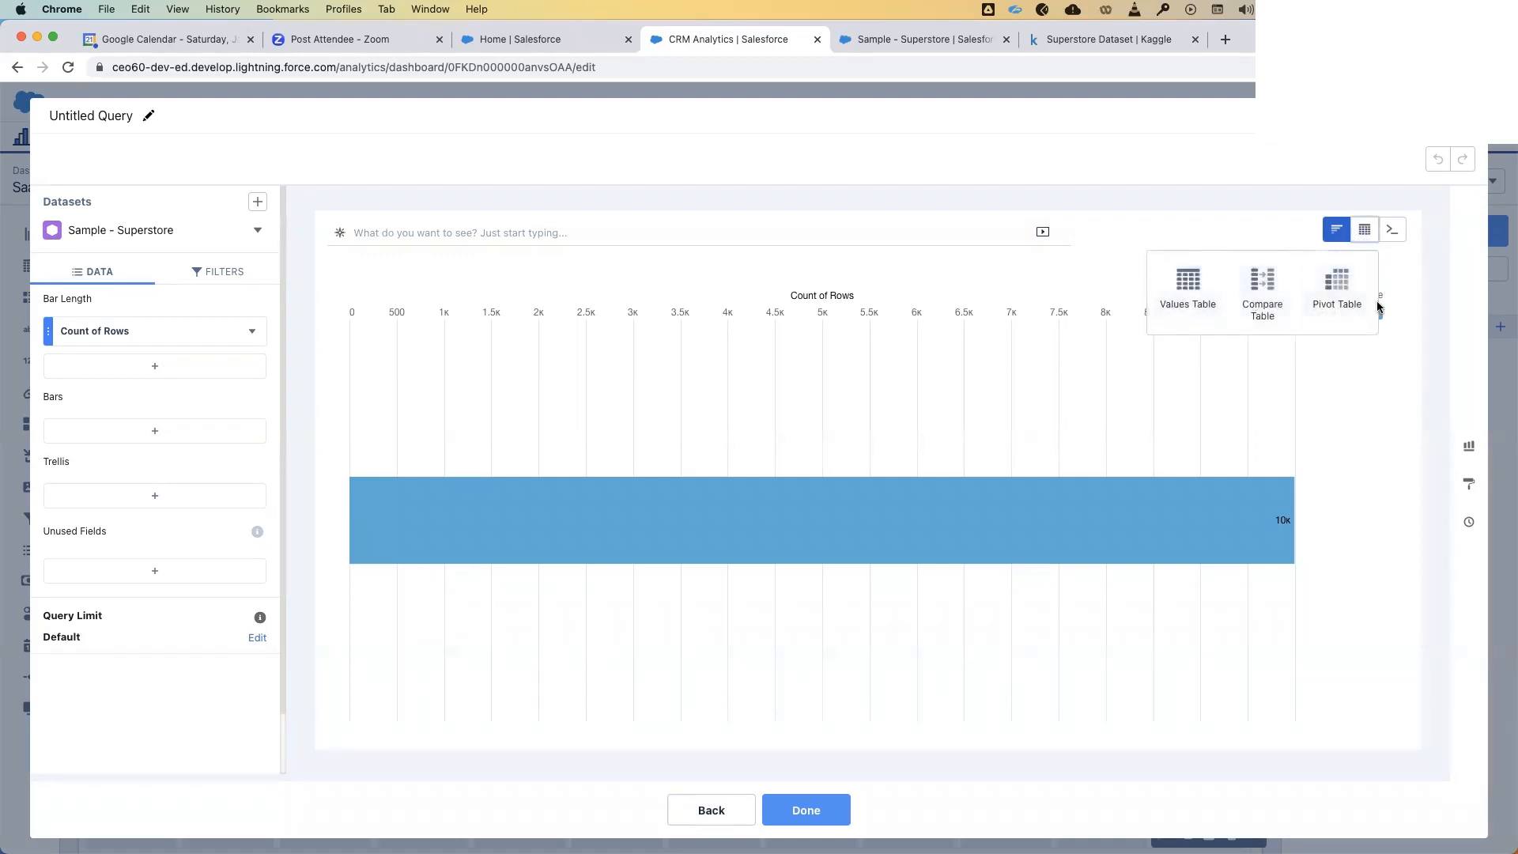
pyautogui.click(1250, 318)
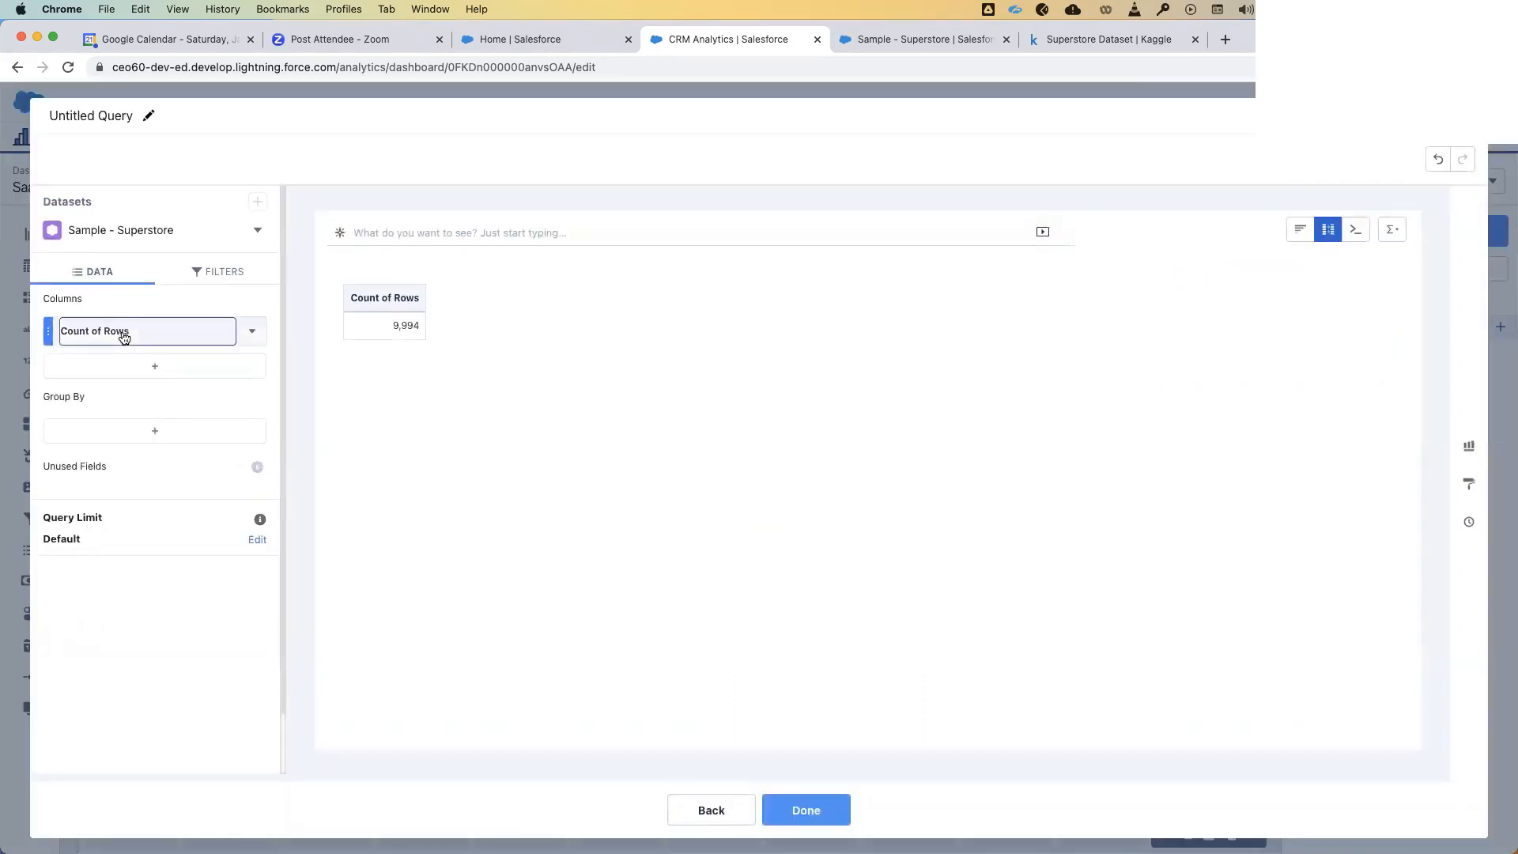
pyautogui.click(123, 334)
pyautogui.click(121, 704)
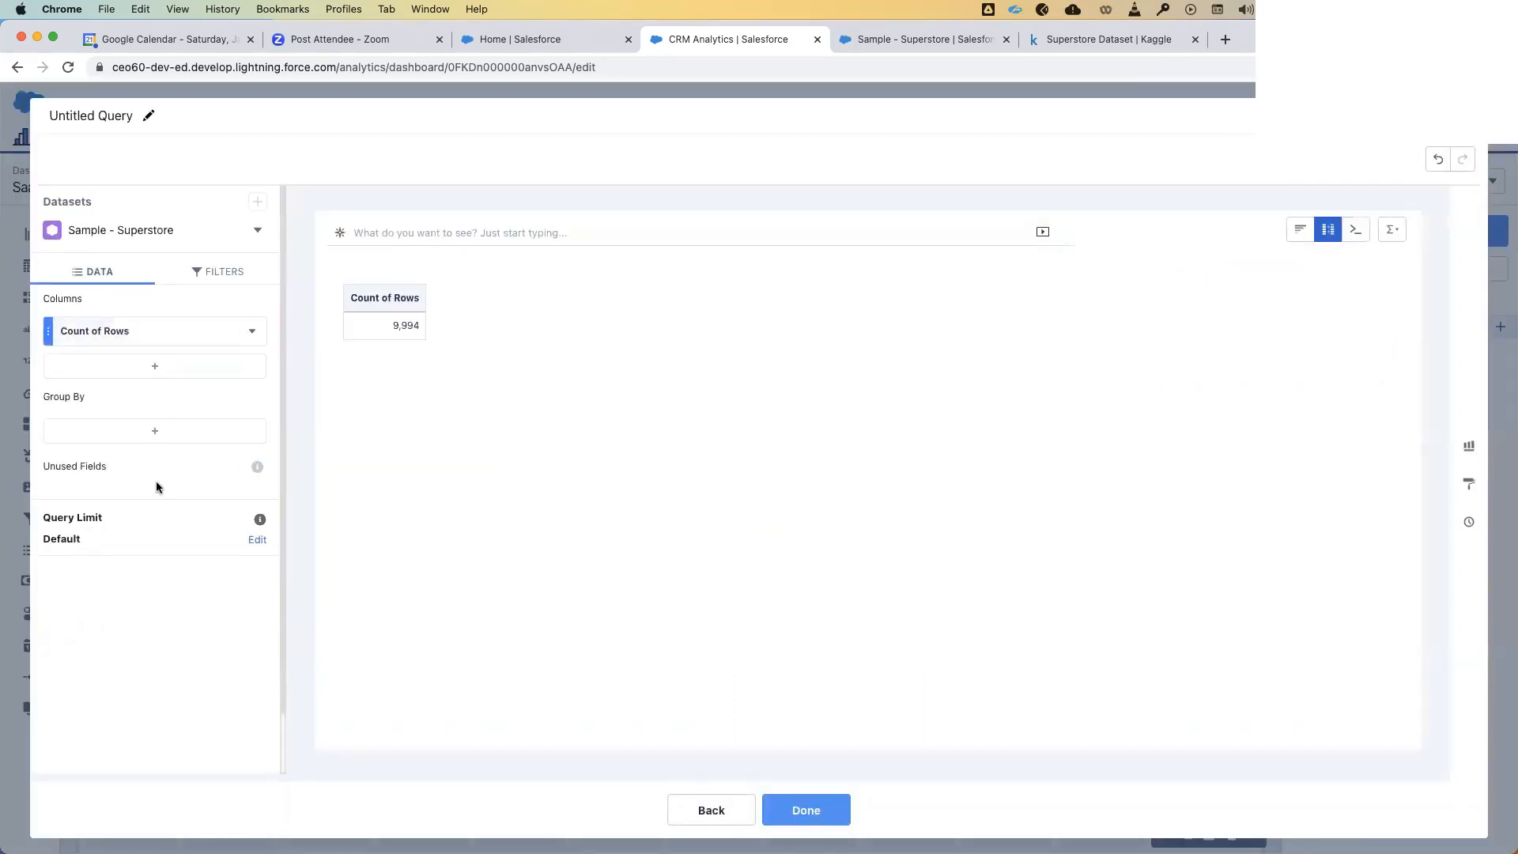
# - Group the compare table by Category and by the year of Ship Date
pyautogui.click(156, 437)
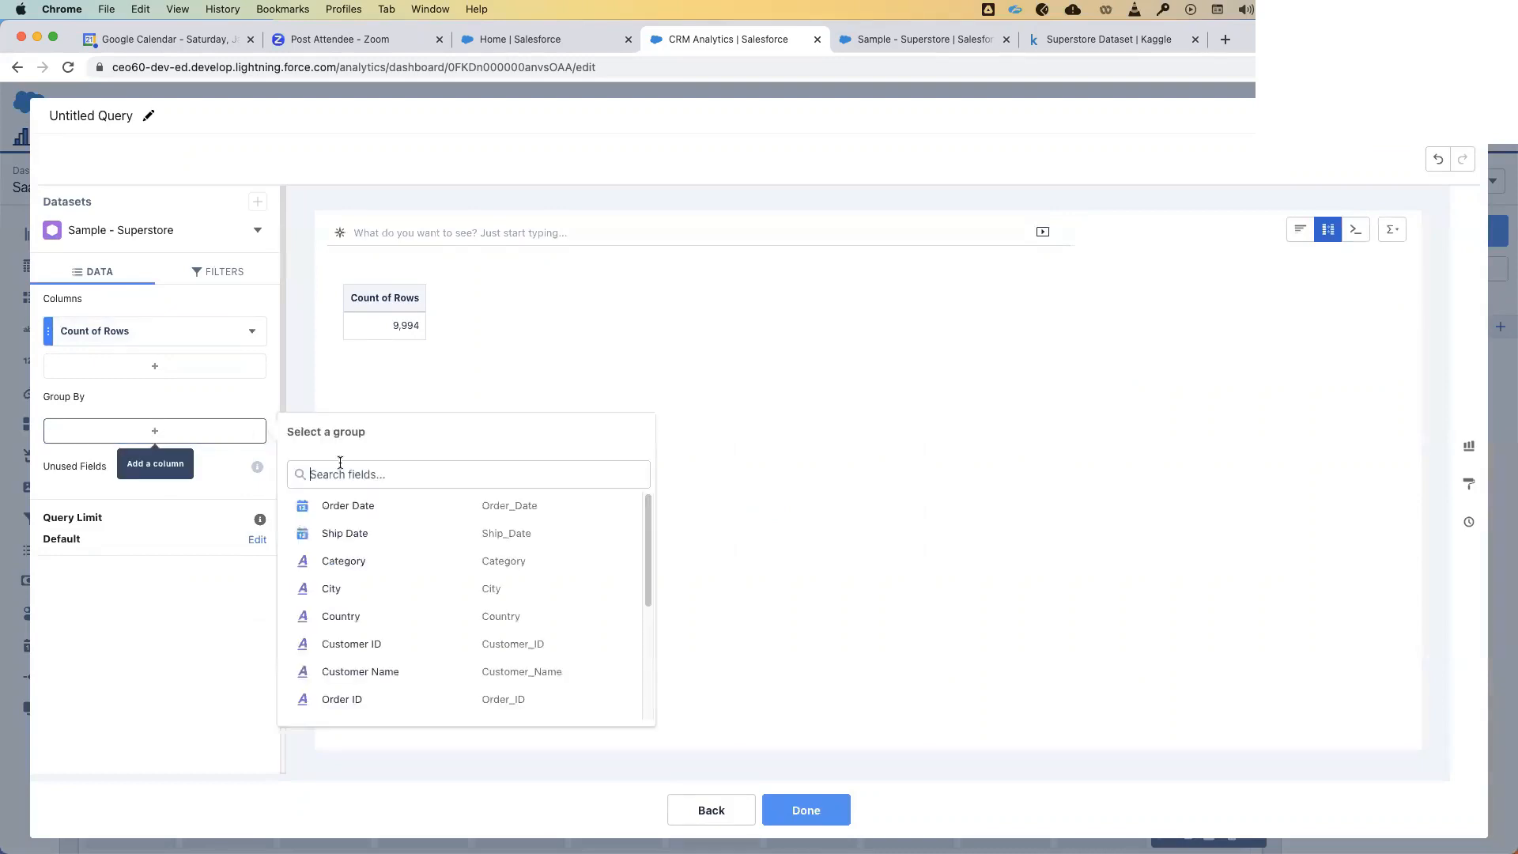
pyautogui.click(340, 563)
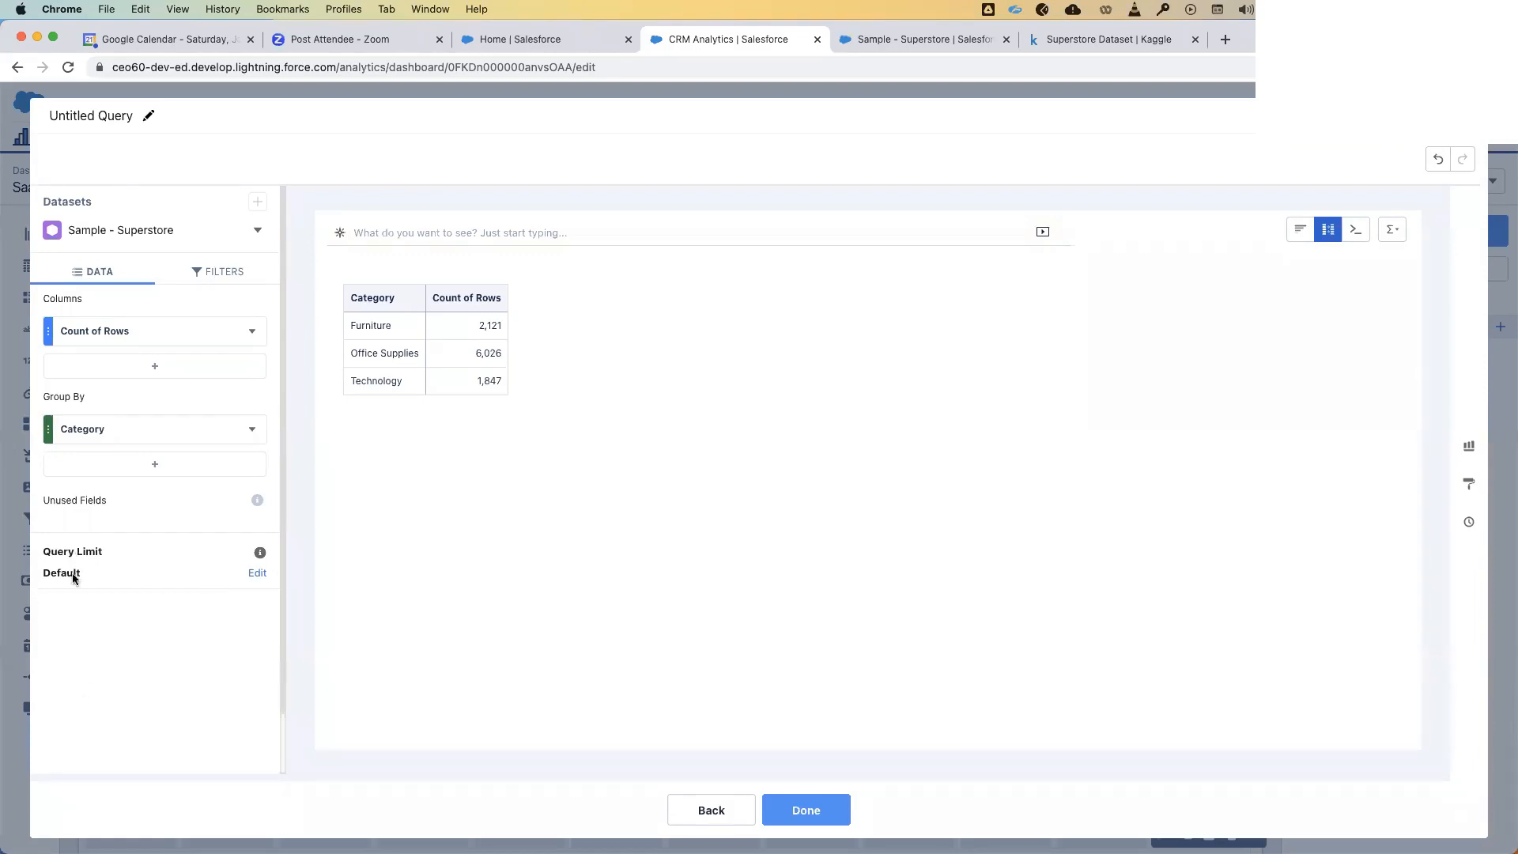
pyautogui.click(168, 472)
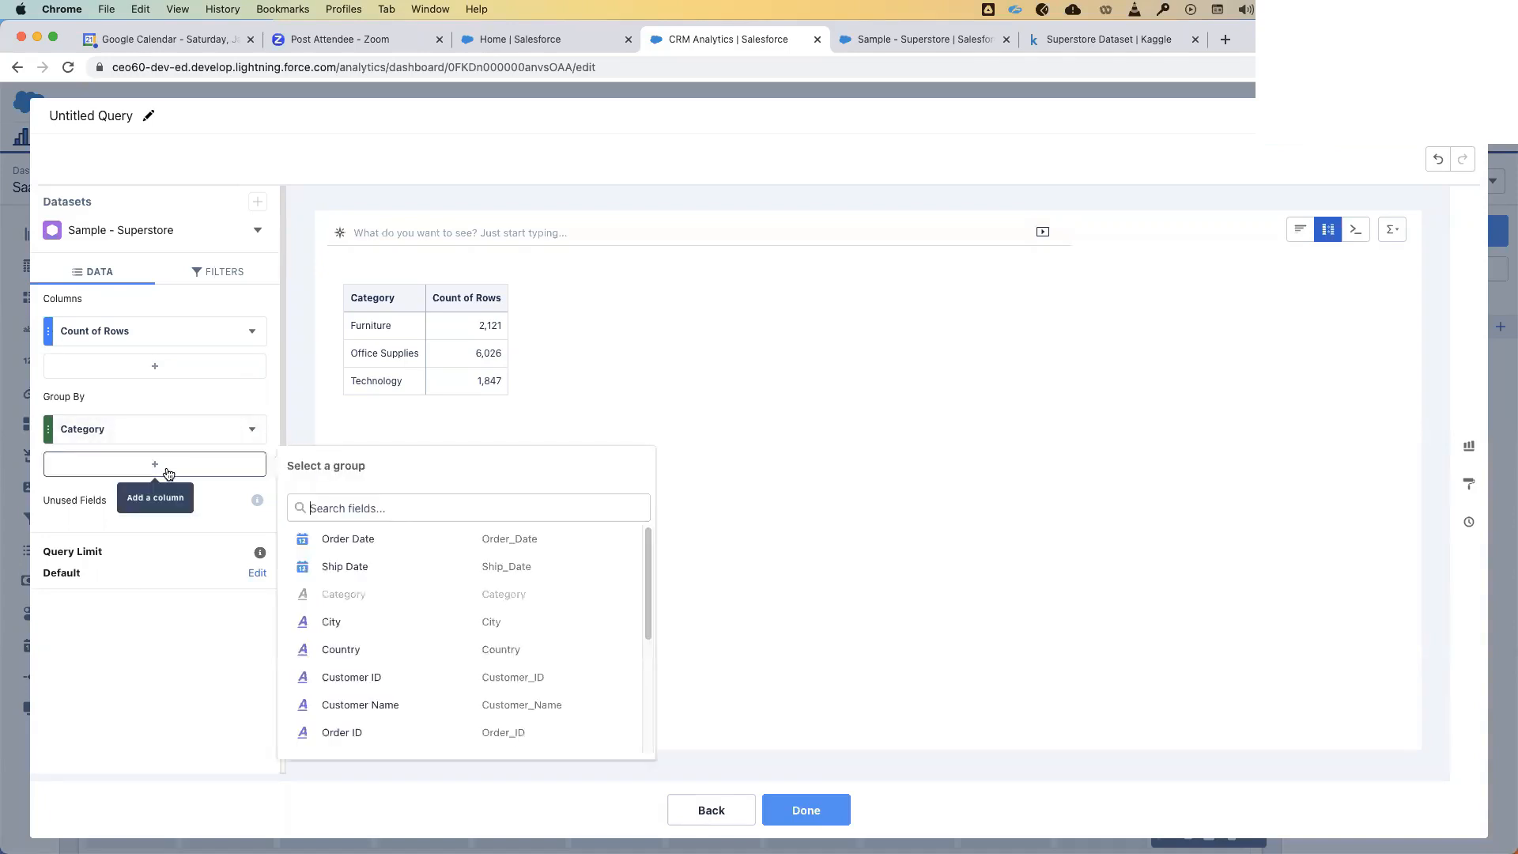
pyautogui.click(351, 571)
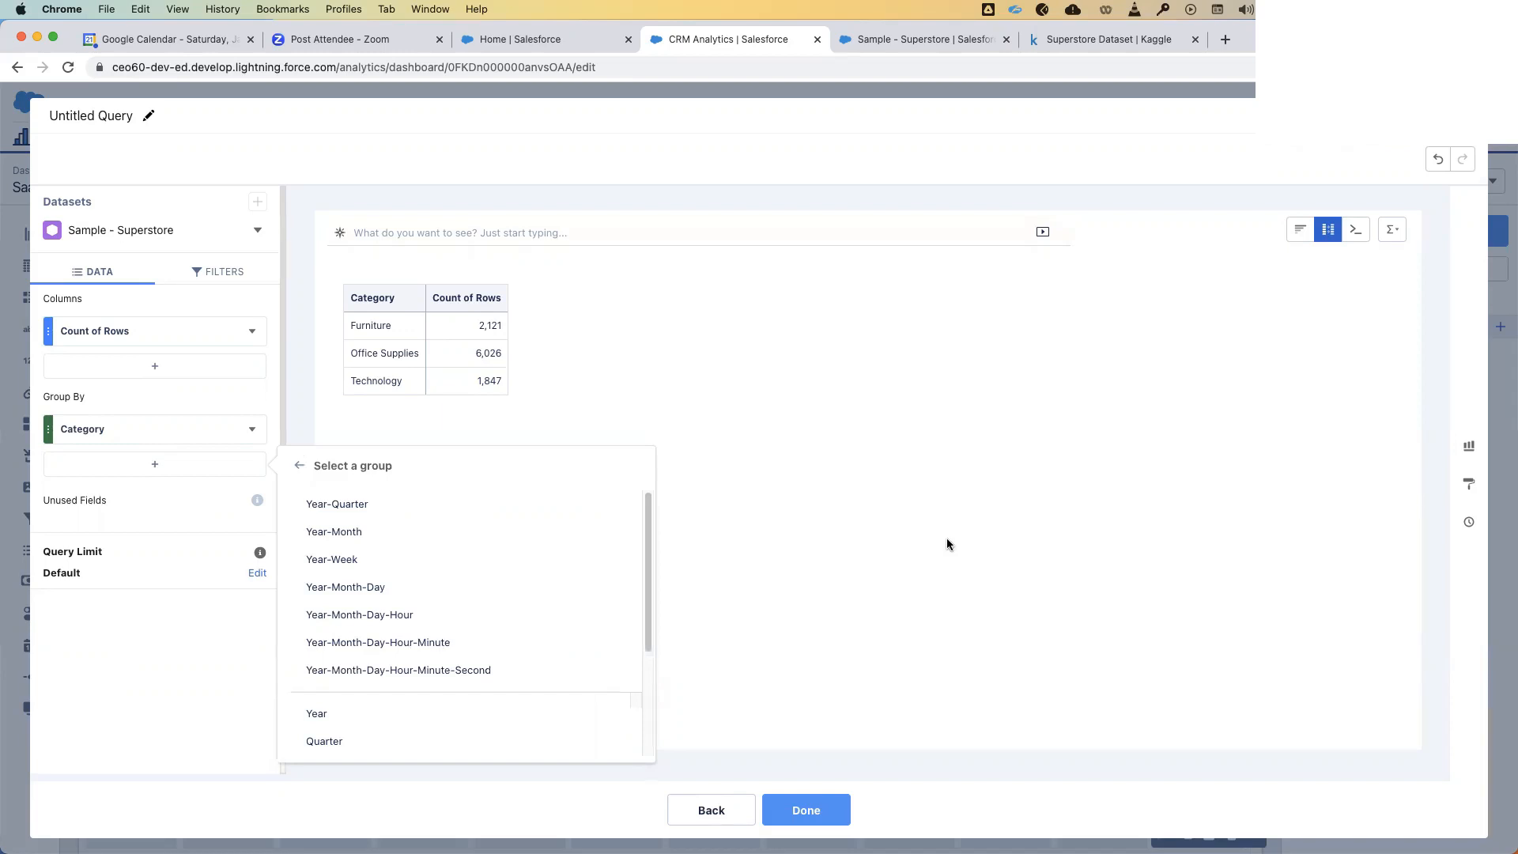
pyautogui.click(347, 722)
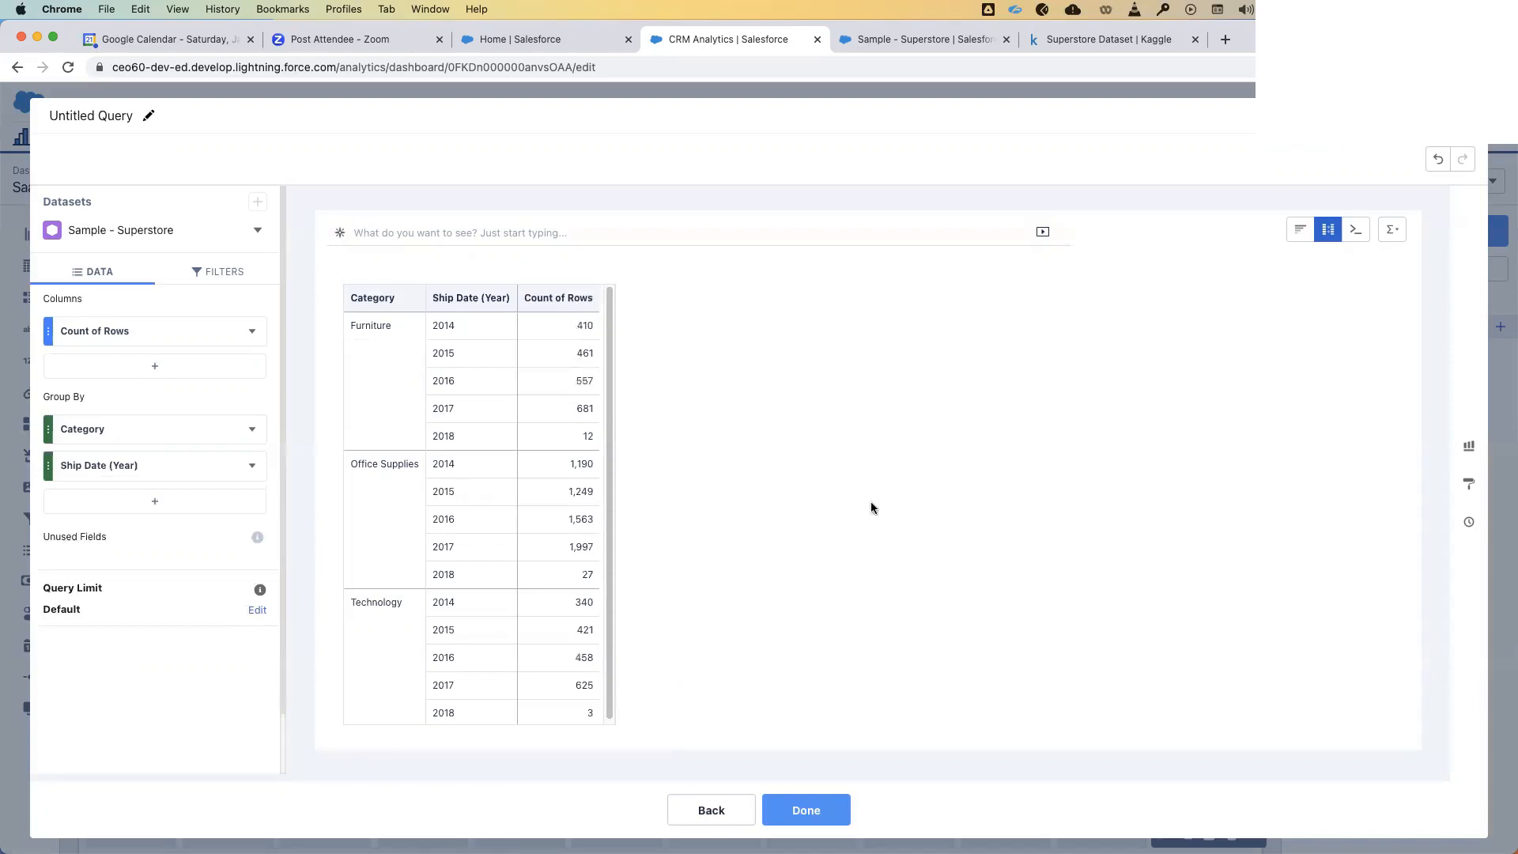
# - Change the Count of Rows column to the sum of Sales and look over the resulting rows
pyautogui.click(133, 333)
pyautogui.click(301, 410)
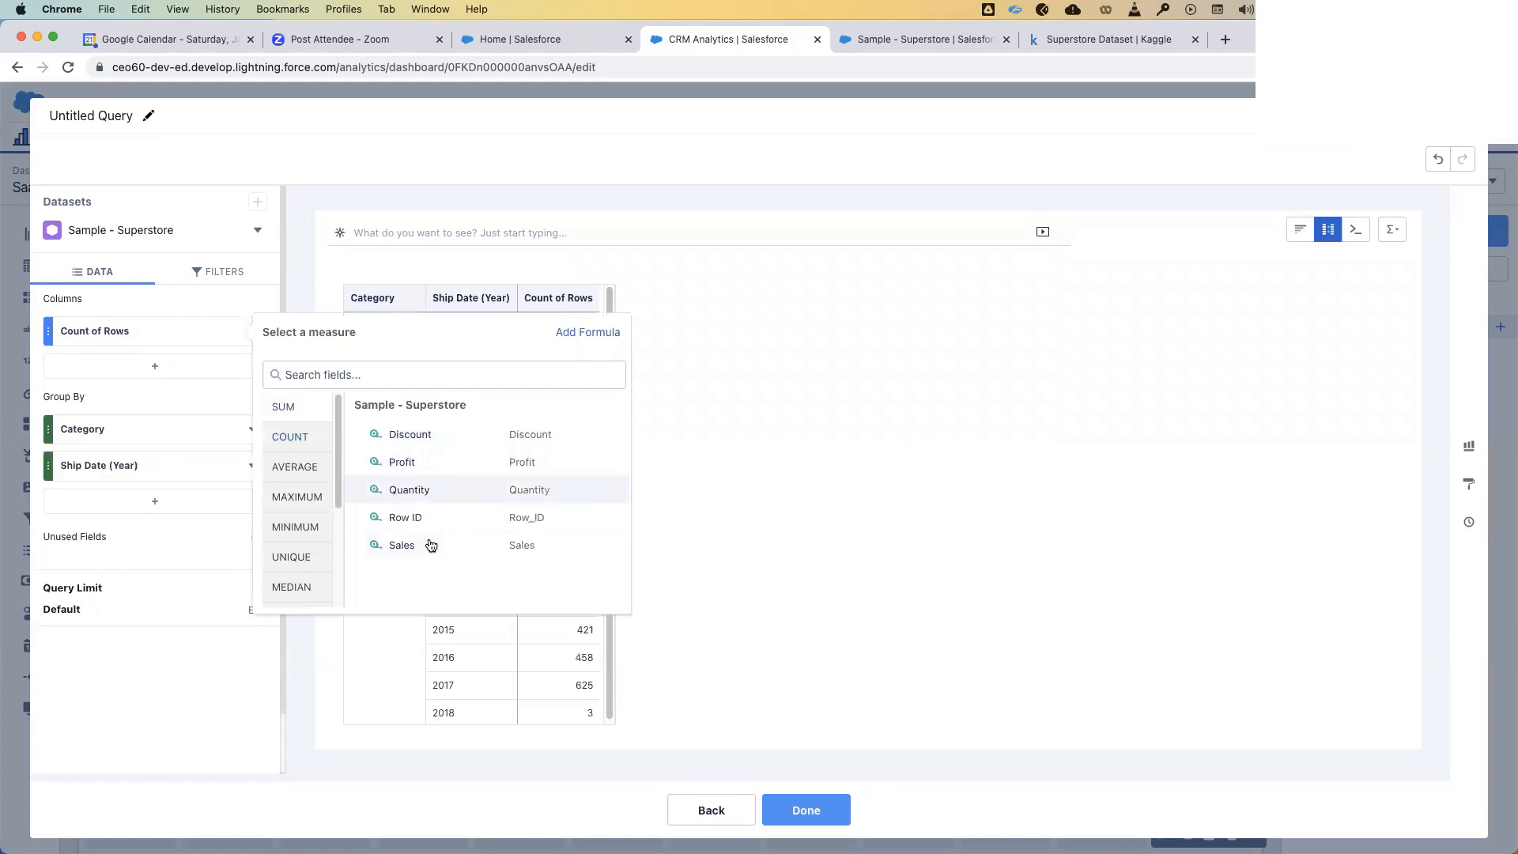
pyautogui.click(427, 544)
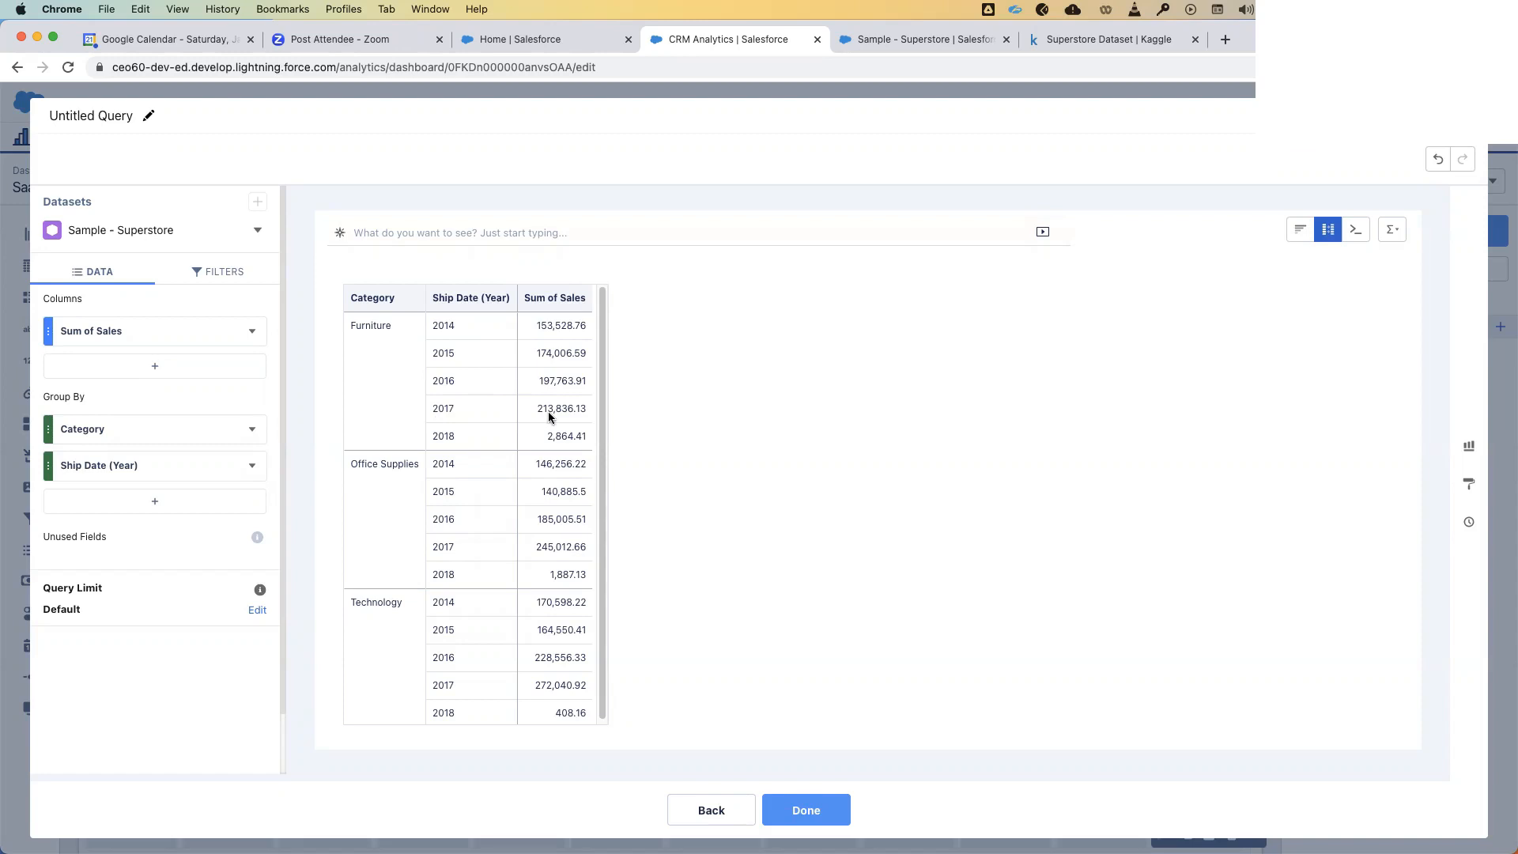
pyautogui.scroll(-1, 421, 452)
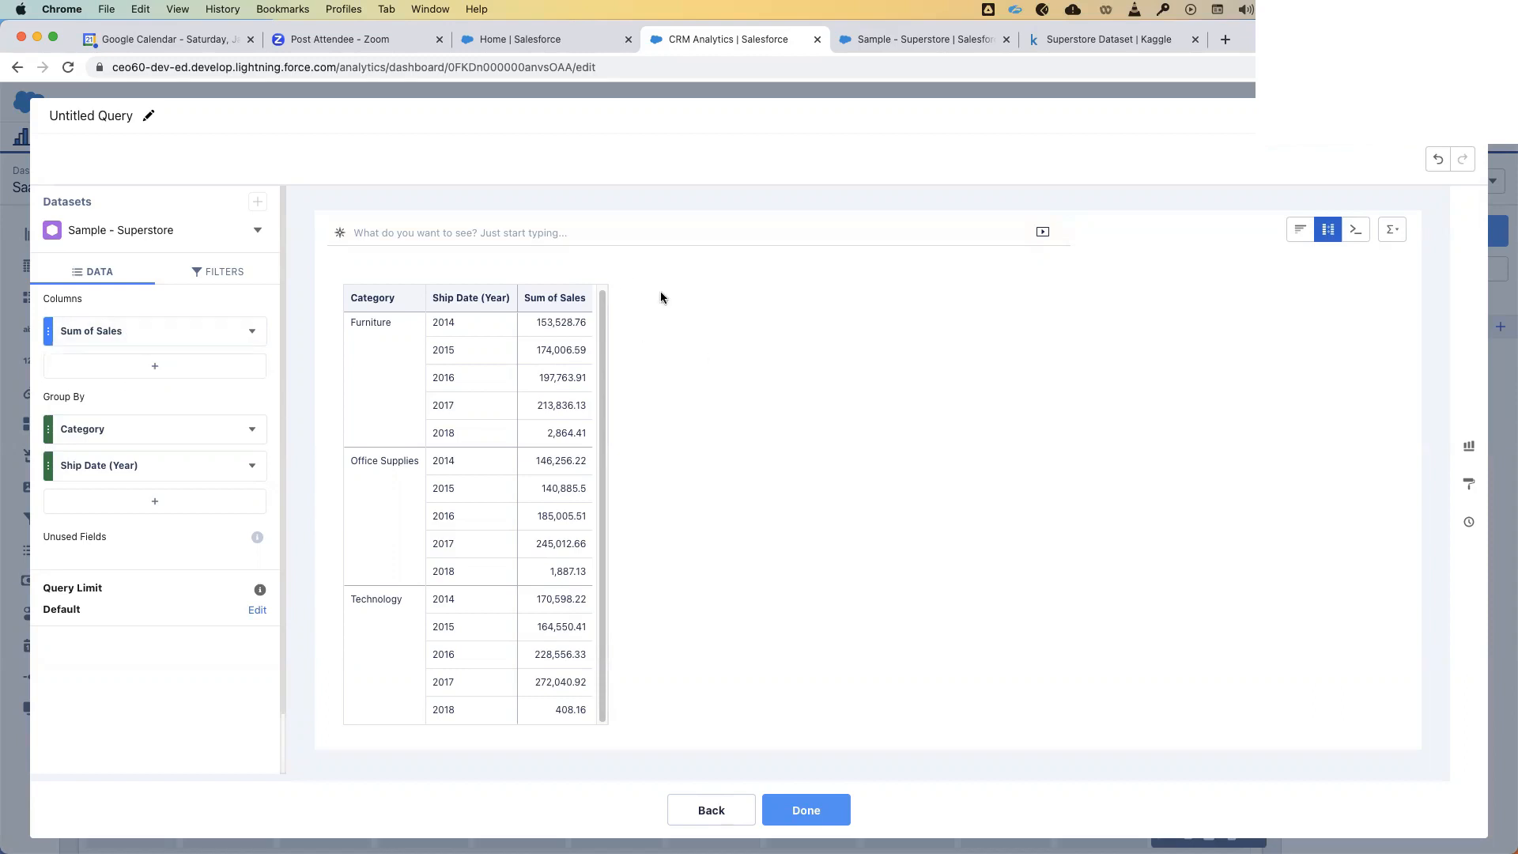
# - Add a Period Over Period formula column on Sum of Sales, comparing Year Over Year as % Change, and apply it
pyautogui.click(157, 370)
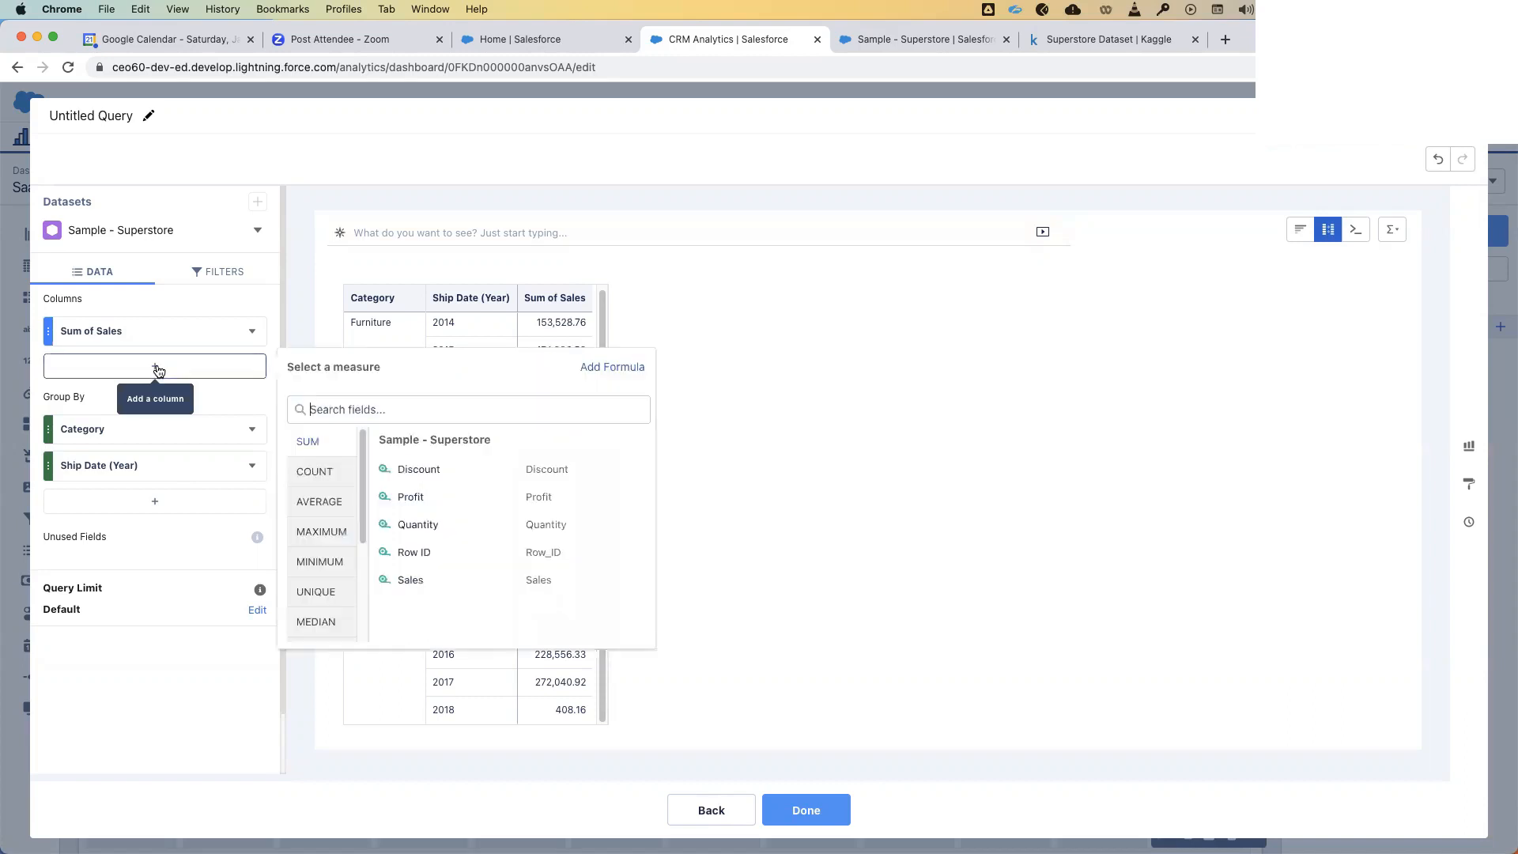
pyautogui.click(607, 373)
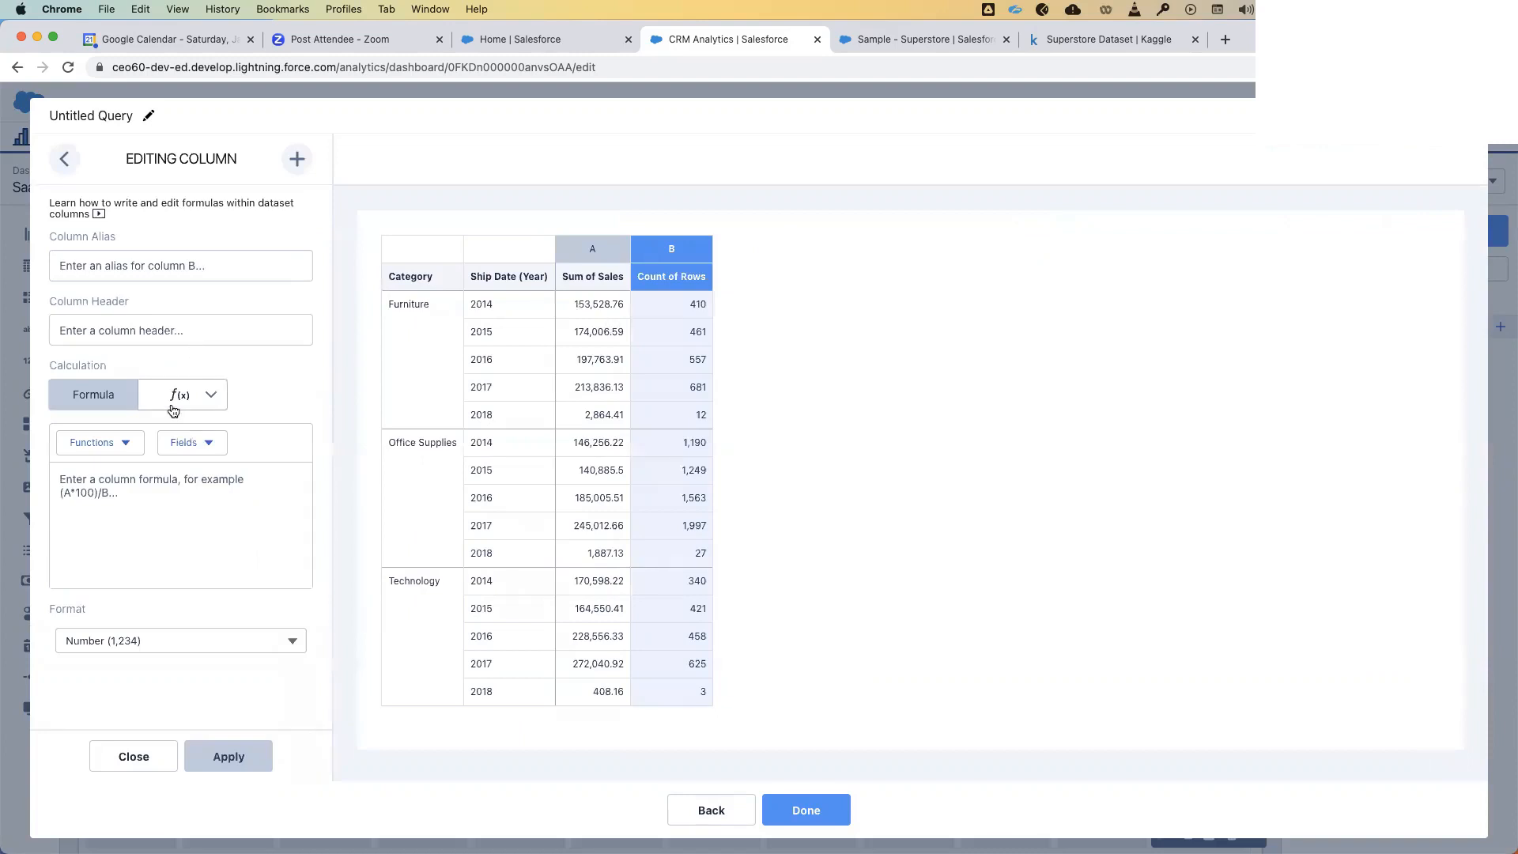
pyautogui.click(200, 397)
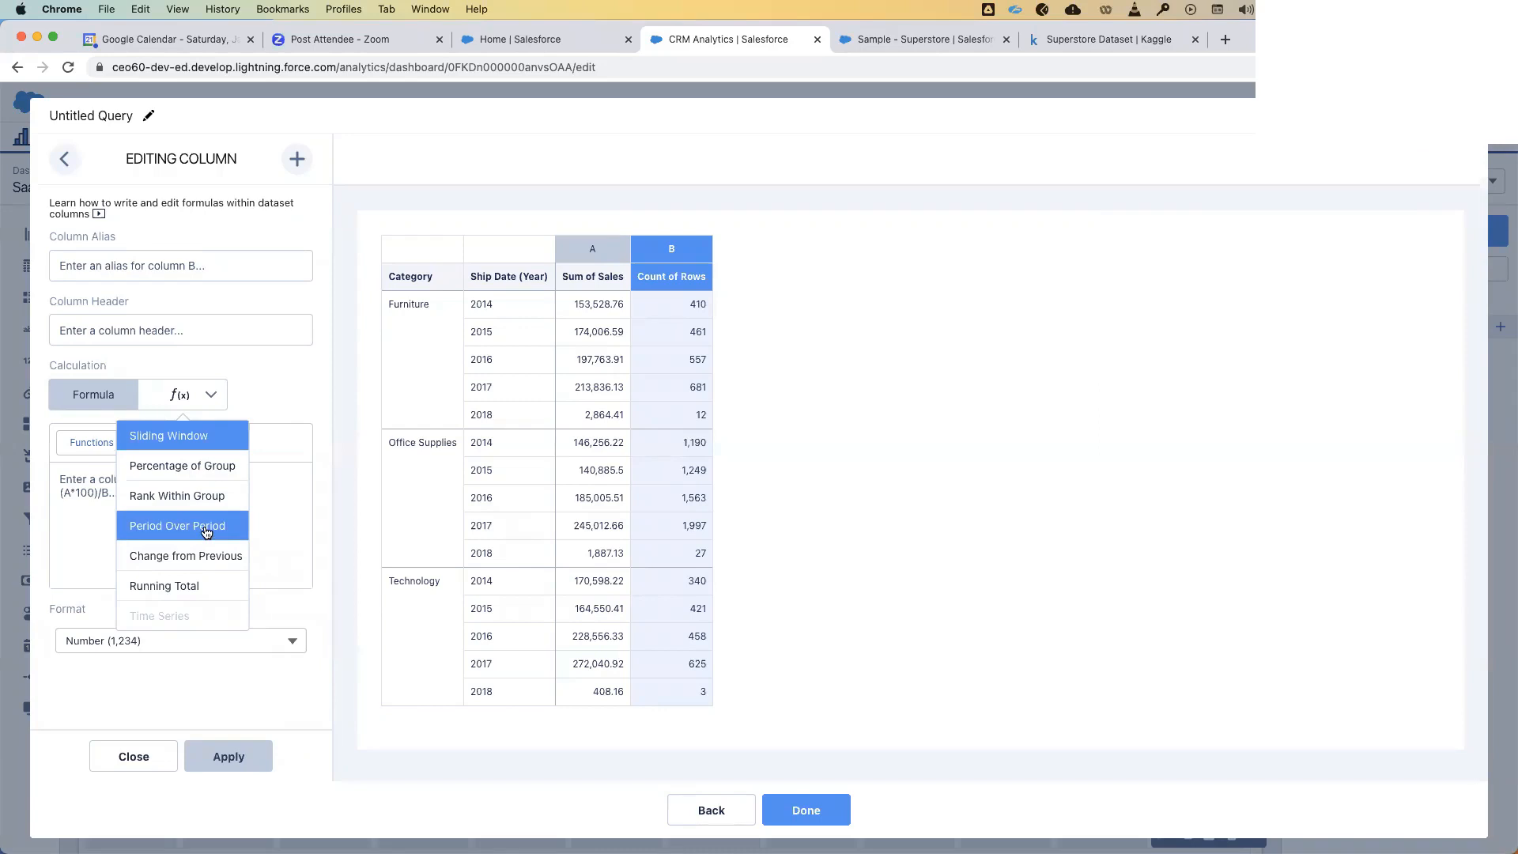
pyautogui.click(208, 530)
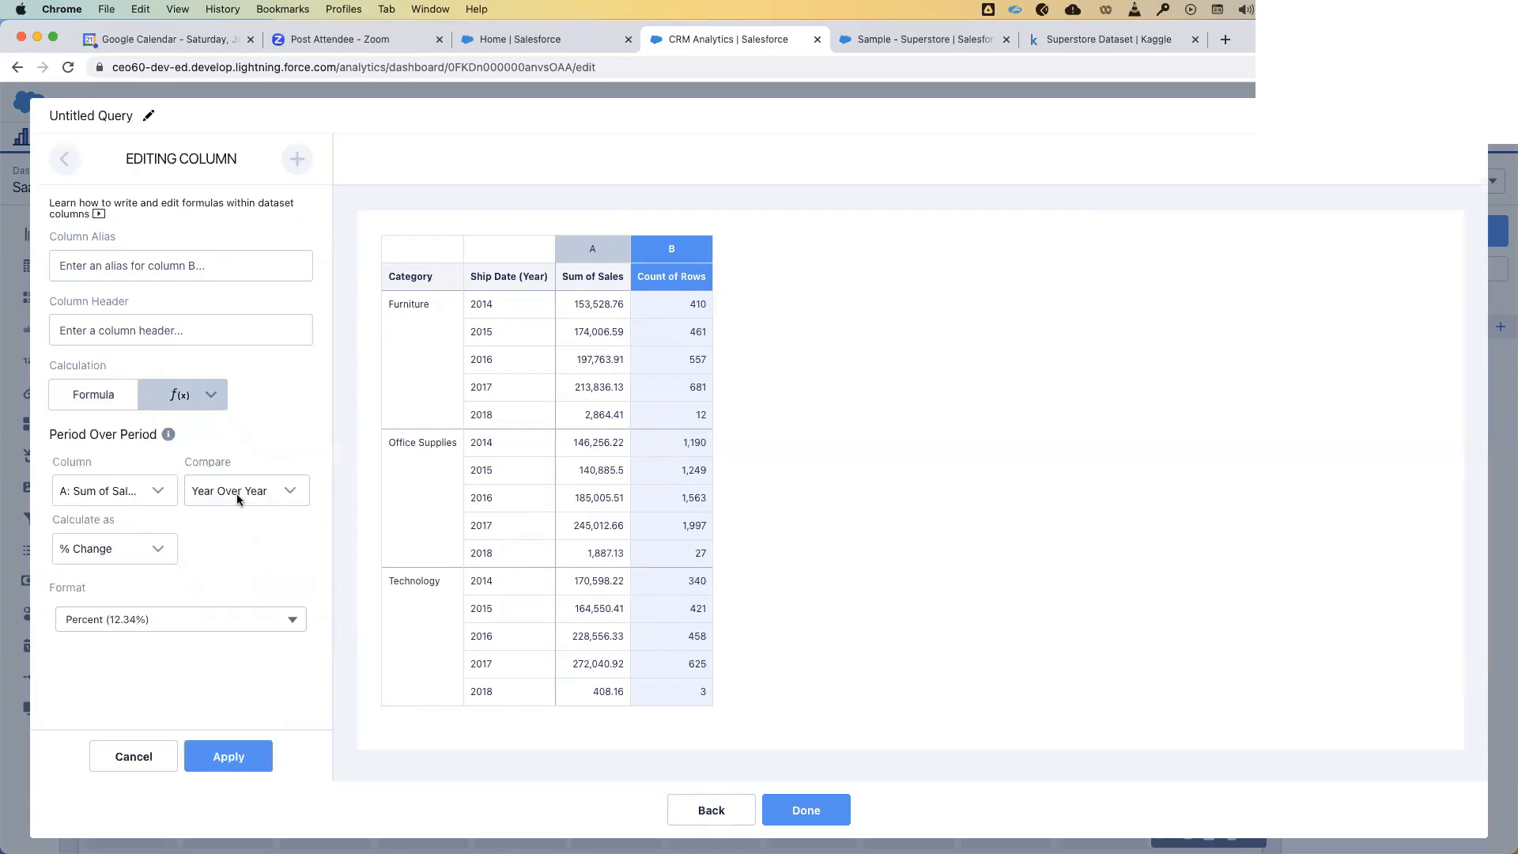
pyautogui.click(117, 562)
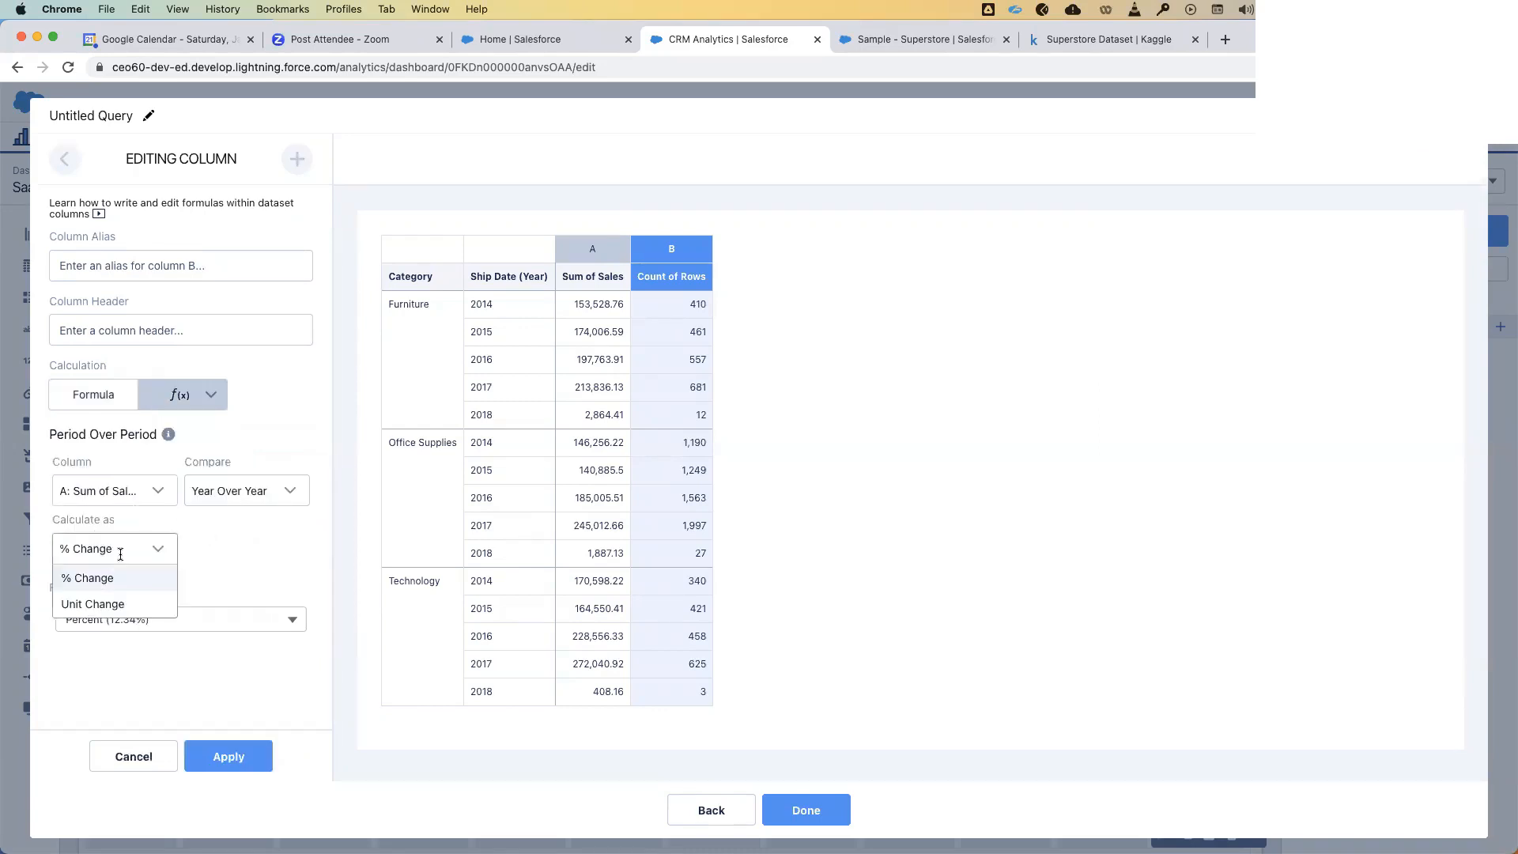
pyautogui.click(119, 579)
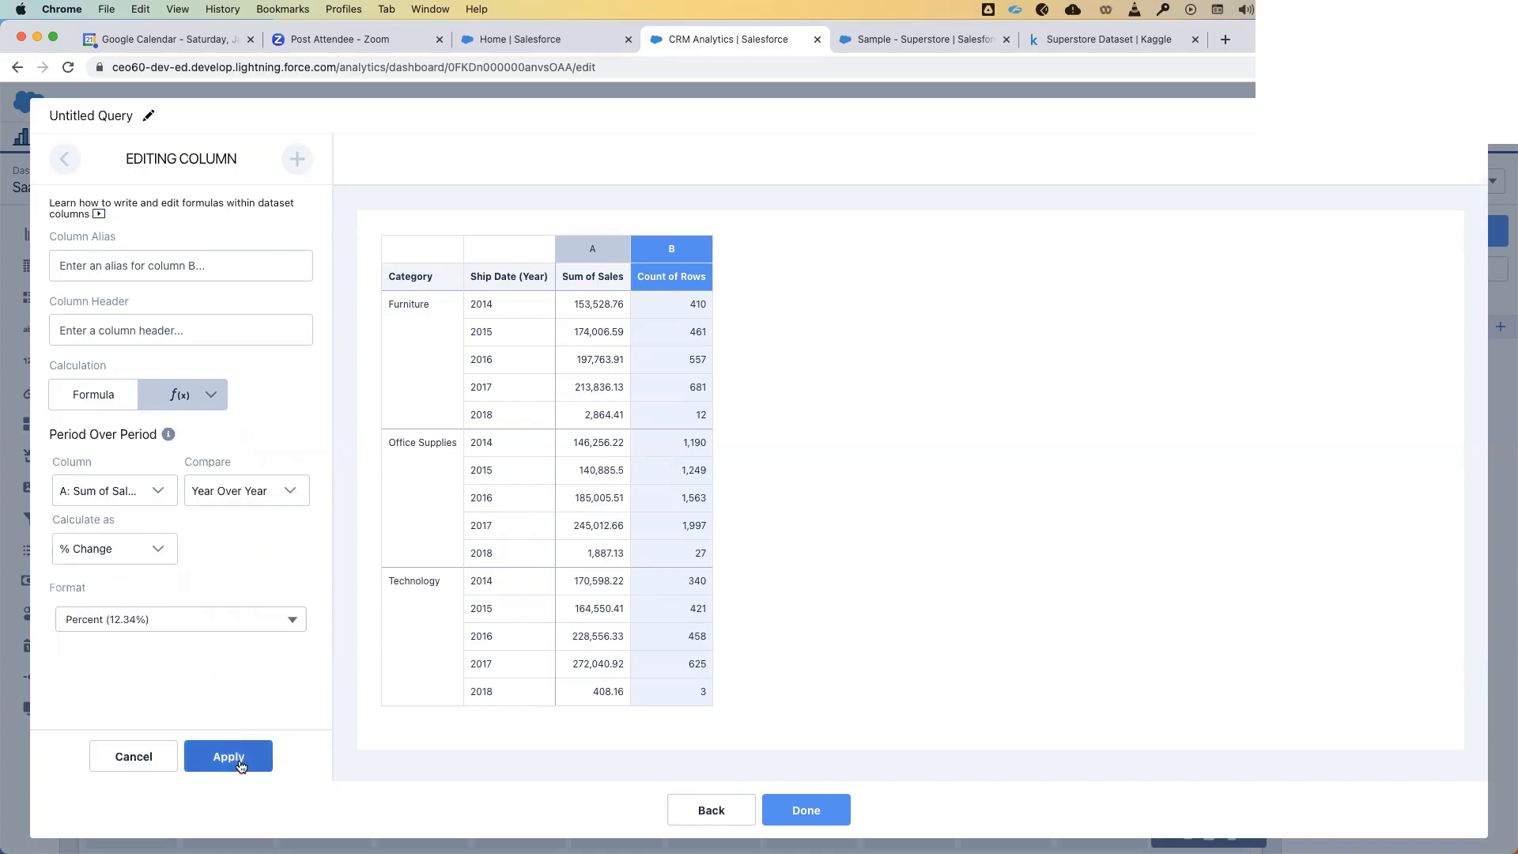
pyautogui.click(234, 761)
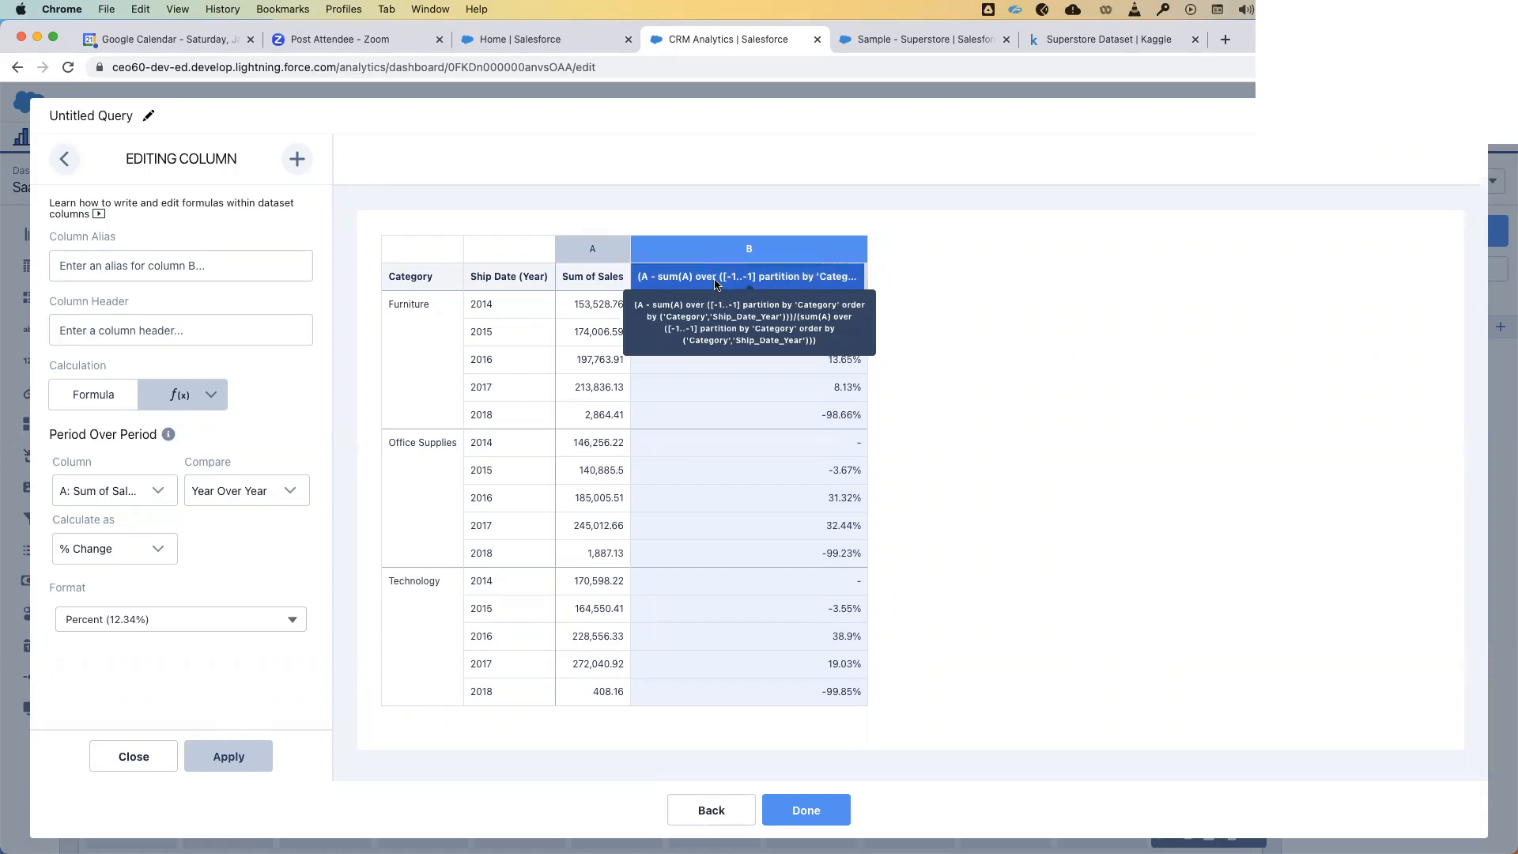
# - Set the growth column's header to YoY, label the query YOY, and finish the query to fill the table widget
pyautogui.click(172, 337)
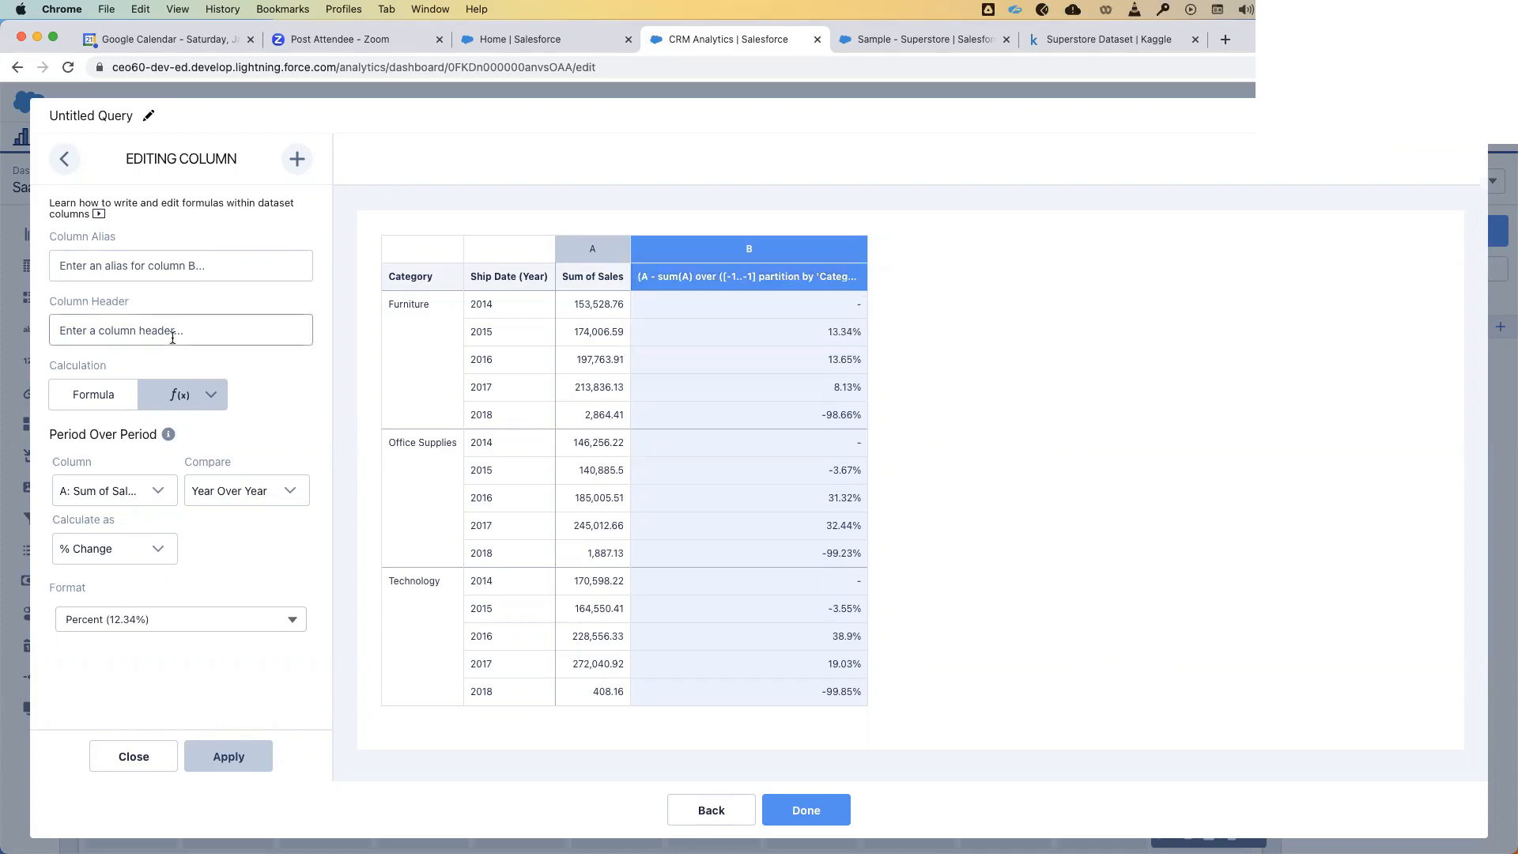
pyautogui.write('YoY')
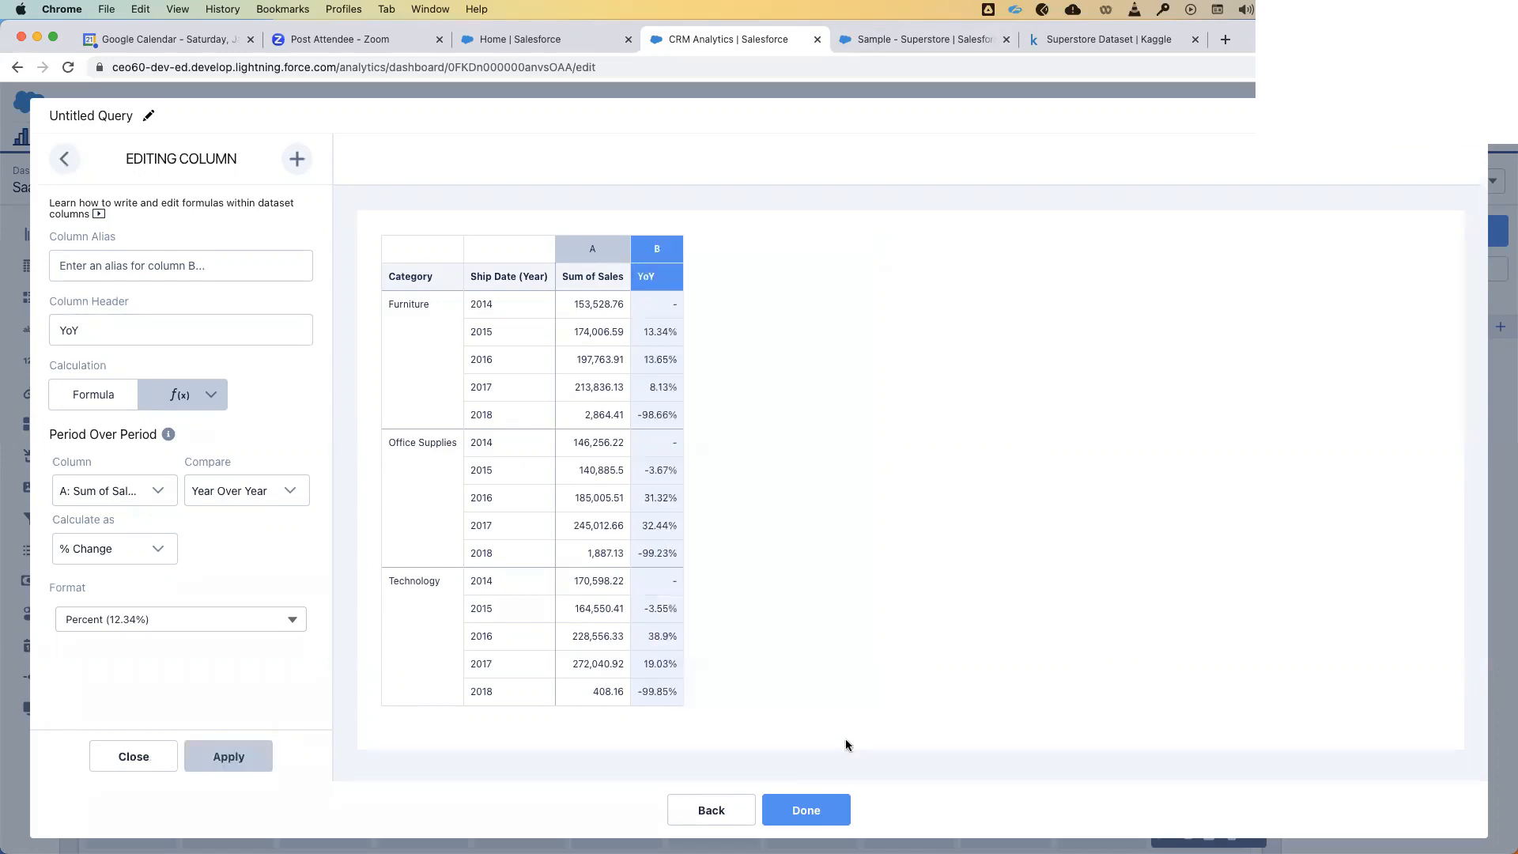
pyautogui.click(149, 114)
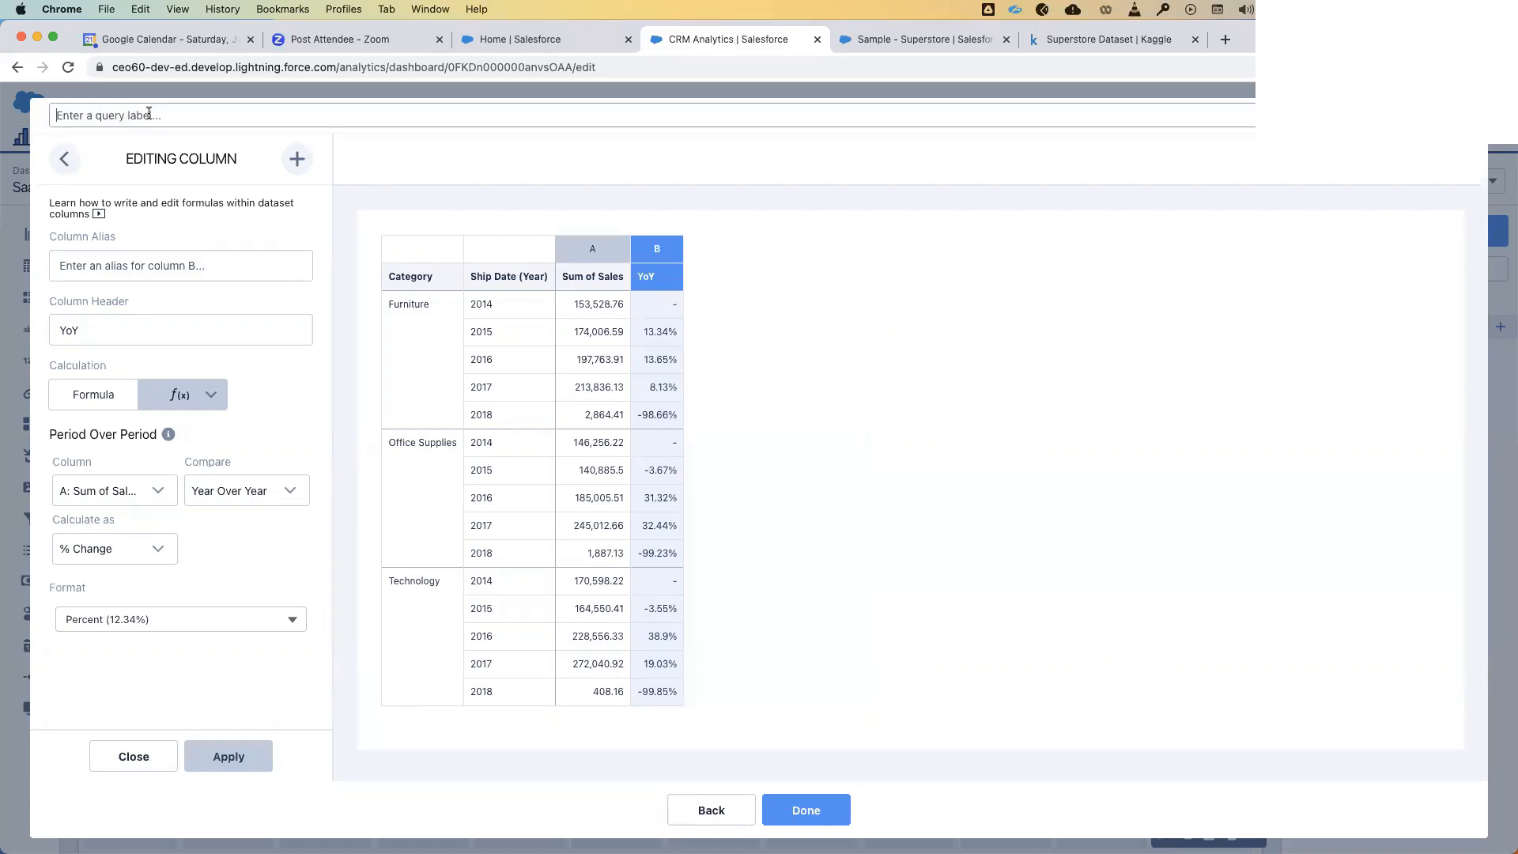
pyautogui.write('YOY')
pyautogui.click(806, 809)
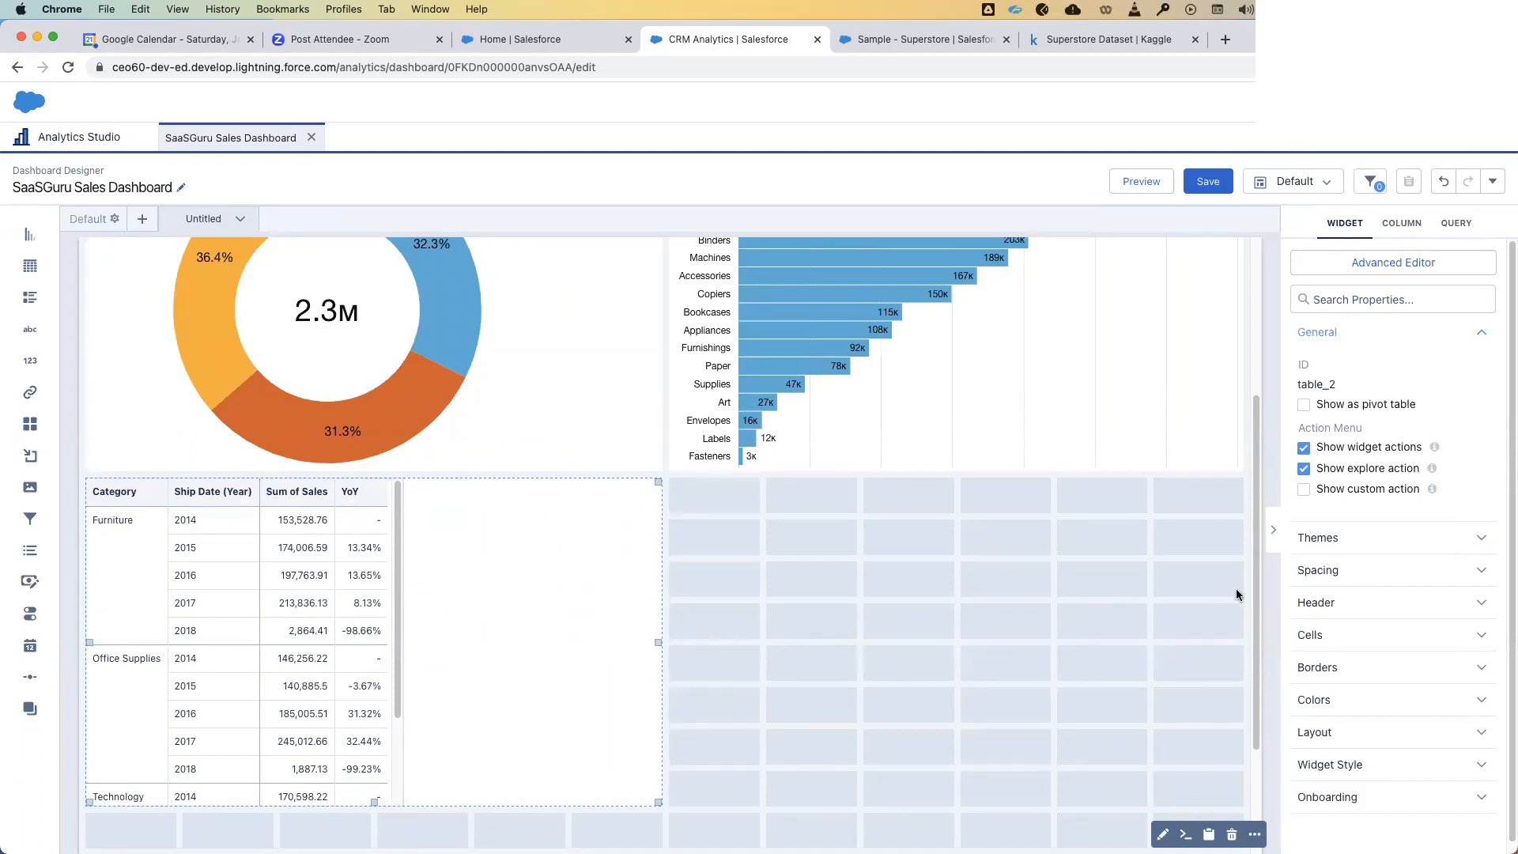
# - Set the year-over-year table's column width to Fit to Widget
pyautogui.click(1352, 574)
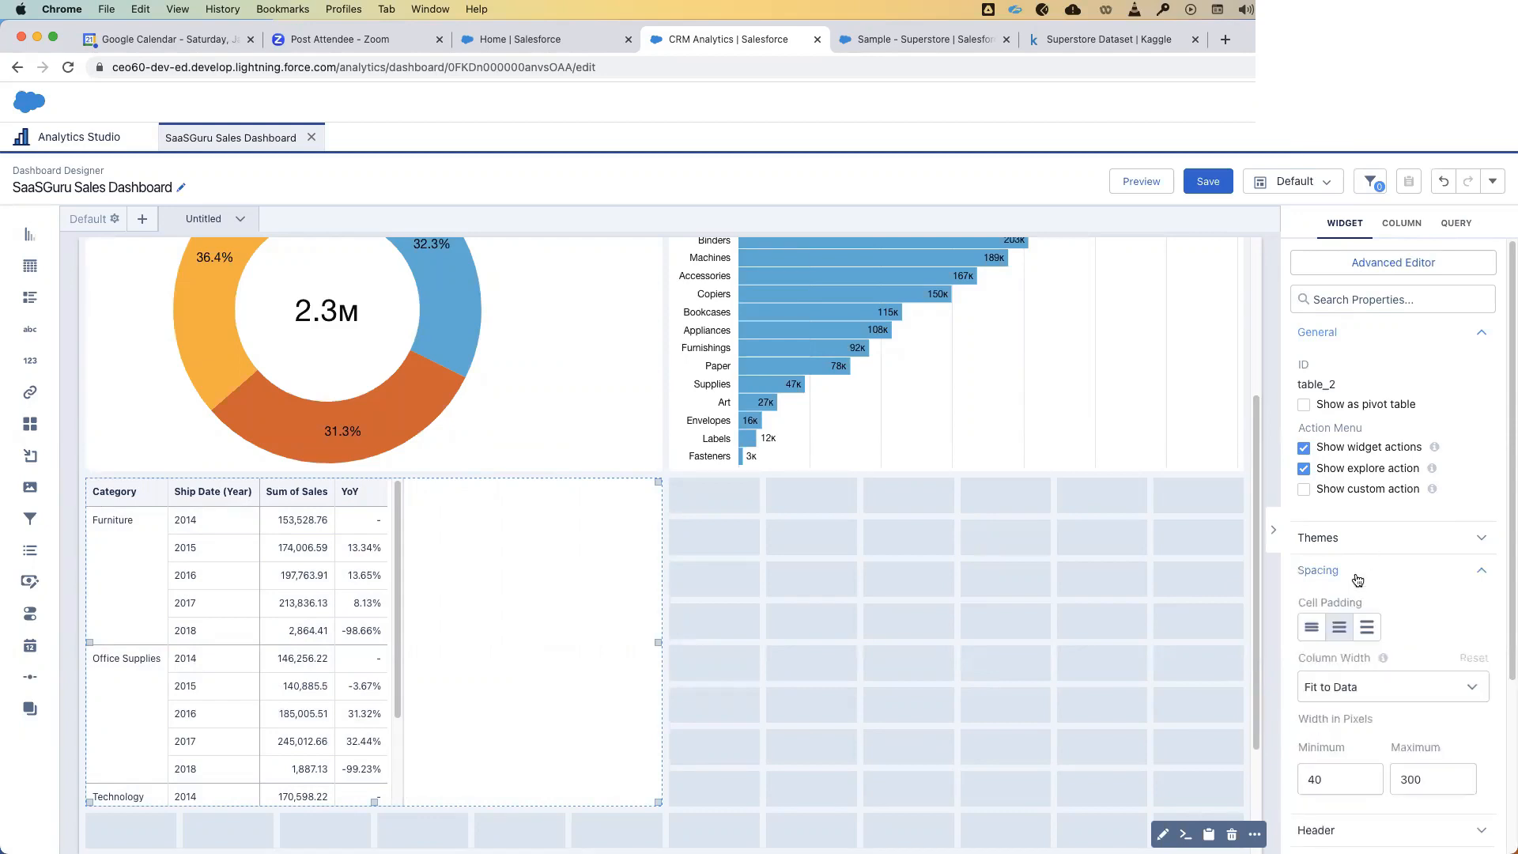
pyautogui.click(1390, 699)
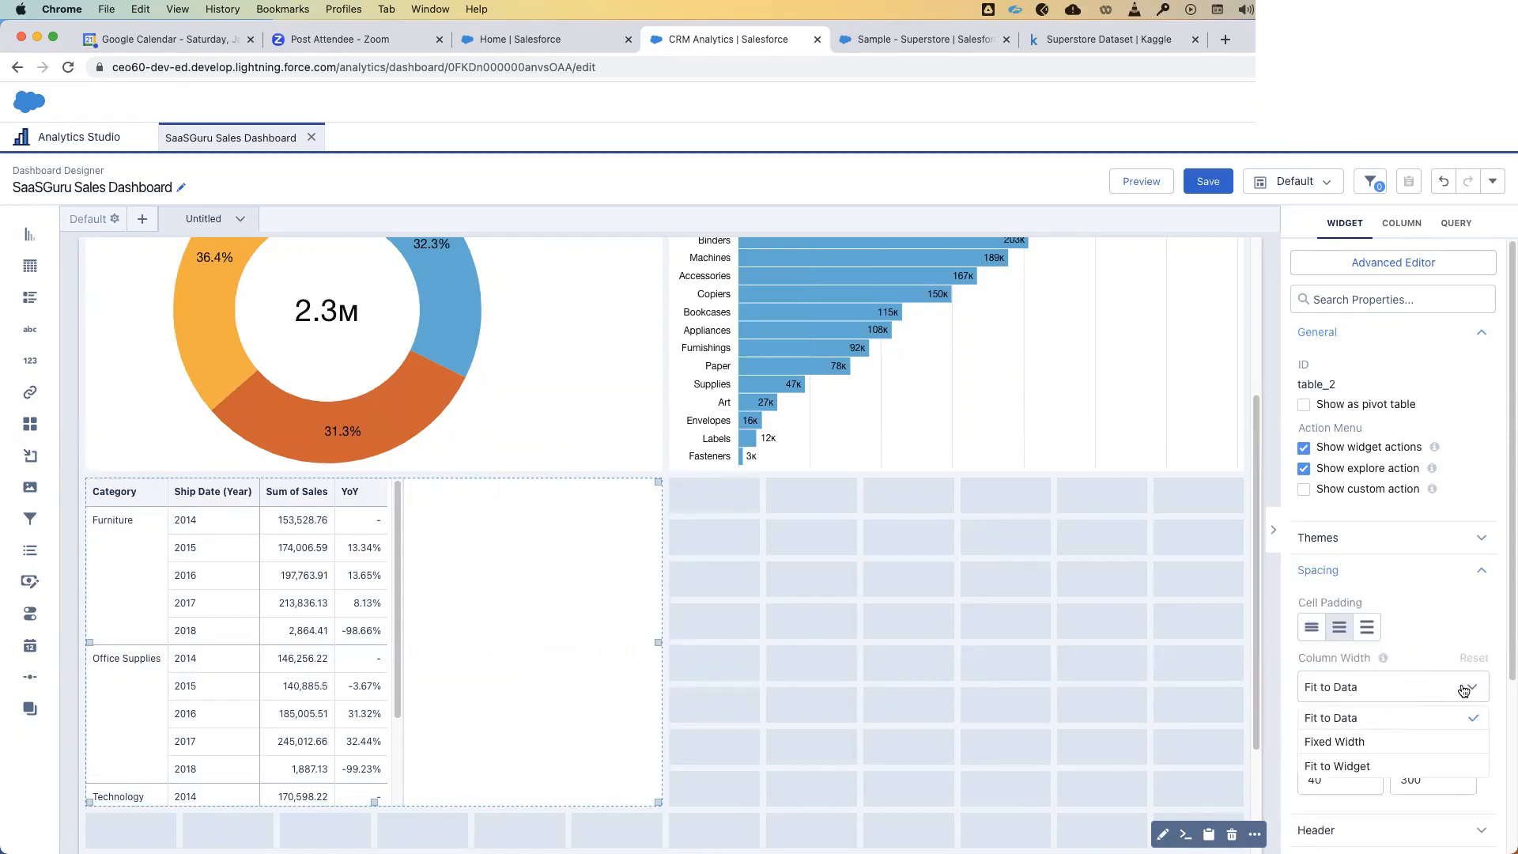
pyautogui.click(1362, 767)
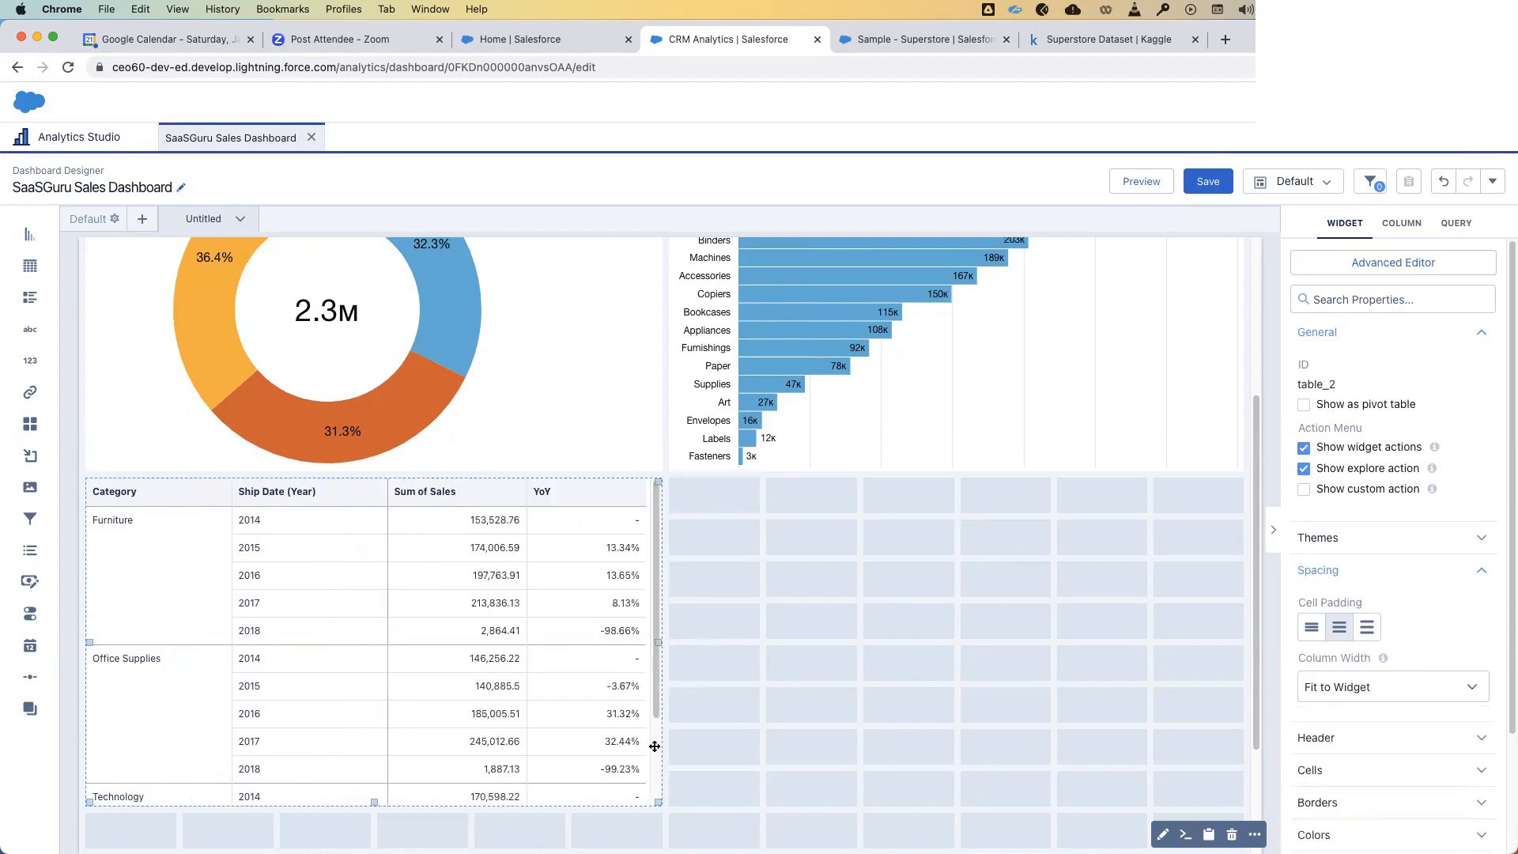
pyautogui.scroll(-3, 1477, 637)
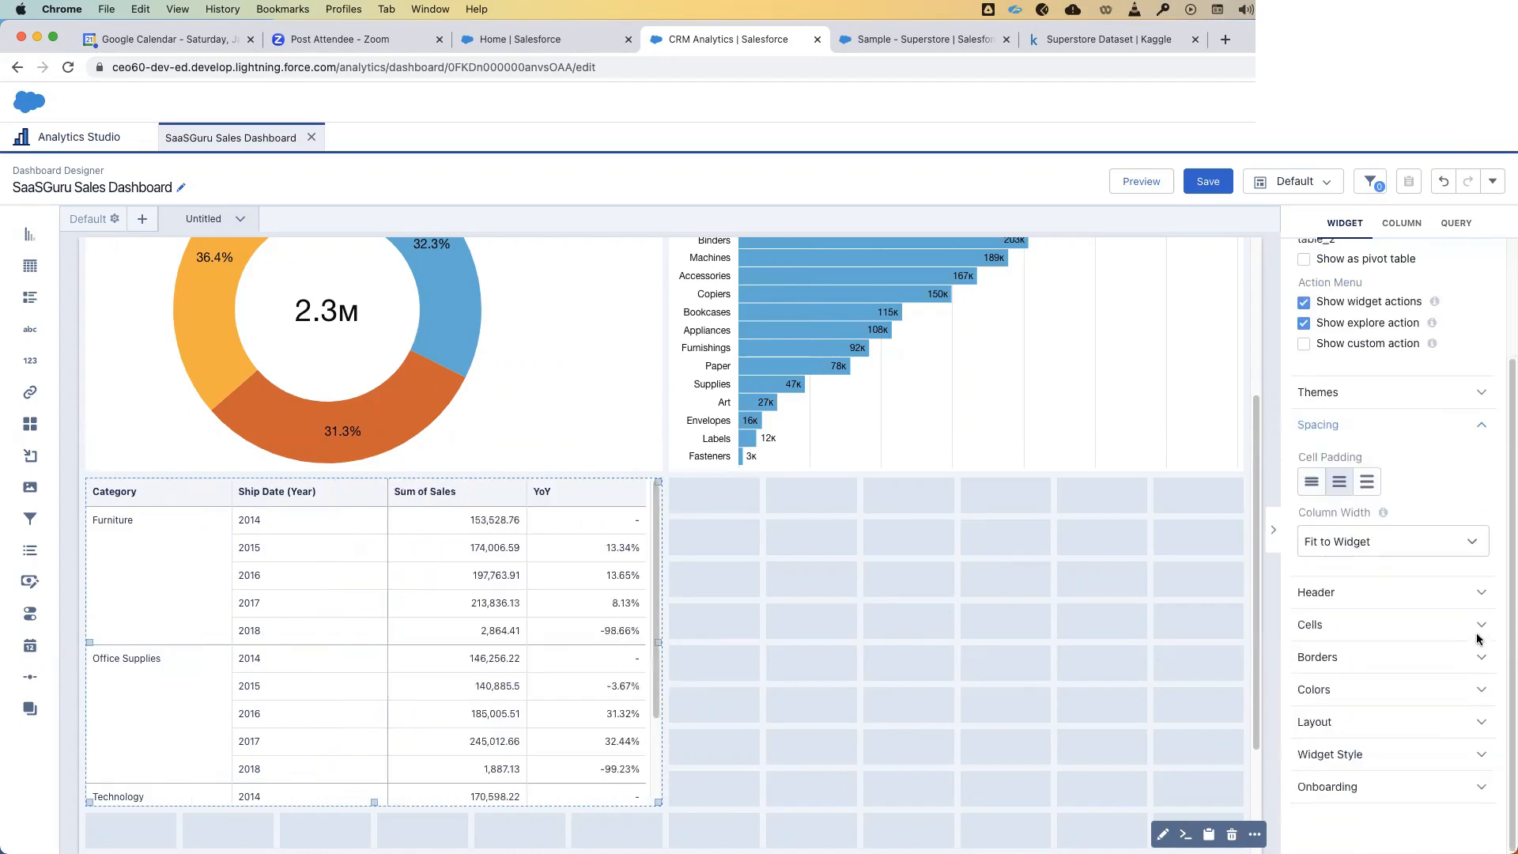
pyautogui.click(975, 680)
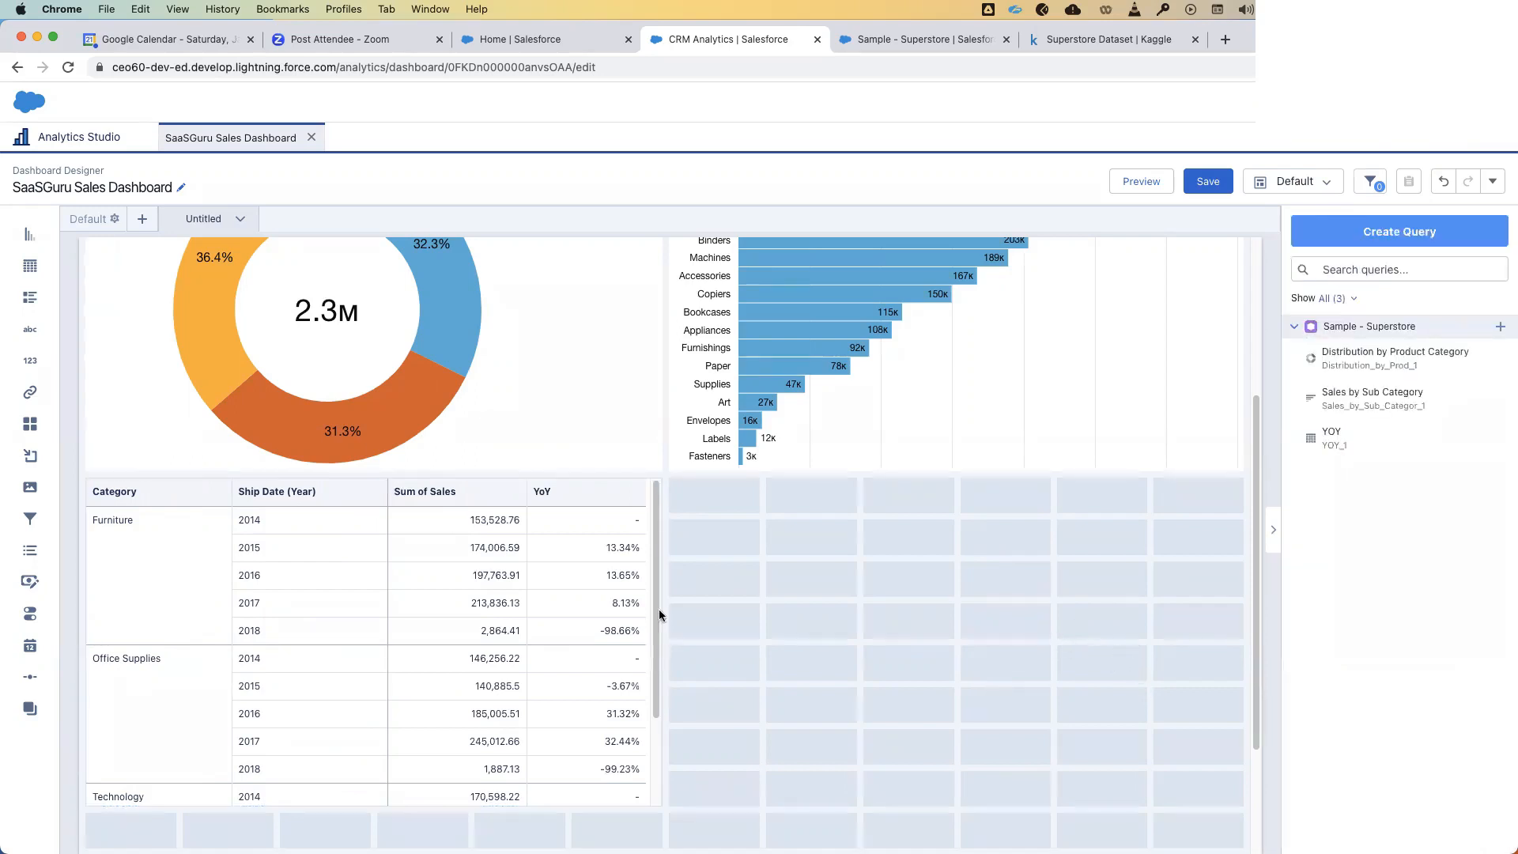
# - Open the YOY query for editing and start a conditional formatting rule on its YoY column
pyautogui.doubleClick(573, 523)
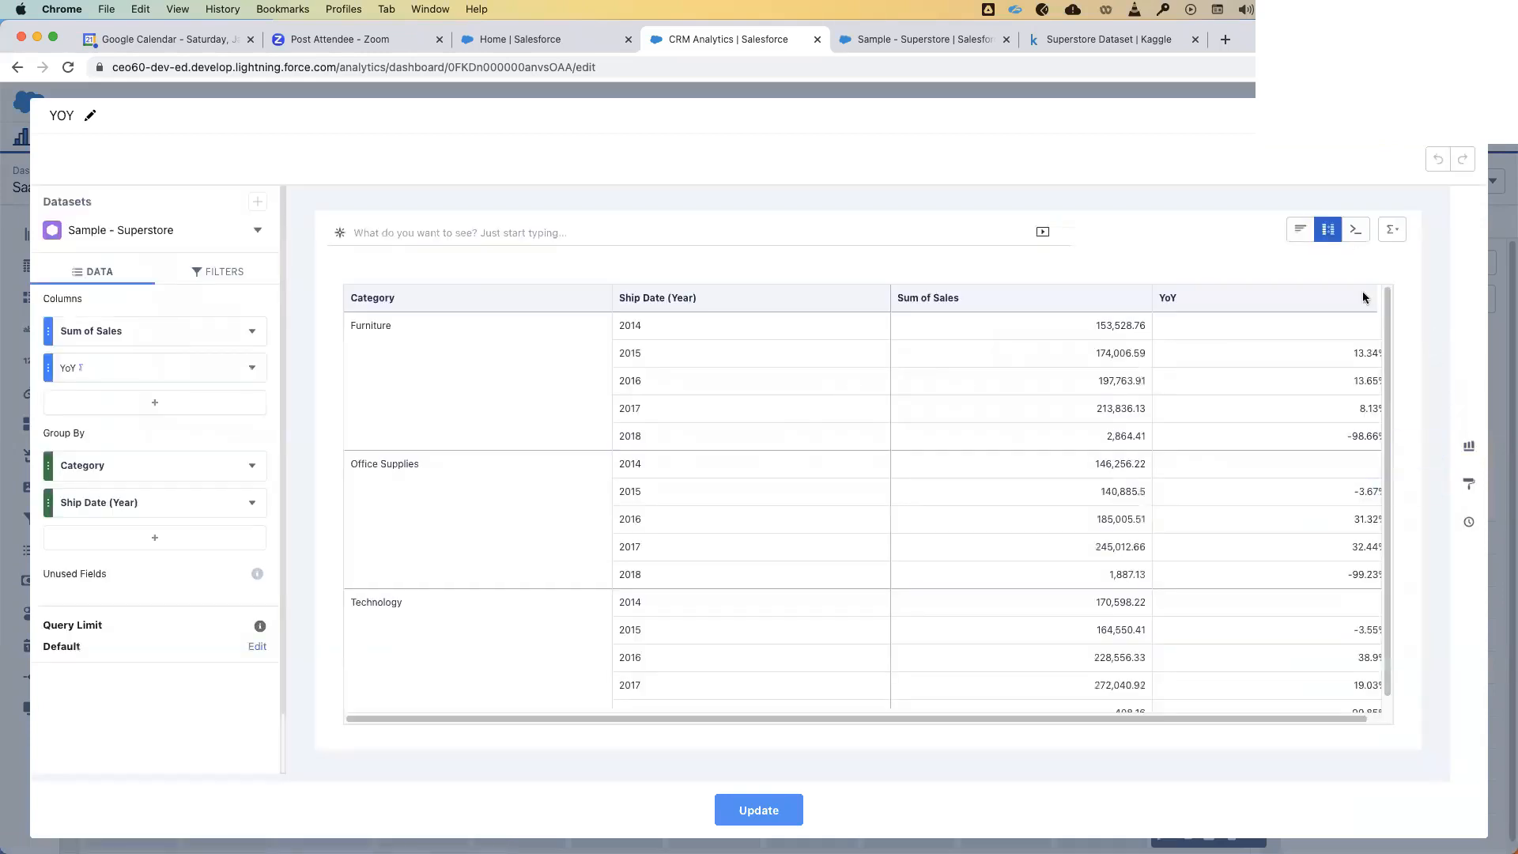
pyautogui.click(1468, 486)
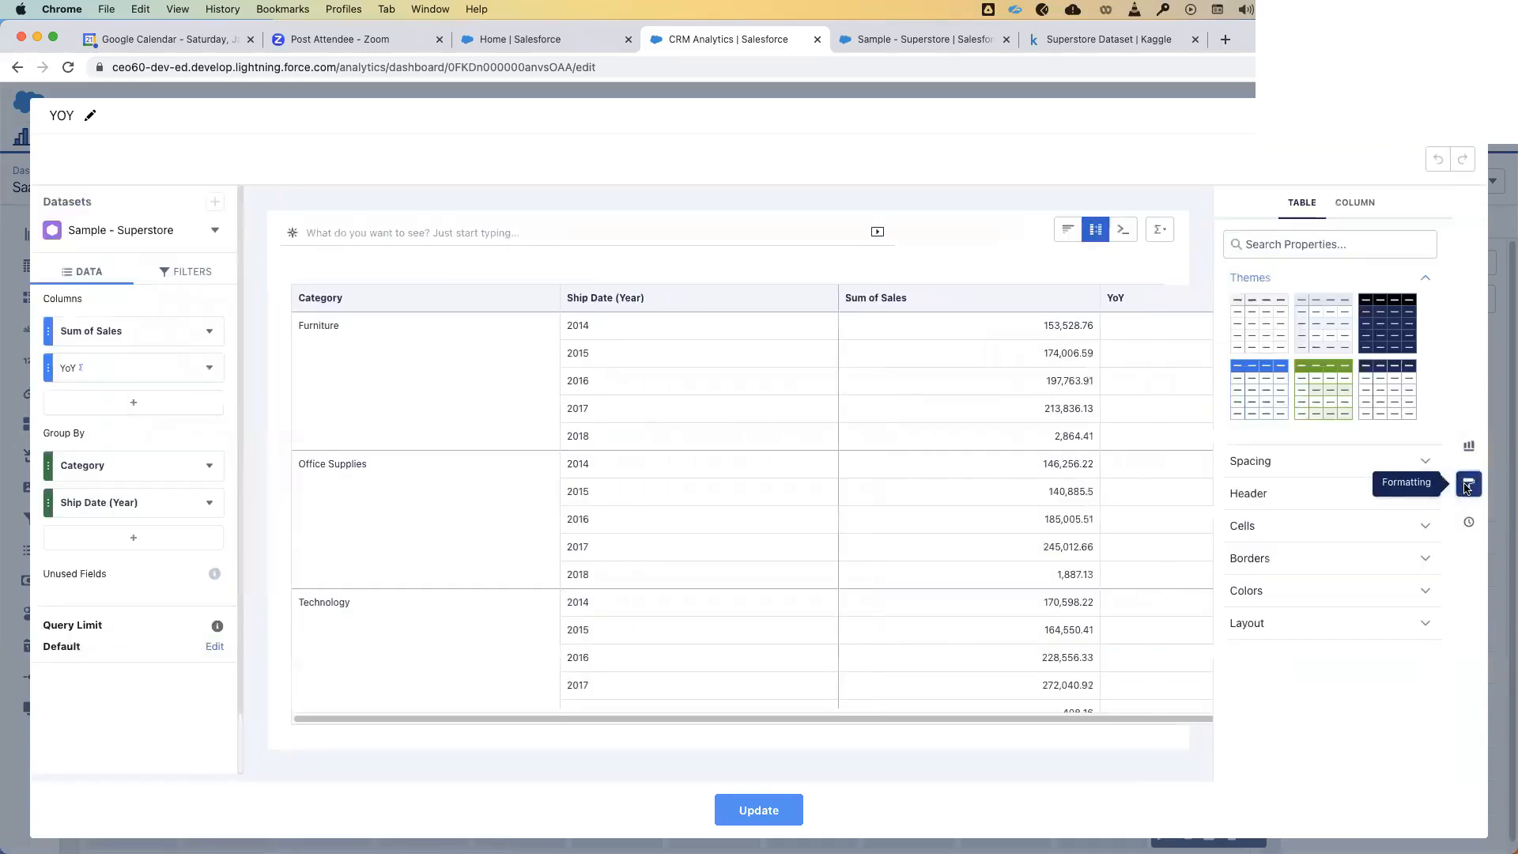
pyautogui.click(1353, 207)
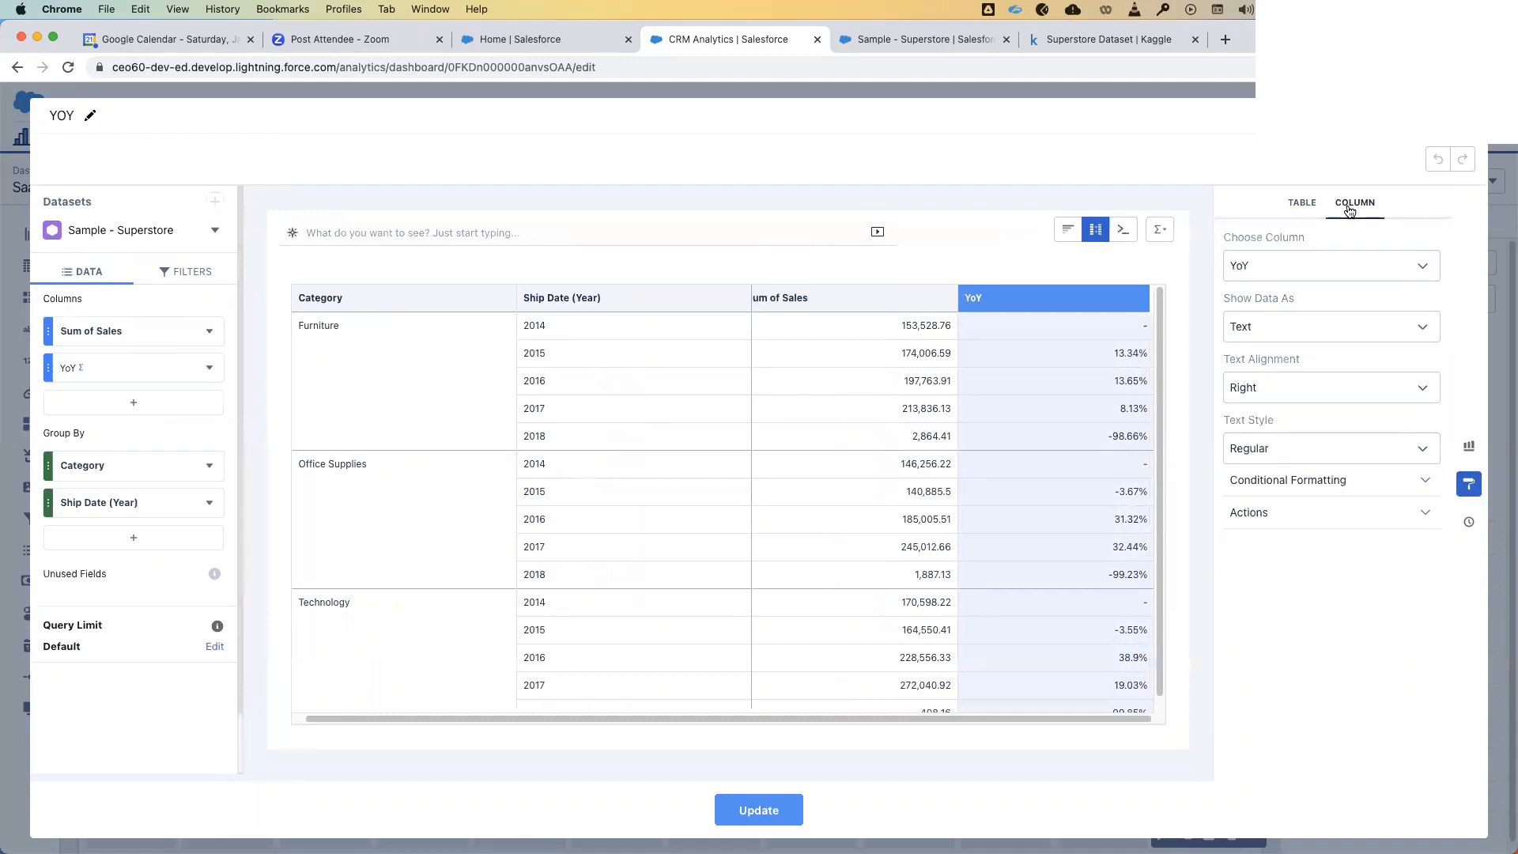
pyautogui.click(1315, 480)
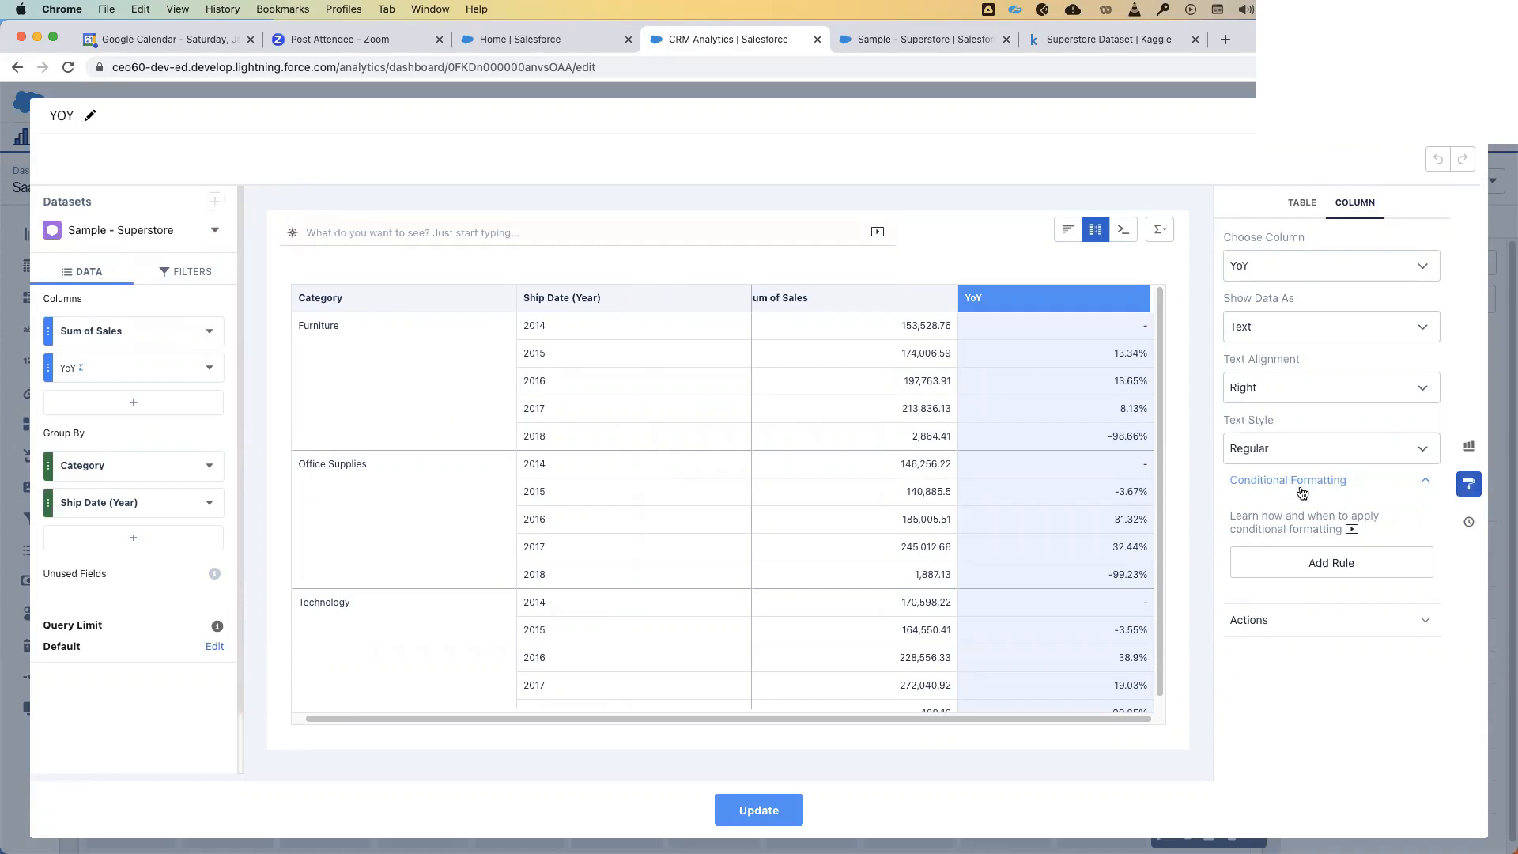
pyautogui.click(1328, 563)
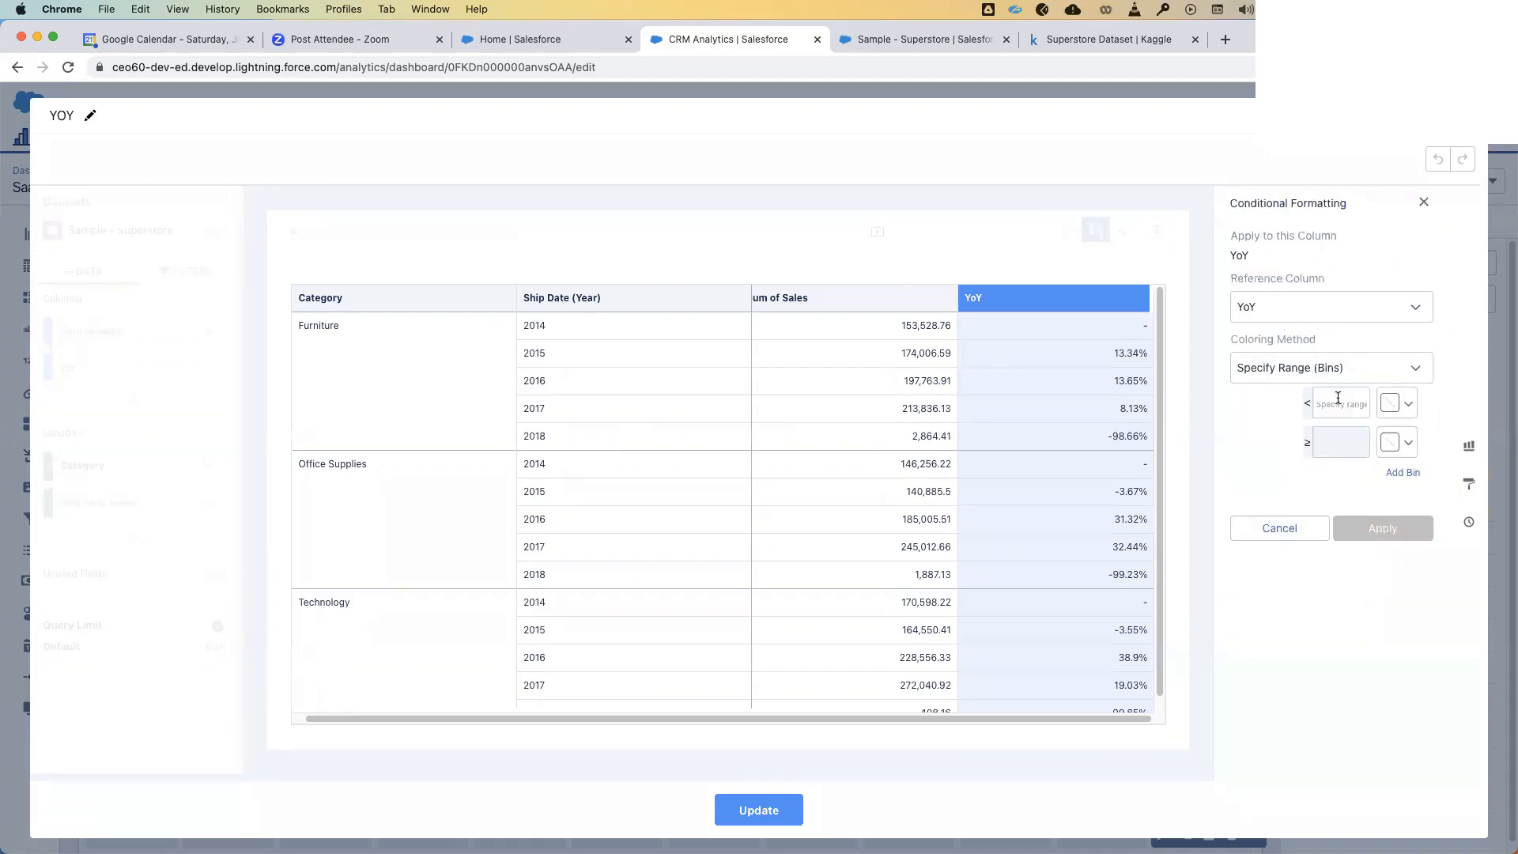
# - Make the rule show YoY values less than 0 in red text, apply it, and update the table widget
pyautogui.click(1336, 369)
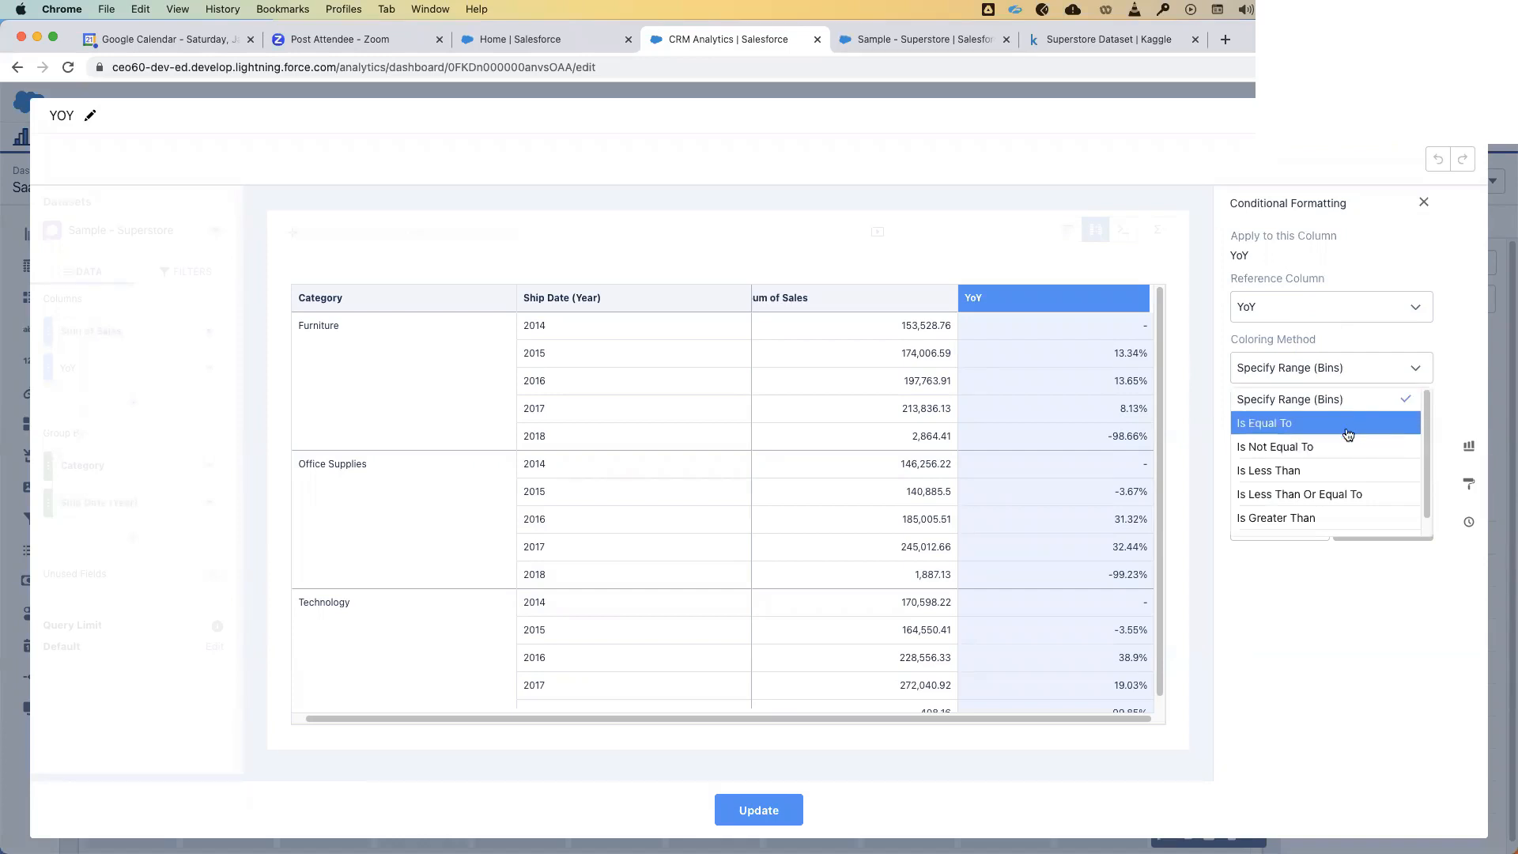
pyautogui.click(1329, 471)
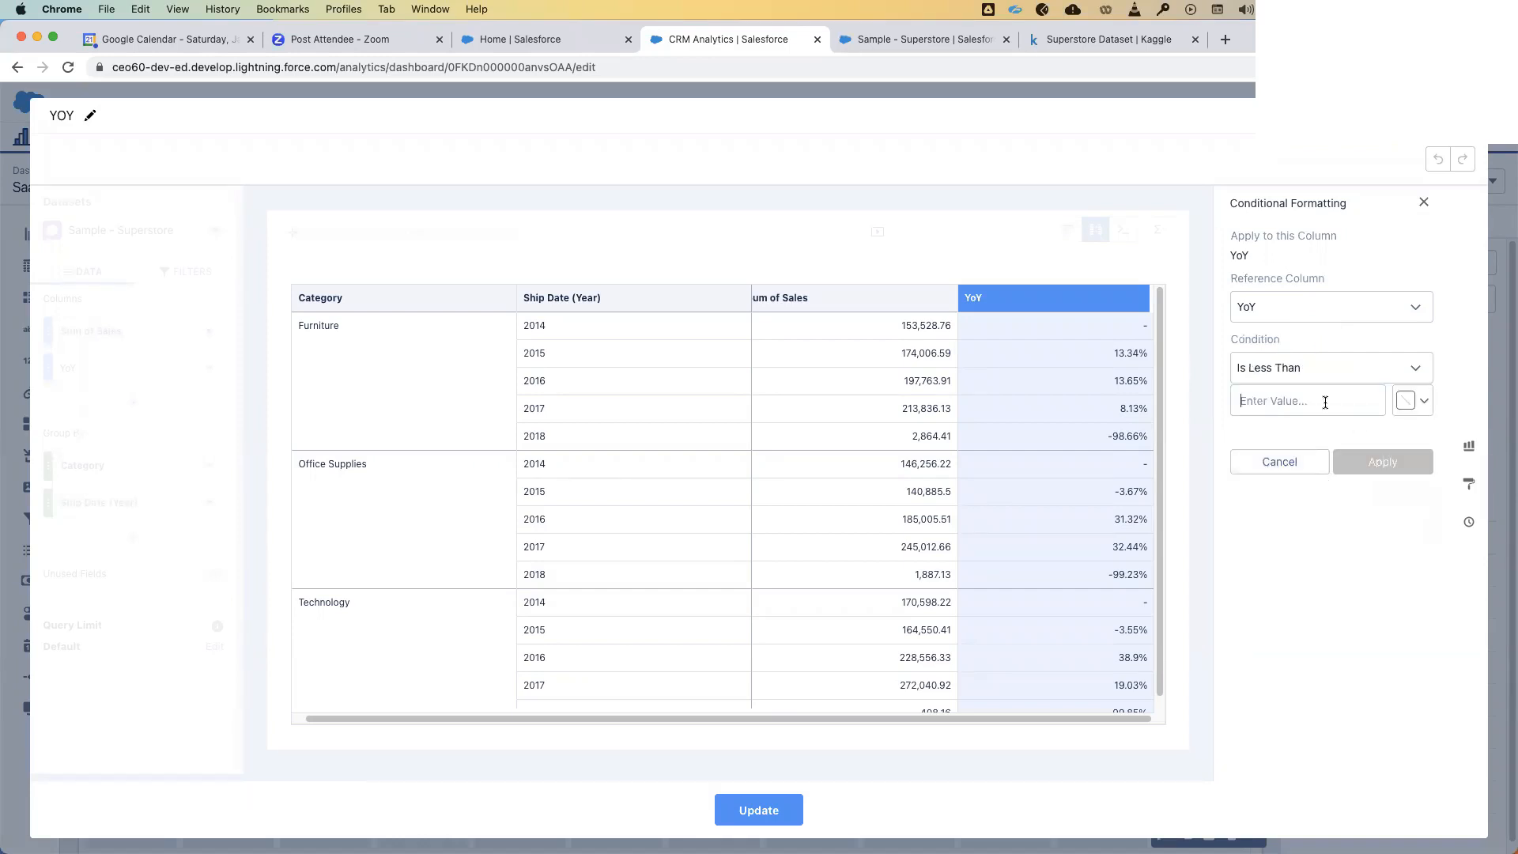
pyautogui.write('0')
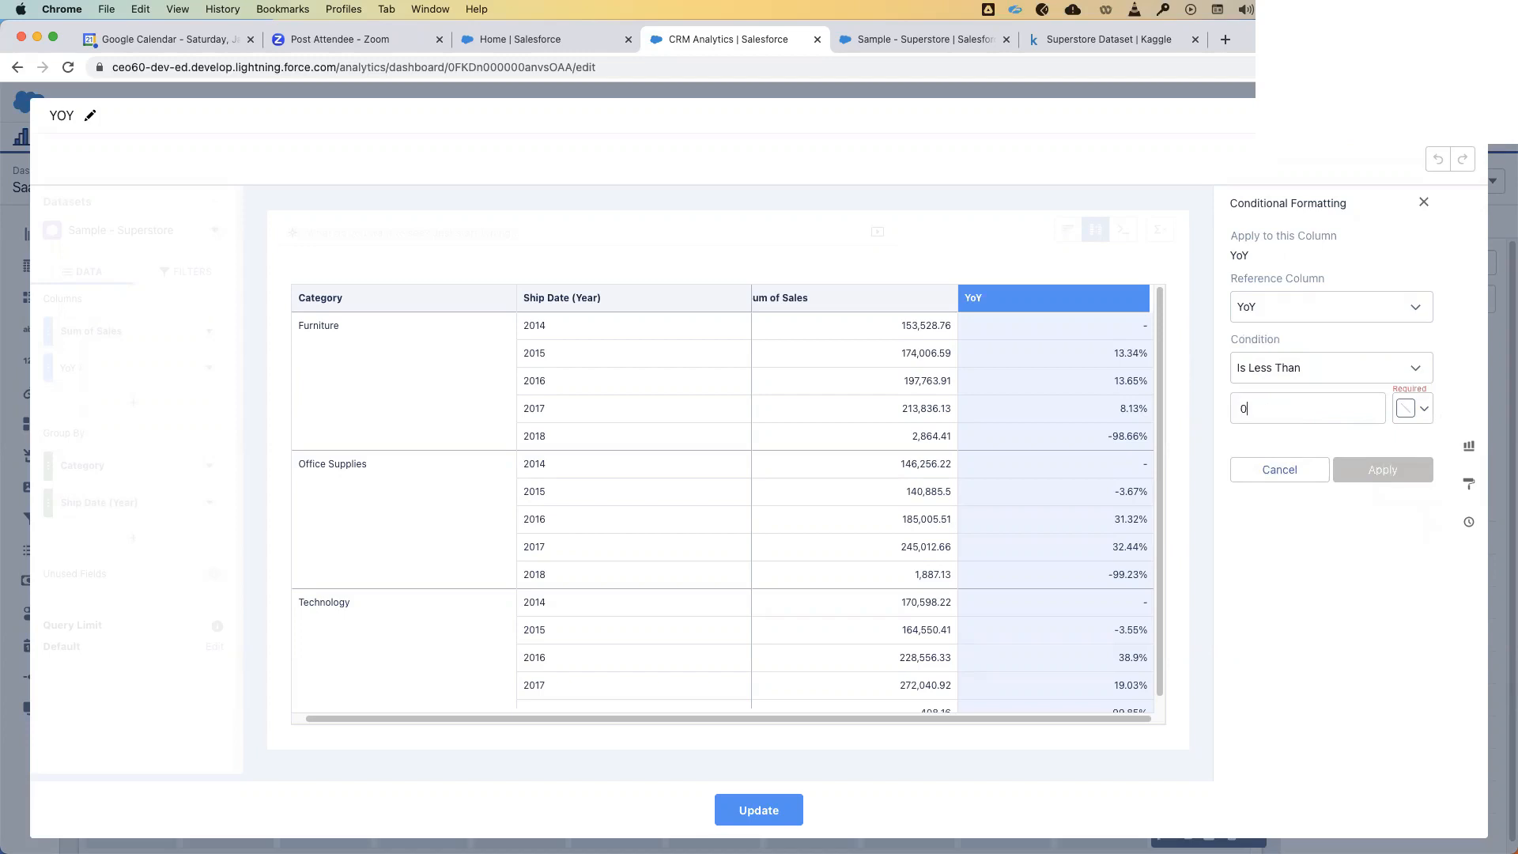
pyautogui.click(1424, 408)
pyautogui.click(1261, 459)
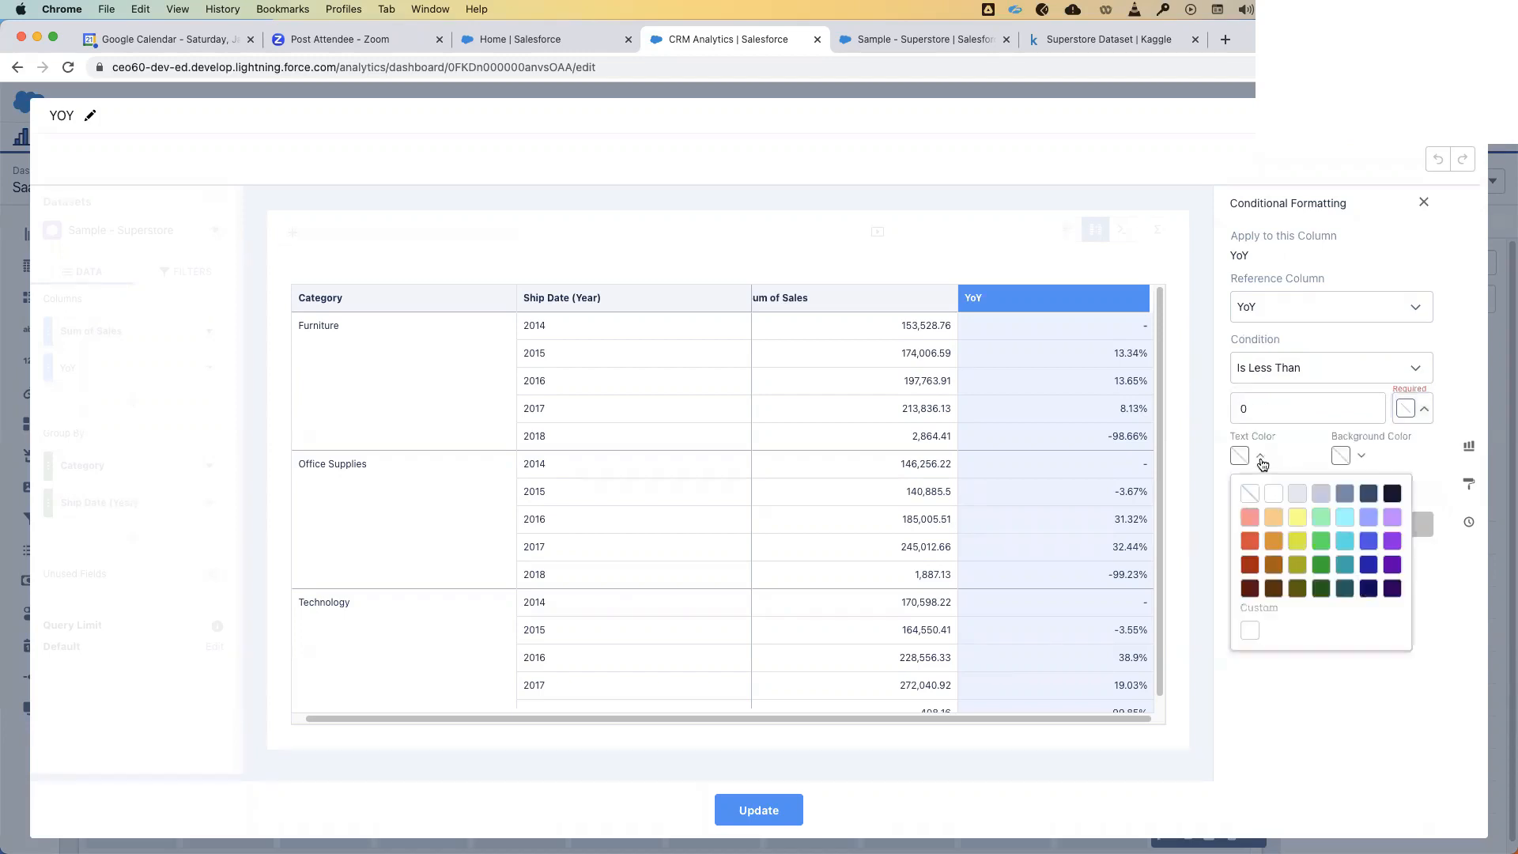
pyautogui.click(1252, 537)
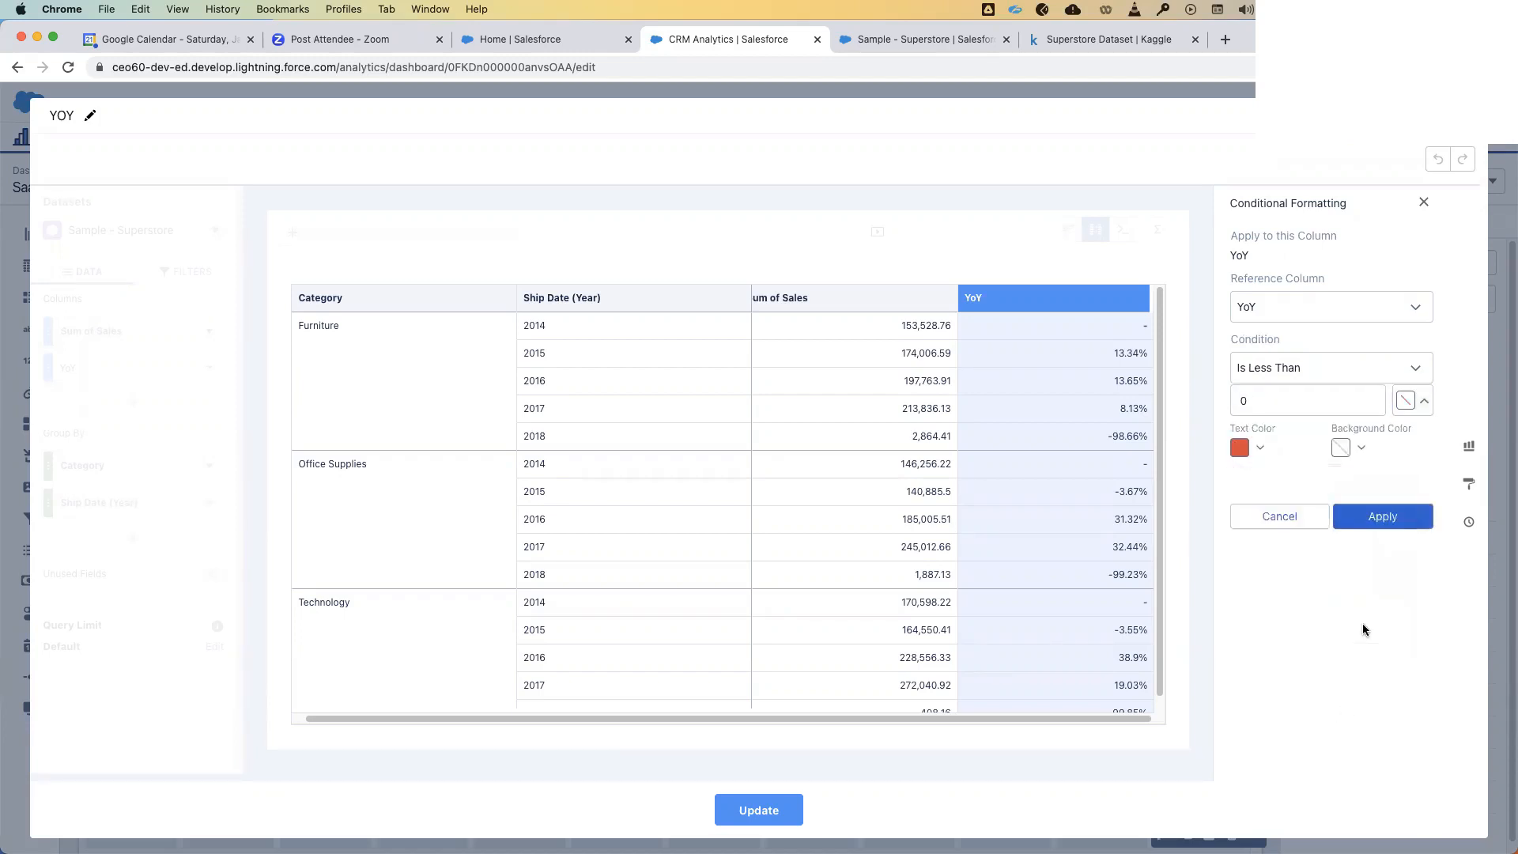
pyautogui.click(1382, 518)
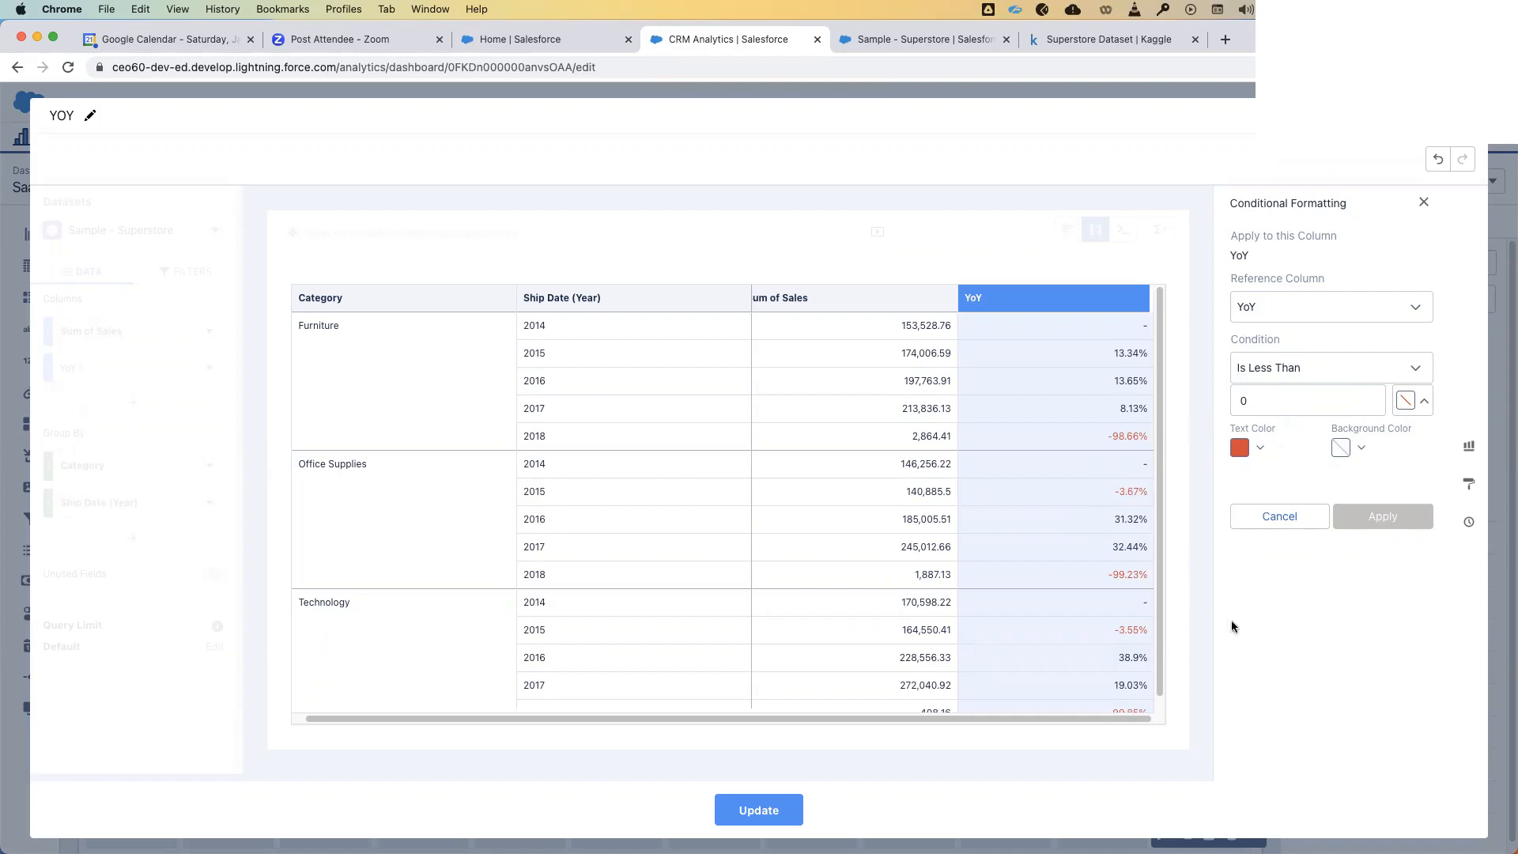
pyautogui.scroll(-1, 1070, 529)
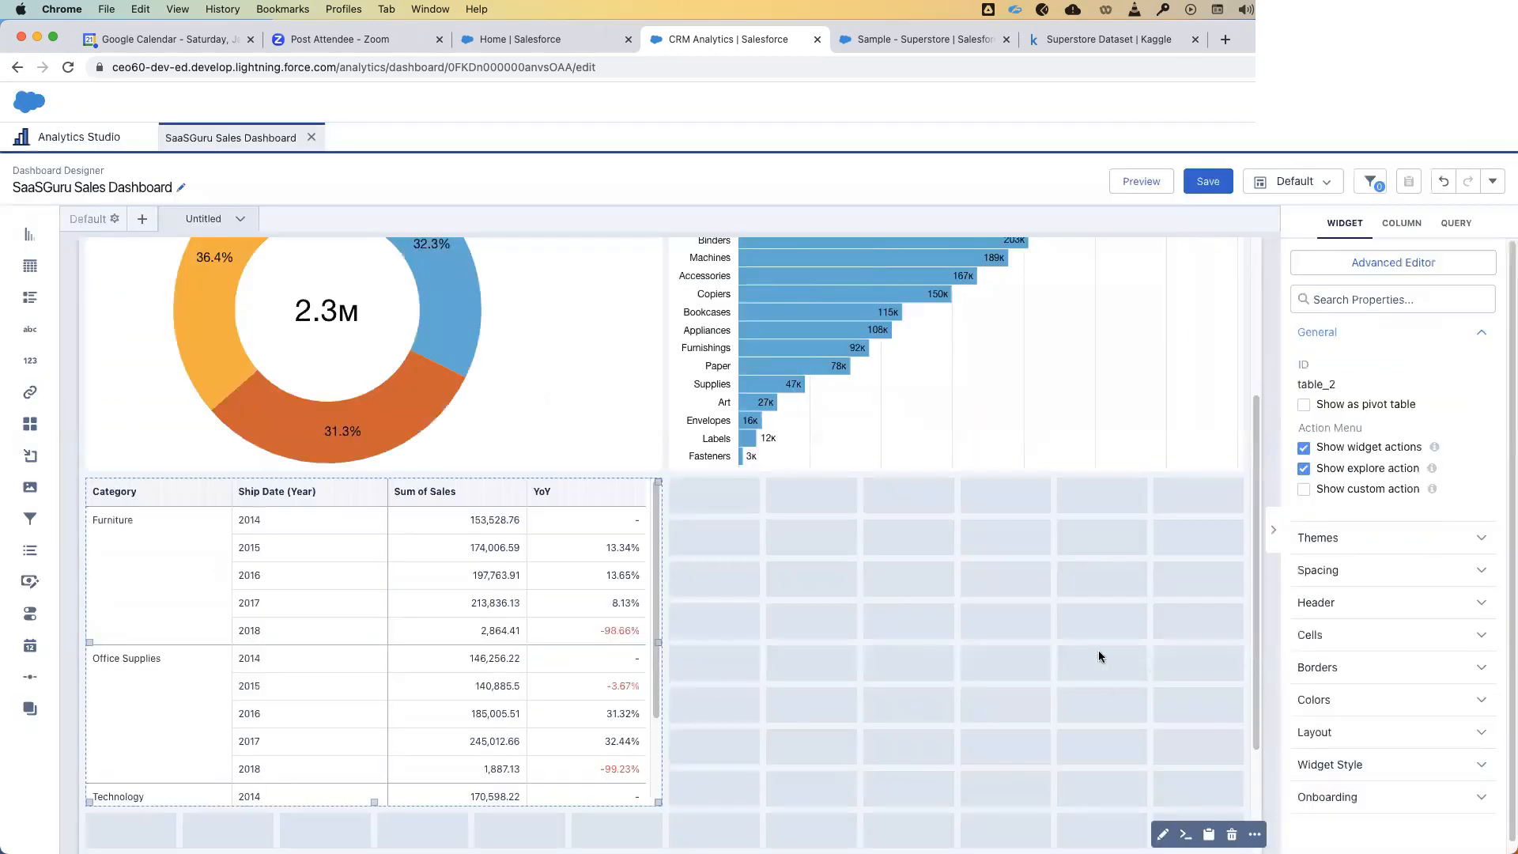
# - Save the dashboard with the formatted year-over-year table
pyautogui.click(1080, 654)
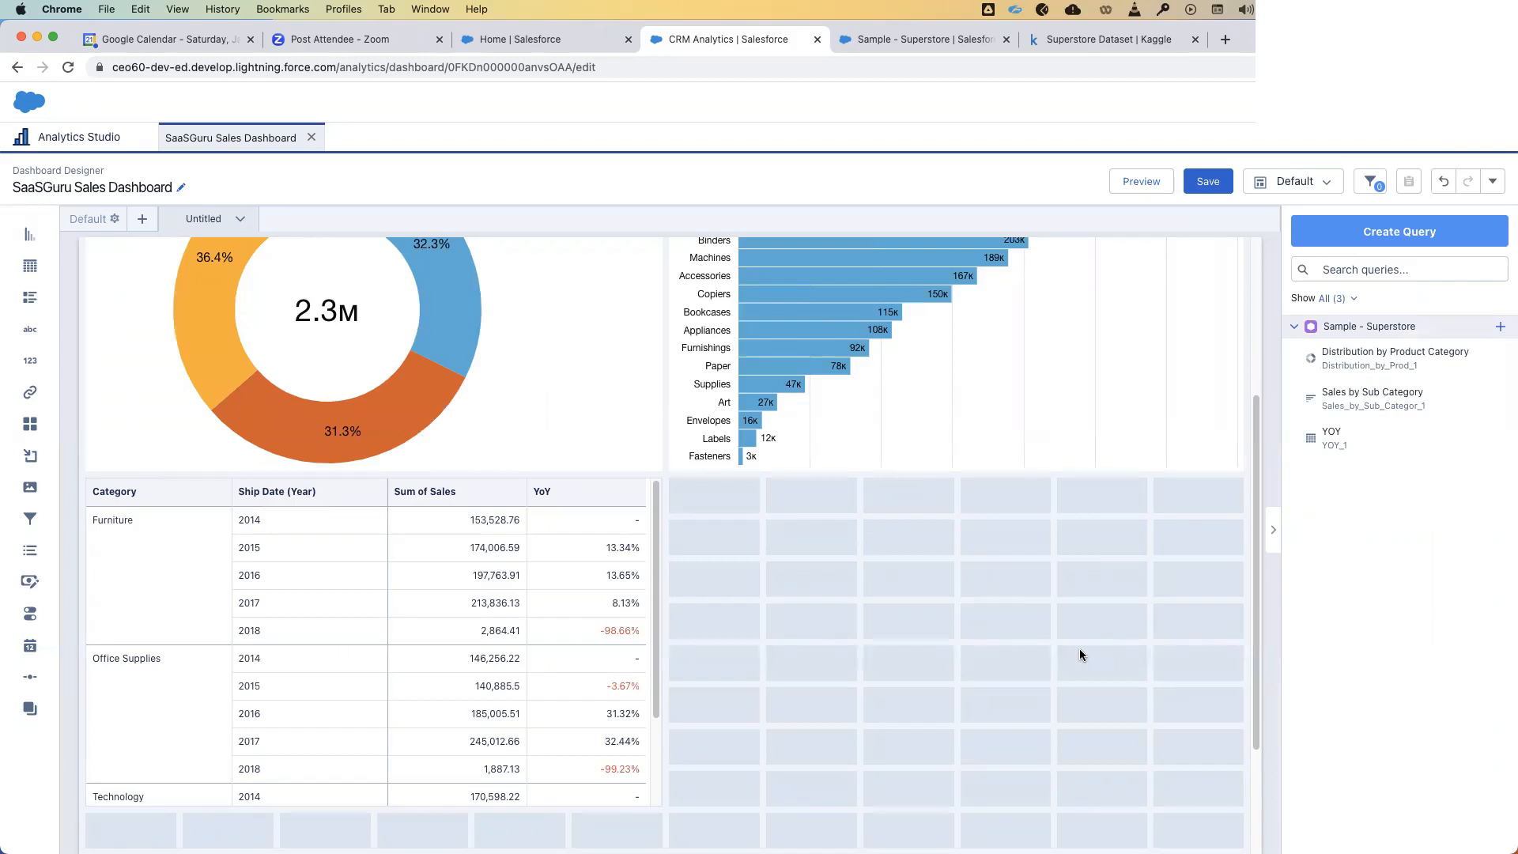
pyautogui.click(1208, 181)
pyautogui.click(913, 684)
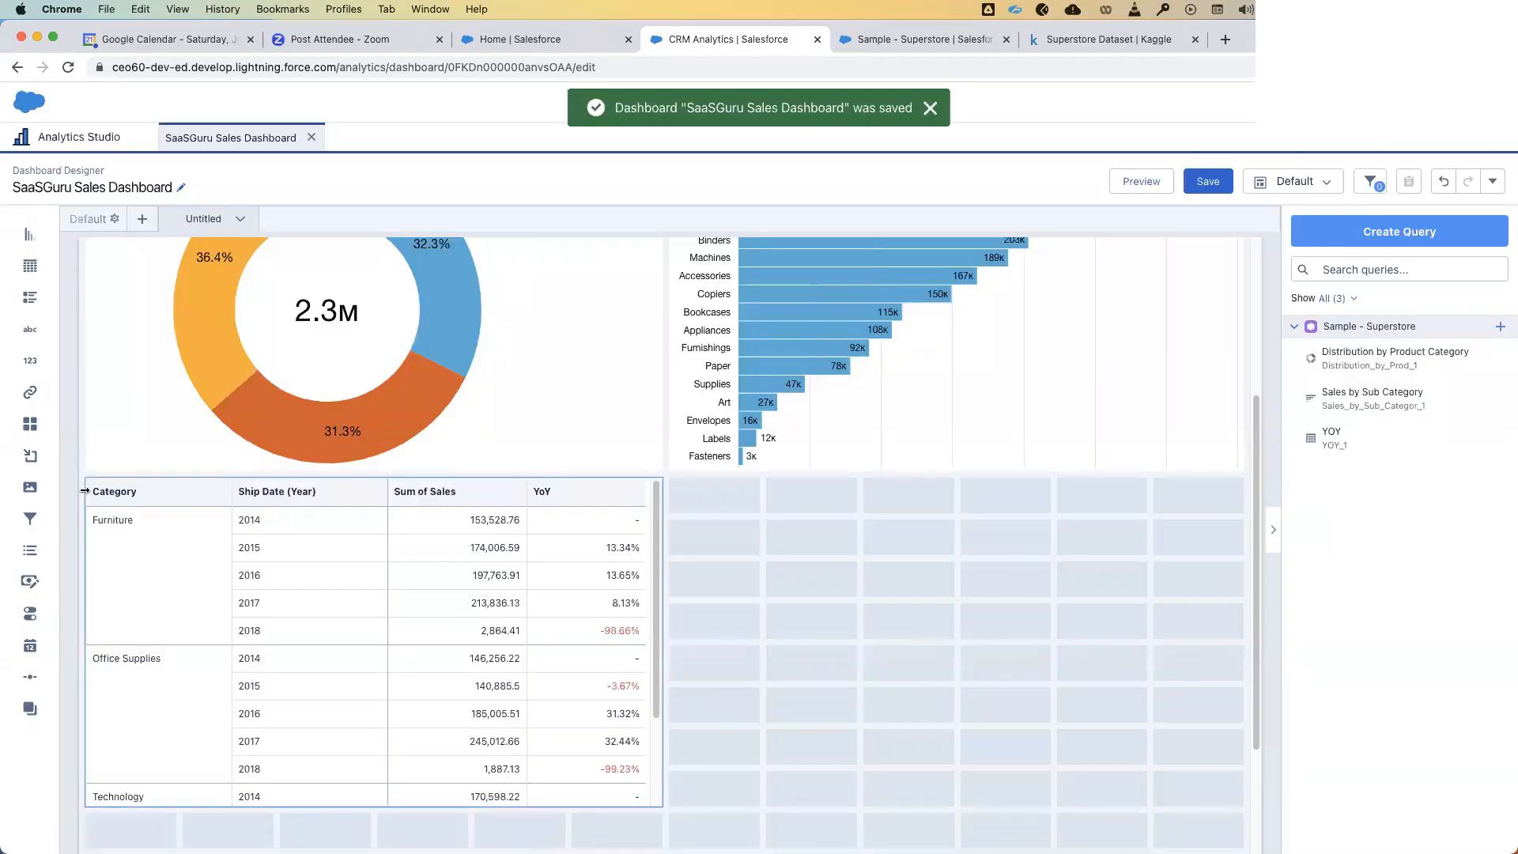
# - Place a chart widget beside the year-over-year table, enlarge it to fill the free area, and open its query
pyautogui.moveTo(506, 554); pyautogui.dragTo(725, 569)
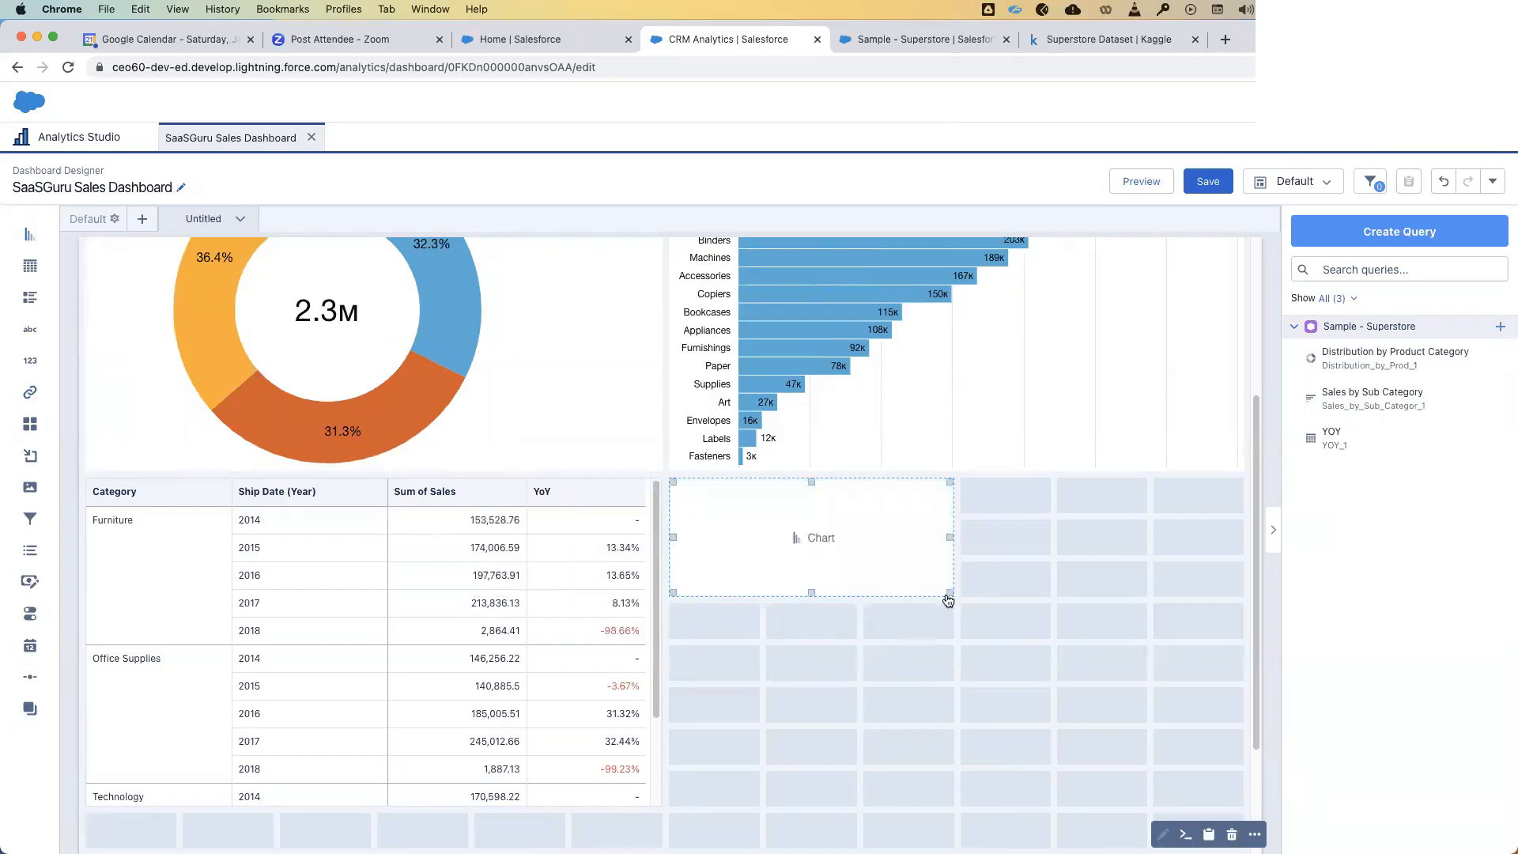
pyautogui.moveTo(949, 596); pyautogui.dragTo(1191, 788)
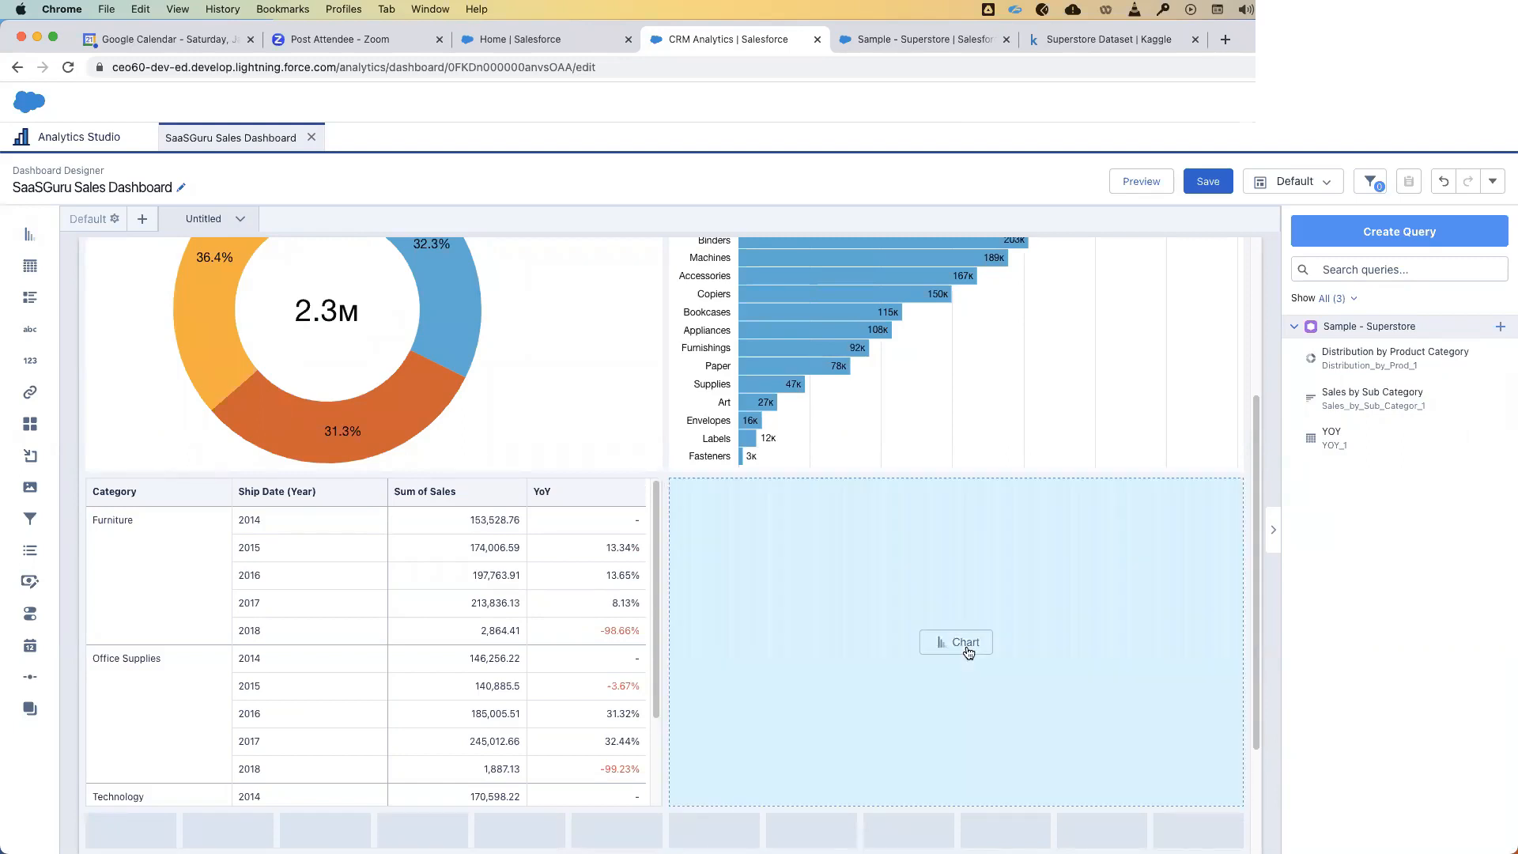
pyautogui.click(964, 644)
# - Label the query TimeLinechart and chart the sum of Quantity grouped by Ship Date as Year-Month
pyautogui.click(148, 116)
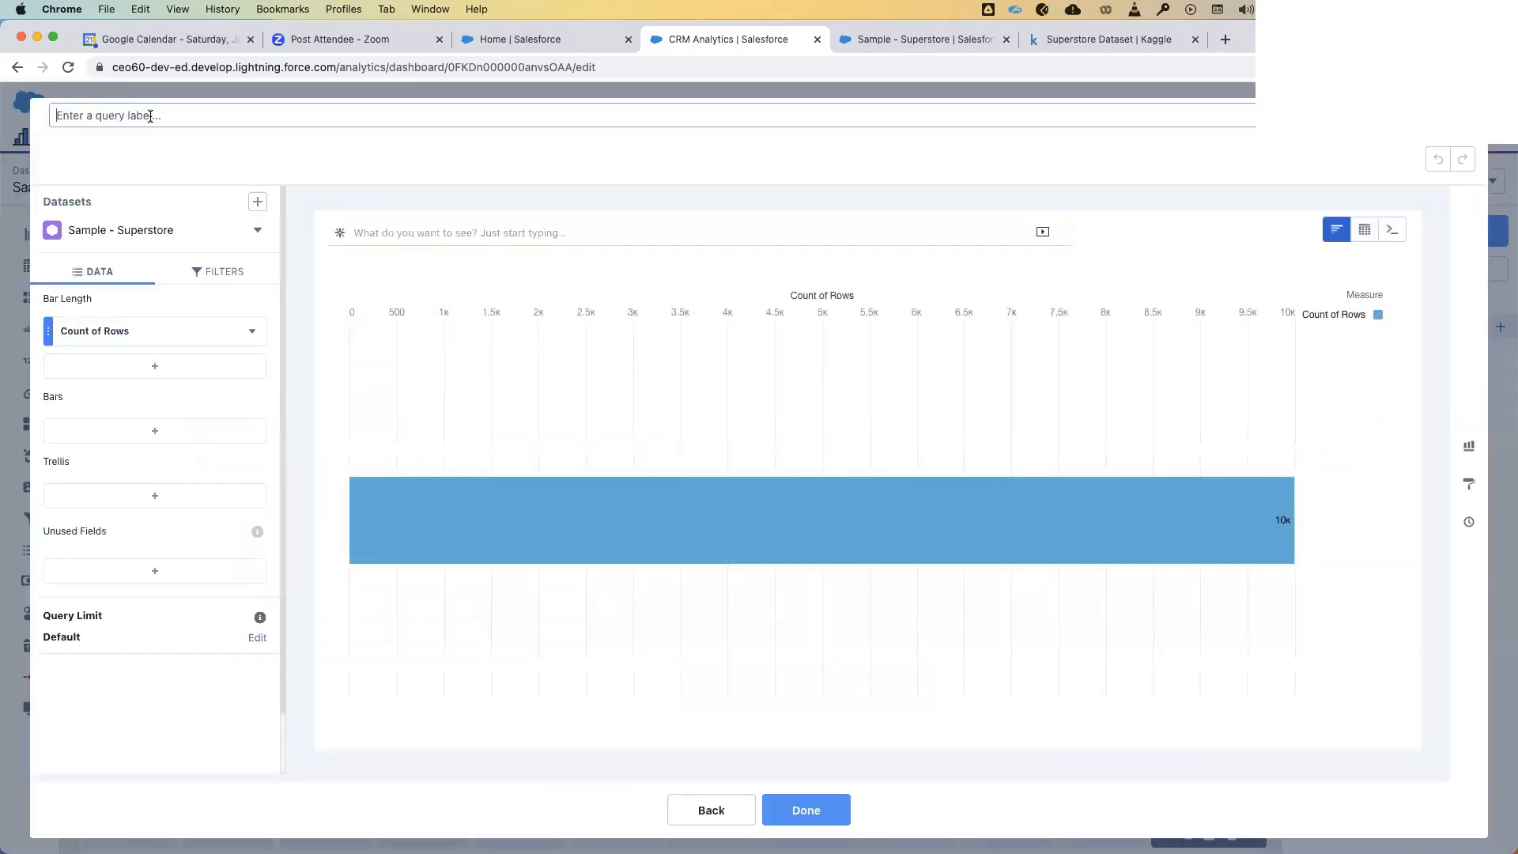
pyautogui.write('TimeLinechart')
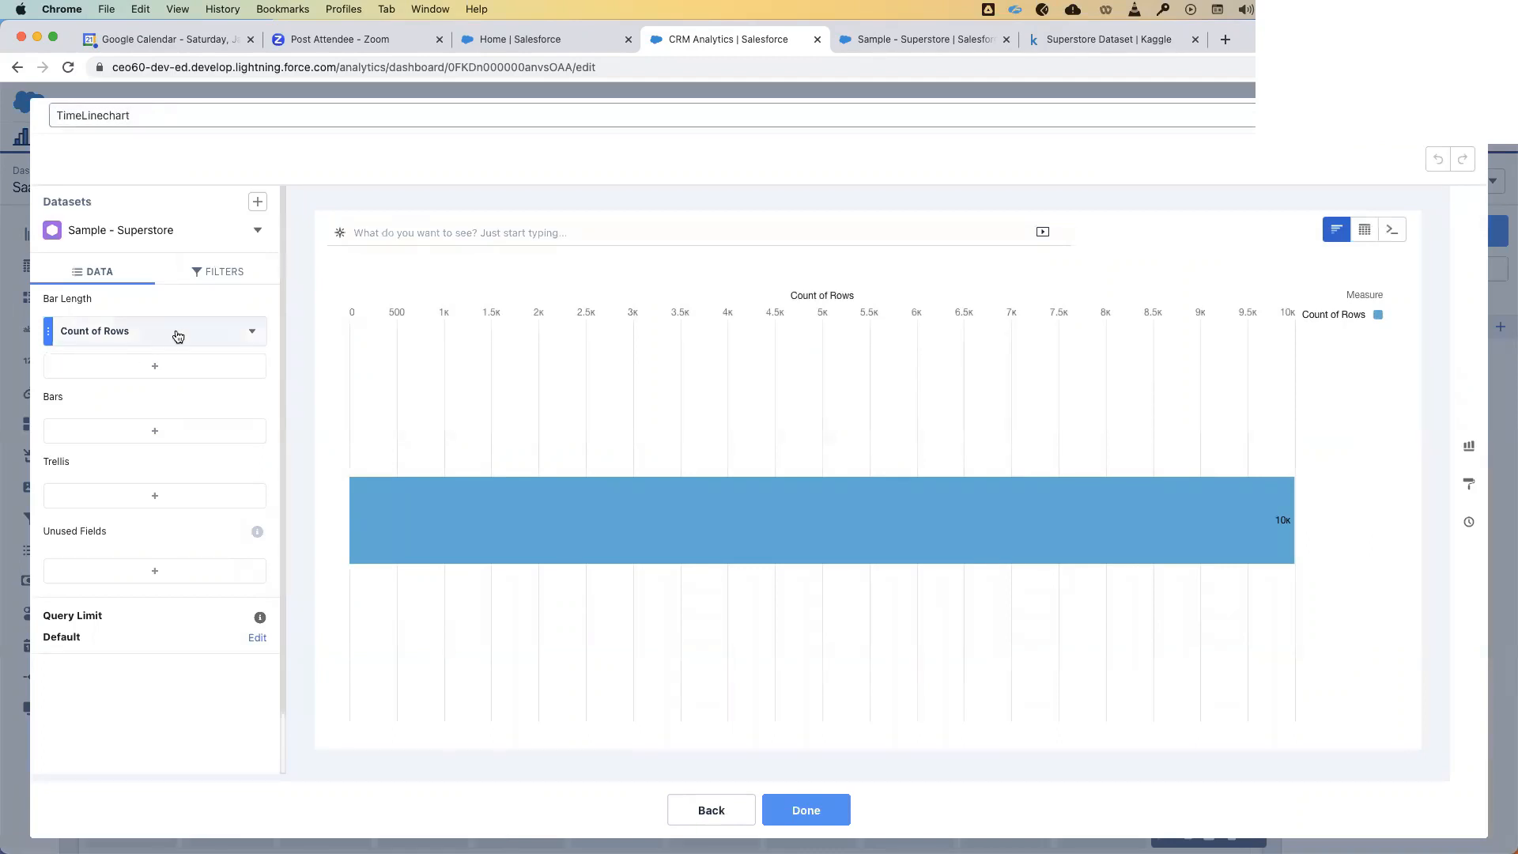
pyautogui.click(203, 334)
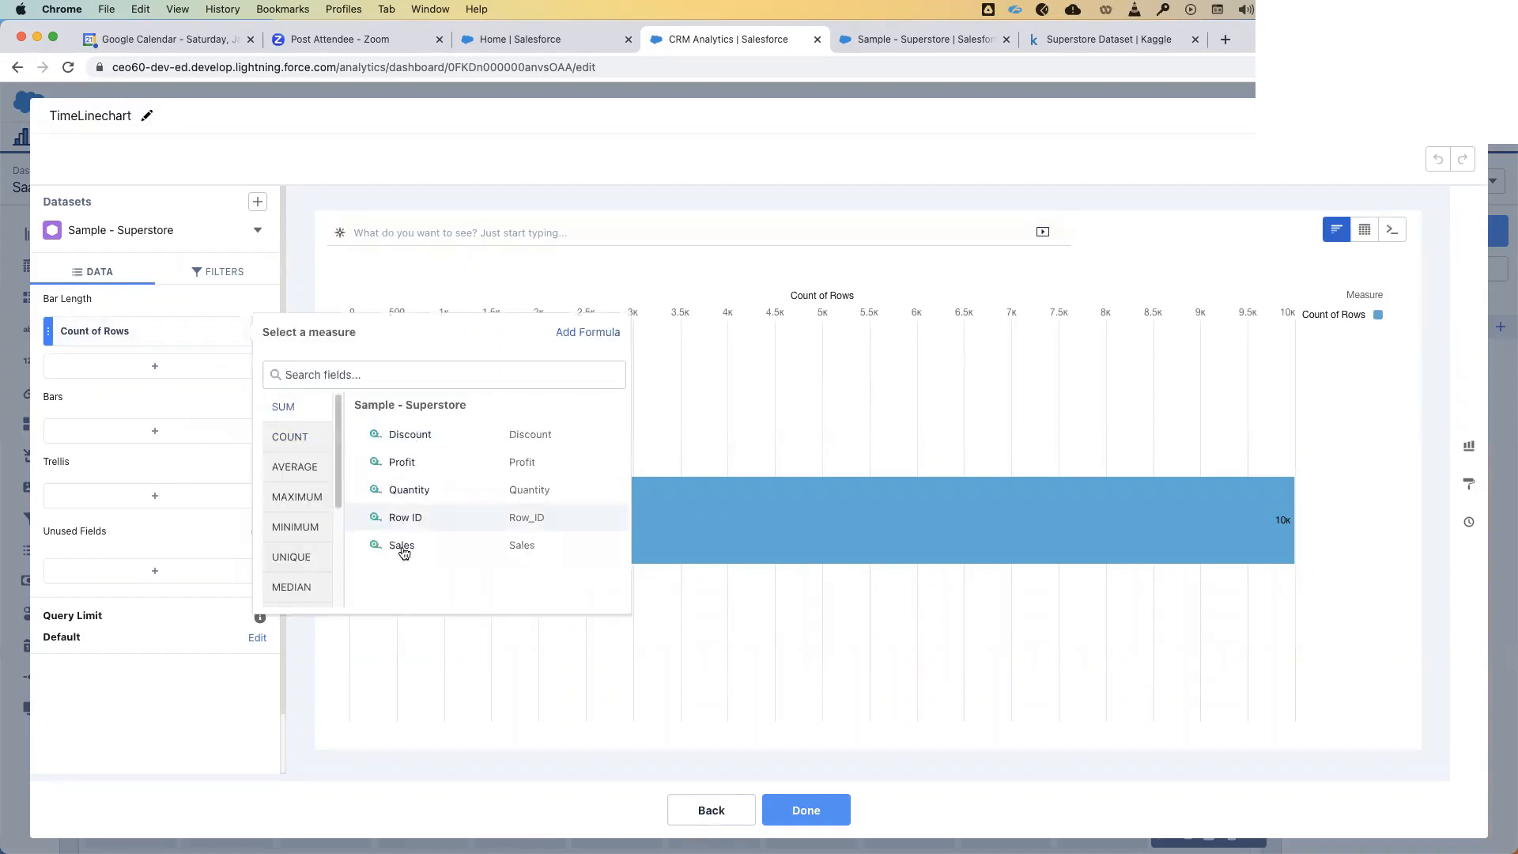
pyautogui.click(405, 492)
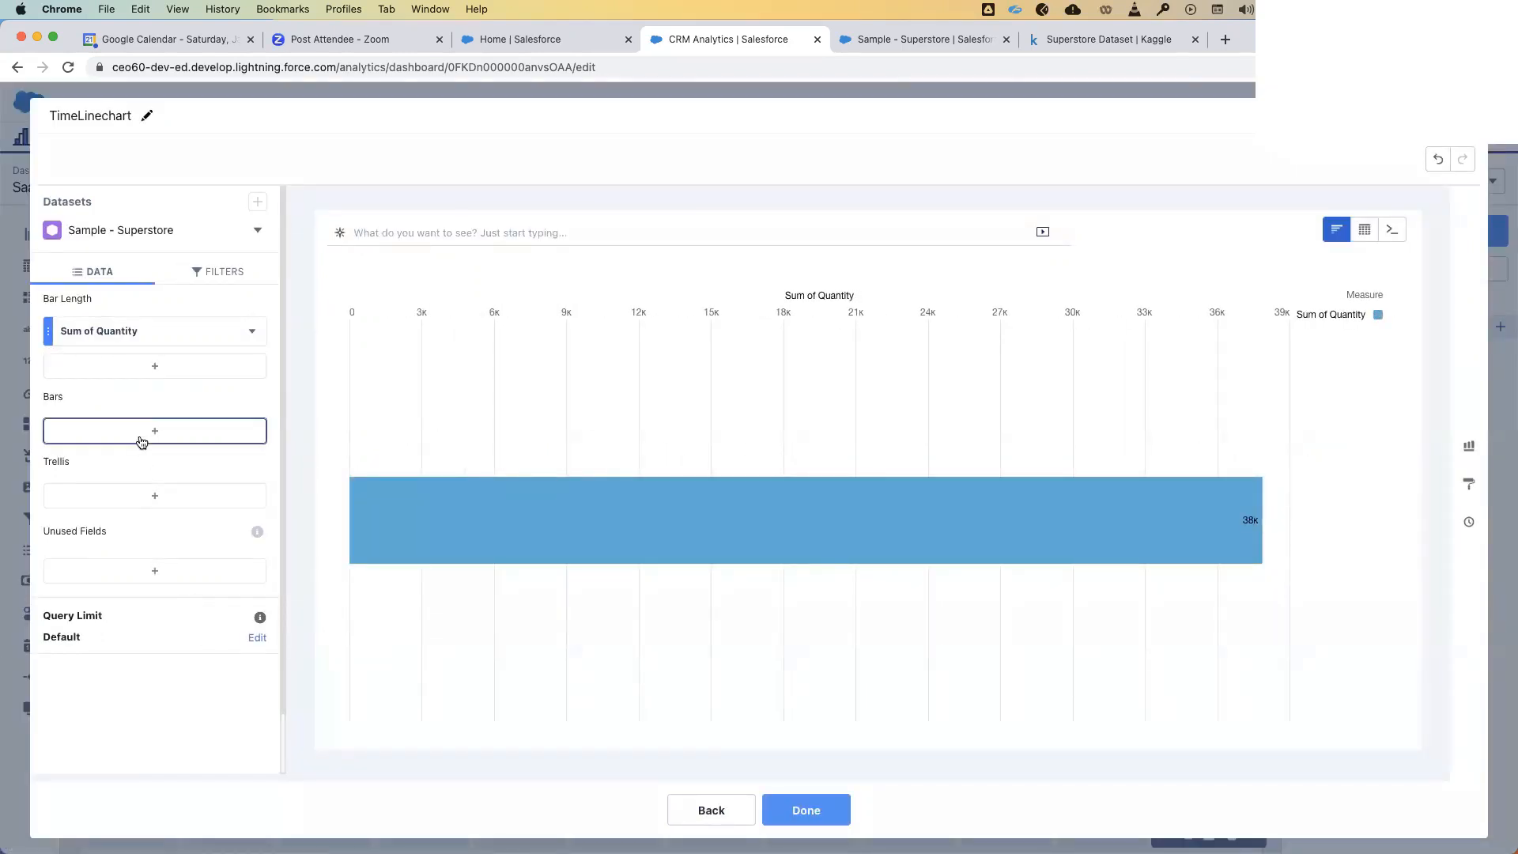
pyautogui.click(142, 440)
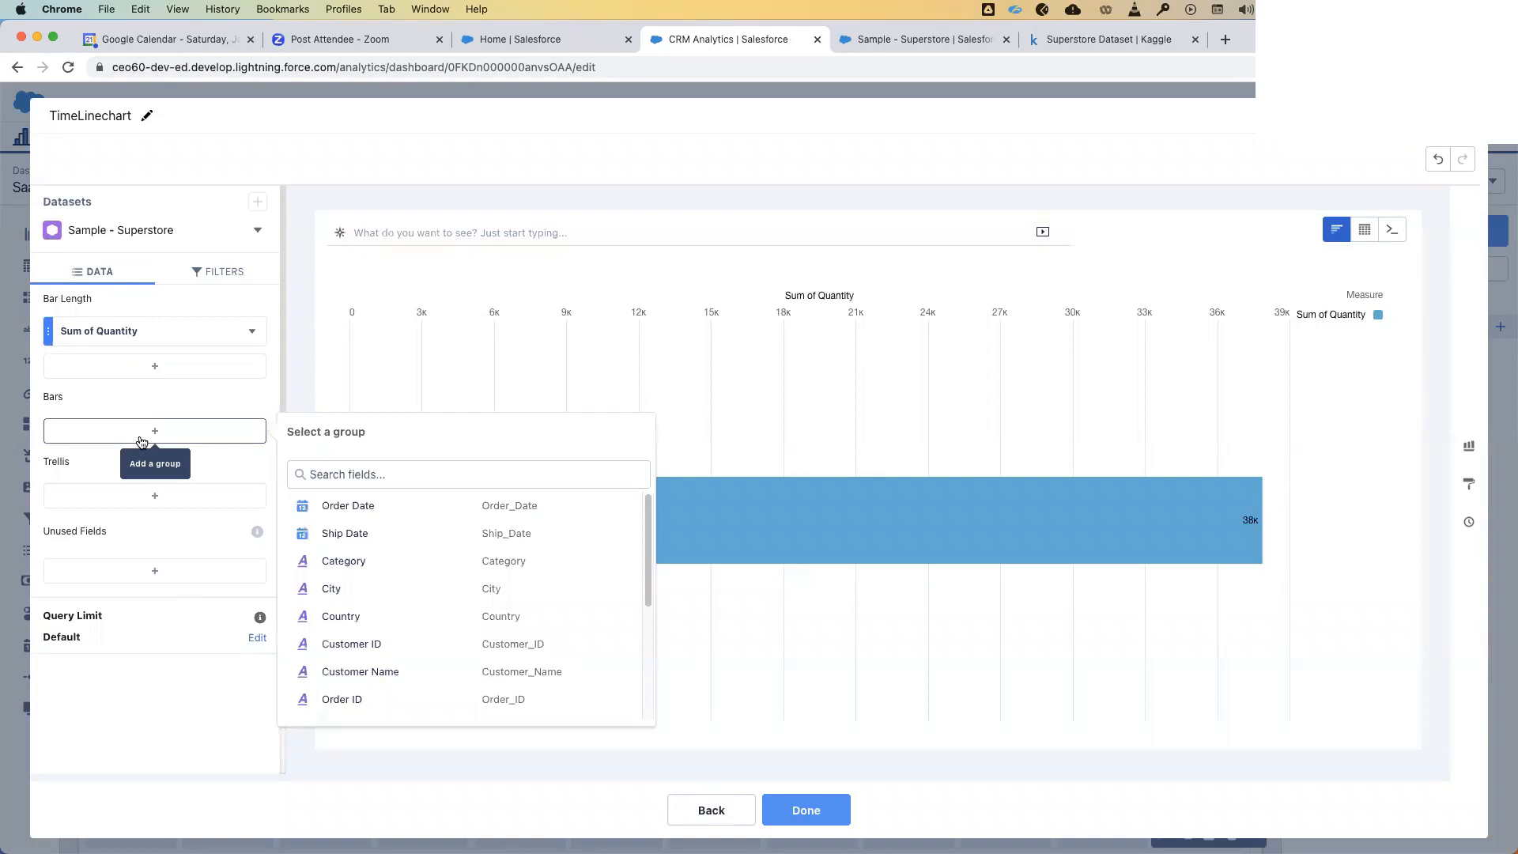
pyautogui.click(361, 536)
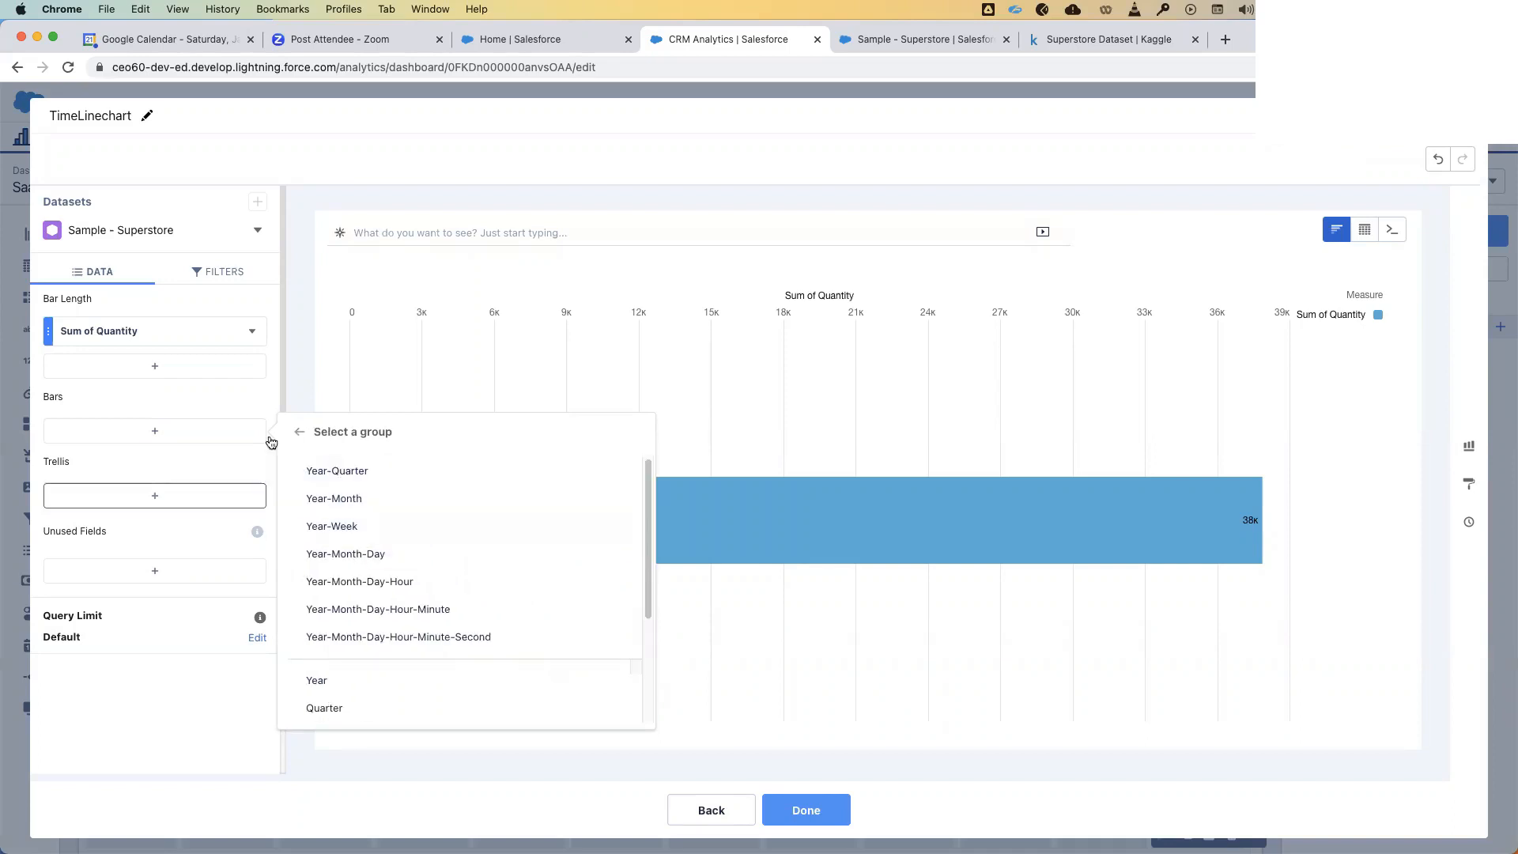
pyautogui.click(349, 508)
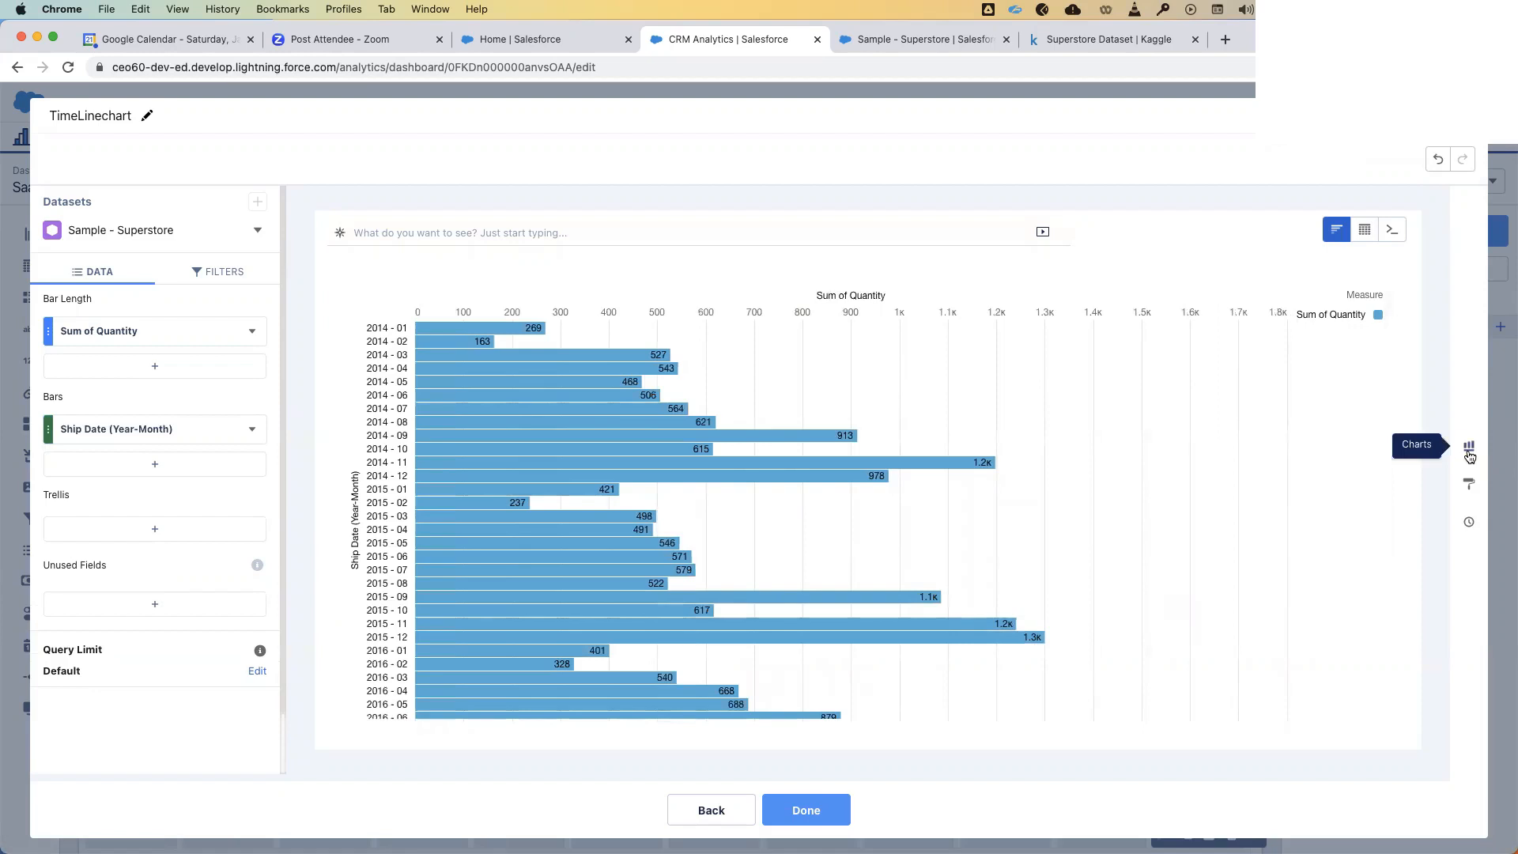
# - Look through the suggested charts, switch the query to the suggested timeline chart, and finish it to fill the widget
pyautogui.click(1468, 447)
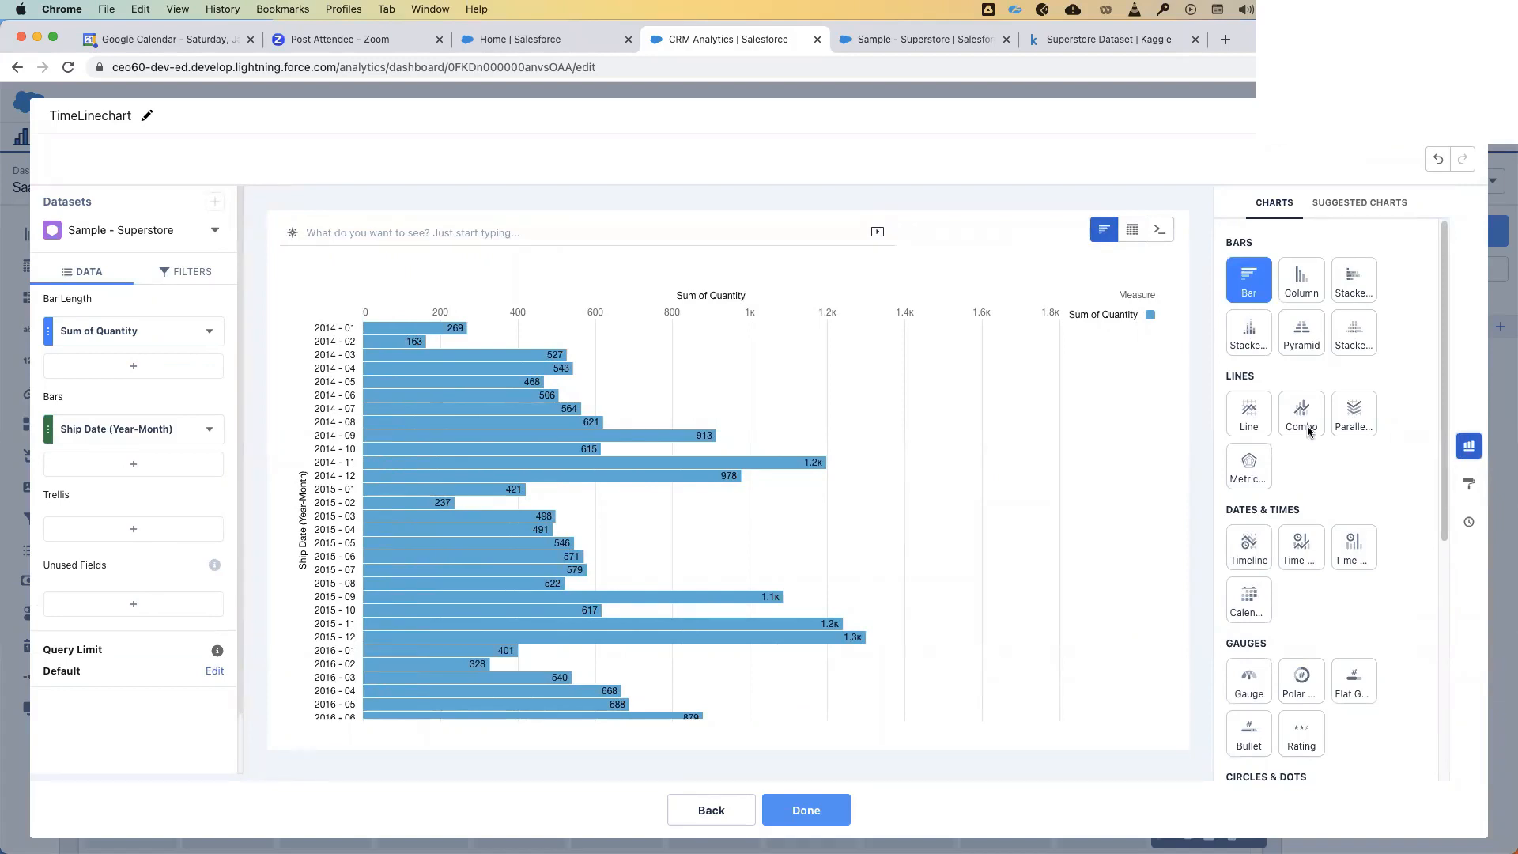
pyautogui.click(1385, 212)
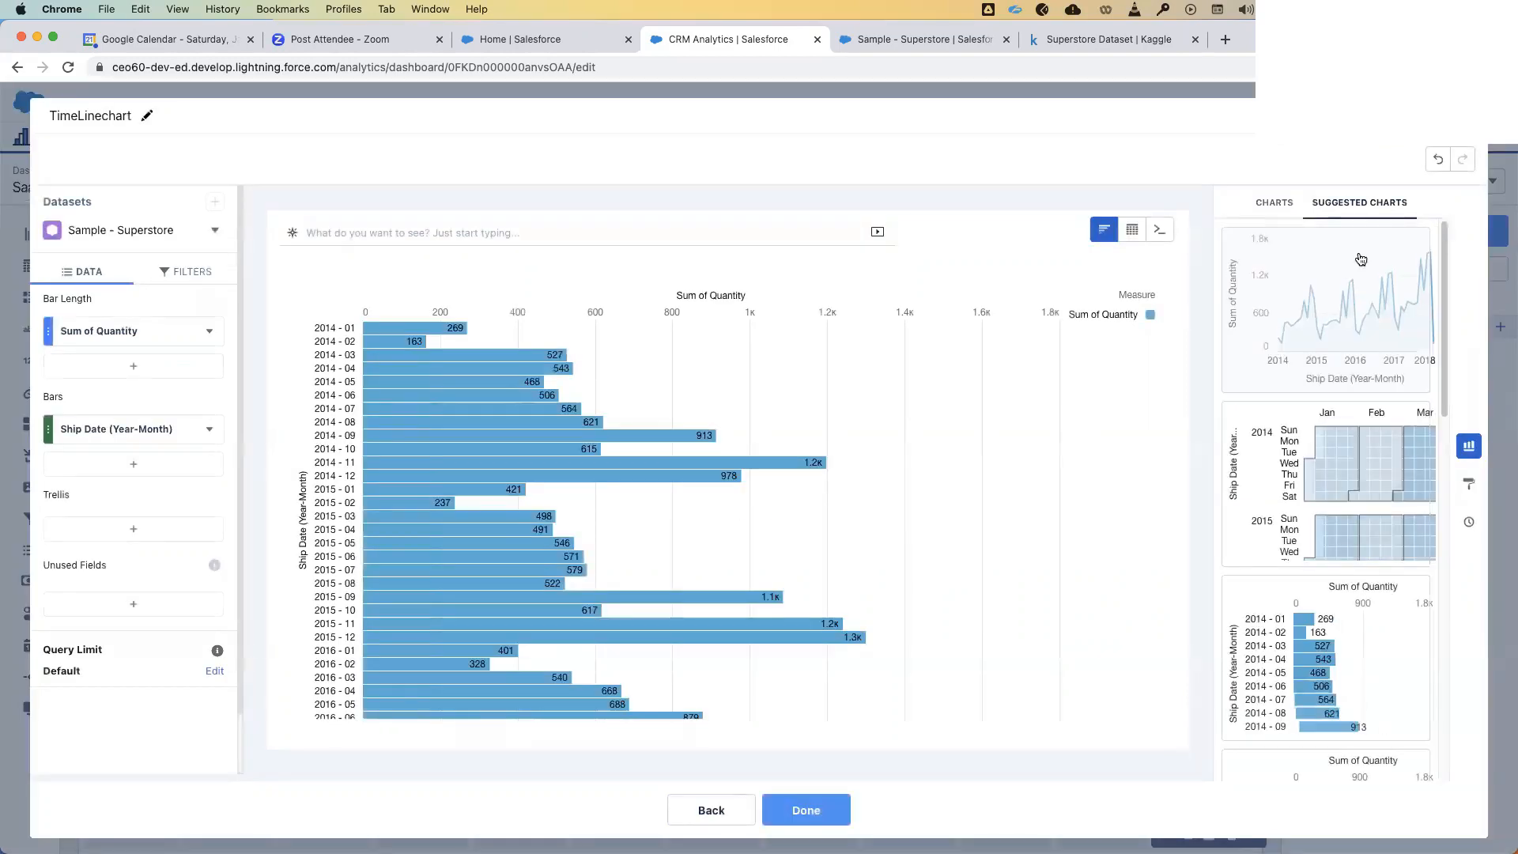
pyautogui.scroll(-5, 1400, 412)
pyautogui.scroll(-8, 1401, 446)
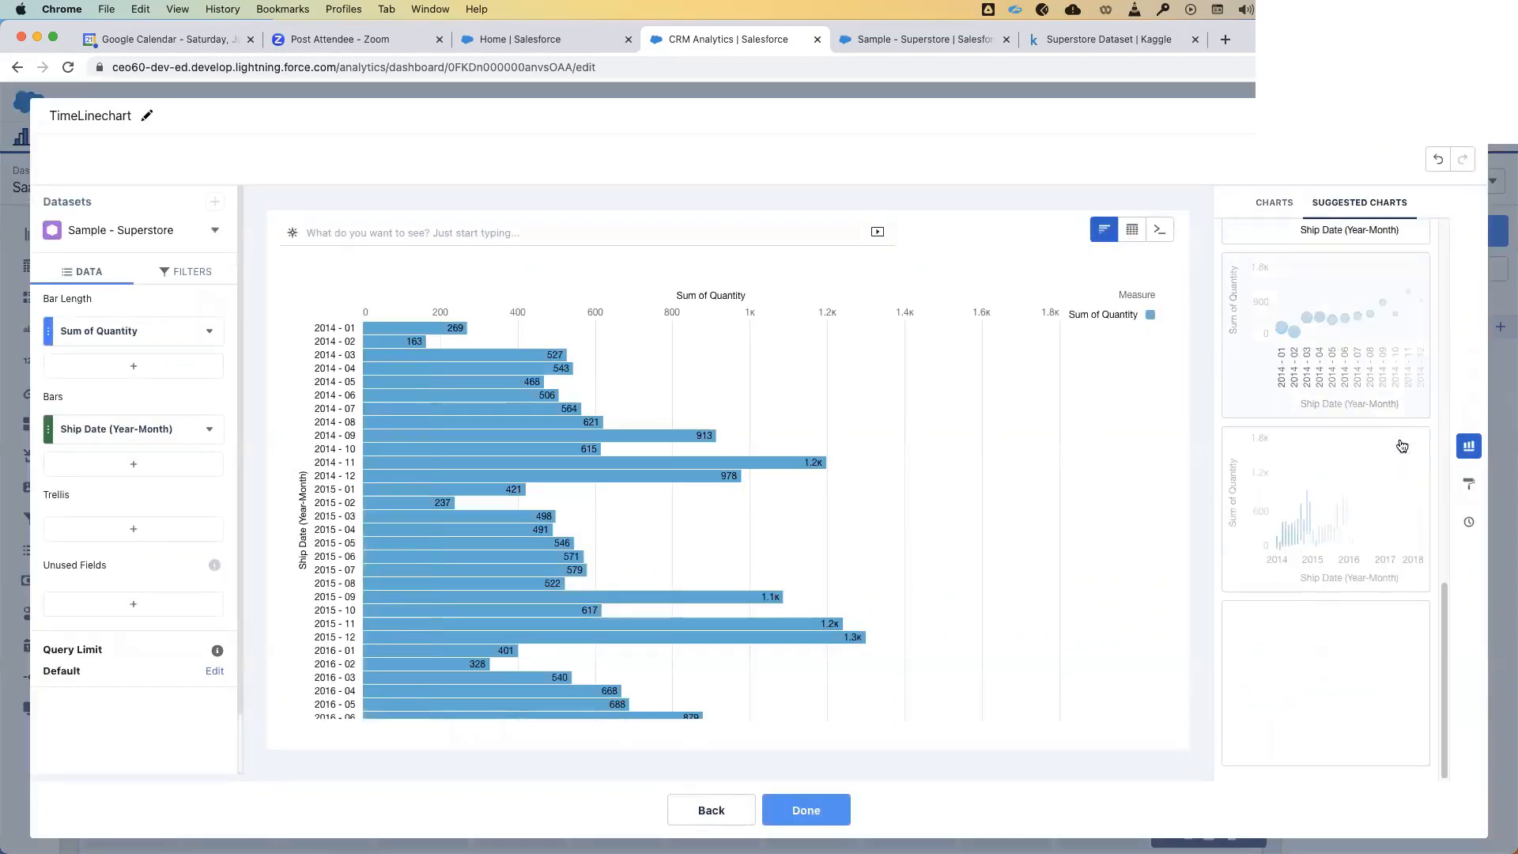
pyautogui.scroll(12, 1348, 479)
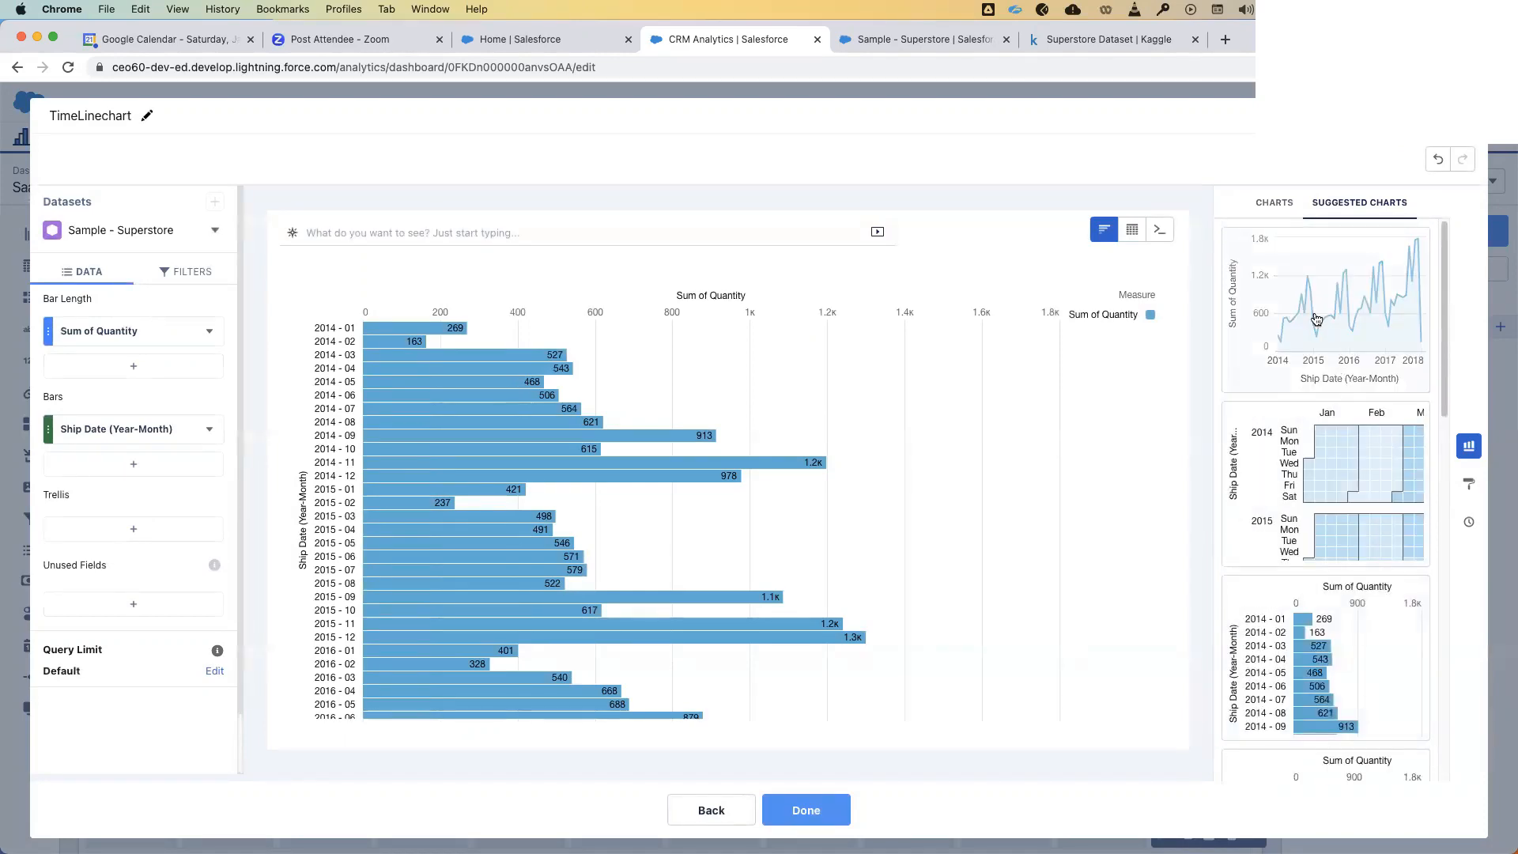
pyautogui.click(1317, 319)
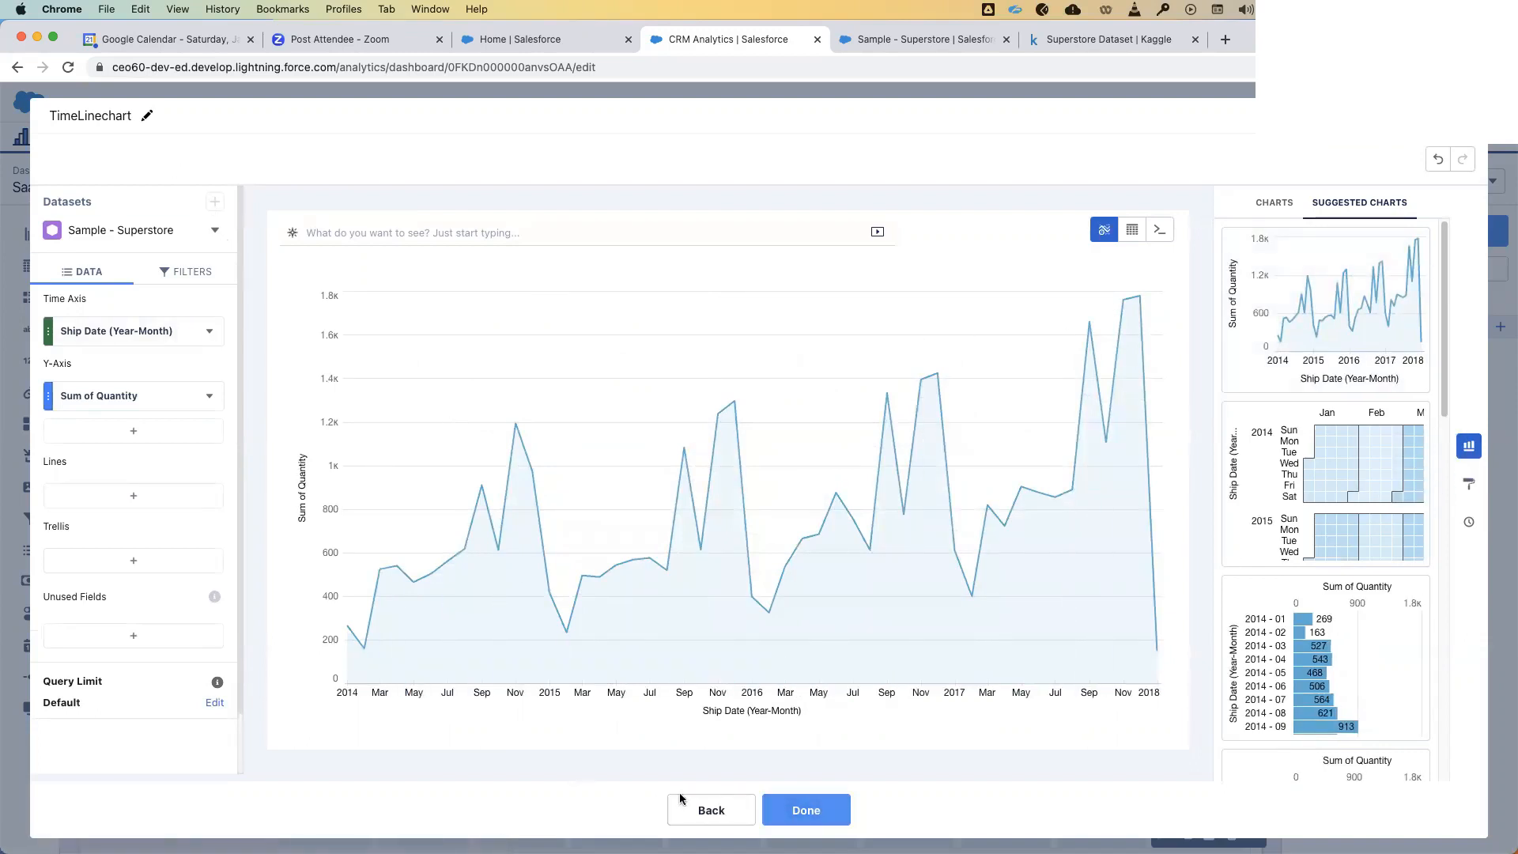
pyautogui.click(843, 811)
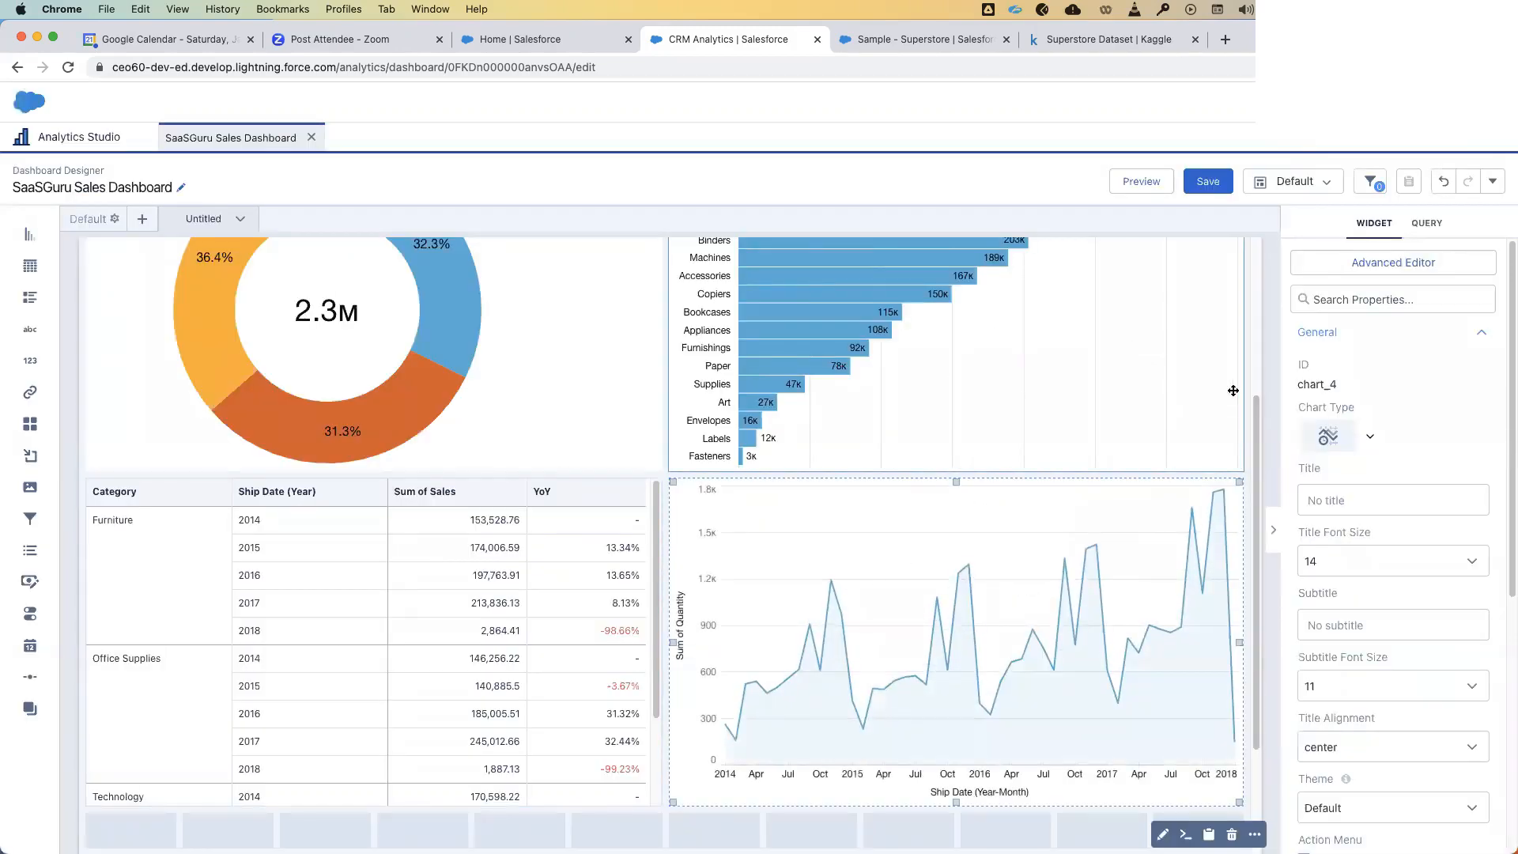
# - Save the dashboard with the timeline chart and look over all its widgets in the preview
pyautogui.click(1204, 190)
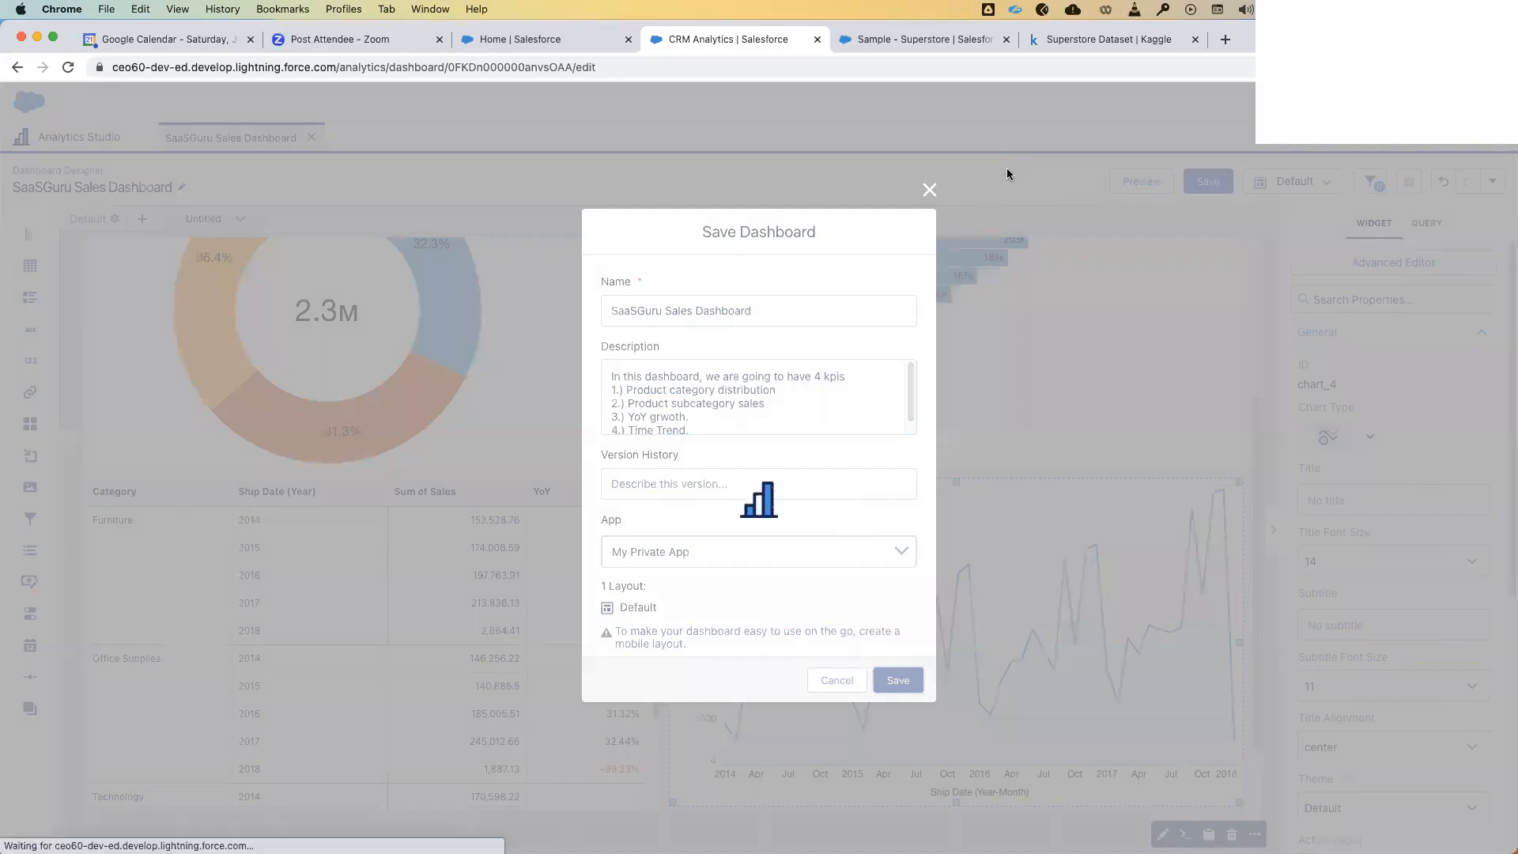
pyautogui.scroll(5, 1083, 553)
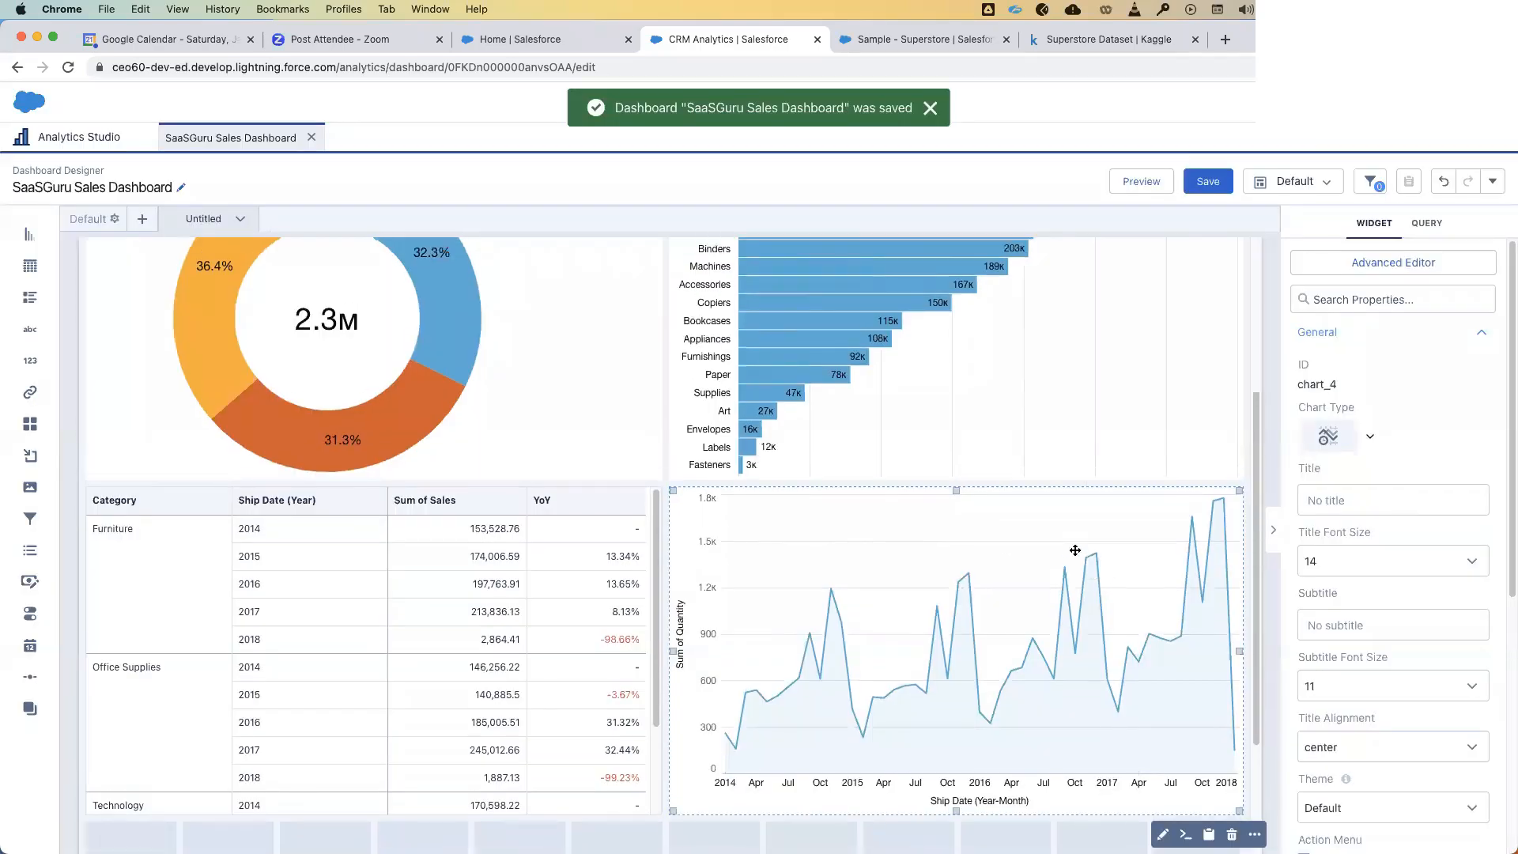
pyautogui.click(1139, 181)
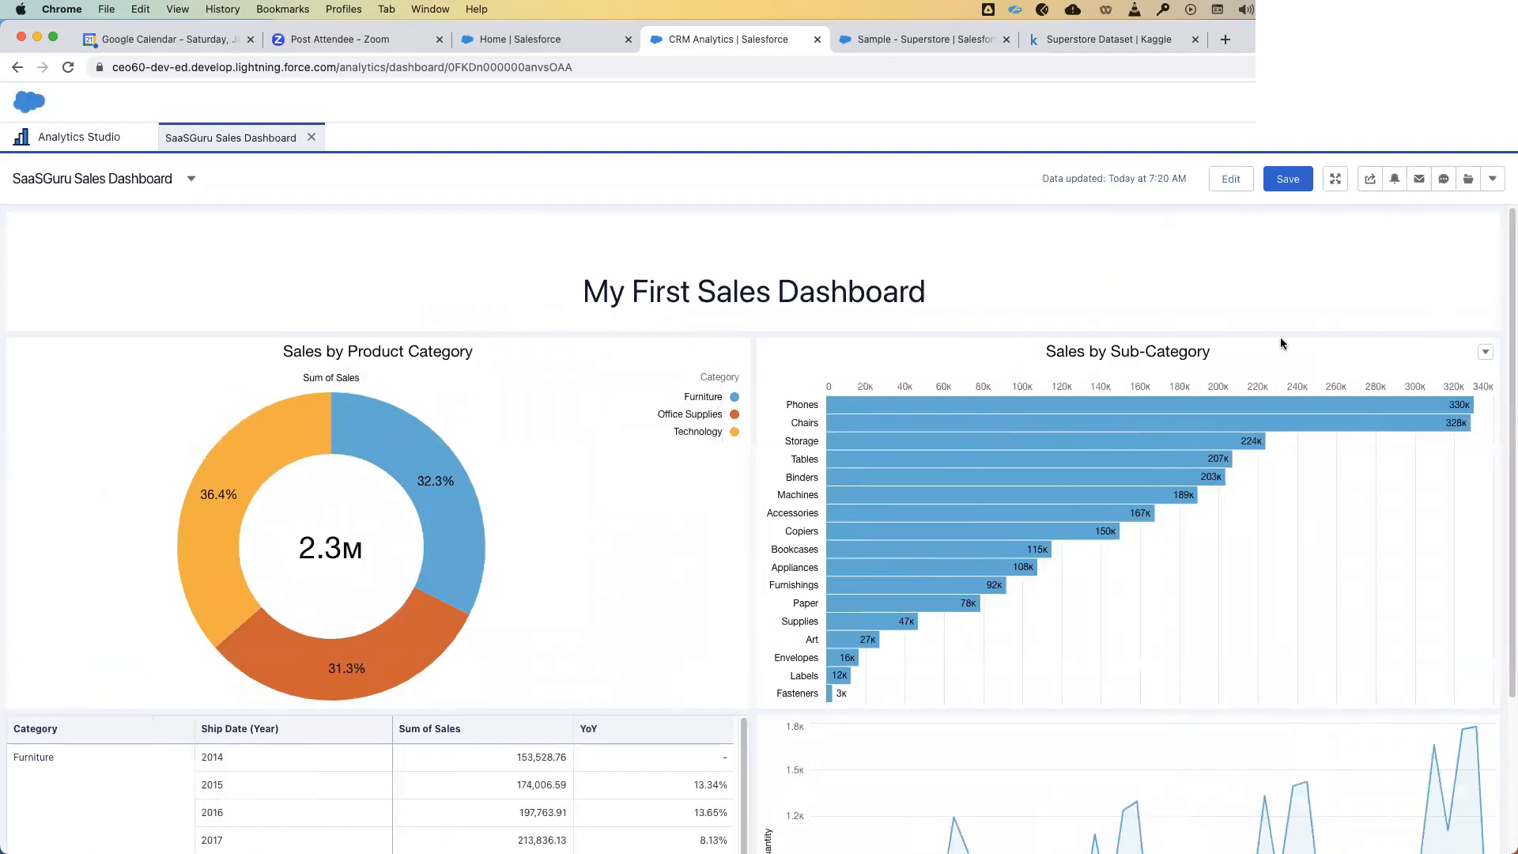
pyautogui.moveTo(1013, 288)
pyautogui.scroll(-1, 1354, 264)
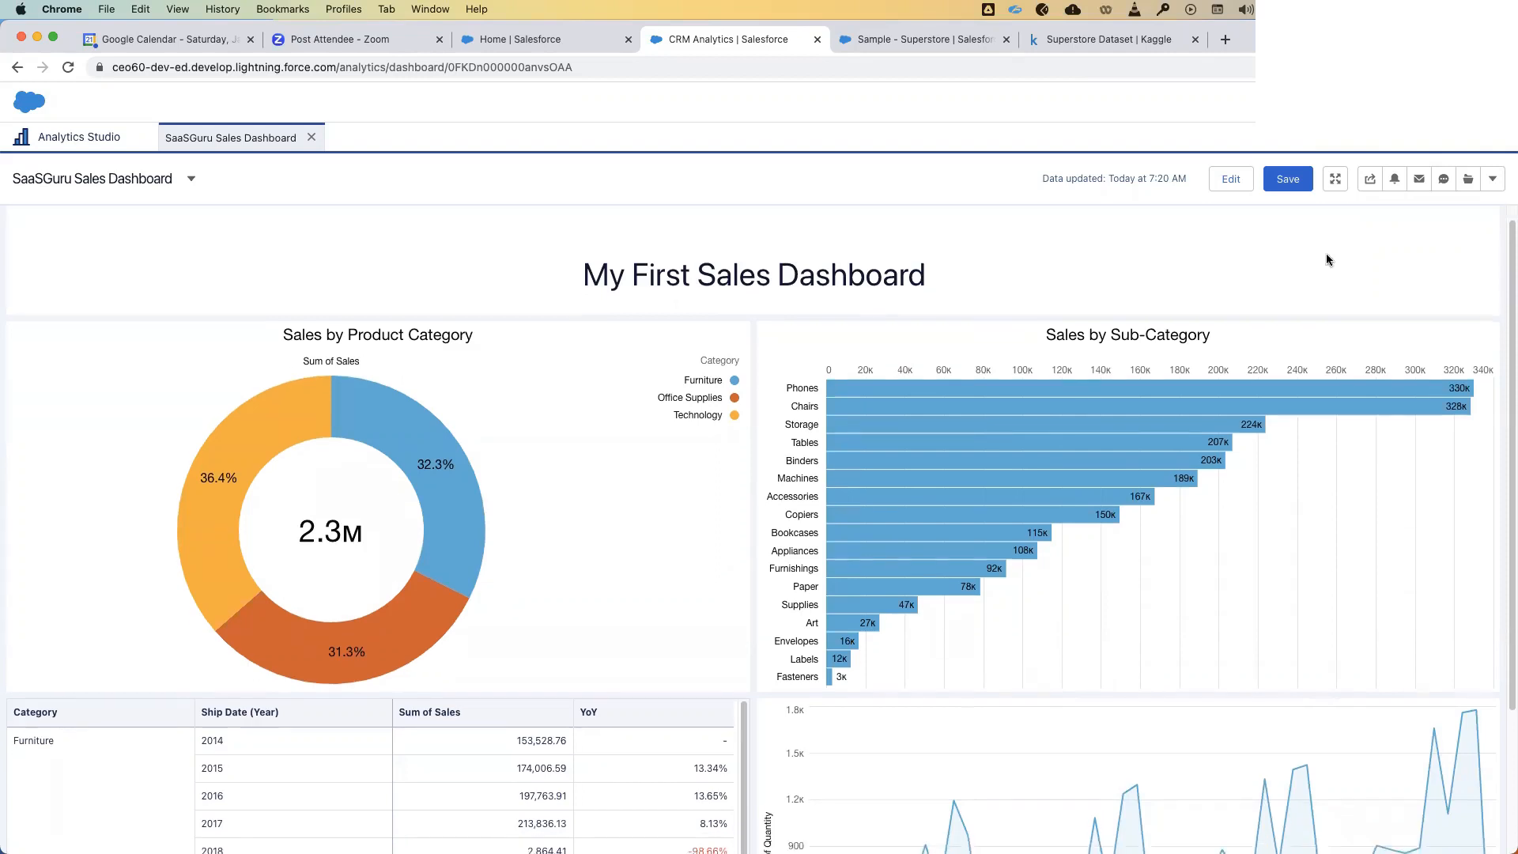
pyautogui.scroll(-2, 1473, 260)
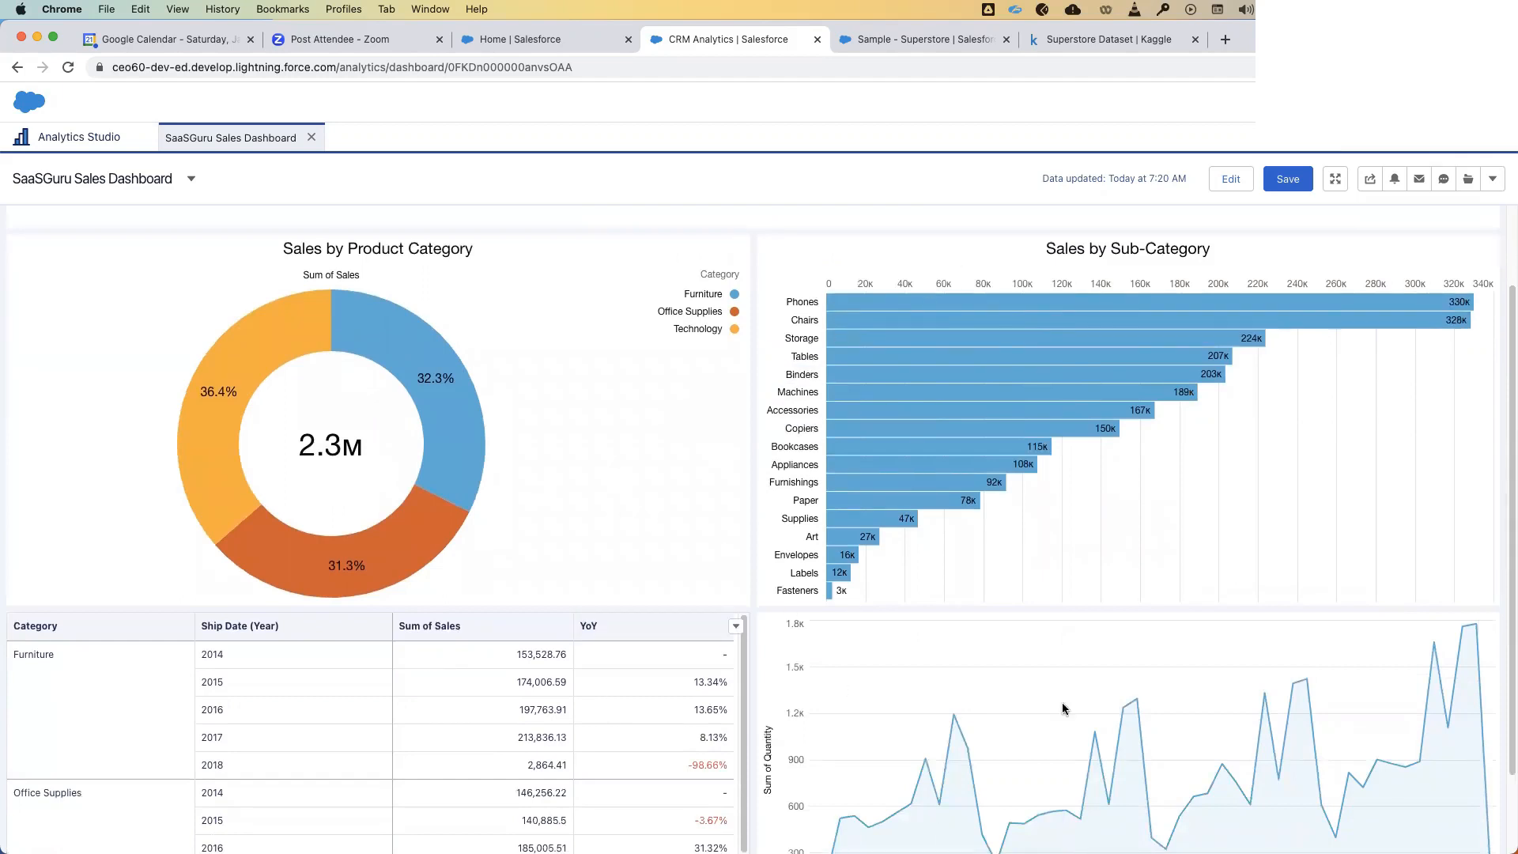
pyautogui.scroll(3, 553, 563)
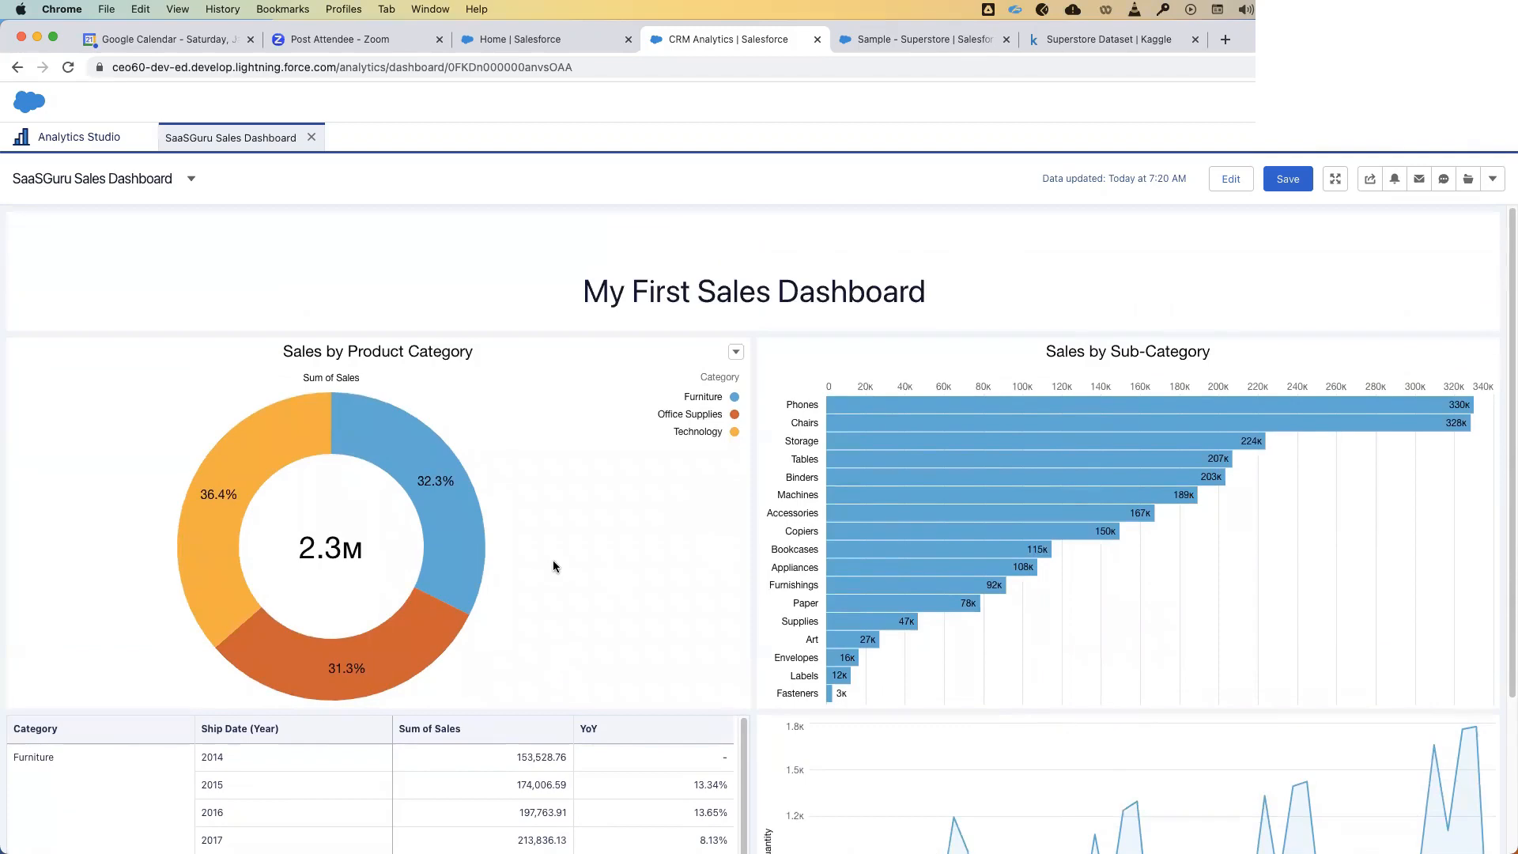
pyautogui.scroll(-4, 553, 563)
pyautogui.scroll(4, 557, 563)
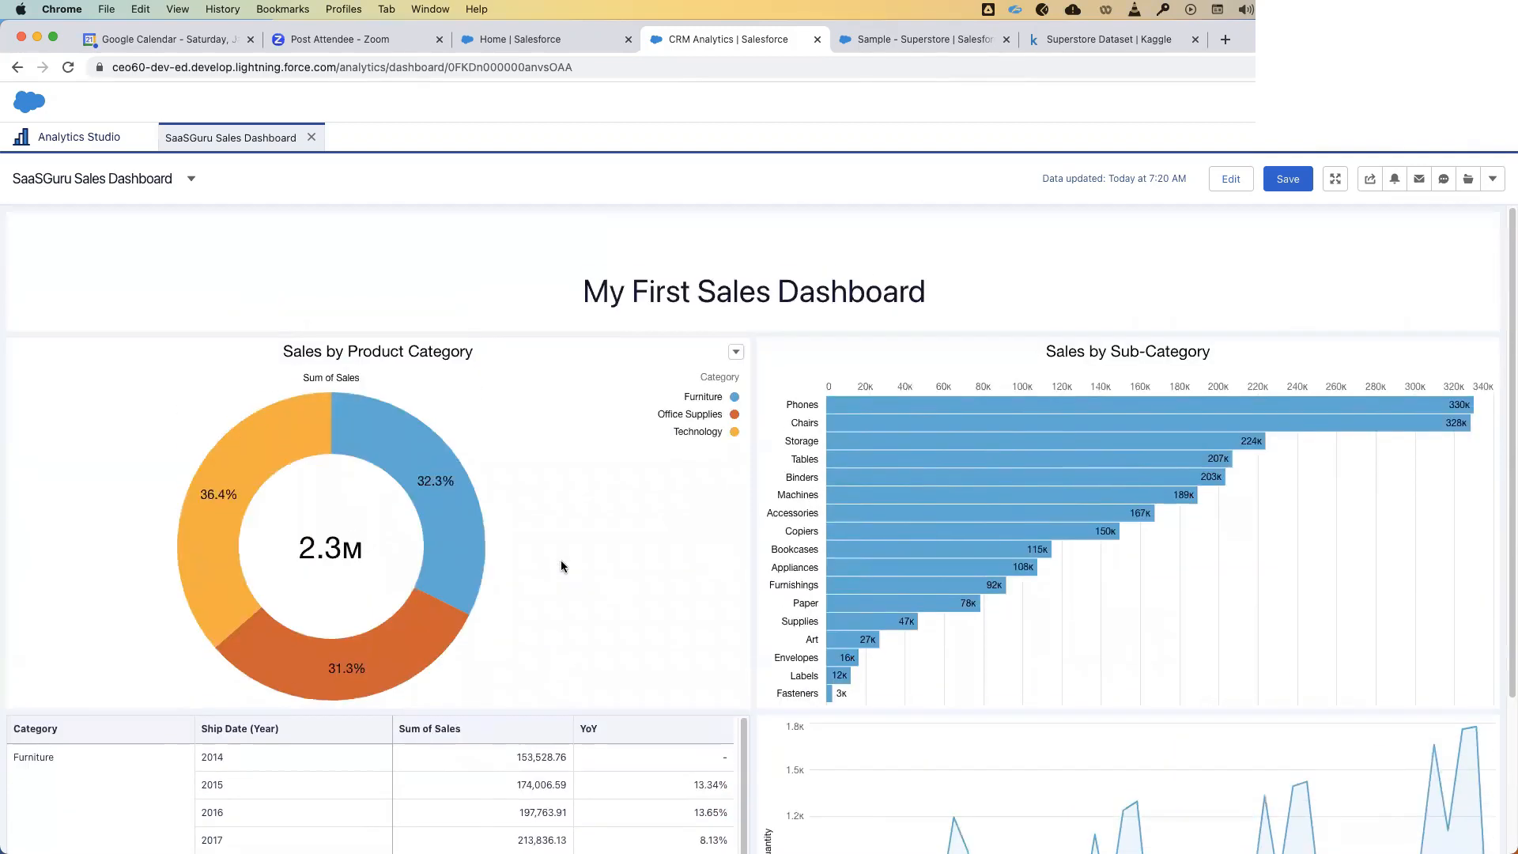
# - Filter the previewed dashboard to Technology through the donut chart, examine the other widgets' response, and clear the filter
pyautogui.click(274, 453)
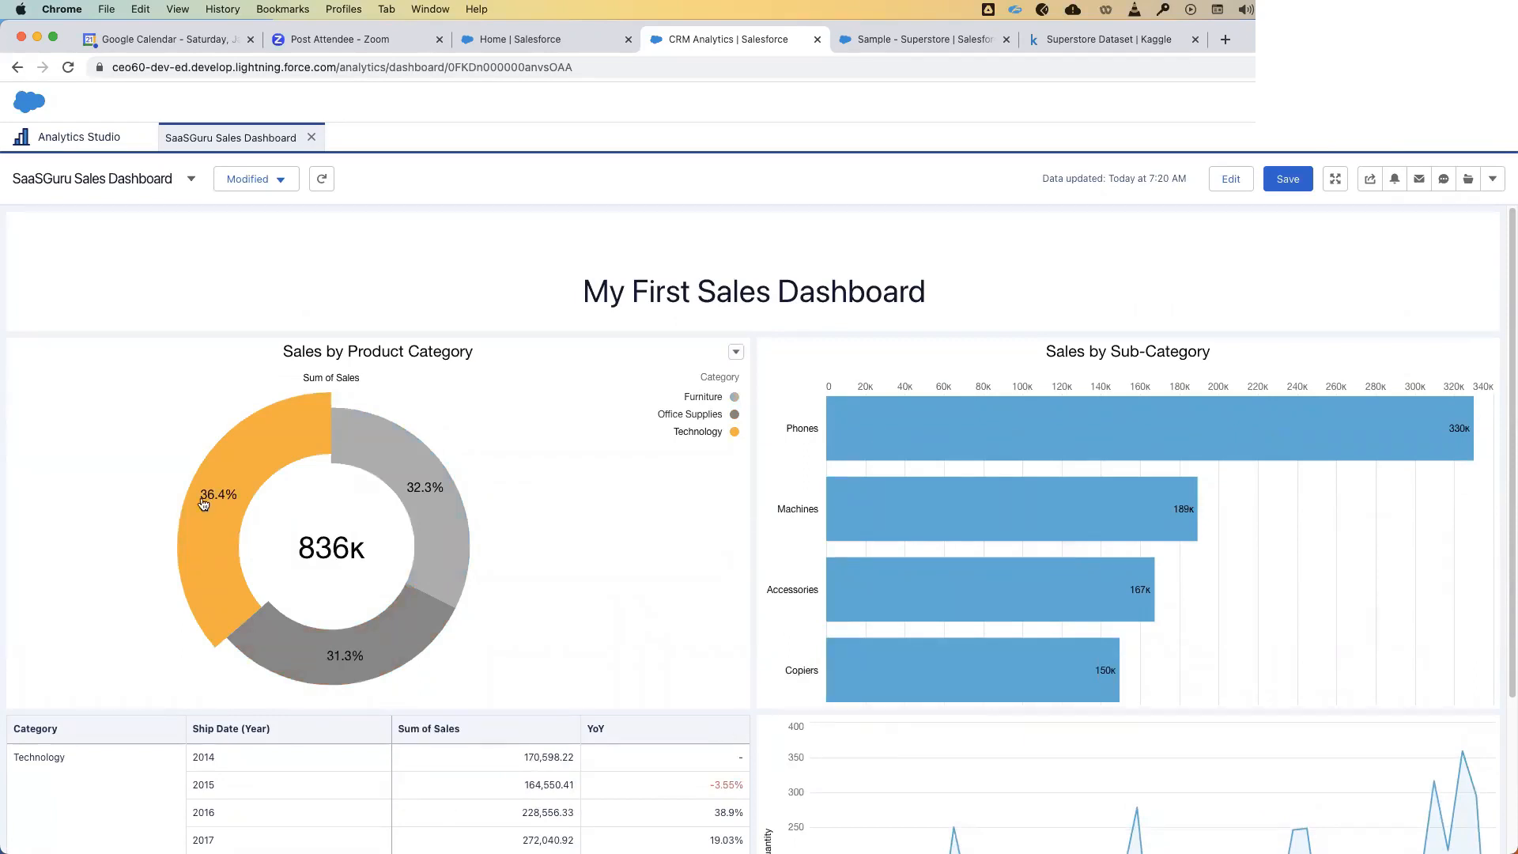
pyautogui.click(261, 458)
pyautogui.click(259, 467)
pyautogui.moveTo(967, 426)
pyautogui.scroll(-2, 1354, 619)
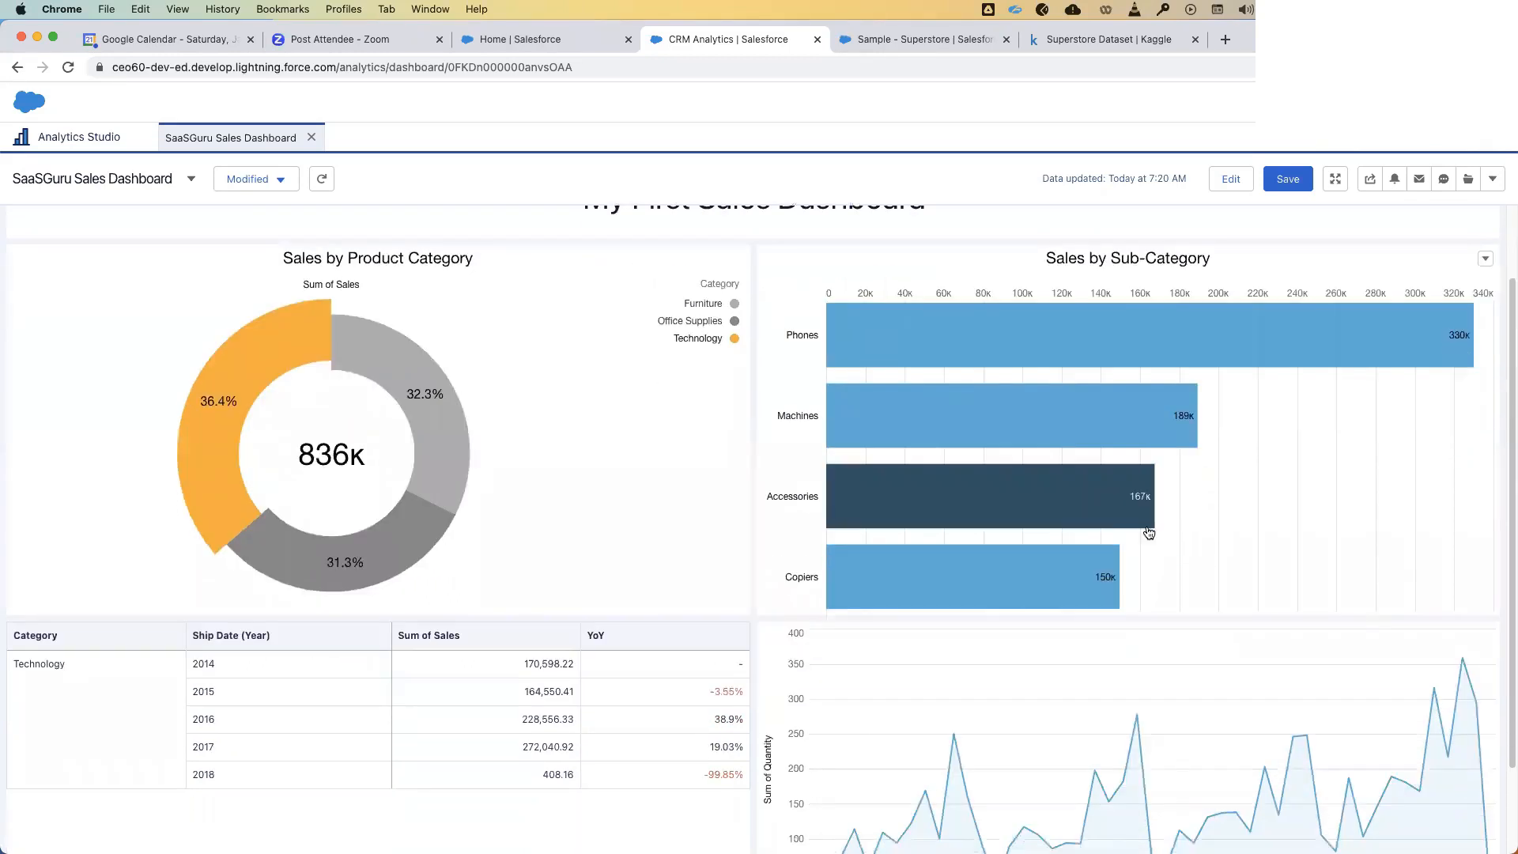
pyautogui.scroll(-3, 1406, 559)
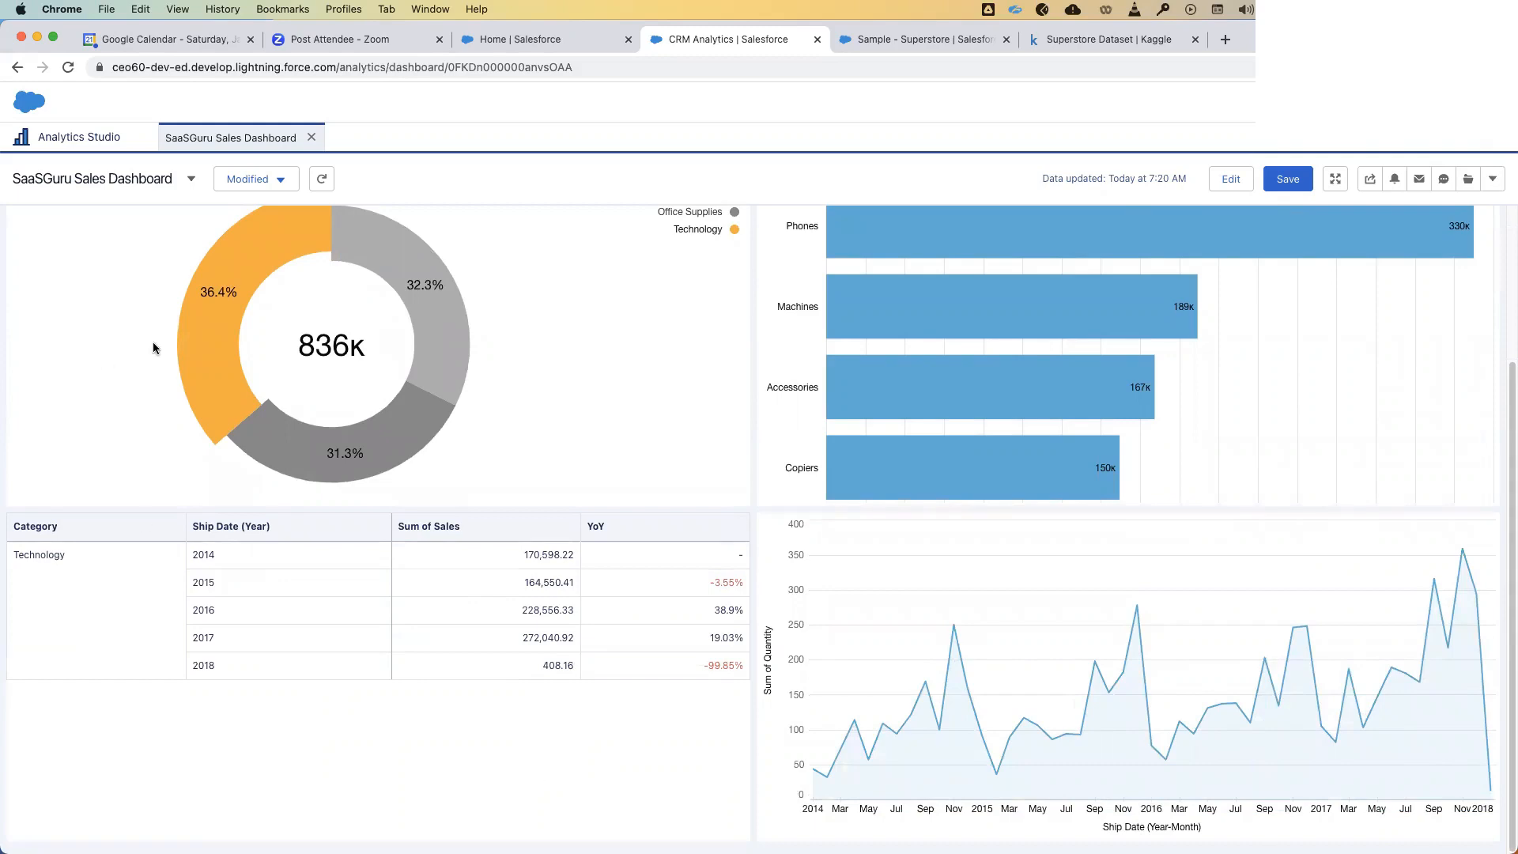
pyautogui.click(191, 342)
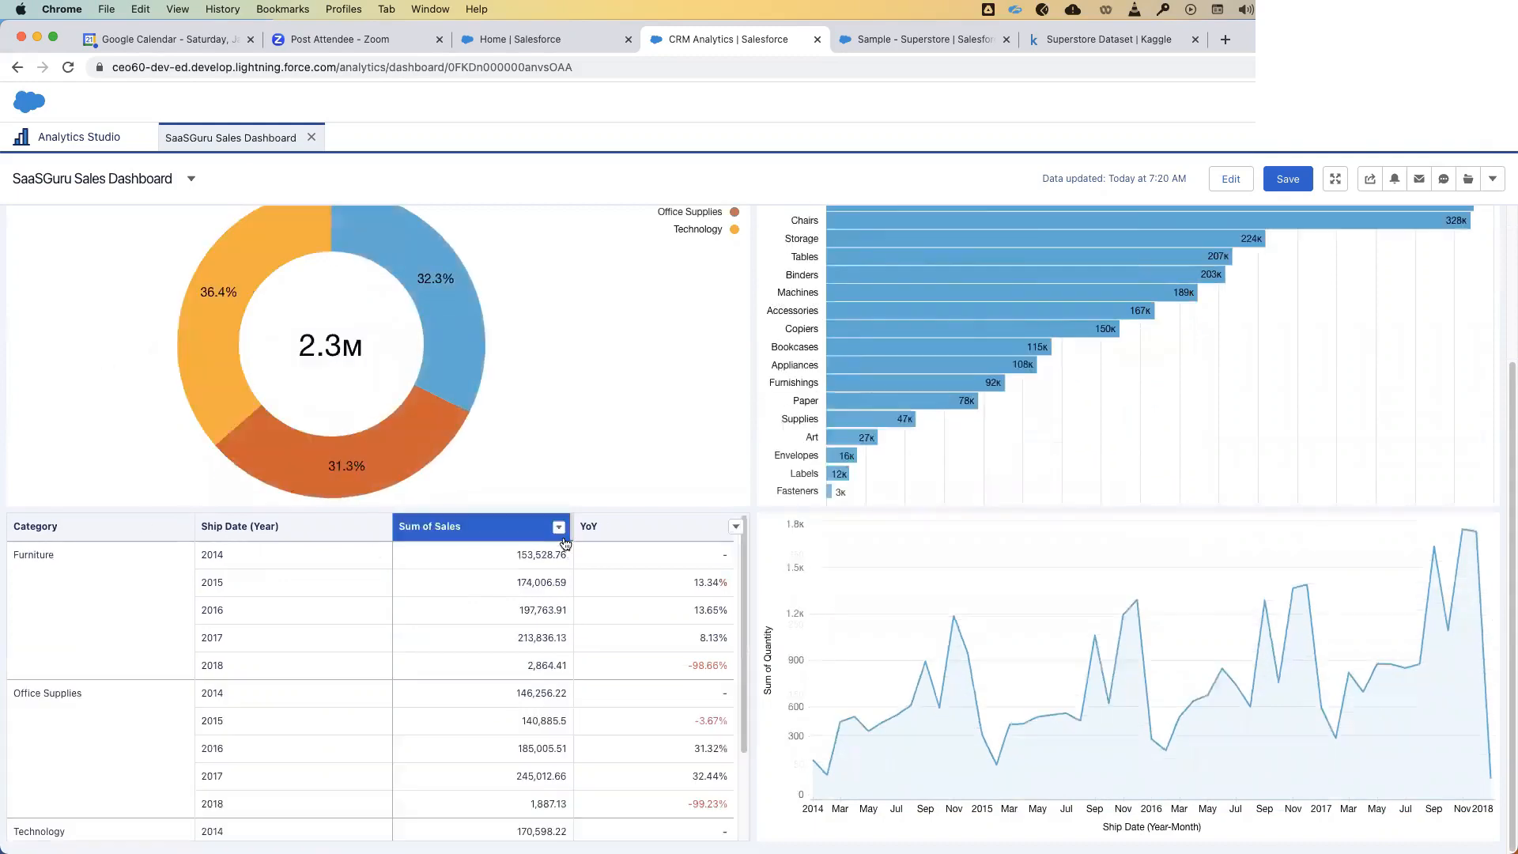
# - Filter the preview to Office Supplies and to Furniture in turn through the donut chart, clearing each selection
pyautogui.click(381, 464)
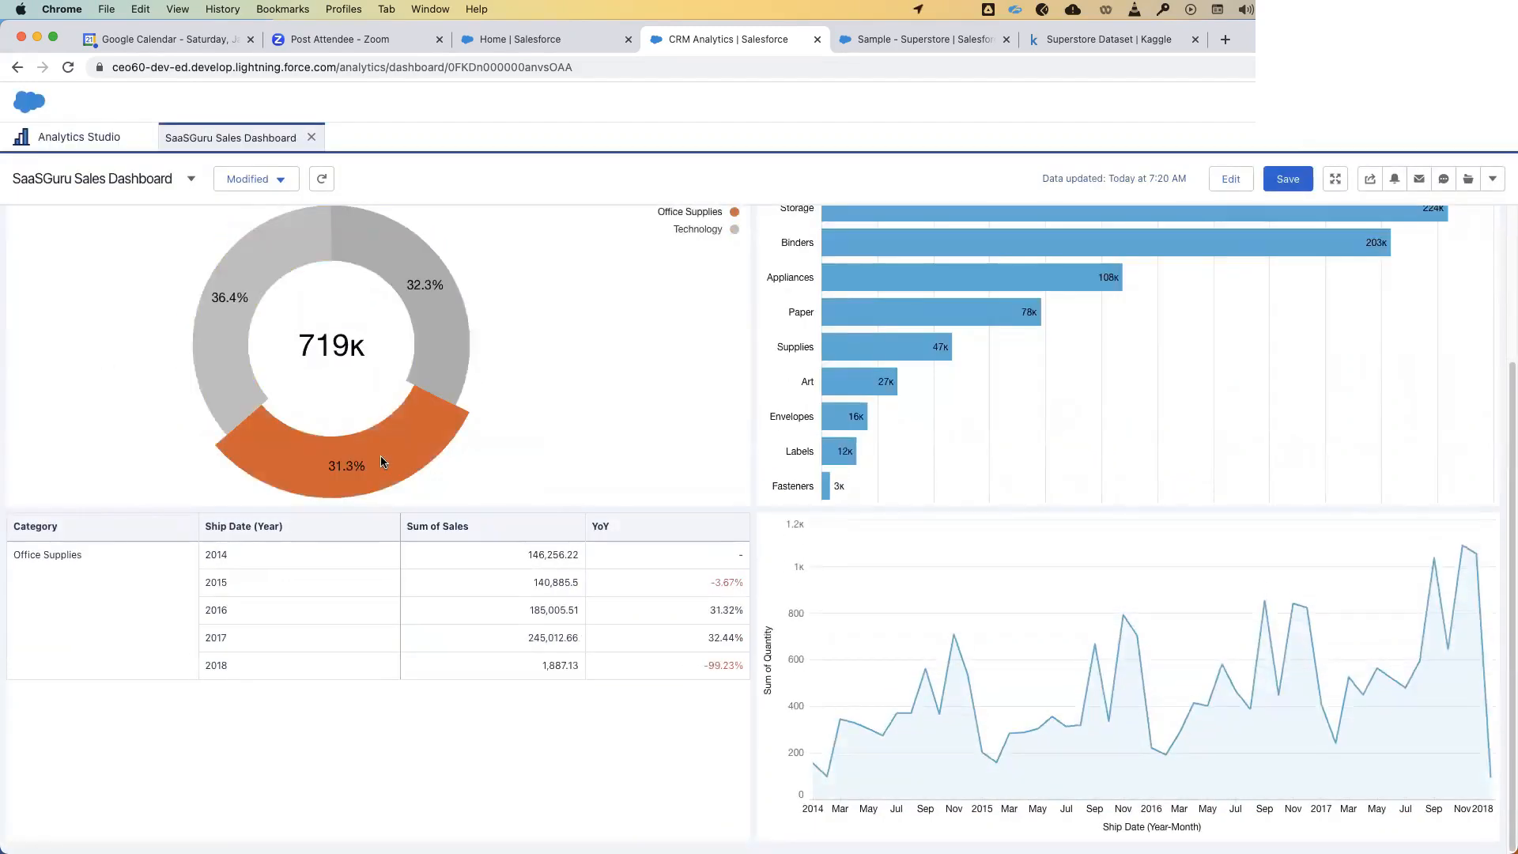
pyautogui.click(381, 462)
pyautogui.scroll(5, 563, 423)
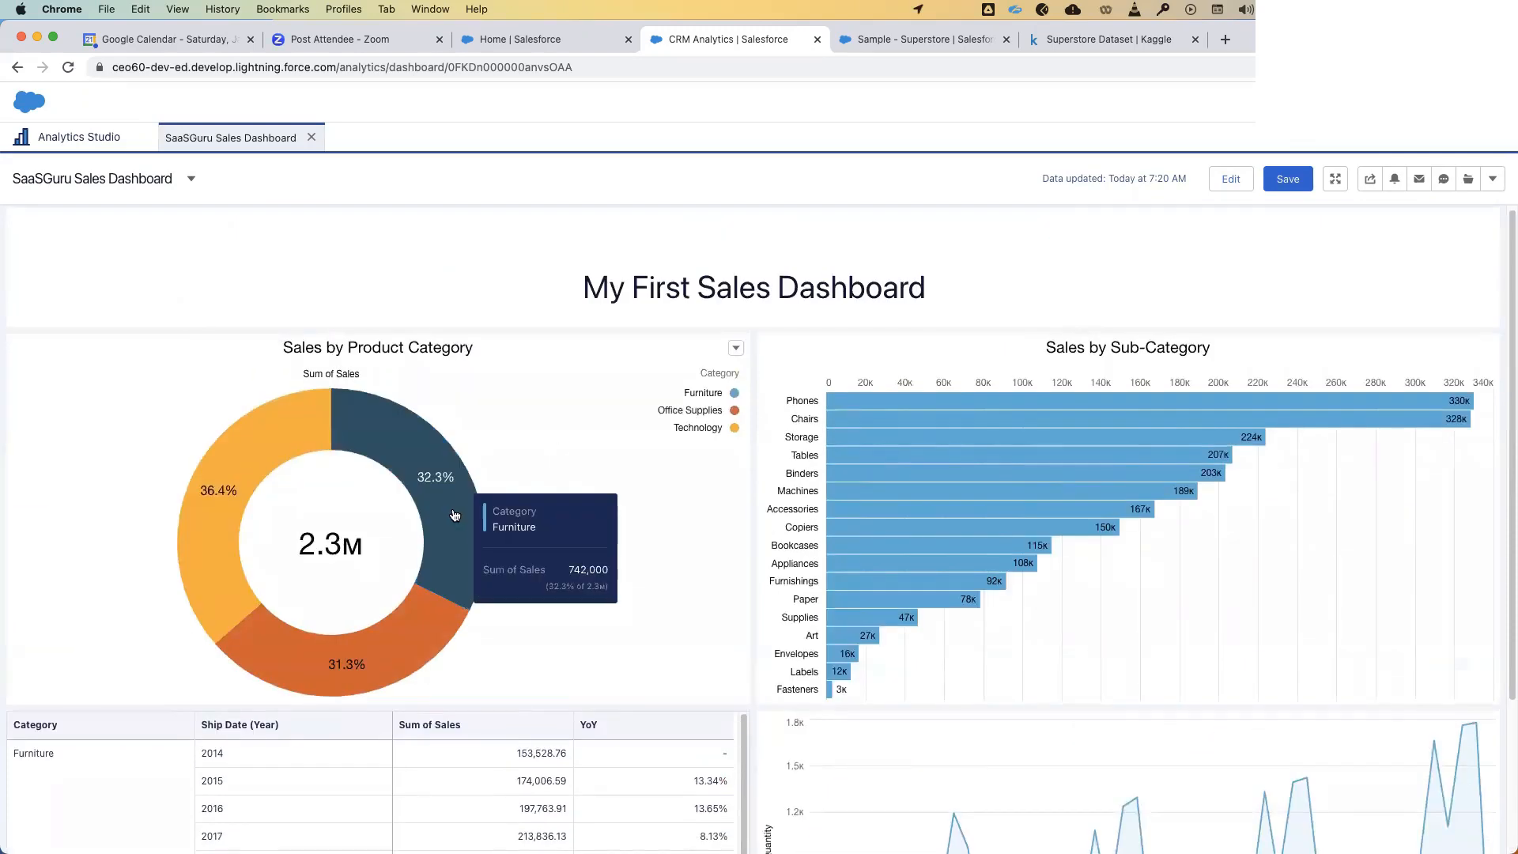
pyautogui.click(456, 515)
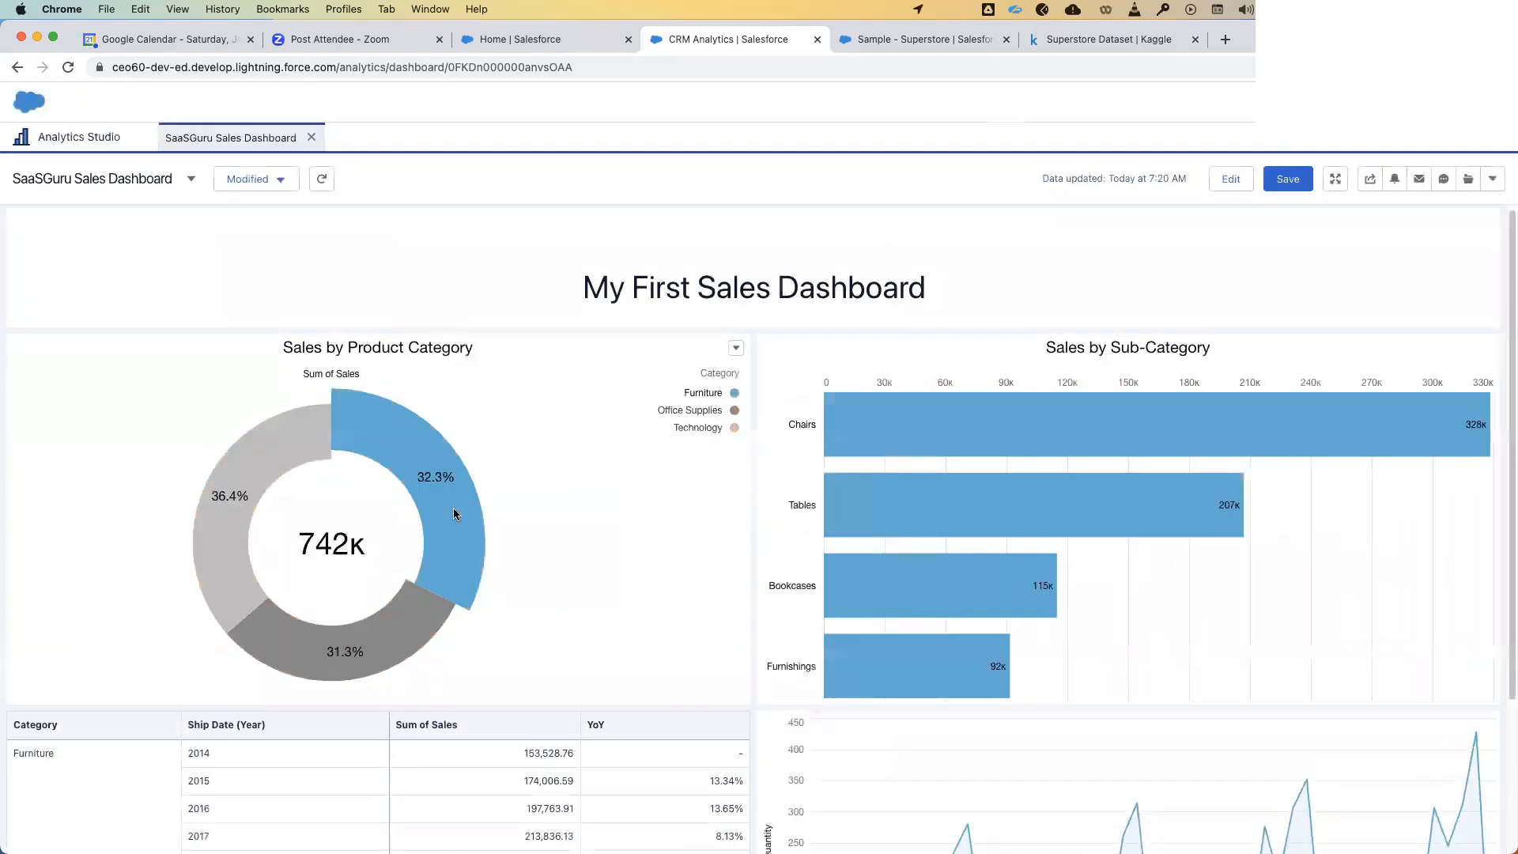
pyautogui.click(460, 520)
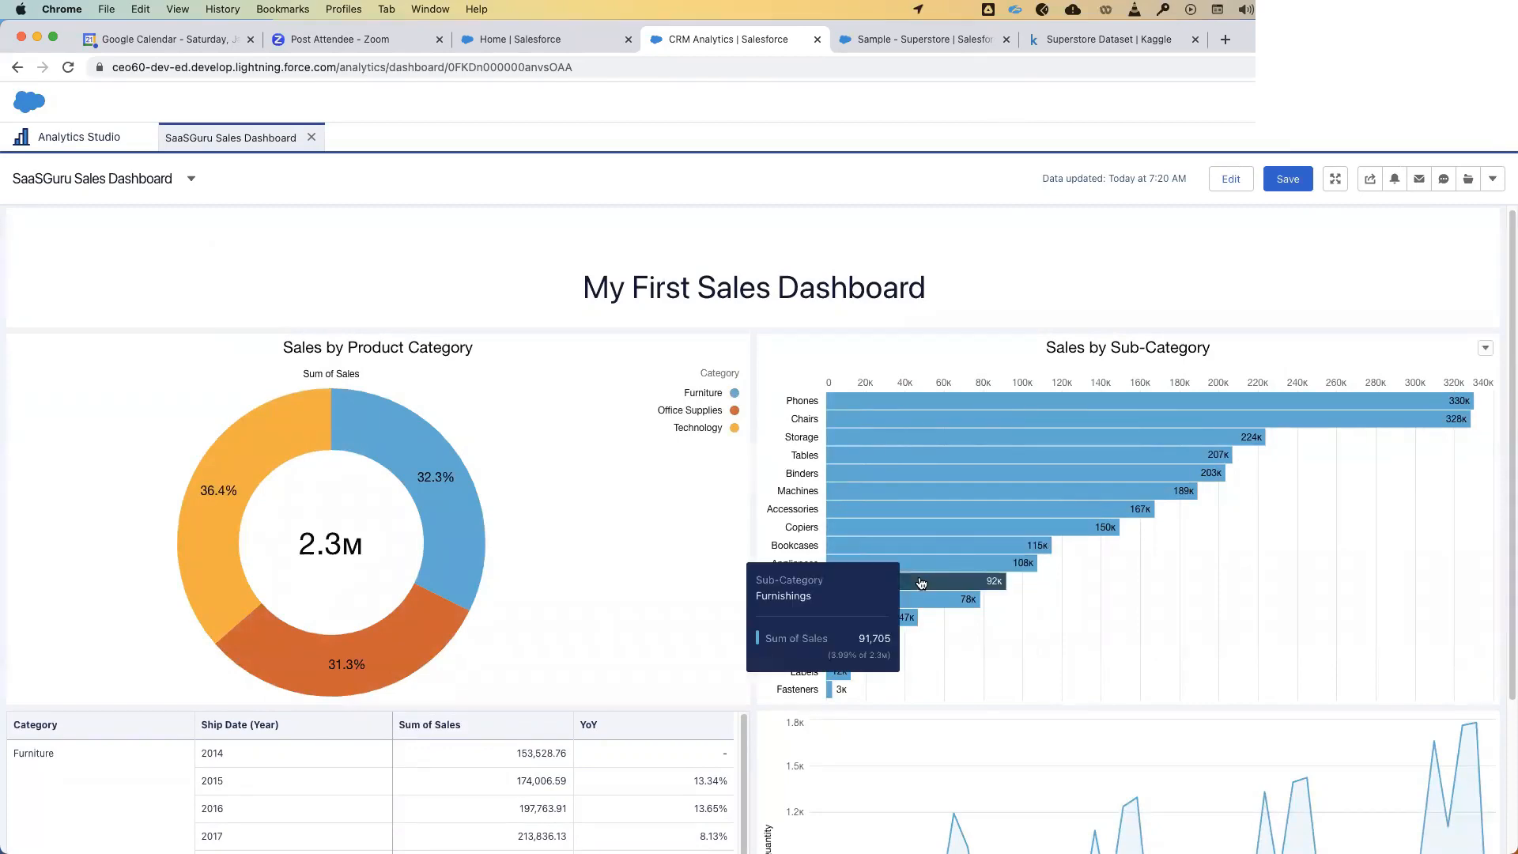
# - Filter the preview to the Furnishings sub-category through the bar chart, examine the other widgets, and clear the filter
pyautogui.click(921, 583)
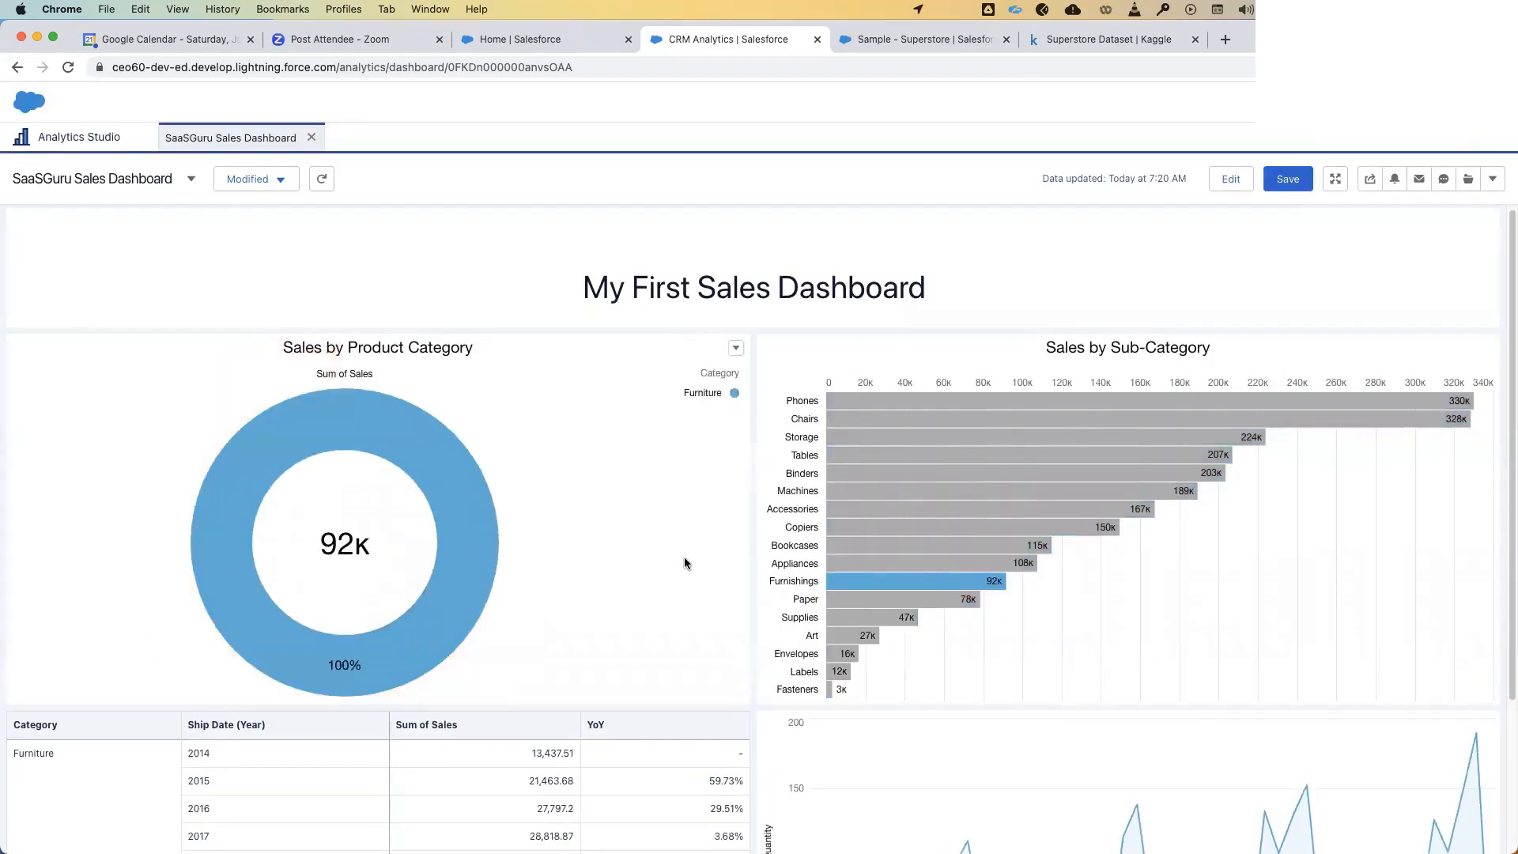
pyautogui.scroll(-5, 684, 563)
pyautogui.scroll(1, 711, 680)
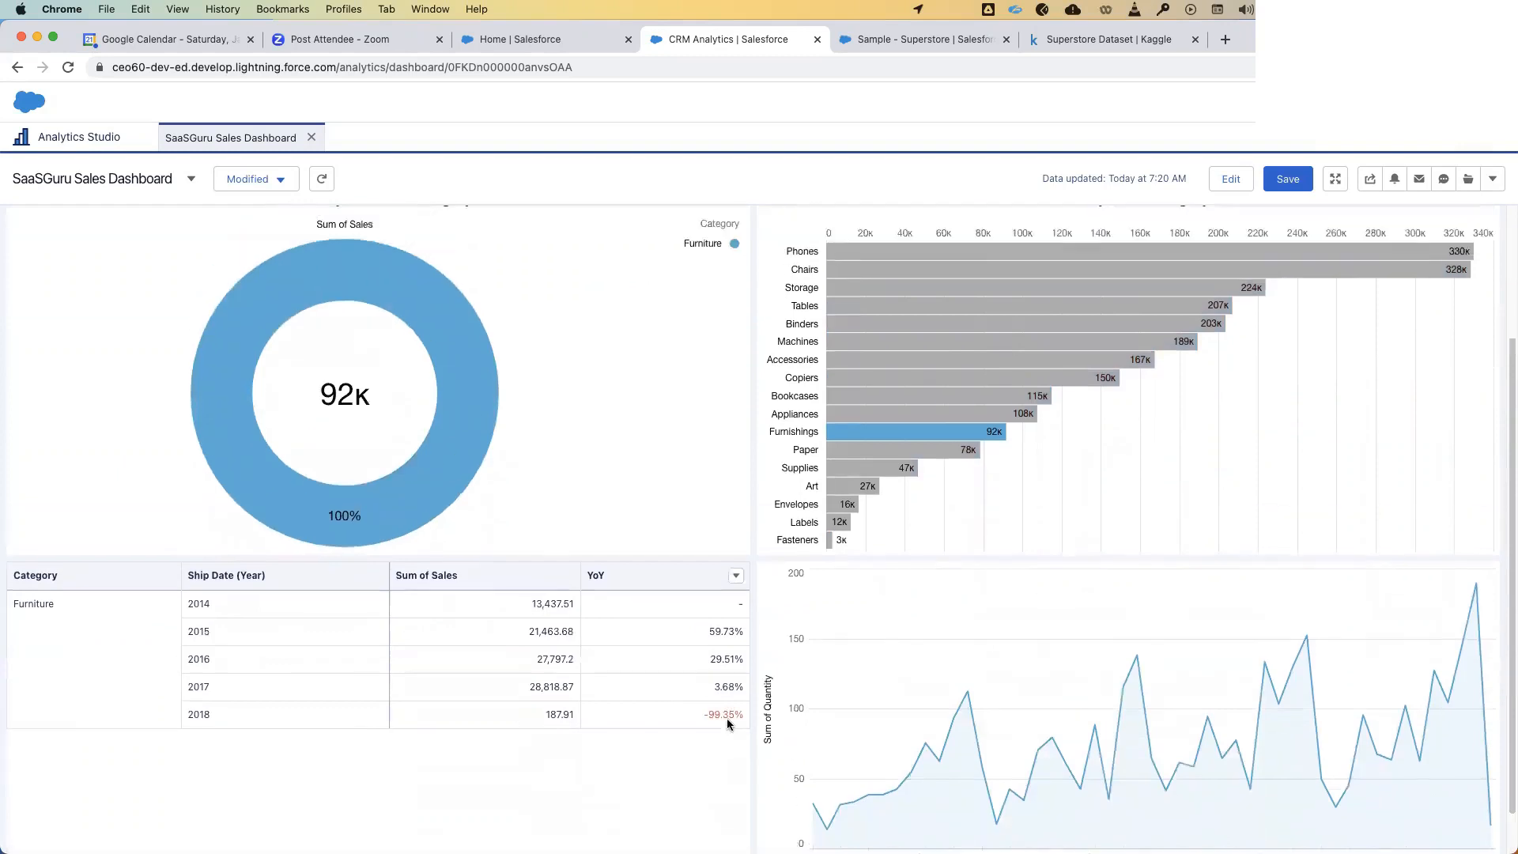
pyautogui.scroll(2, 728, 718)
pyautogui.click(969, 586)
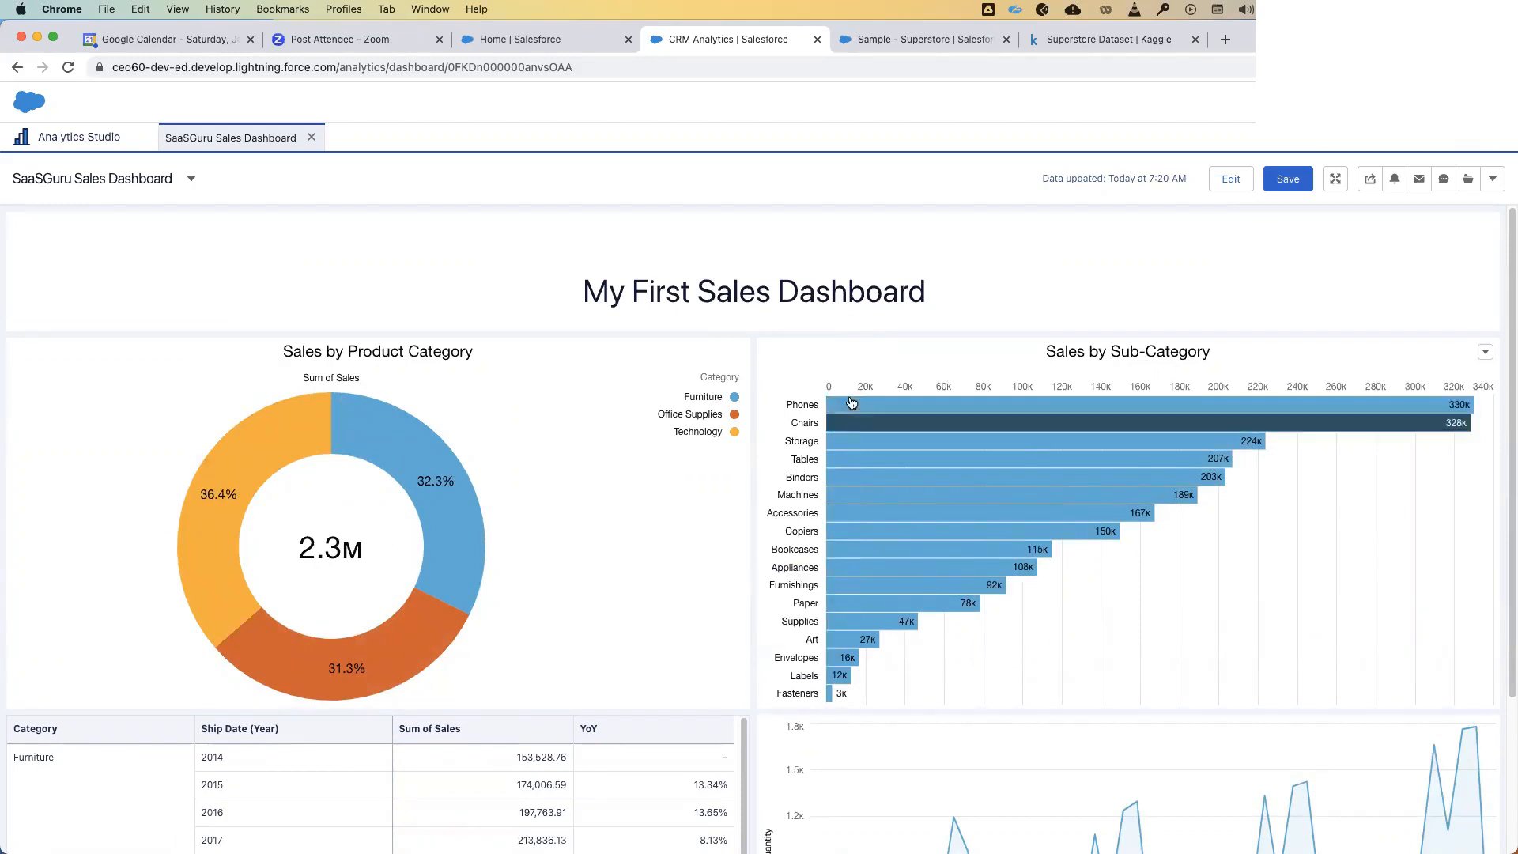
pyautogui.moveTo(875, 448)
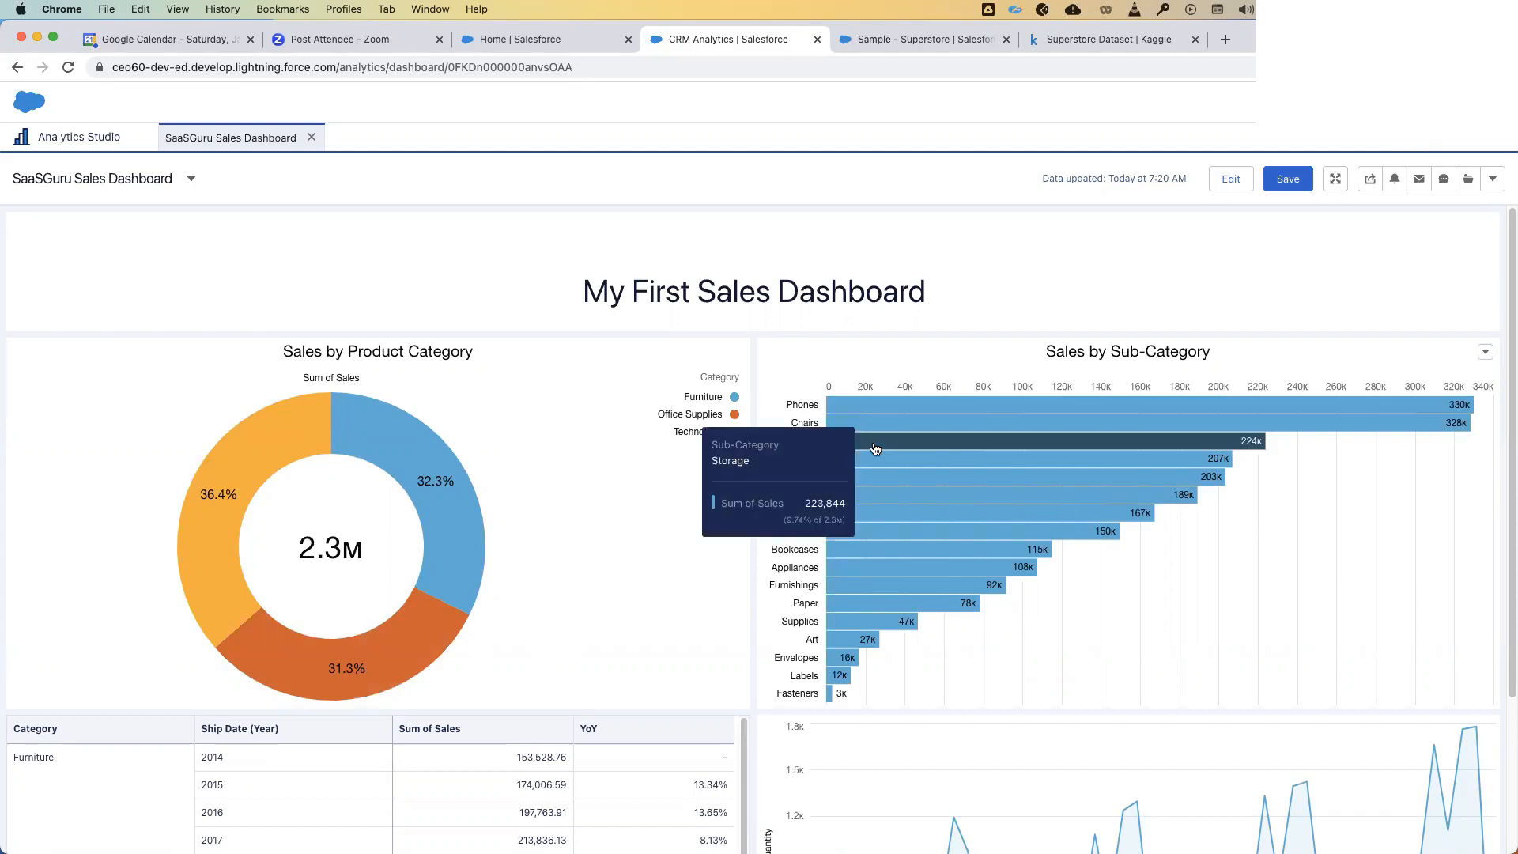
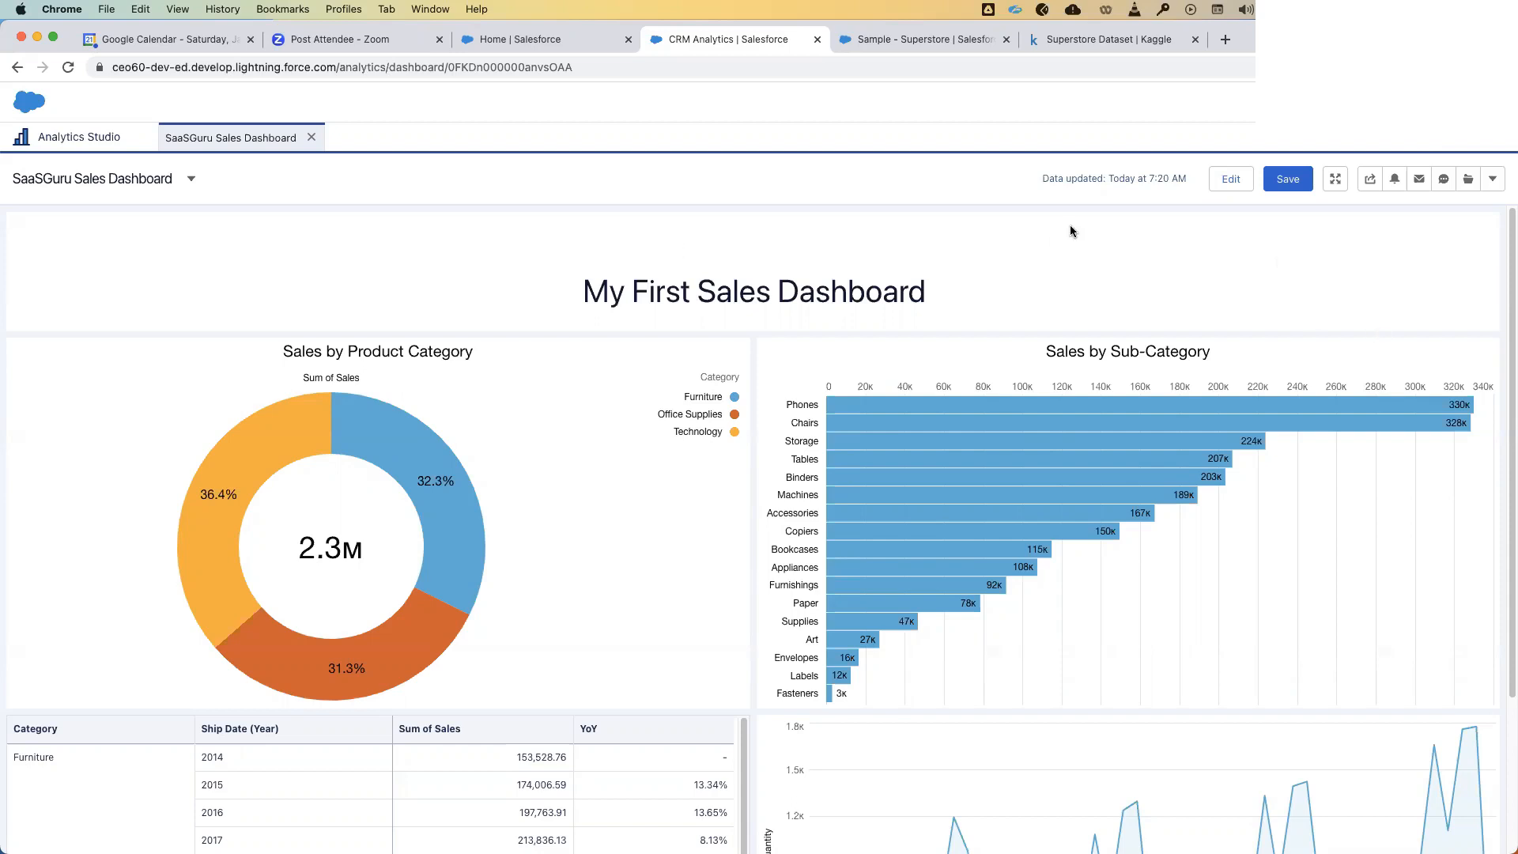
pyautogui.scroll(-3, 1070, 229)
pyautogui.scroll(3, 1069, 230)
# - Return to editing the dashboard and create a Mobile-type layout named Mobile Layout with Copy Content turned off
pyautogui.click(1231, 179)
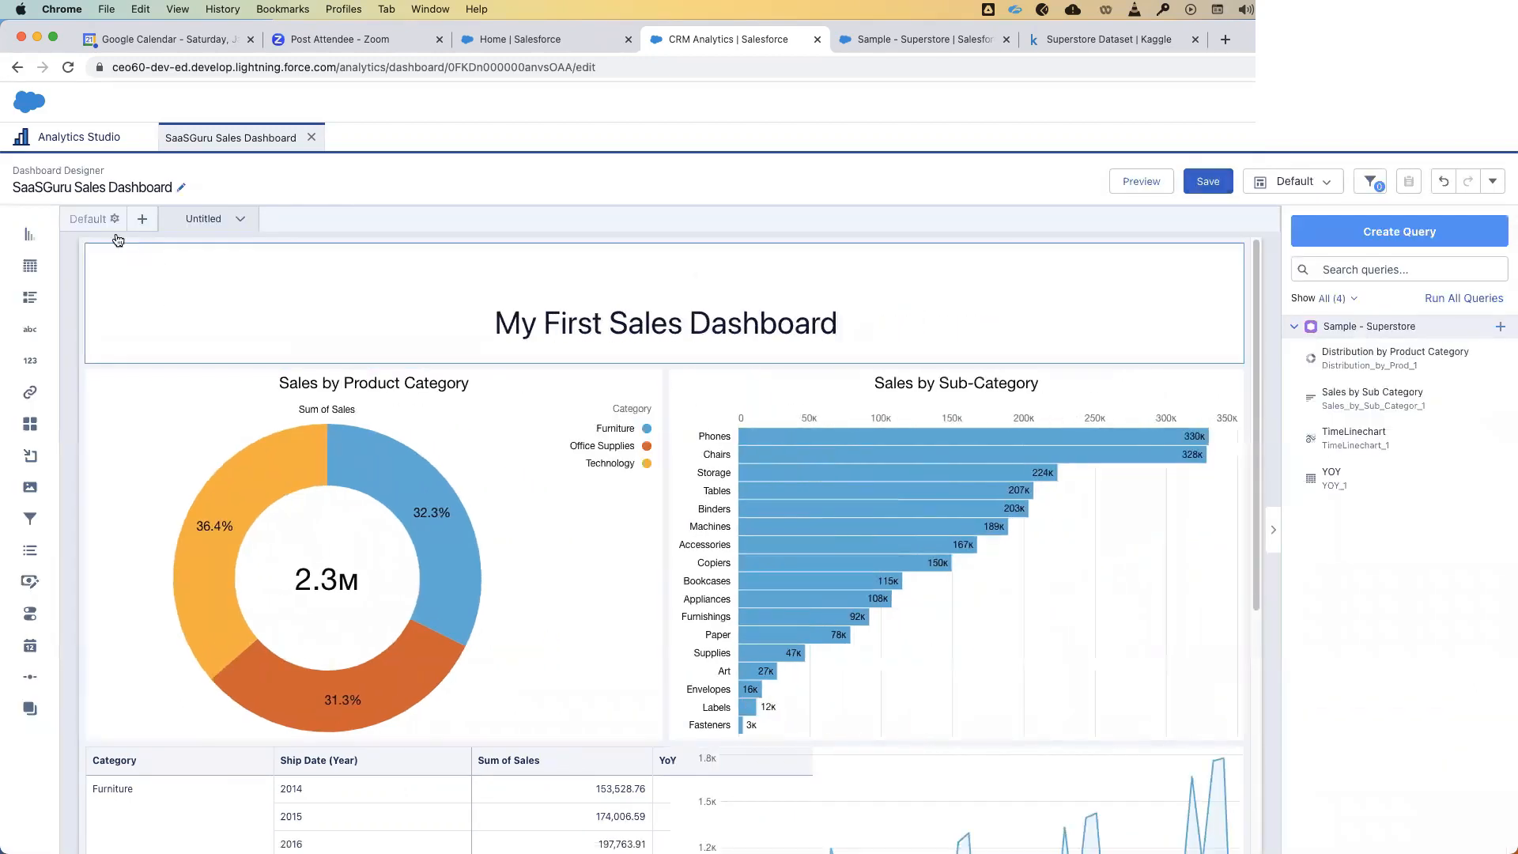
pyautogui.click(98, 222)
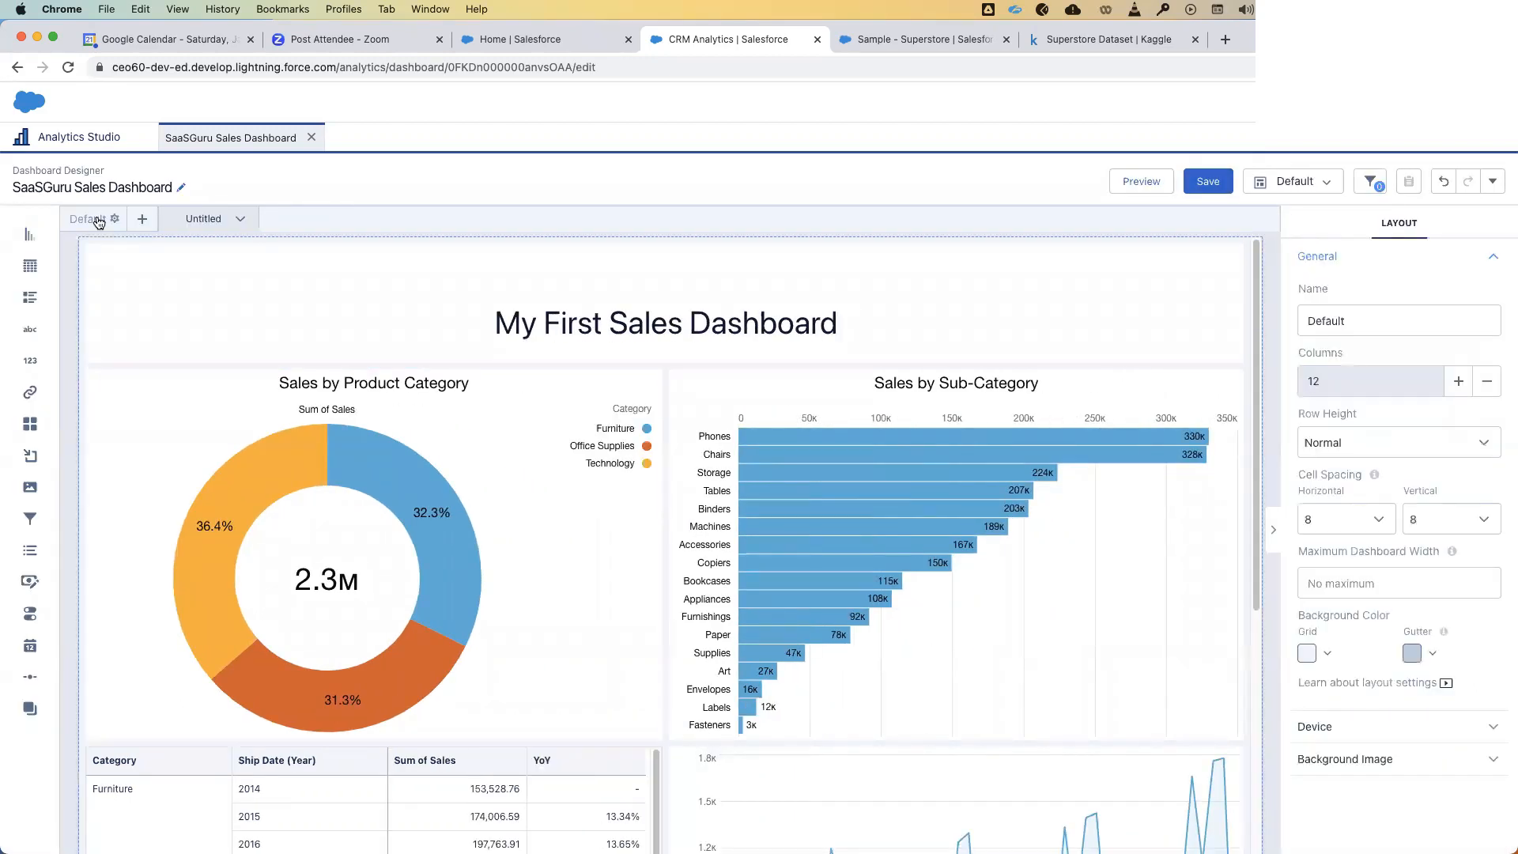
pyautogui.click(1293, 185)
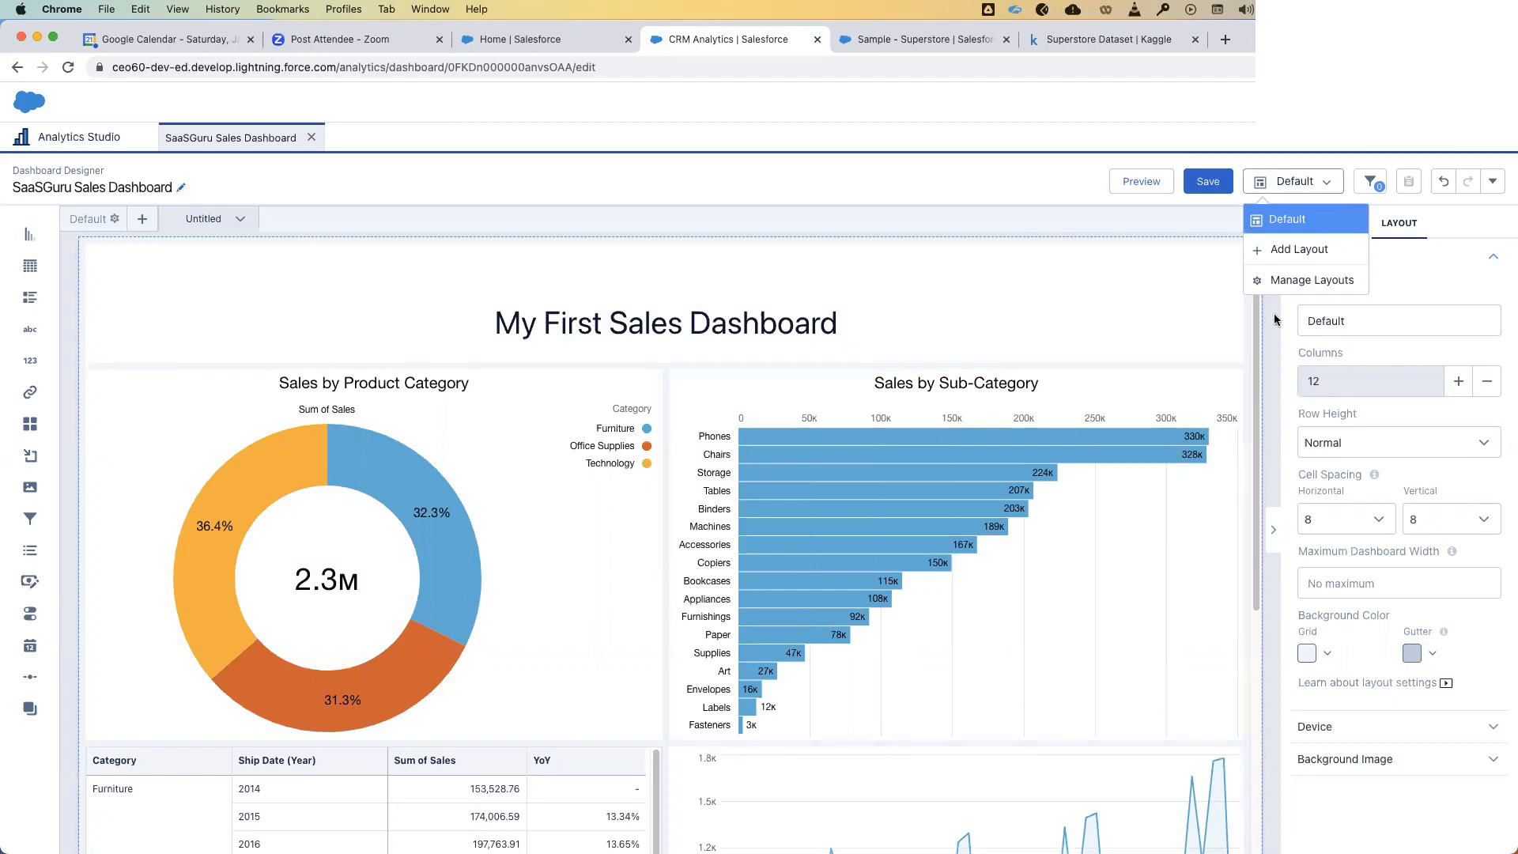
pyautogui.click(1297, 252)
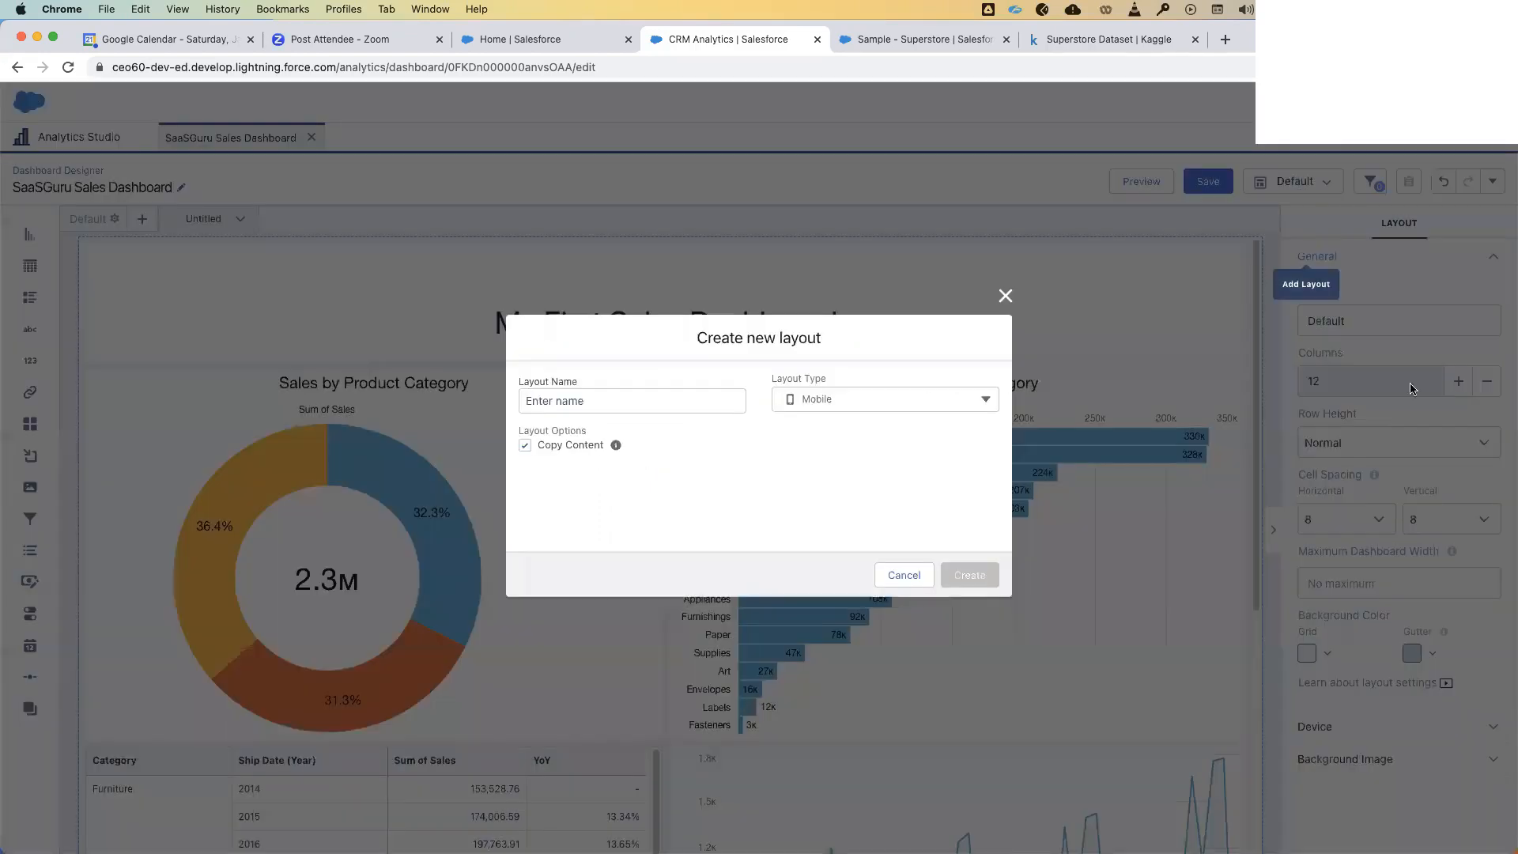
pyautogui.click(634, 404)
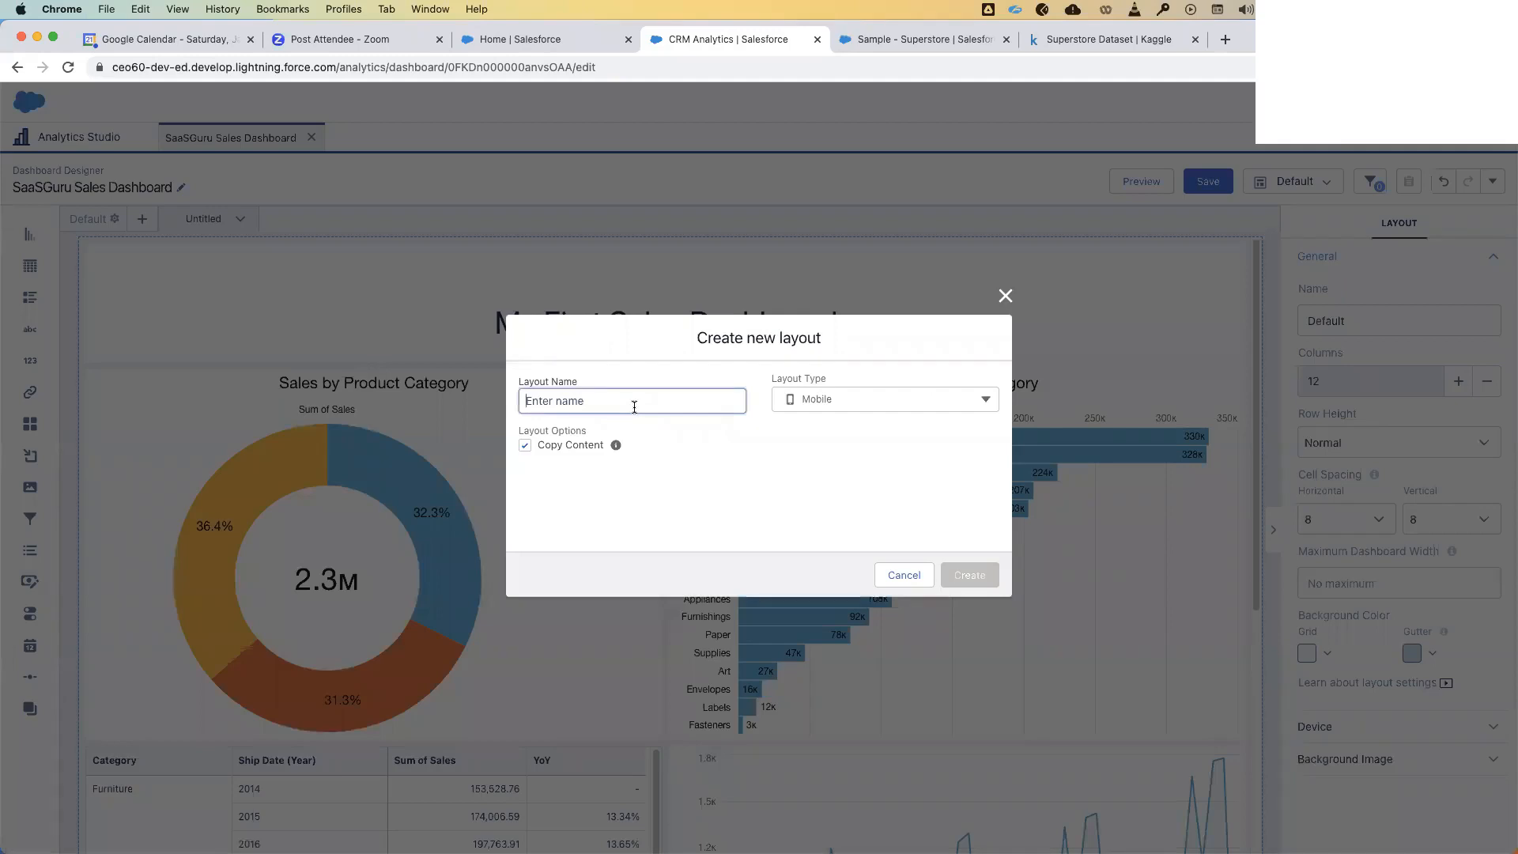
pyautogui.write('Mobile Layout')
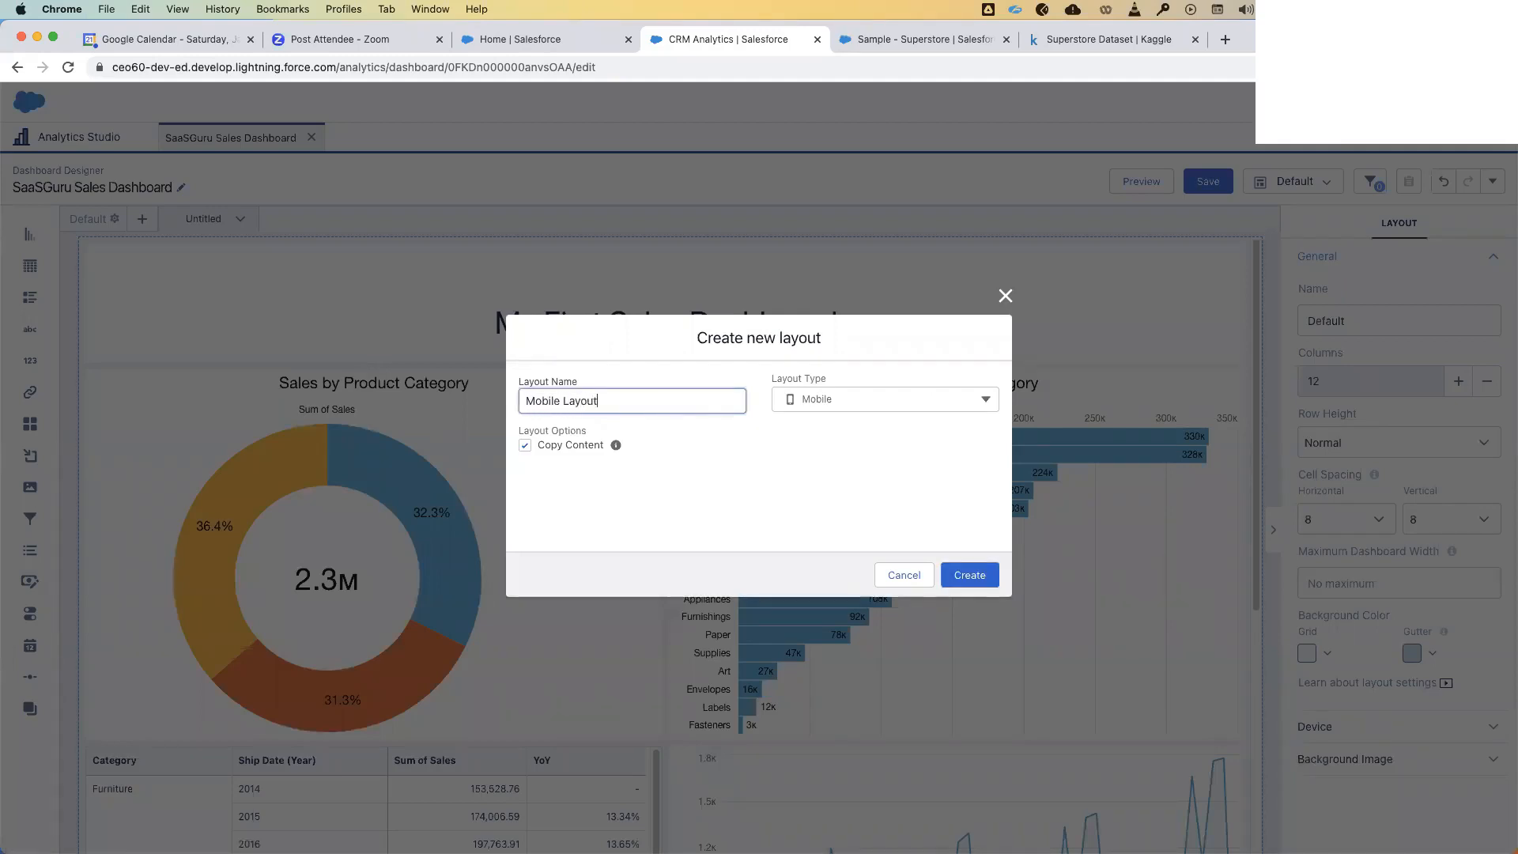
pyautogui.click(899, 402)
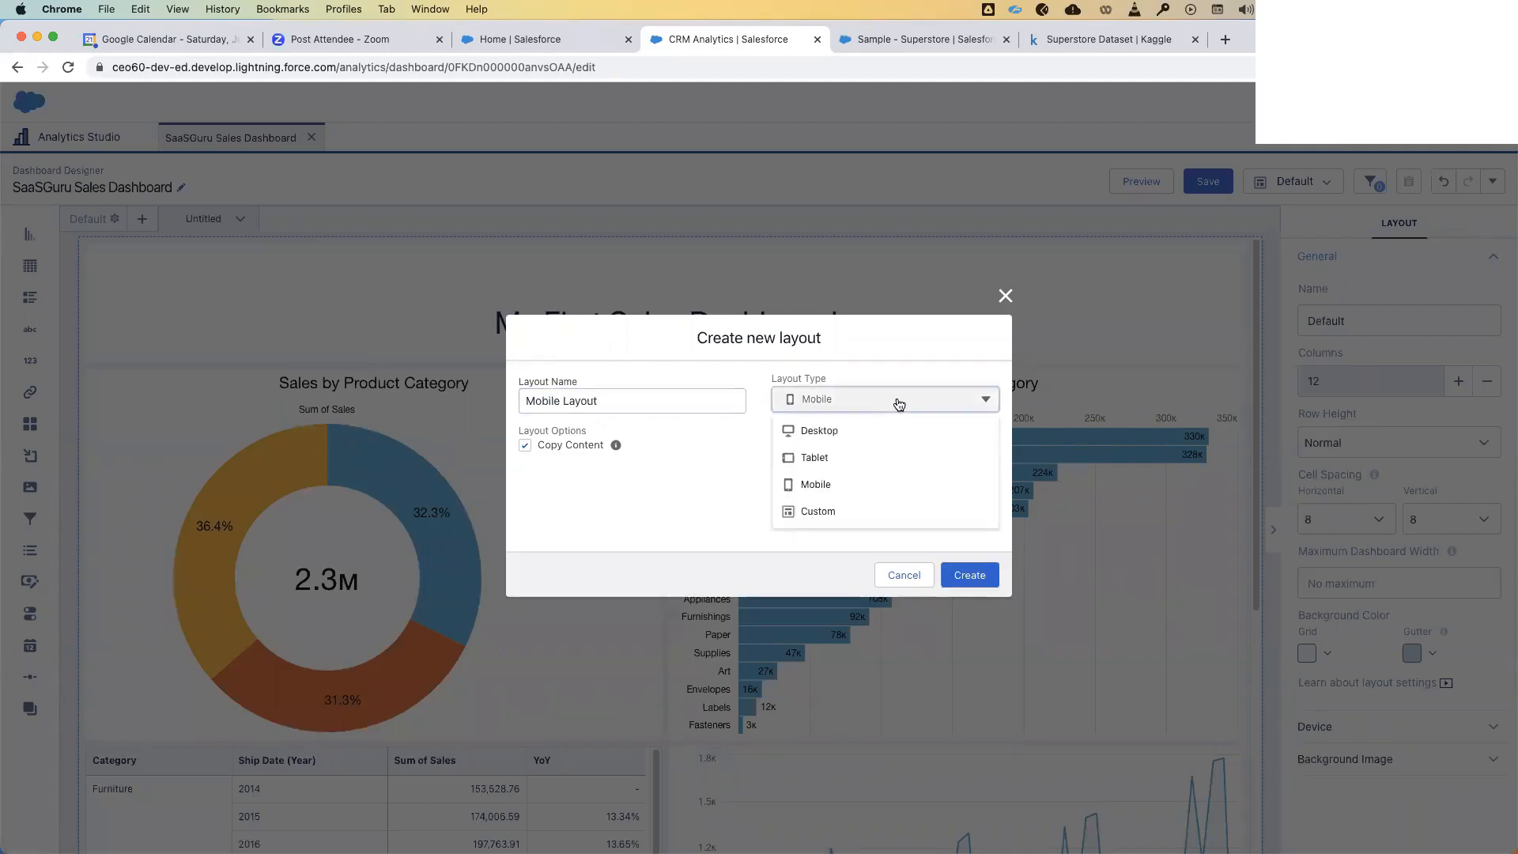
pyautogui.click(814, 487)
pyautogui.click(534, 452)
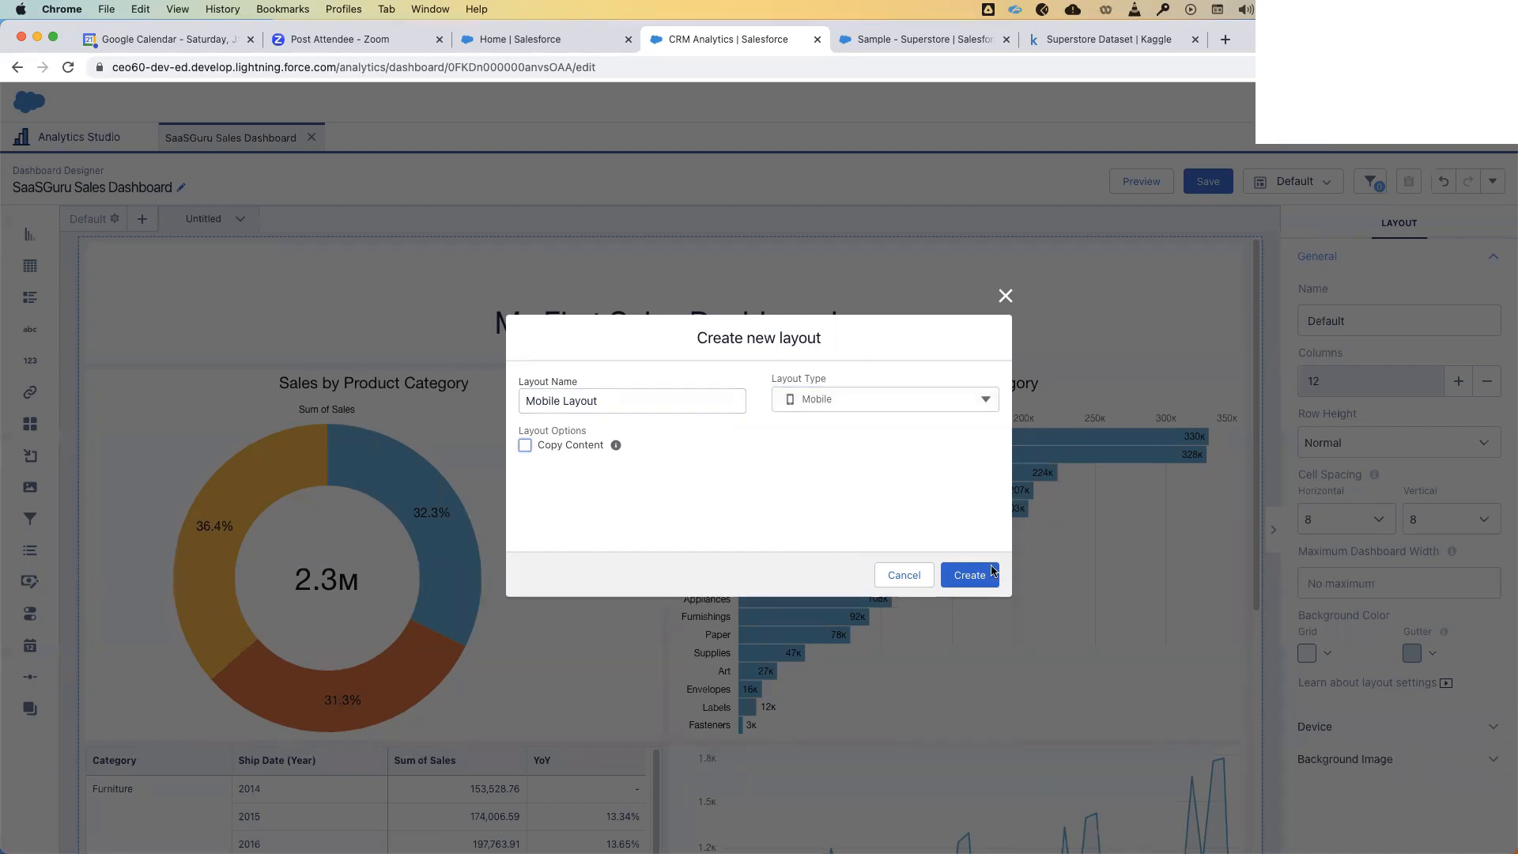
pyautogui.click(969, 575)
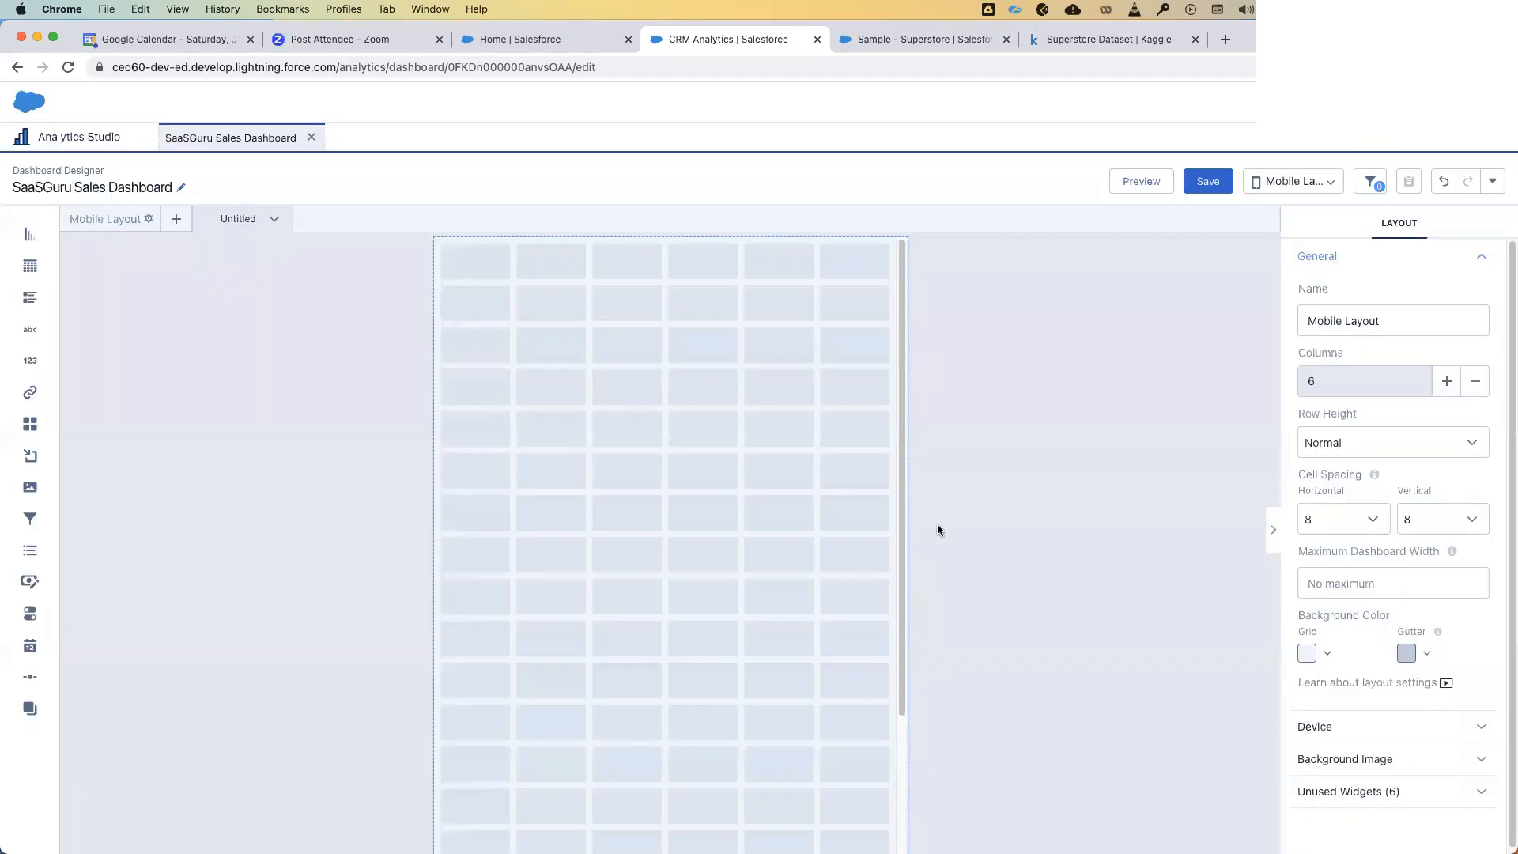
# - Create another Mobile-type layout named Mobile Layout v2 with Copy Content left on
pyautogui.click(1125, 487)
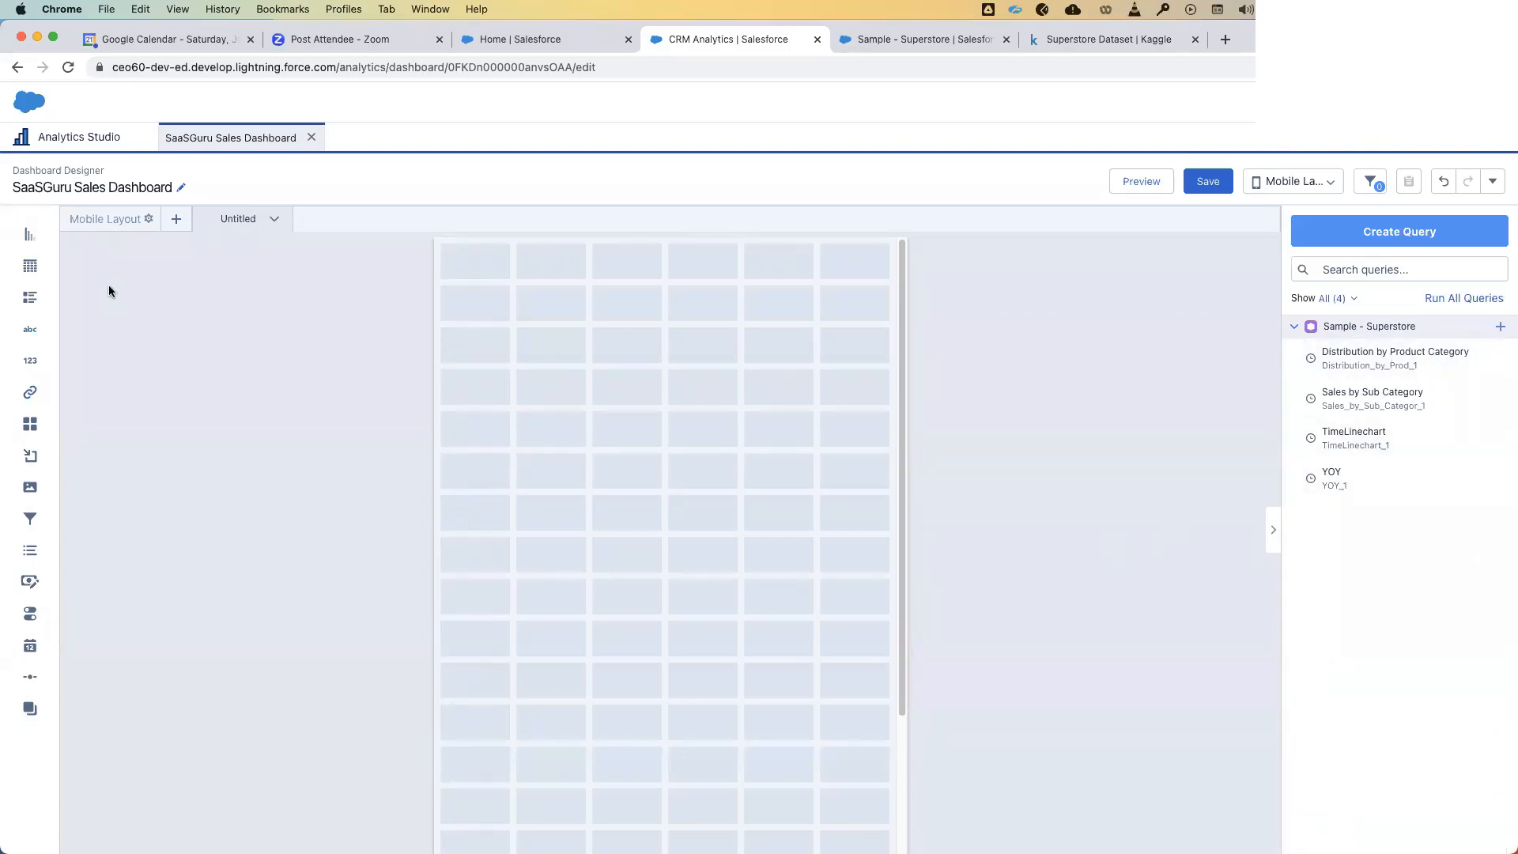
pyautogui.click(793, 296)
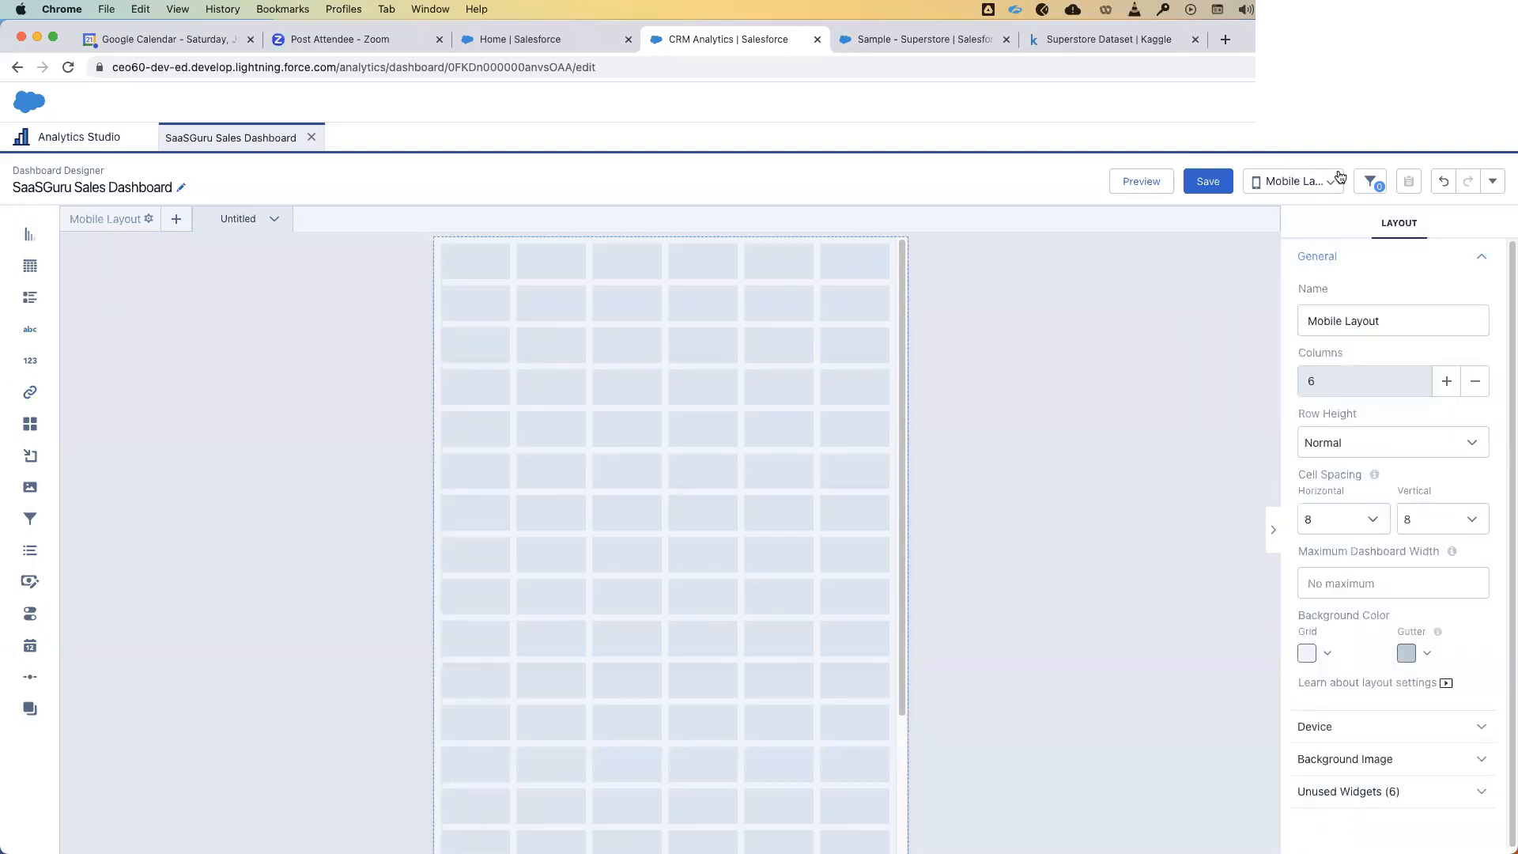
pyautogui.click(1333, 181)
pyautogui.click(1308, 281)
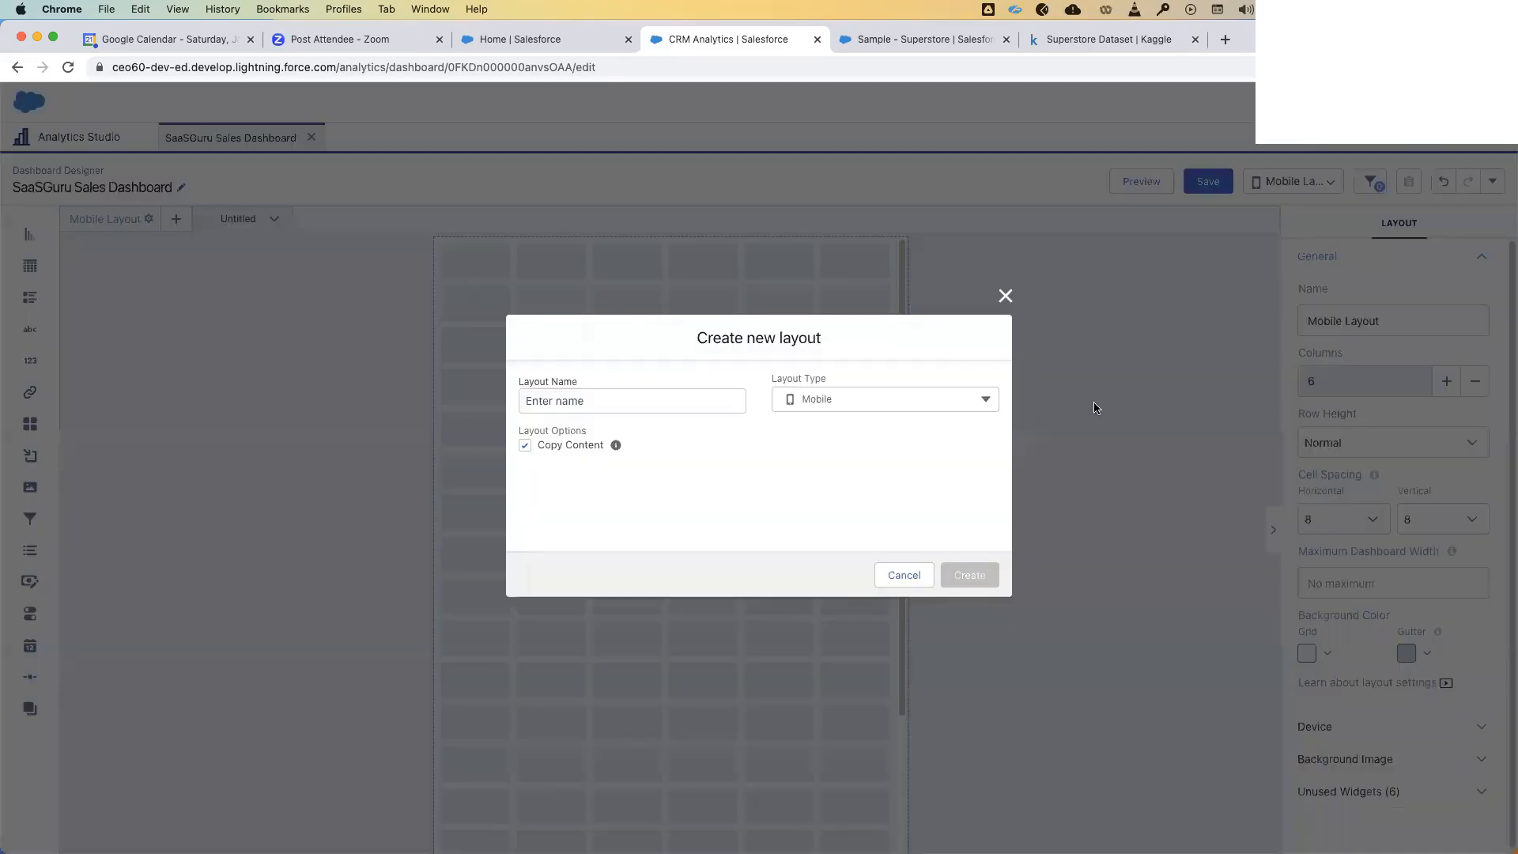
pyautogui.click(564, 397)
pyautogui.write('Mobile Layout')
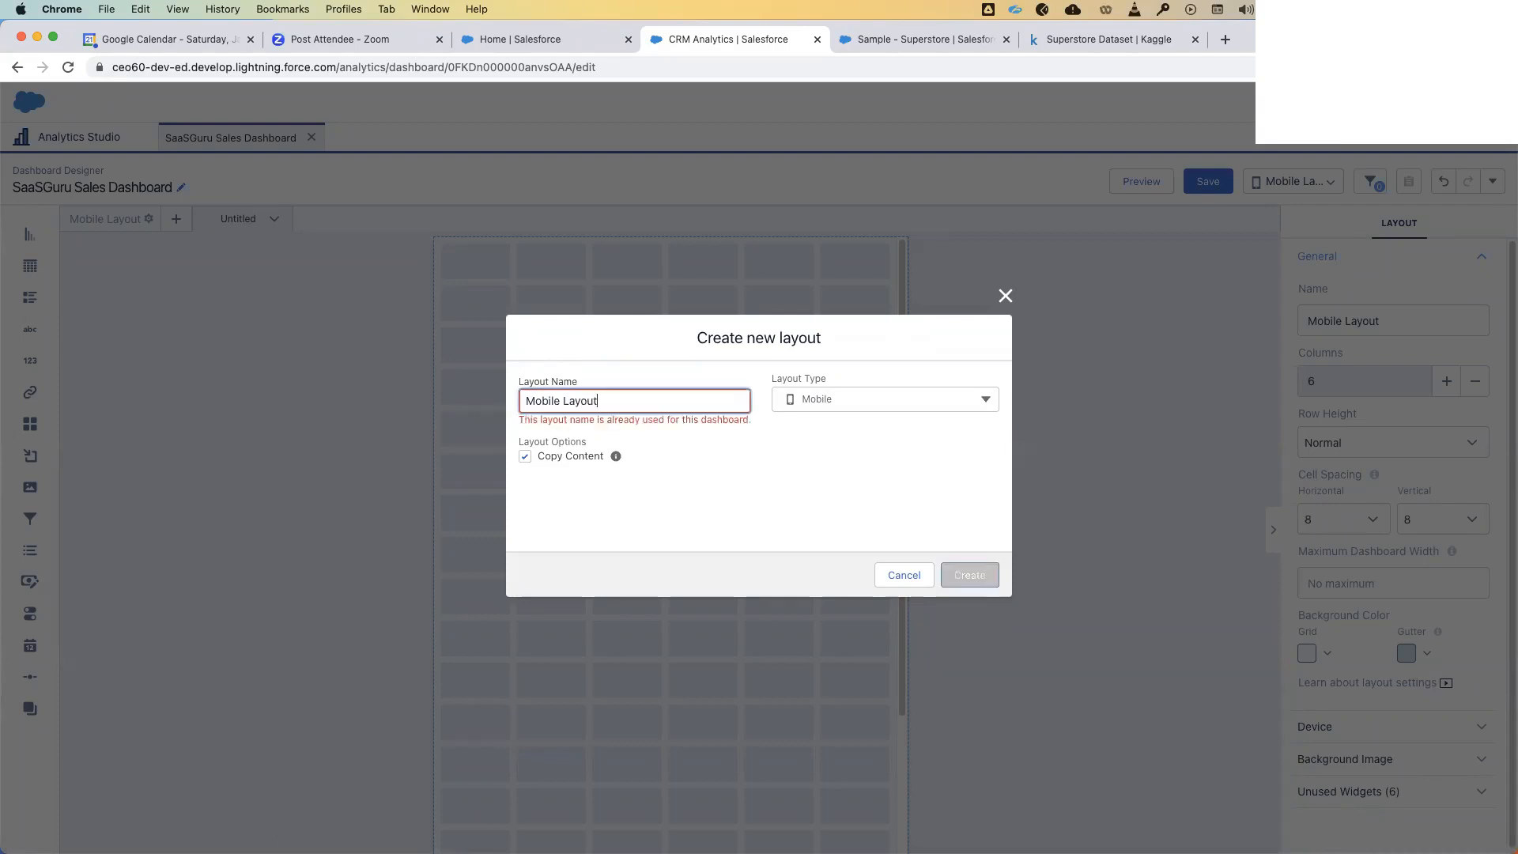
pyautogui.write(' v2')
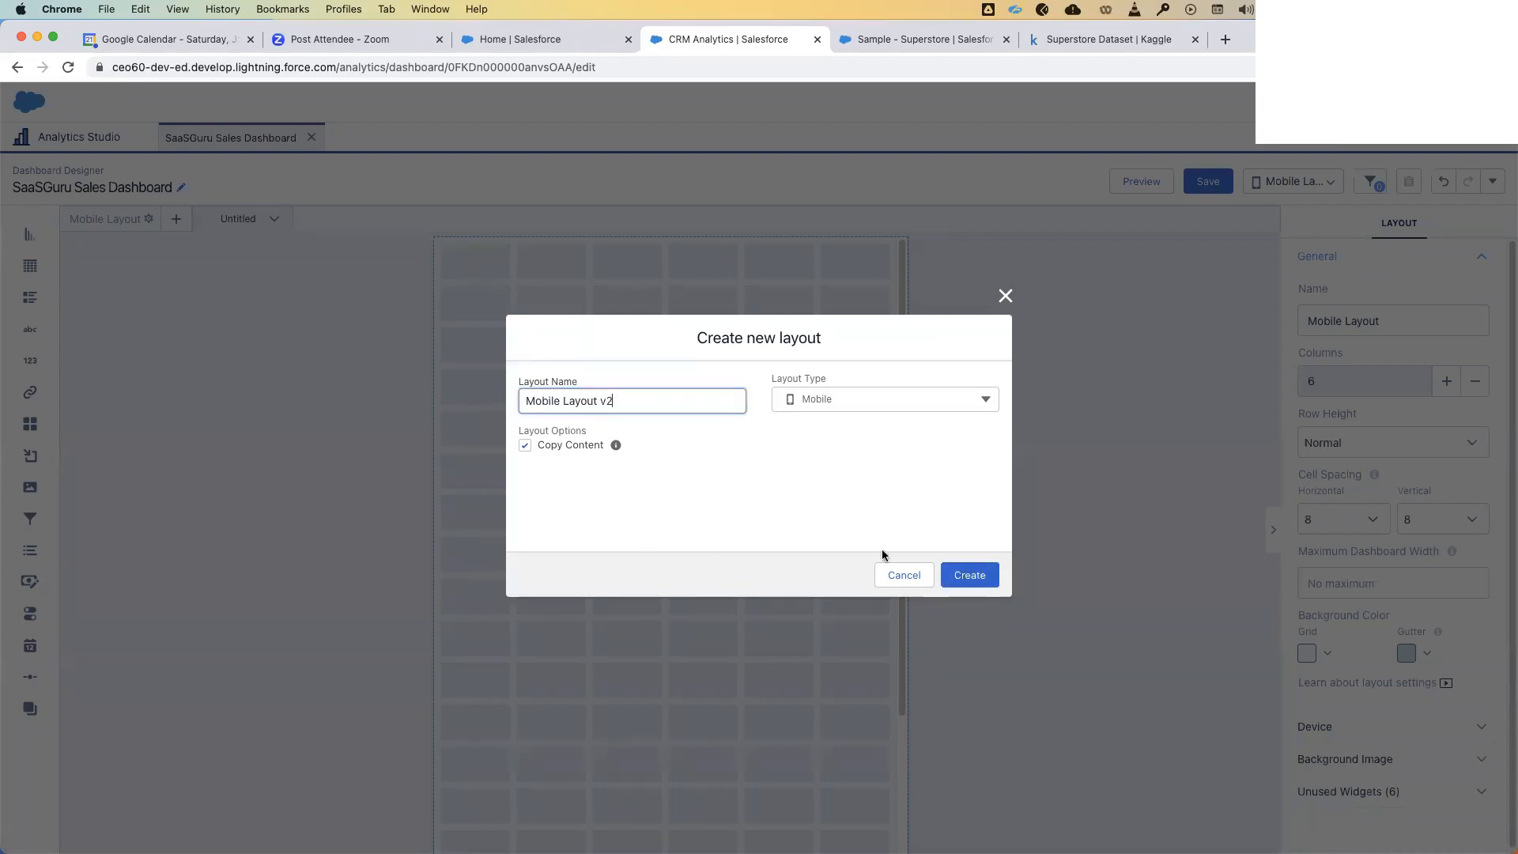
pyautogui.click(976, 592)
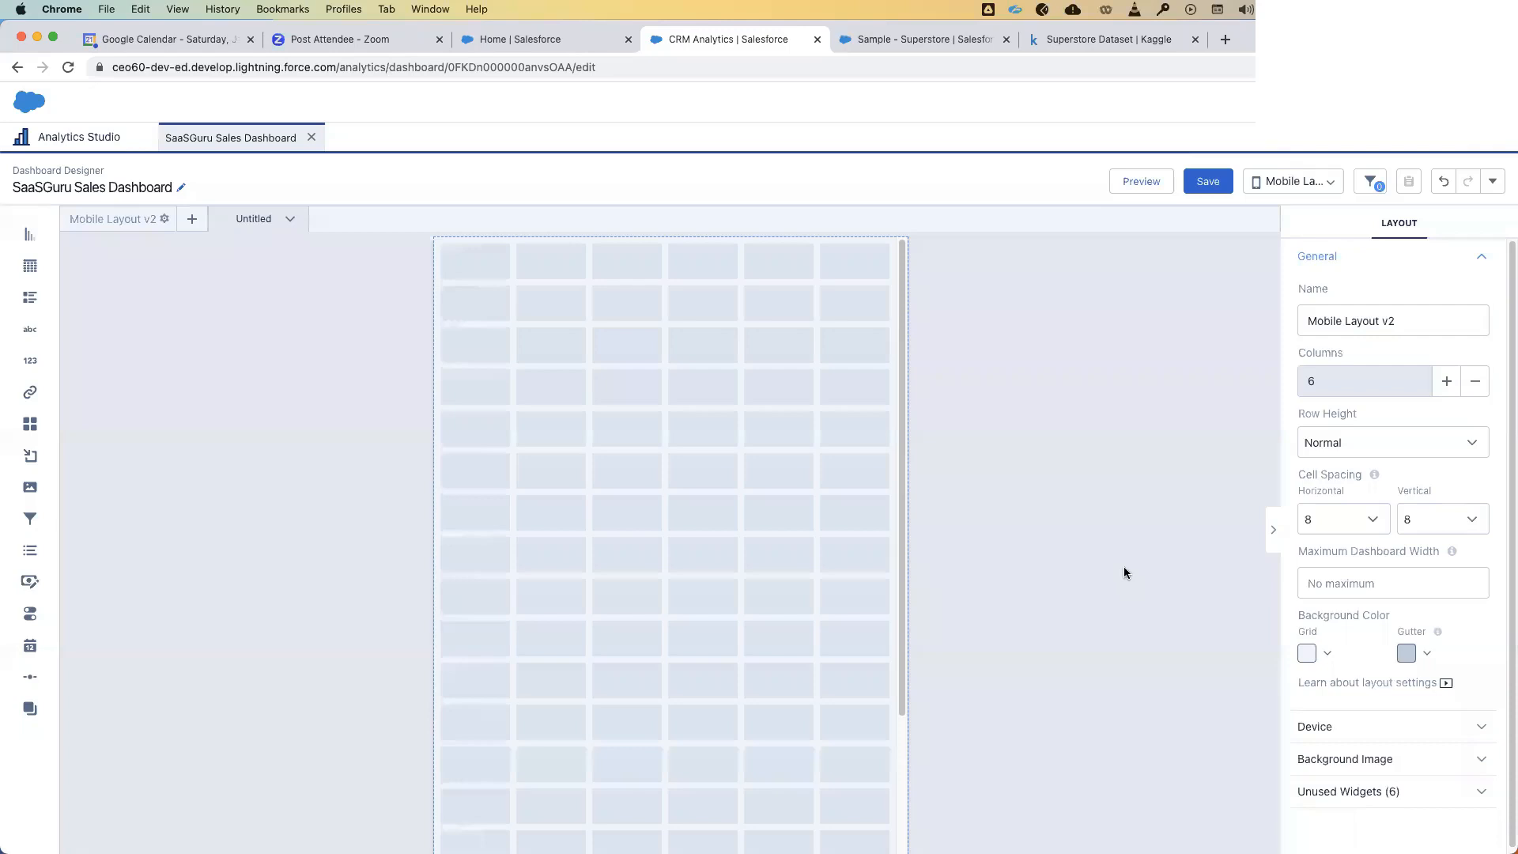
pyautogui.click(1059, 518)
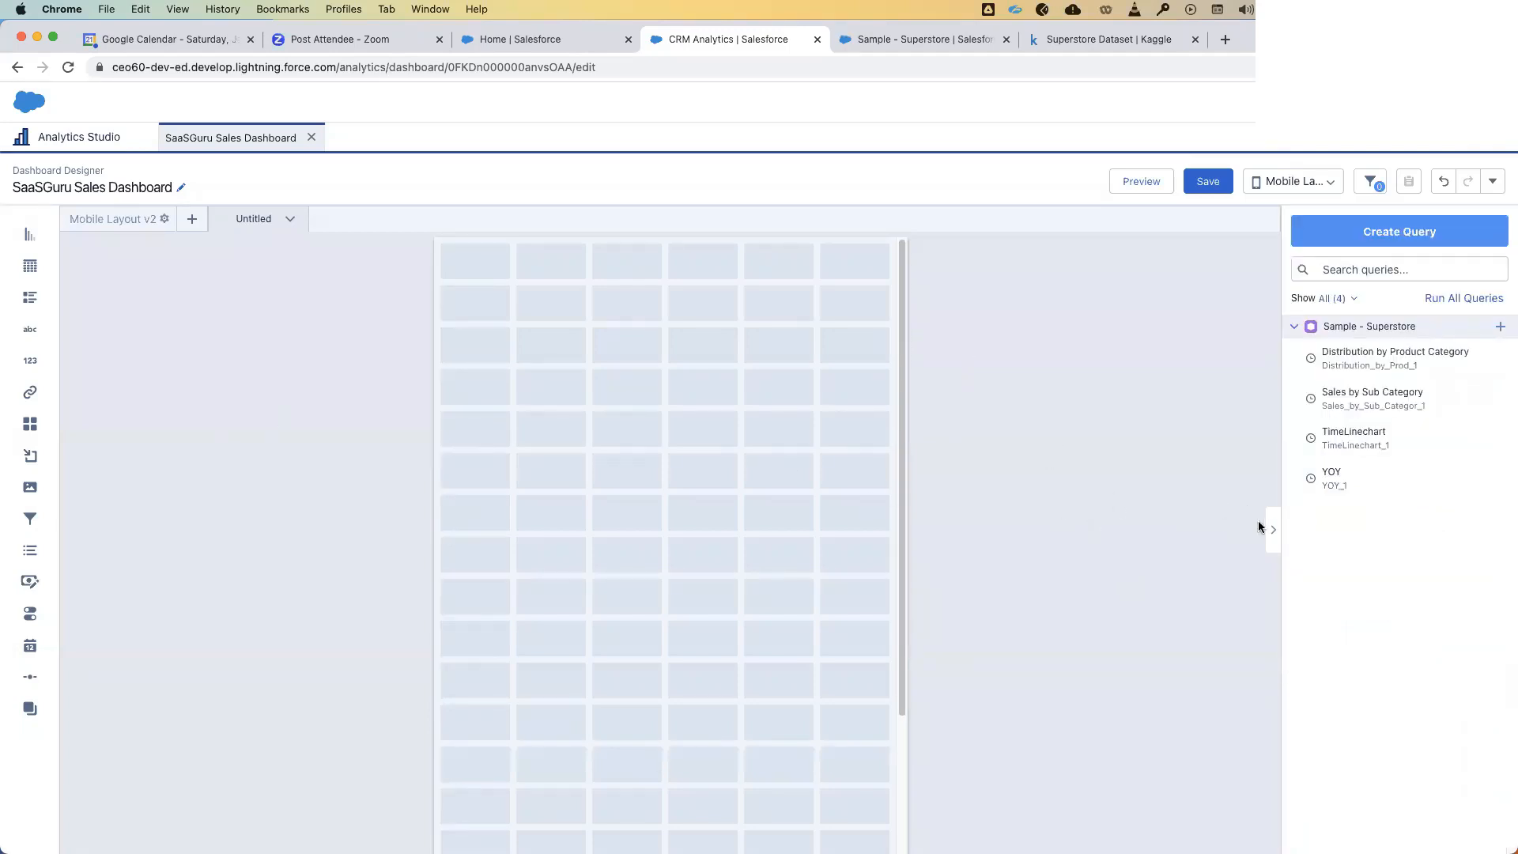
pyautogui.click(1273, 530)
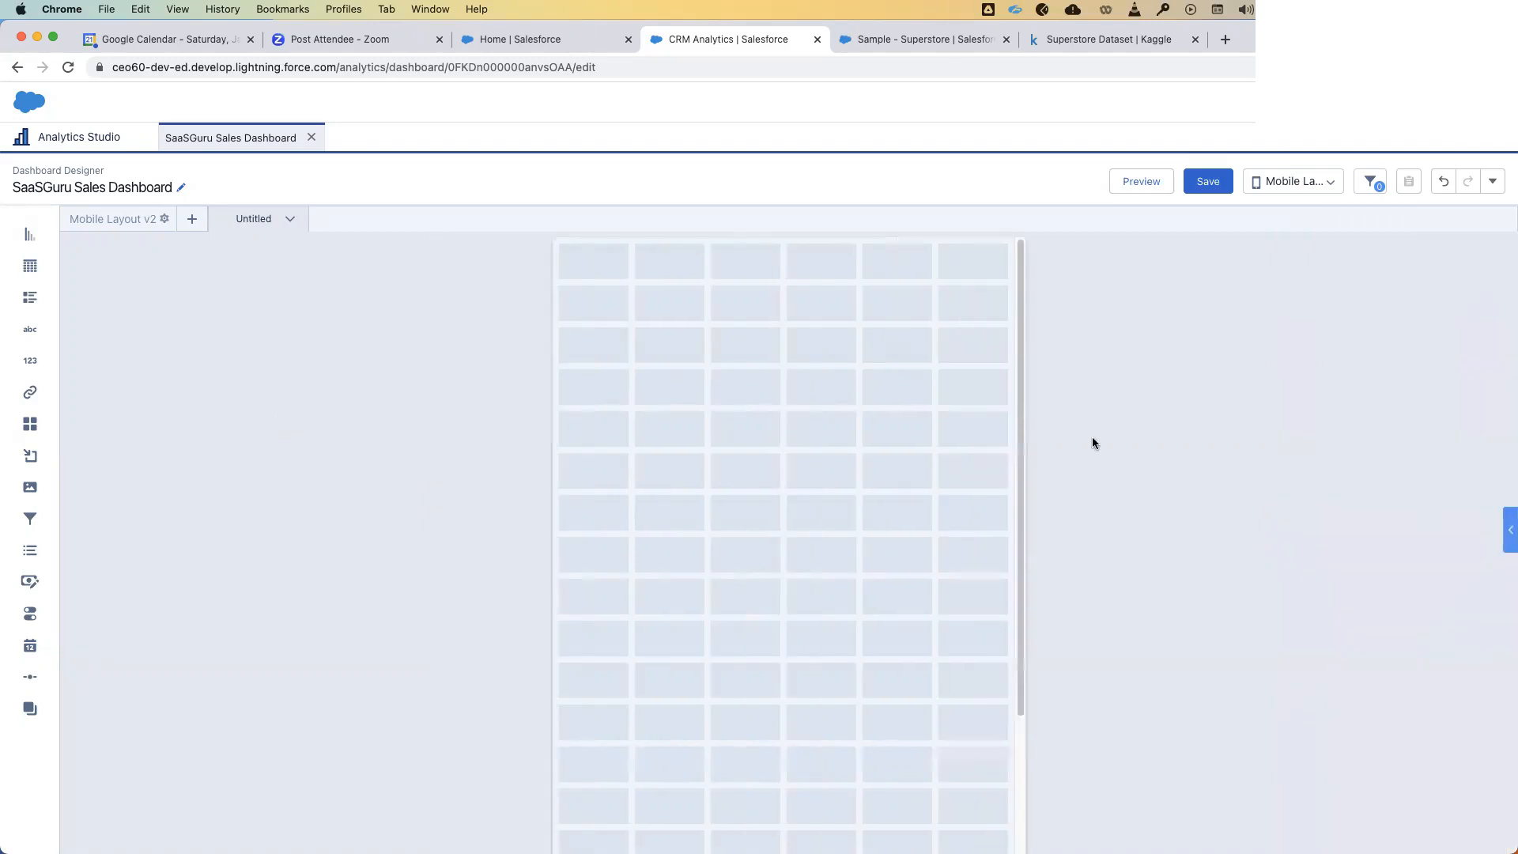
pyautogui.click(1510, 530)
pyautogui.moveTo(1336, 363); pyautogui.dragTo(534, 448)
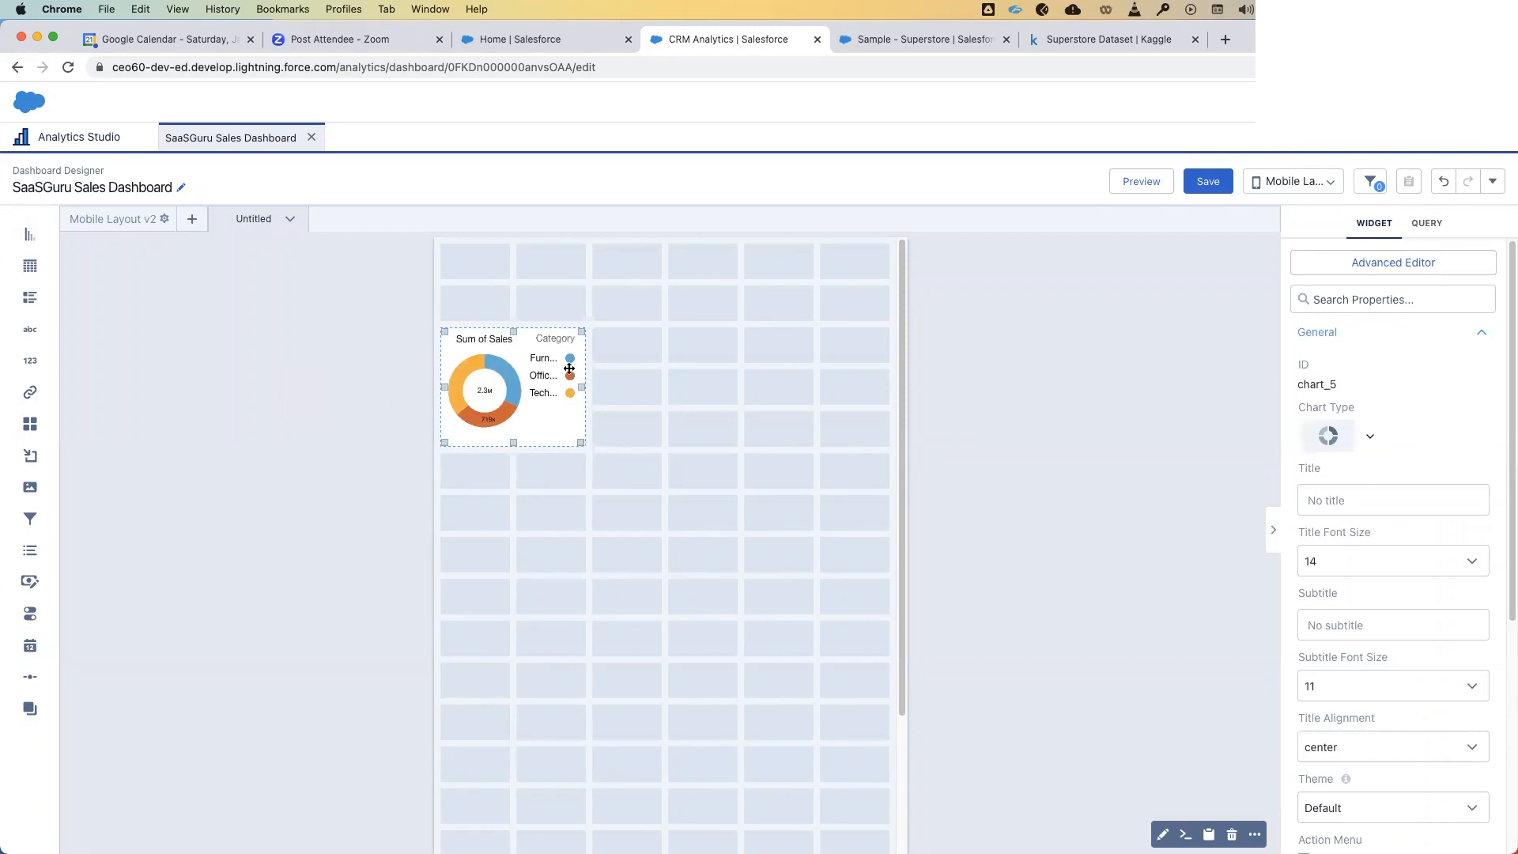
pyautogui.press('Delete')
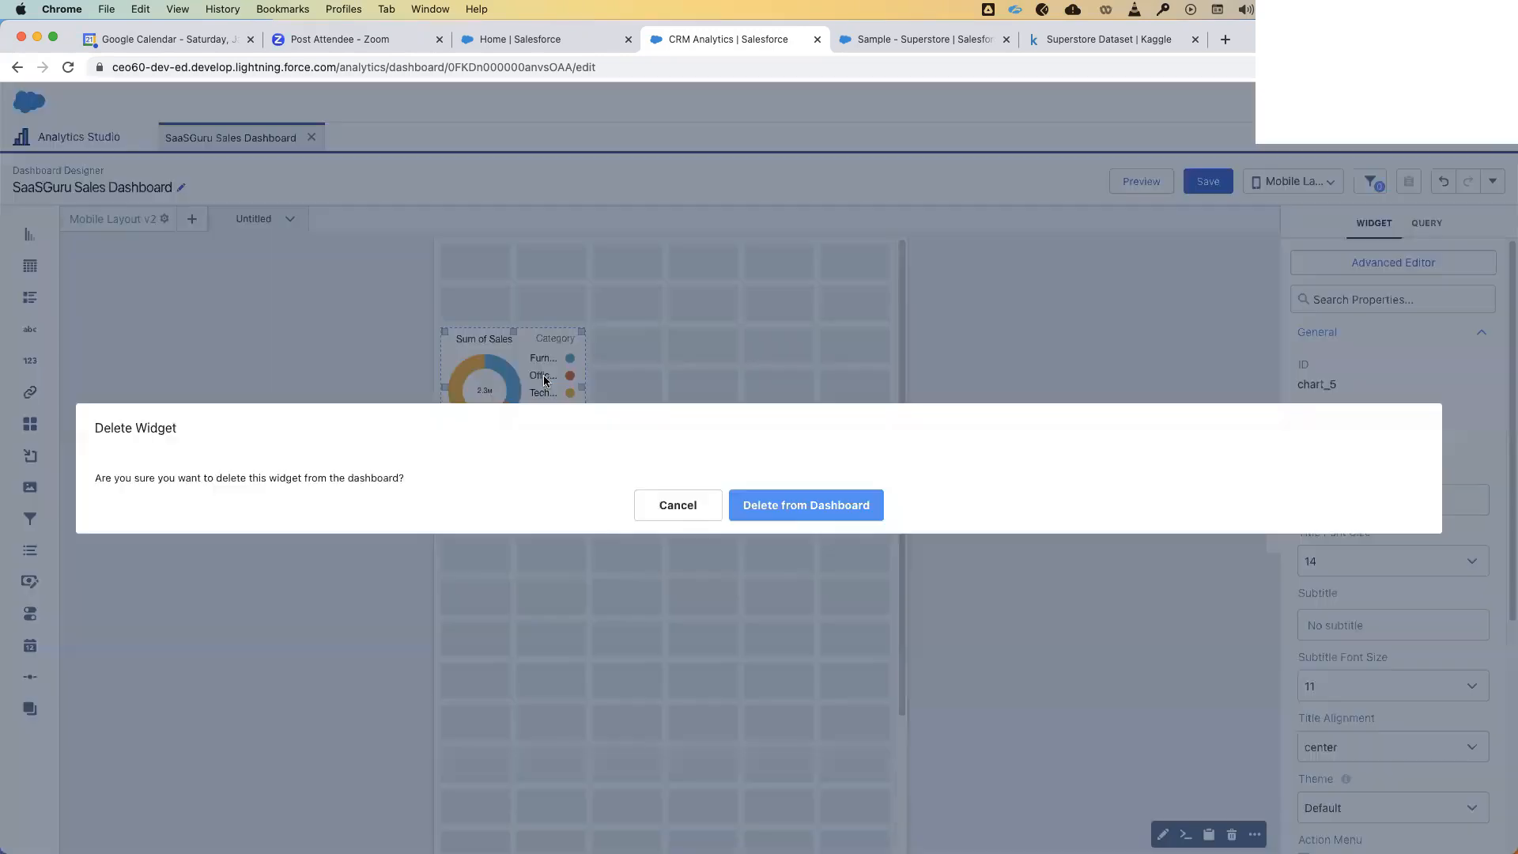
pyautogui.click(795, 510)
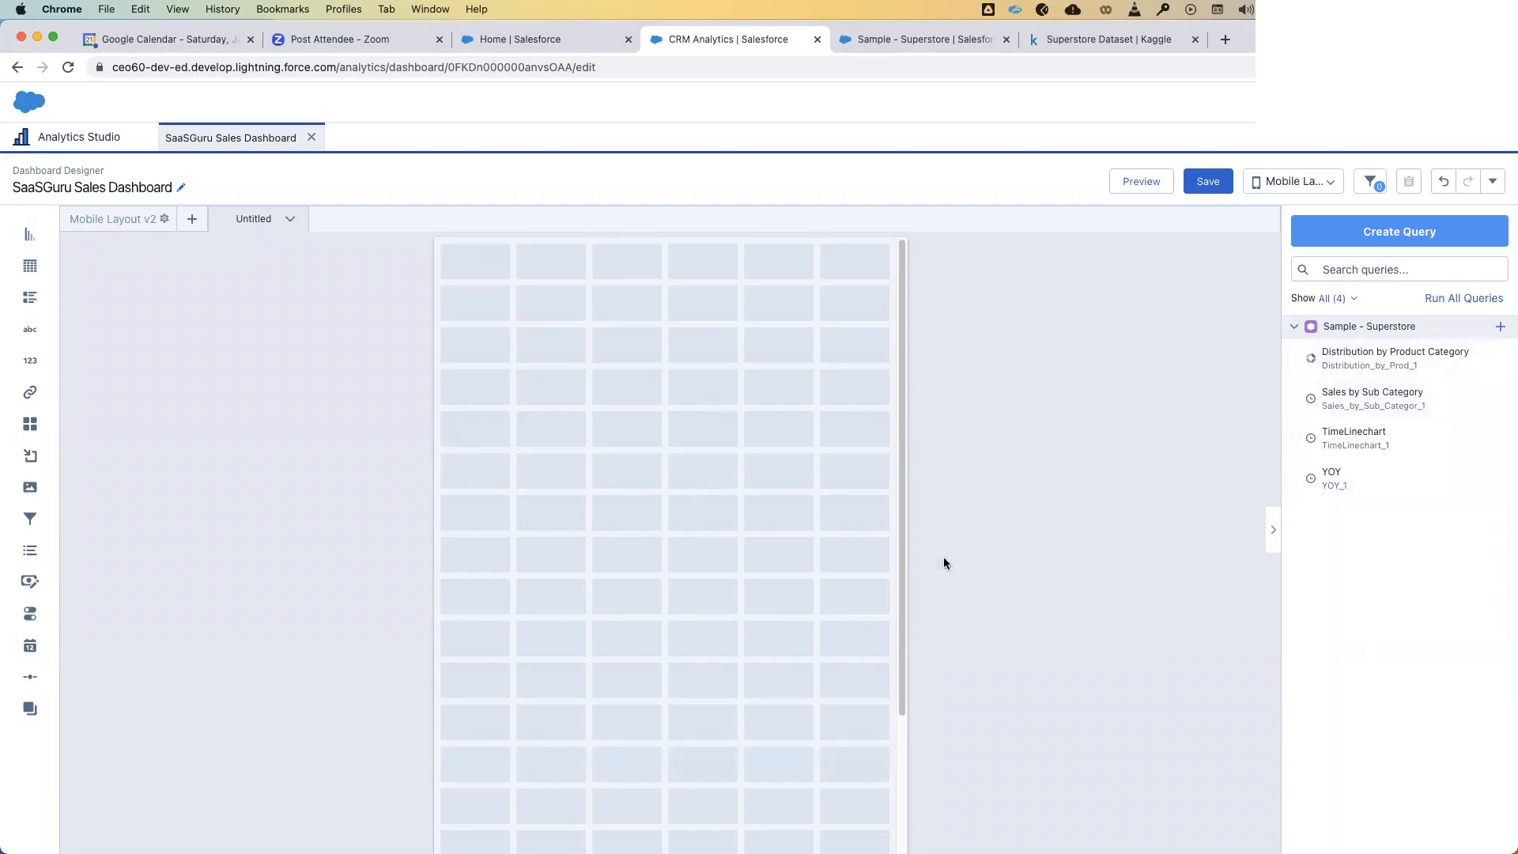
# - Add a full-width container at the top of the mobile layout and place a text widget inside it
pyautogui.moveTo(45, 453); pyautogui.dragTo(868, 301)
pyautogui.moveTo(44, 332); pyautogui.dragTo(779, 302)
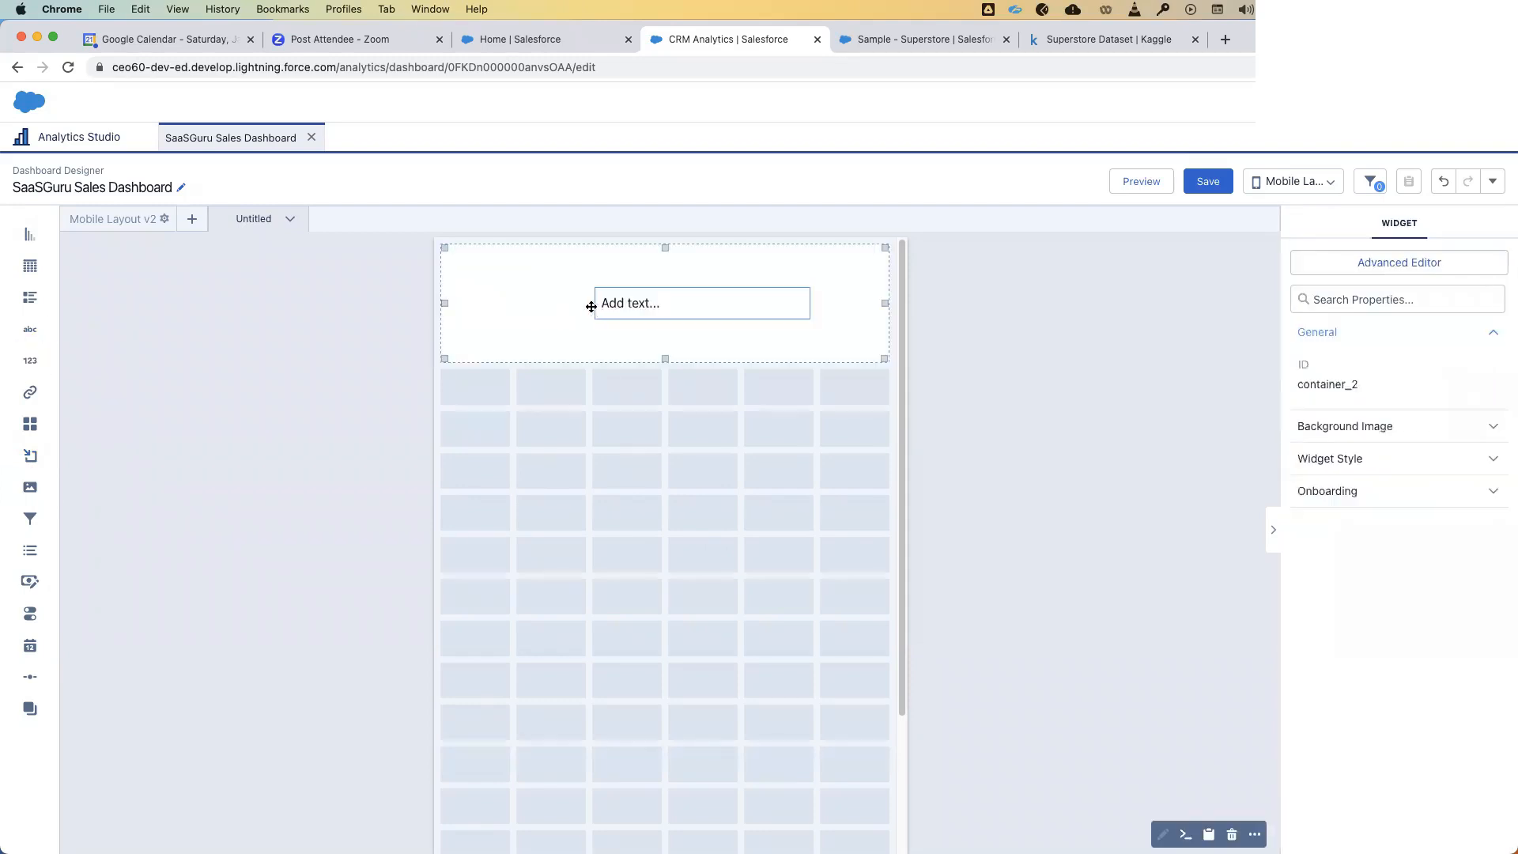
pyautogui.moveTo(631, 300); pyautogui.dragTo(555, 303)
# - Set the text widget in the header container to read Sales Dashboard Mobile Layout
pyautogui.tripleClick(1400, 597)
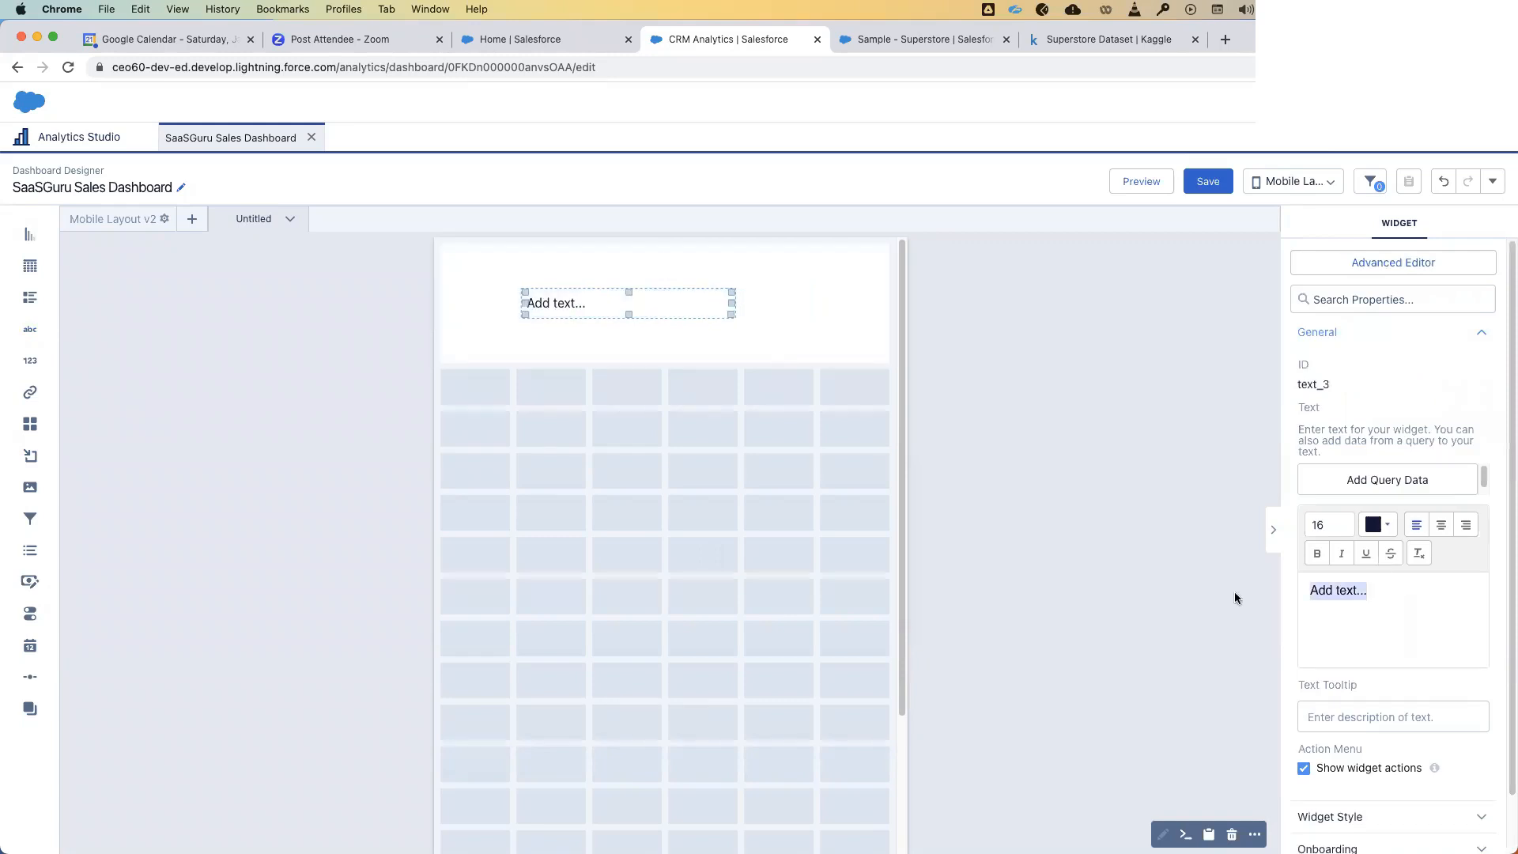
pyautogui.write('Sales Dash')
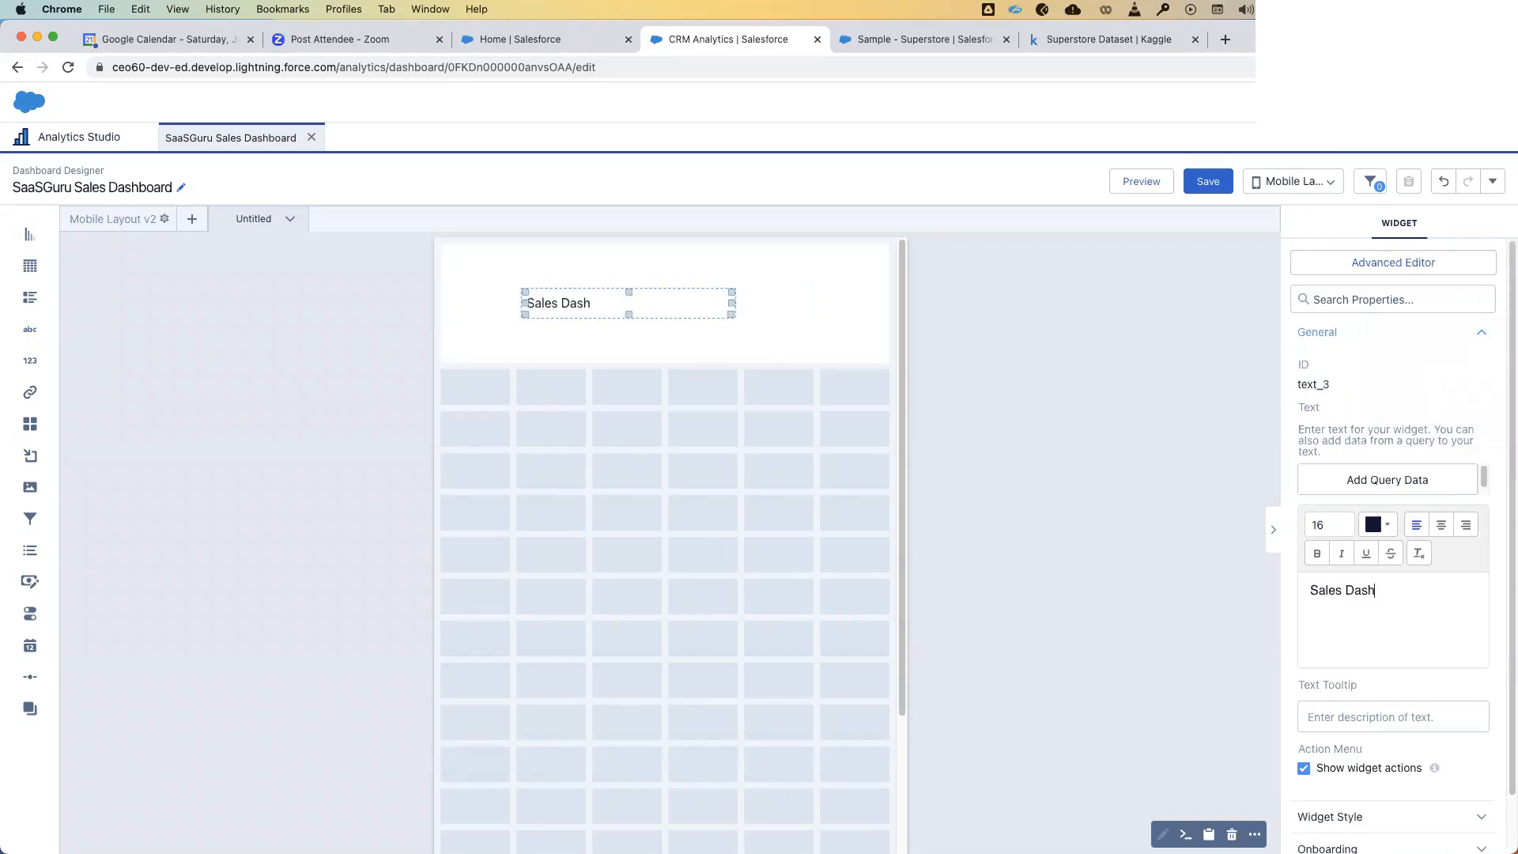
pyautogui.write('board Mobile a')
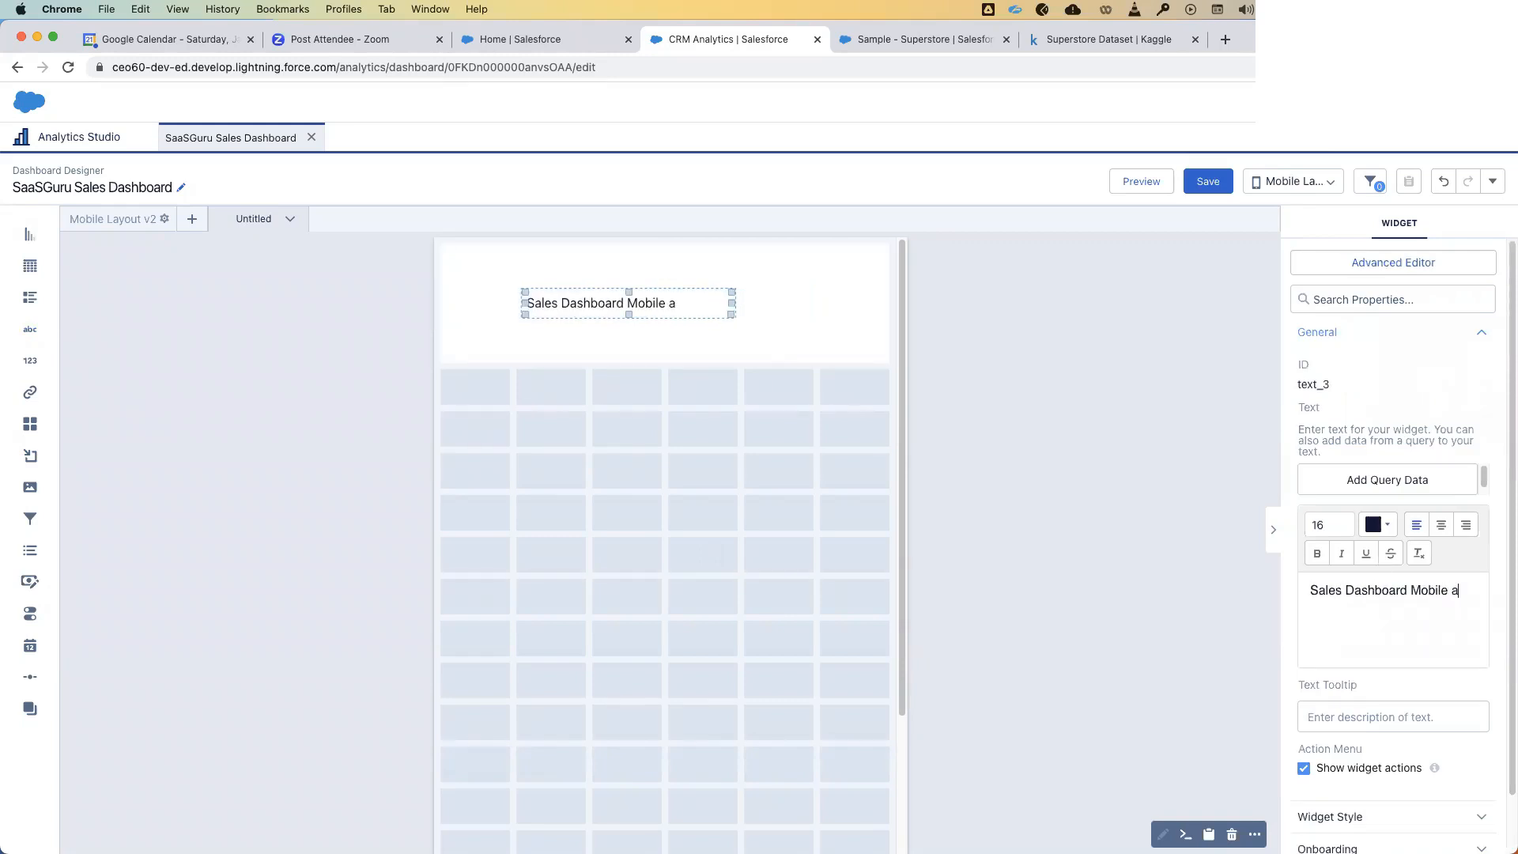
pyautogui.press('BackSpace')
pyautogui.write('Layout')
pyautogui.click(1091, 586)
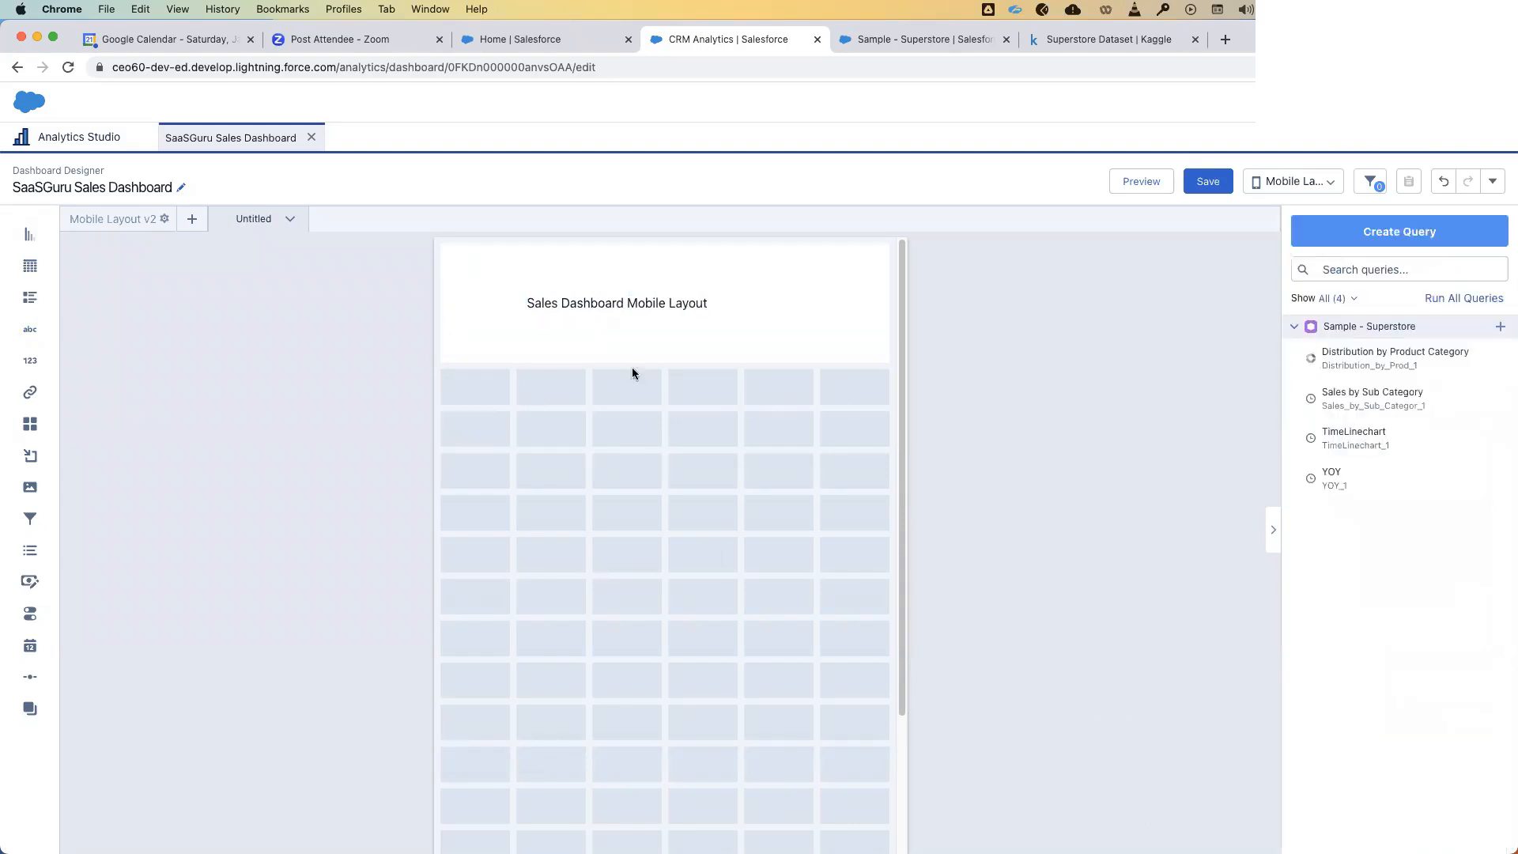
pyautogui.click(675, 304)
pyautogui.click(1071, 481)
# - Place the Distribution by Product Category and Sales by Sub Category charts below the header, each widened to the full layout width
pyautogui.moveTo(1362, 351); pyautogui.dragTo(537, 423)
pyautogui.moveTo(581, 484); pyautogui.dragTo(857, 522)
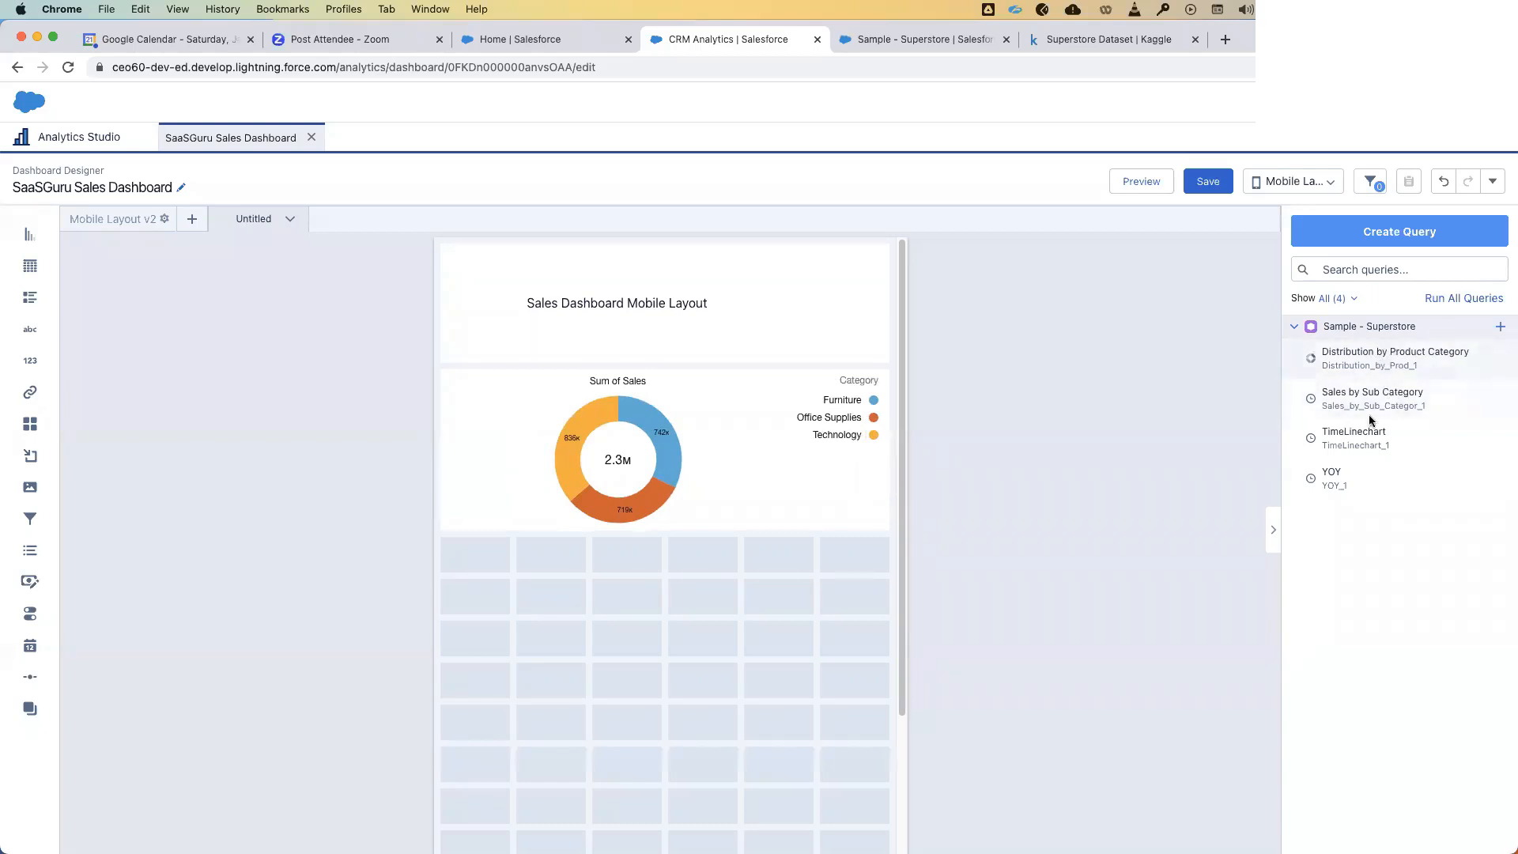
pyautogui.moveTo(1371, 420); pyautogui.dragTo(680, 616)
pyautogui.moveTo(582, 497); pyautogui.dragTo(1017, 609)
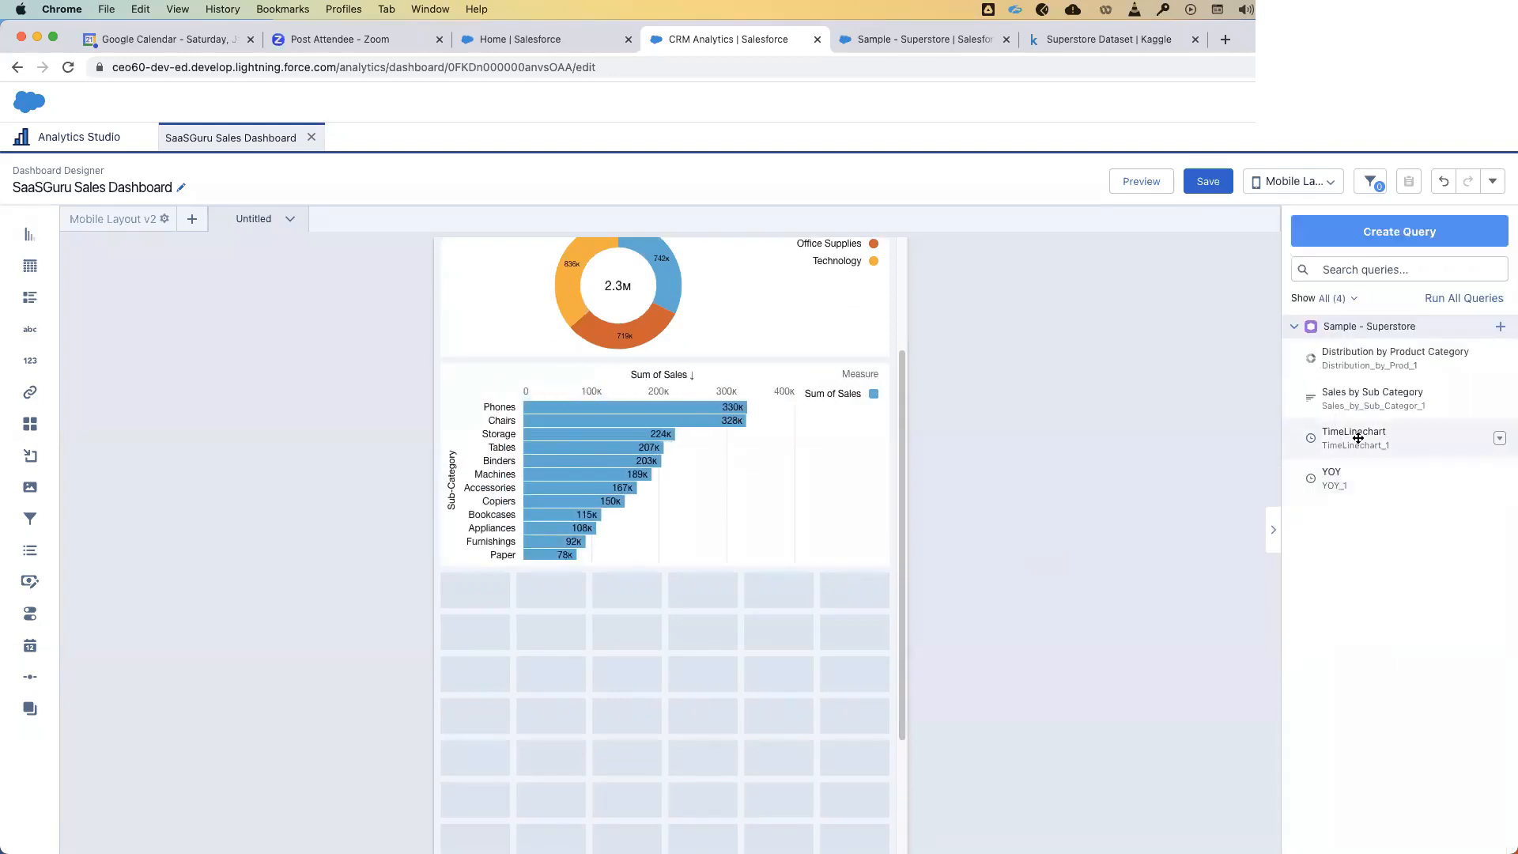
# - Add the TimeLinechart and YOY queries at full width below the bar chart, with the YOY table filling the gap above the timeline
pyautogui.moveTo(1358, 438); pyautogui.dragTo(506, 747)
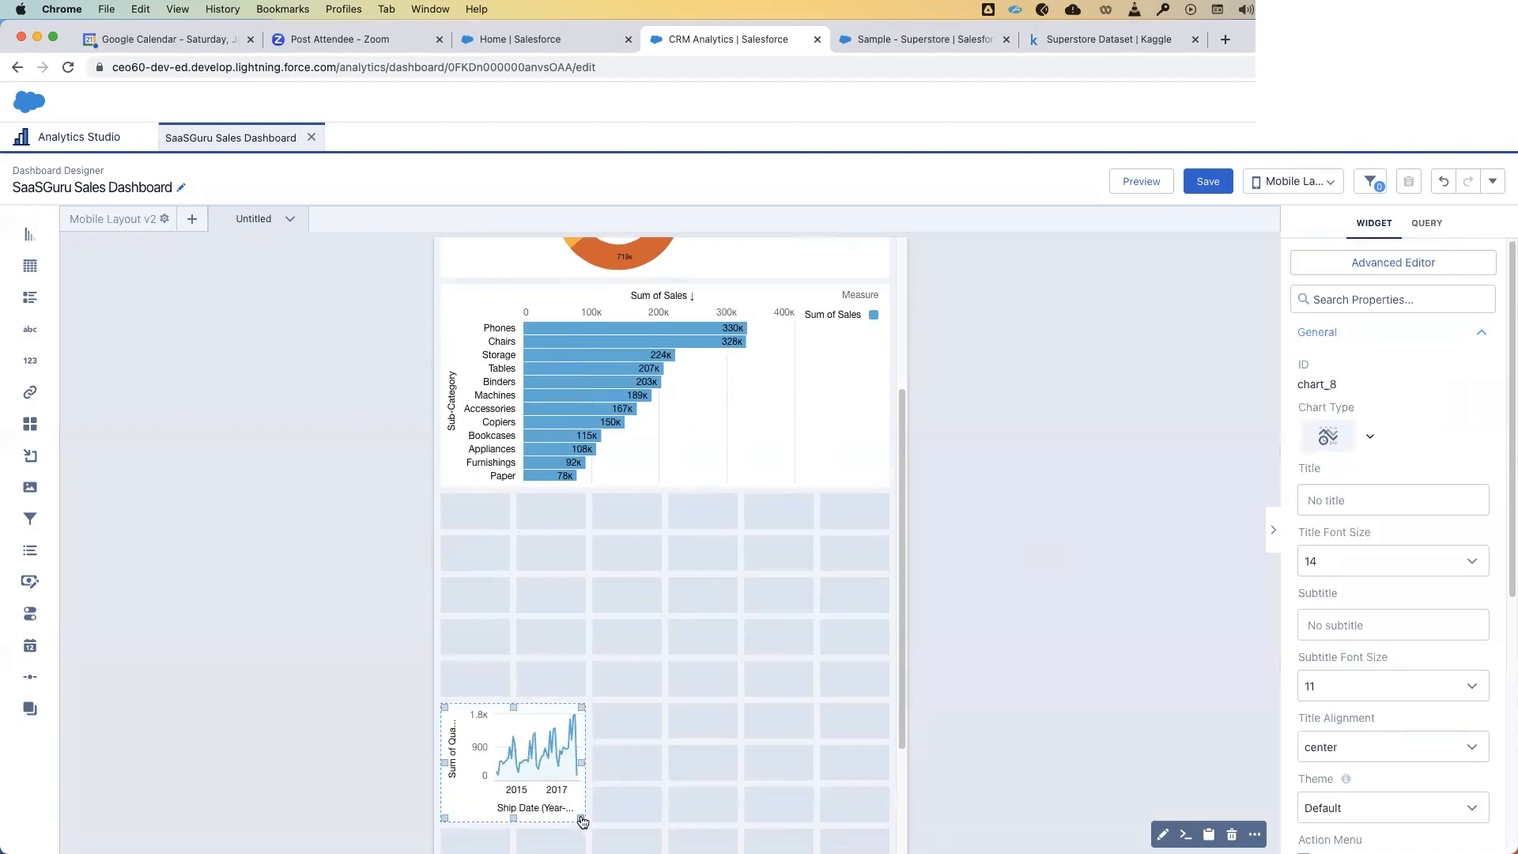
pyautogui.moveTo(582, 821); pyautogui.dragTo(873, 831)
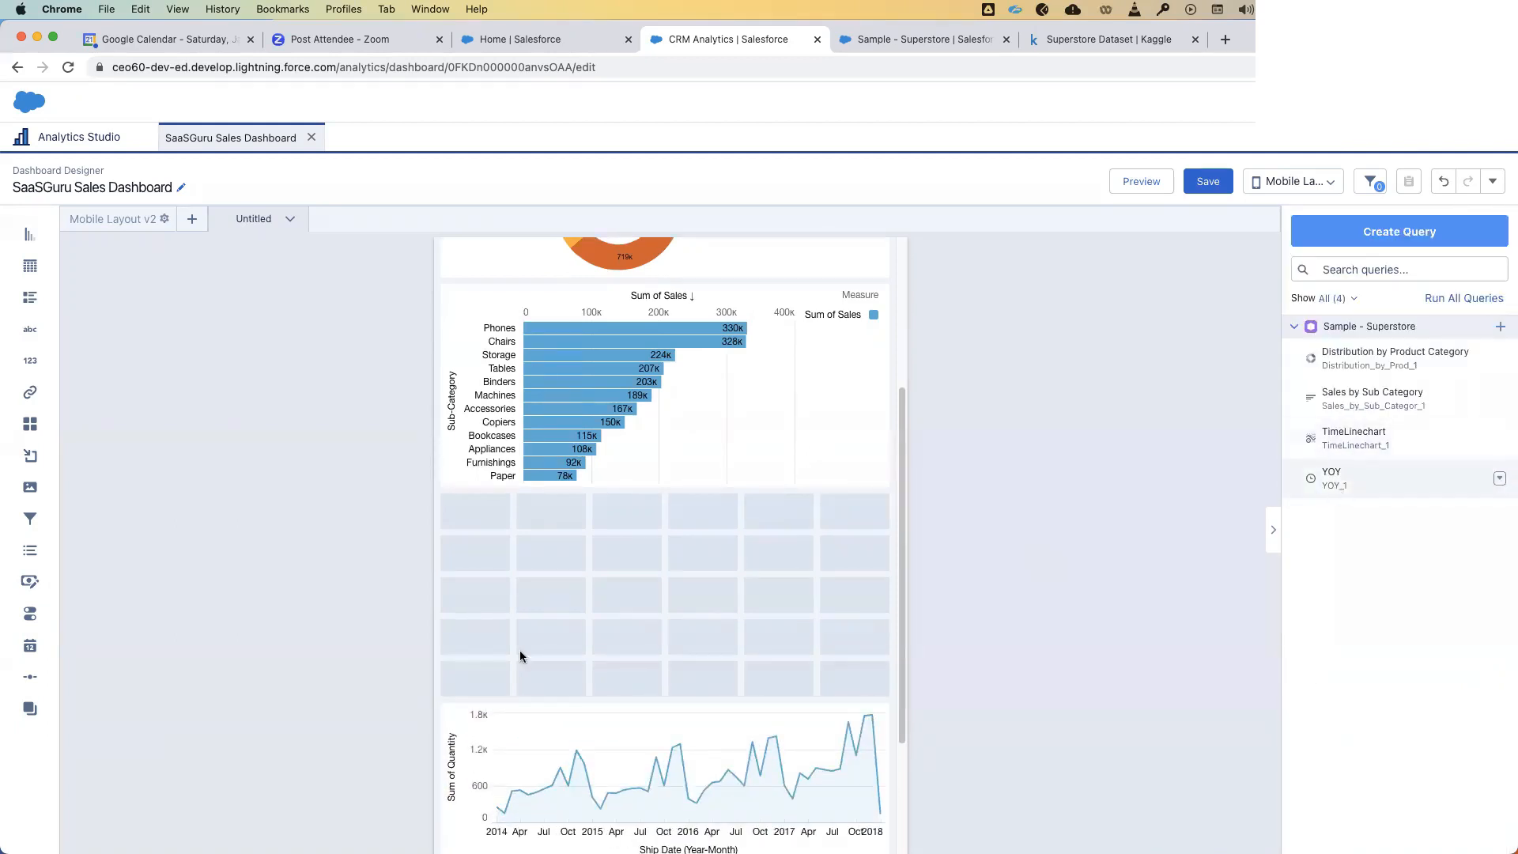
pyautogui.moveTo(521, 655); pyautogui.dragTo(854, 576)
pyautogui.scroll(-2, 690, 626)
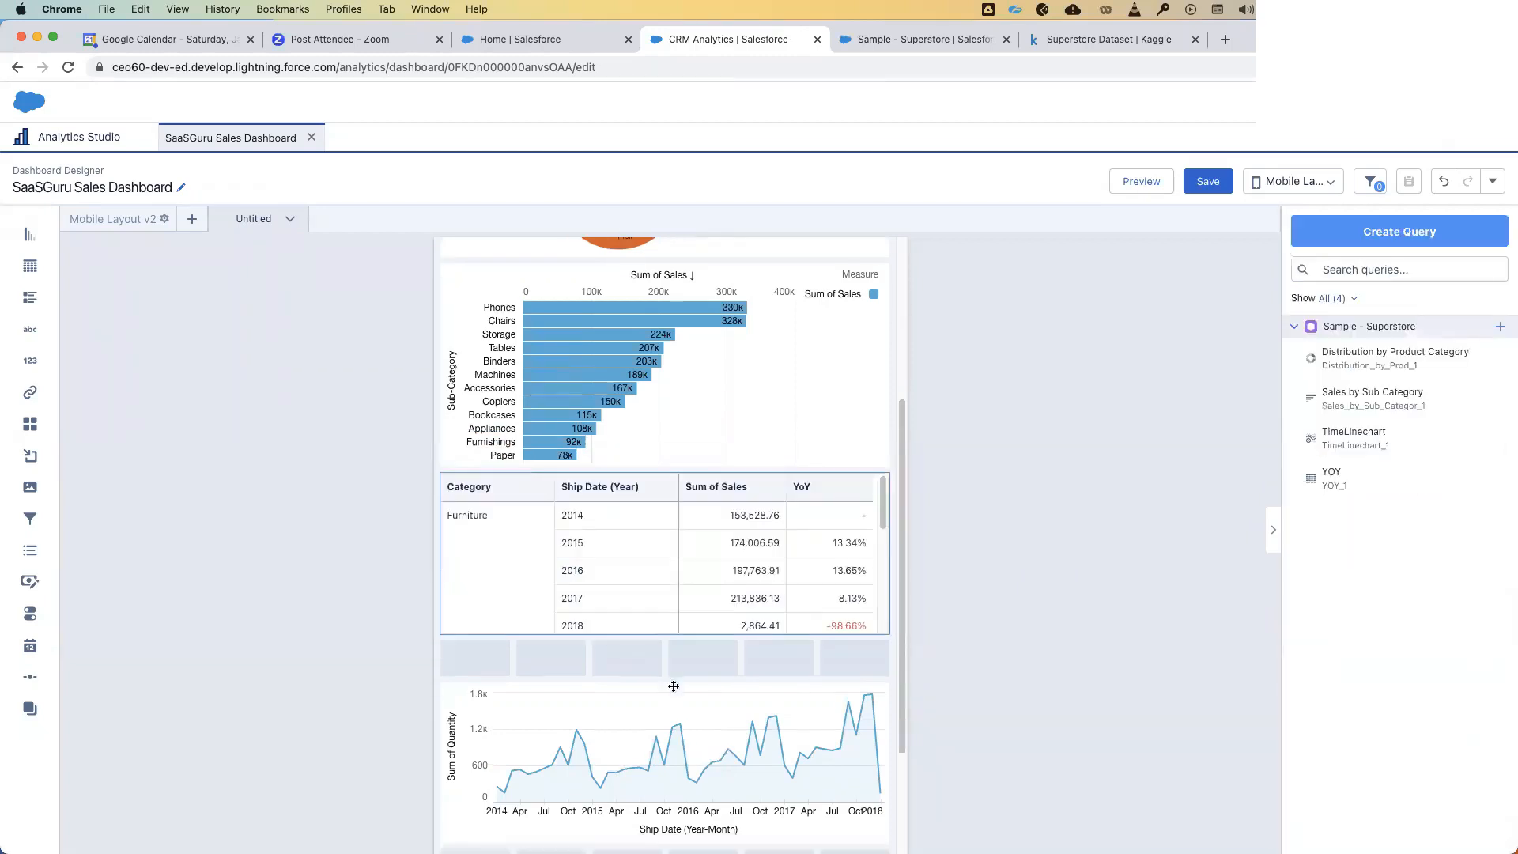
pyautogui.click(680, 565)
pyautogui.moveTo(665, 569); pyautogui.dragTo(672, 611)
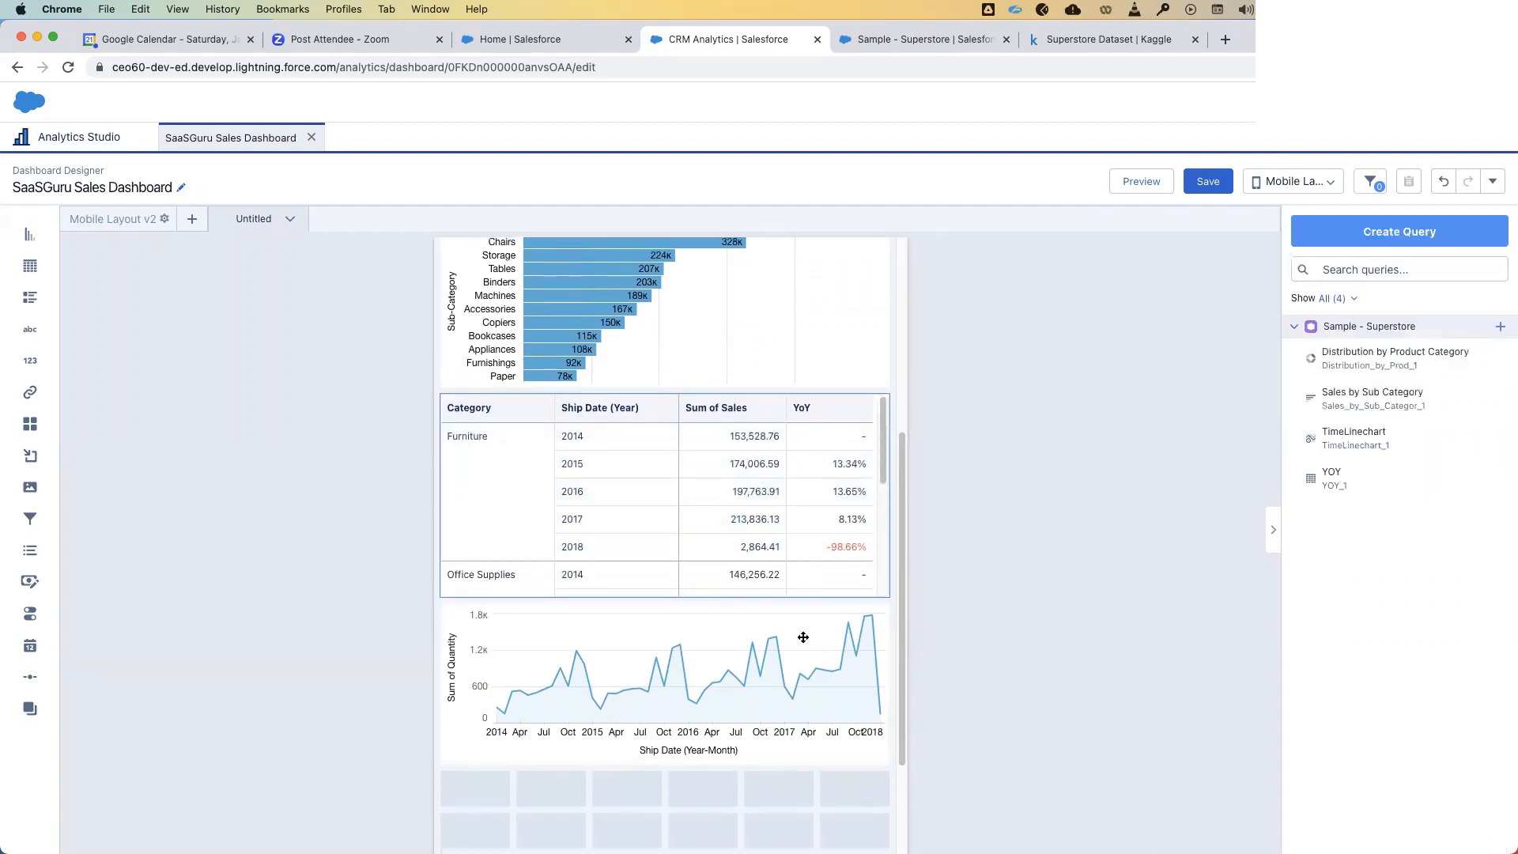
# - Preview the dashboard in the mobile layout and return to editing
pyautogui.scroll(5, 802, 633)
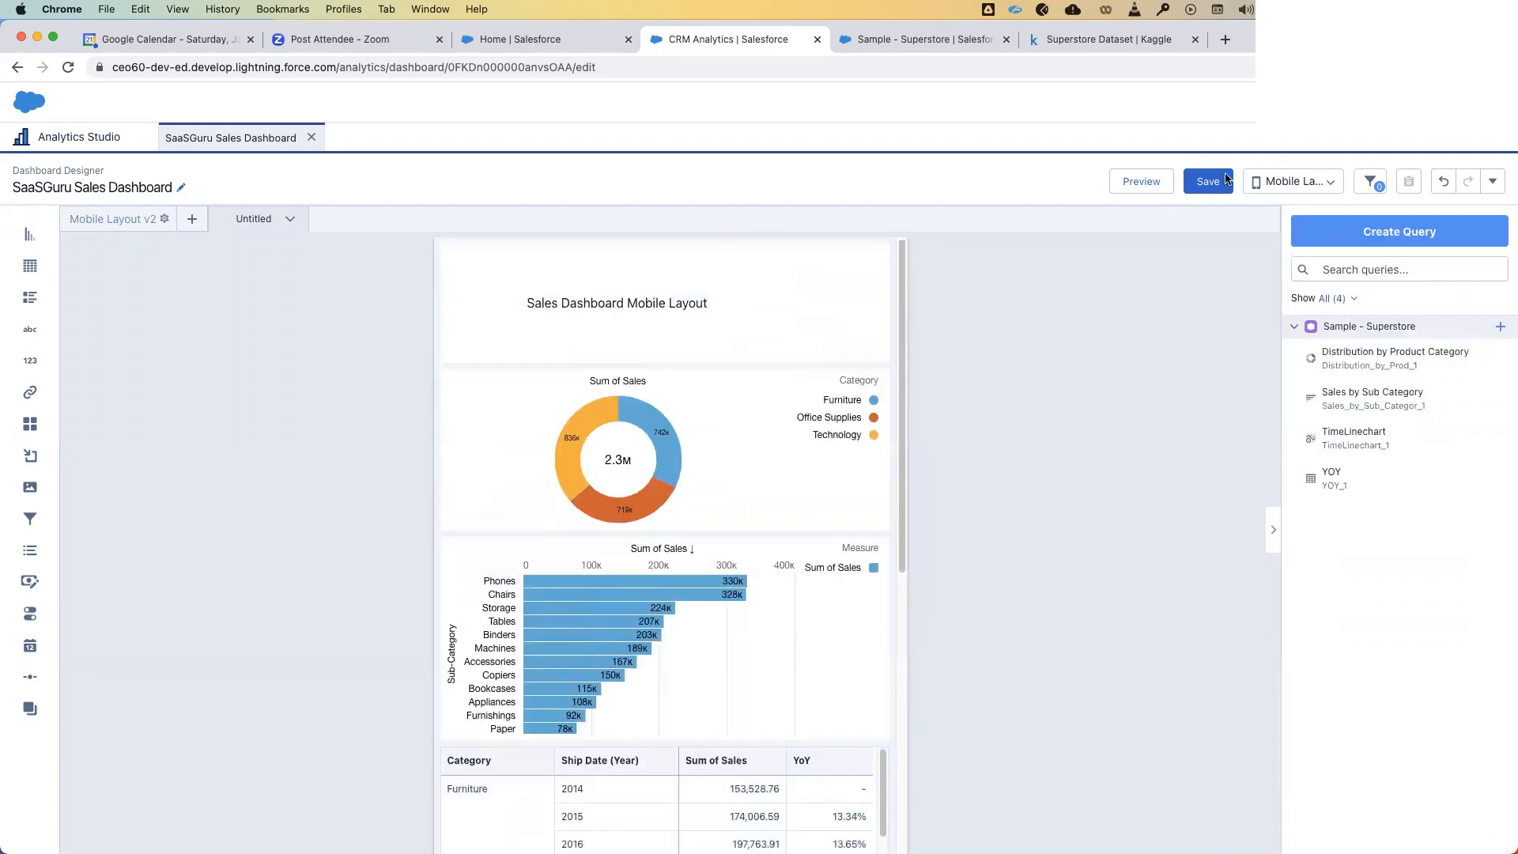
pyautogui.click(1138, 183)
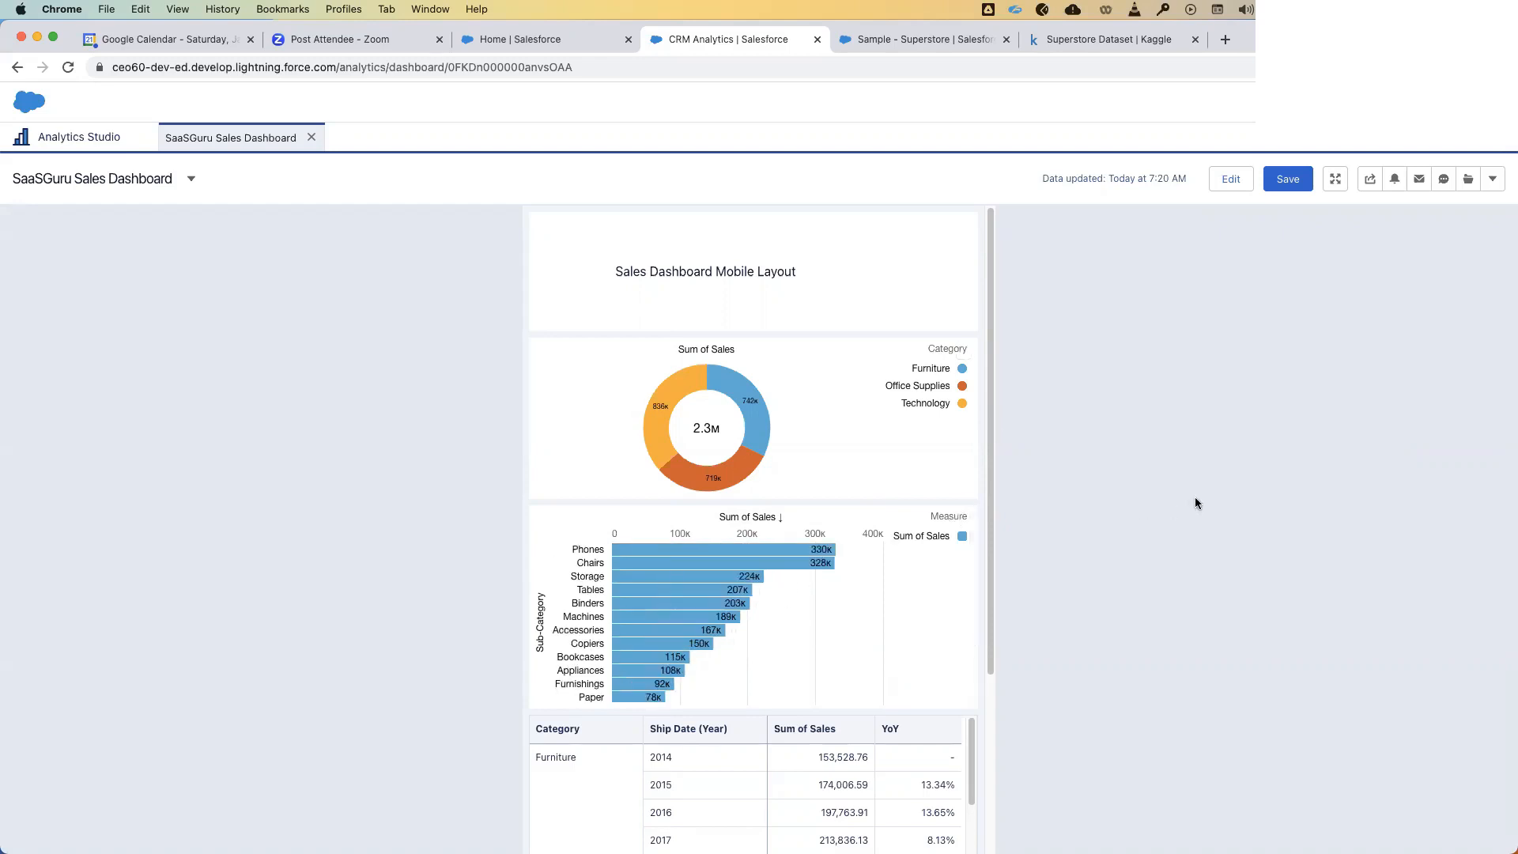
pyautogui.click(1246, 185)
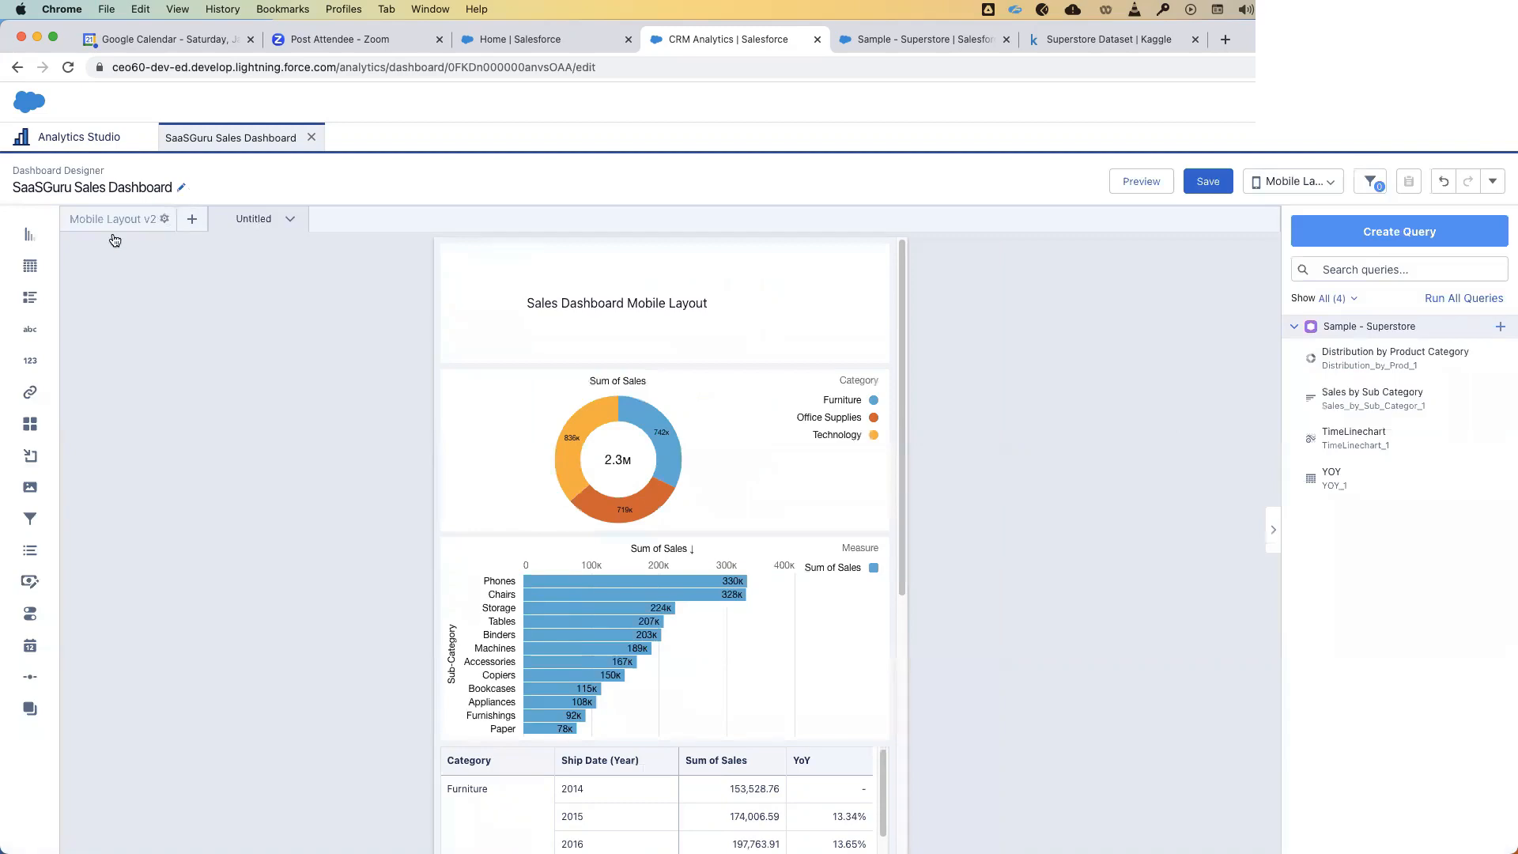
# - Switch to the Default layout and add an empty chart widget beneath the YoY table, enlarged to the table's width
pyautogui.click(1297, 183)
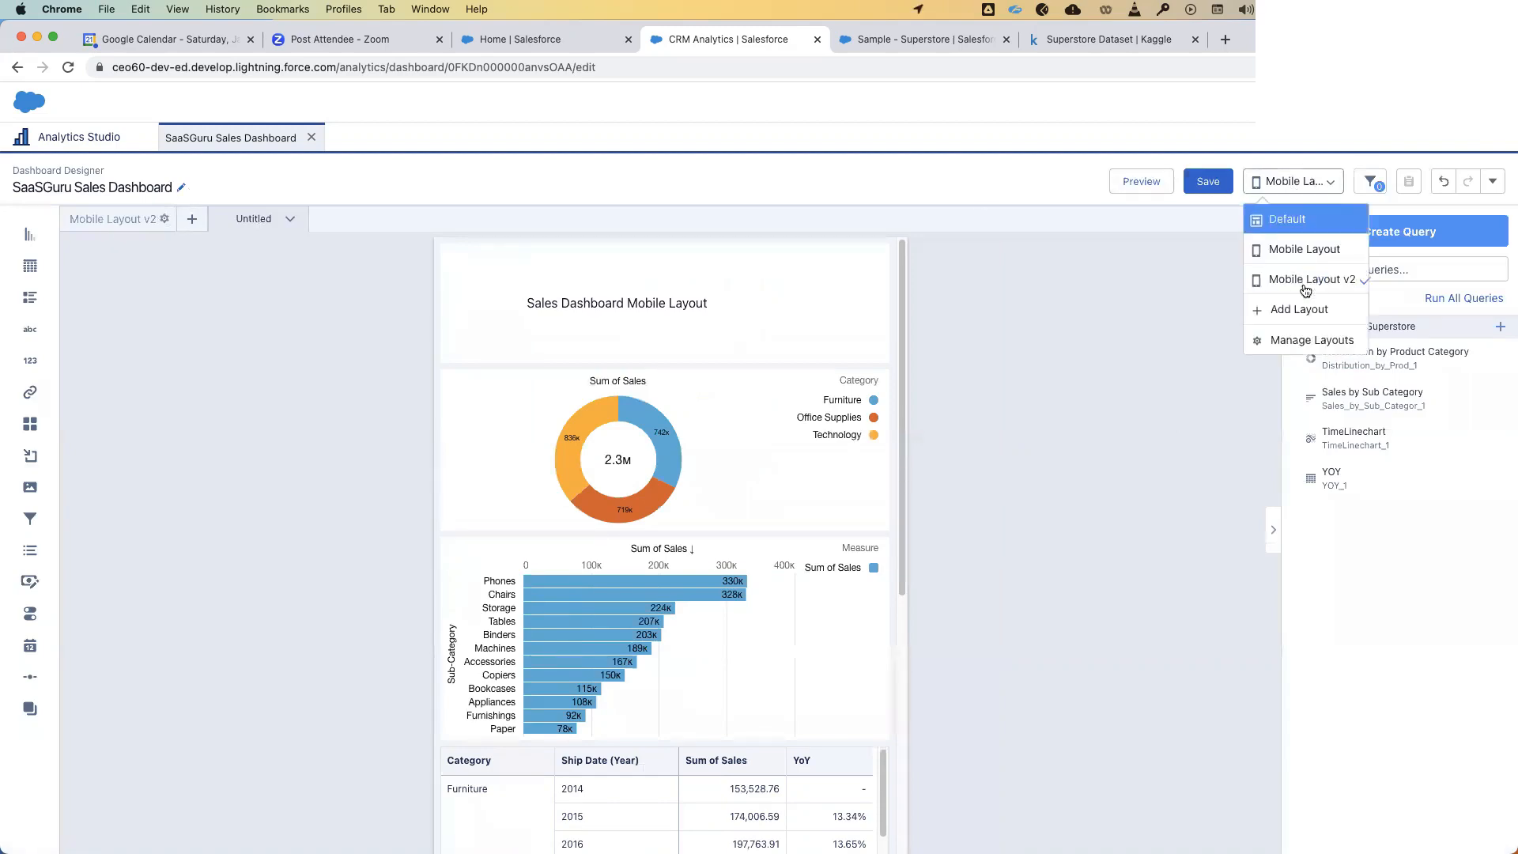
pyautogui.click(1290, 221)
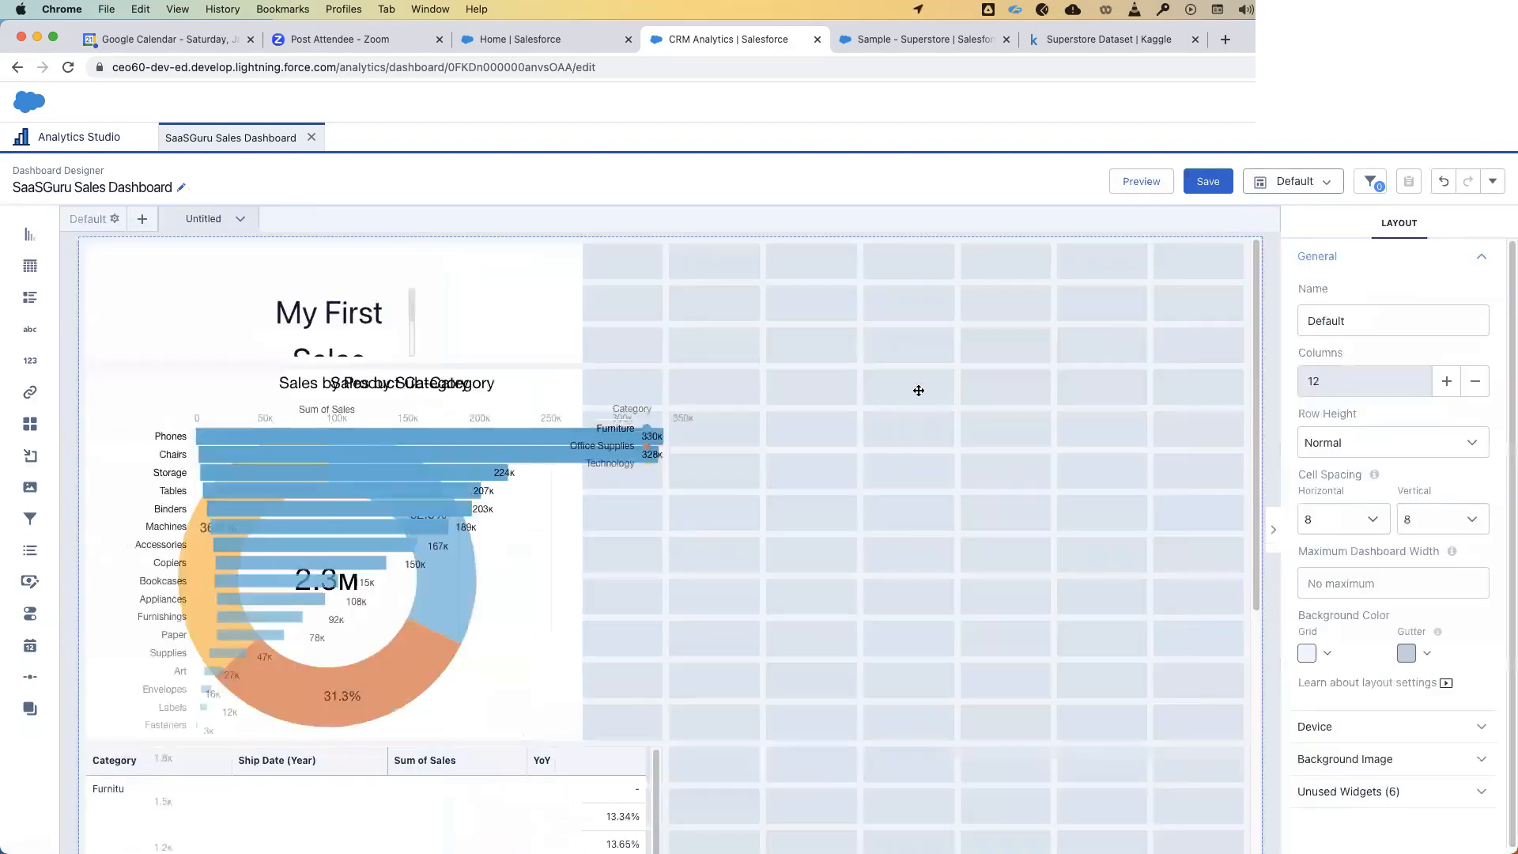
pyautogui.scroll(-5, 1115, 436)
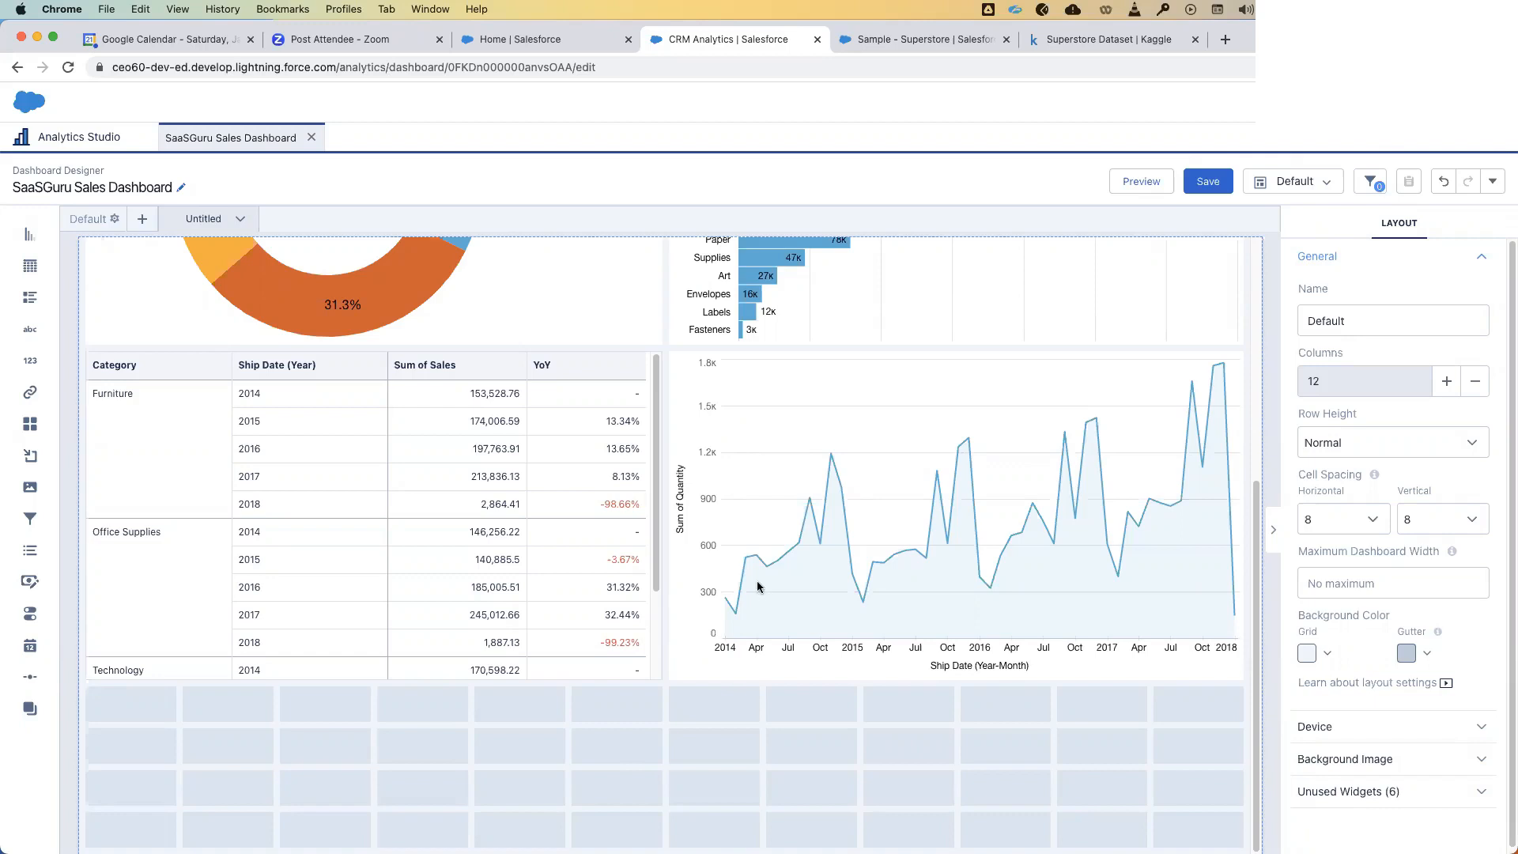
pyautogui.click(527, 704)
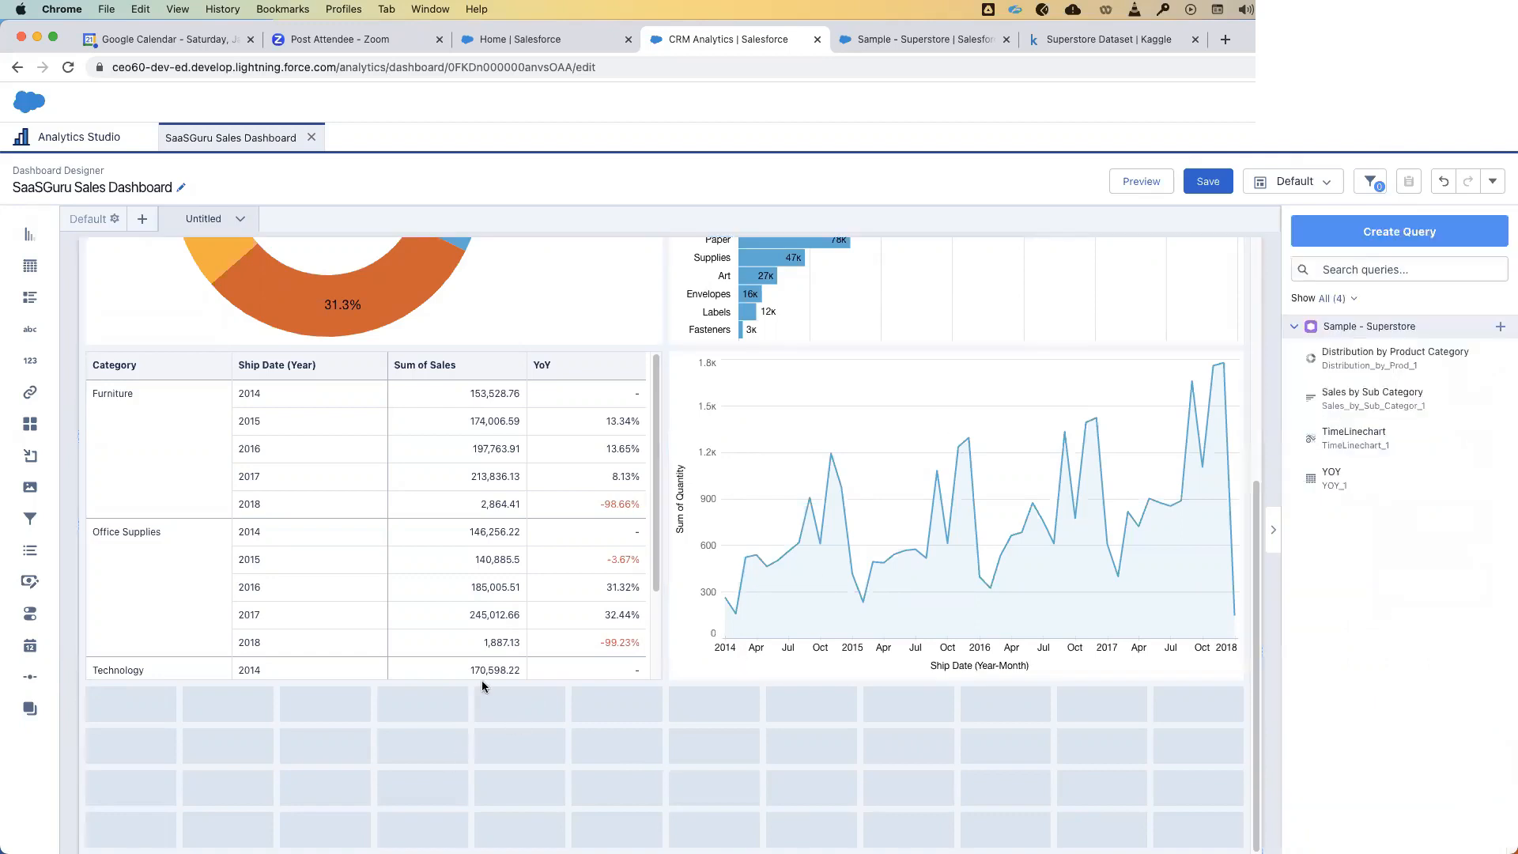
pyautogui.moveTo(30, 235); pyautogui.dragTo(101, 775)
pyautogui.scroll(-2, 408, 695)
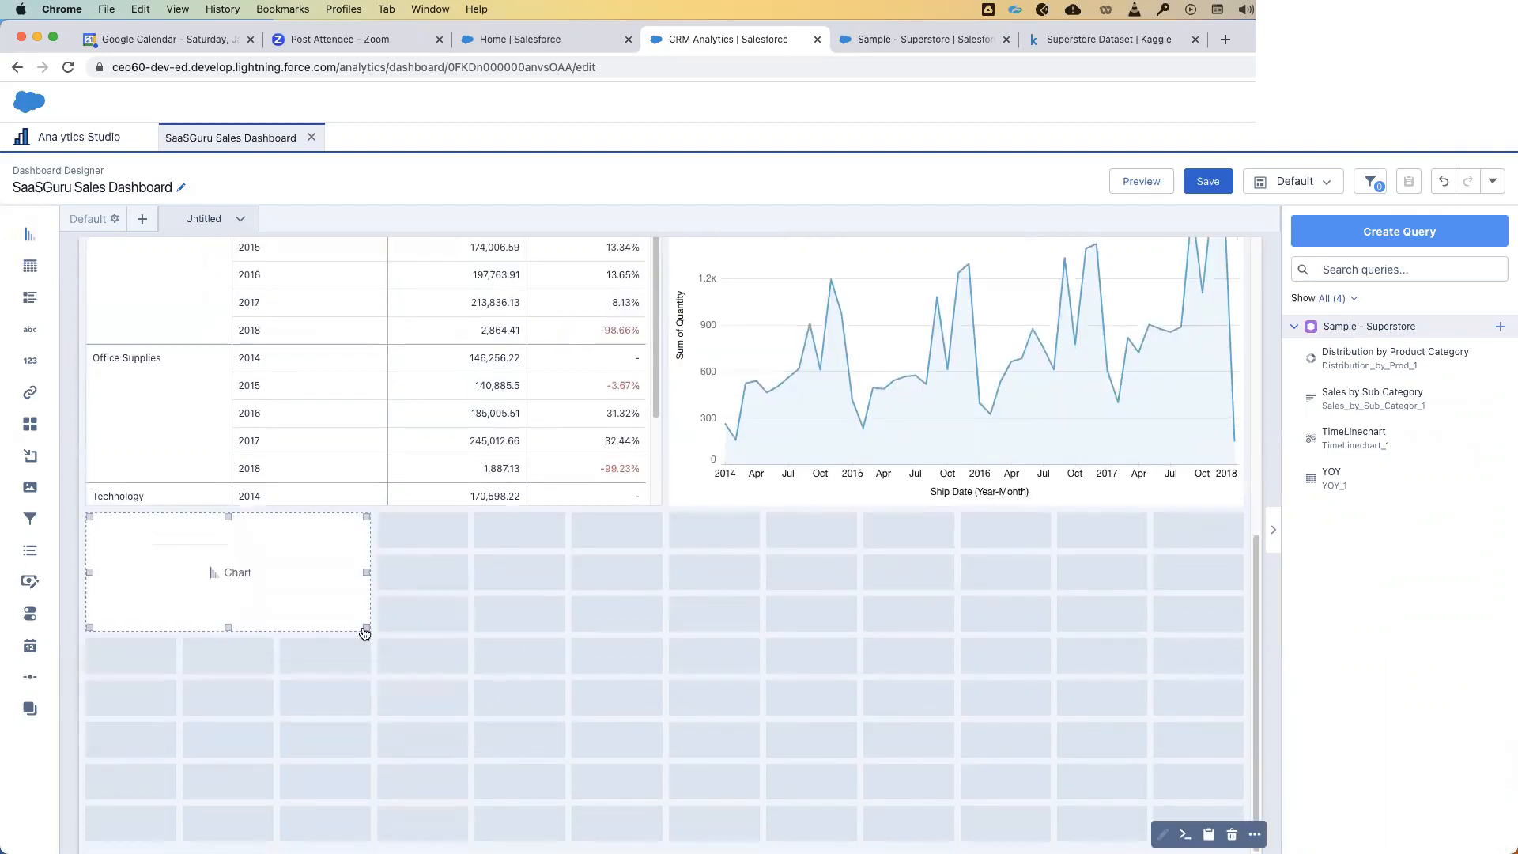
pyautogui.moveTo(367, 628); pyautogui.dragTo(574, 767)
pyautogui.moveTo(409, 695); pyautogui.dragTo(402, 692)
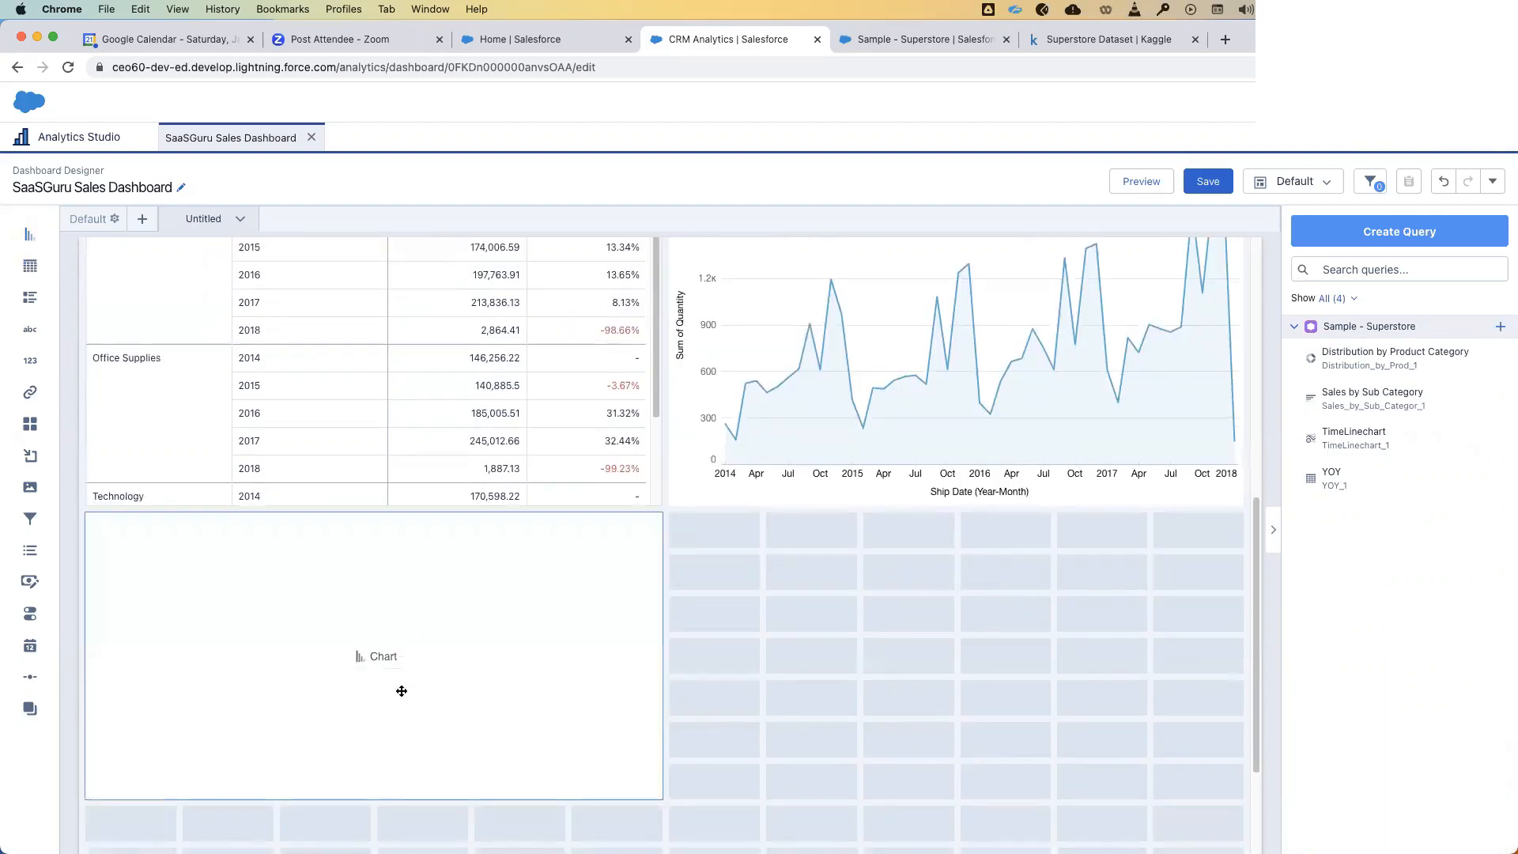
# - Start a query for the new chart on Sample - Superstore with Sum of Sales as the bar length
pyautogui.click(482, 667)
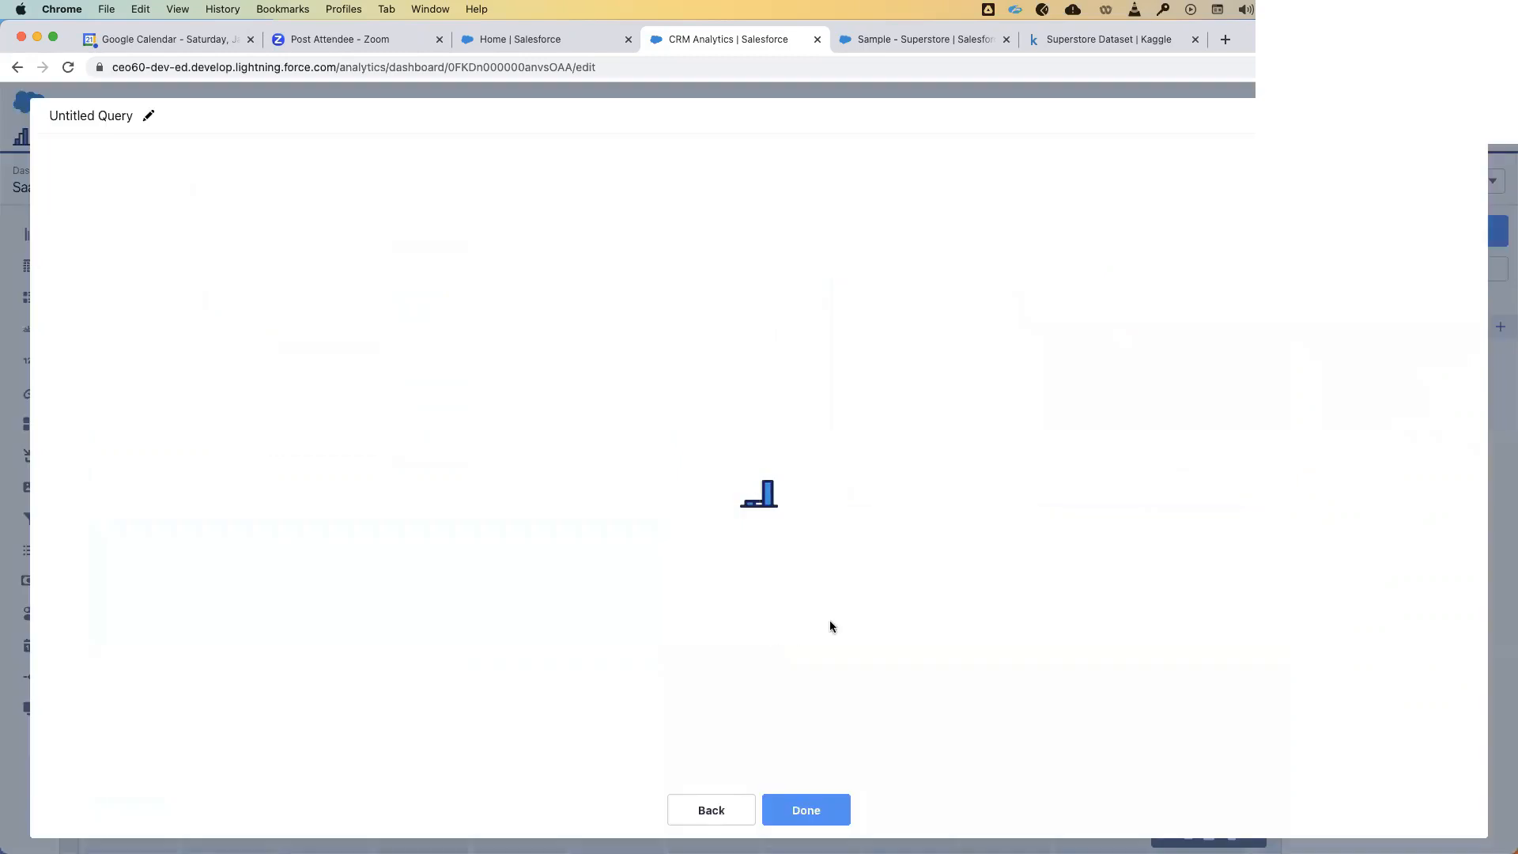
pyautogui.click(161, 349)
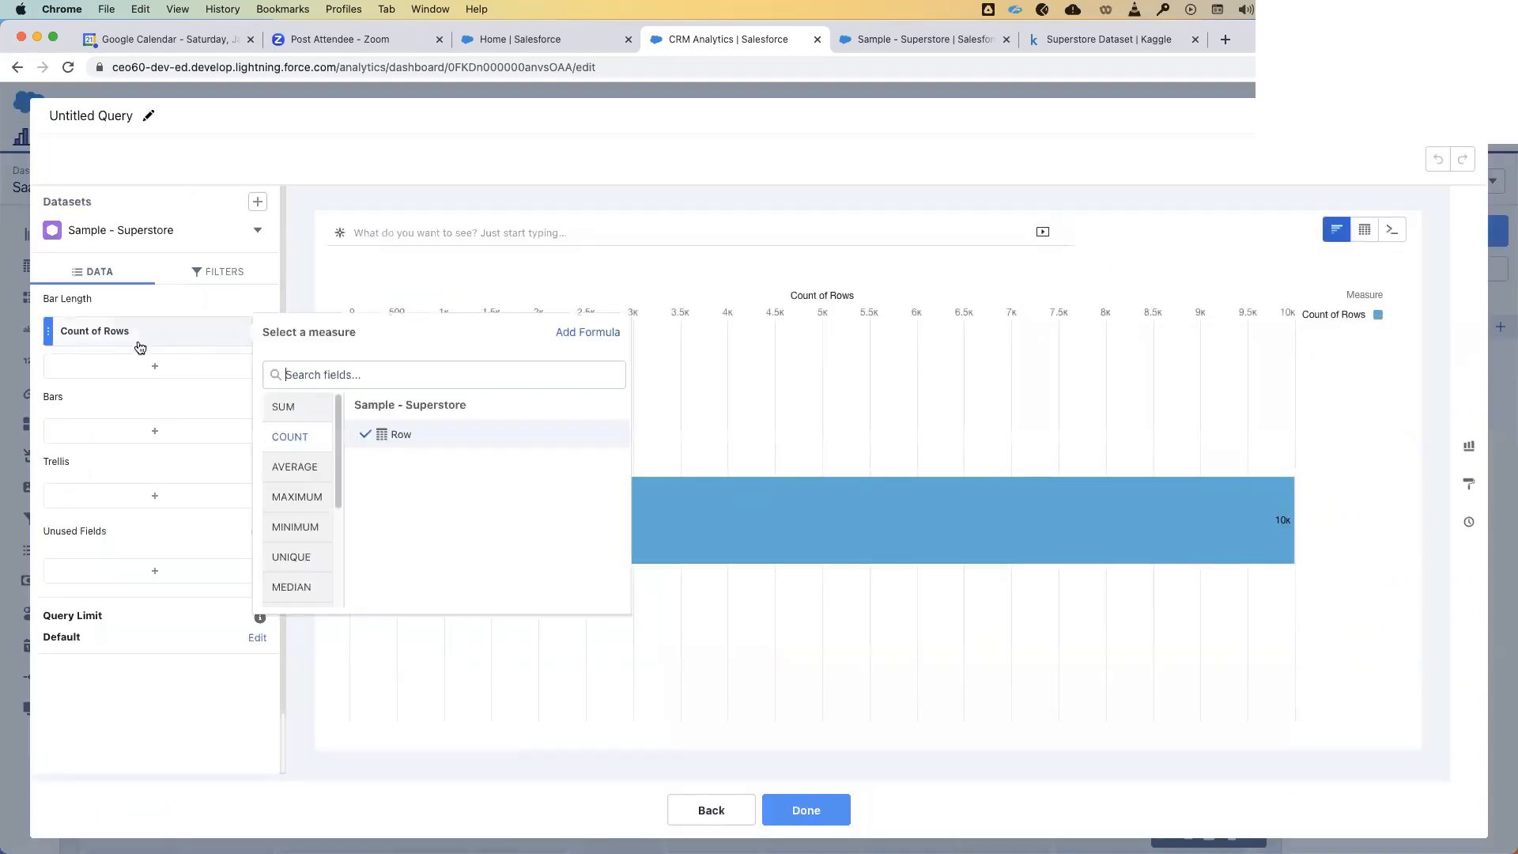
pyautogui.click(281, 405)
pyautogui.click(408, 549)
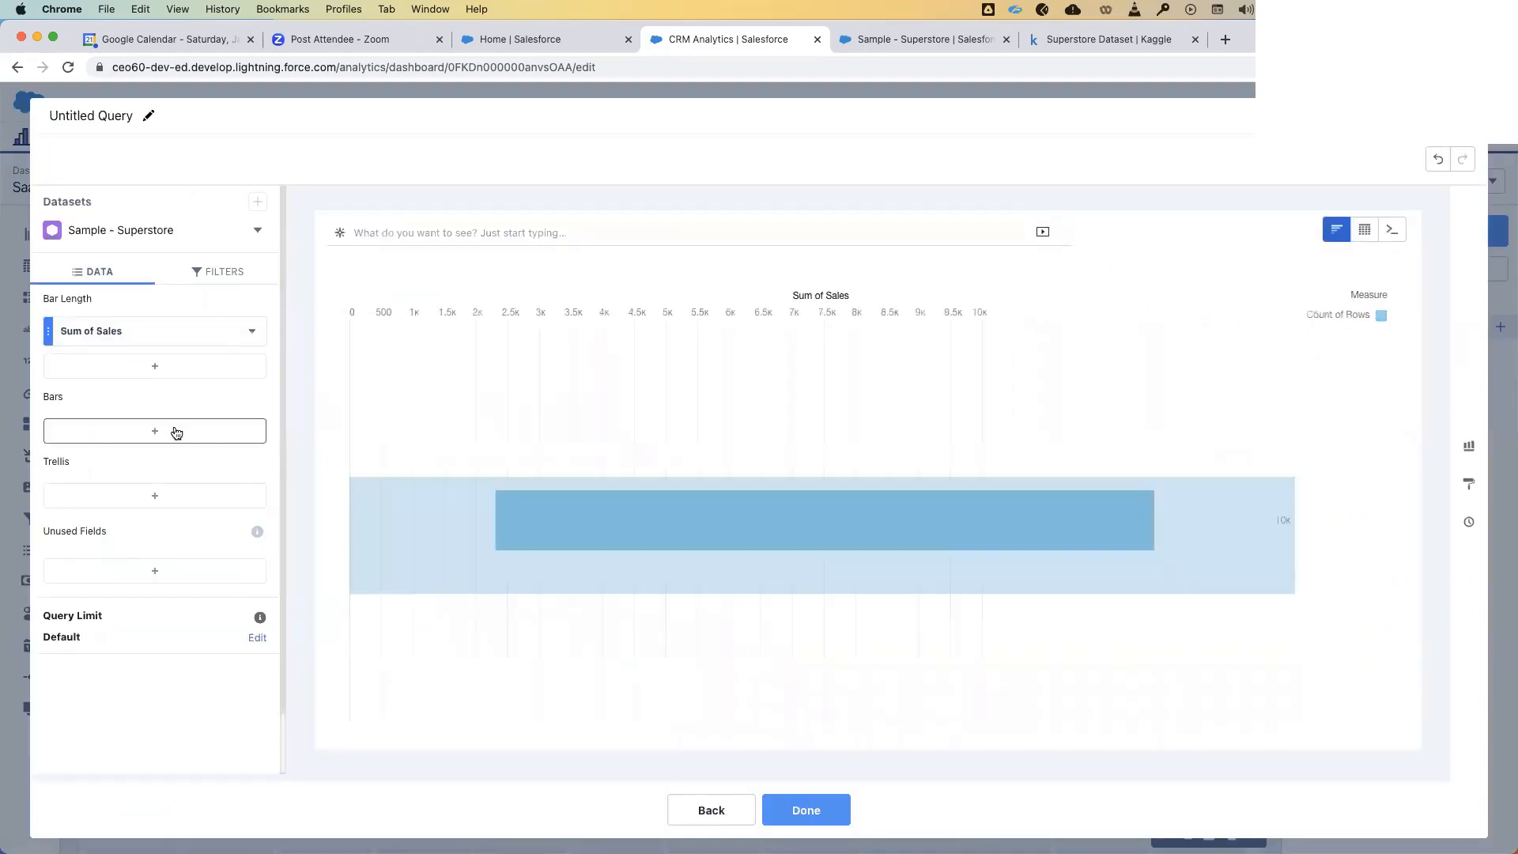
# - Group the query's bars by Category and then by Sub-Category
pyautogui.click(166, 437)
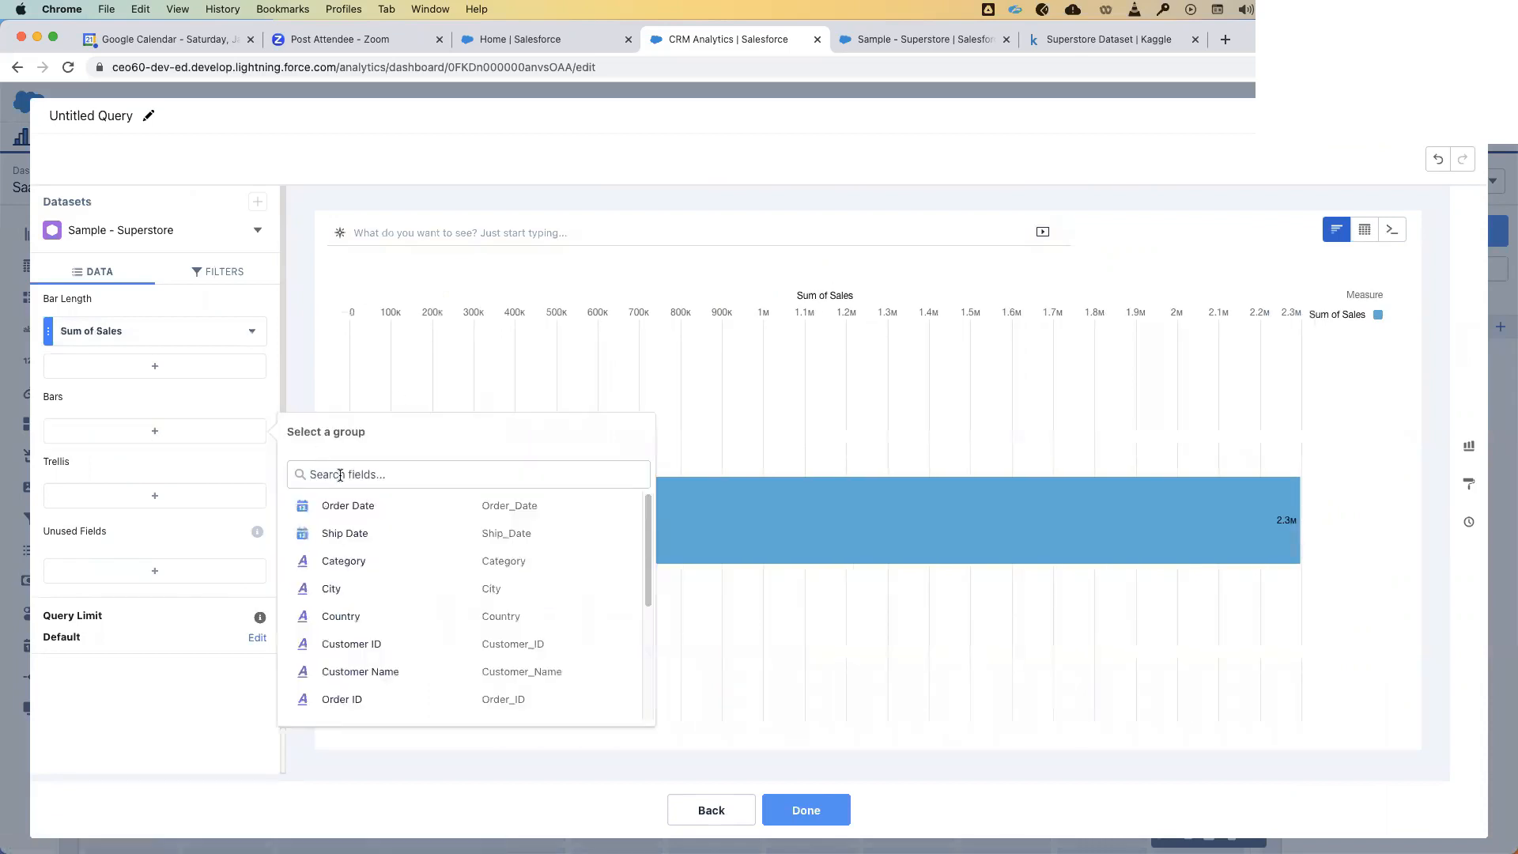
pyautogui.click(346, 560)
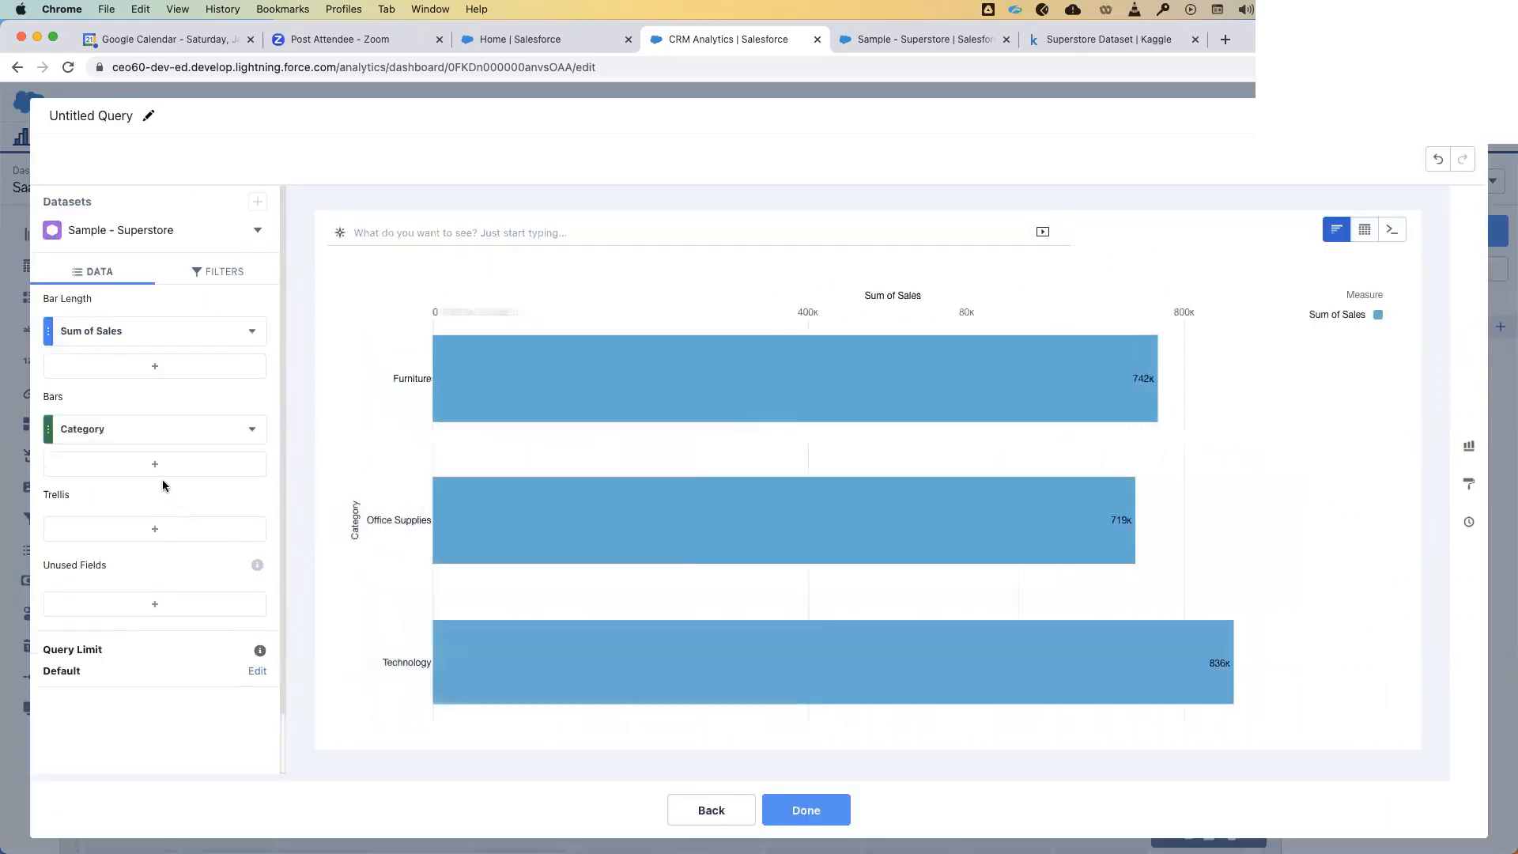
pyautogui.click(162, 464)
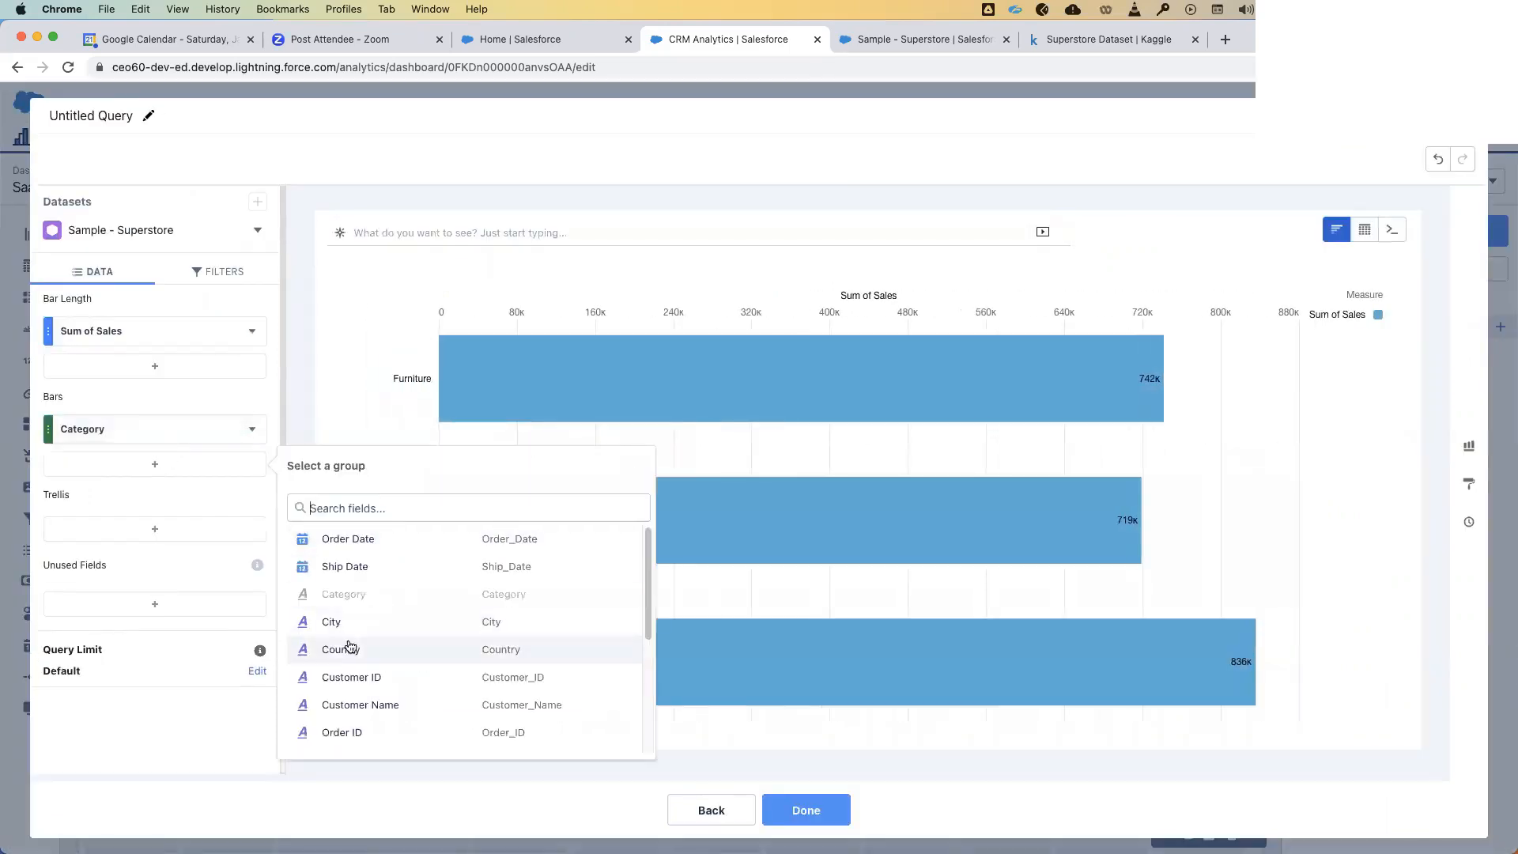
pyautogui.scroll(-3, 356, 640)
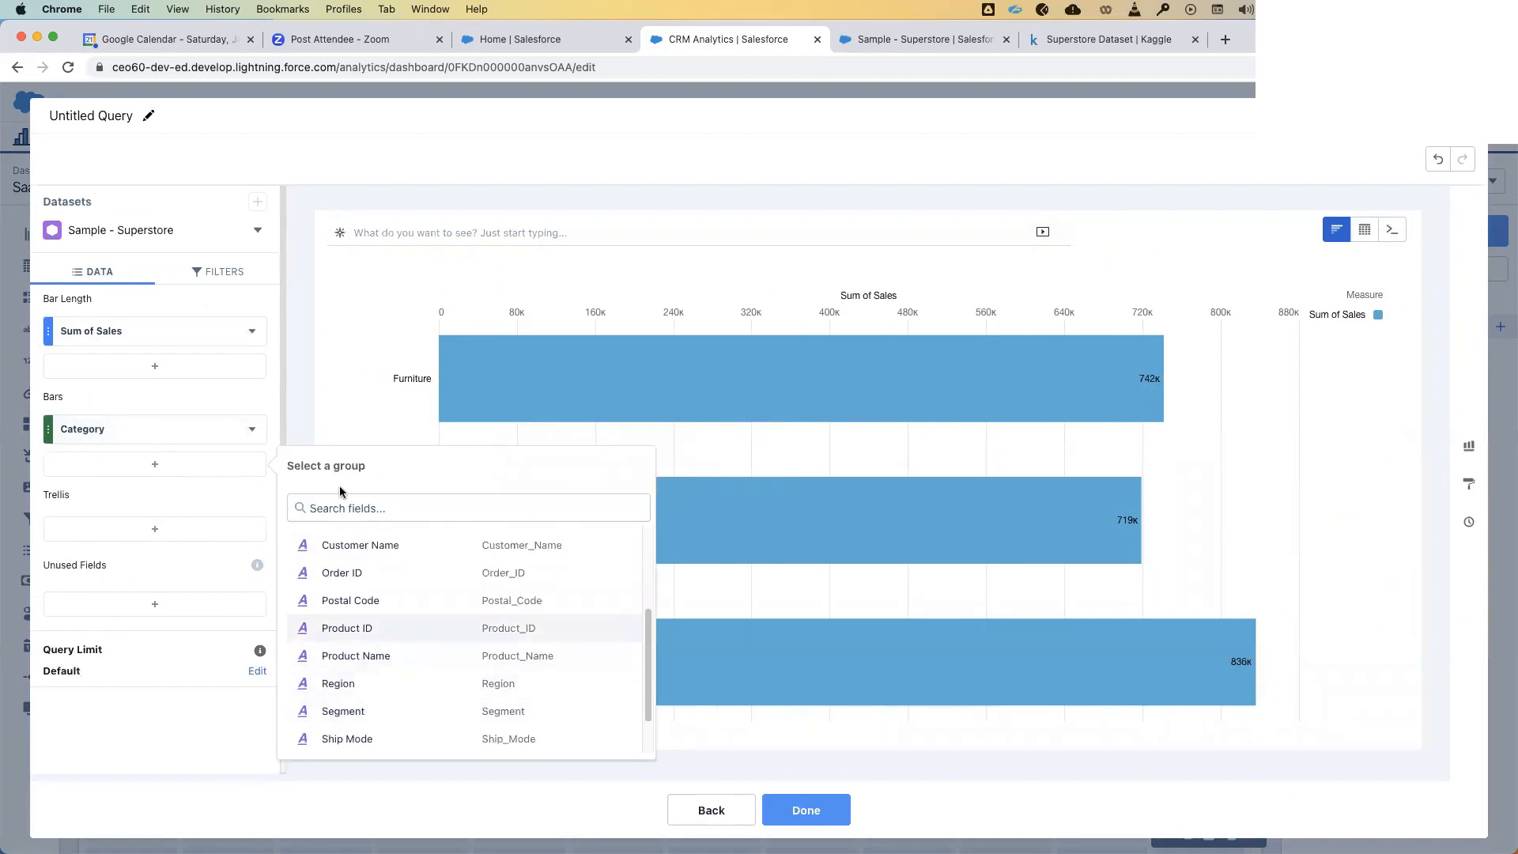
pyautogui.write('sub-c')
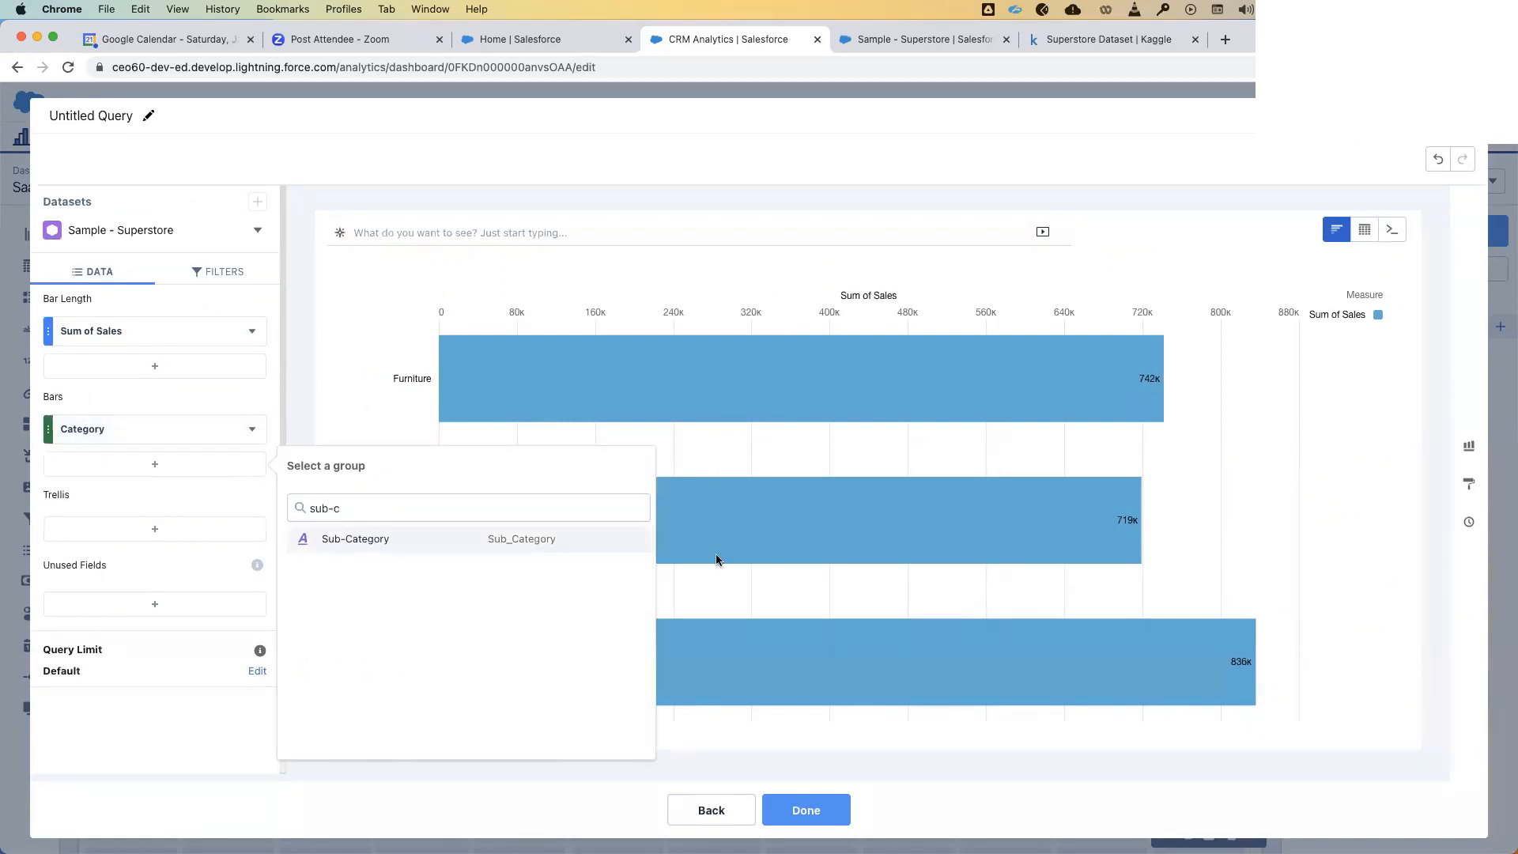
pyautogui.press('Return')
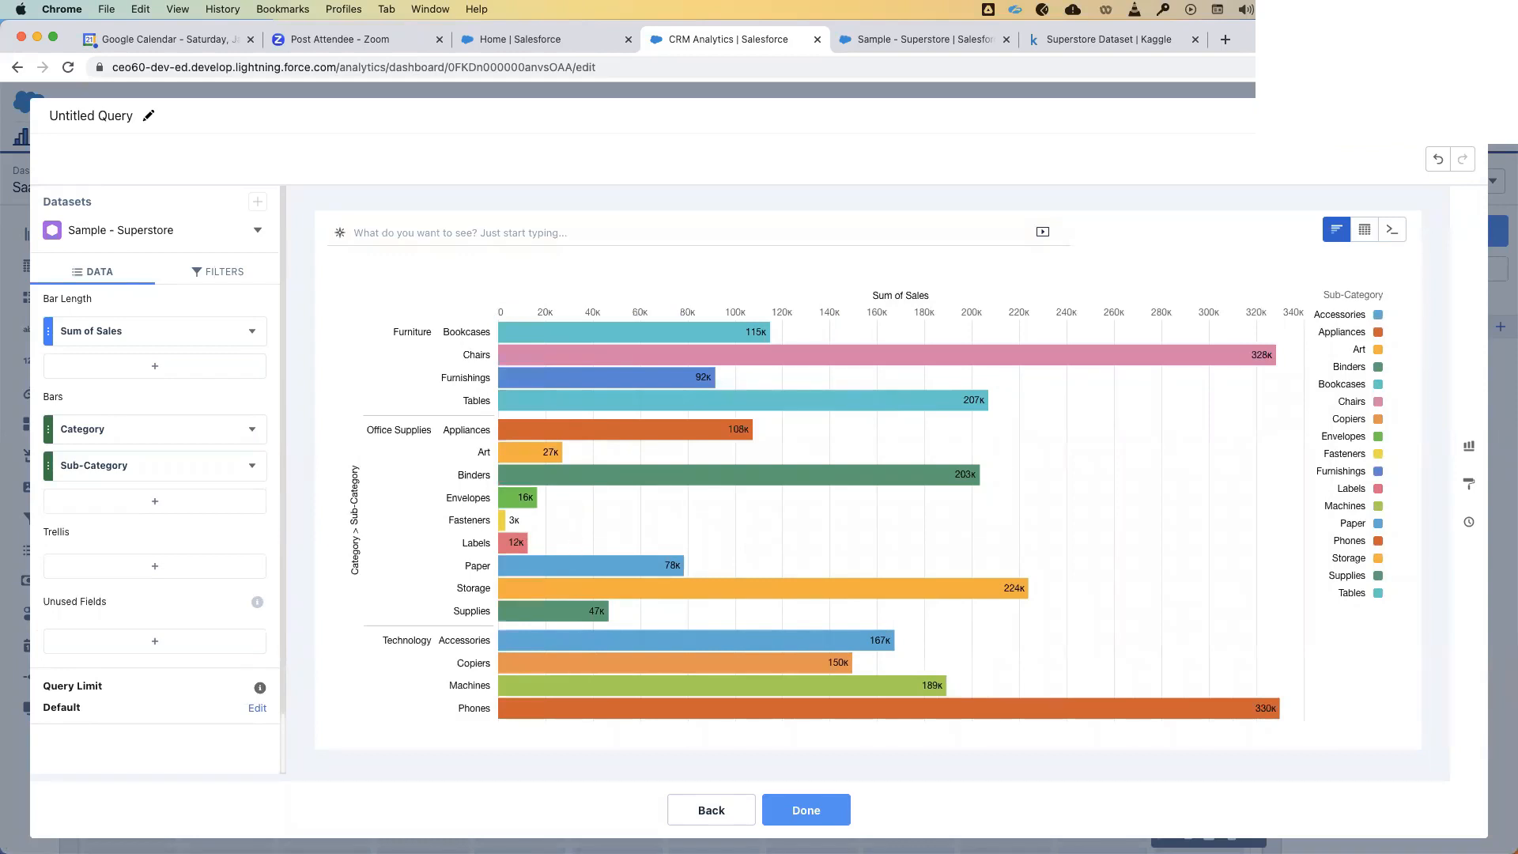
# - Look through the available chart types and suggested charts for the query, and leave it without saving
pyautogui.click(1465, 453)
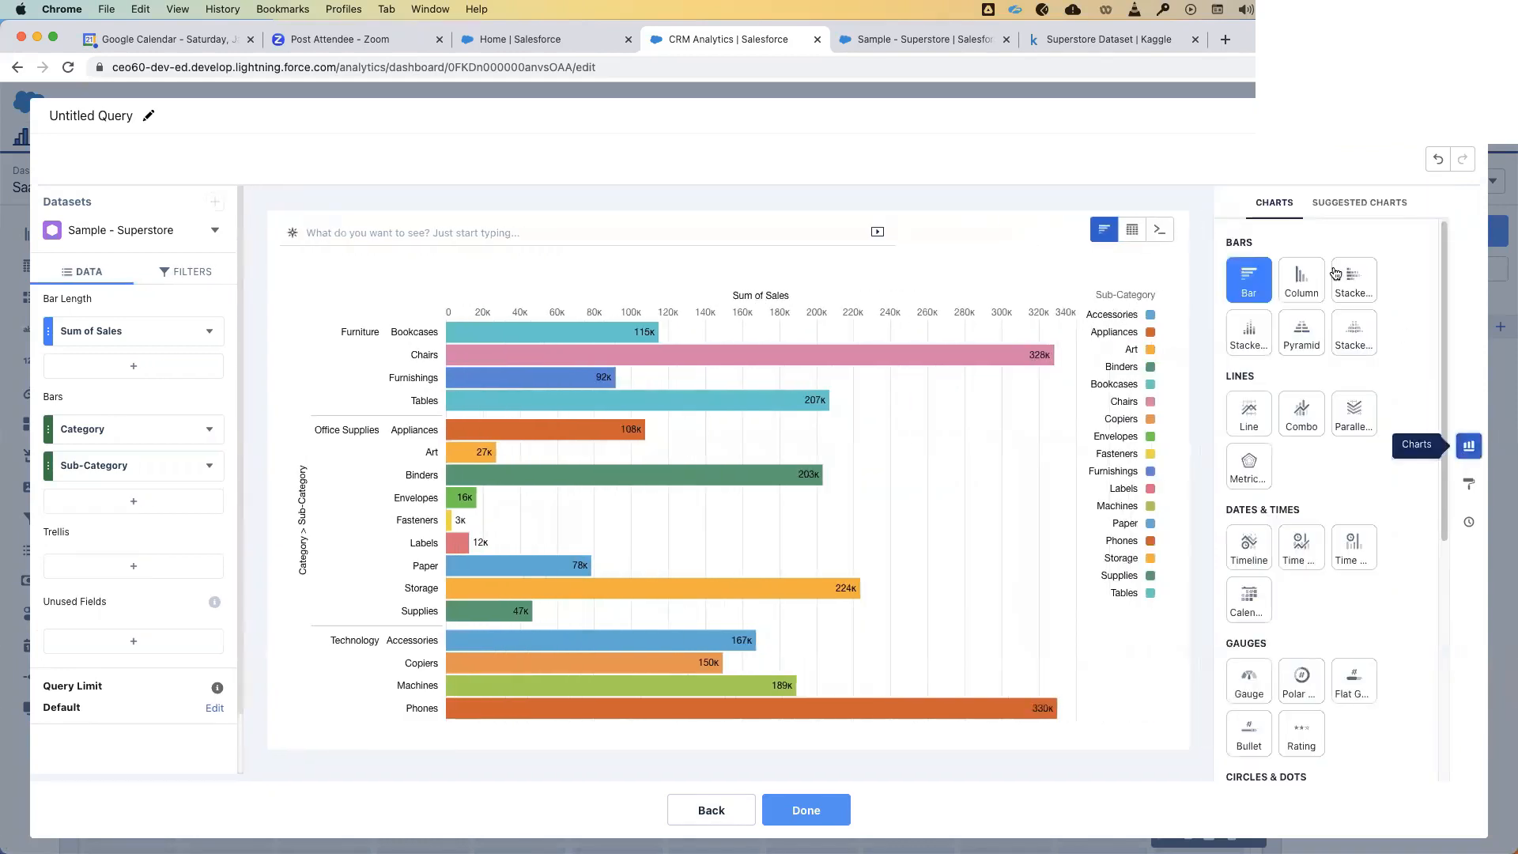
pyautogui.click(1377, 212)
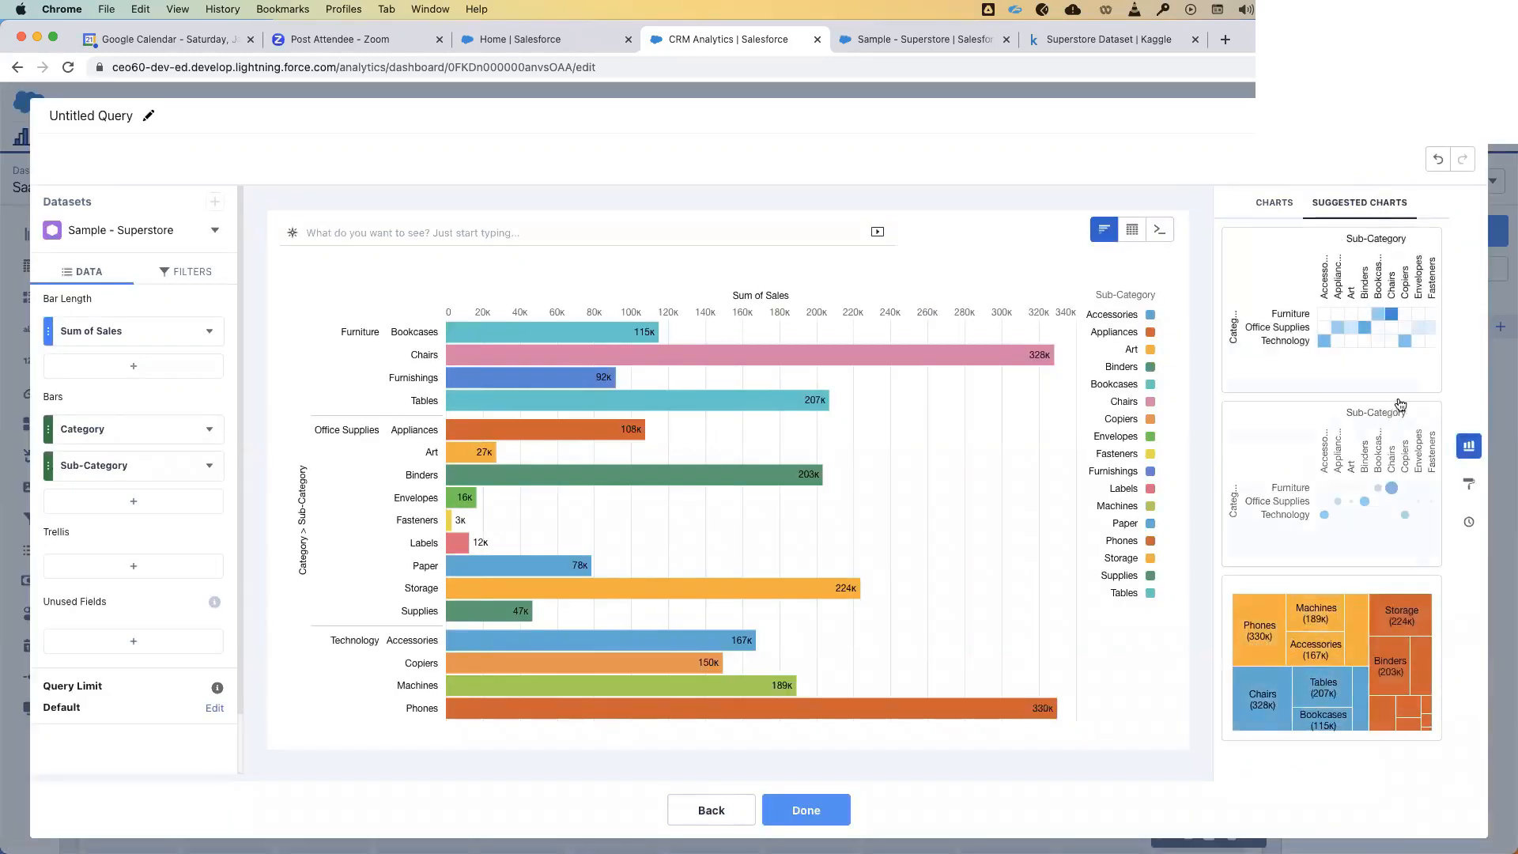
pyautogui.click(1275, 204)
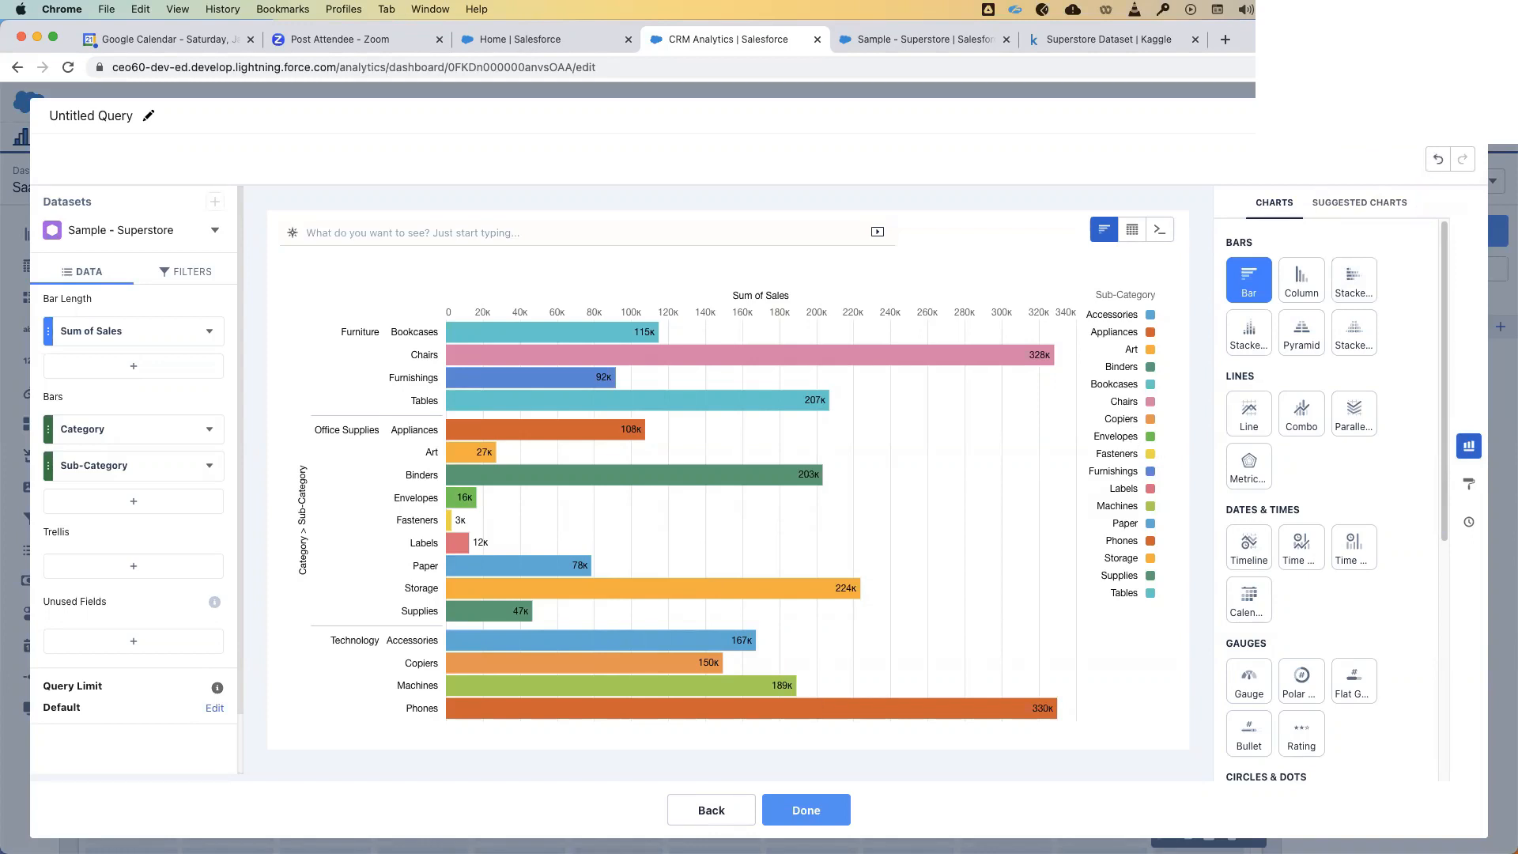
pyautogui.click(1467, 116)
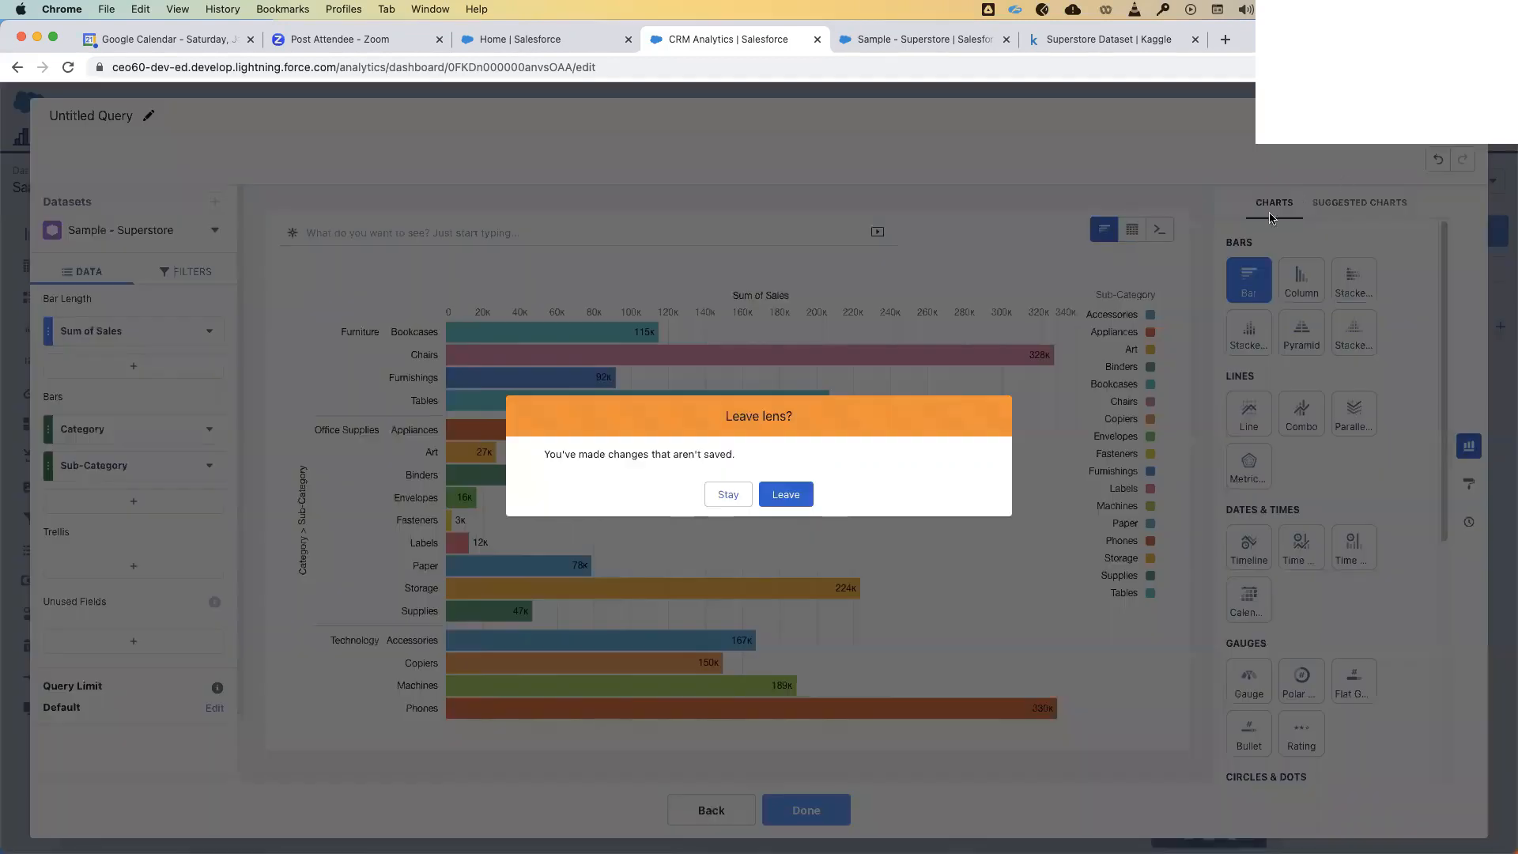
pyautogui.click(776, 502)
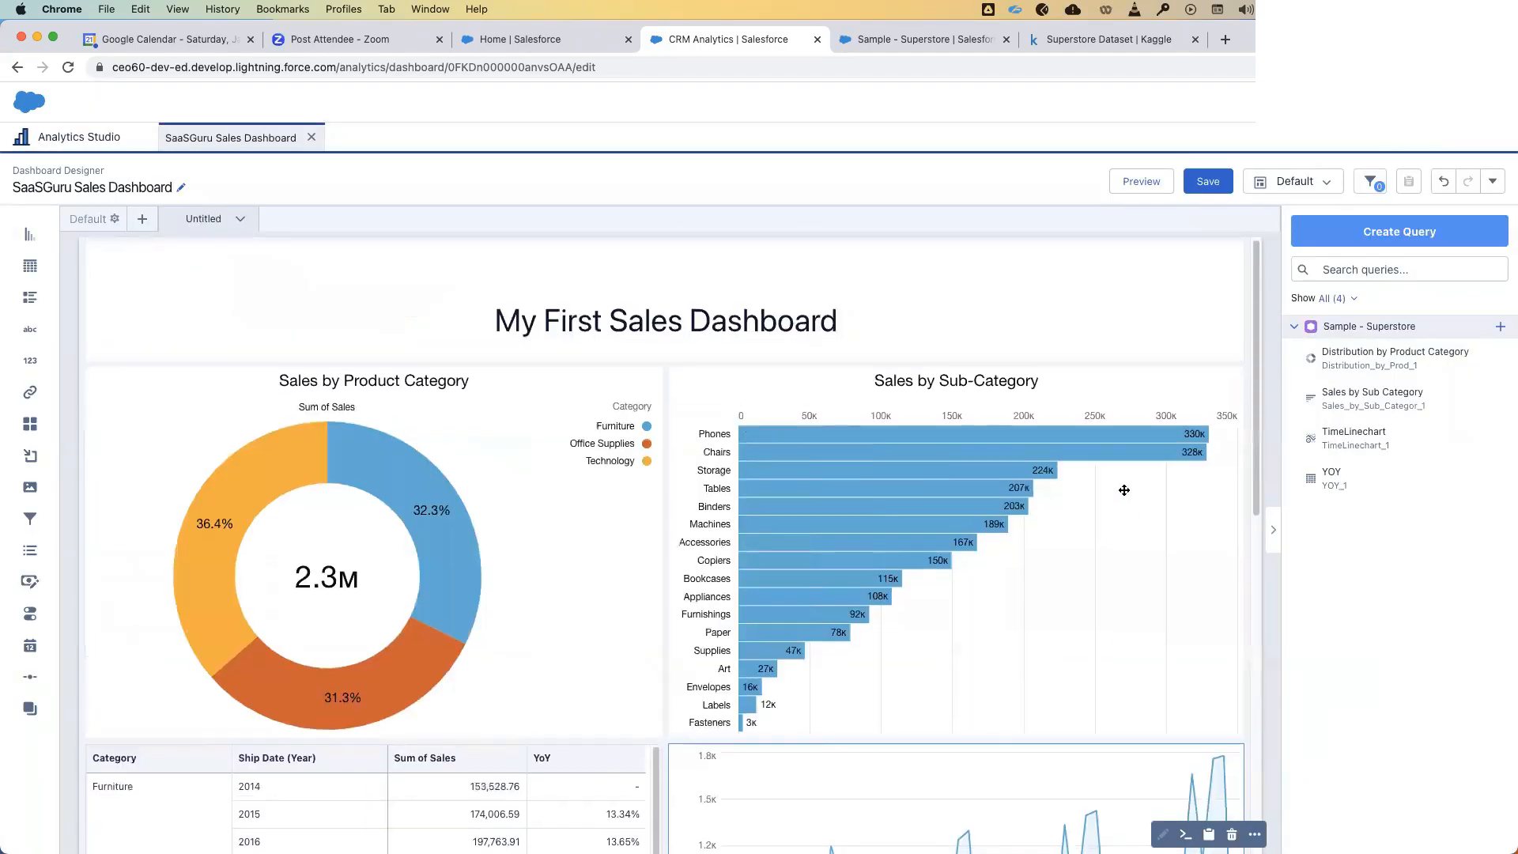
# - Delete the empty chart widget beneath the YoY table from the dashboard
pyautogui.scroll(-5, 595, 688)
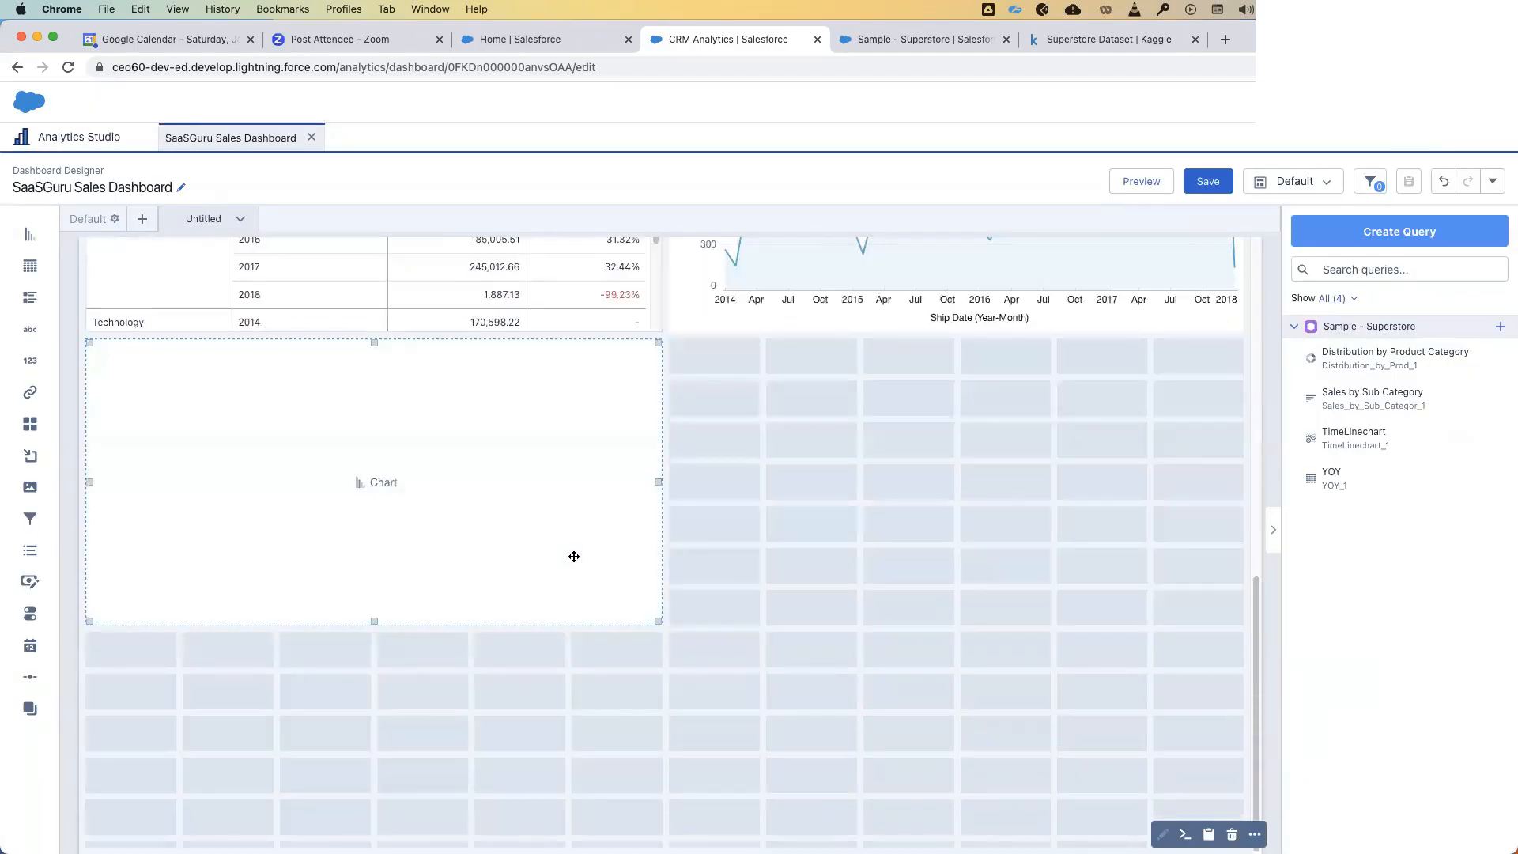
pyautogui.press('Delete')
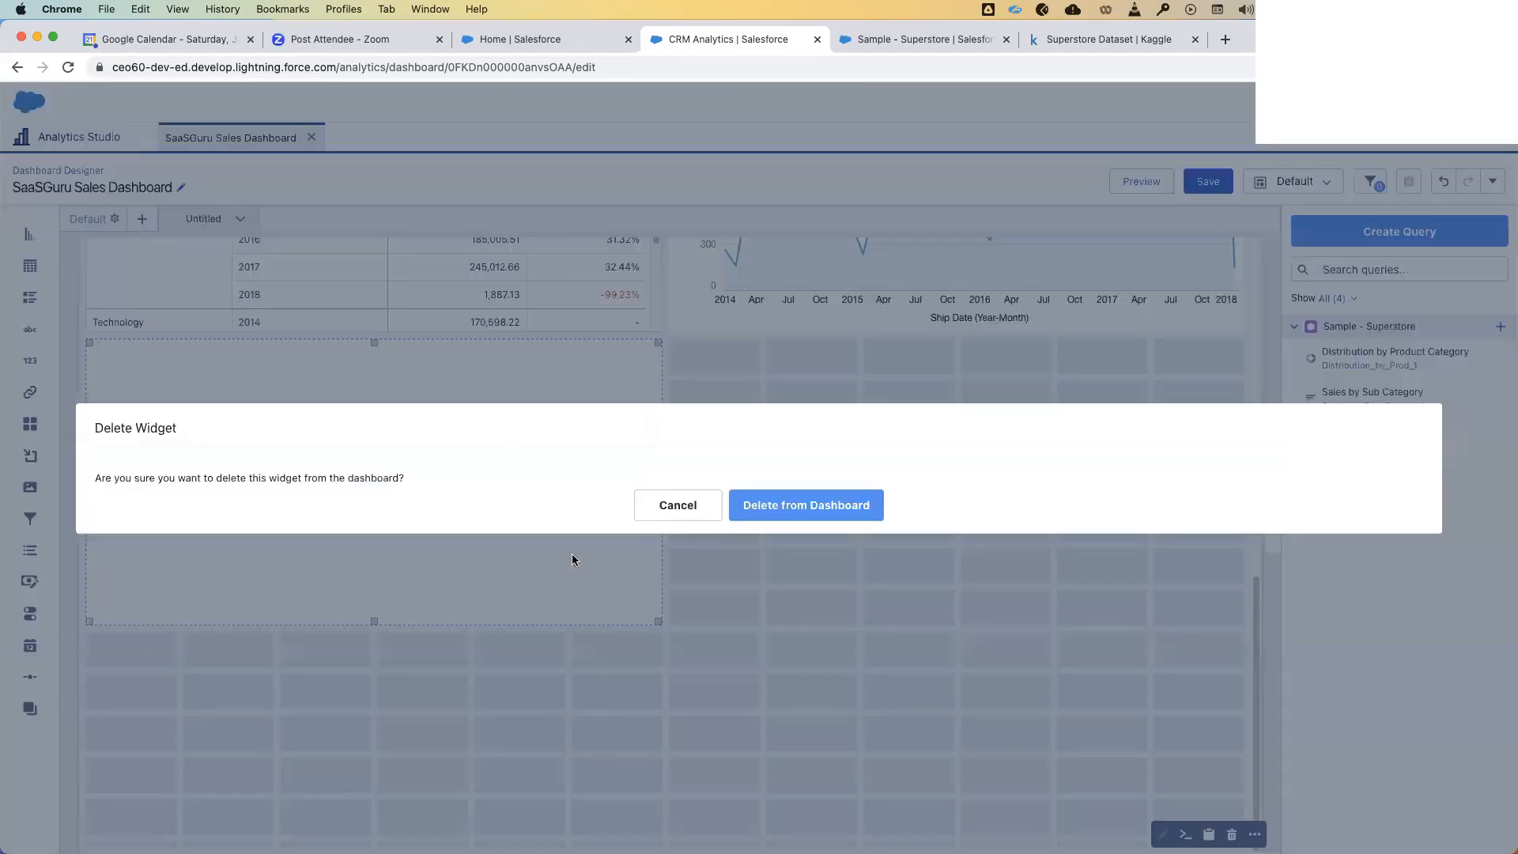
pyautogui.click(743, 505)
# - Create a new mobile layout named Mobilev3 with the content copied from the current layout
pyautogui.scroll(6, 1072, 604)
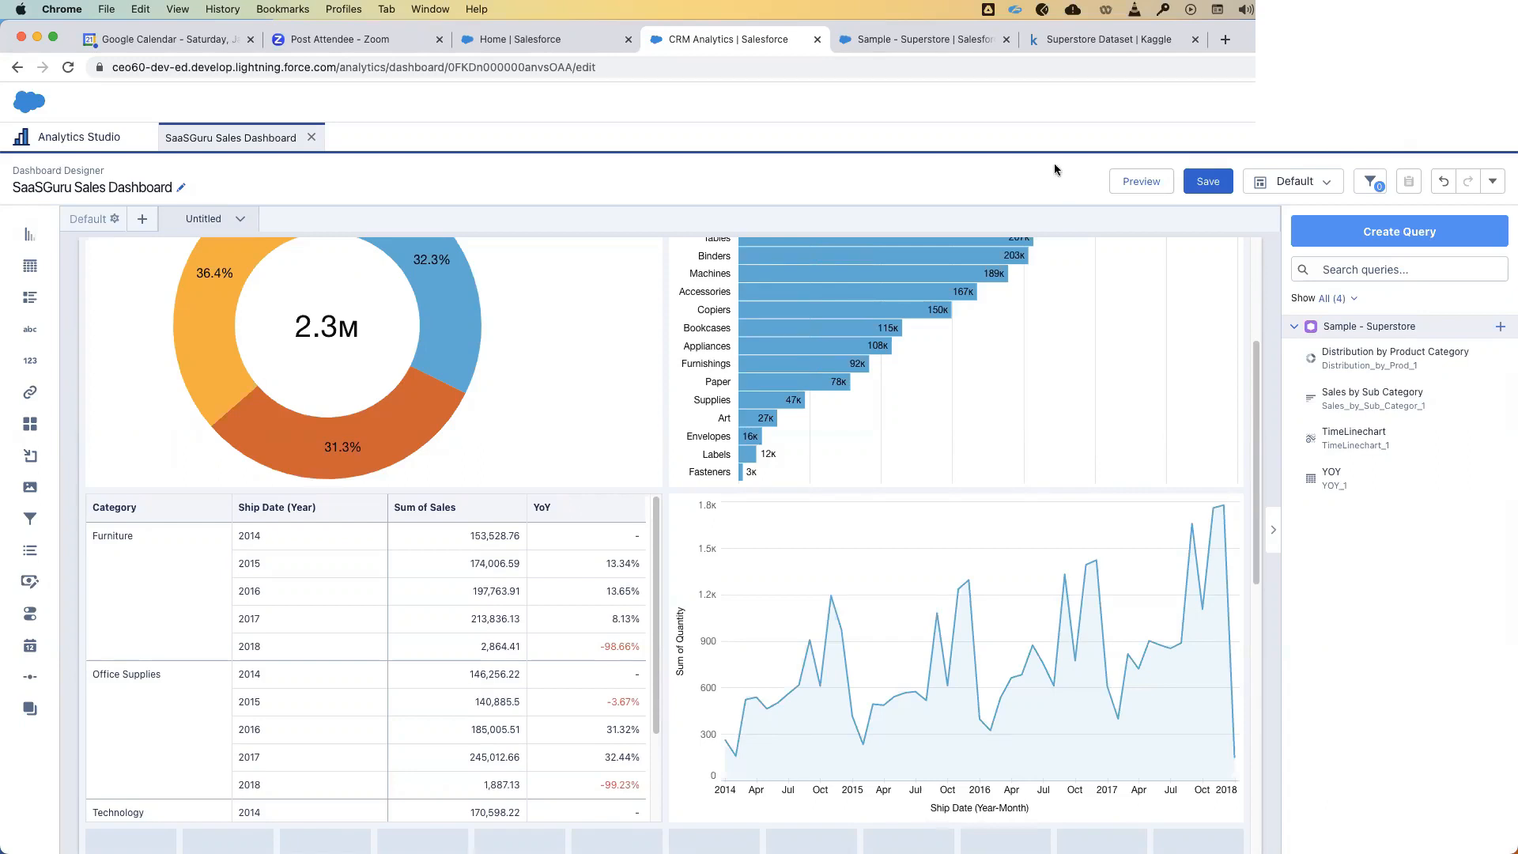
pyautogui.click(1307, 188)
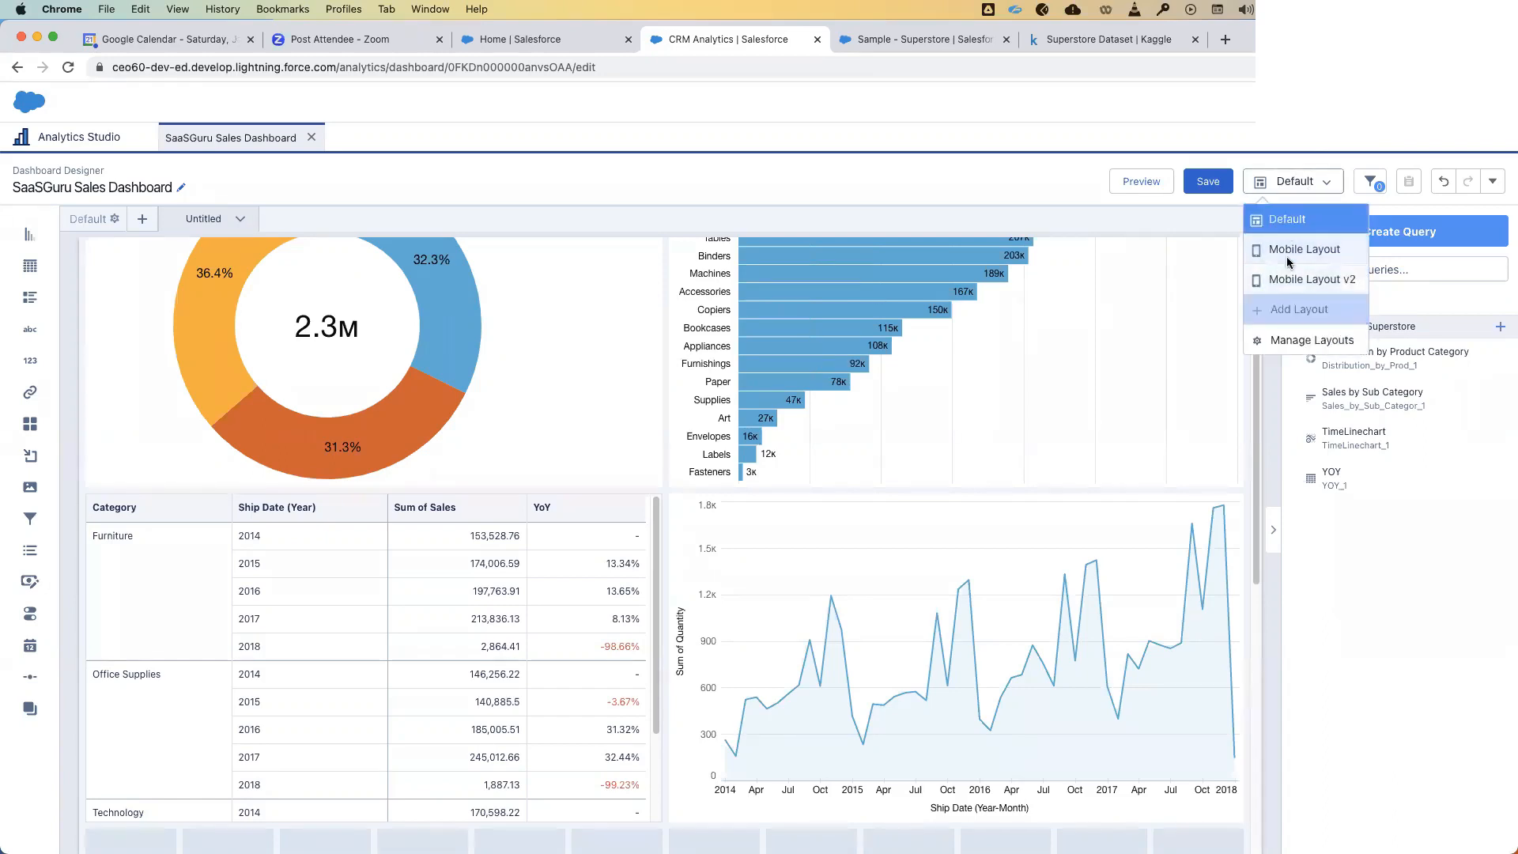
pyautogui.click(1318, 318)
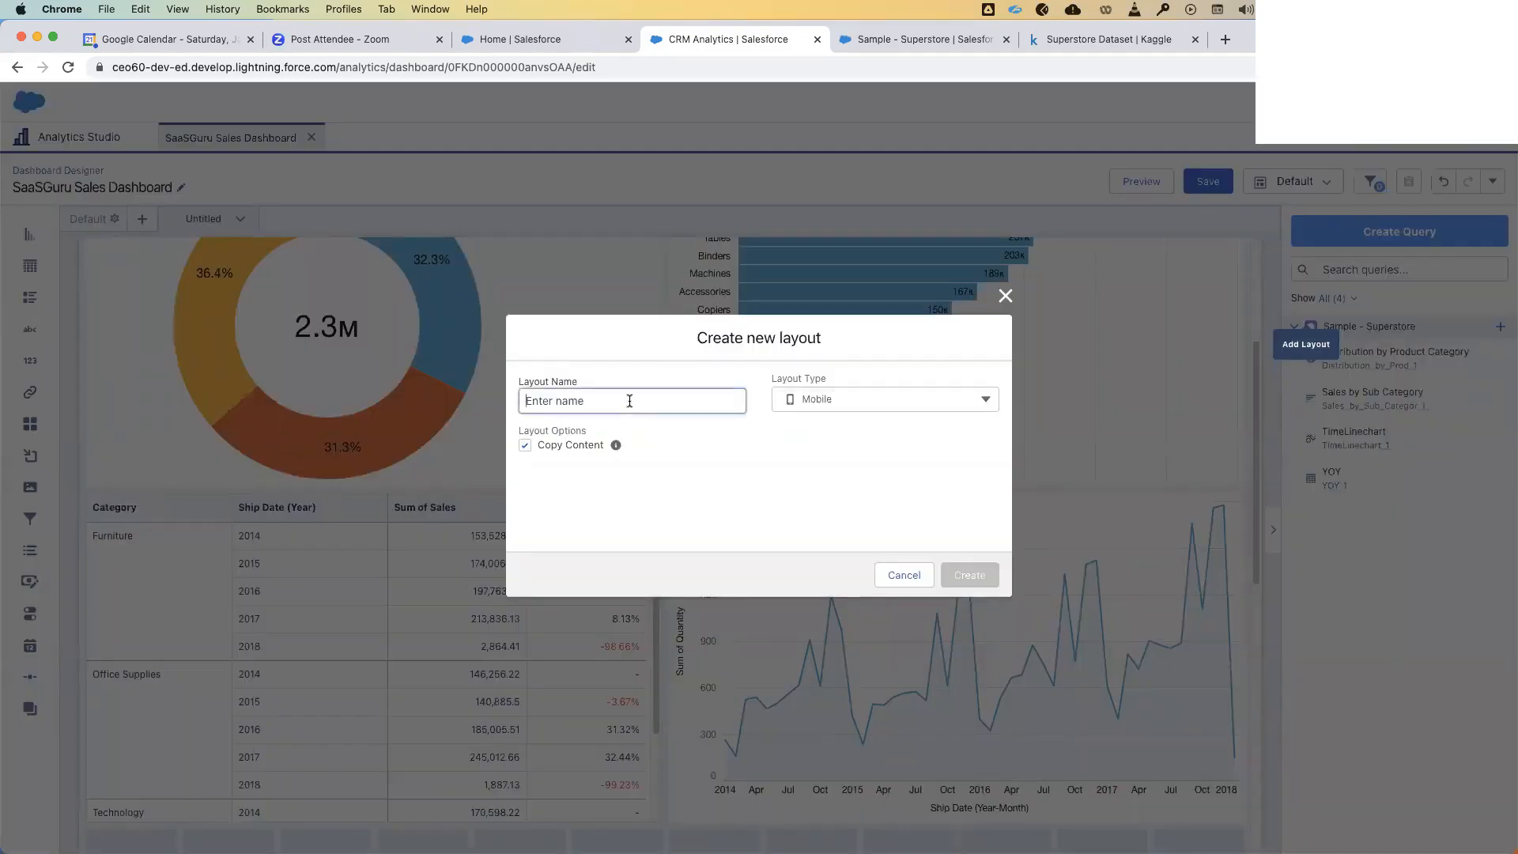
pyautogui.write('Mobi')
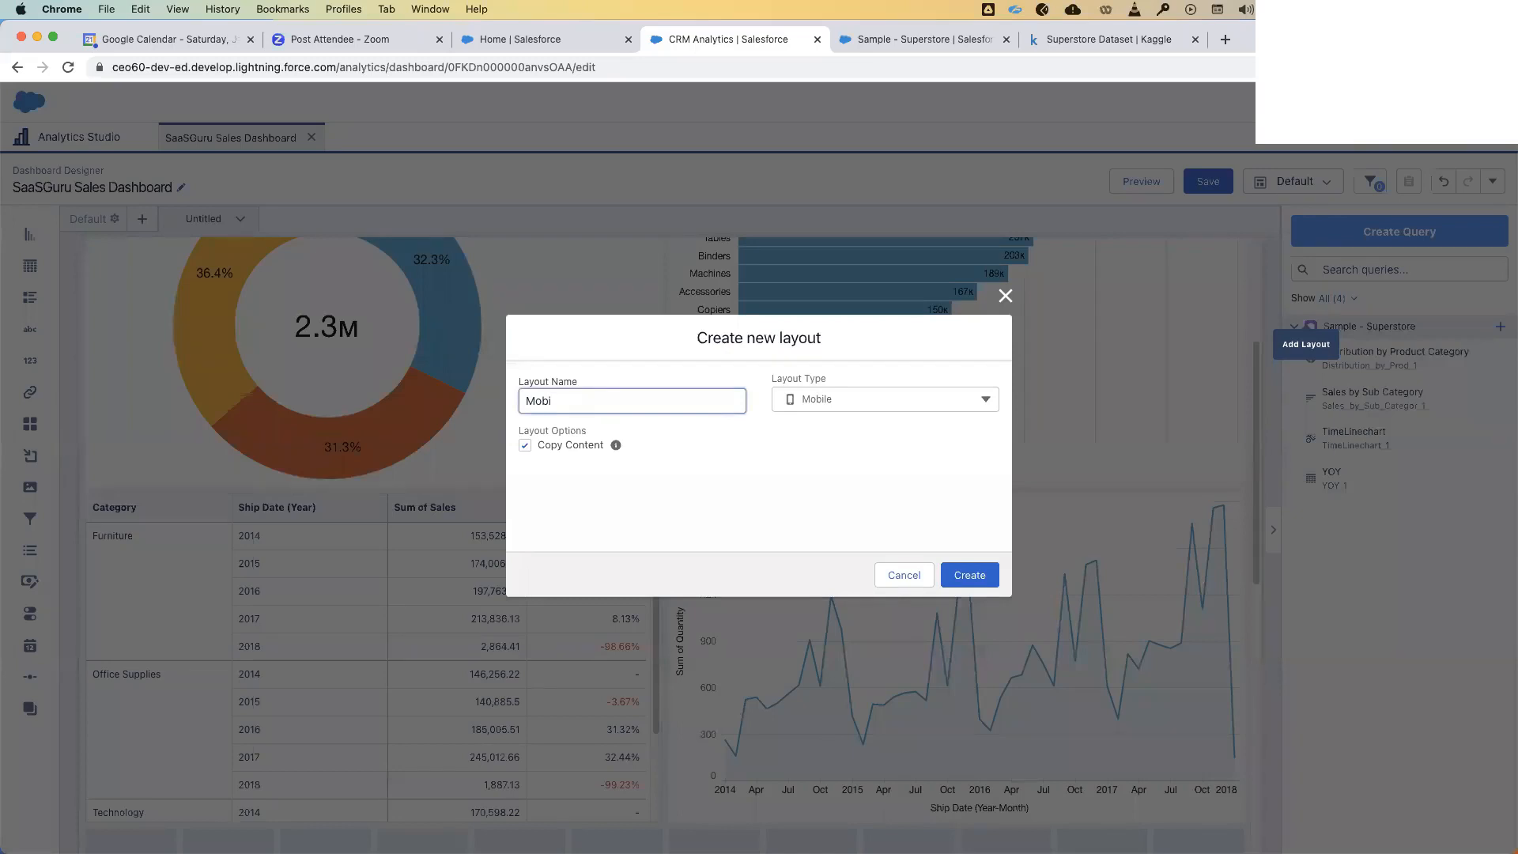
pyautogui.write('le Y')
pyautogui.click(562, 400)
pyautogui.press('BackSpace')
pyautogui.press('BackSpace')
pyautogui.write('v3')
pyautogui.click(969, 574)
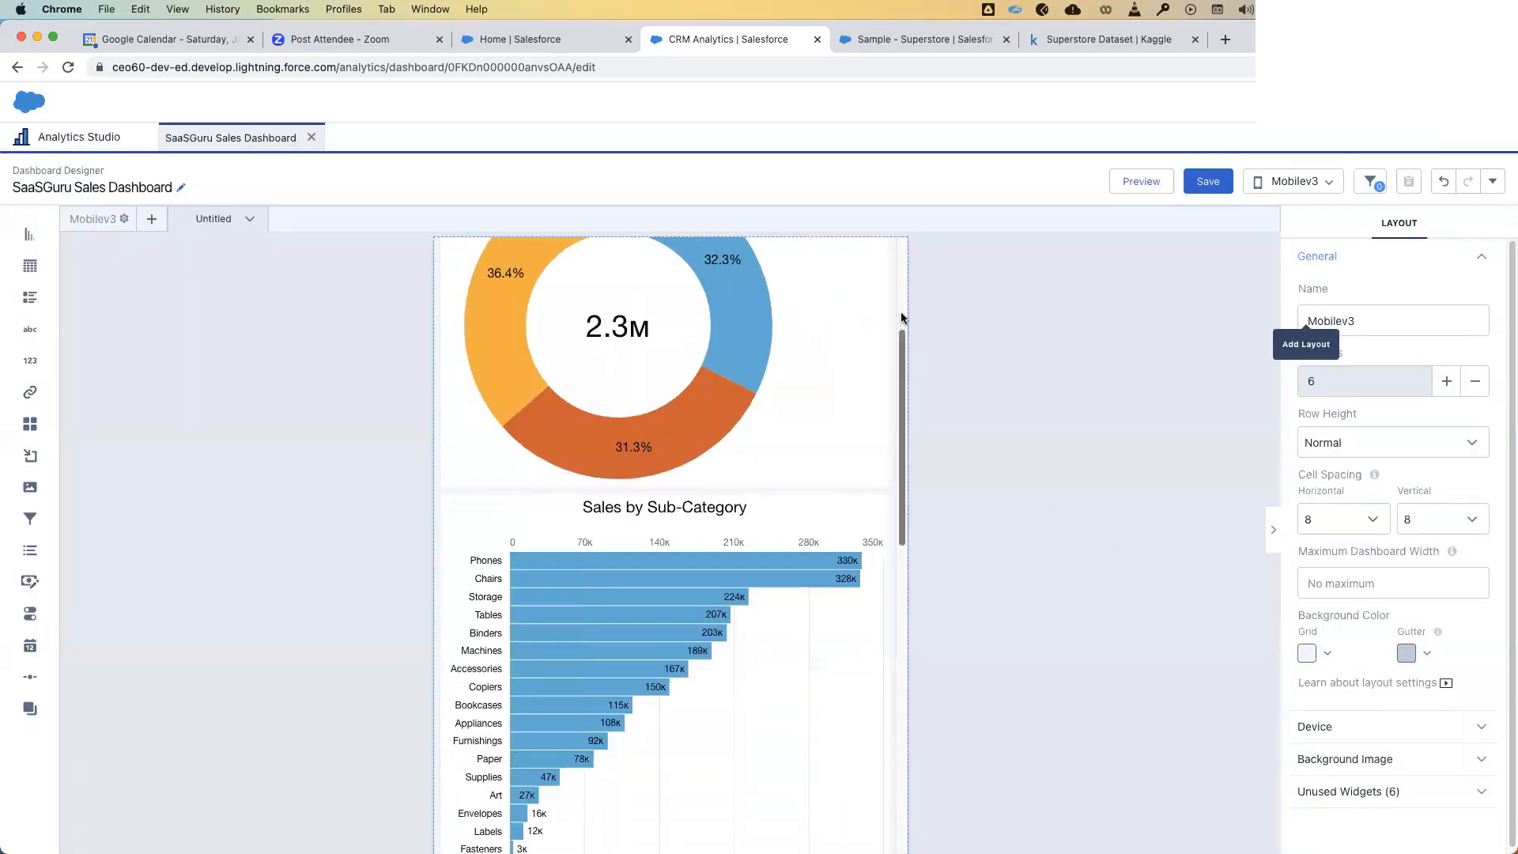
# - Review the Mobilev3 layout from the title down to the quantity line chart, and switch back to the Default layout
pyautogui.scroll(5, 885, 319)
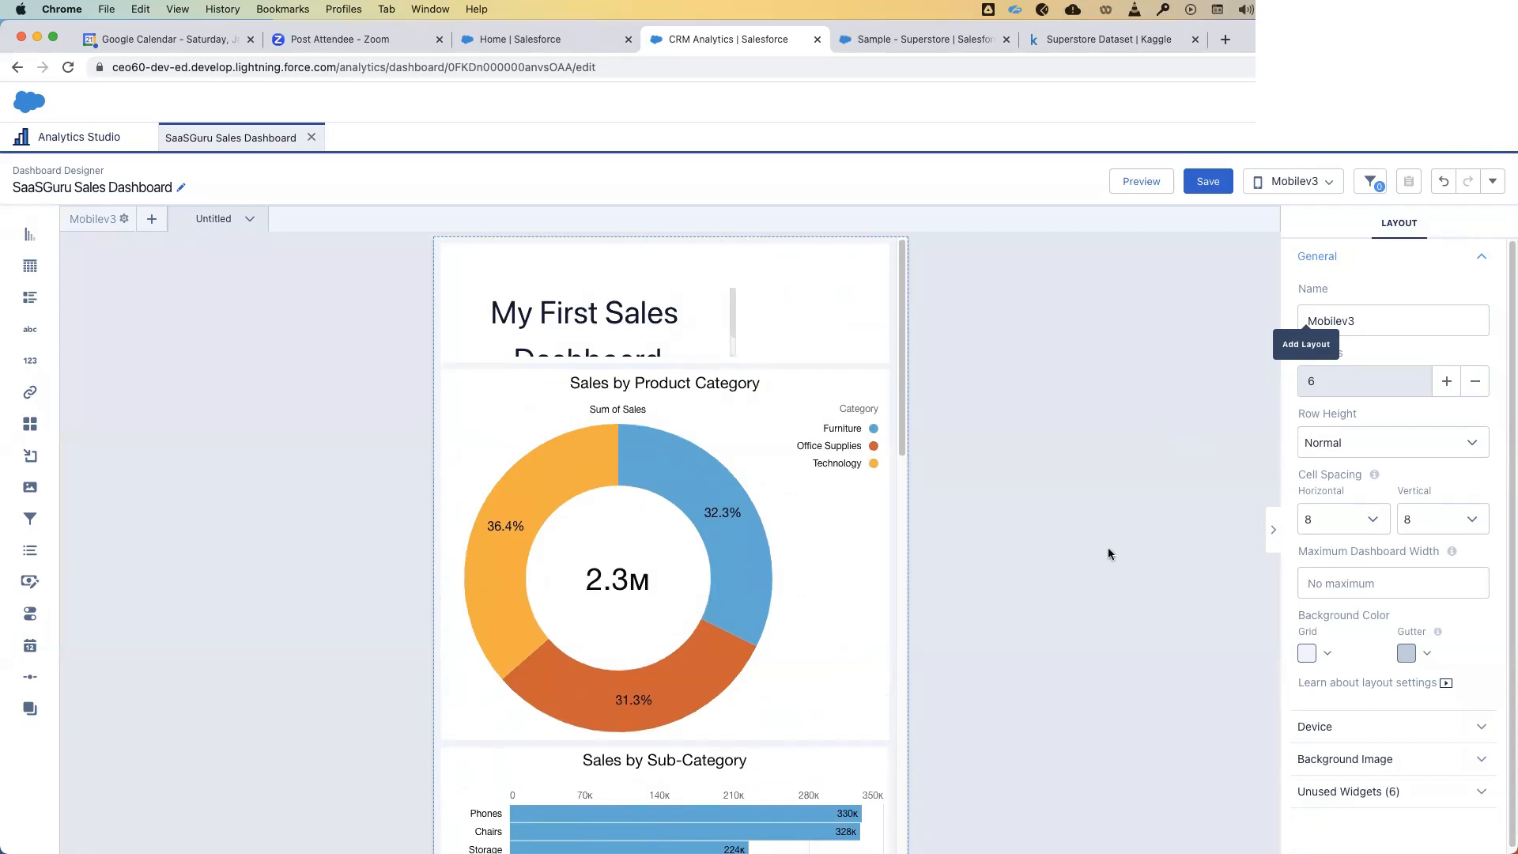
pyautogui.scroll(-2, 833, 570)
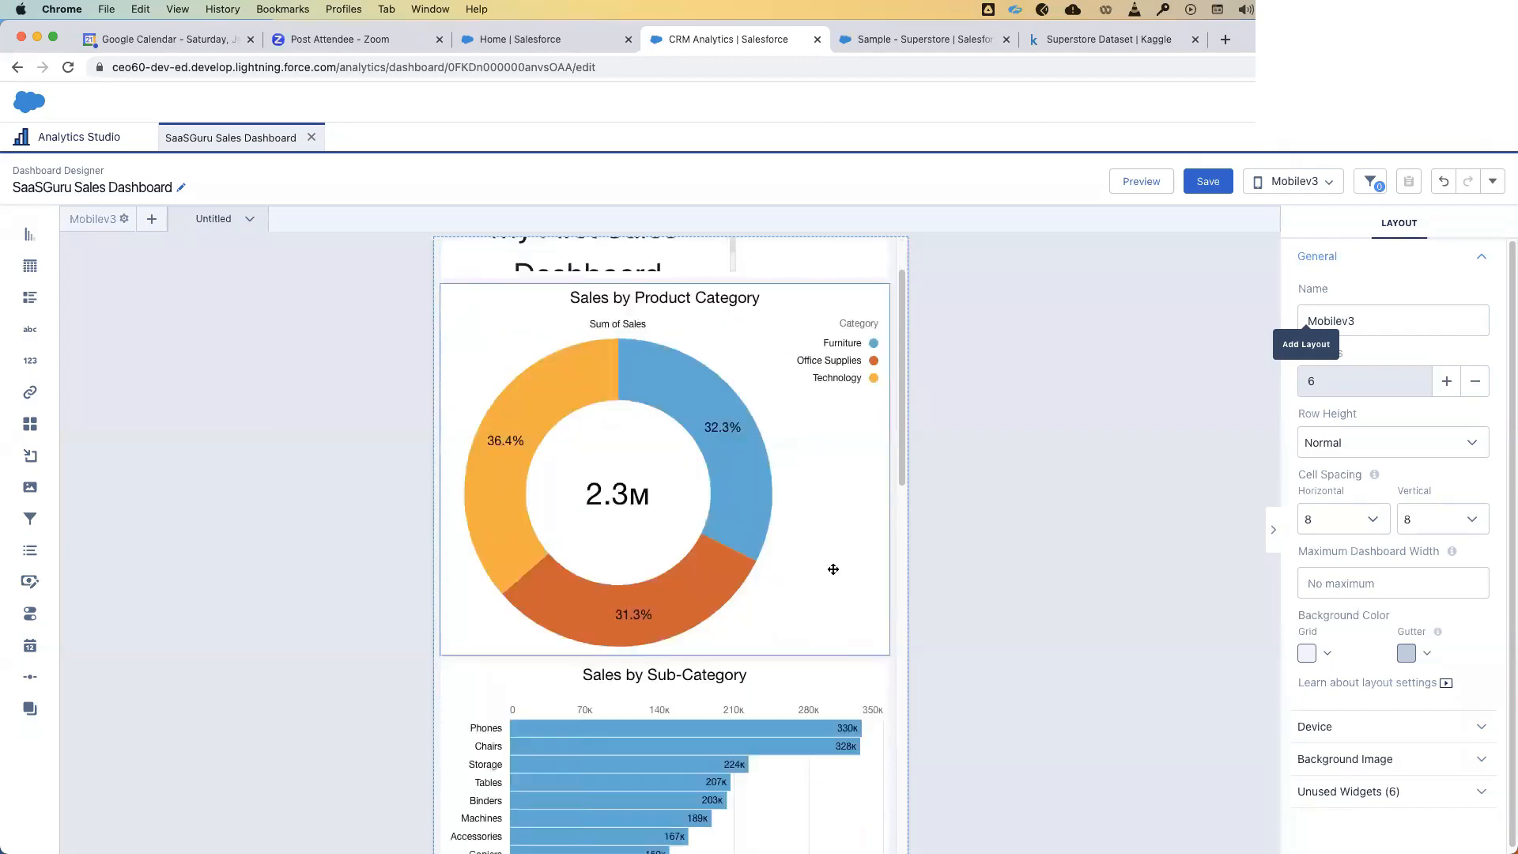
pyautogui.scroll(-10, 833, 569)
pyautogui.scroll(-10, 817, 620)
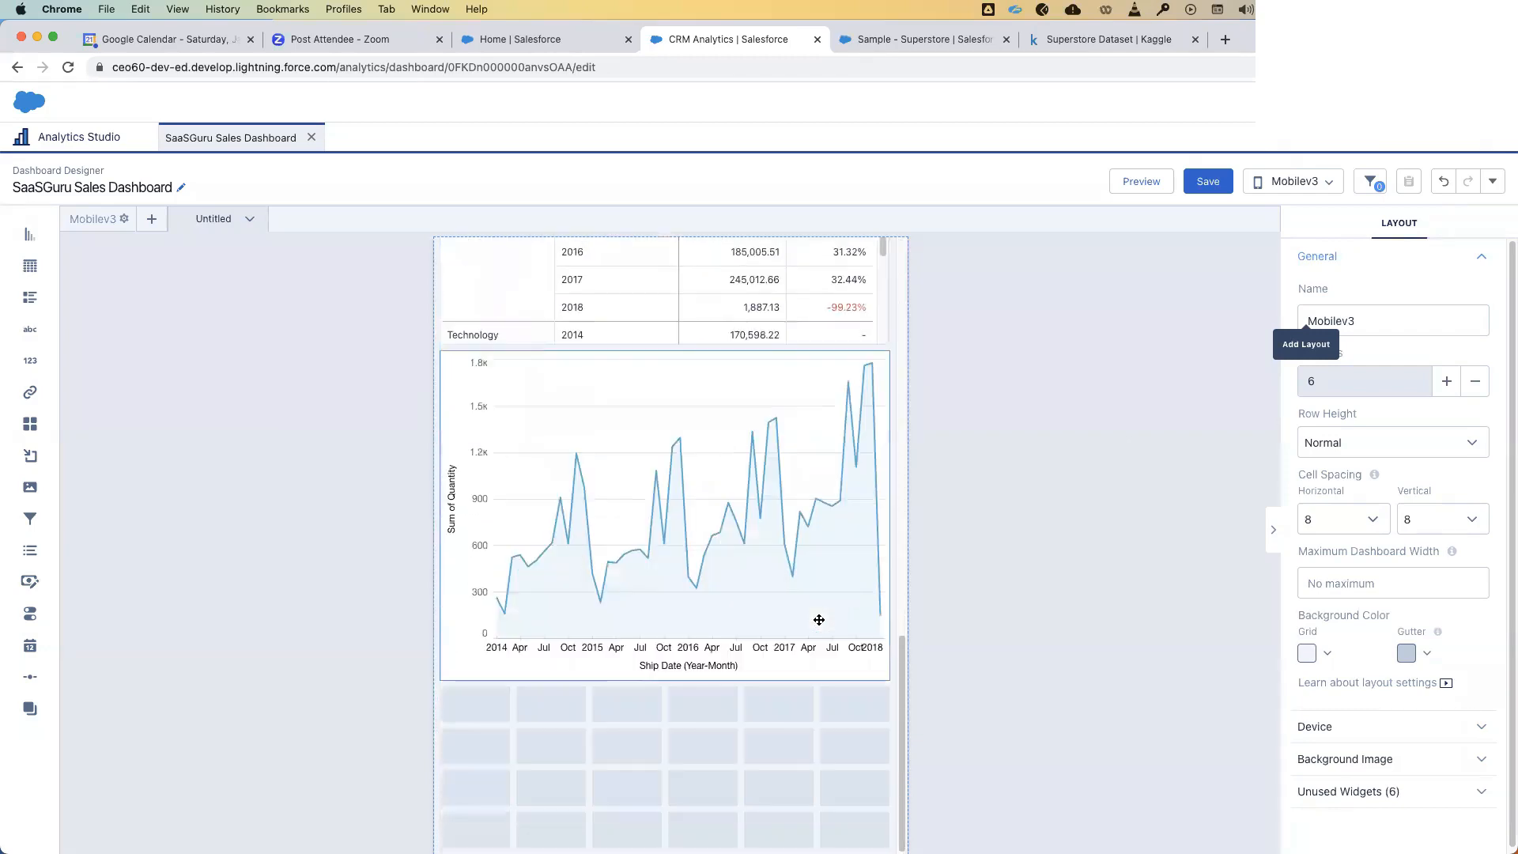
pyautogui.scroll(15, 818, 619)
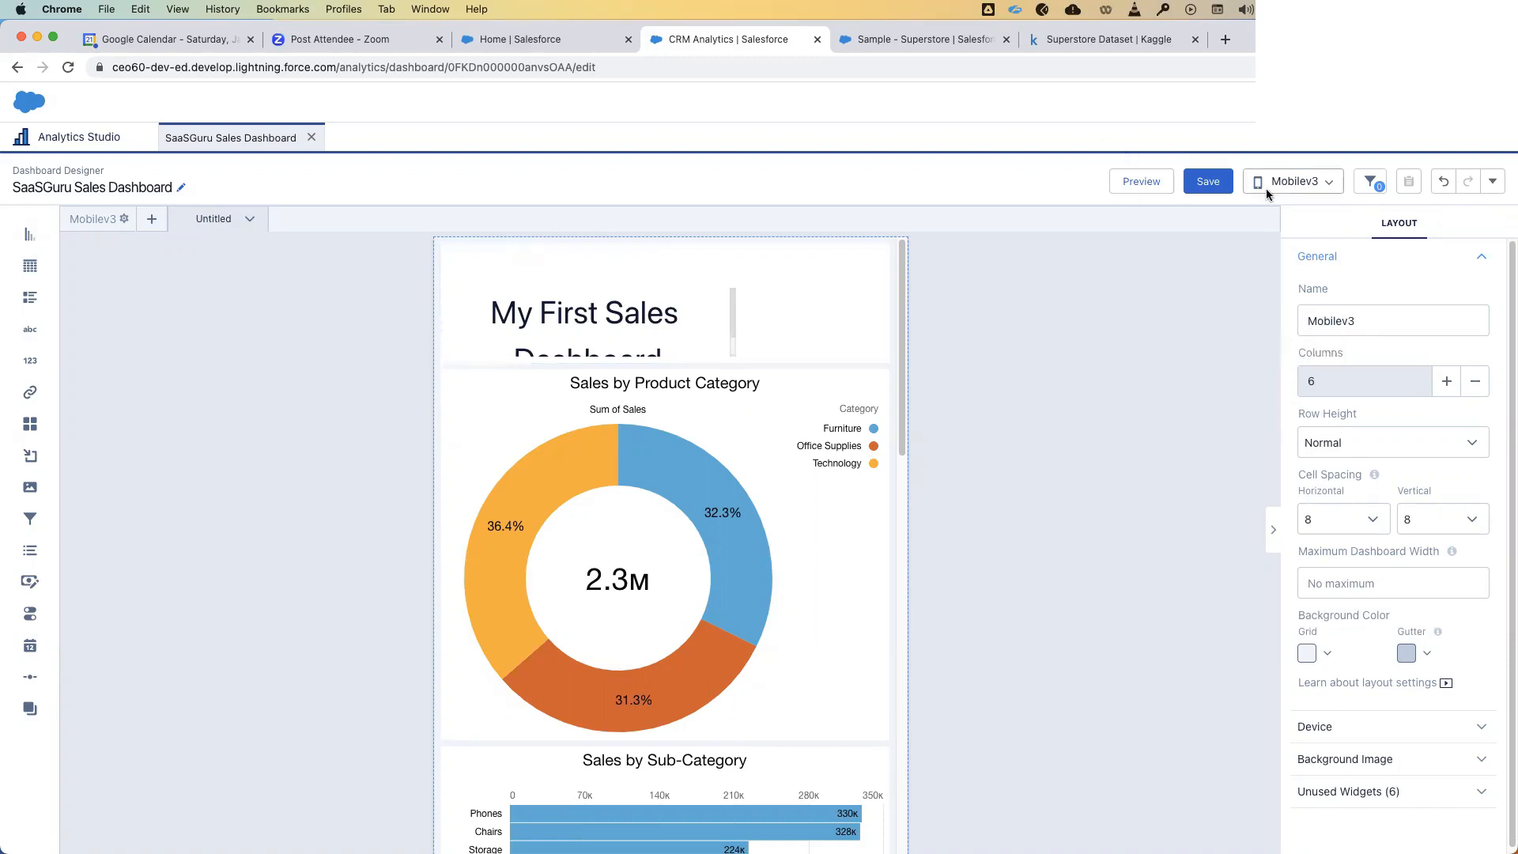
pyautogui.click(1295, 181)
pyautogui.click(1289, 212)
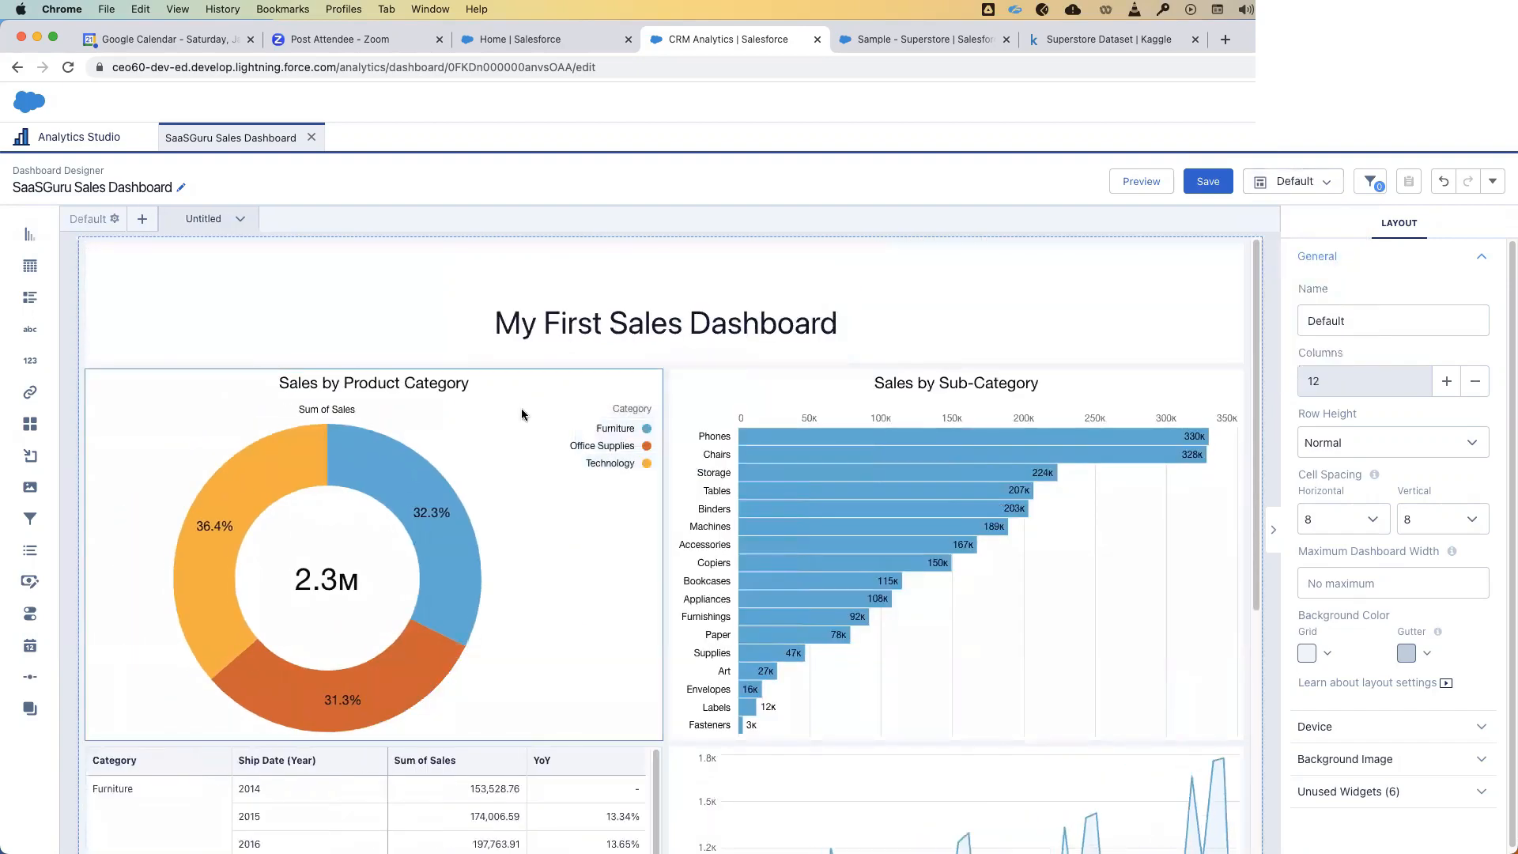
# - Inspect the code behind the Sales by Product Category donut's query, leave it without saving, and deselect the chart
pyautogui.doubleClick(521, 408)
pyautogui.click(805, 494)
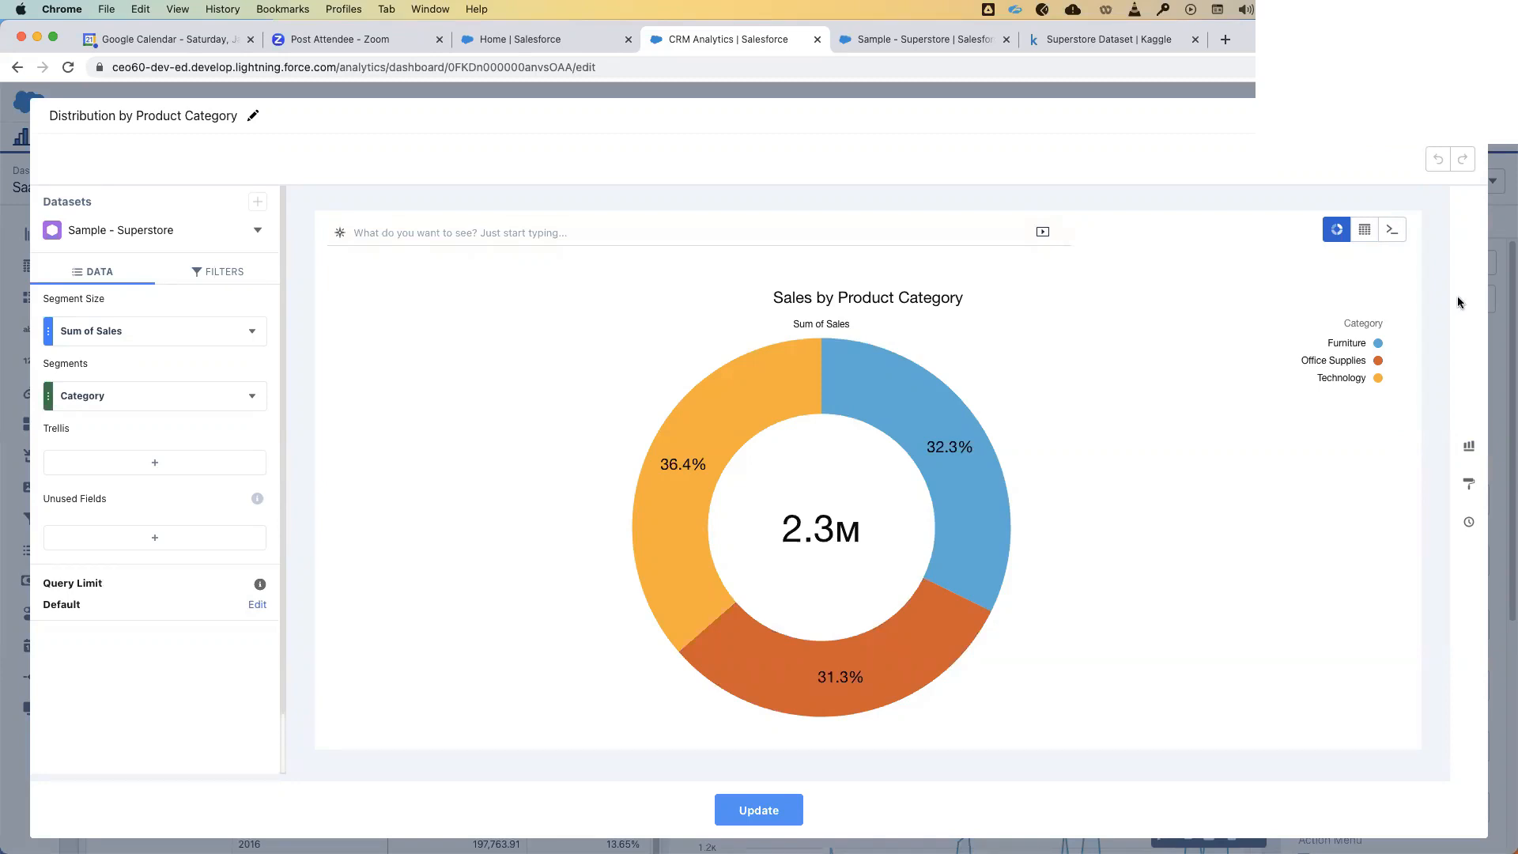
pyautogui.click(1393, 234)
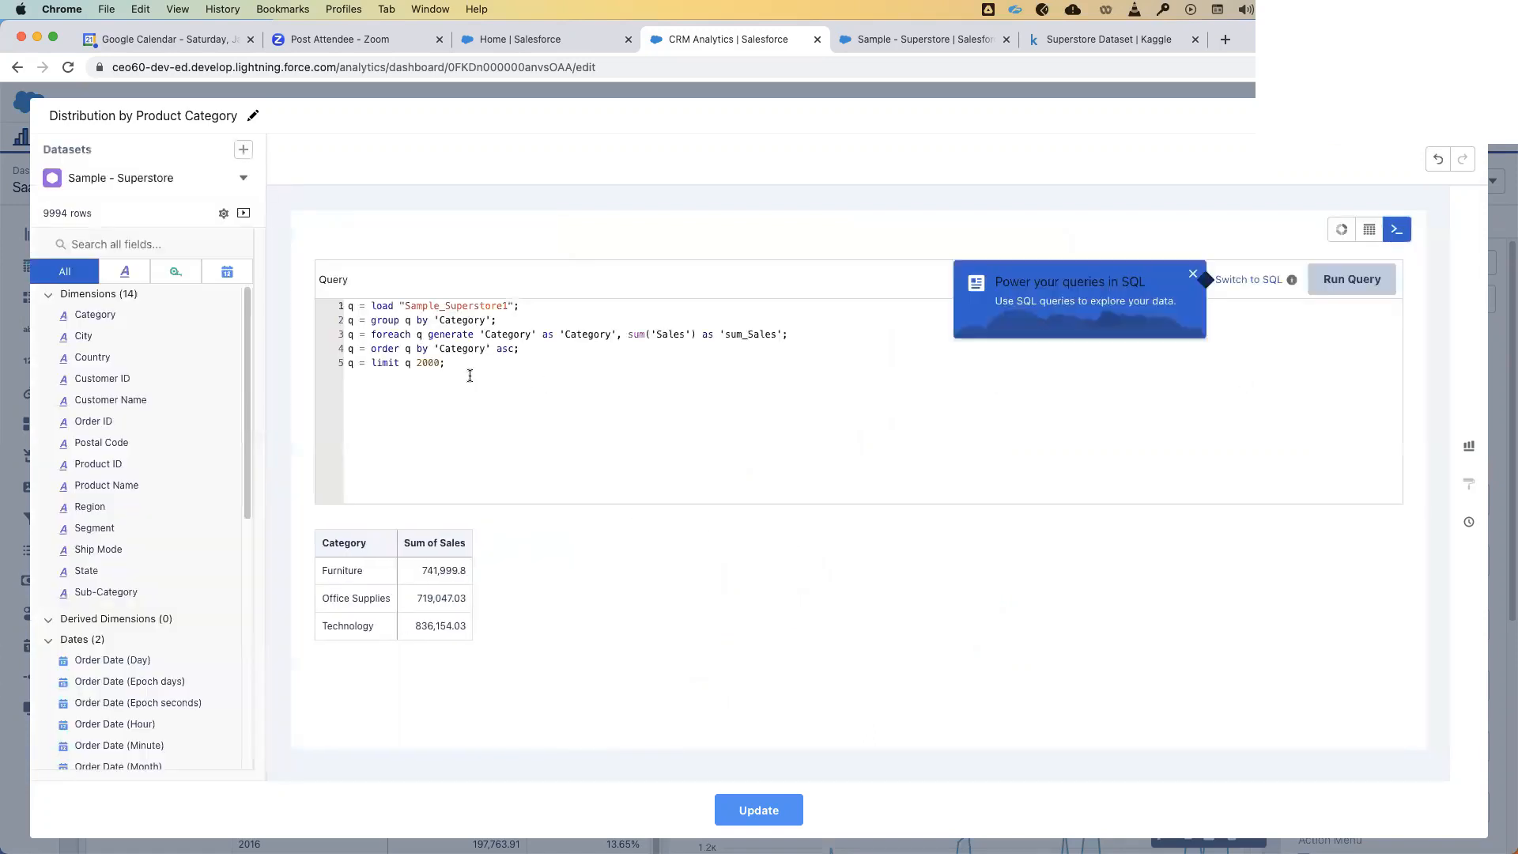
pyautogui.moveTo(470, 375); pyautogui.dragTo(342, 310)
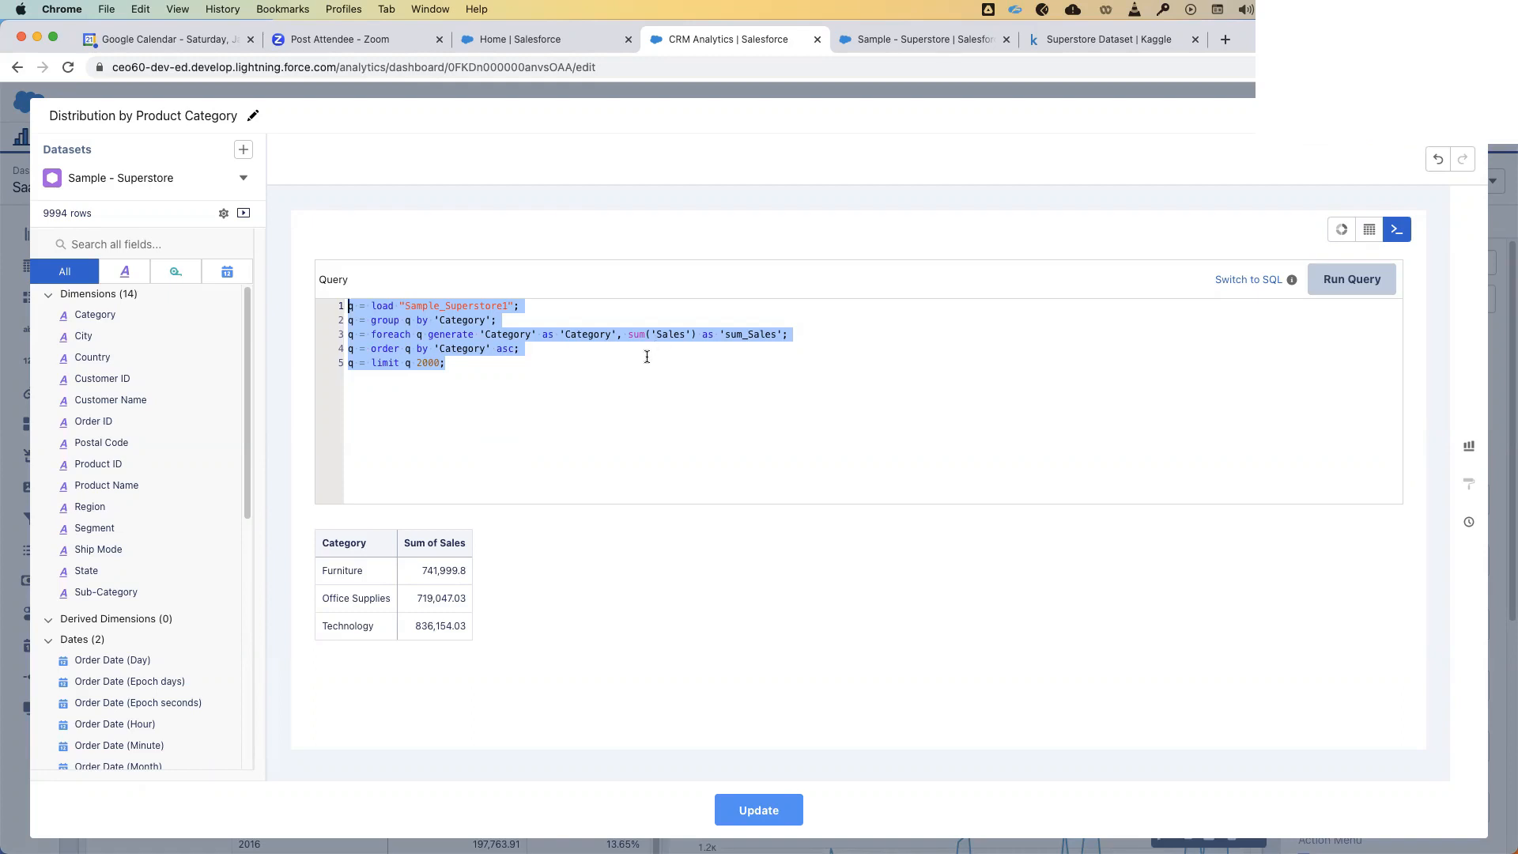
pyautogui.click(606, 394)
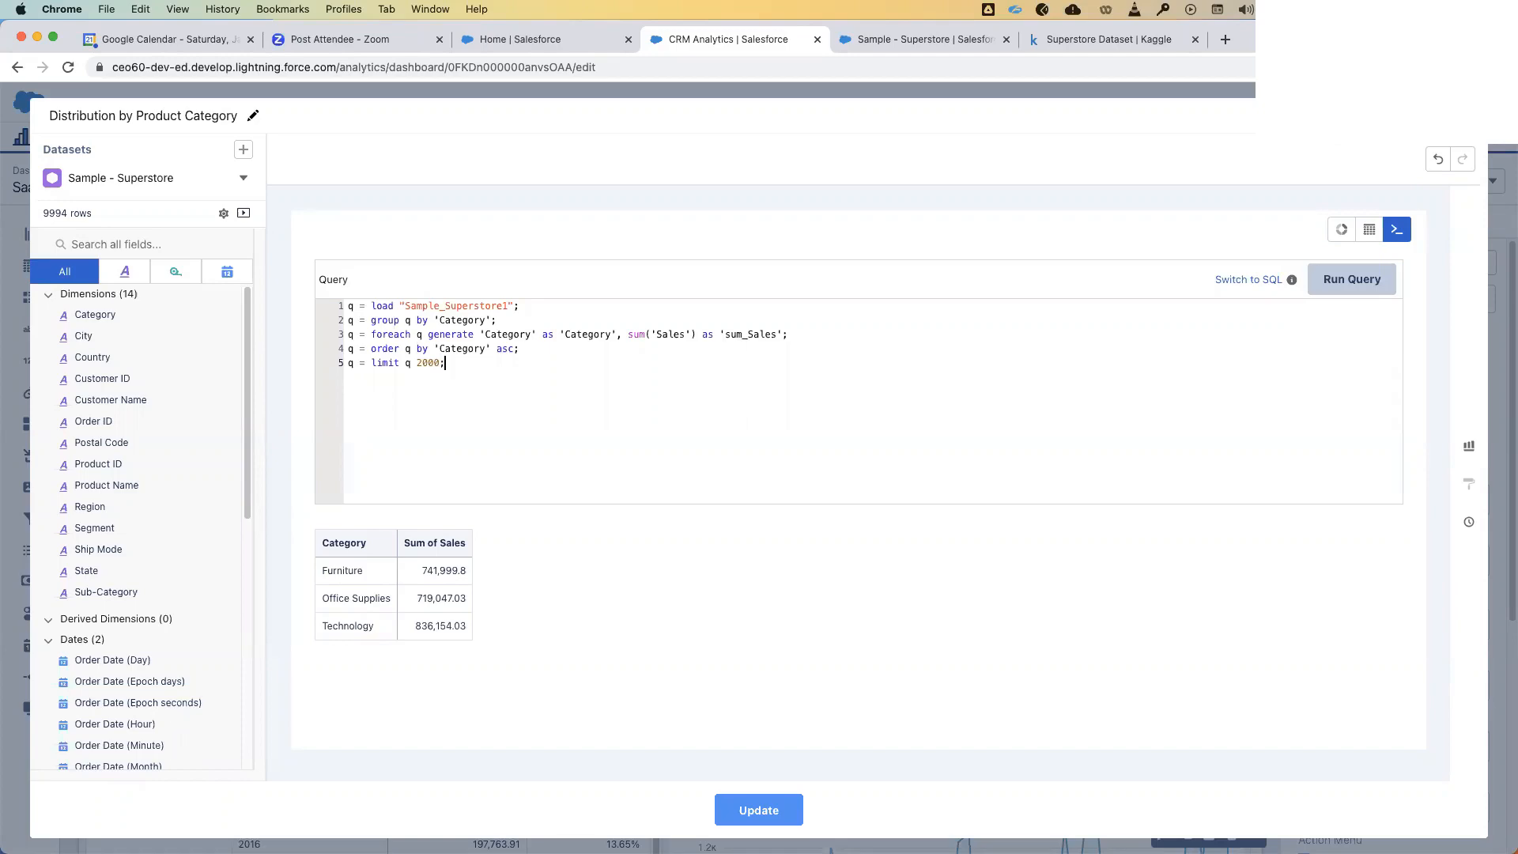
pyautogui.click(1460, 116)
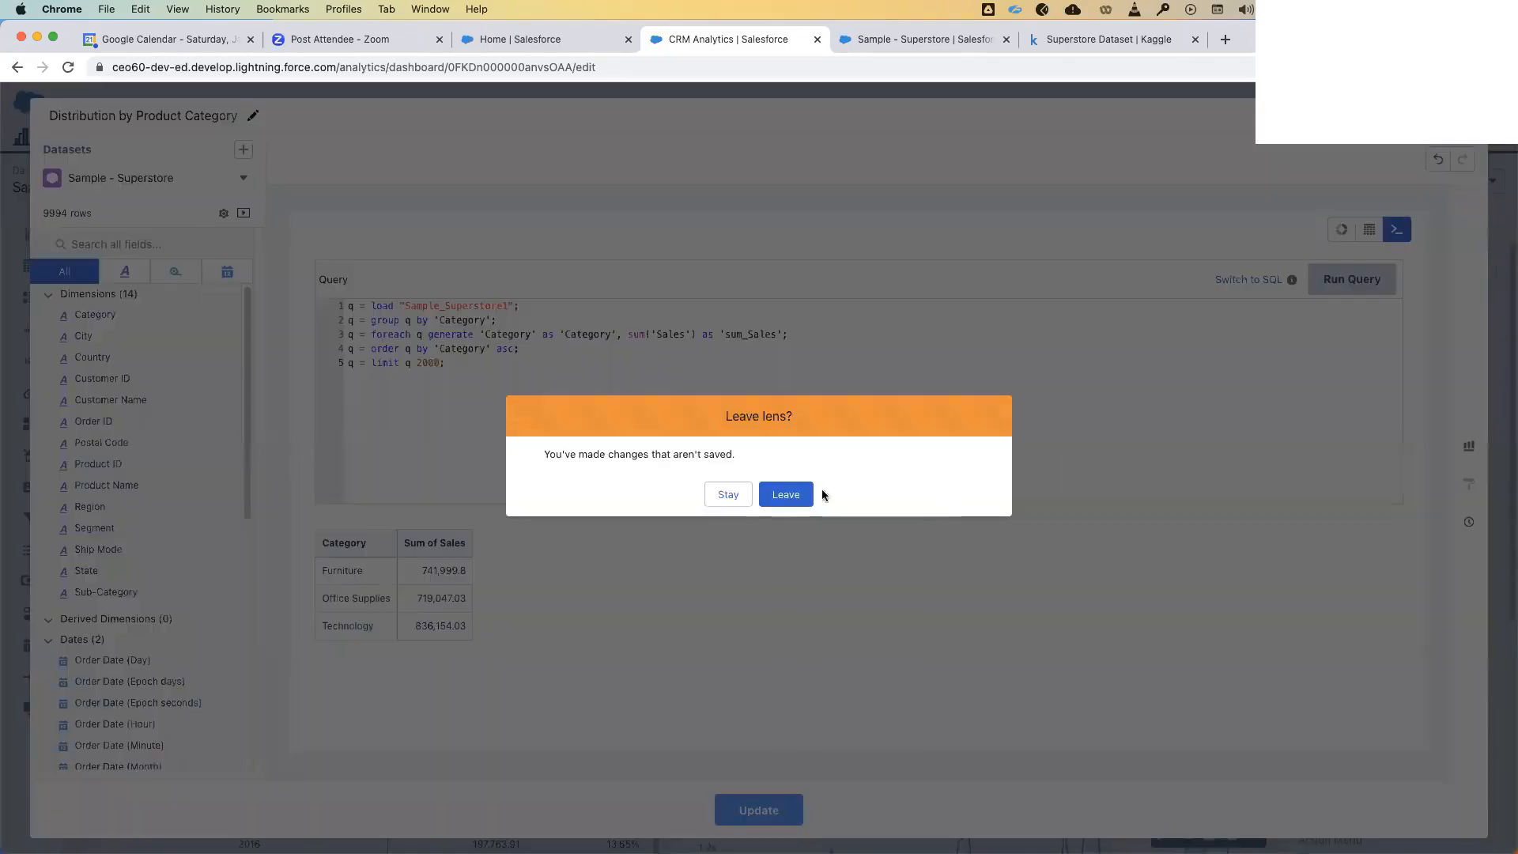
pyautogui.click(800, 494)
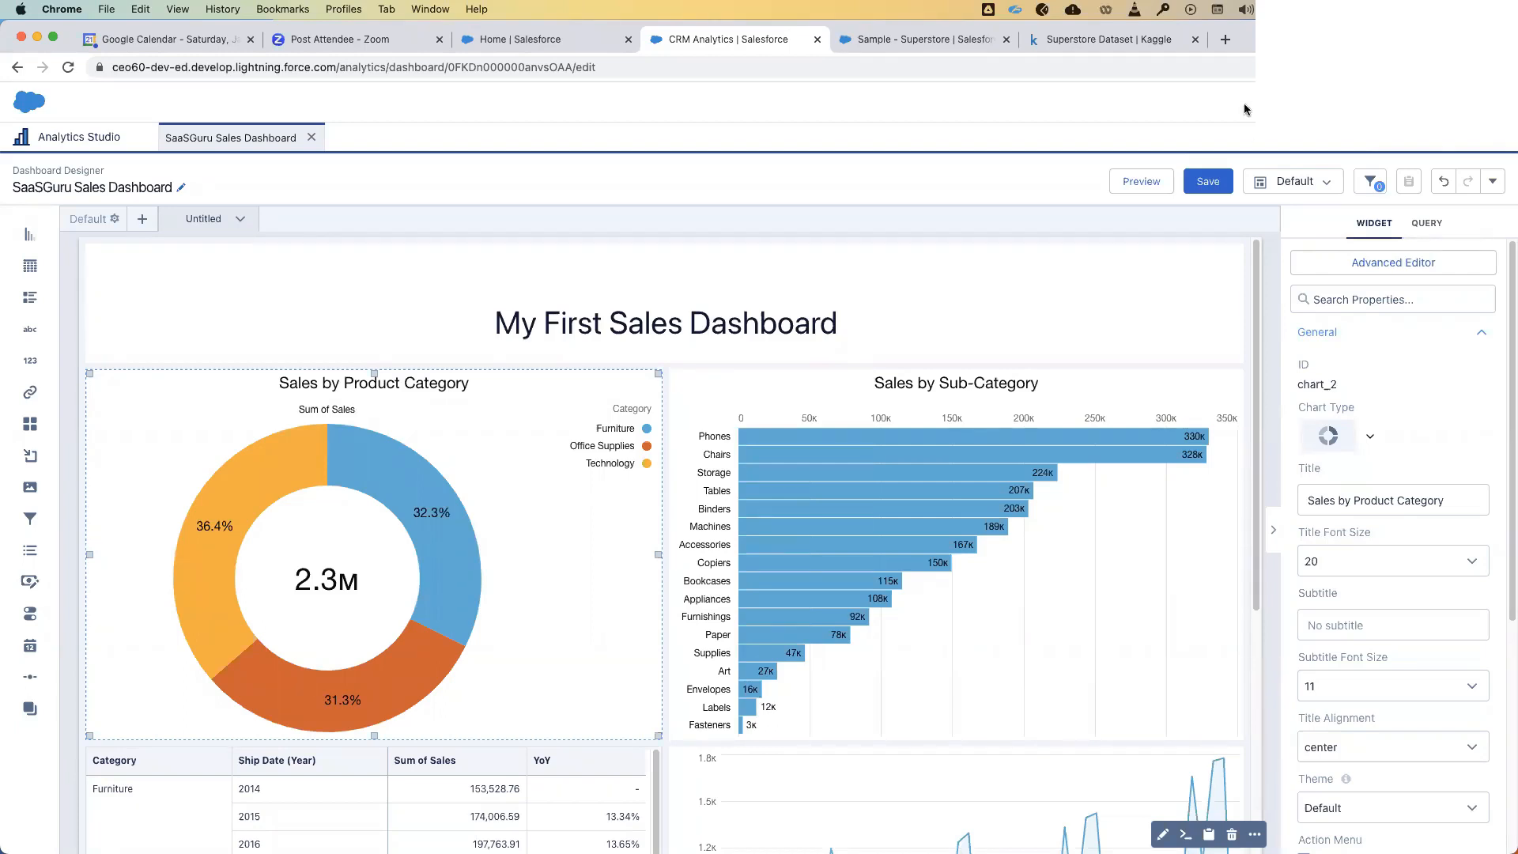
pyautogui.click(1086, 286)
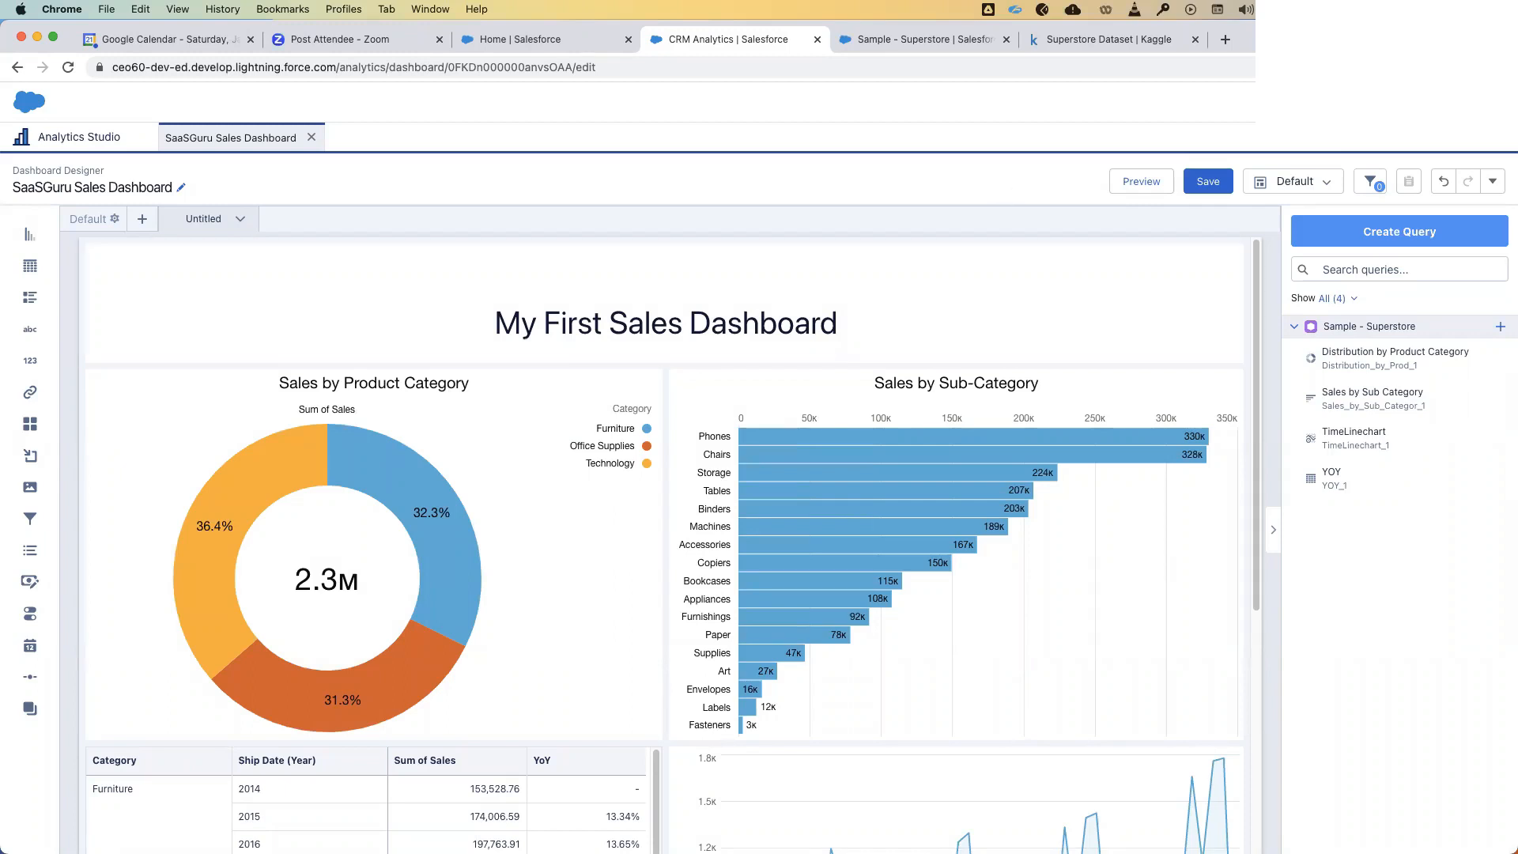
# - Preview the dashboard, filter it by the donut's Furniture segment to check the linked charts, and clear the selection
pyautogui.click(1142, 181)
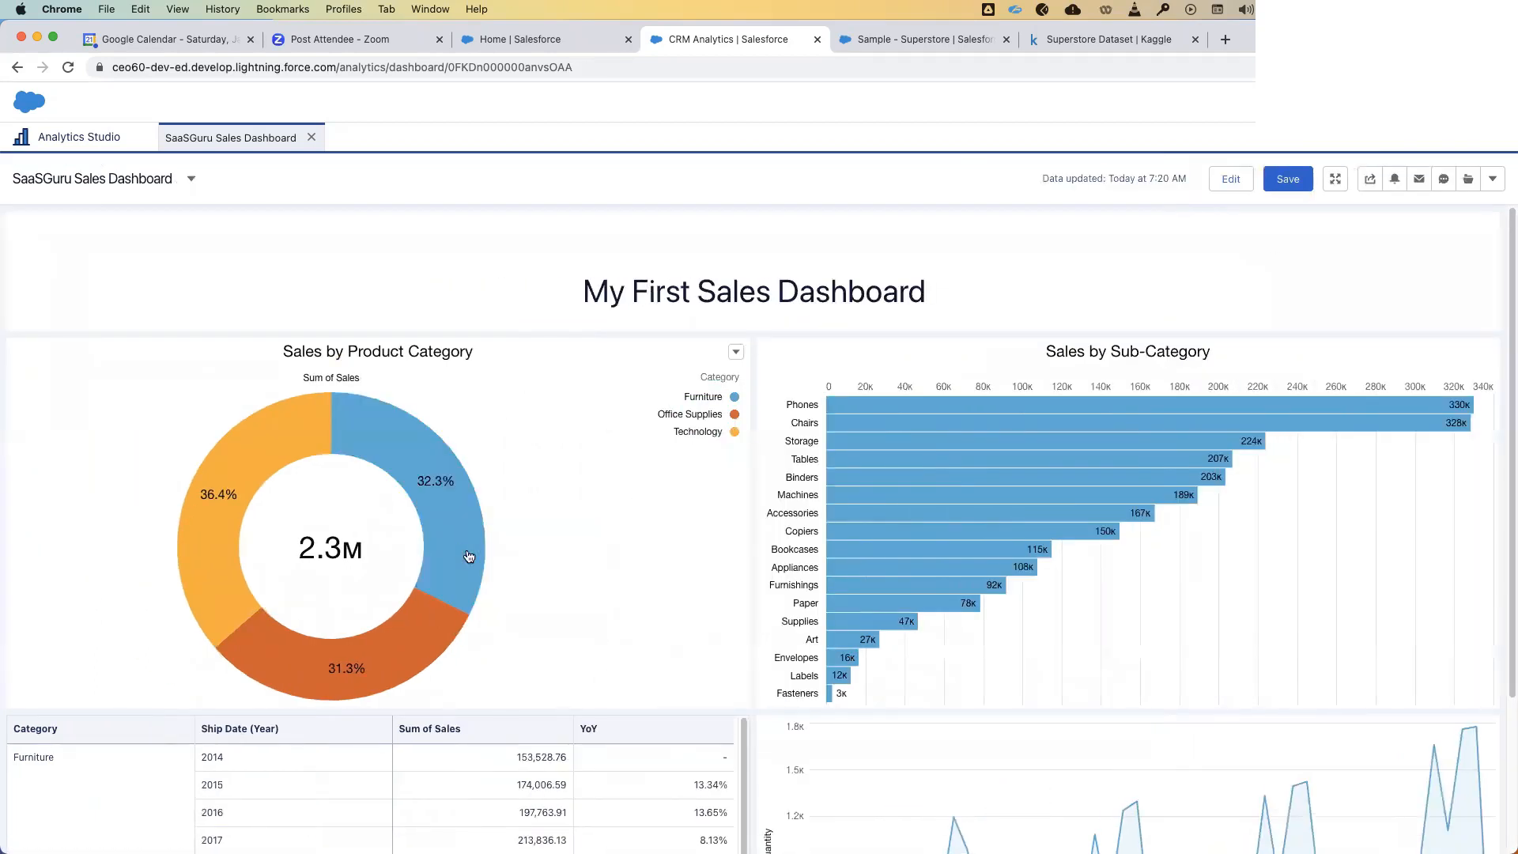
pyautogui.click(461, 548)
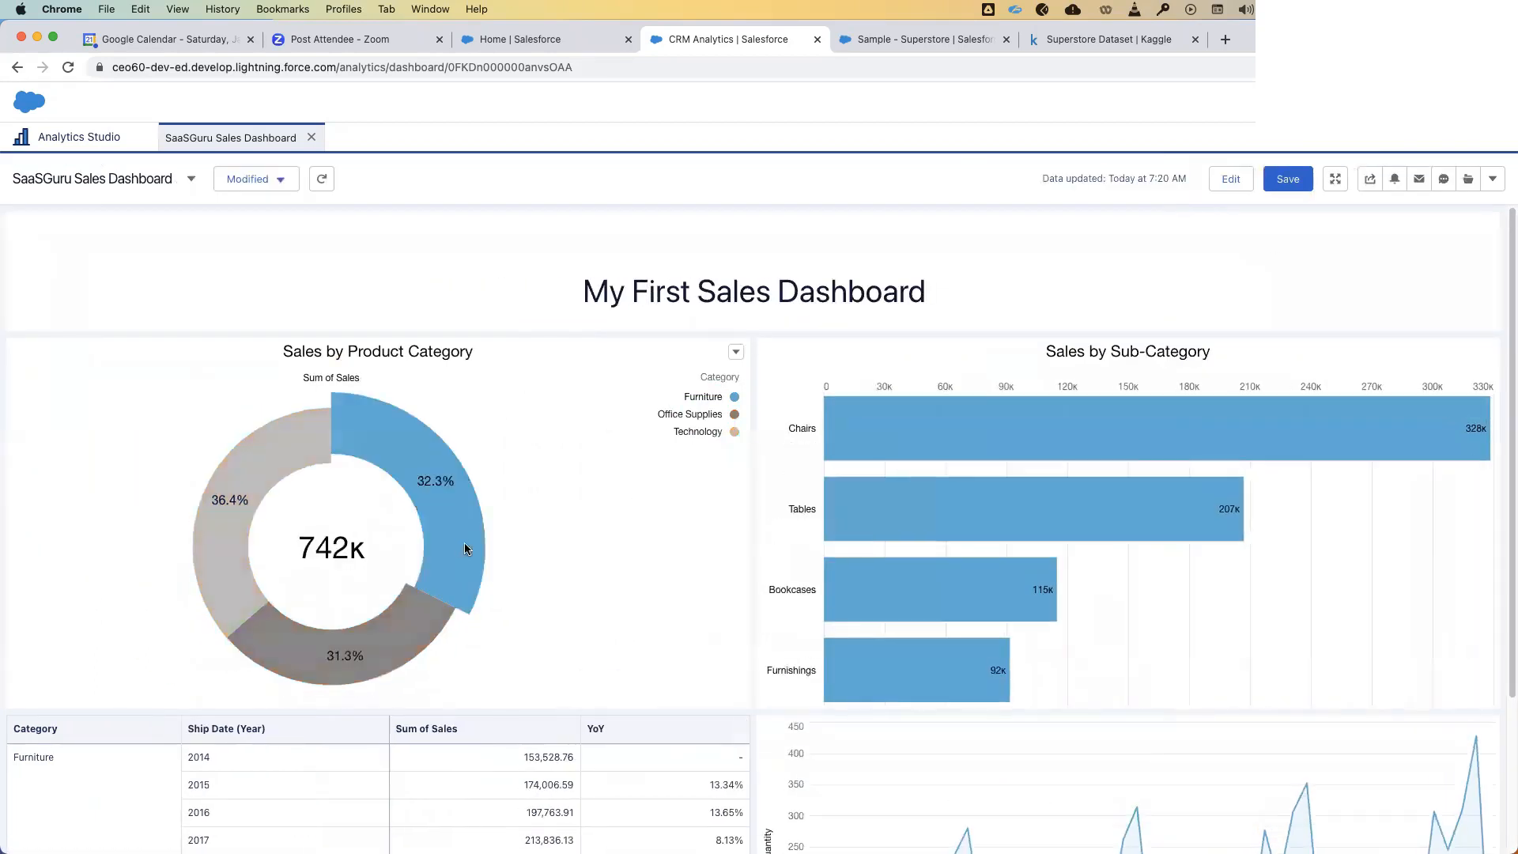
pyautogui.moveTo(952, 663)
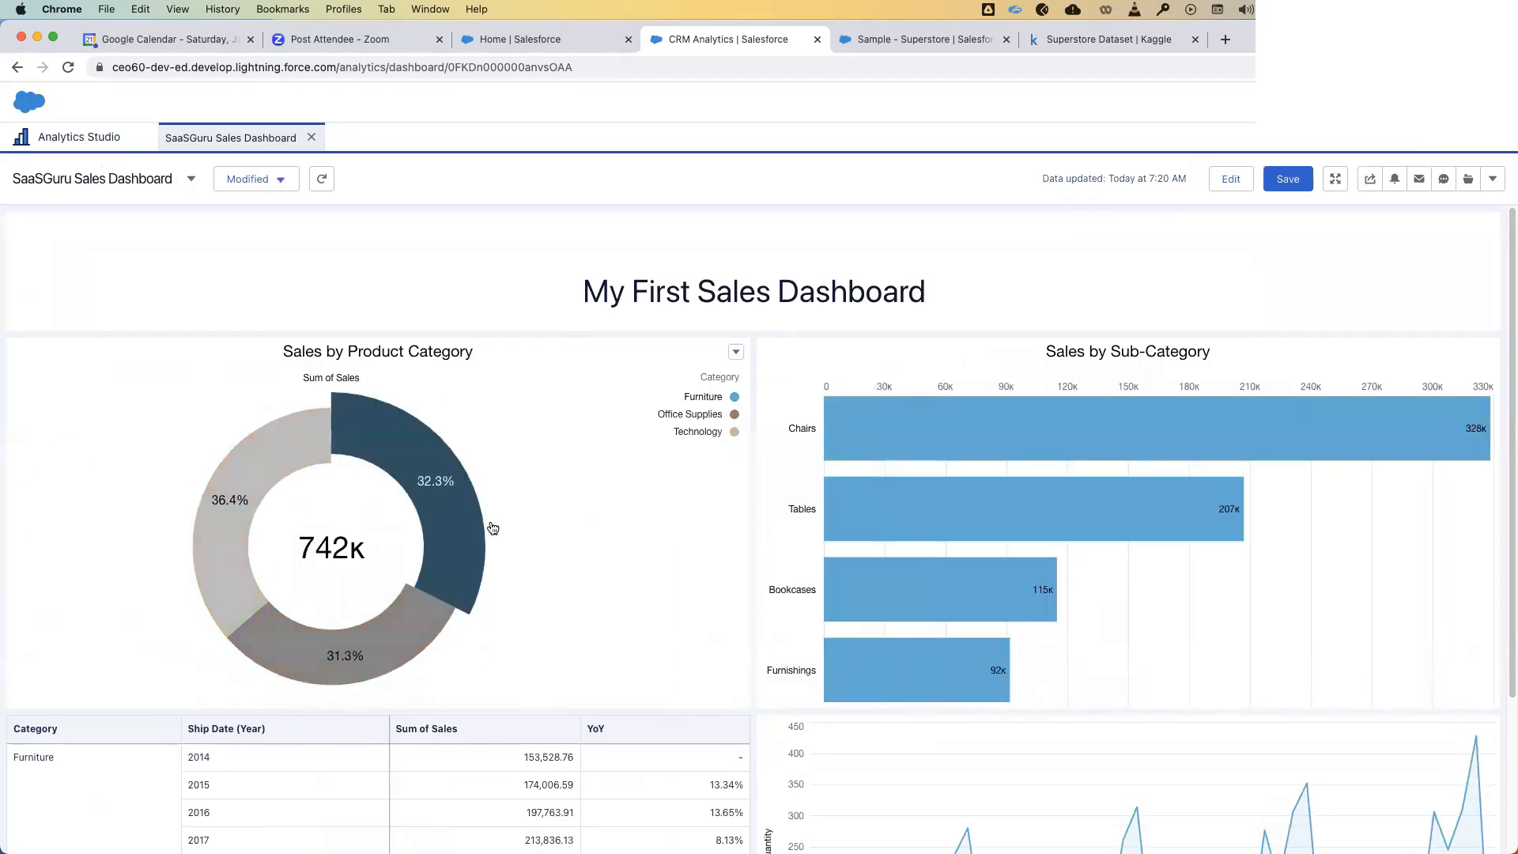
pyautogui.moveTo(457, 533)
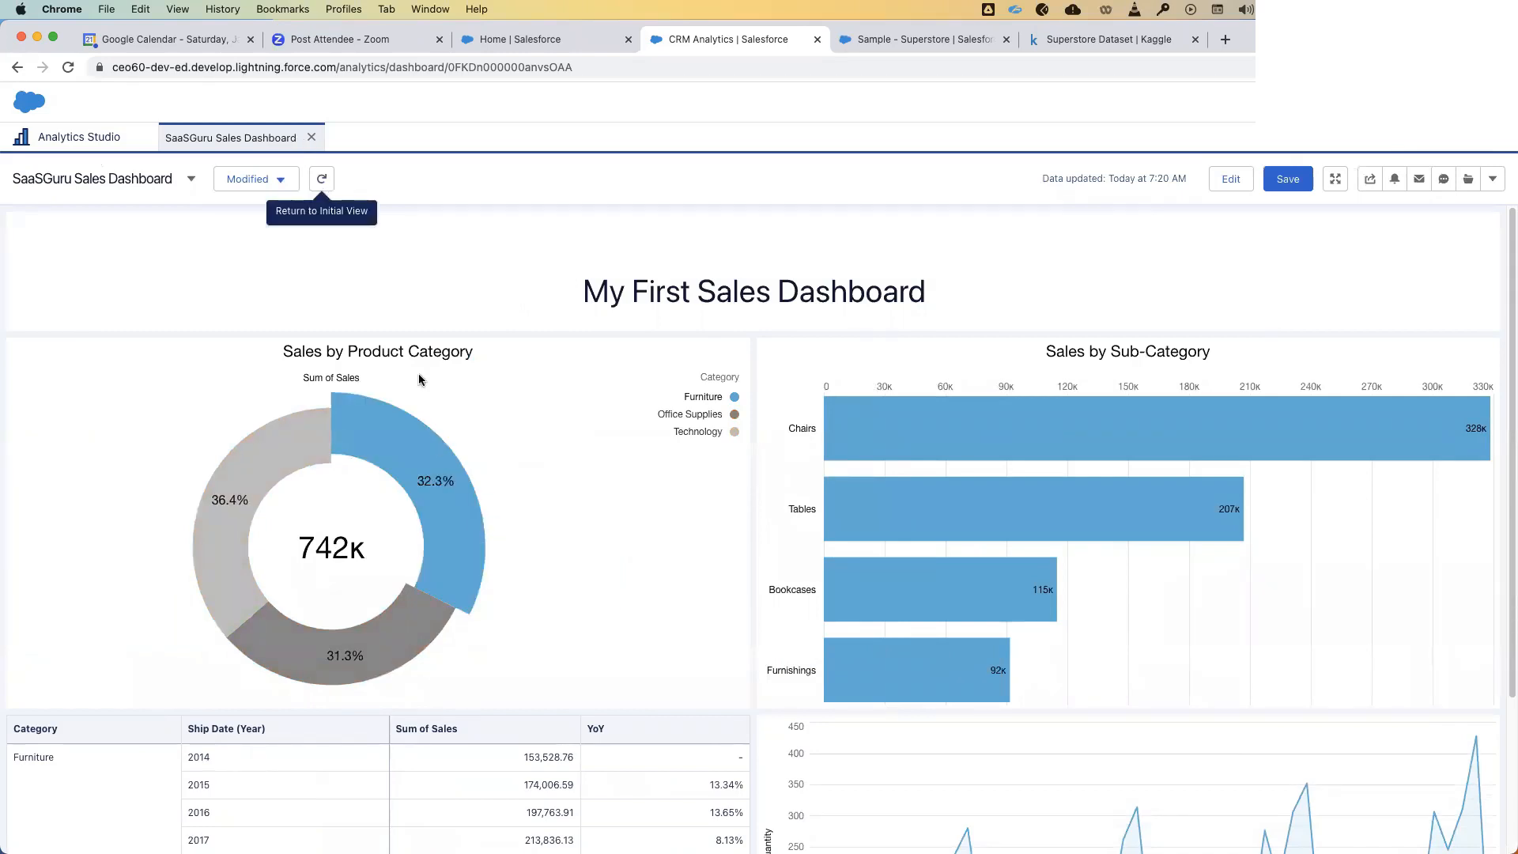
pyautogui.moveTo(445, 470)
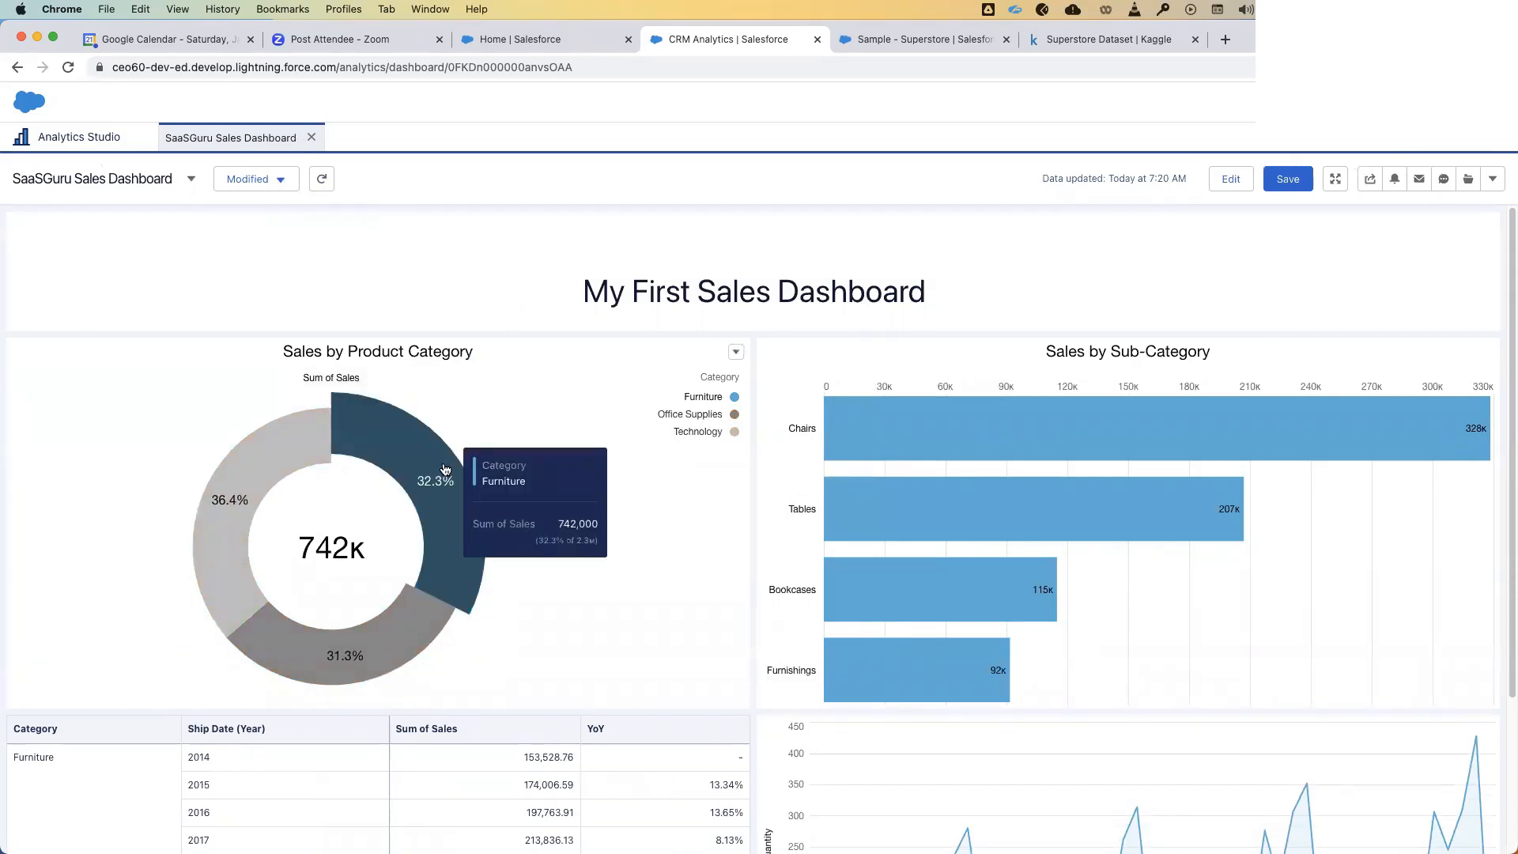
pyautogui.click(446, 470)
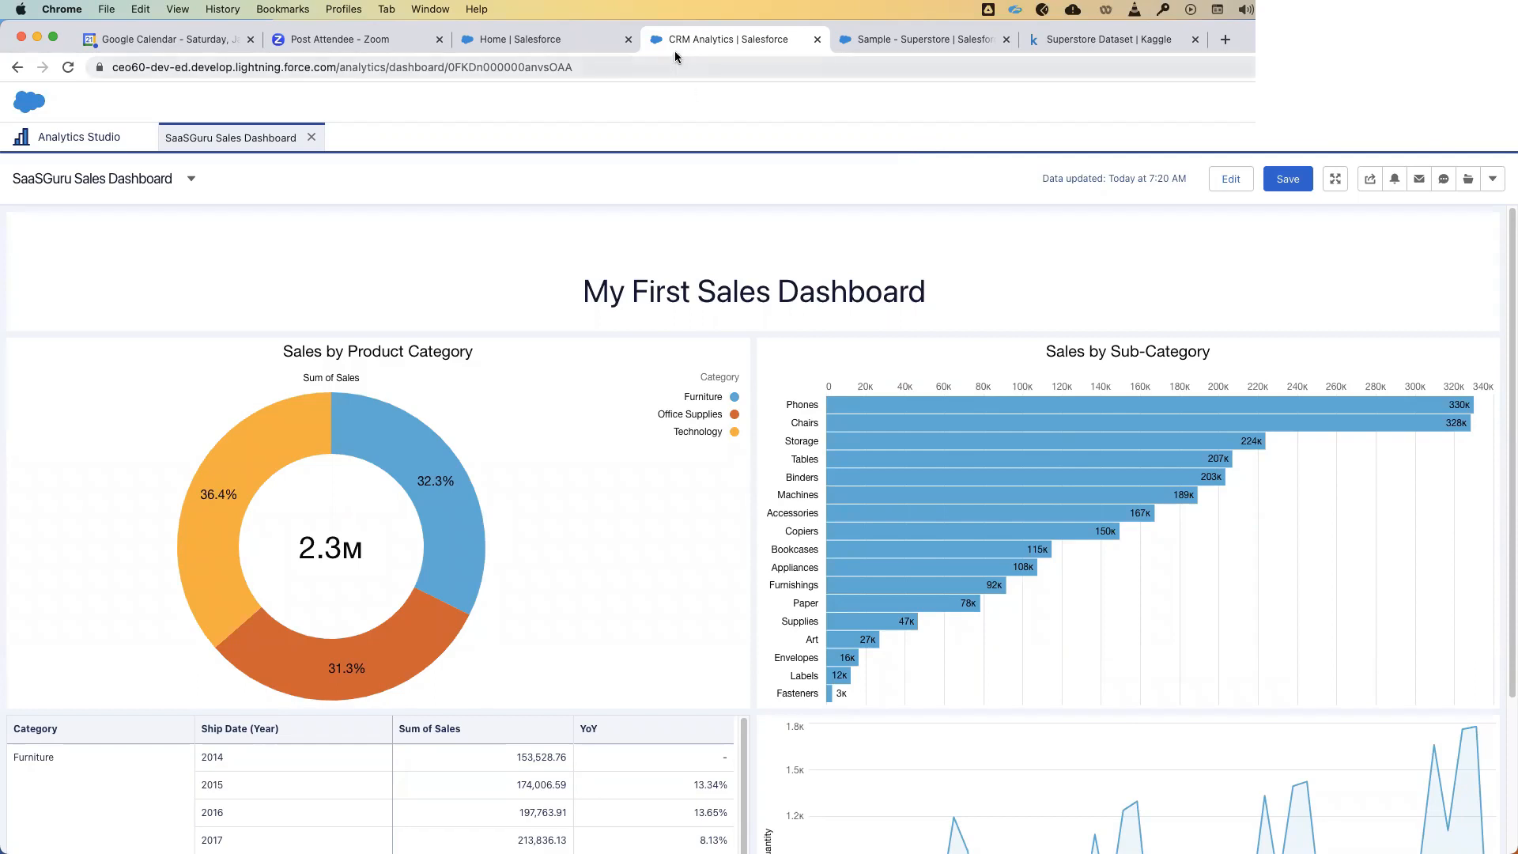
# - Open the my.saasguru.co/mentors/connect page in a new browser tab and sign in to saasguru with the first listed Google account
pyautogui.click(1225, 40)
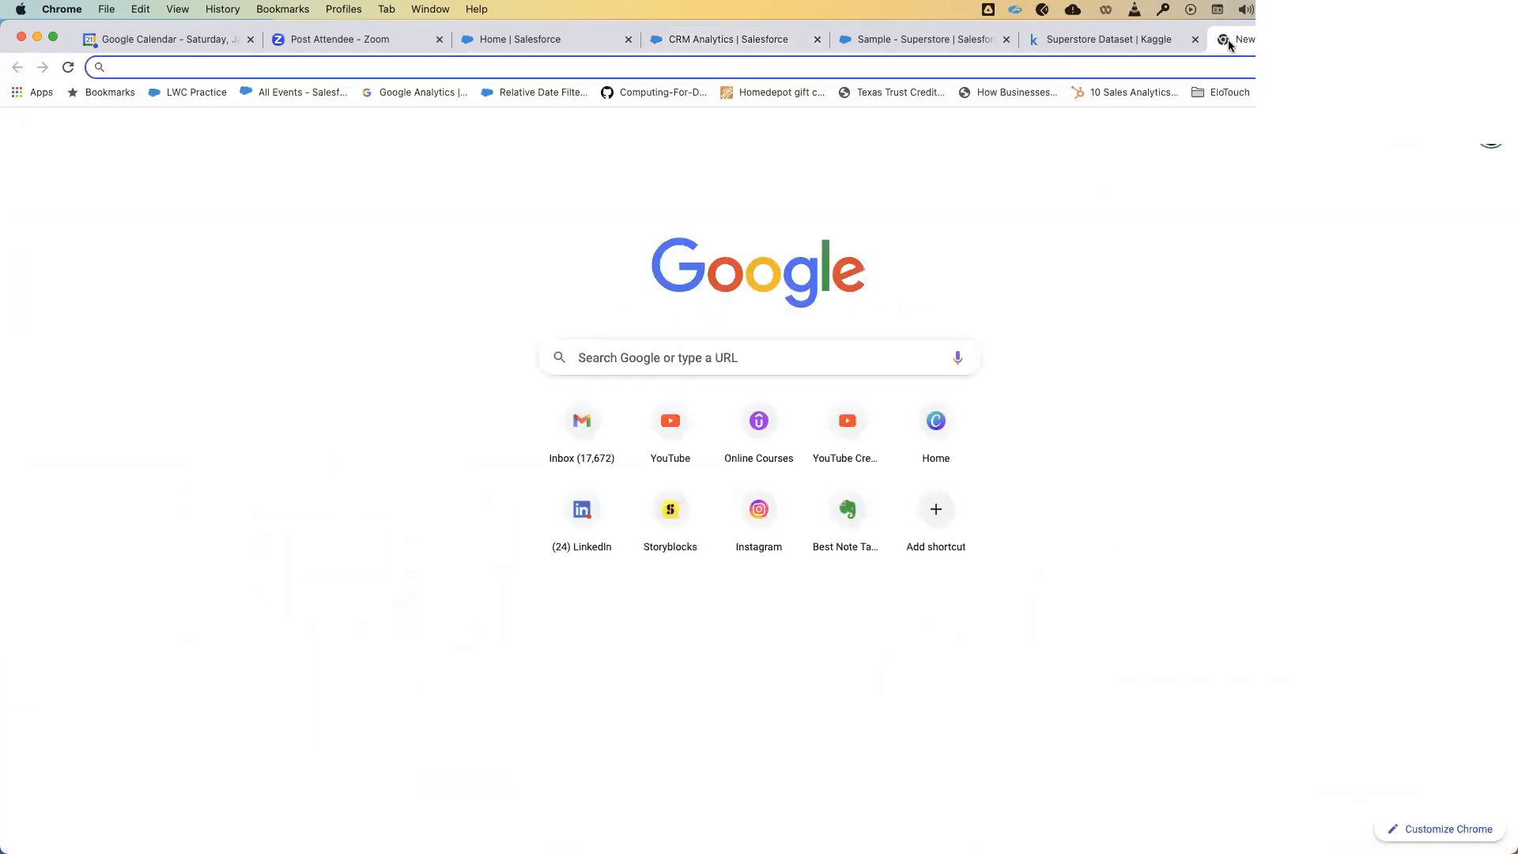
pyautogui.write('sass')
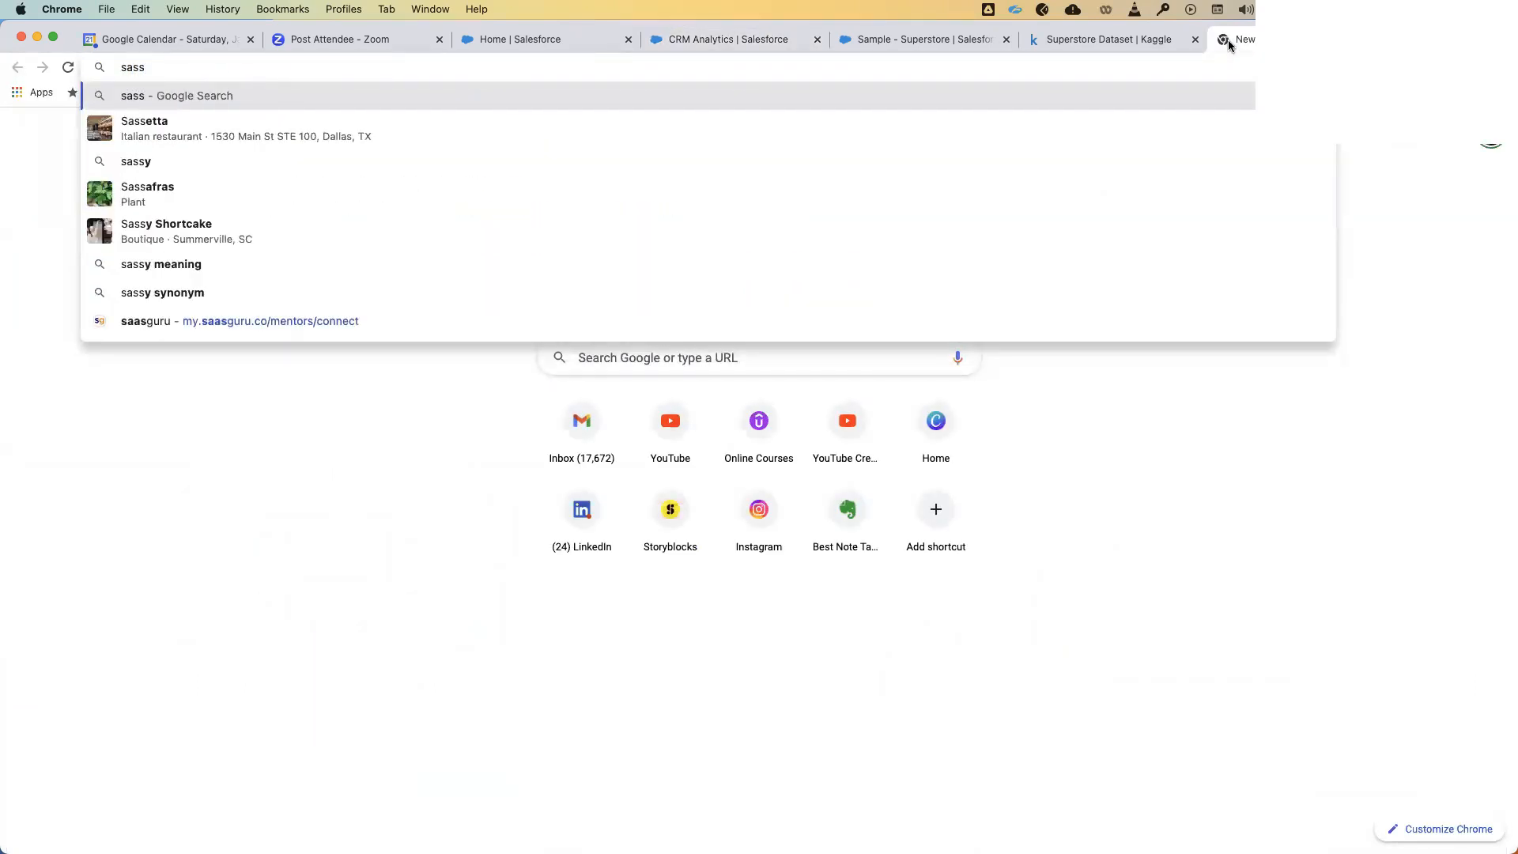
pyautogui.press('Down')
pyautogui.press('Down')
pyautogui.press('Down')
pyautogui.press('Down')
pyautogui.press('Down')
pyautogui.press('Down')
pyautogui.press('Down')
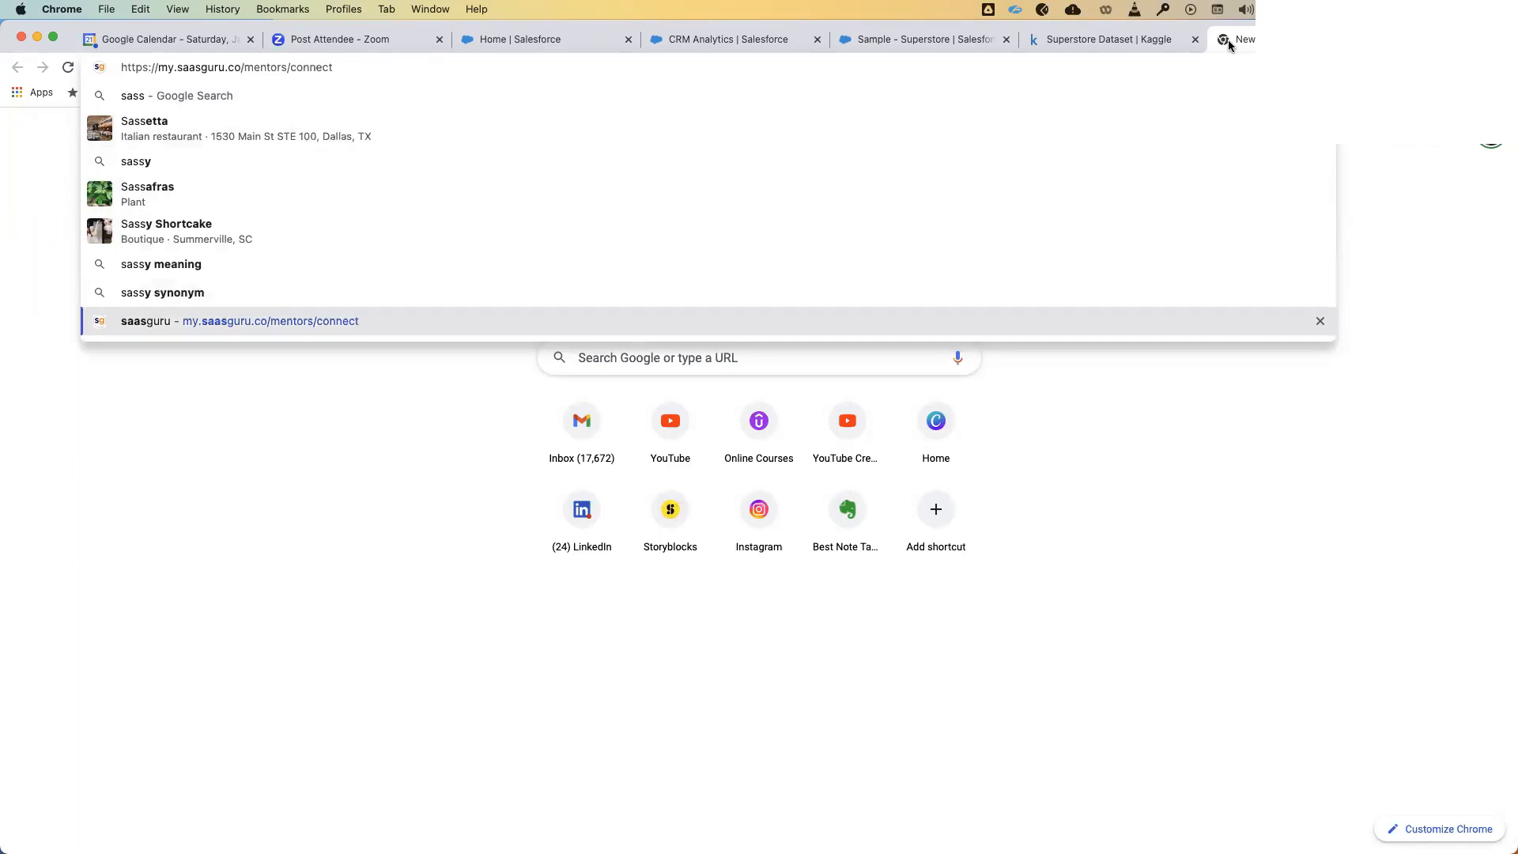
pyautogui.press('Return')
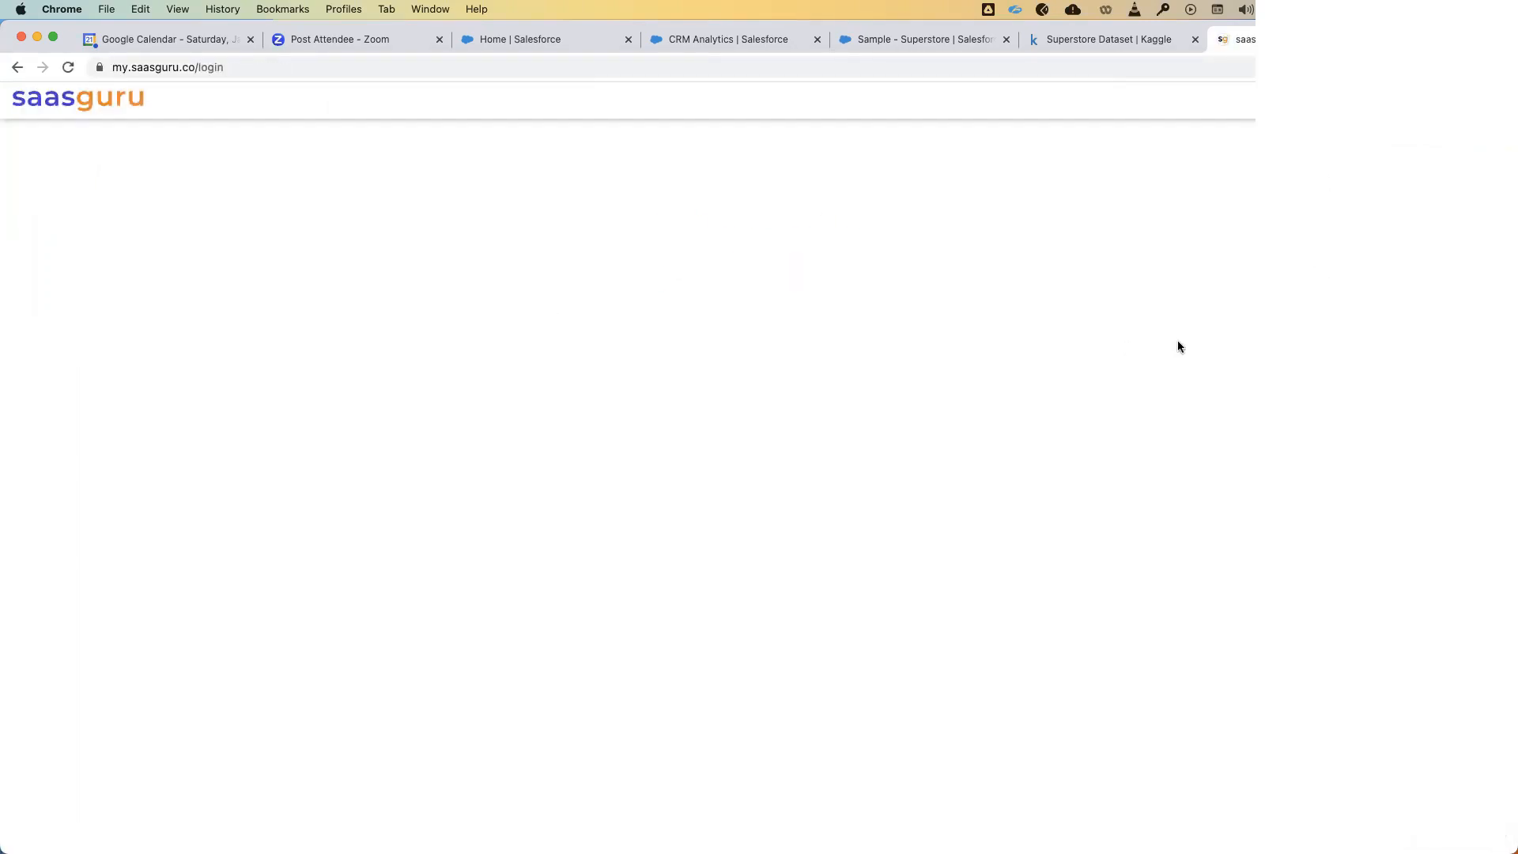
pyautogui.click(930, 373)
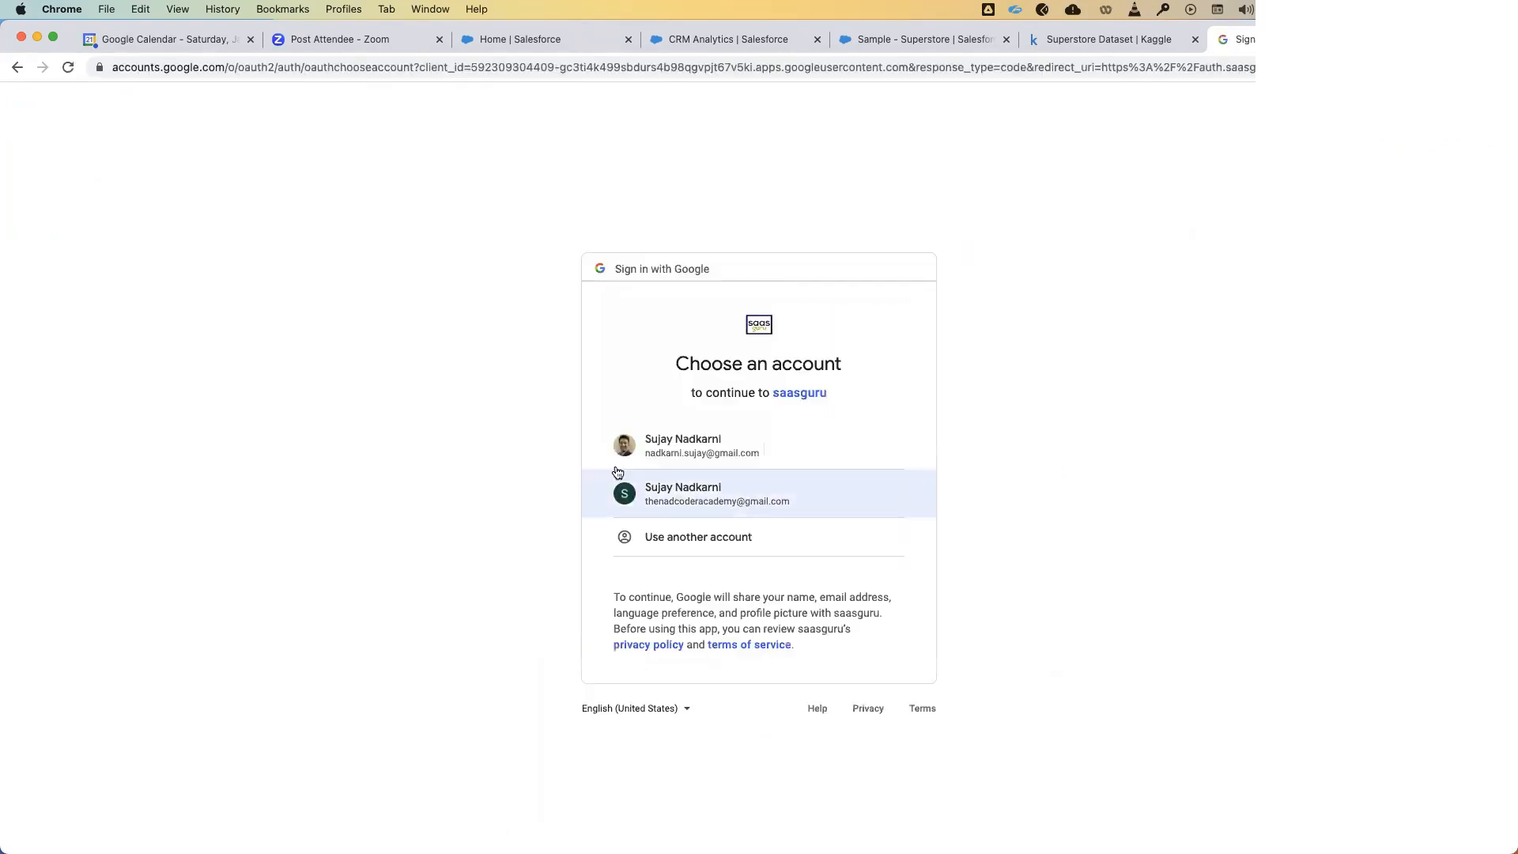
pyautogui.click(677, 444)
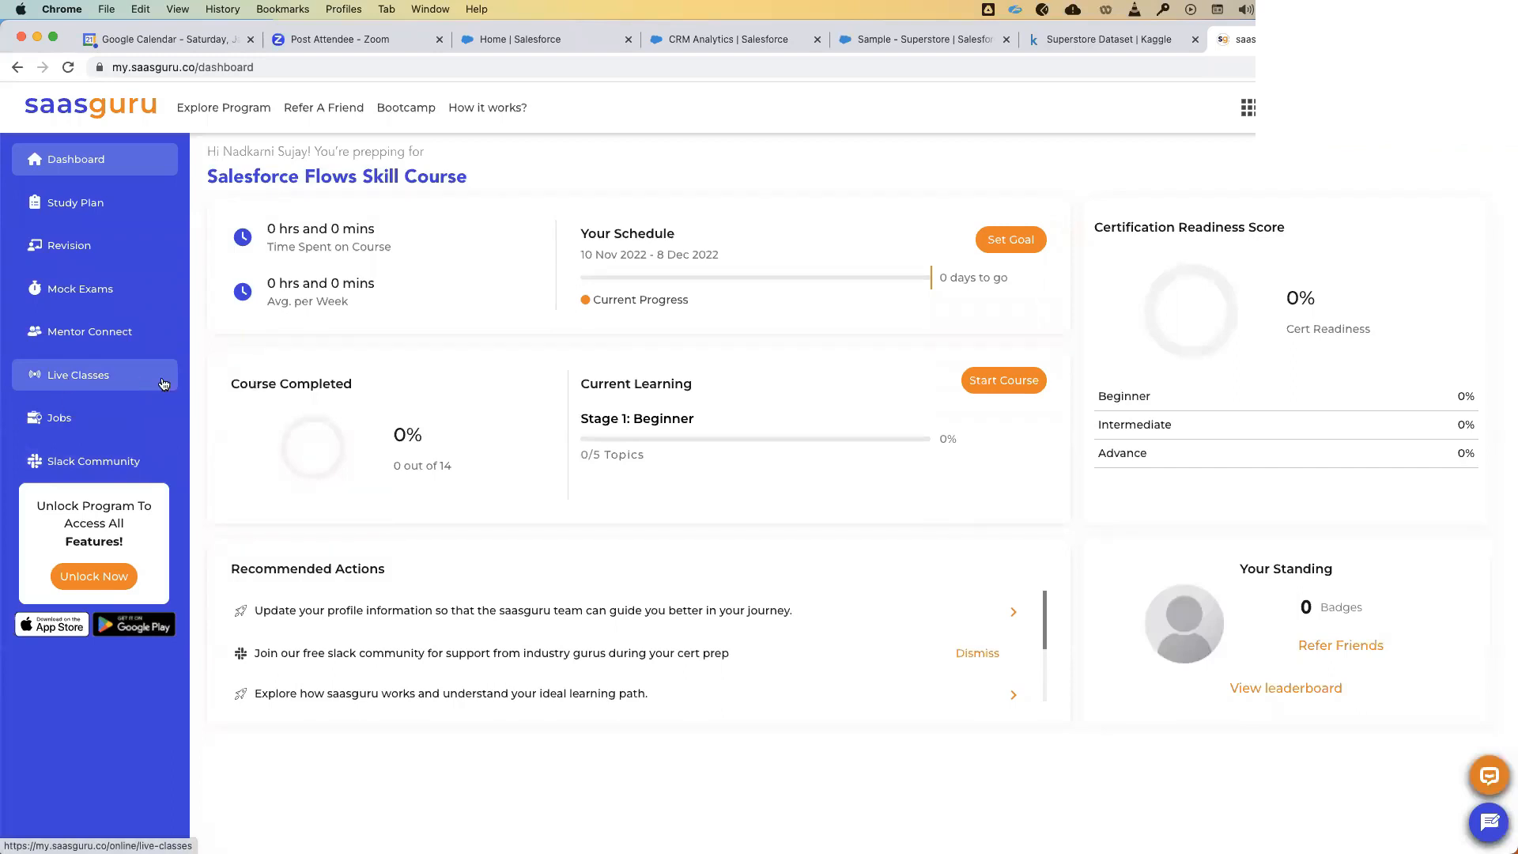
# - Look up the Exploring CRM Analytics session among the previous live classes, review its details, and return to the class list
pyautogui.click(100, 378)
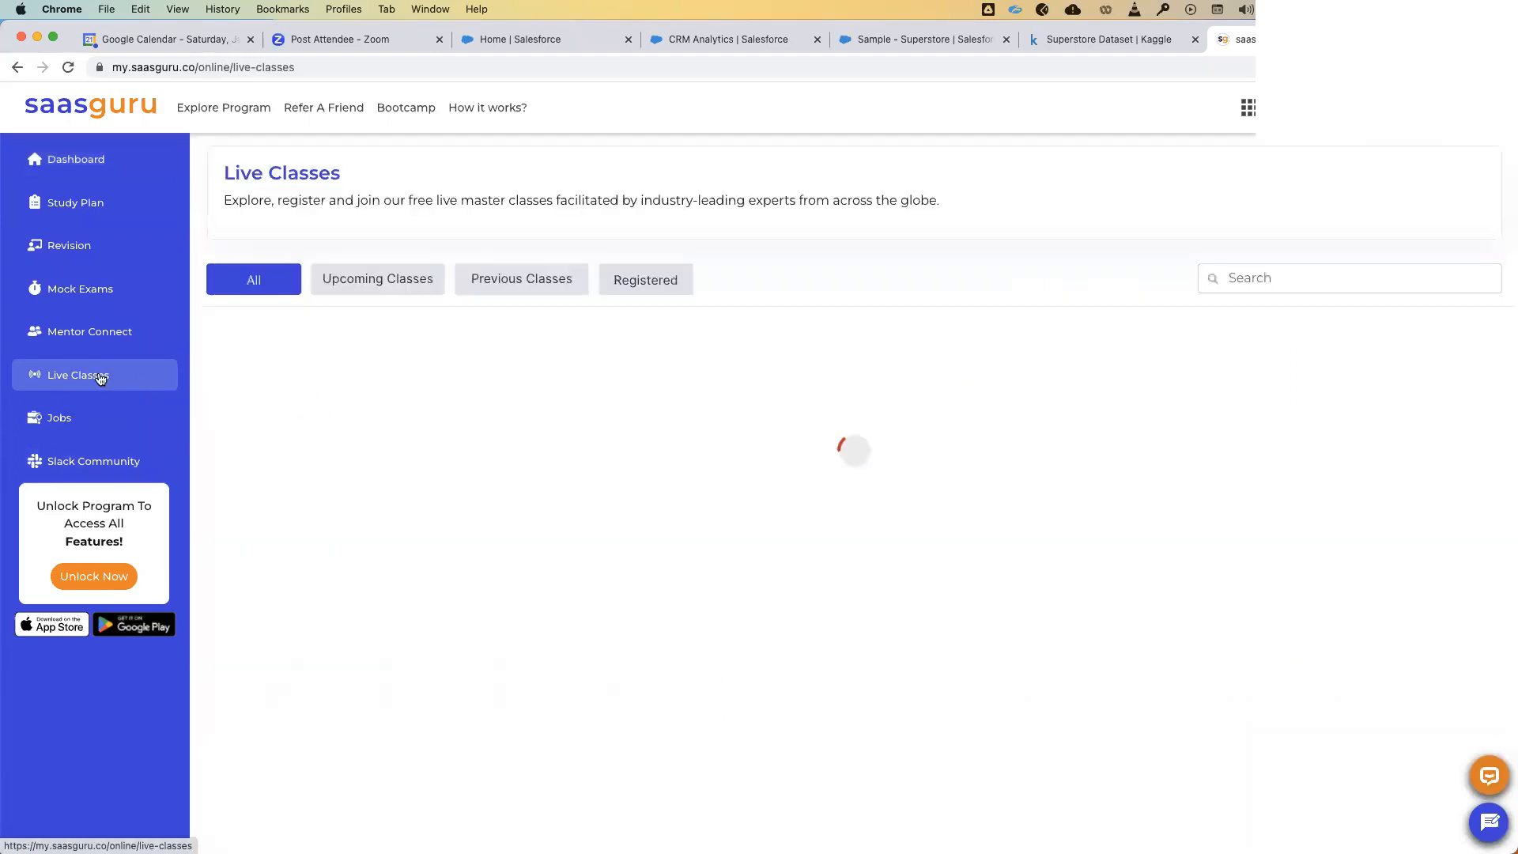
pyautogui.click(549, 287)
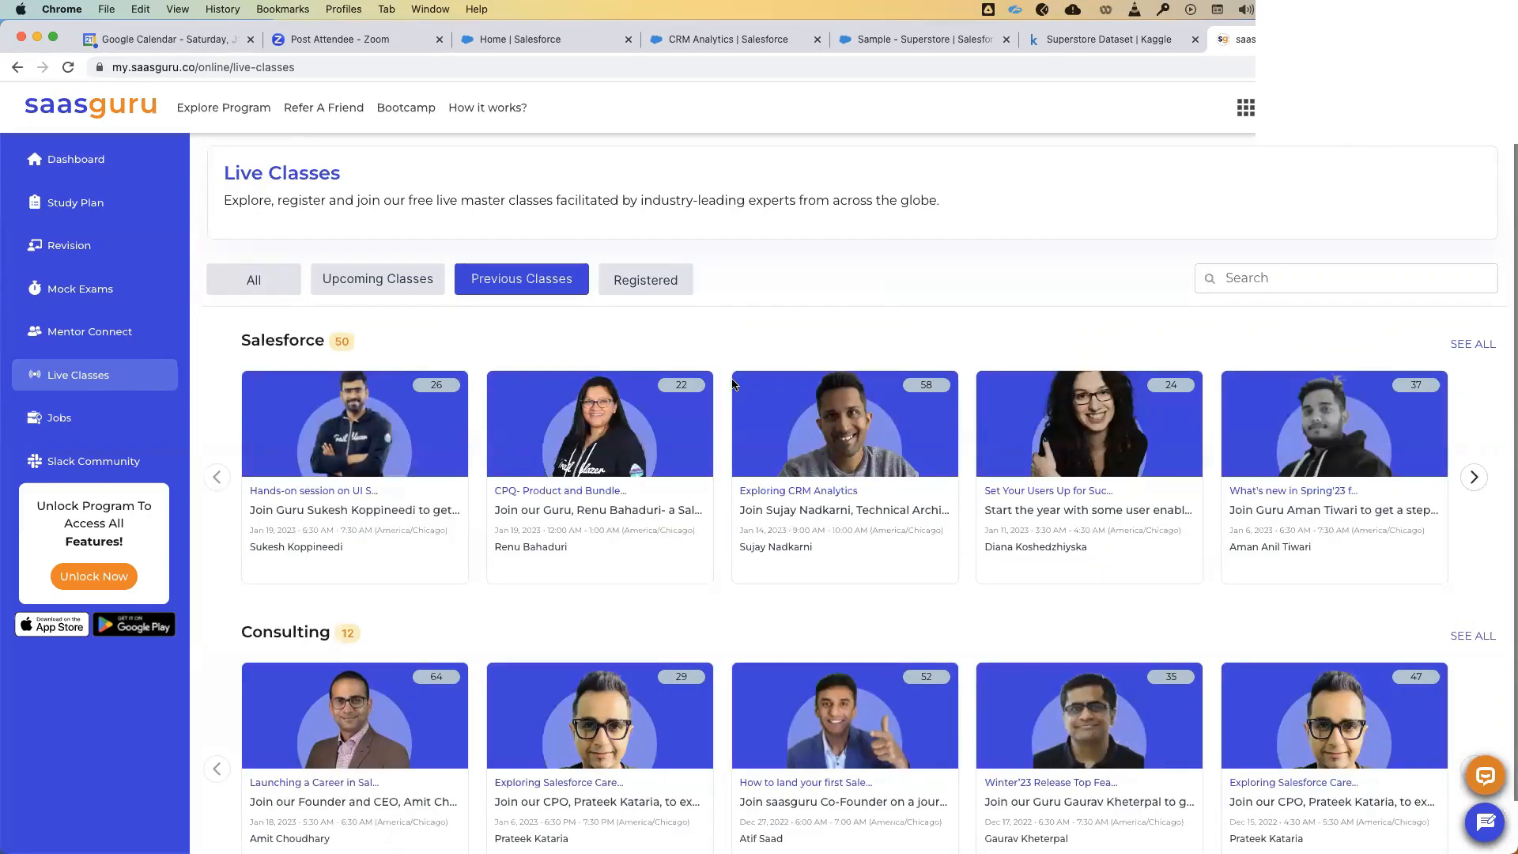
pyautogui.click(845, 513)
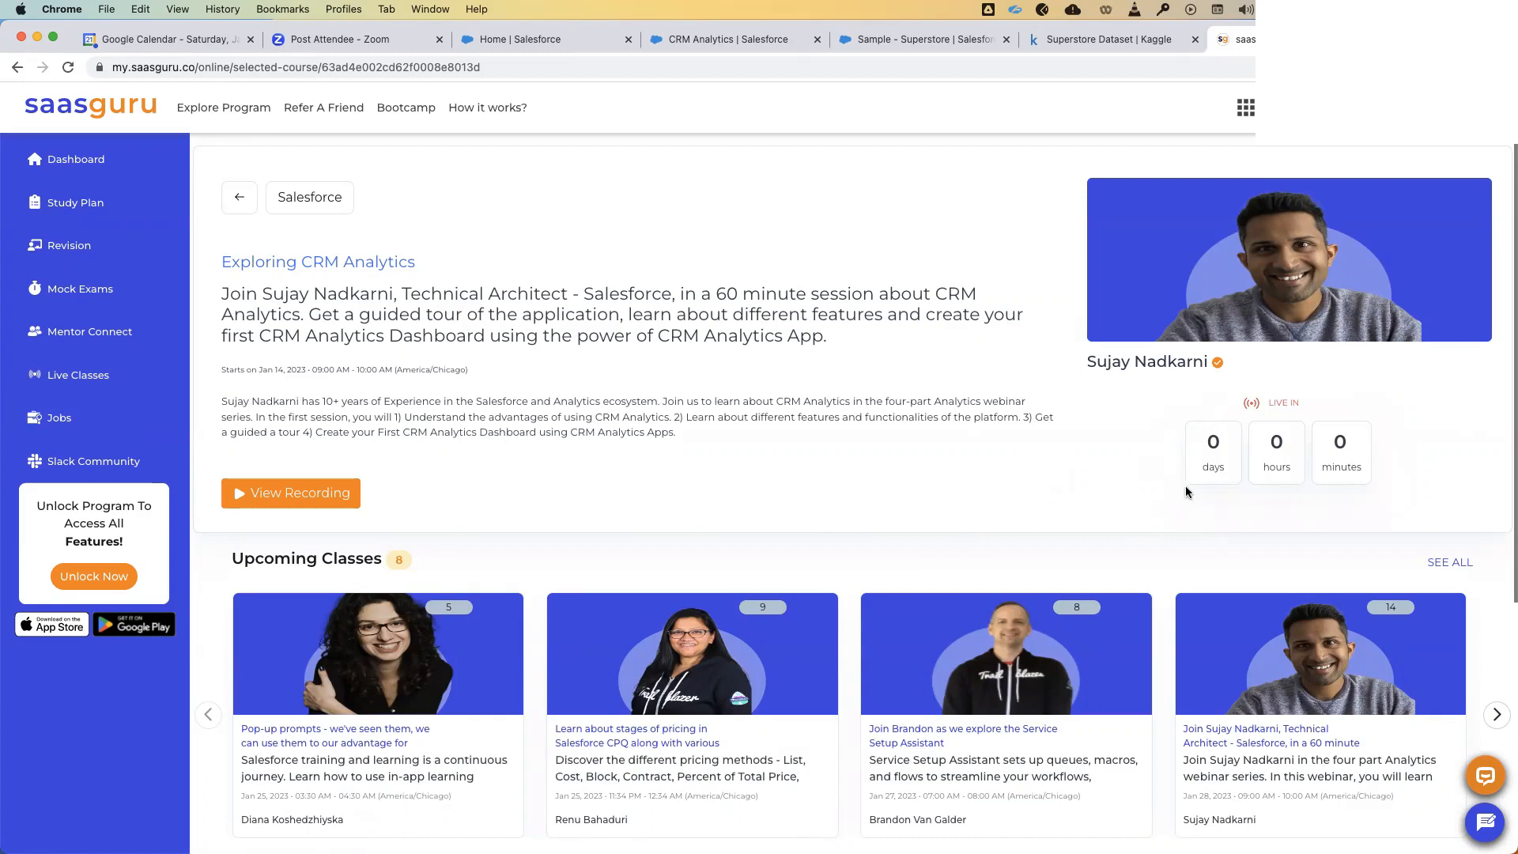
pyautogui.click(237, 199)
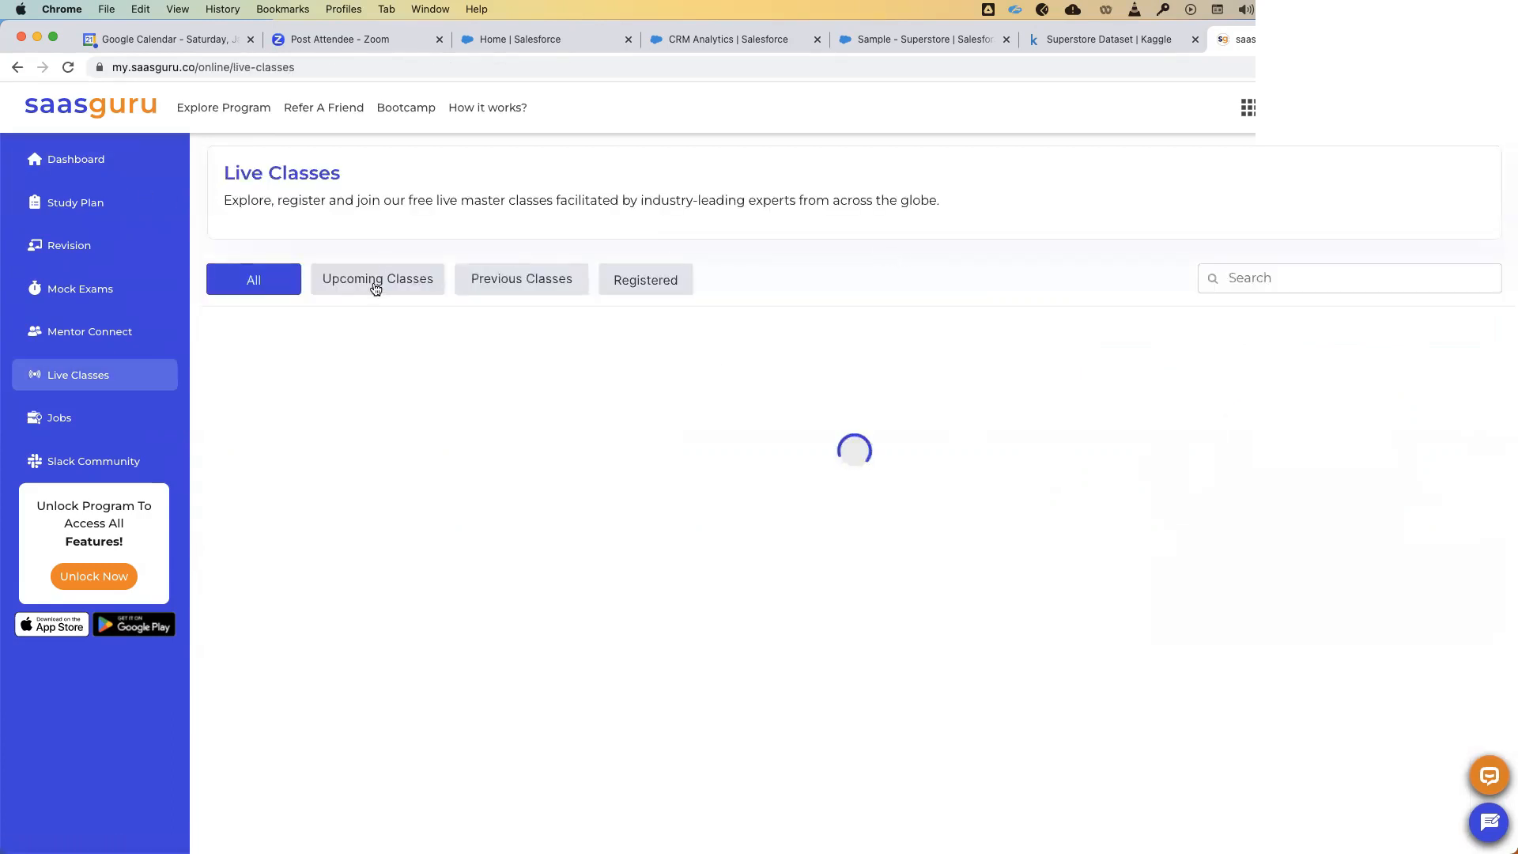
# - Find the Einstein Discovery in CRM Analytics session among the upcoming live classes and review its details page
pyautogui.click(376, 283)
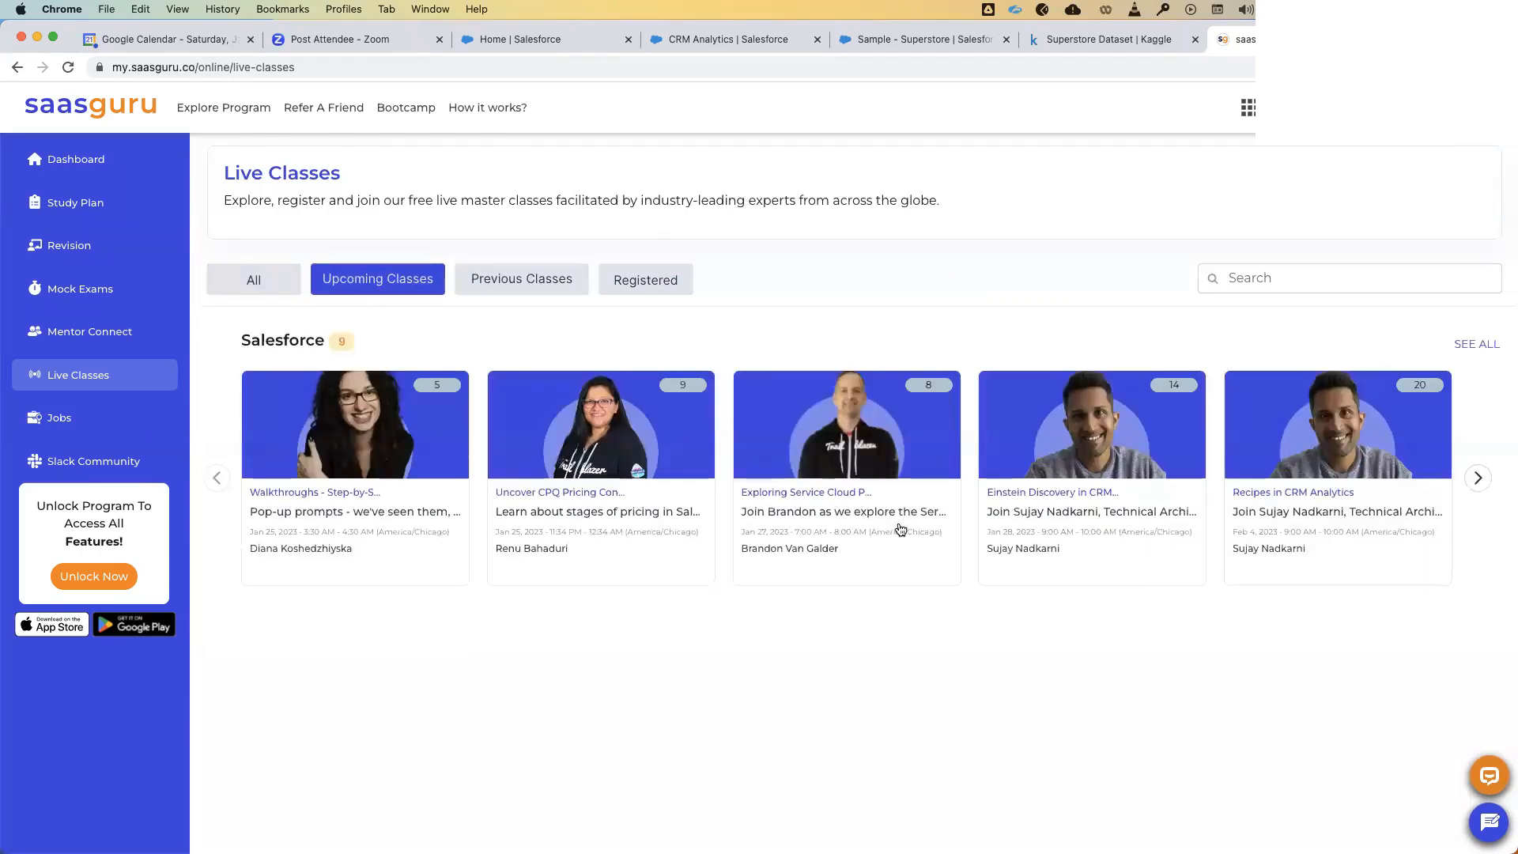
pyautogui.click(1070, 504)
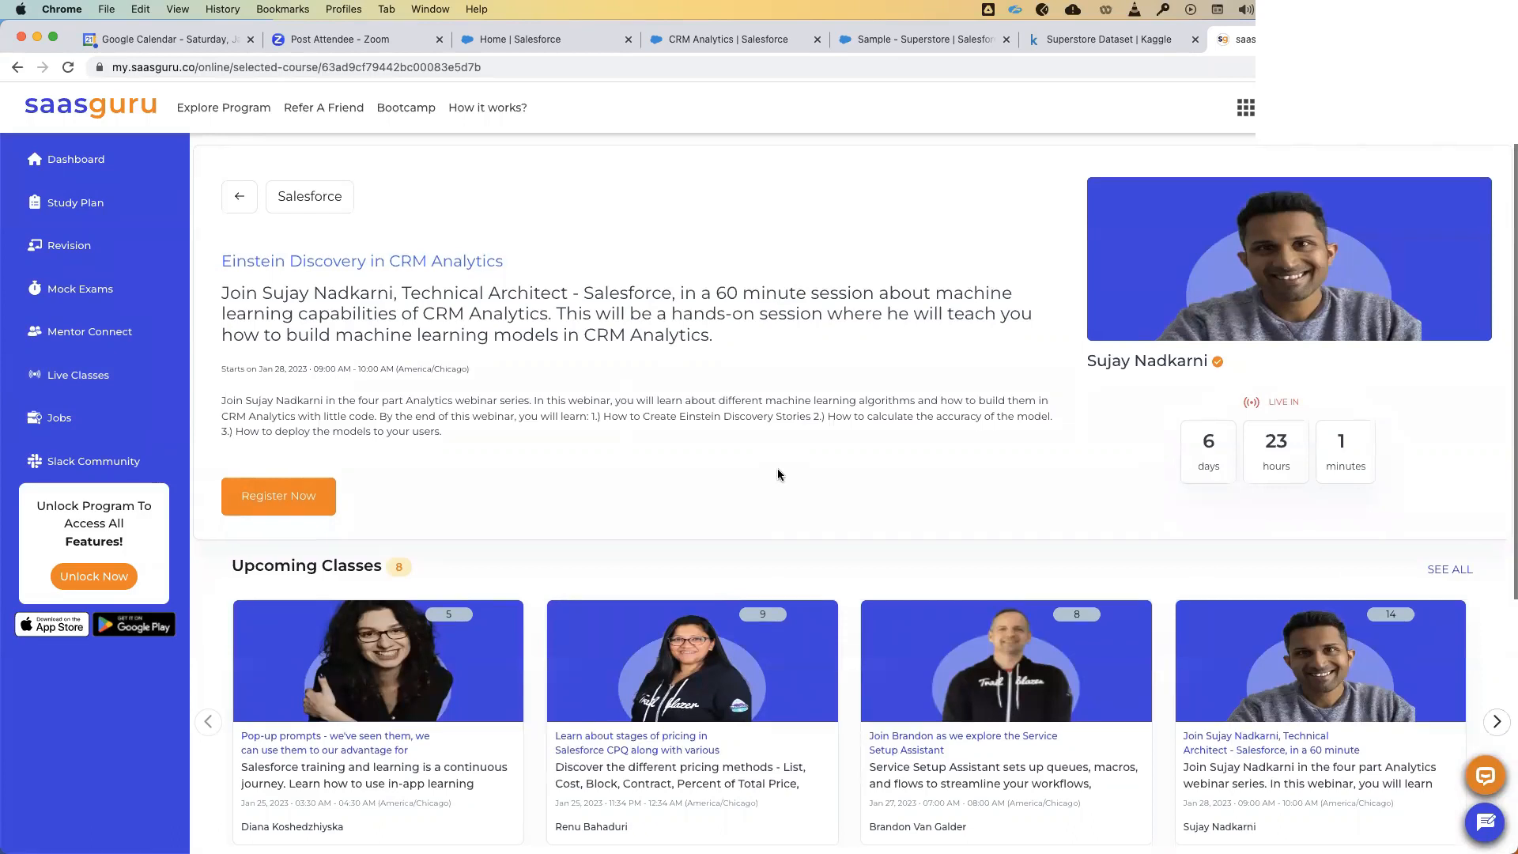
pyautogui.scroll(-2, 776, 475)
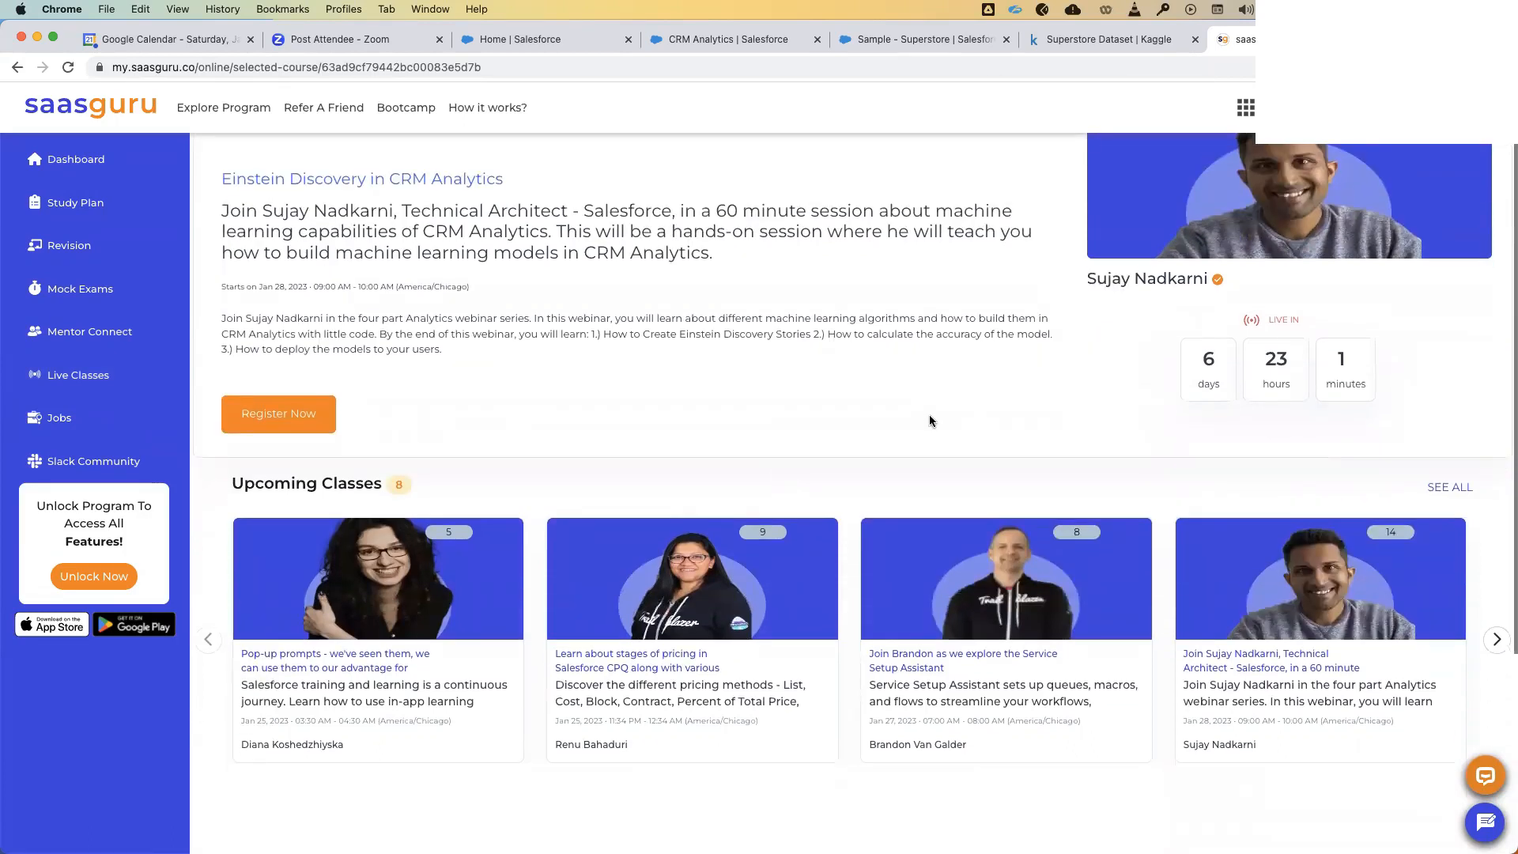
pyautogui.scroll(2, 929, 420)
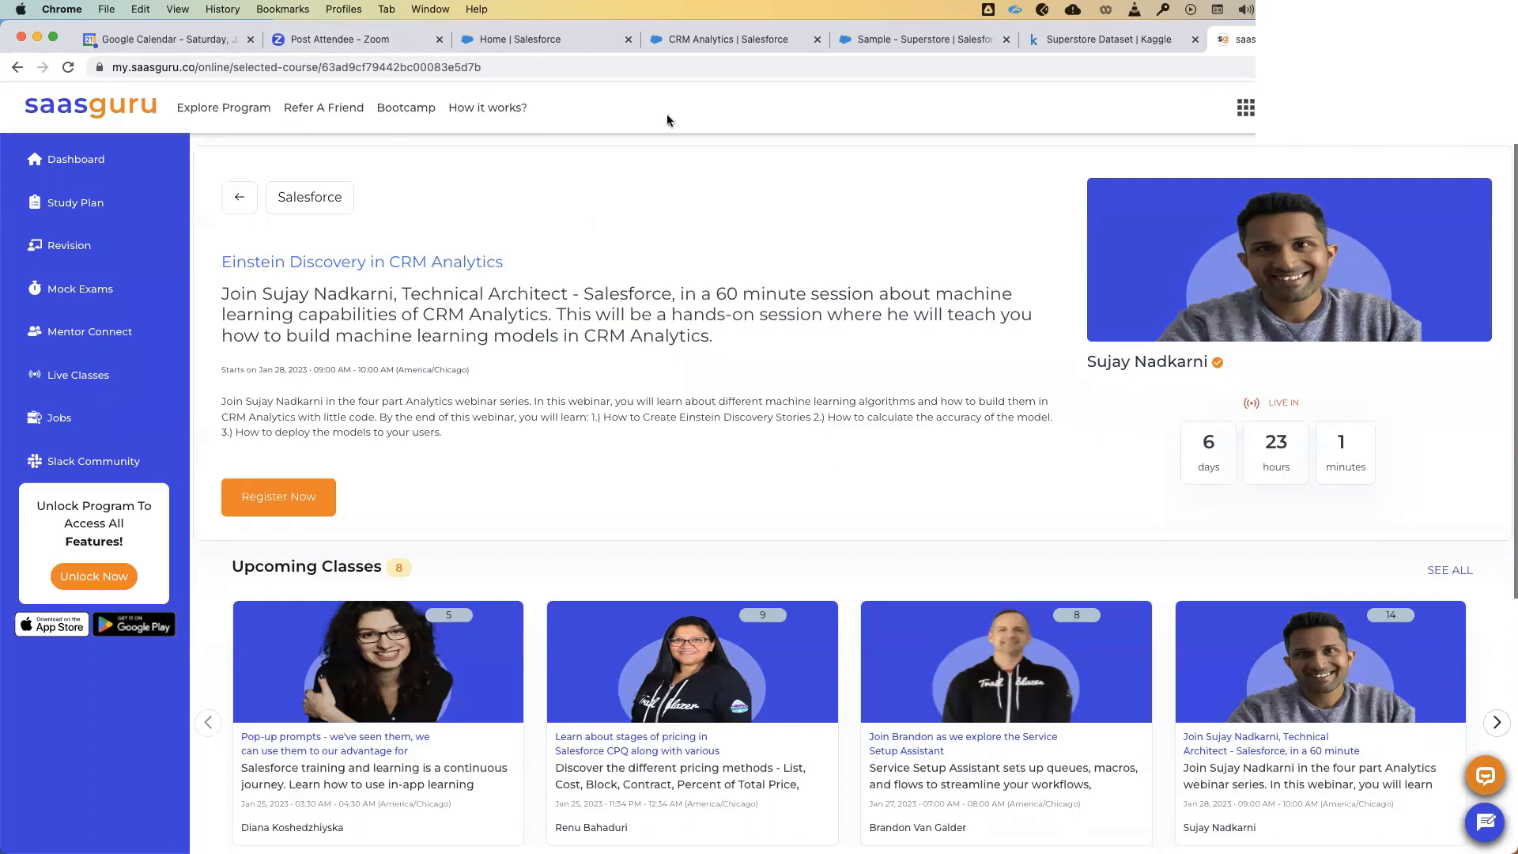
# - Switch back to the SaaSGuru Sales Dashboard in CRM Analytics, present it full screen, and exit the presentation
pyautogui.click(729, 39)
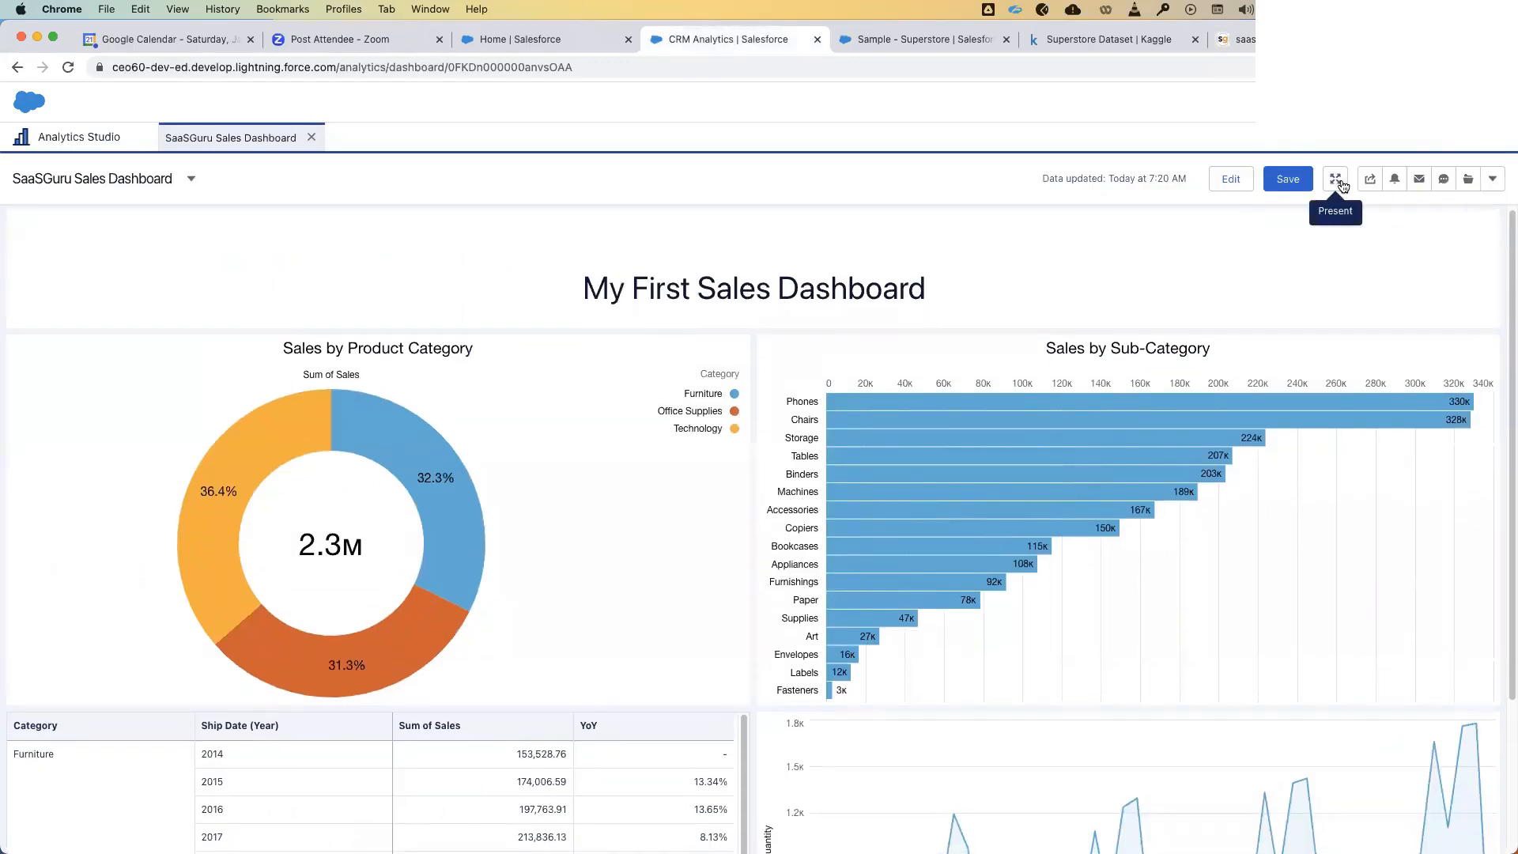
pyautogui.click(1338, 181)
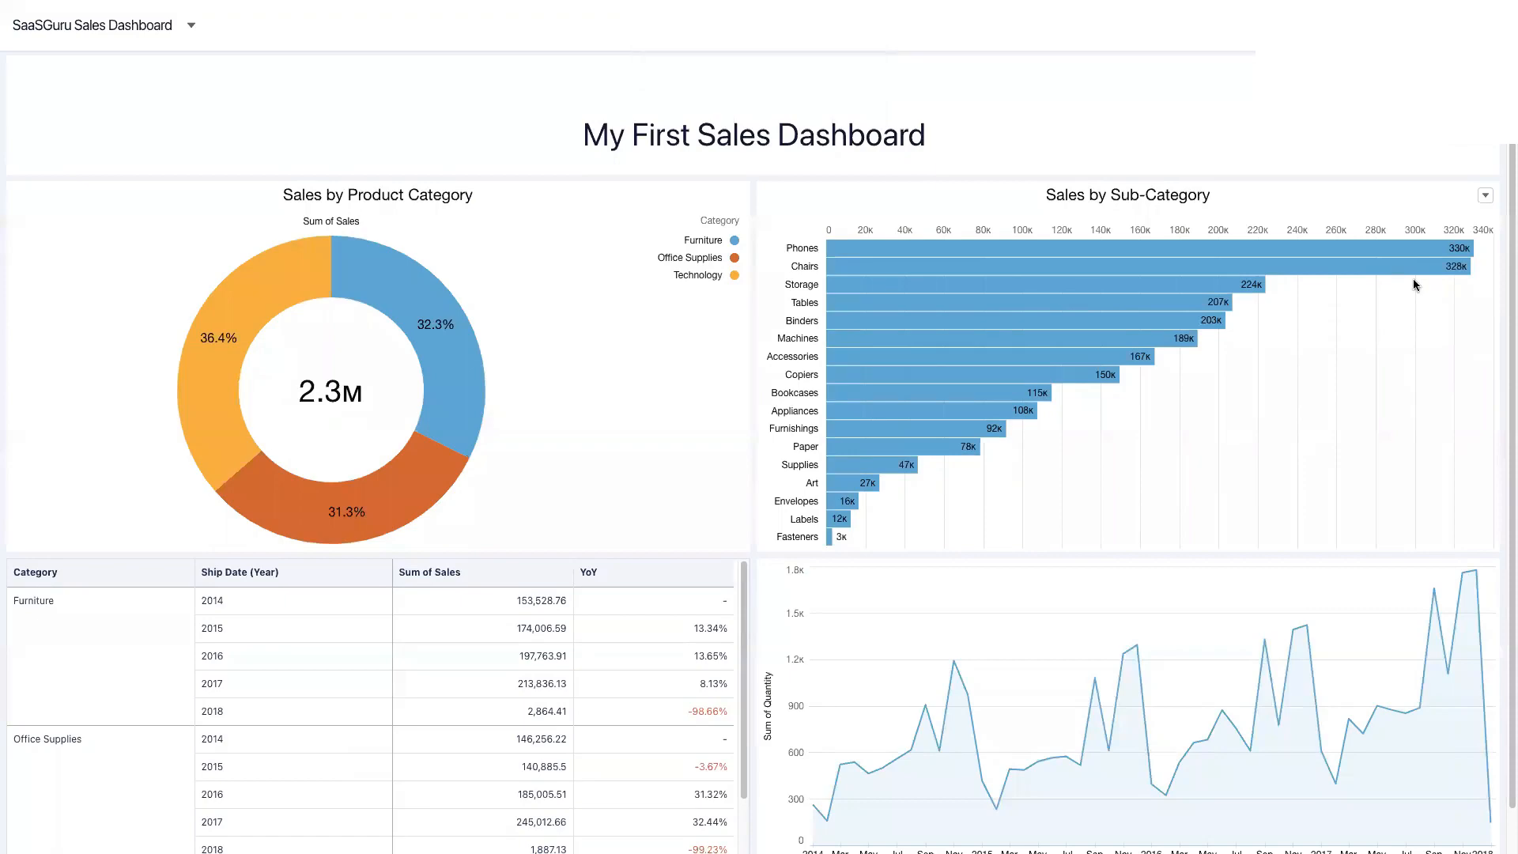
pyautogui.press('Escape')
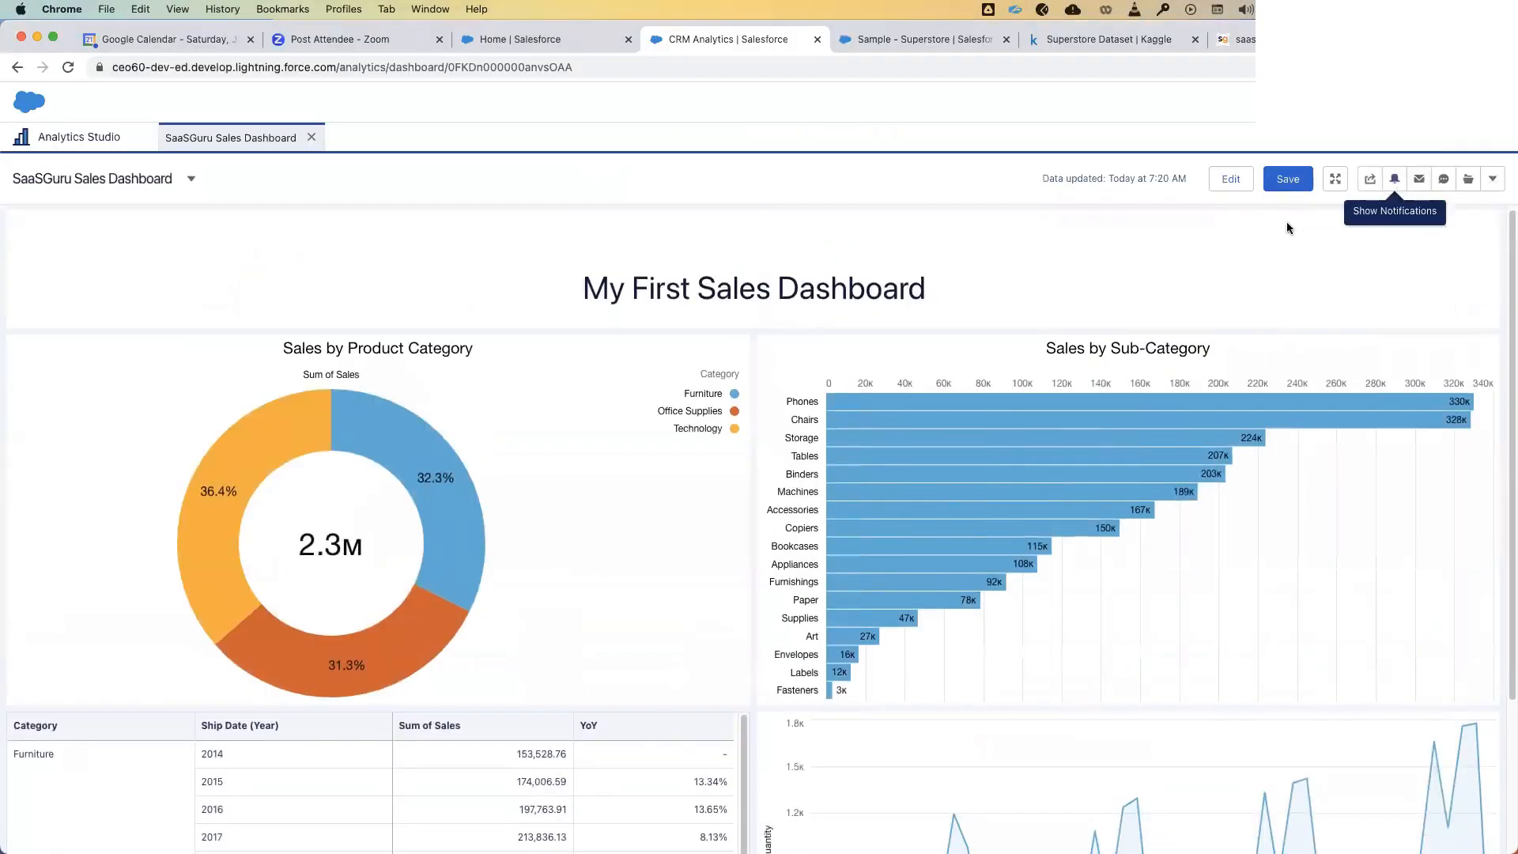
# - Search Google for "trailhead crm analytics trailmix" in a new browser tab and copy the results page's address
pyautogui.click(1244, 40)
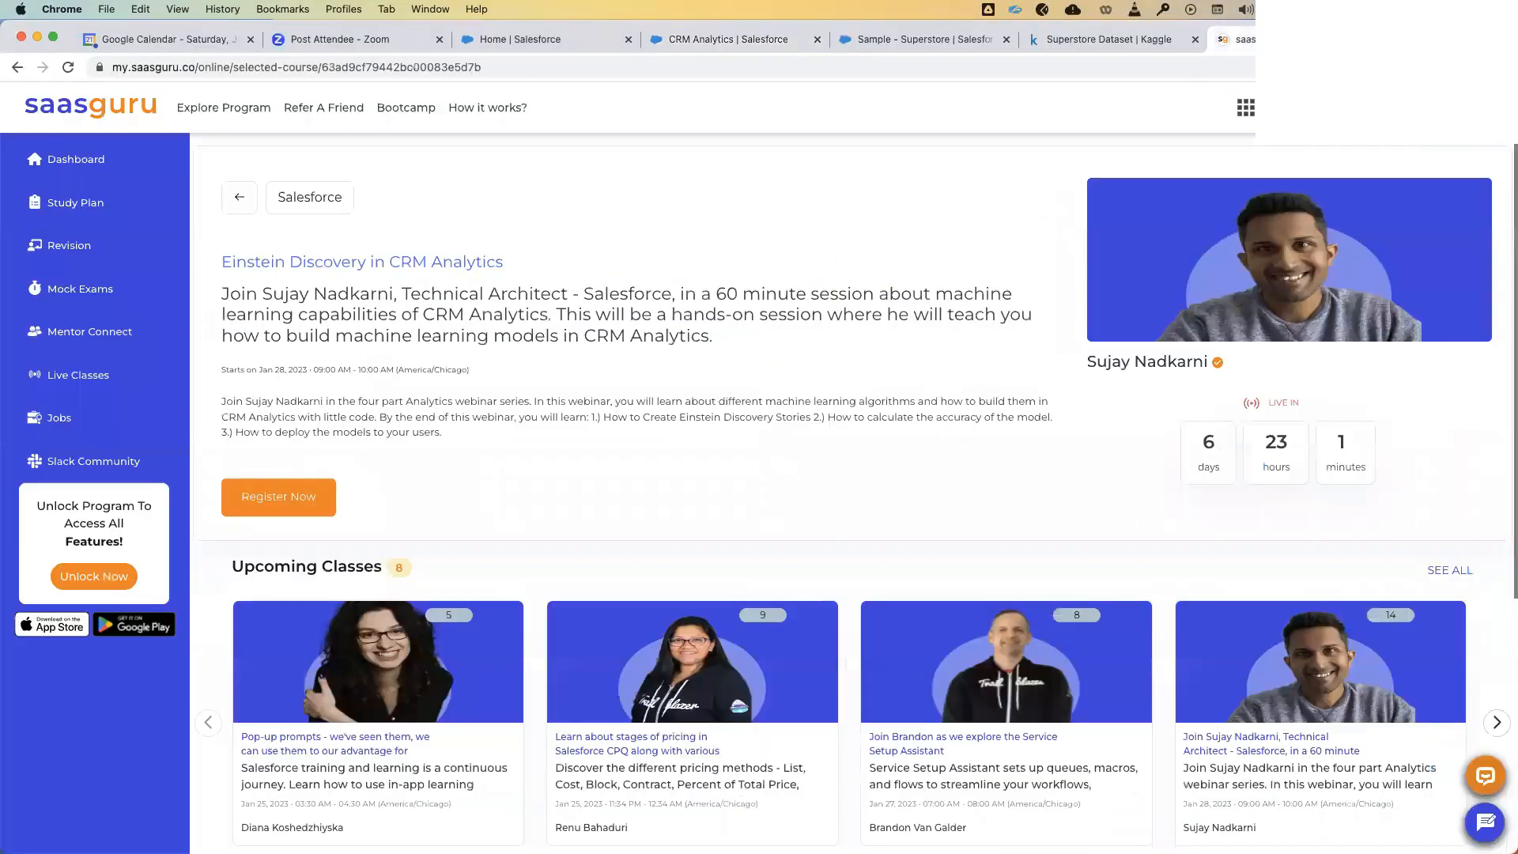
pyautogui.hotkey('ctrl', 't')
pyautogui.write('trailh')
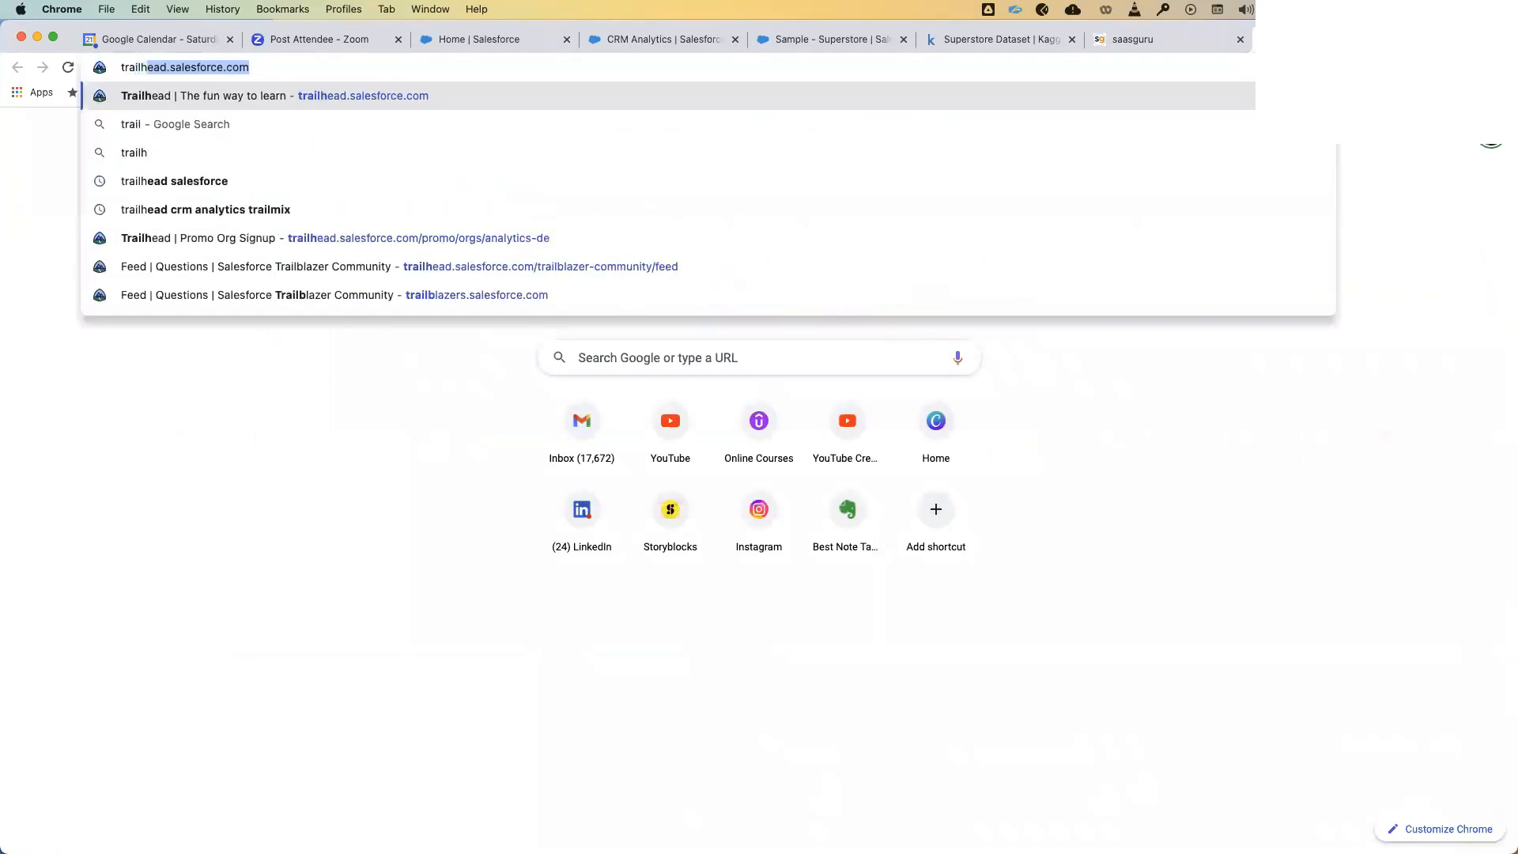
pyautogui.write('ead crm a')
pyautogui.press('BackSpace')
pyautogui.write('crm an')
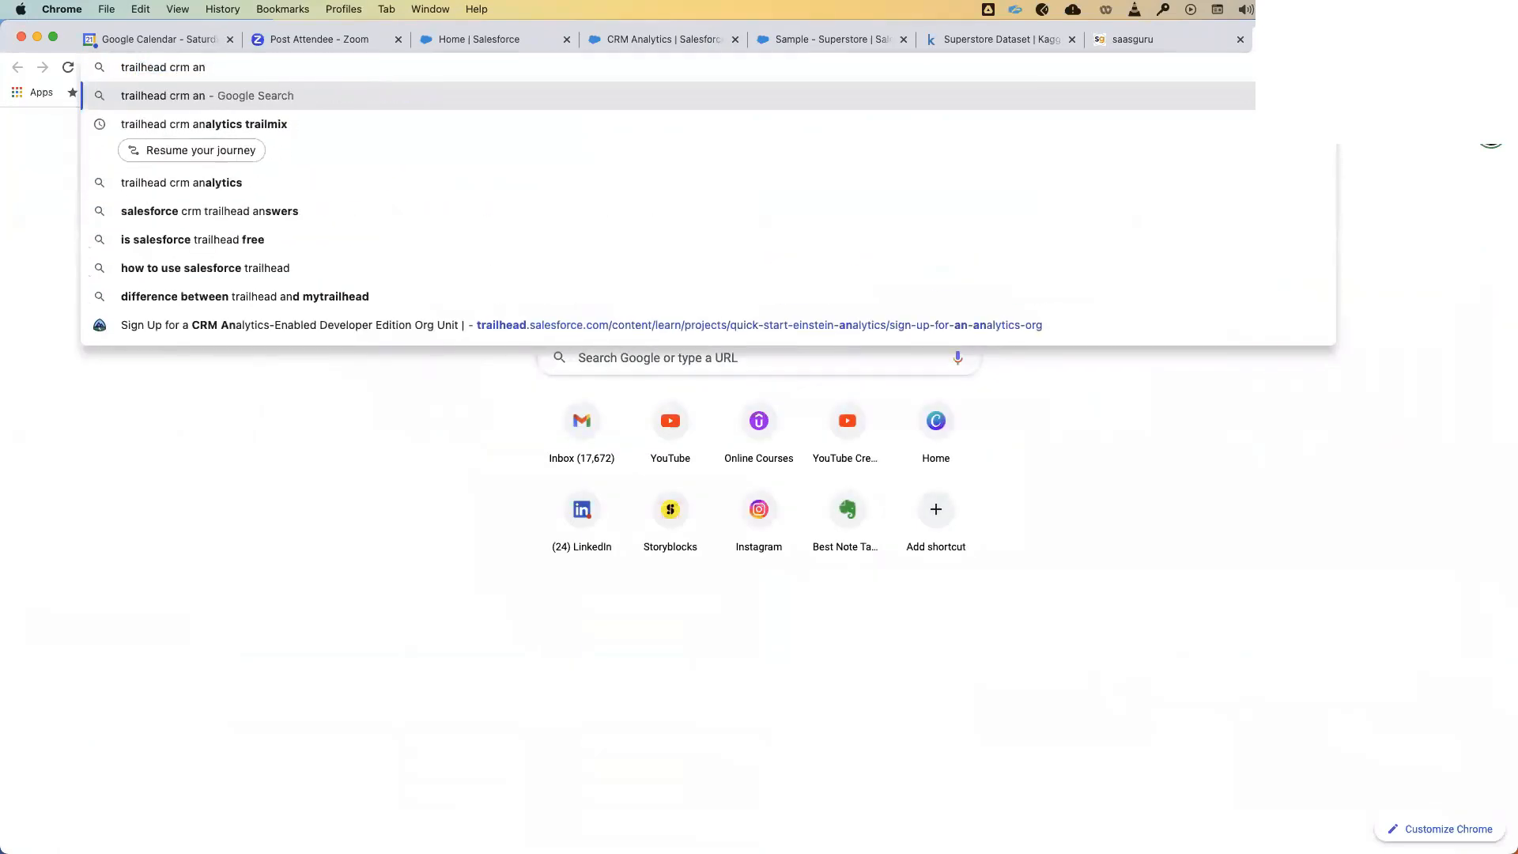
pyautogui.press('Down')
pyautogui.press('Return')
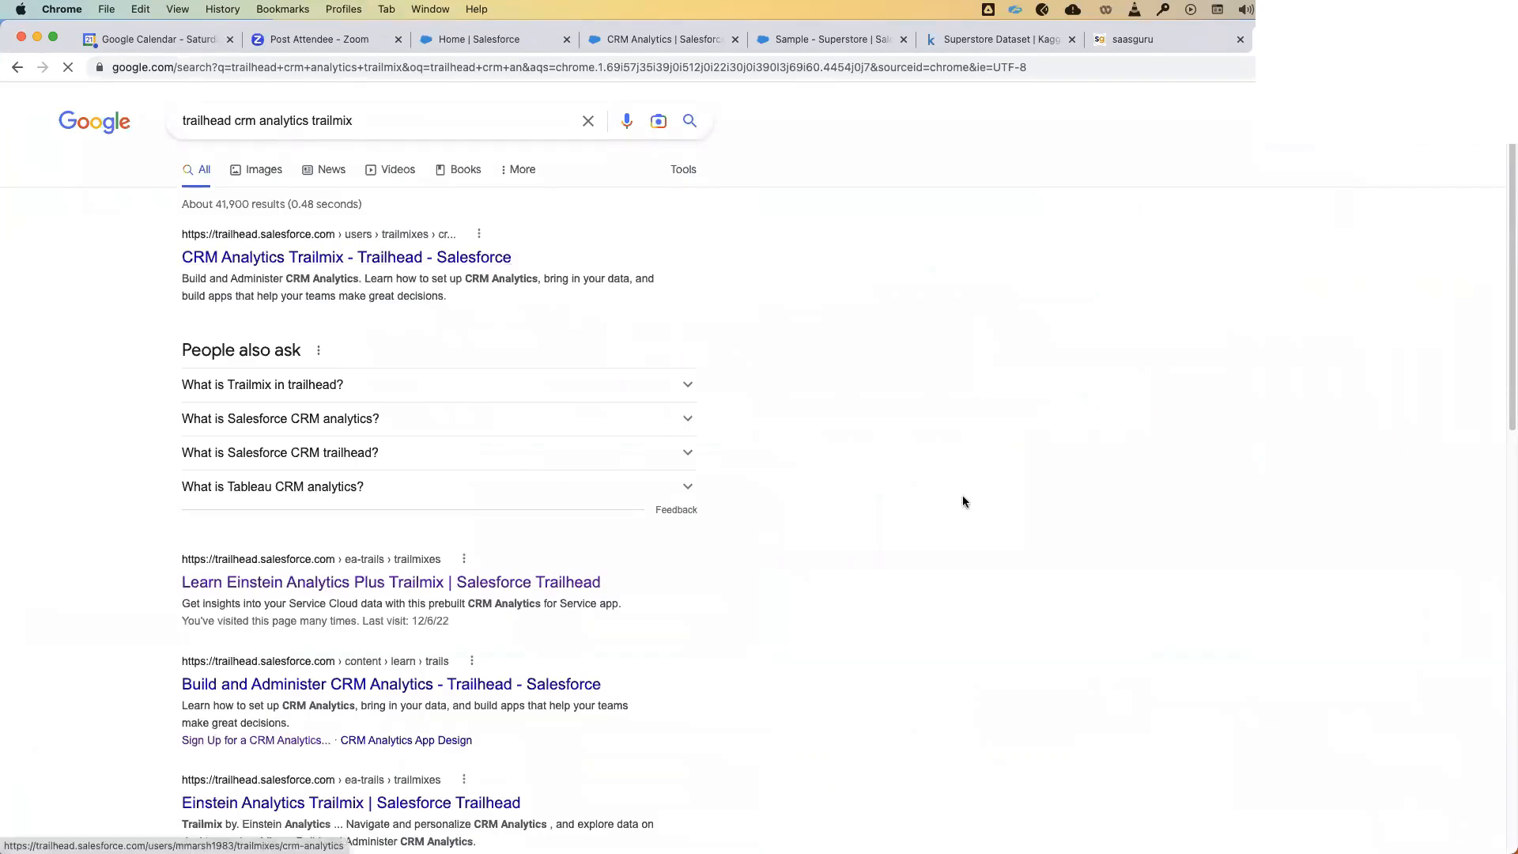
pyautogui.click(408, 67)
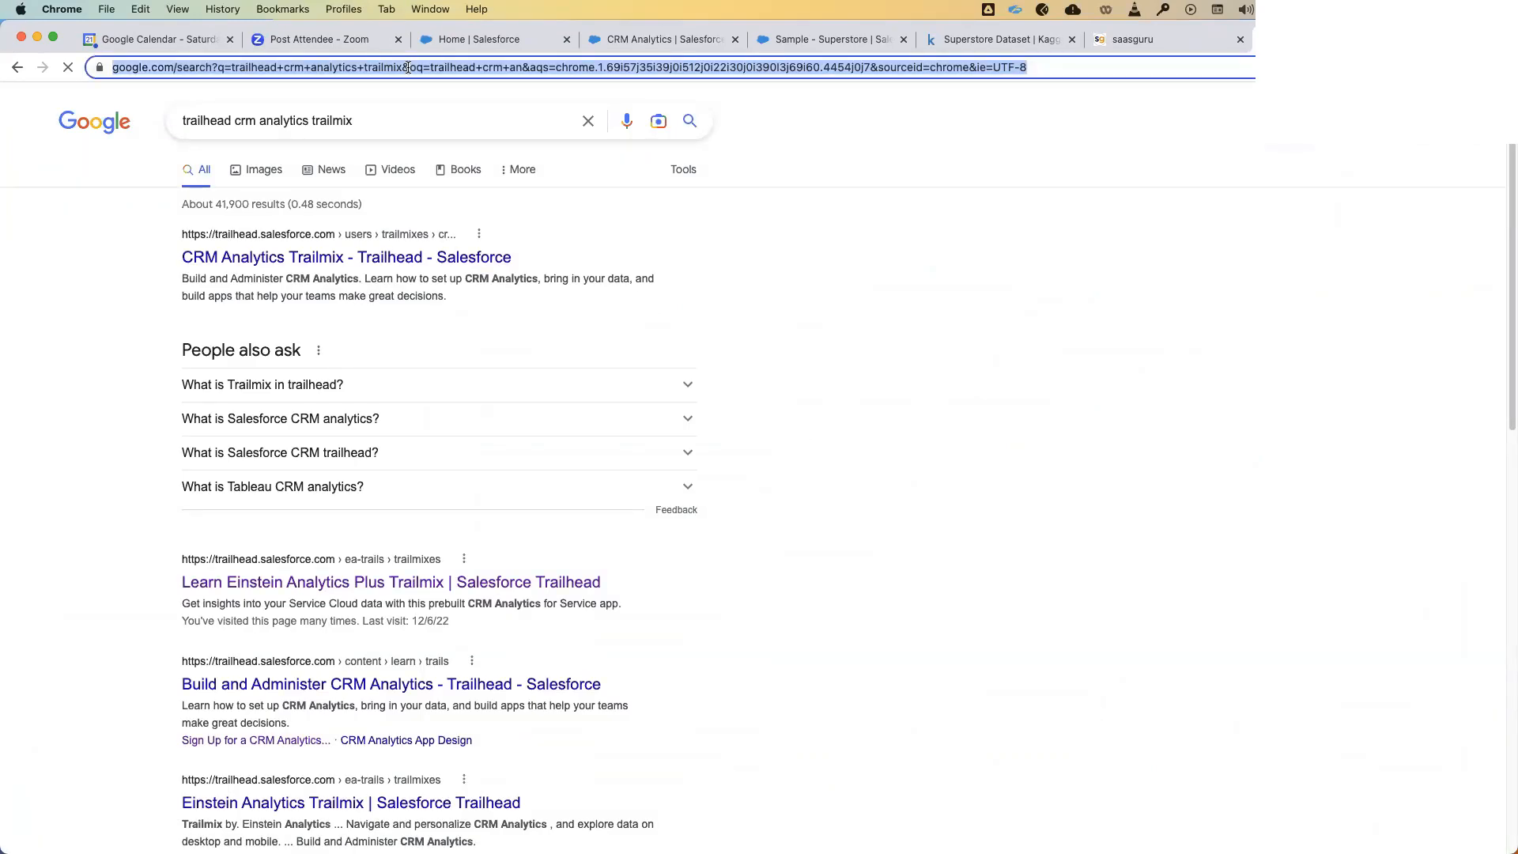
pyautogui.press('super+c')
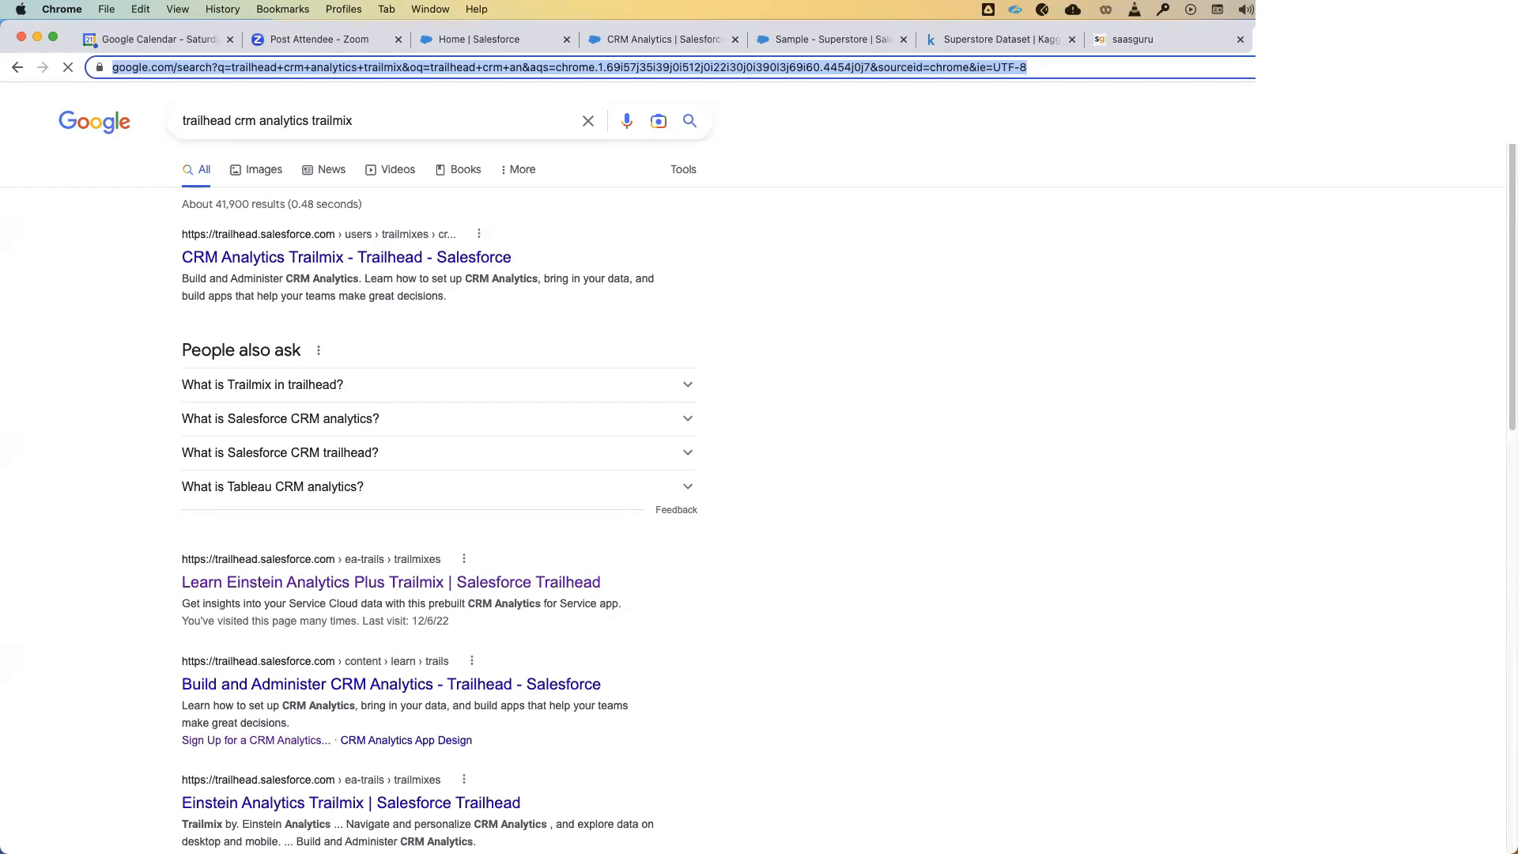